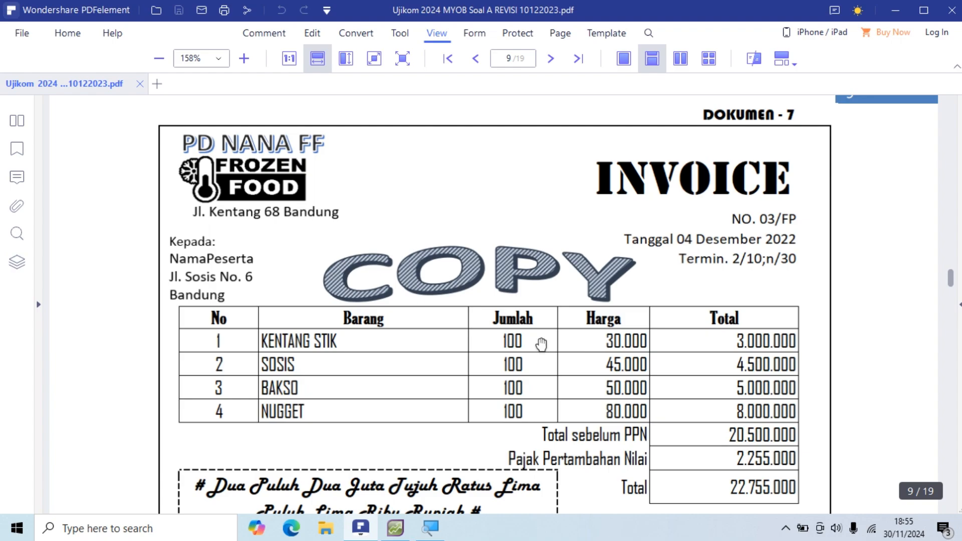
Step: Switch to AccountRight Plus, start a new item sales invoice and choose the customer card matching the source invoice's NamaPeserta addressee
{"action": "scroll", "coordinate": [541, 344], "scroll_direction": "down", "scroll_amount": 1}
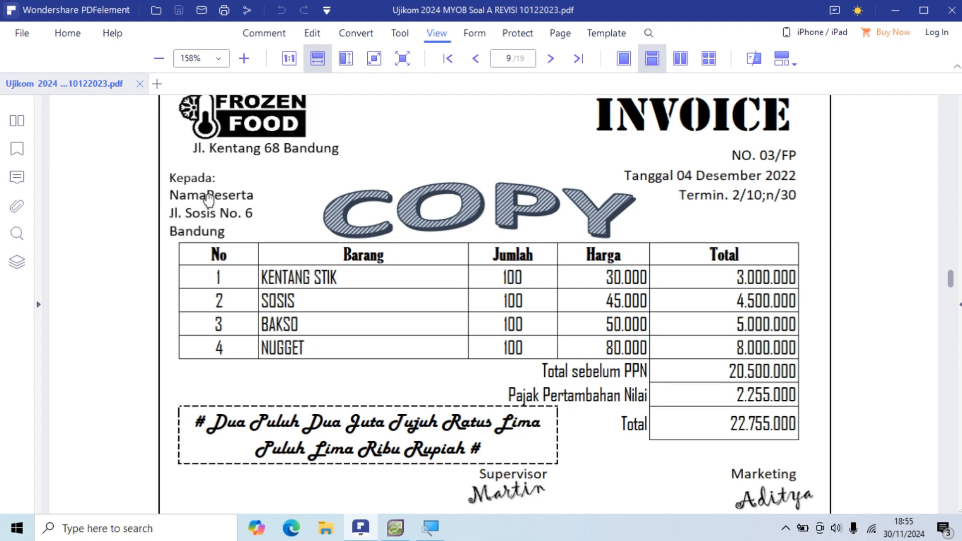
{"action": "key", "text": "alt+Tab"}
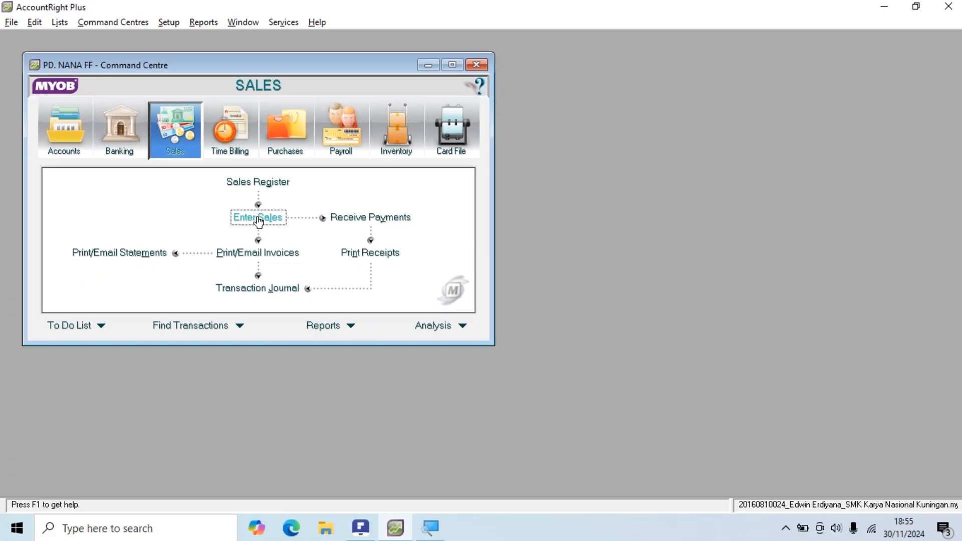
{"action": "left_click", "coordinate": [259, 219]}
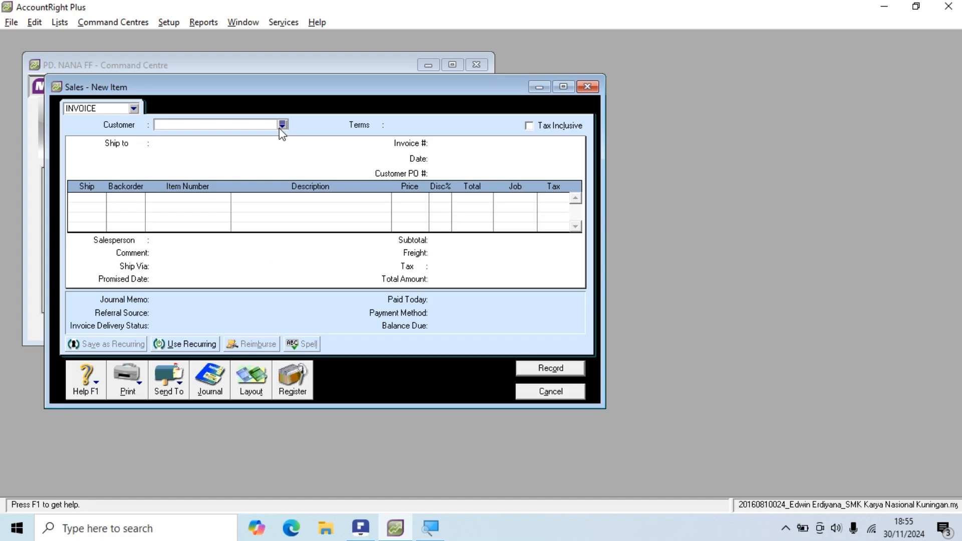
{"action": "key", "text": "alt+Tab"}
{"action": "key", "text": "alt+Tab"}
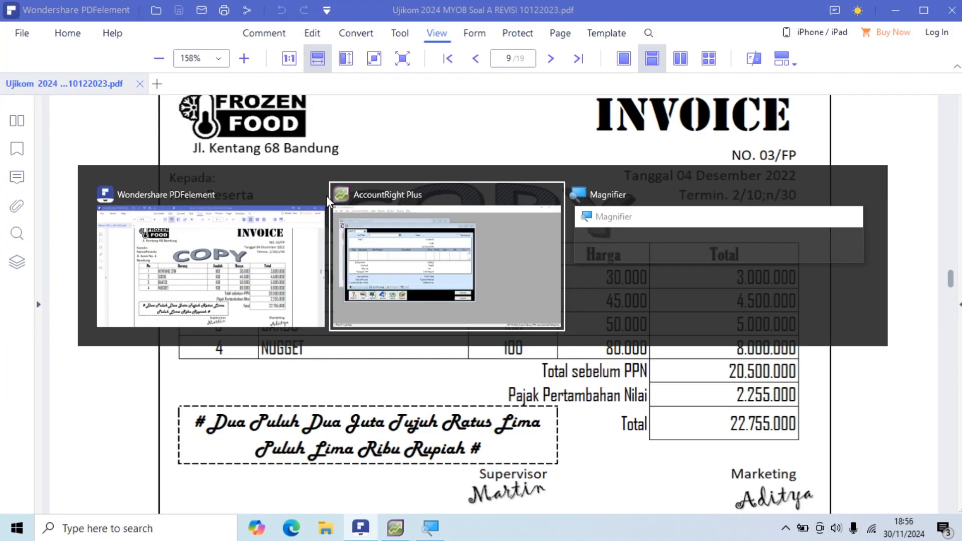
{"action": "left_click", "coordinate": [283, 125]}
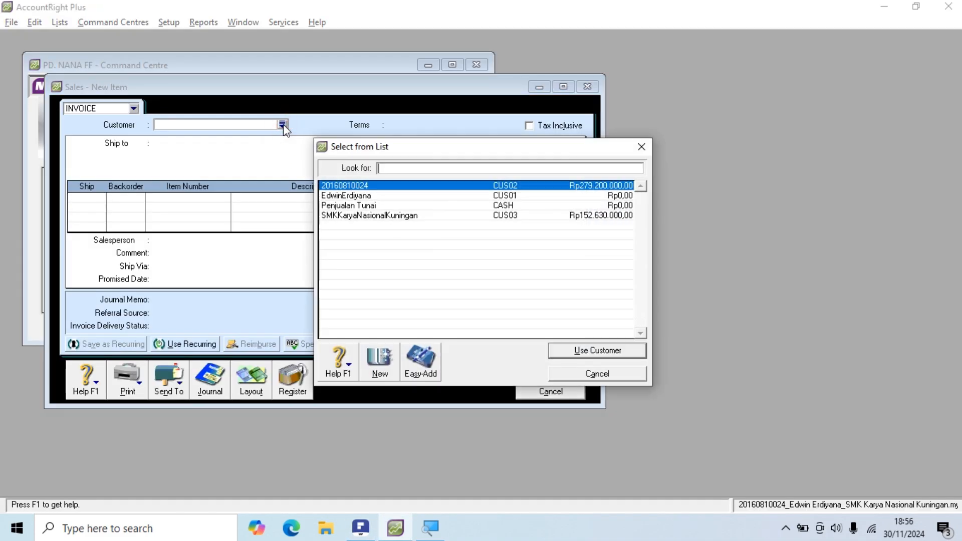
{"action": "left_click", "coordinate": [358, 197]}
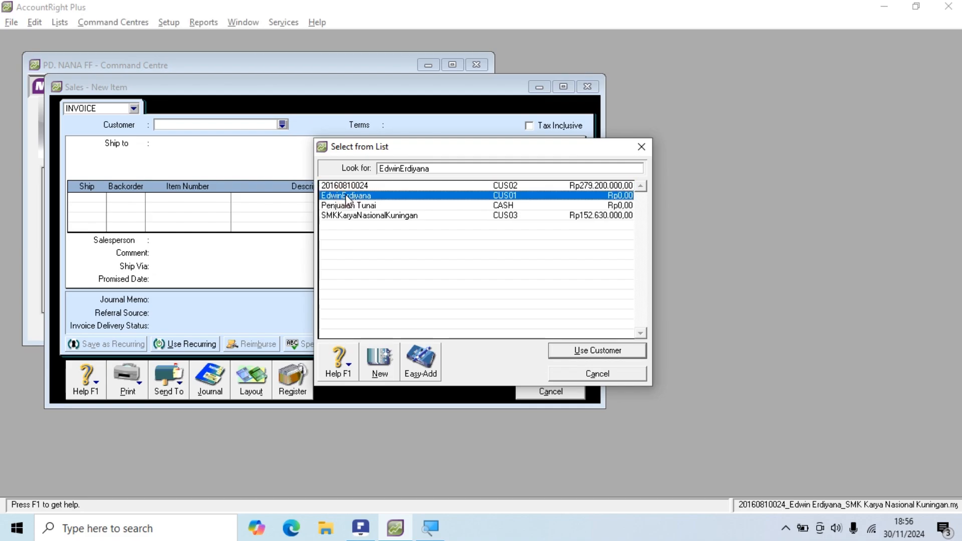
{"action": "left_click", "coordinate": [581, 351]}
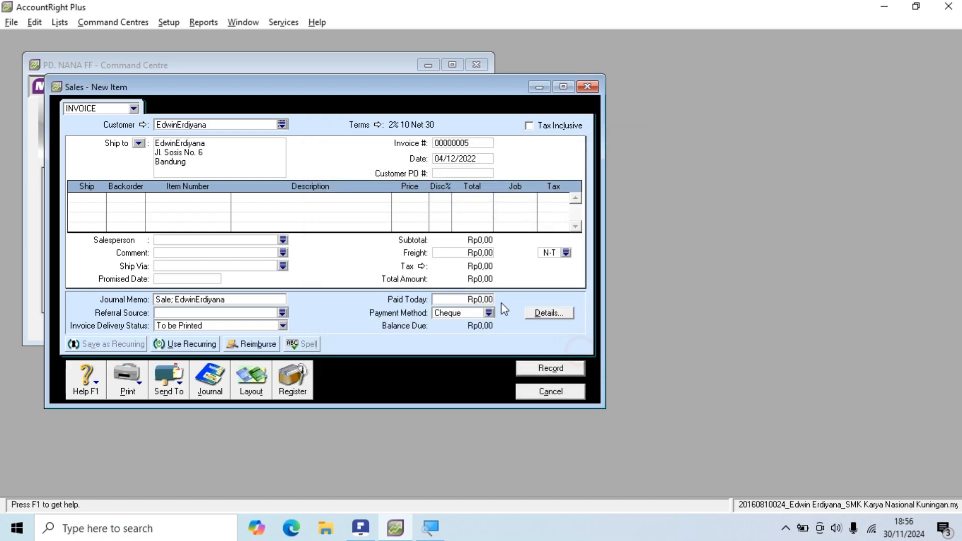
Step: Set the invoice number to 03/FP and check the date and terms against the source invoice, Dokumen-7
{"action": "key", "text": "alt+Tab"}
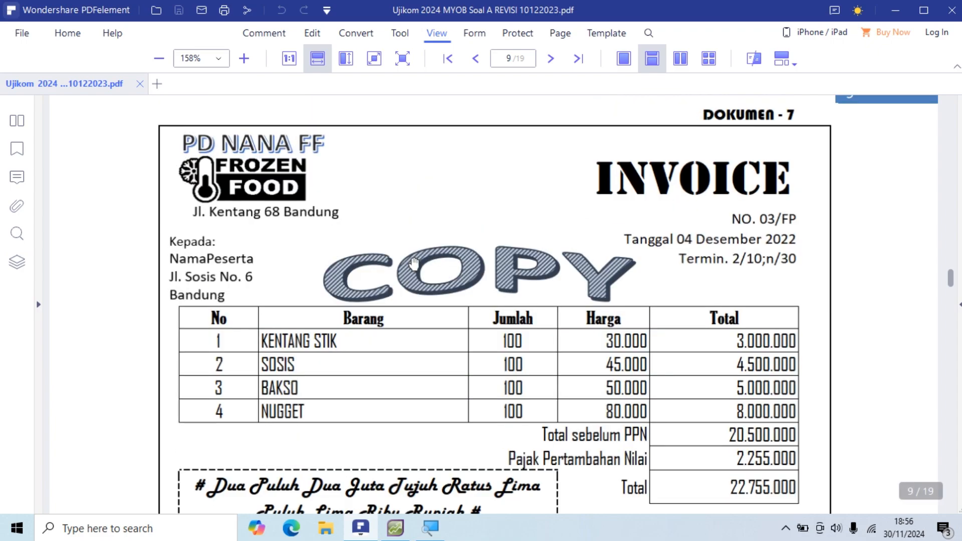
{"action": "scroll", "coordinate": [414, 265], "scroll_direction": "up", "scroll_amount": 1}
{"action": "scroll", "coordinate": [414, 264], "scroll_direction": "down", "scroll_amount": 1}
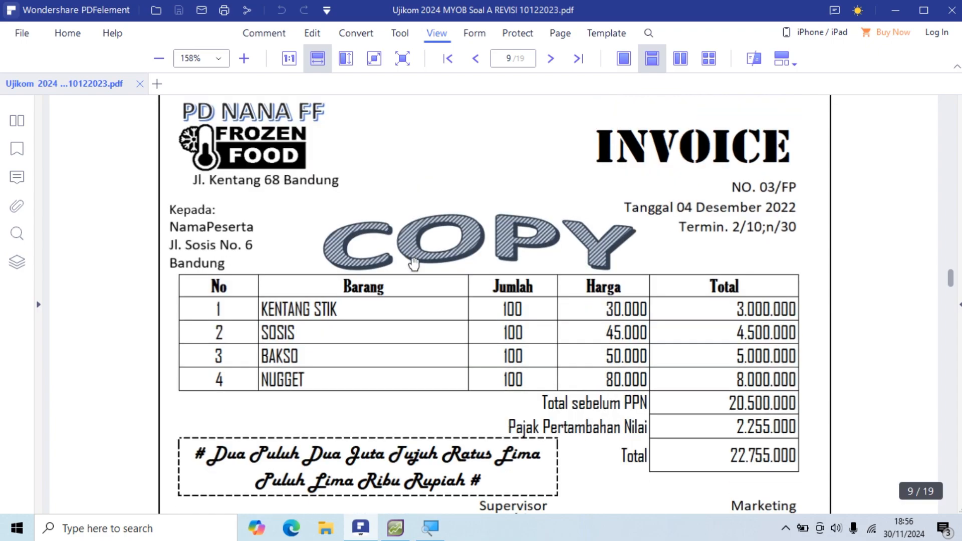
{"action": "key", "text": "alt+Tab"}
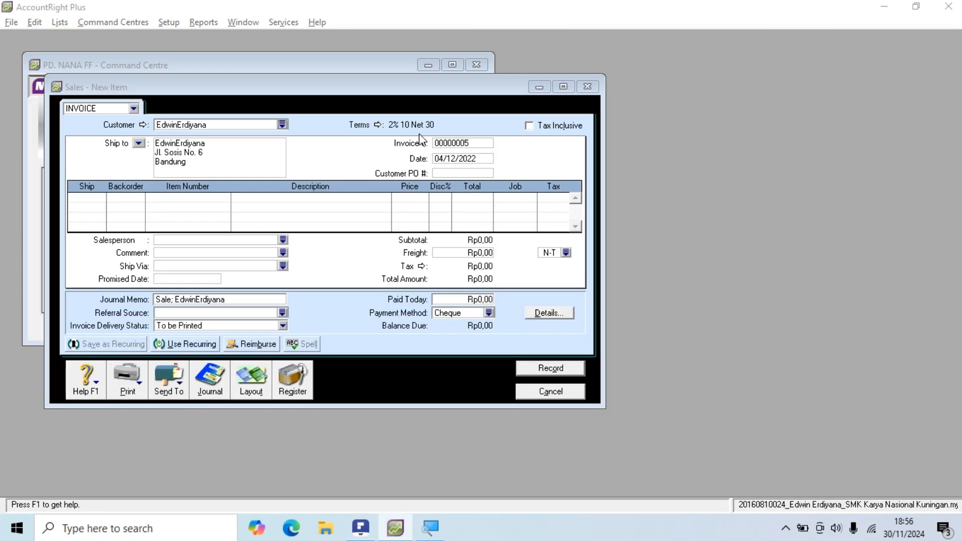
{"action": "key", "text": "alt+Tab"}
{"action": "key", "text": "alt+Tab"}
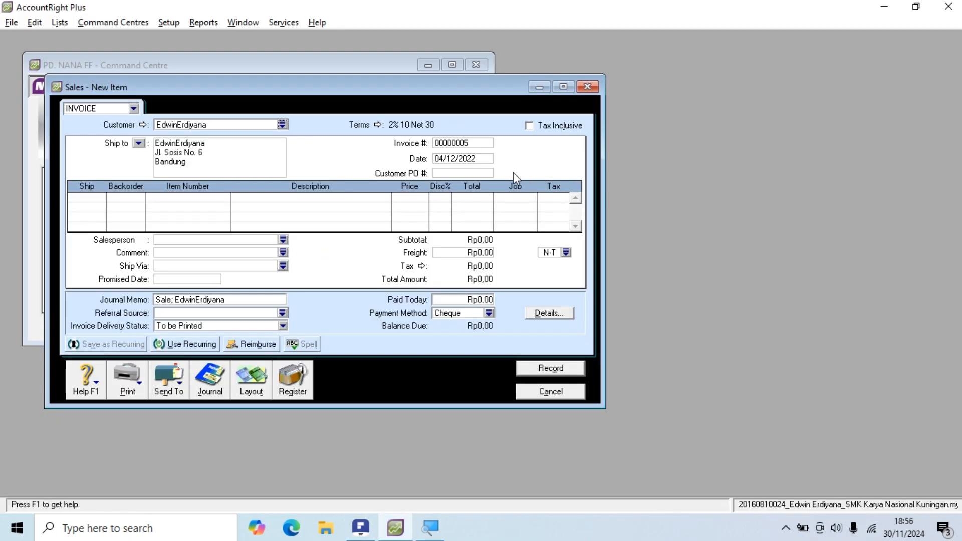
{"action": "left_click", "coordinate": [465, 144]}
{"action": "key", "text": "BackSpace"}
{"action": "key", "text": "alt+Tab"}
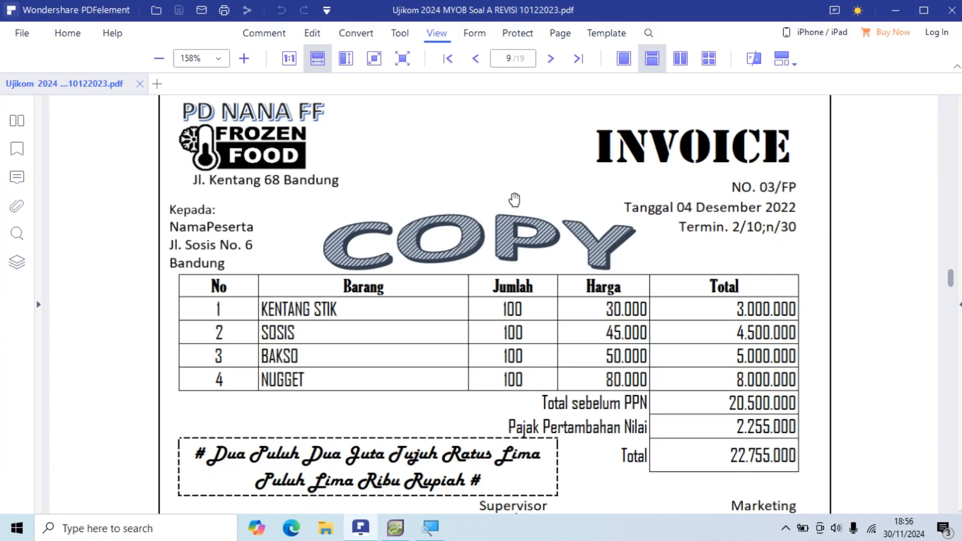
{"action": "key", "text": "alt+Tab"}
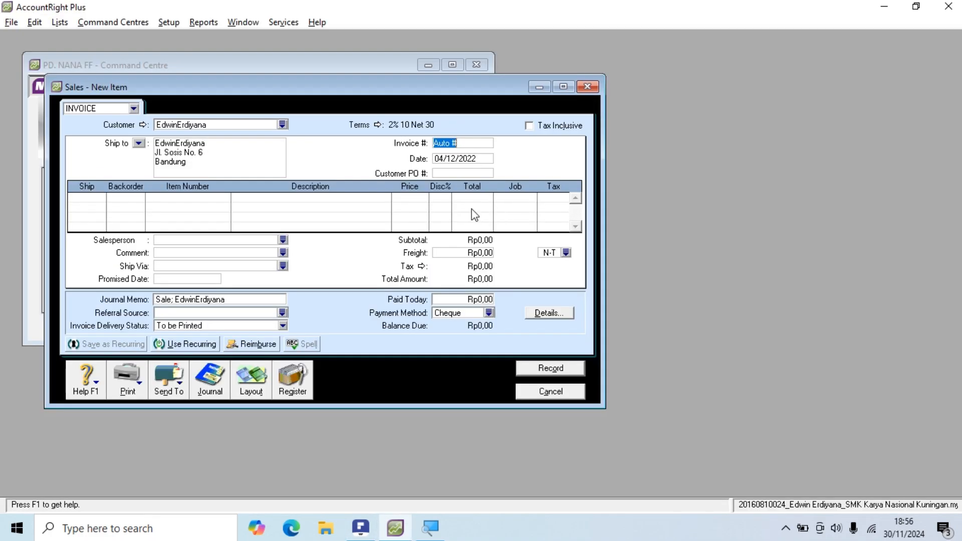
{"action": "type", "text": "03/FP"}
{"action": "key", "text": "Tab"}
{"action": "key", "text": "alt+Tab"}
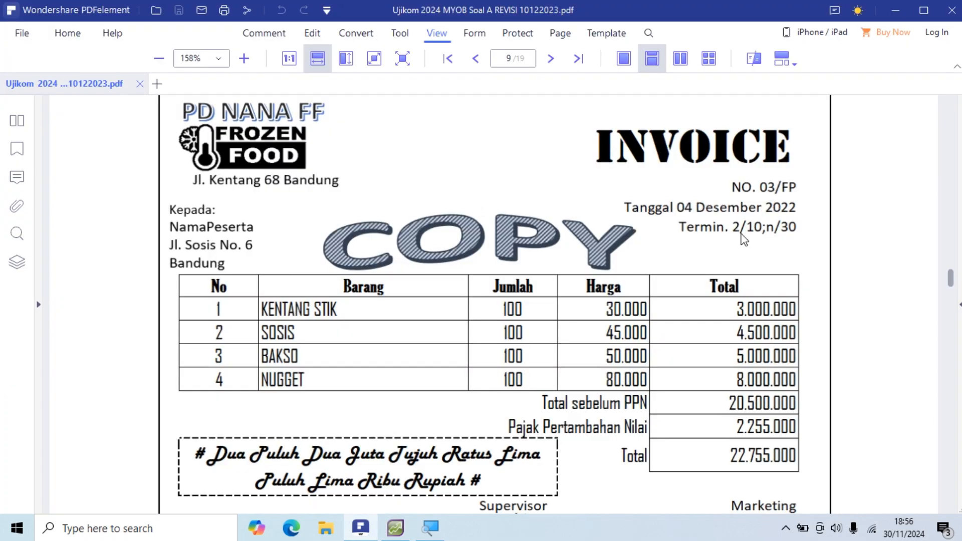
{"action": "key", "text": "alt+Tab"}
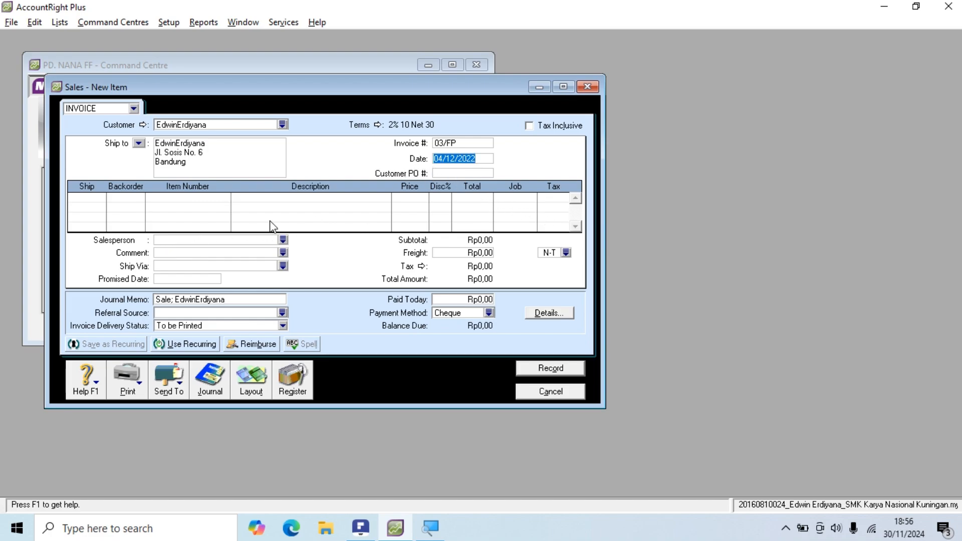
Step: Enter the first invoice line with a shipped quantity of 100 and item KS, KENTANG STIK
{"action": "left_click", "coordinate": [70, 196]}
{"action": "key", "text": "alt+Tab"}
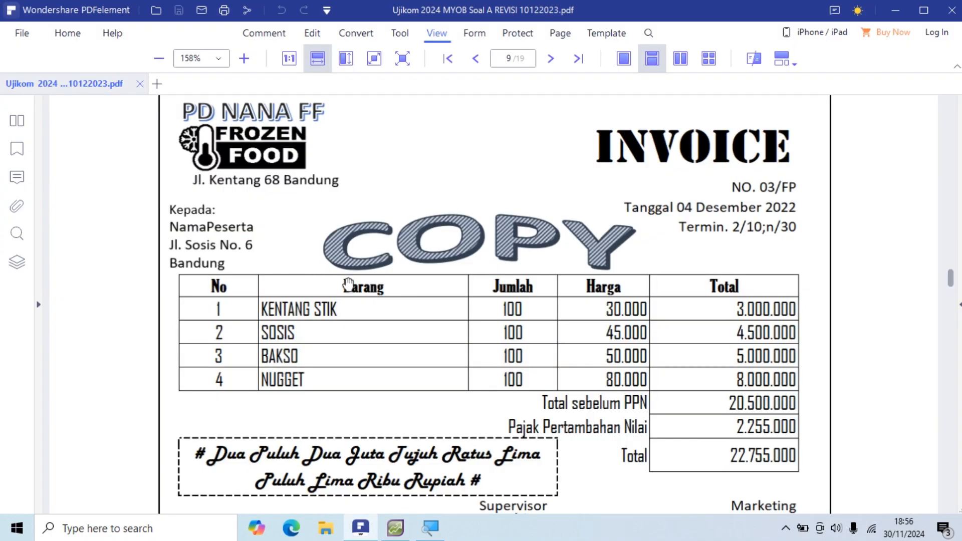
{"action": "key", "text": "alt+Tab"}
{"action": "type", "text": "1"}
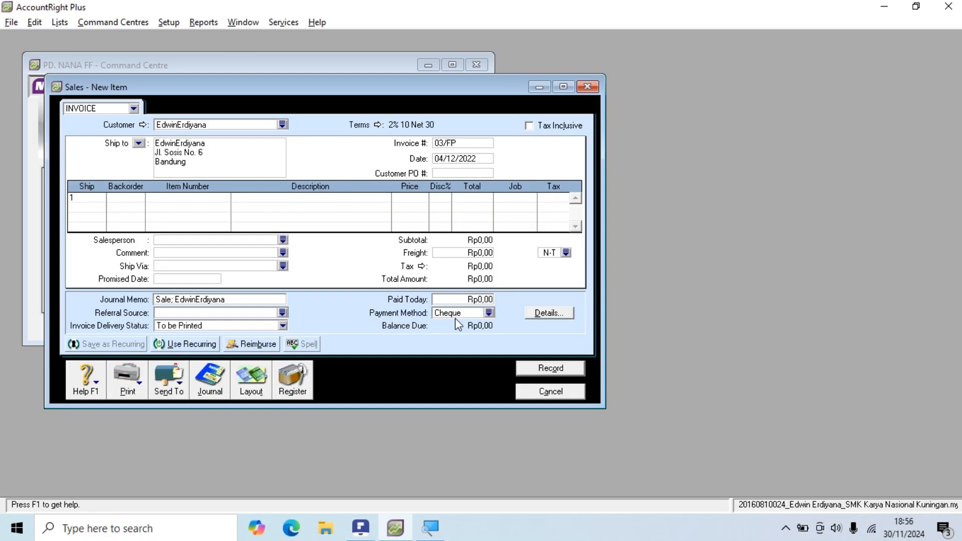
{"action": "type", "text": "00"}
{"action": "key", "text": "Tab"}
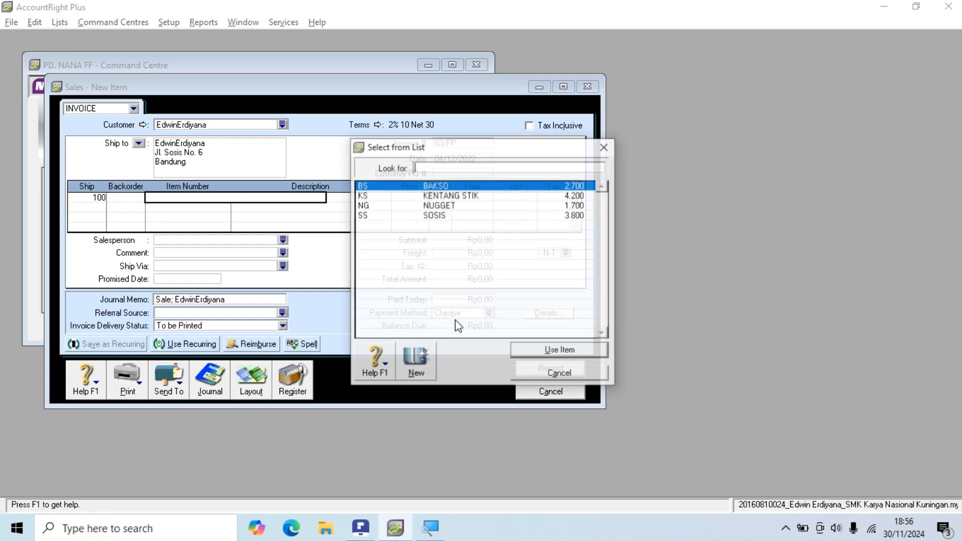
{"action": "type", "text": "KS"}
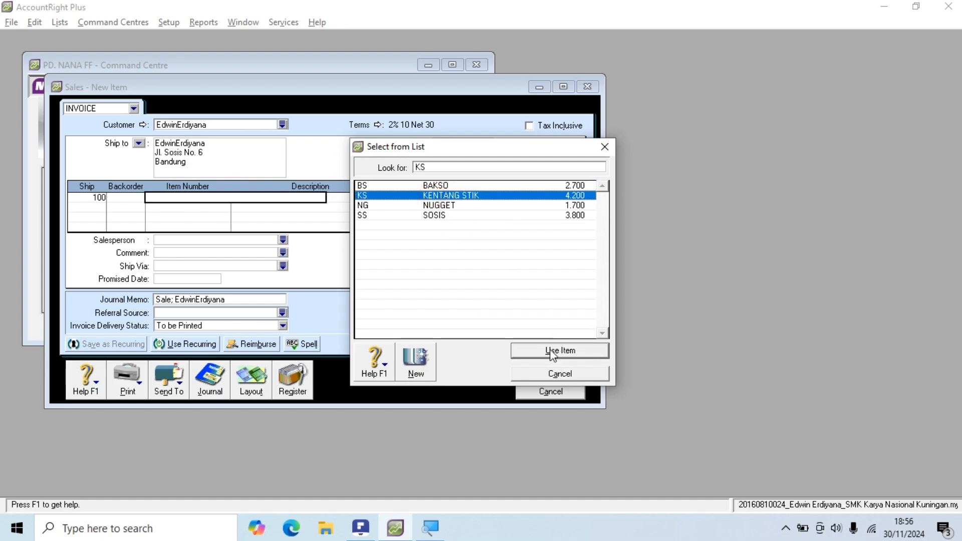
{"action": "left_click", "coordinate": [553, 351]}
{"action": "key", "text": "alt+Tab"}
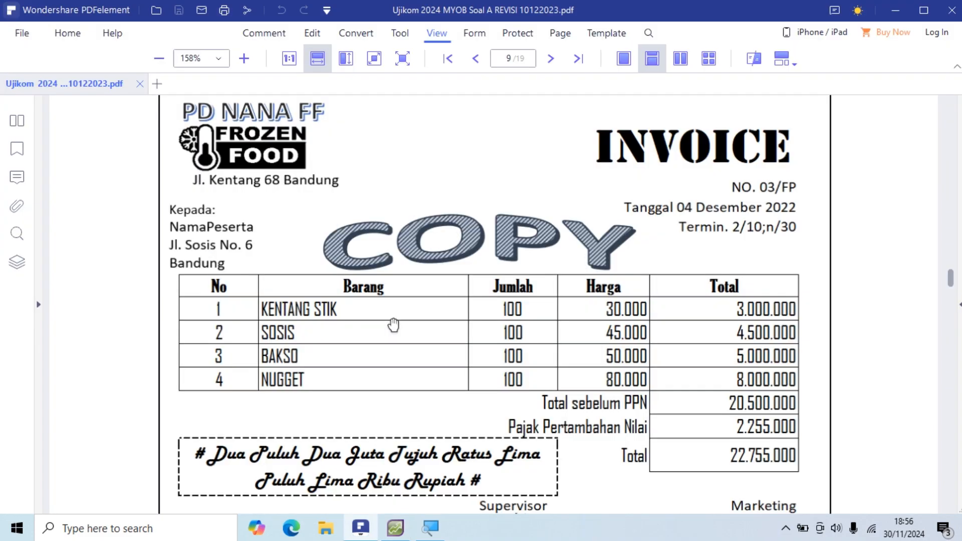
{"action": "key", "text": "alt+Tab"}
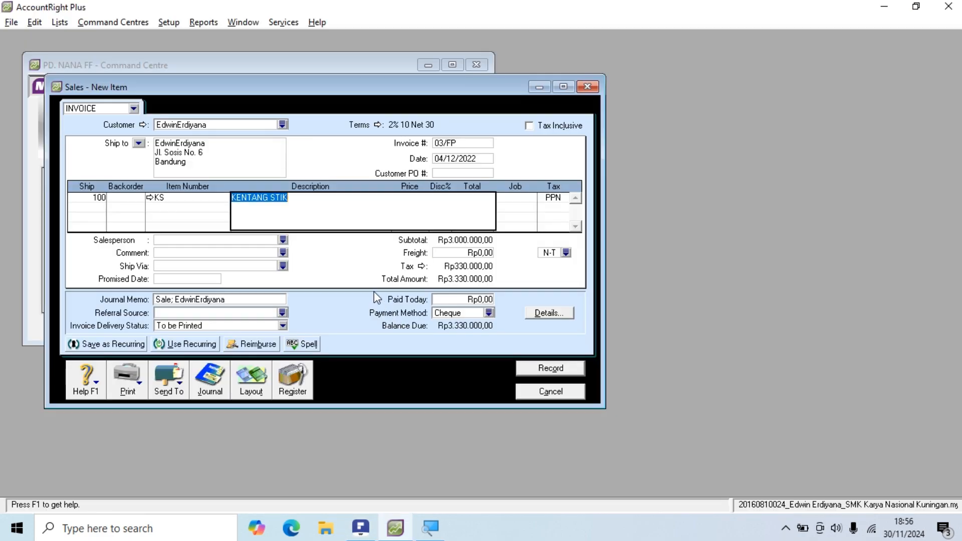
Step: Complete the KENTANG STIK line, keeping its default price, total and PPN tax code, after comparing it with the source invoice
{"action": "key", "text": "Tab"}
{"action": "key", "text": "Tab"}
{"action": "key", "text": "Tab"}
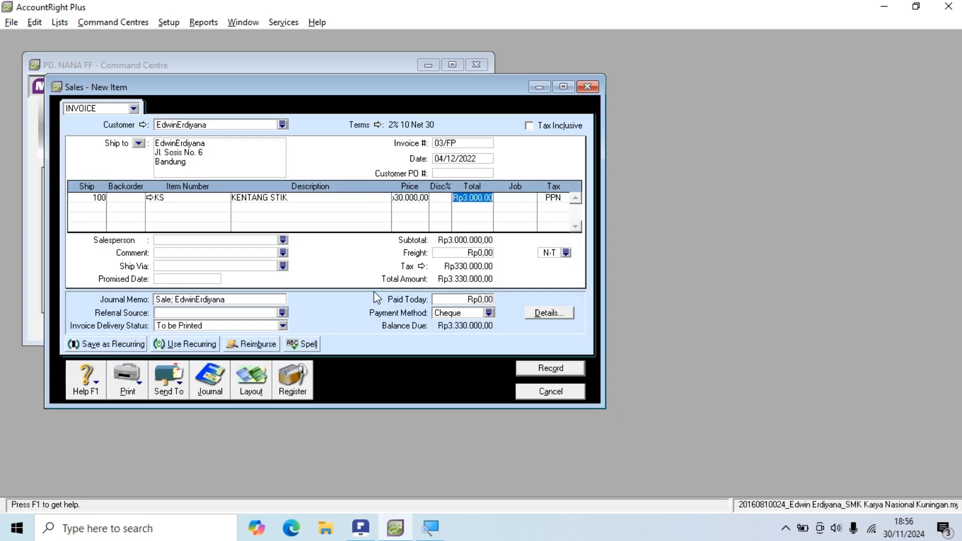
{"action": "key", "text": "alt+Tab"}
{"action": "key", "text": "alt+Tab"}
{"action": "key", "text": "Tab"}
{"action": "key", "text": "Tab"}
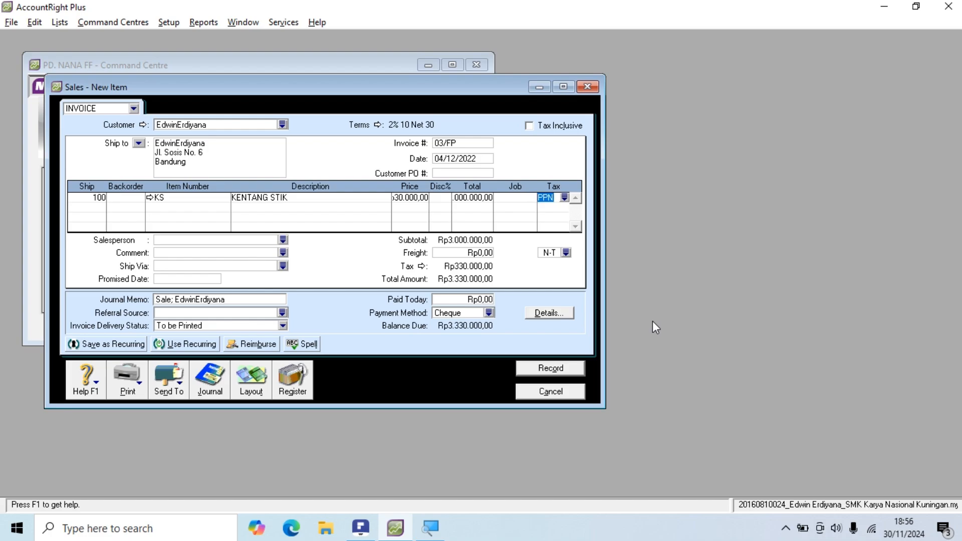
{"action": "key", "text": "Tab"}
Step: Set the shipped quantity of the second invoice line to 100, leaving its backorder empty
{"action": "key", "text": "alt+Tab"}
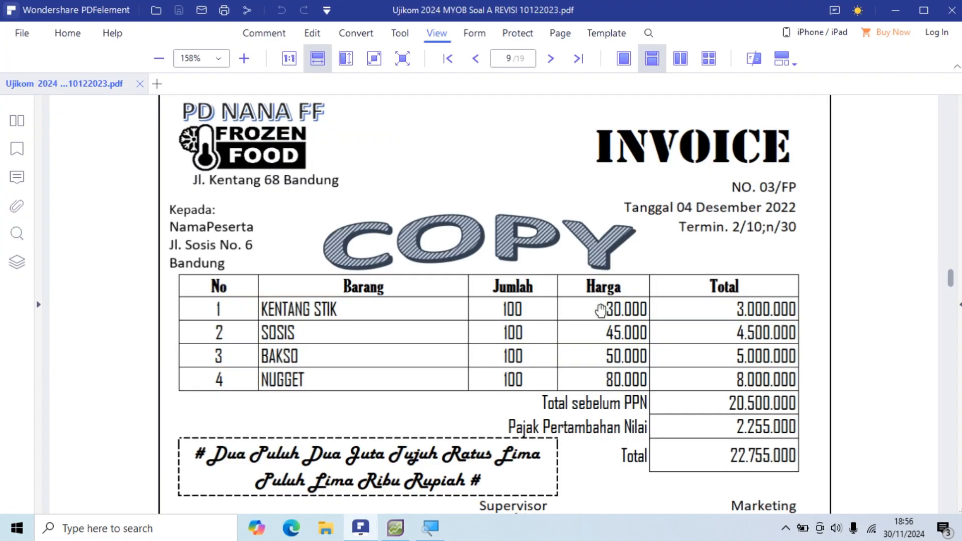
{"action": "key", "text": "alt+Tab"}
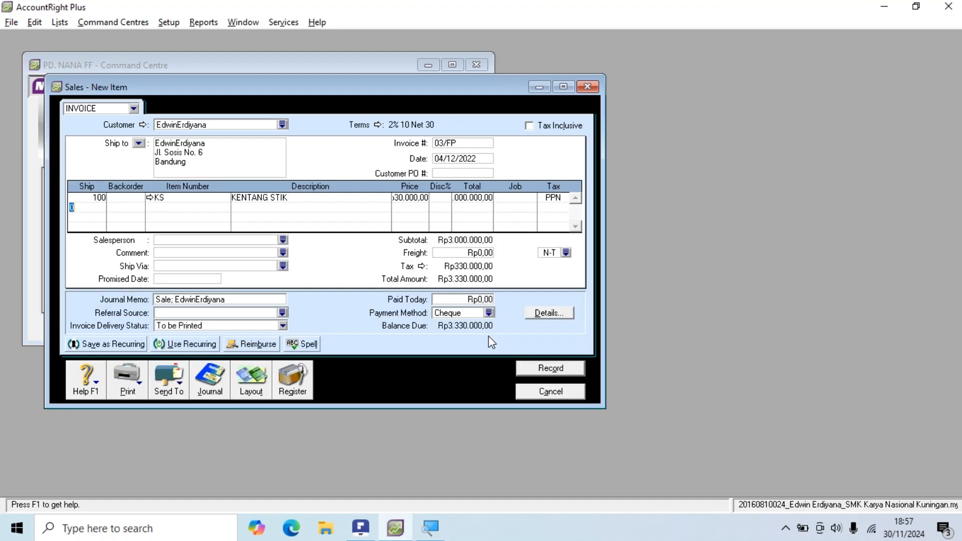
{"action": "type", "text": "100"}
{"action": "key", "text": "Tab"}
{"action": "mouse_move", "coordinate": [550, 6]}
{"action": "key", "text": "alt+Tab"}
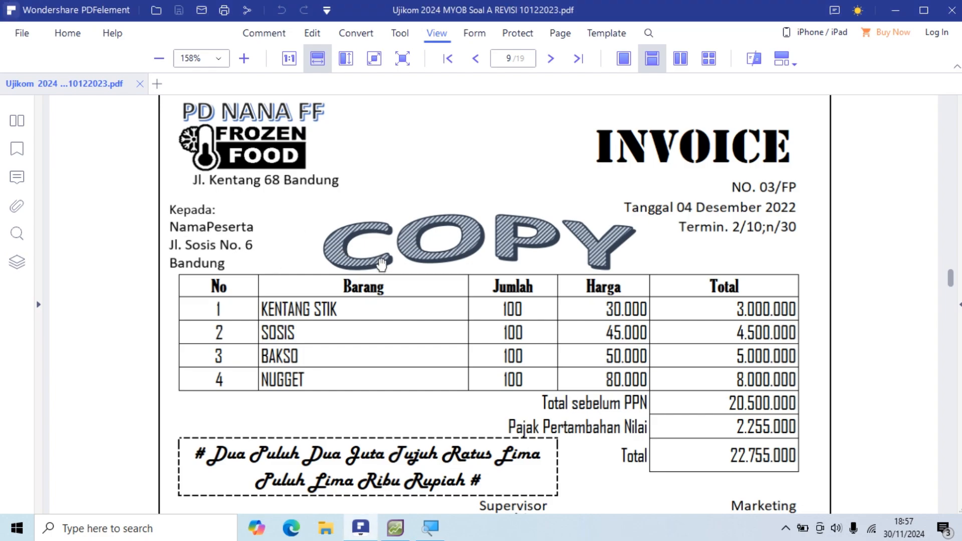
{"action": "key", "text": "alt+Tab"}
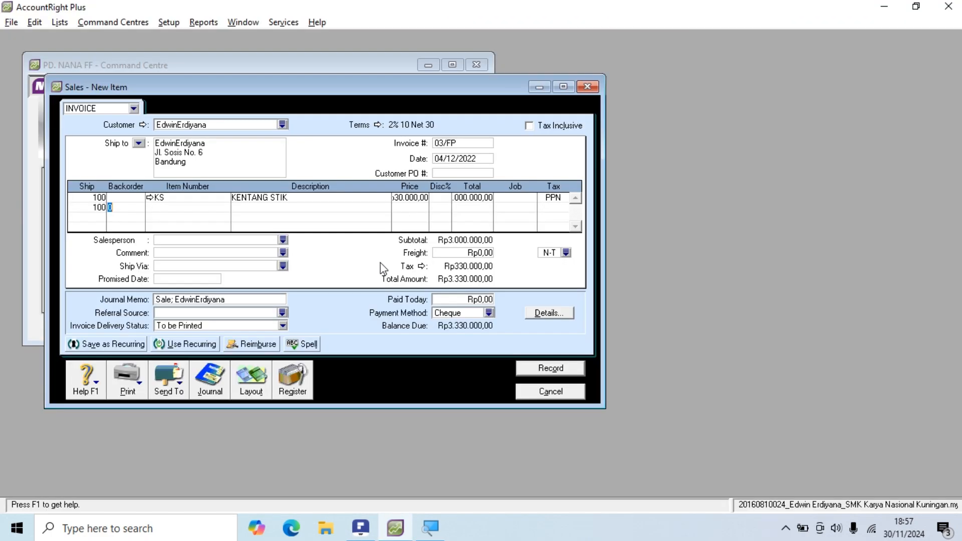
{"action": "left_click", "coordinate": [92, 207]}
{"action": "key", "text": "Tab"}
{"action": "key", "text": "Tab"}
Step: Assign item SS, SOSIS, to the second invoice line
{"action": "key", "text": "alt+Tab"}
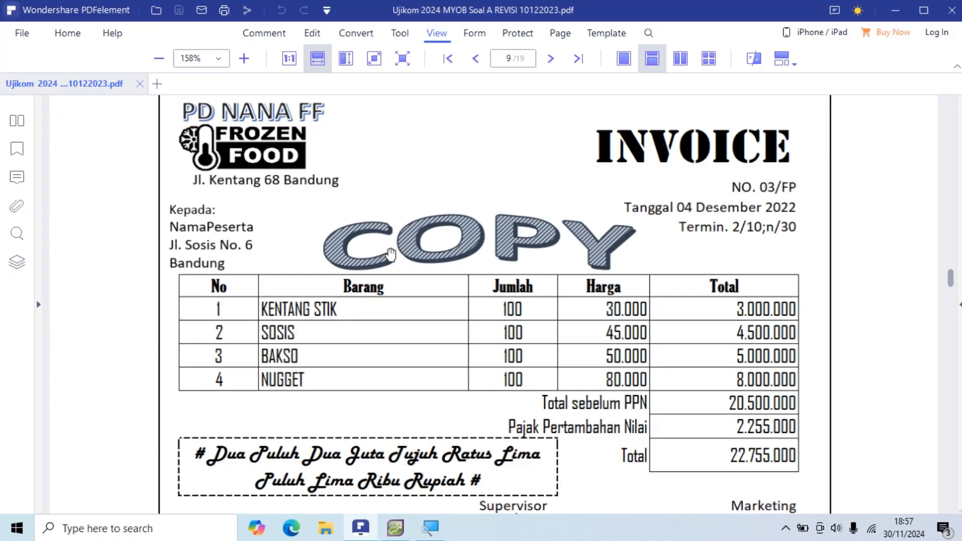
{"action": "key", "text": "alt+Tab"}
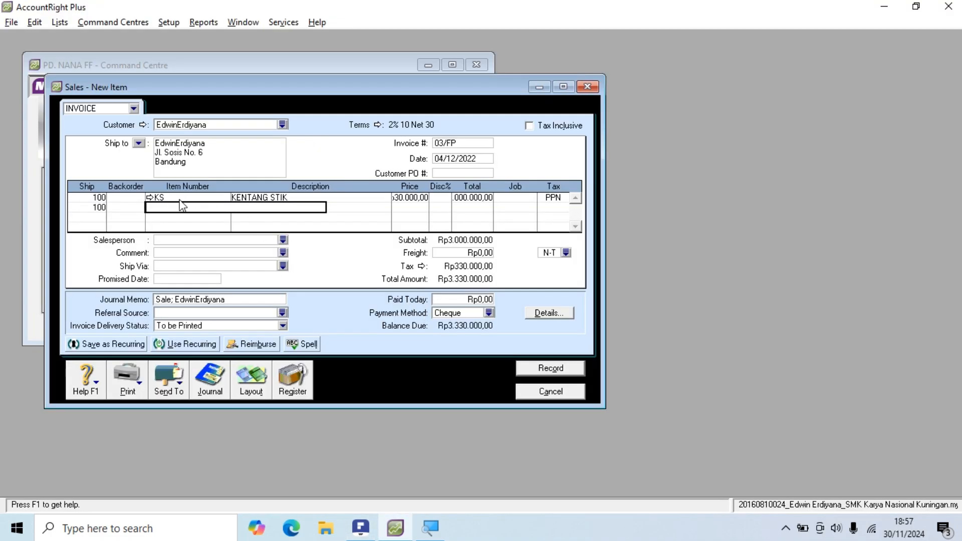
{"action": "key", "text": "Tab"}
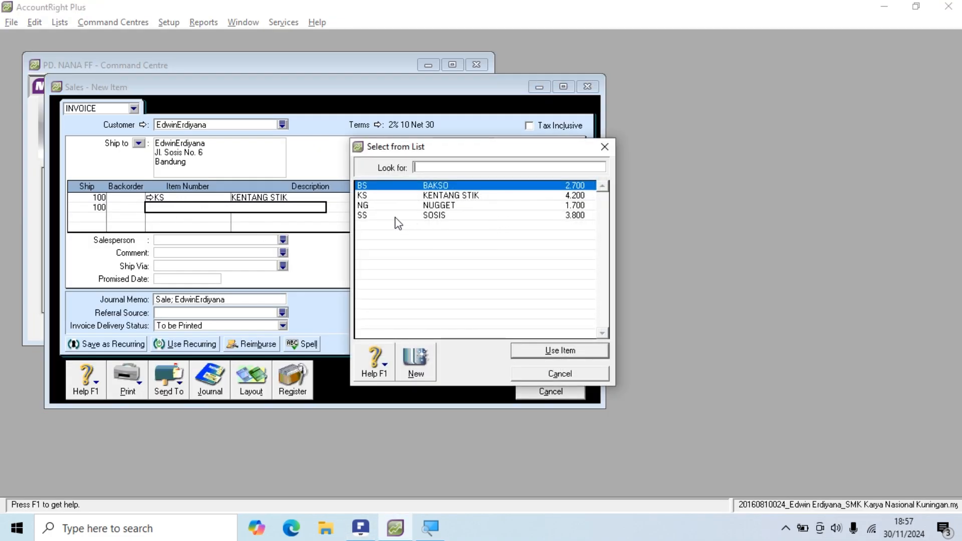
{"action": "type", "text": "SS"}
{"action": "left_click", "coordinate": [530, 345]}
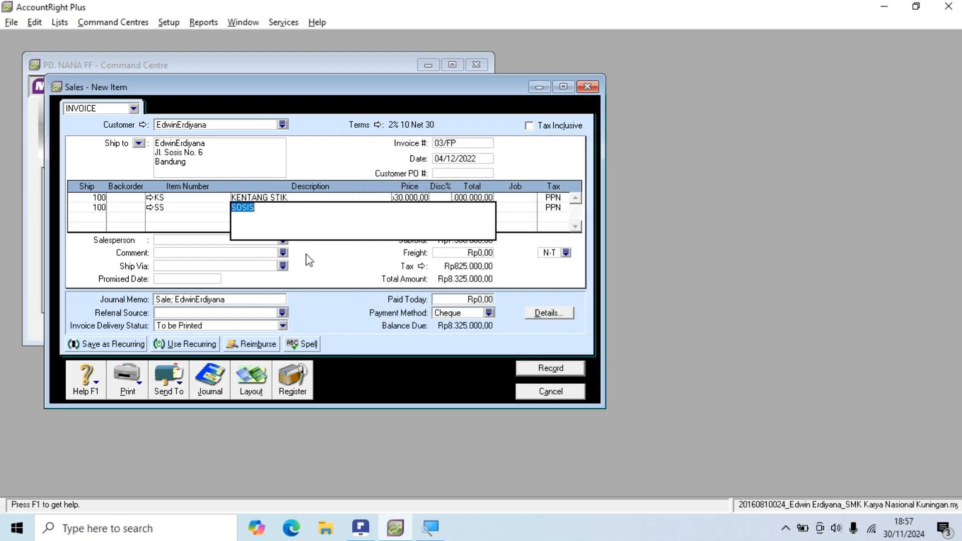
Step: Keep the default price and total on the SOSIS line after comparing both with the source invoice in PDFelement
{"action": "key", "text": "Tab"}
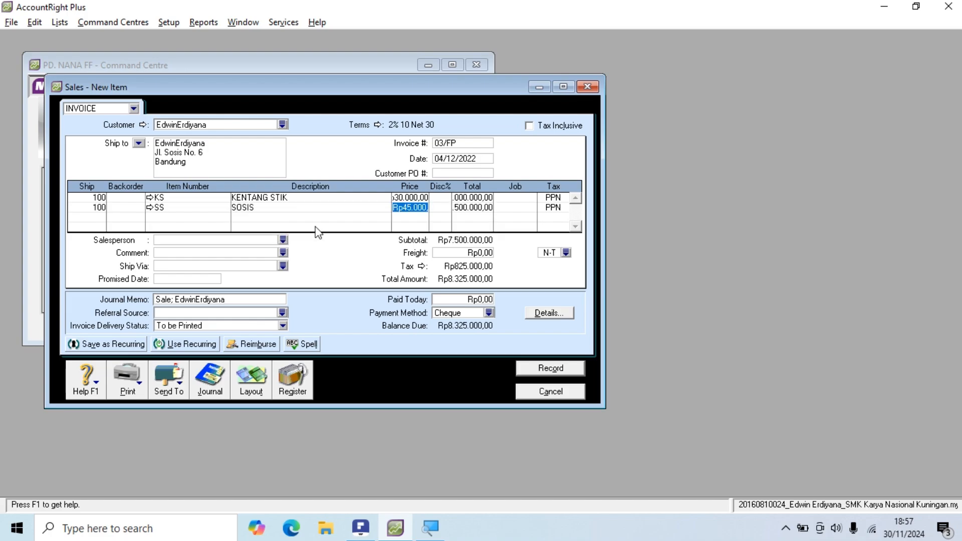
{"action": "key", "text": "alt+Tab"}
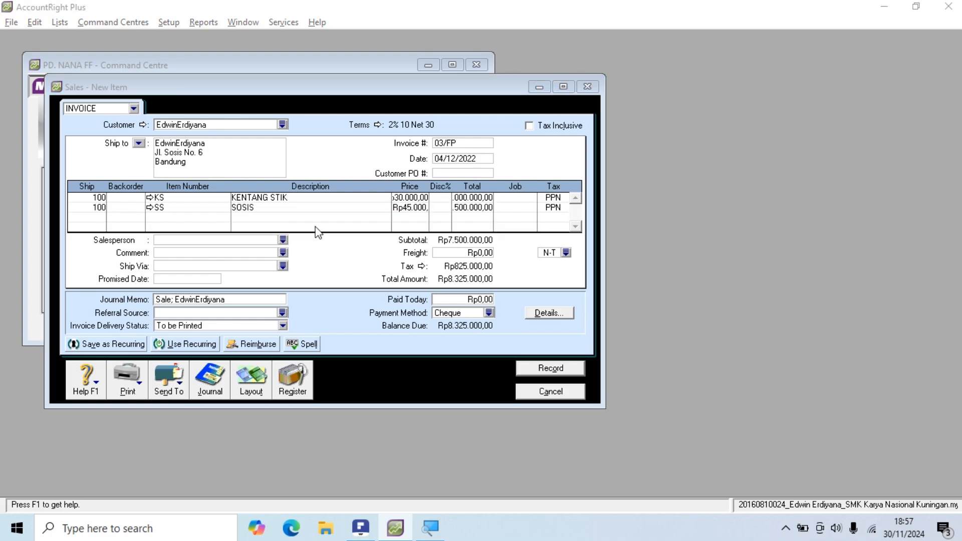
{"action": "key", "text": "alt+Tab"}
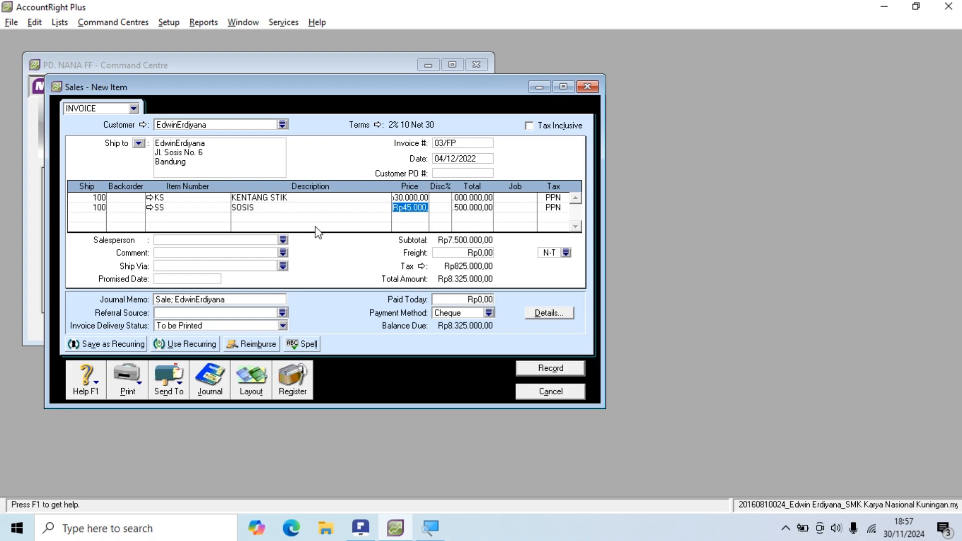
{"action": "key", "text": "Tab"}
{"action": "key", "text": "Tab"}
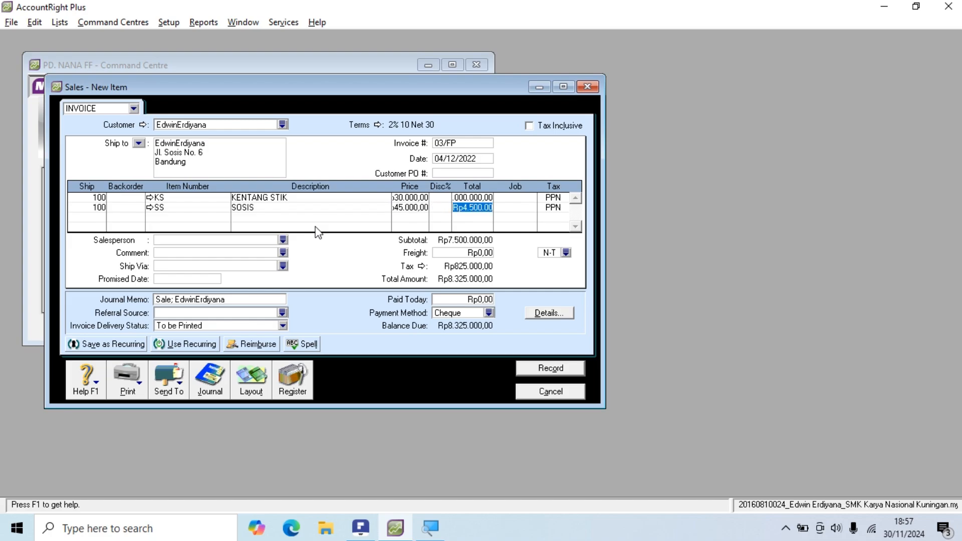
{"action": "key", "text": "alt+Tab"}
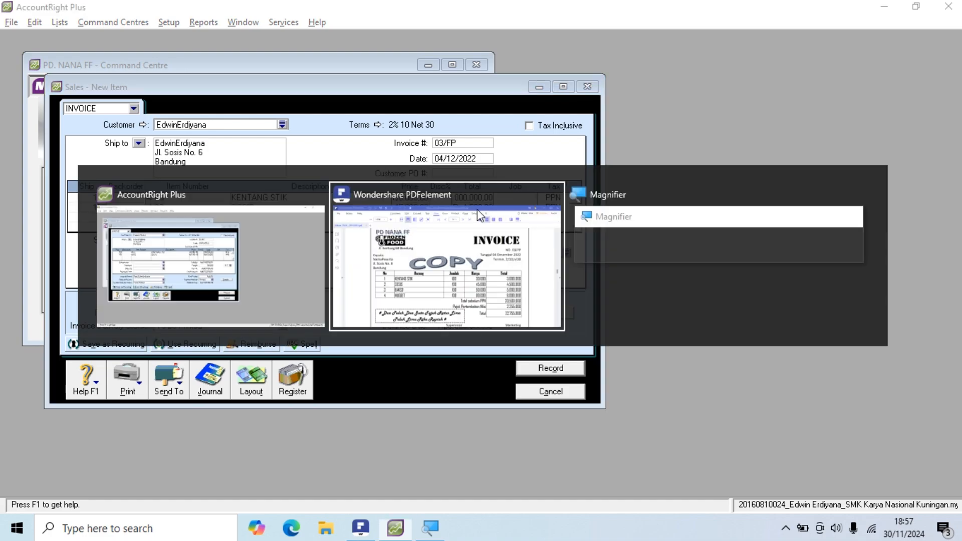
{"action": "key", "text": "alt+Tab"}
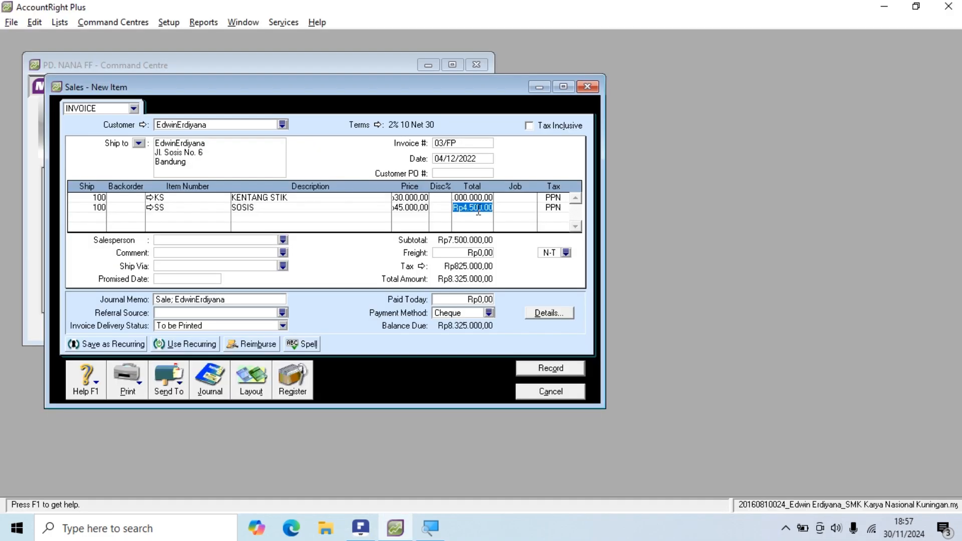
{"action": "key", "text": "Tab"}
Step: Recheck the SOSIS line's quantity, item, description, price and total against the source invoice, and finish the line with tax code PPN
{"action": "left_click", "coordinate": [98, 207]}
{"action": "left_click", "coordinate": [170, 208]}
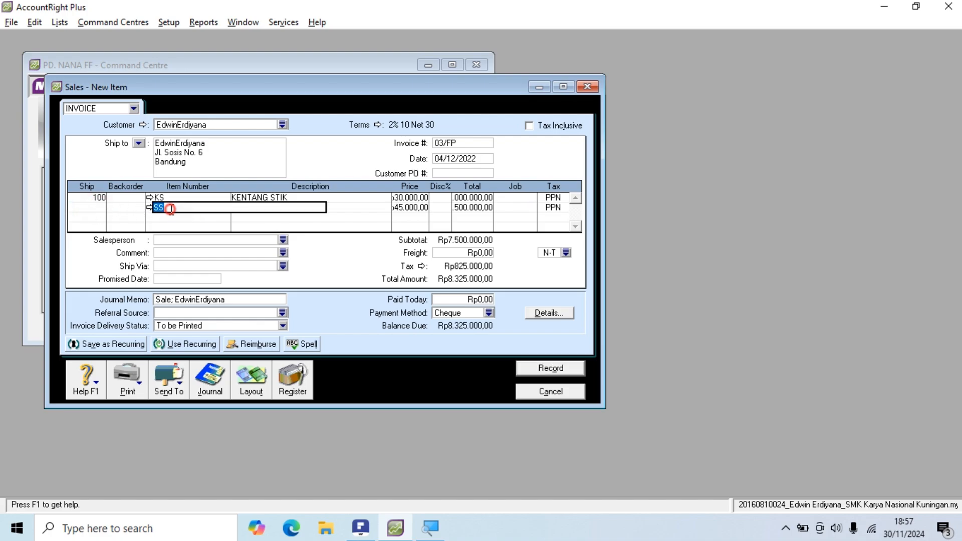
{"action": "left_click", "coordinate": [294, 210]}
{"action": "left_click", "coordinate": [421, 208]}
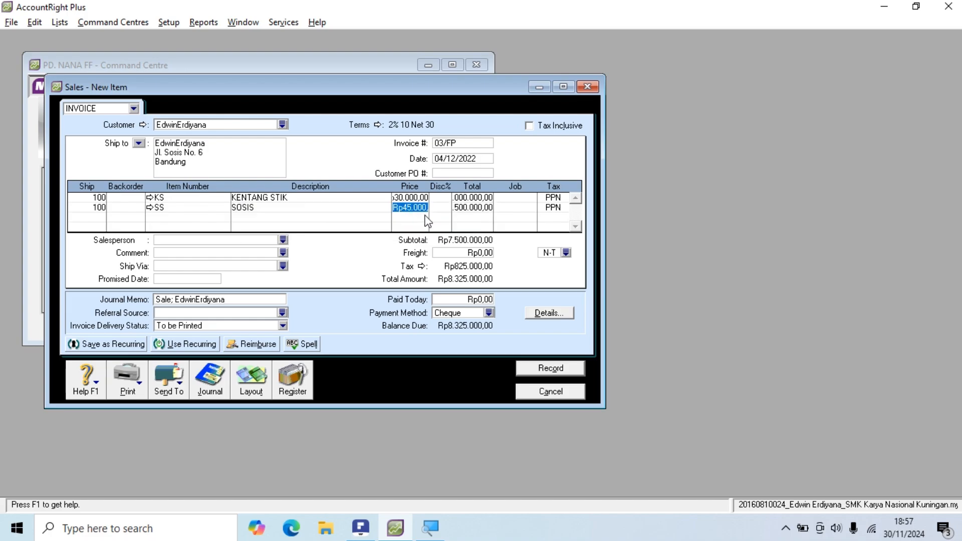
{"action": "left_click", "coordinate": [471, 214]}
{"action": "key", "text": "alt+Tab"}
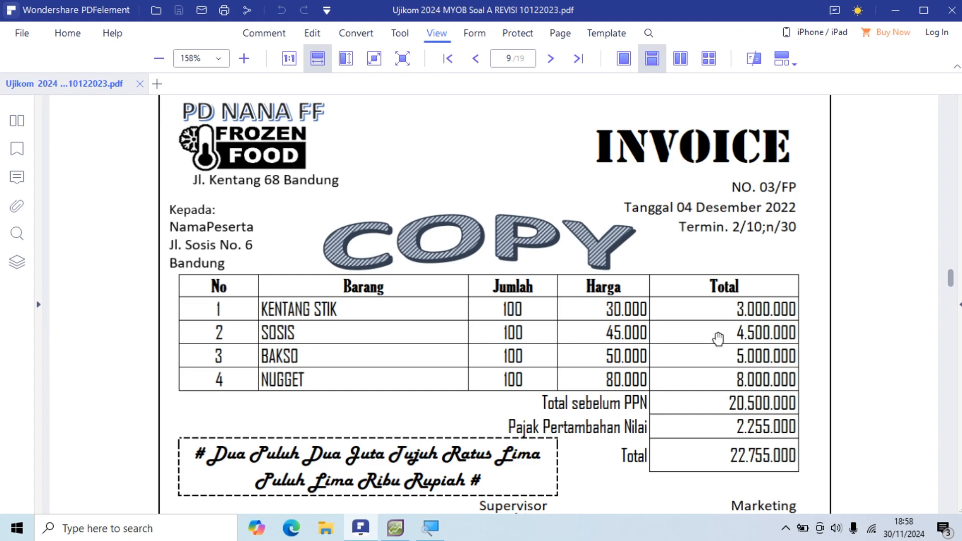
{"action": "key", "text": "alt+Tab"}
{"action": "key", "text": "Tab"}
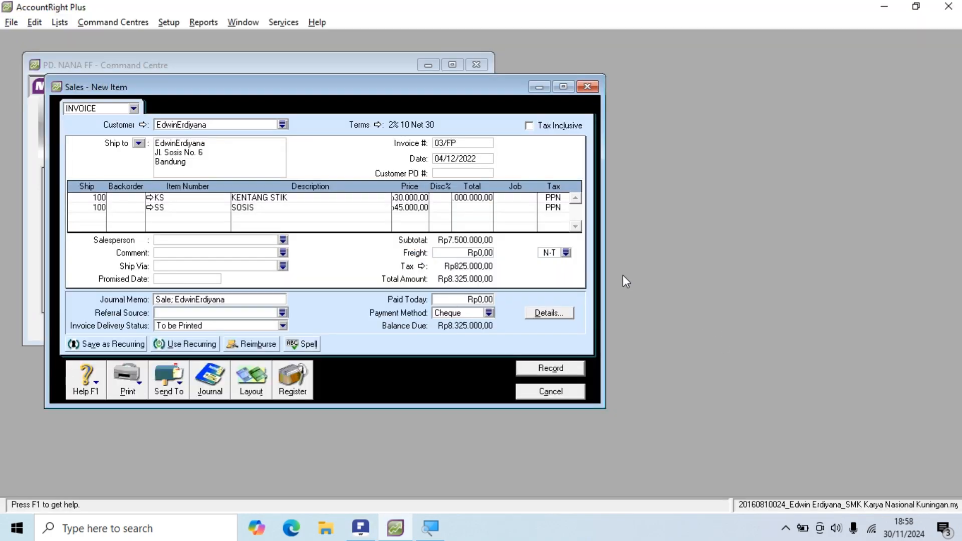
{"action": "key", "text": "Tab"}
Step: Enter the third invoice line with a shipped quantity of 100 and item BS, BAKSO
{"action": "key", "text": "alt+Tab"}
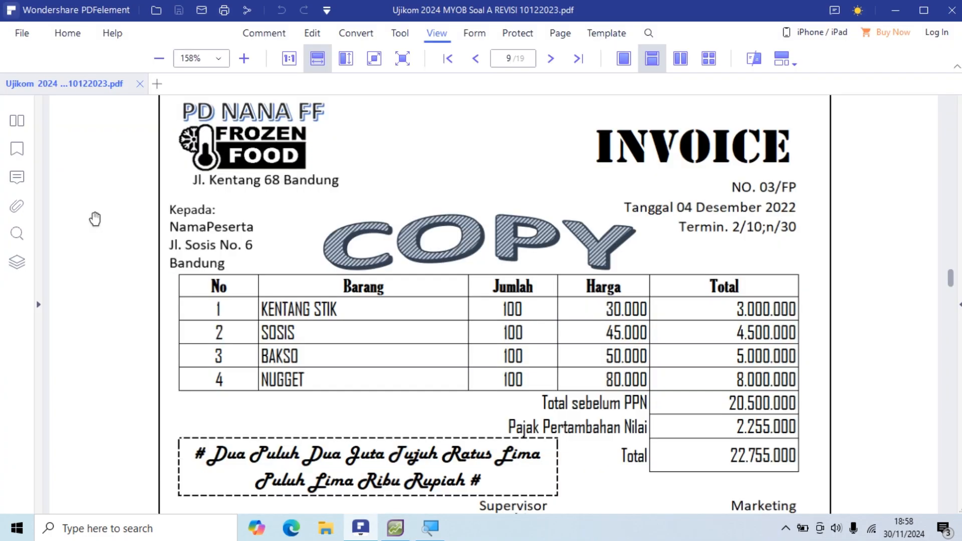
{"action": "key", "text": "alt+Tab"}
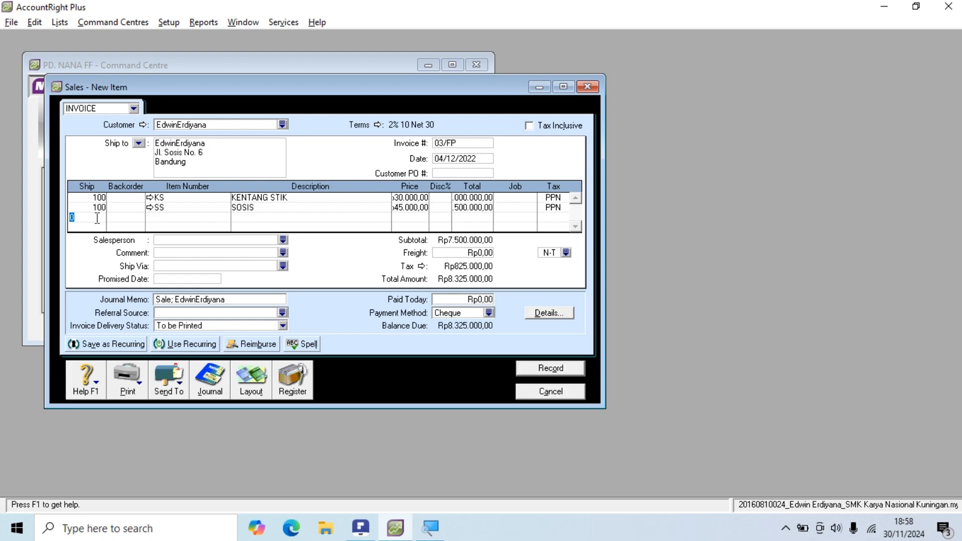
{"action": "type", "text": "100"}
{"action": "key", "text": "Tab"}
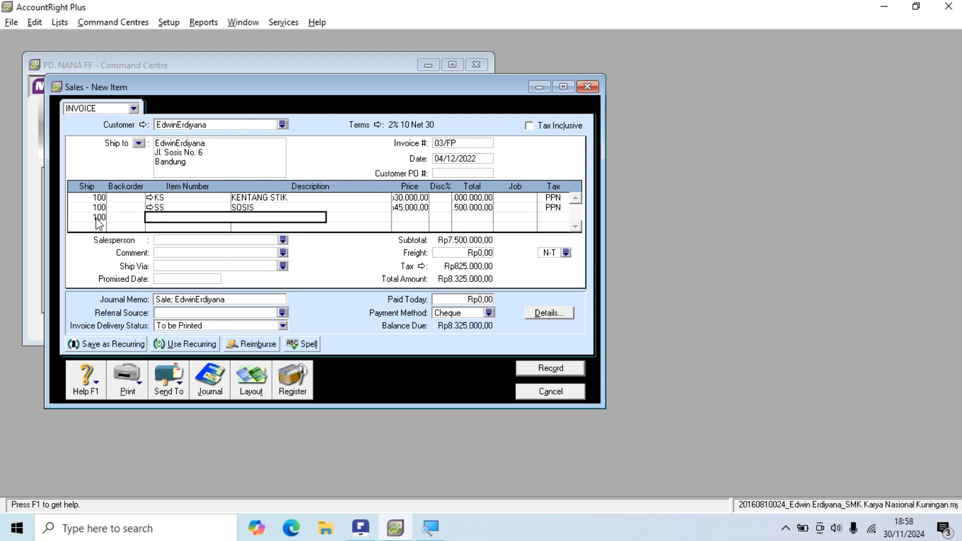
{"action": "key", "text": "Tab"}
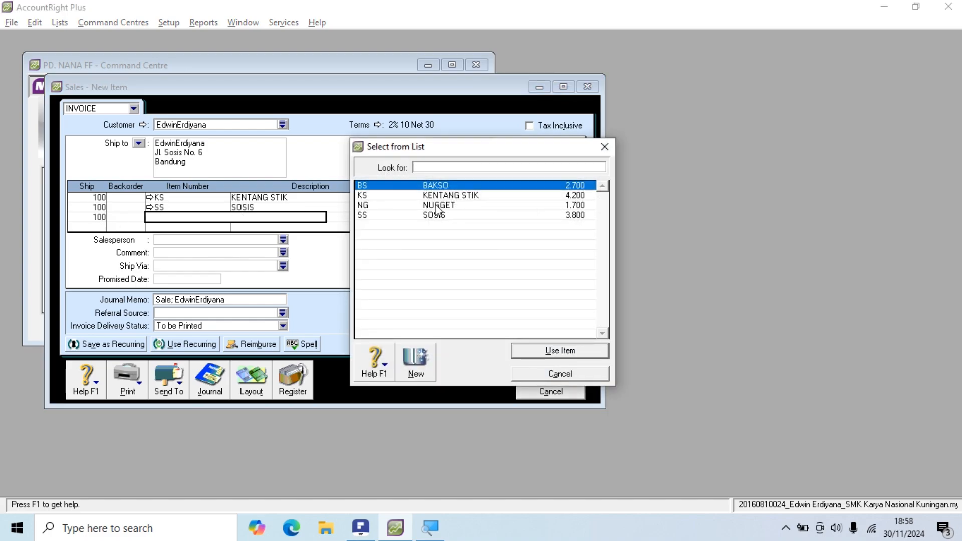
{"action": "left_click", "coordinate": [539, 353]}
Step: Complete the BAKSO line, keeping its default price, total and PPN tax code, after comparing it with the source invoice
{"action": "key", "text": "alt+Tab"}
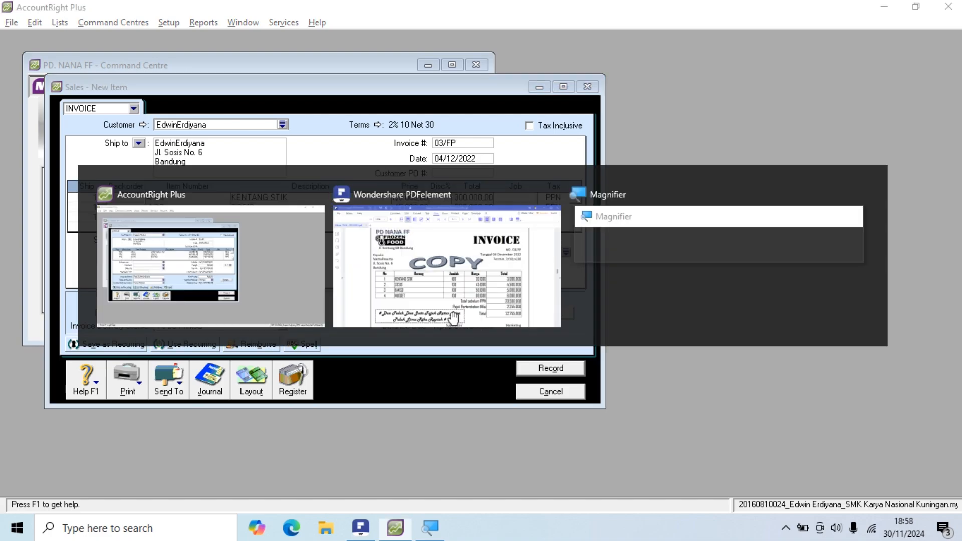
{"action": "left_click", "coordinate": [454, 317]}
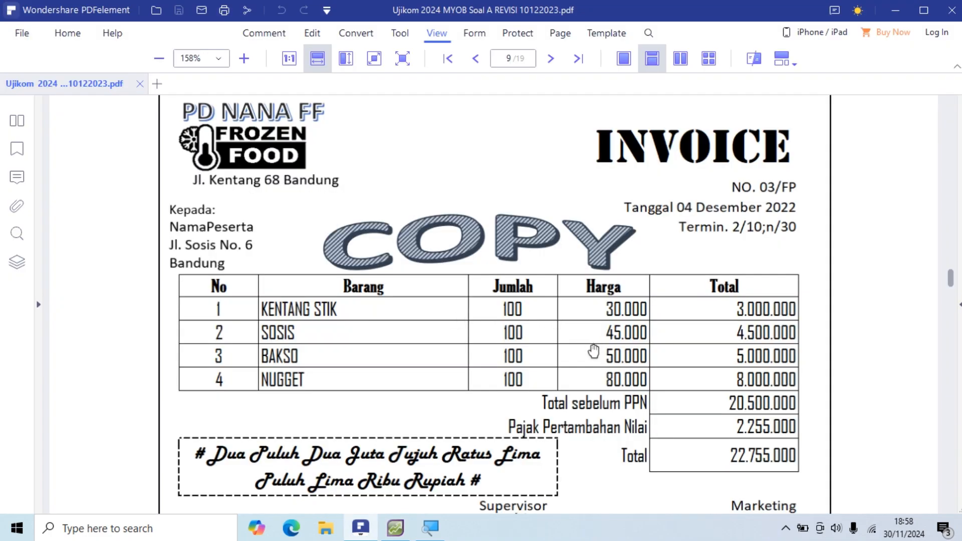
{"action": "key", "text": "alt+Tab"}
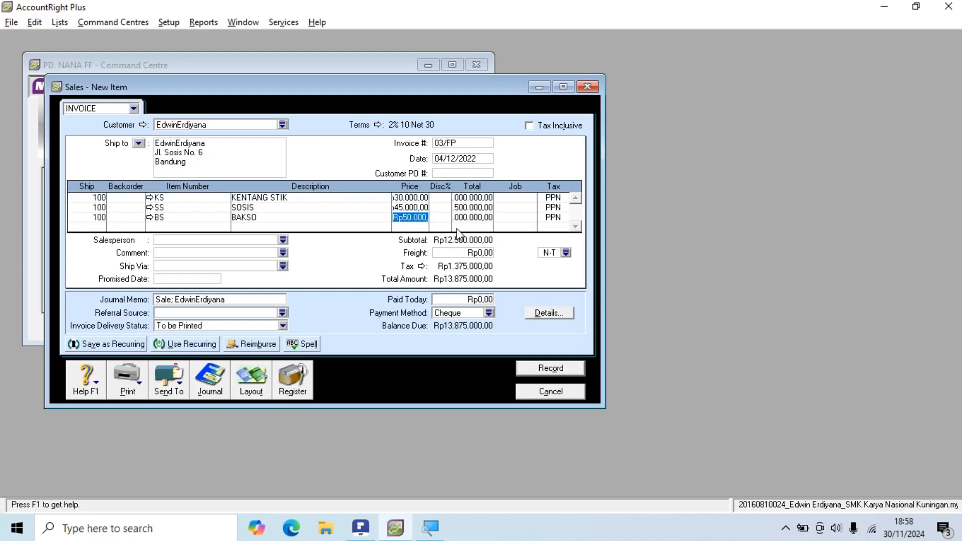
{"action": "key", "text": "Tab"}
{"action": "key", "text": "Tab"}
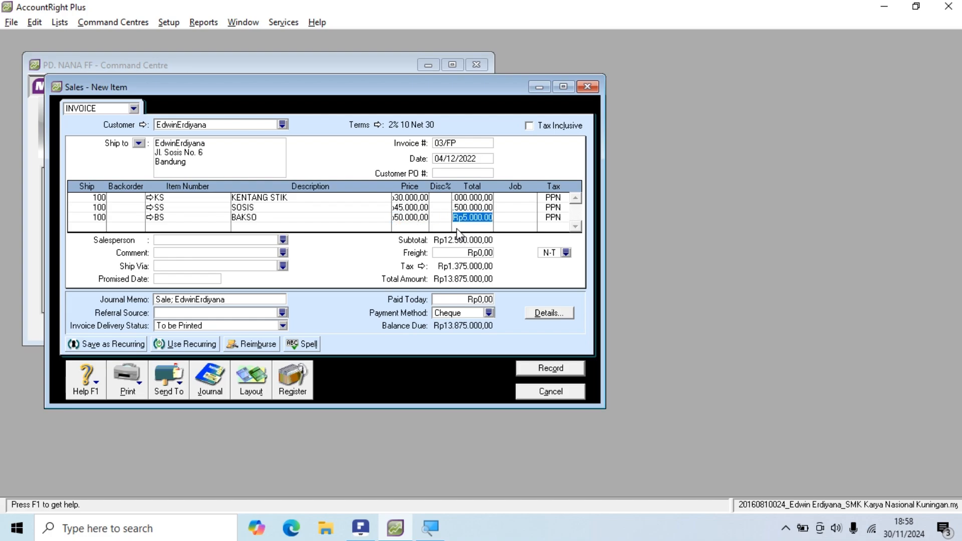
{"action": "key", "text": "alt+Tab"}
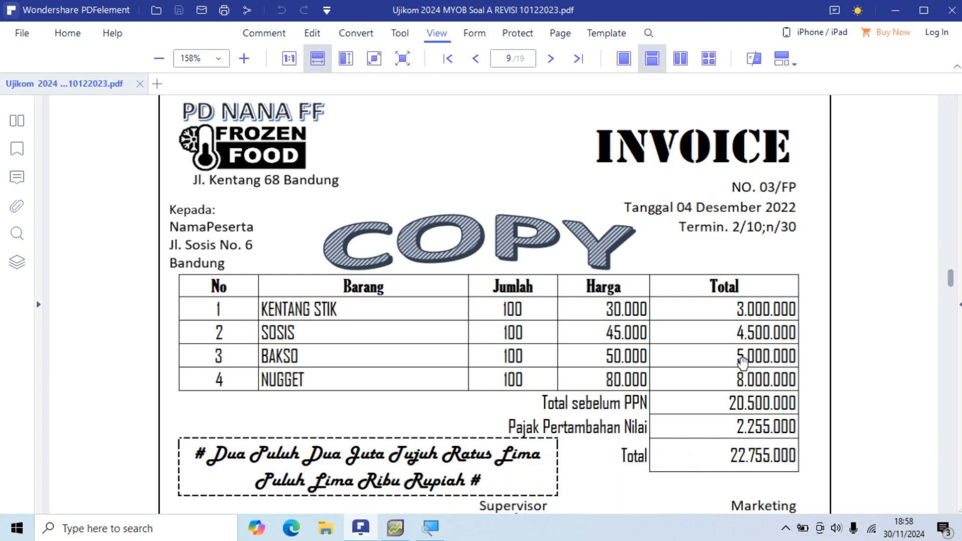
{"action": "key", "text": "alt+Tab"}
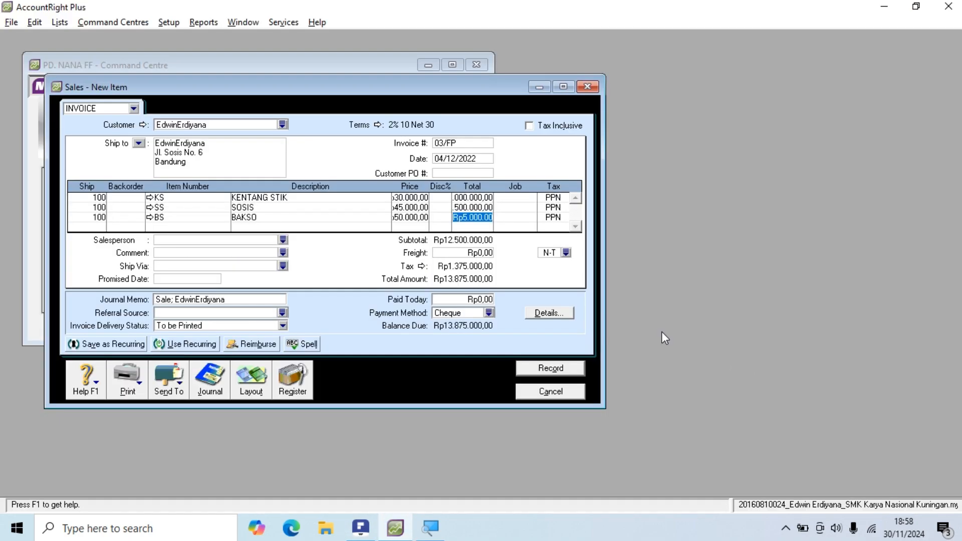
{"action": "key", "text": "Tab"}
{"action": "key", "text": "alt+Tab"}
{"action": "key", "text": "alt+Tab"}
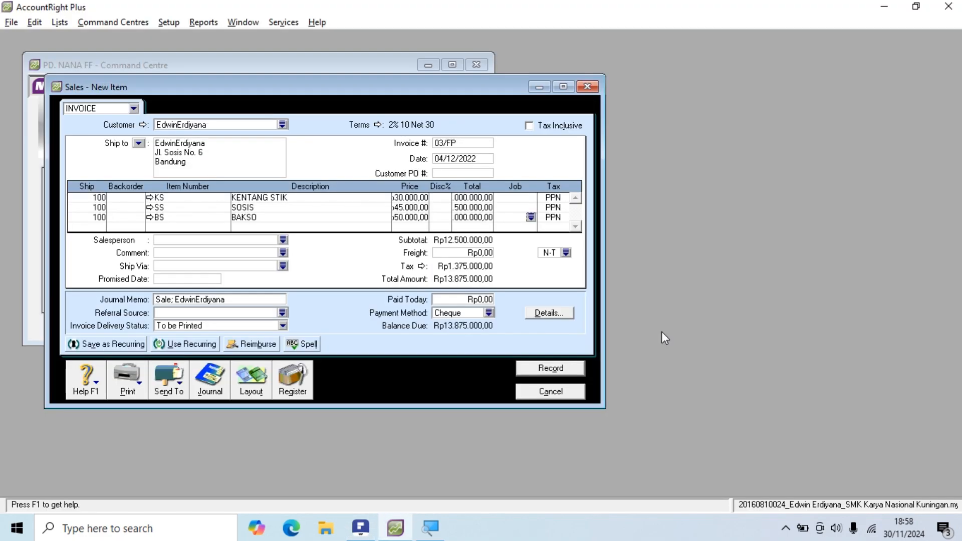
{"action": "key", "text": "Tab"}
{"action": "key", "text": "Tab"}
Step: Enter the fourth invoice line with a shipped quantity of 100 and item NG, NUGGET
{"action": "type", "text": "100"}
{"action": "key", "text": "Tab"}
{"action": "key", "text": "Tab"}
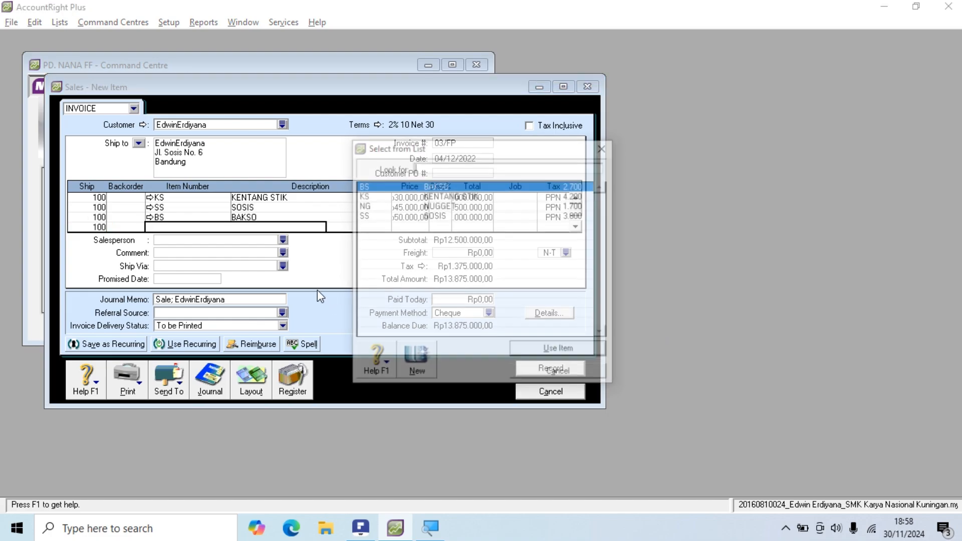
{"action": "left_click", "coordinate": [430, 206]}
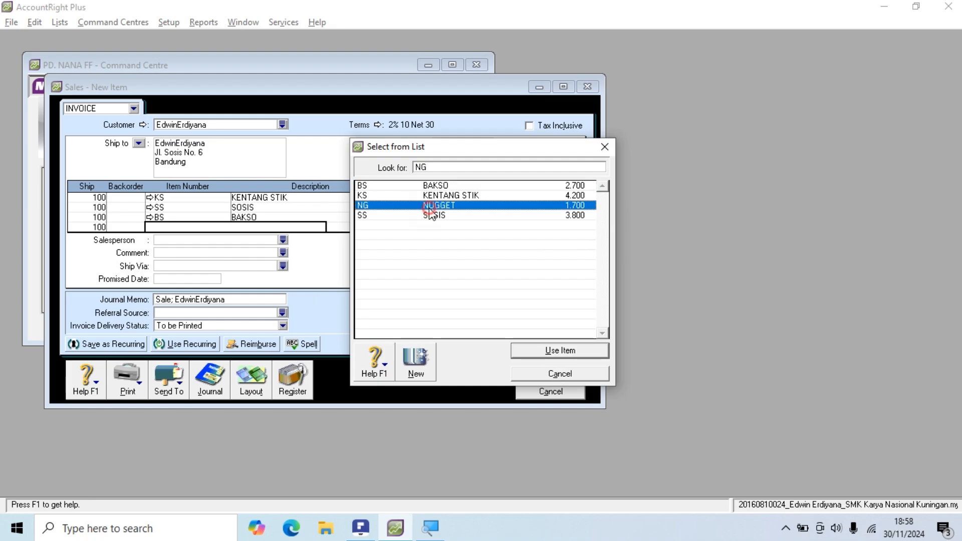
{"action": "left_click", "coordinate": [553, 353]}
{"action": "key", "text": "Tab"}
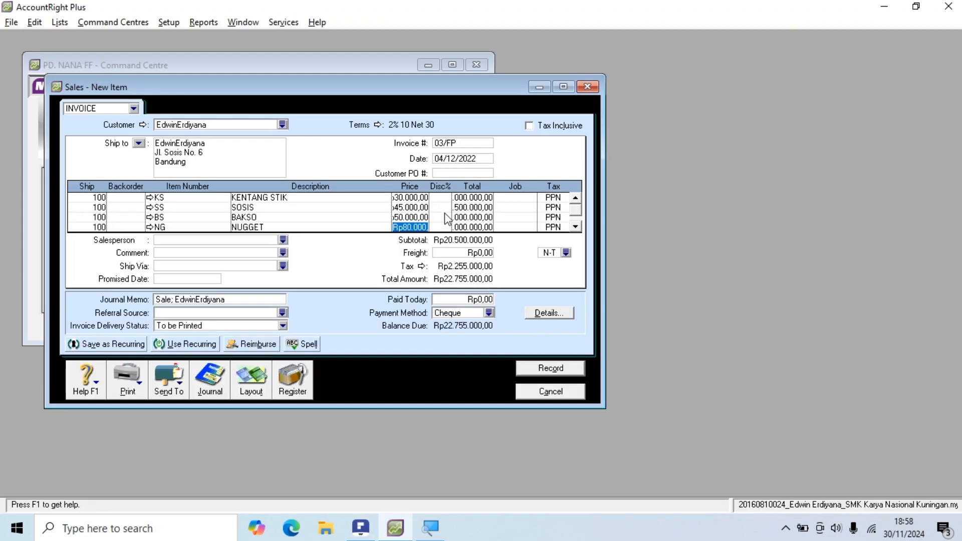
Step: Keep the NUGGET line's default price and total, and confirm Item as the invoice layout
{"action": "key", "text": "Tab"}
{"action": "key", "text": "Tab"}
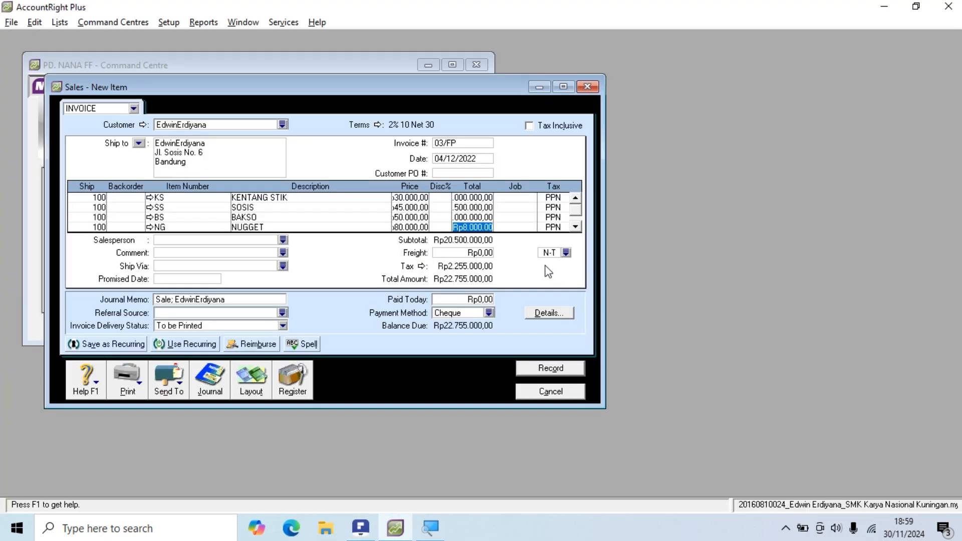
{"action": "key", "text": "Tab"}
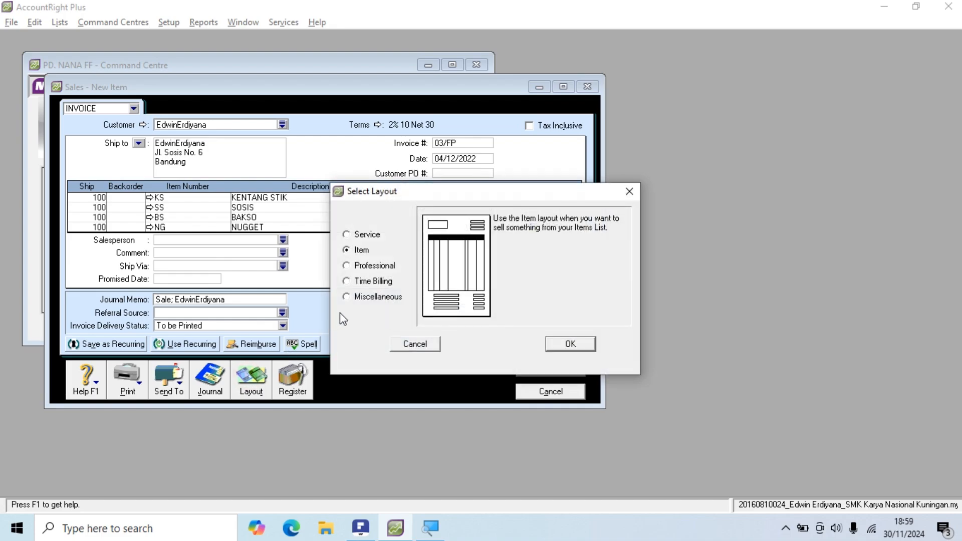
{"action": "left_click", "coordinate": [569, 345]}
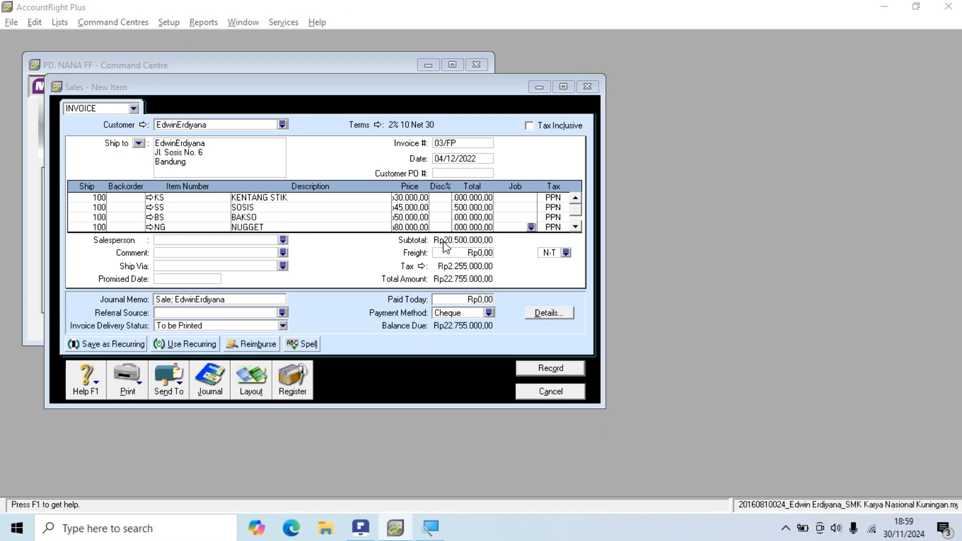
Step: Compare the sale's subtotal, tax and total amount with the pre-tax total, PPN and grand total on the source invoice
{"action": "key", "text": "alt+Tab"}
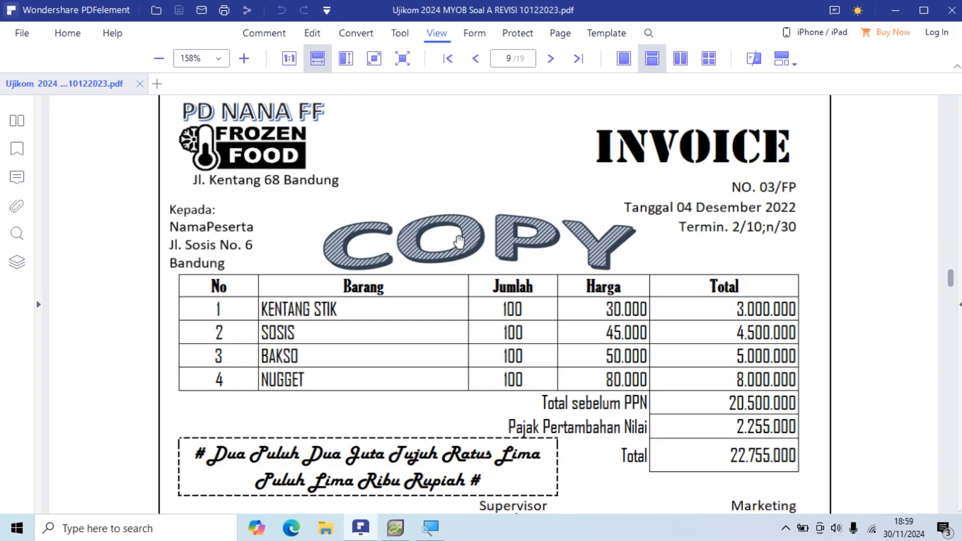
{"action": "key", "text": "alt+Tab"}
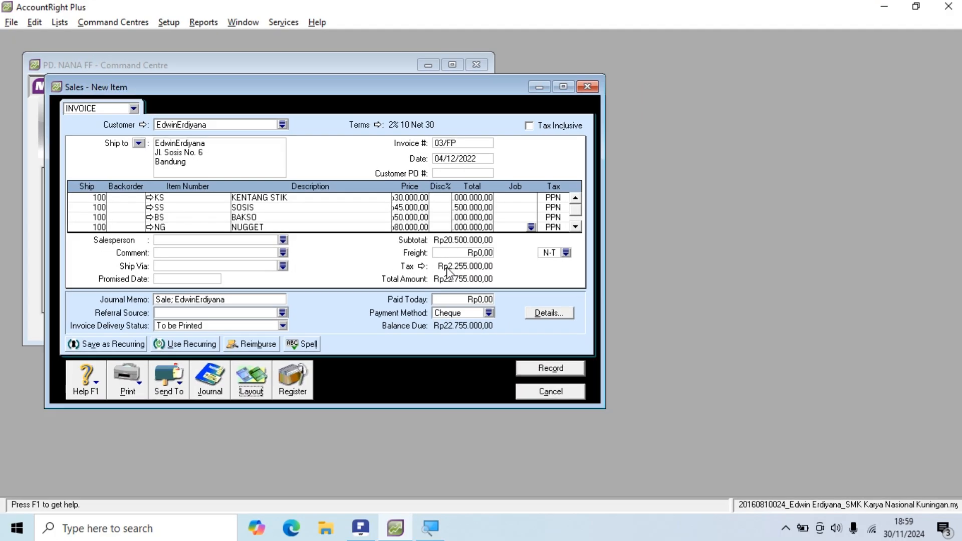
{"action": "key", "text": "alt+Tab"}
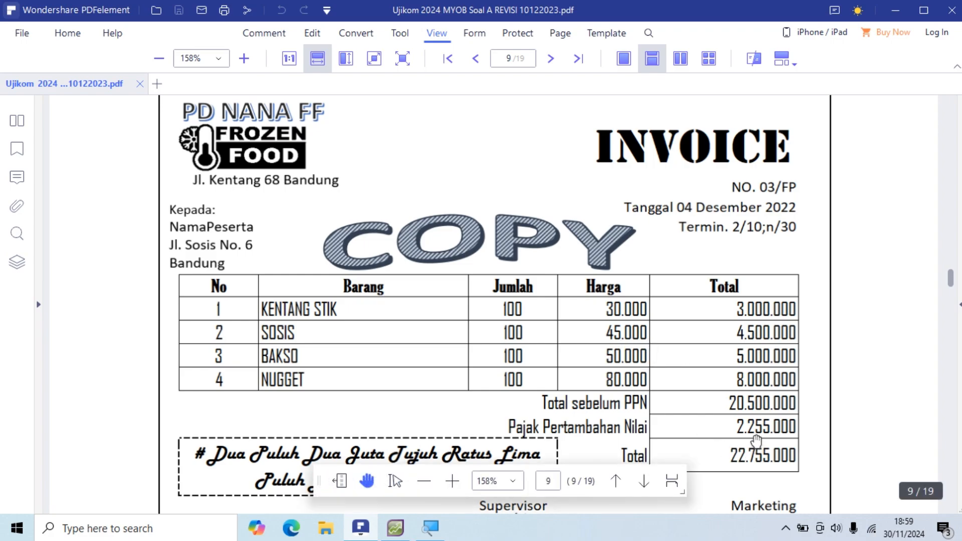
{"action": "key", "text": "alt+Tab"}
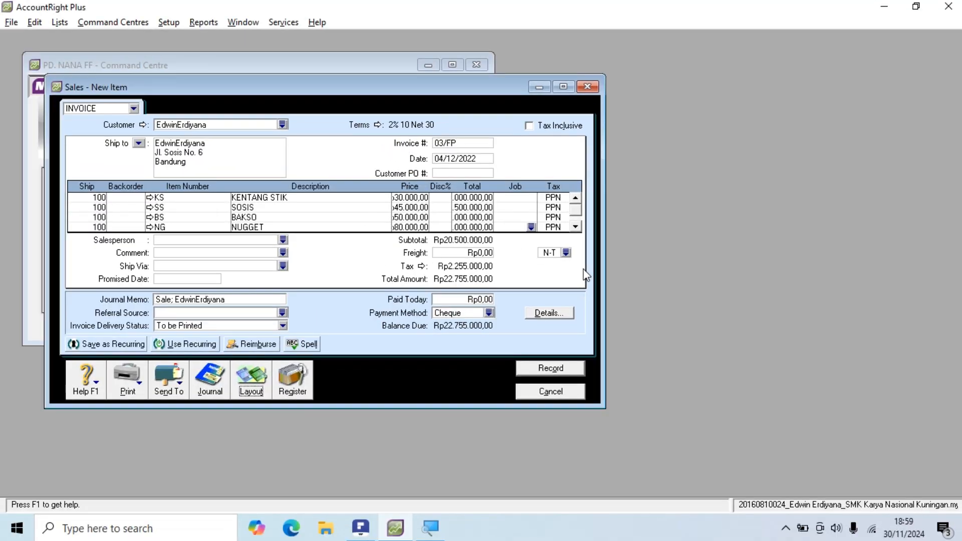
{"action": "key", "text": "alt+Tab"}
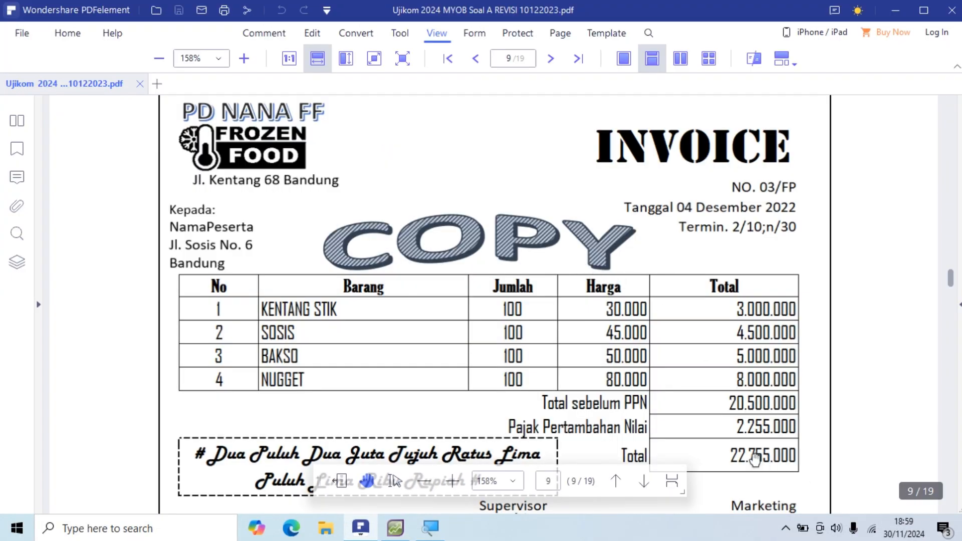
{"action": "scroll", "coordinate": [763, 457], "scroll_direction": "down", "scroll_amount": 1}
{"action": "key", "text": "alt+Tab"}
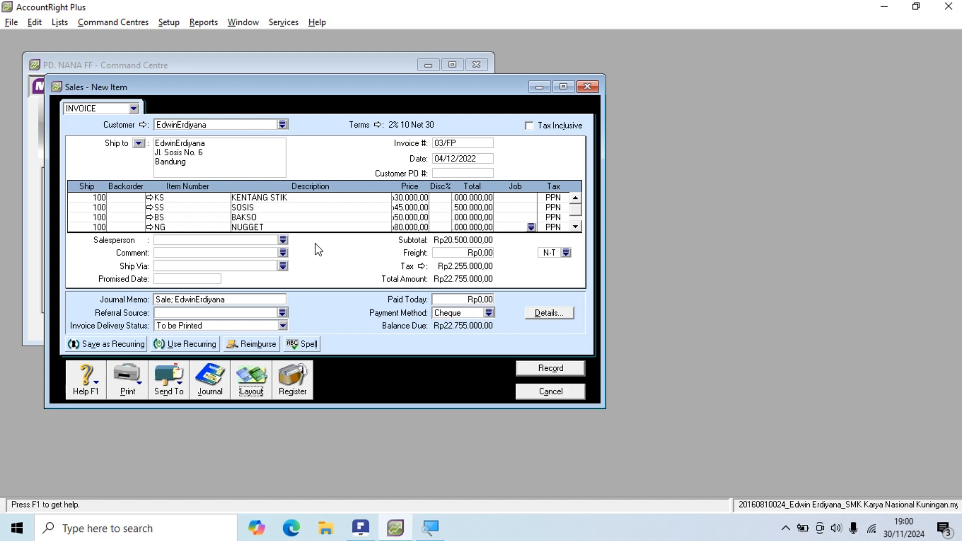
Step: Record the completed sales invoice 03/FP and return to the source document in PDFelement
{"action": "key", "text": "alt+Tab"}
{"action": "key", "text": "alt+Tab"}
{"action": "left_click", "coordinate": [550, 369]}
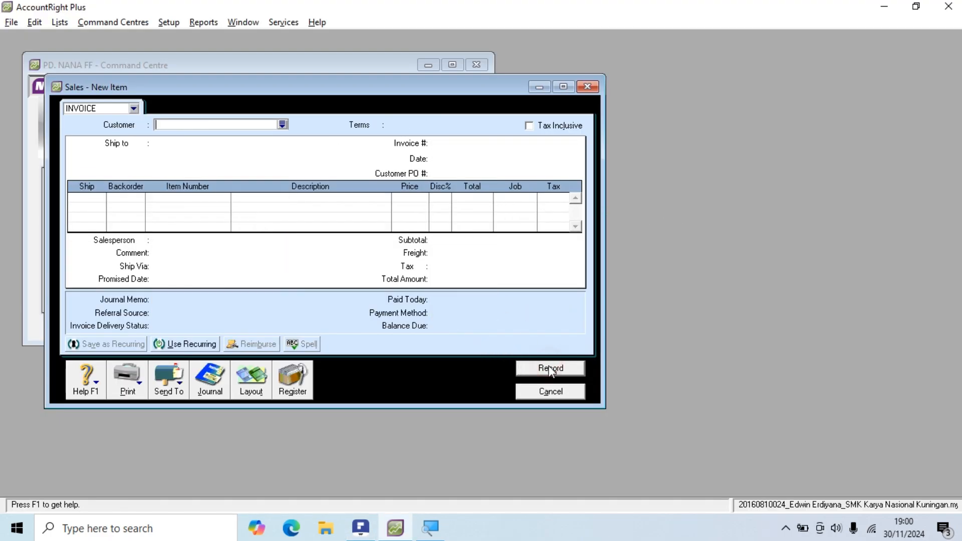
{"action": "key", "text": "alt+Tab"}
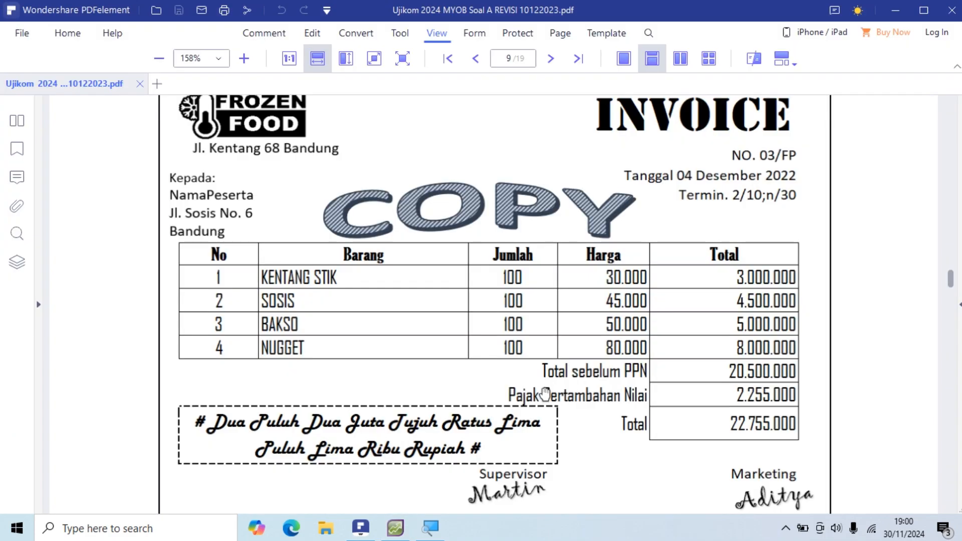
Step: Find Dokumen-8, the cash payment voucher 02/BKK to PT. Maju, and examine its date, description and amount
{"action": "scroll", "coordinate": [465, 157], "scroll_direction": "up", "scroll_amount": 1}
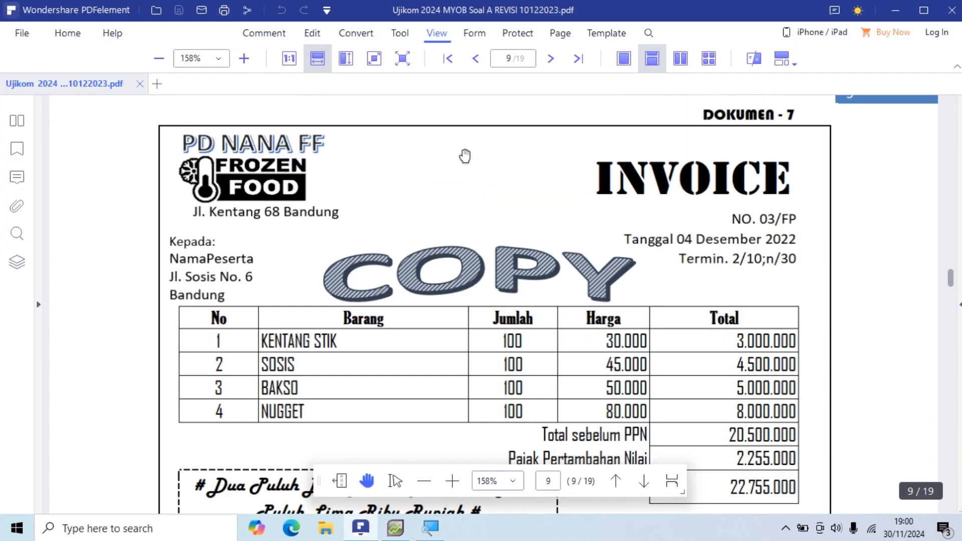
{"action": "scroll", "coordinate": [465, 156], "scroll_direction": "down", "scroll_amount": 6}
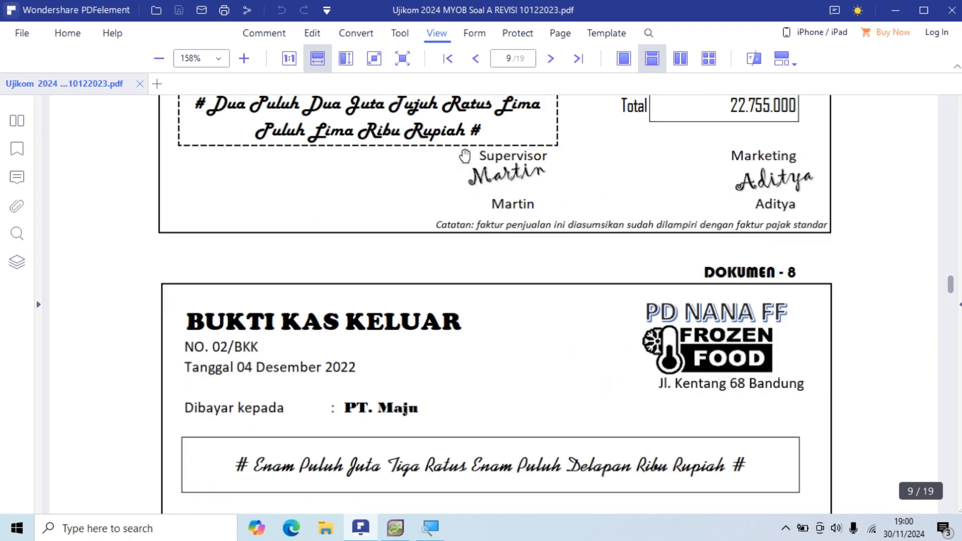
{"action": "scroll", "coordinate": [465, 155], "scroll_direction": "down", "scroll_amount": 3}
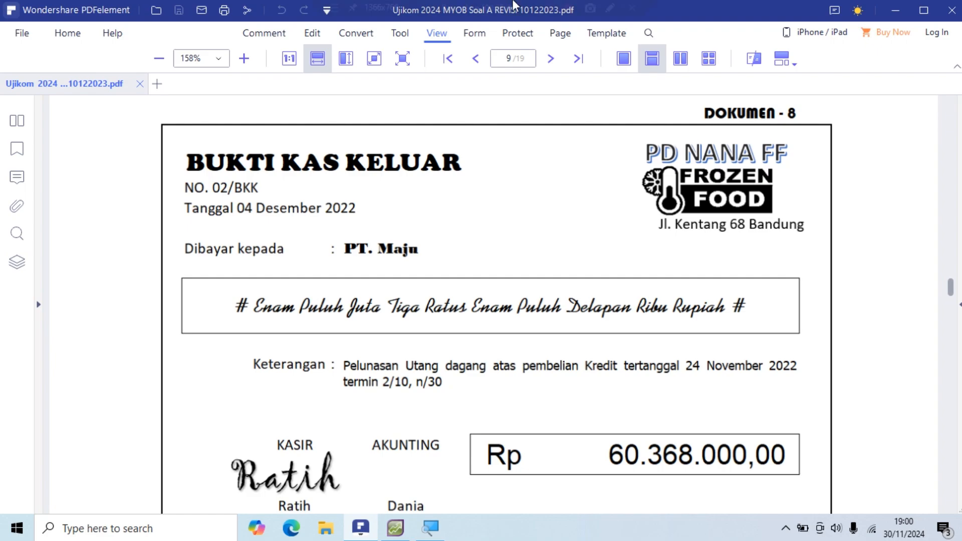
{"action": "mouse_move", "coordinate": [442, 7]}
{"action": "scroll", "coordinate": [503, 251], "scroll_direction": "down", "scroll_amount": 1}
{"action": "scroll", "coordinate": [504, 249], "scroll_direction": "up", "scroll_amount": 1}
Step: Switch to AccountRight Plus and close the blank new sales invoice window
{"action": "key", "text": "alt+Tab"}
{"action": "key", "text": "alt+Tab"}
{"action": "key", "text": "alt+Tab"}
{"action": "left_click", "coordinate": [547, 391]}
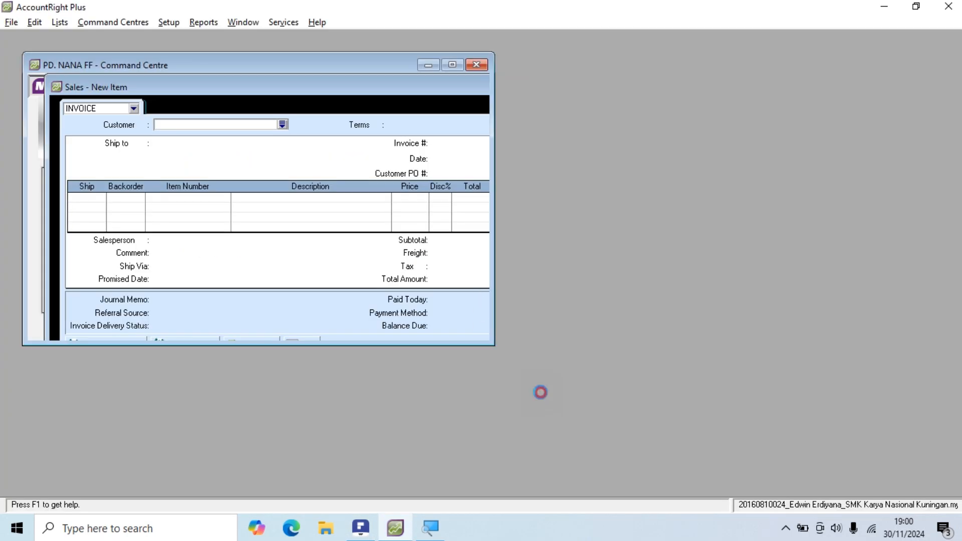
Step: Check who is paid on the Dokumen-8 voucher and open Pay Bills from the Purchases command centre
{"action": "key", "text": "alt+Tab"}
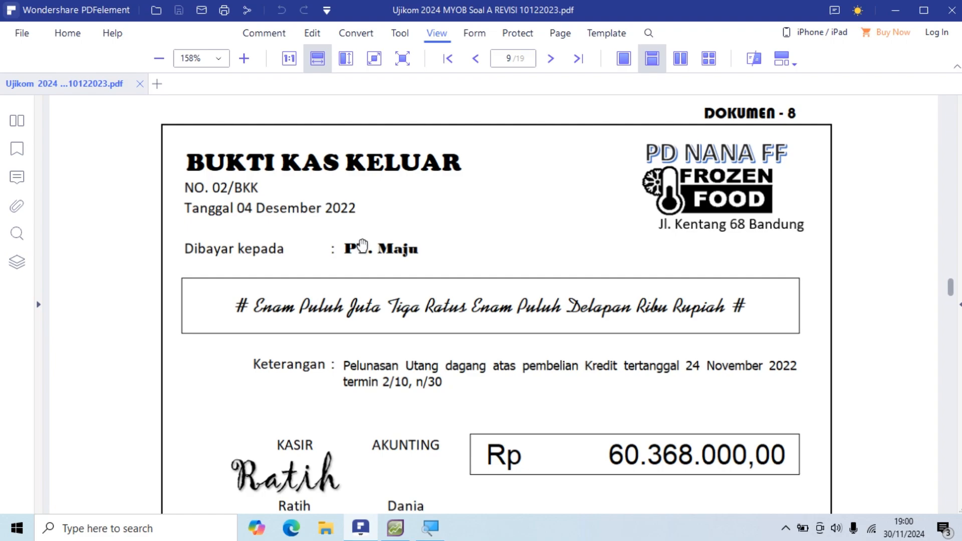
{"action": "key", "text": "alt+Tab"}
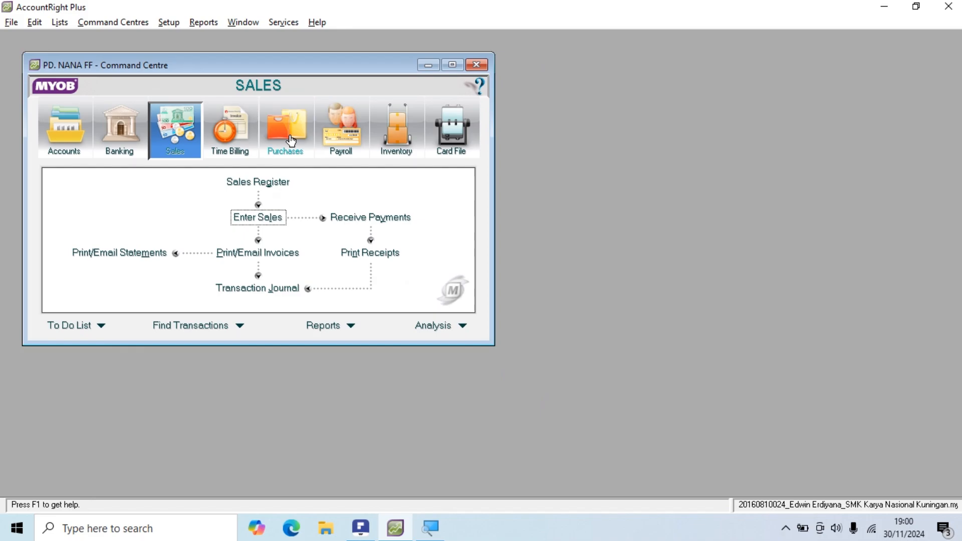
{"action": "left_click", "coordinate": [289, 139]}
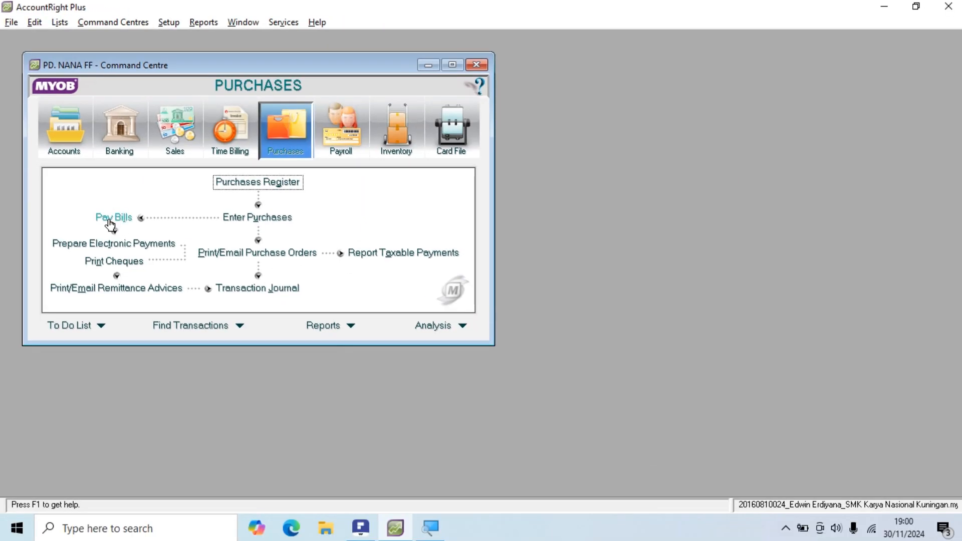
{"action": "left_click", "coordinate": [110, 218]}
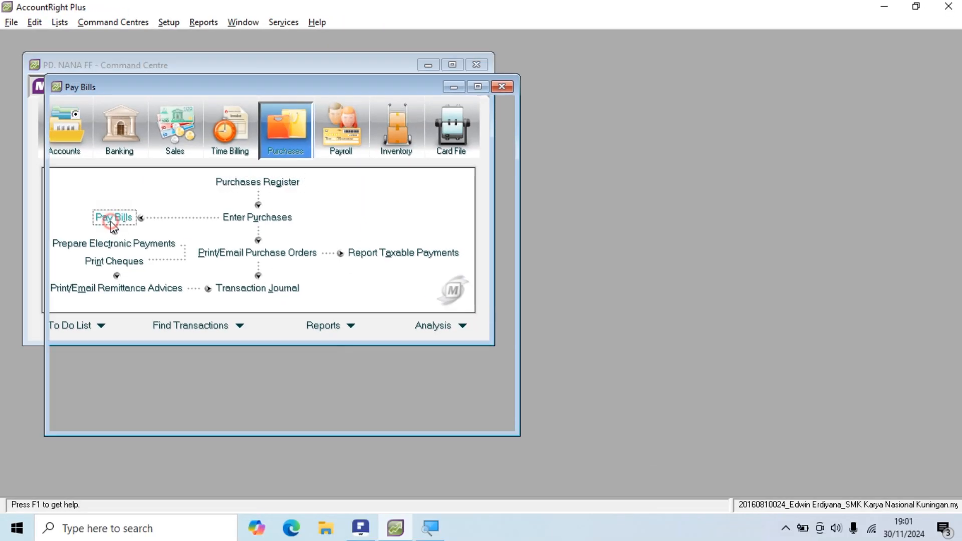
{"action": "key", "text": "alt+Tab"}
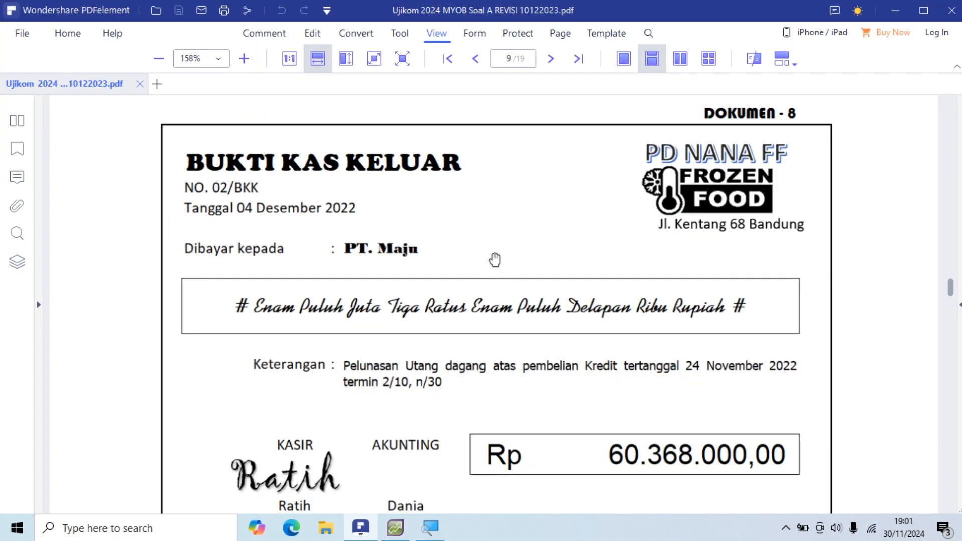
{"action": "key", "text": "alt+Tab"}
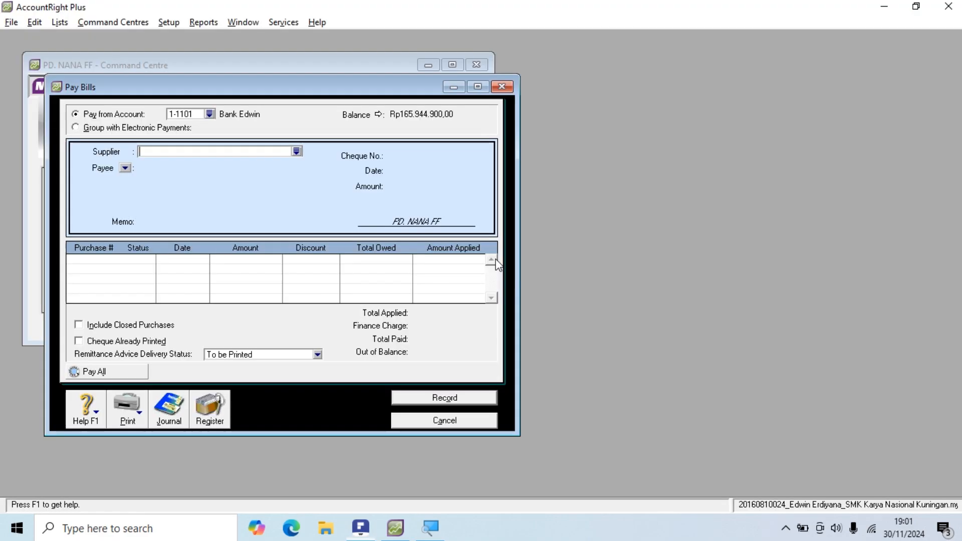
{"action": "left_click", "coordinate": [466, 419]}
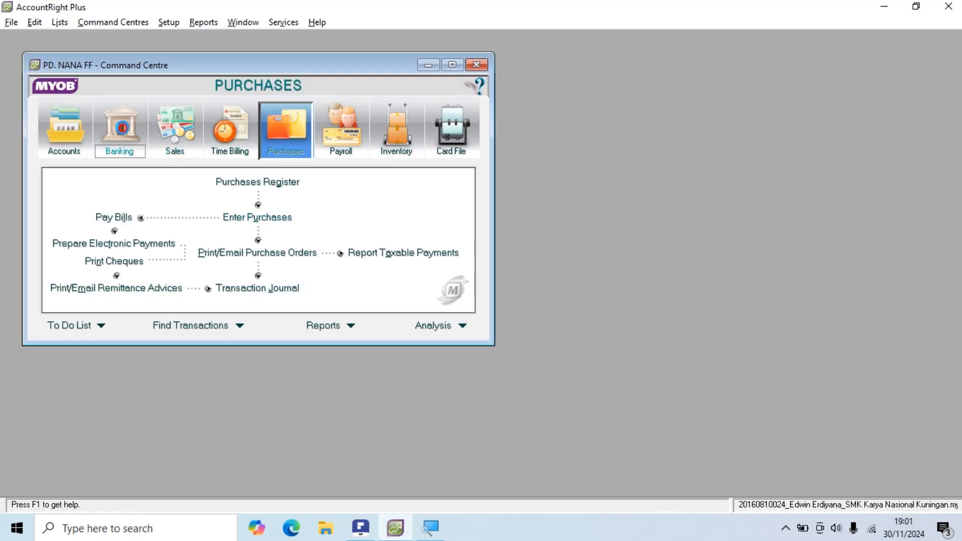
{"action": "left_click", "coordinate": [120, 138]}
{"action": "left_click", "coordinate": [285, 140]}
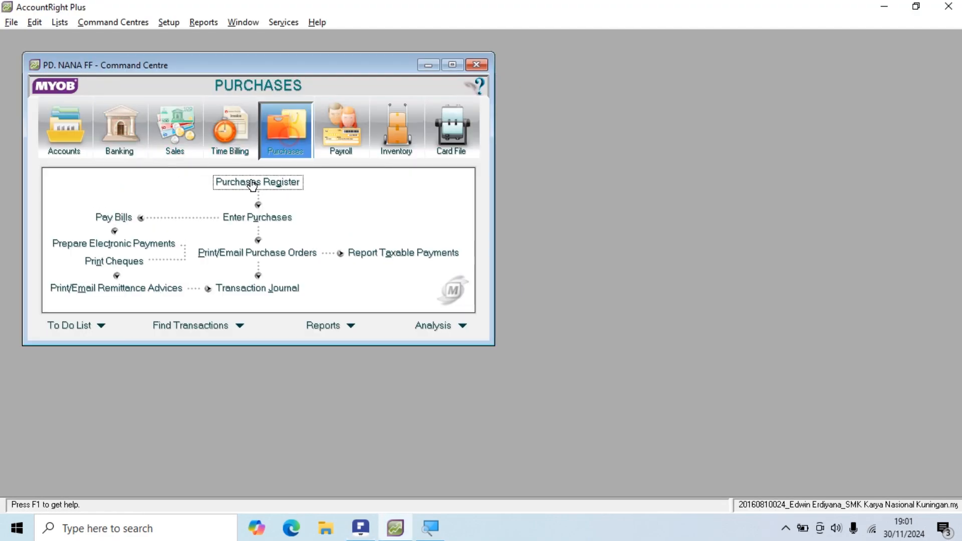
{"action": "left_click", "coordinate": [115, 216]}
{"action": "key", "text": "alt+Tab"}
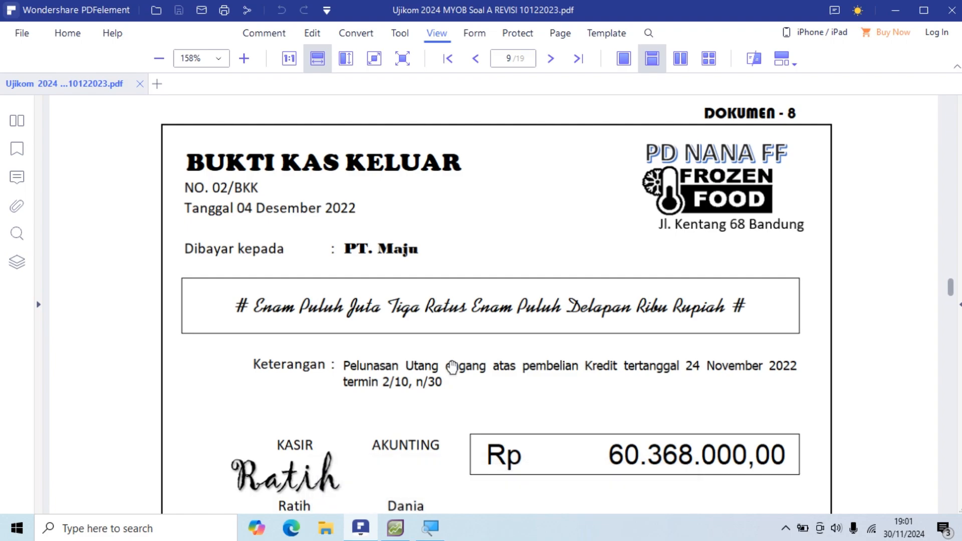
{"action": "key", "text": "alt+Tab"}
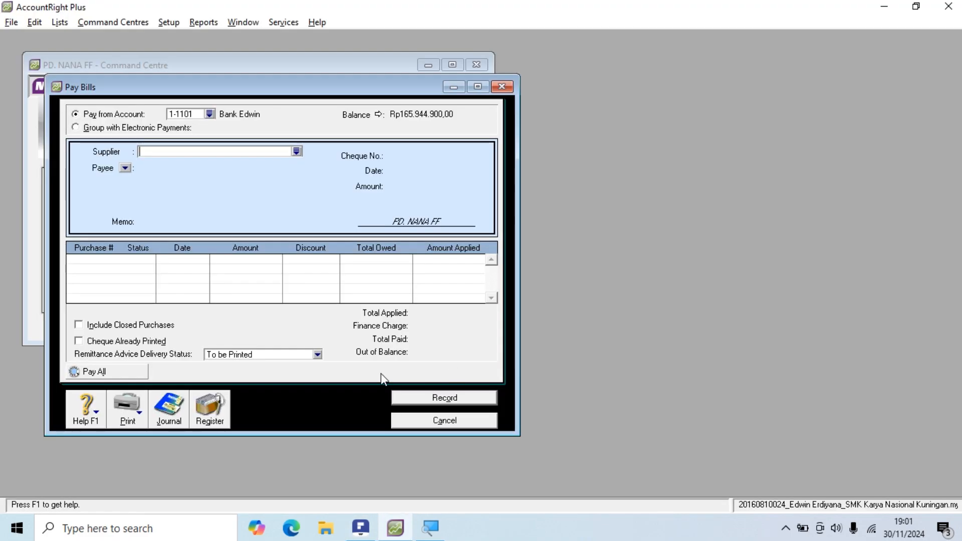
{"action": "left_click", "coordinate": [427, 421]}
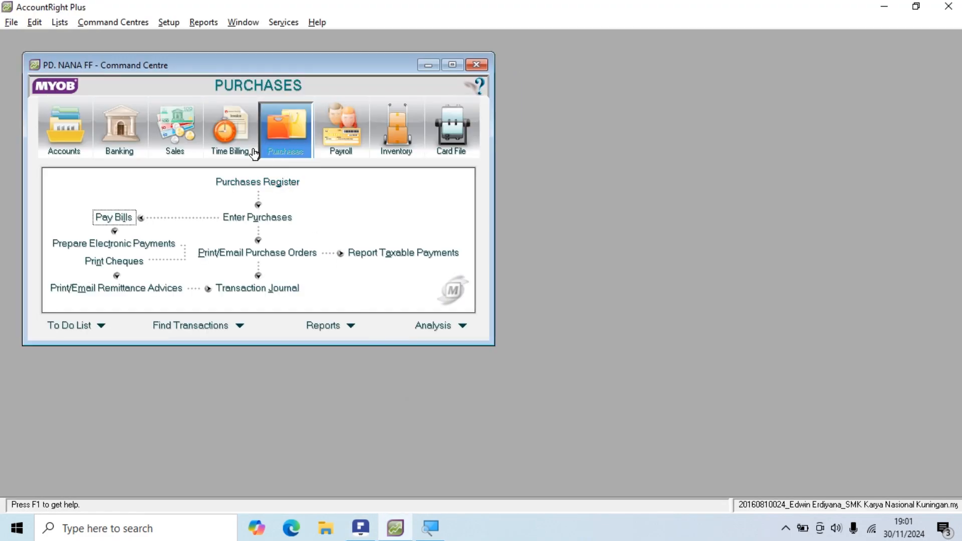
{"action": "left_click", "coordinate": [114, 217]}
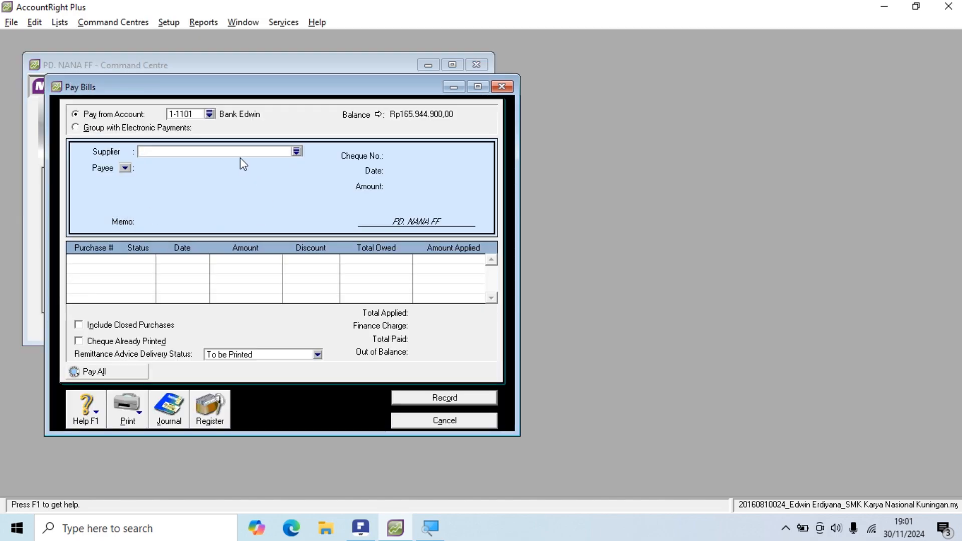
Step: Check the payee on the voucher and choose bank account 1-1101 as the account to pay from
{"action": "key", "text": "alt+Tab"}
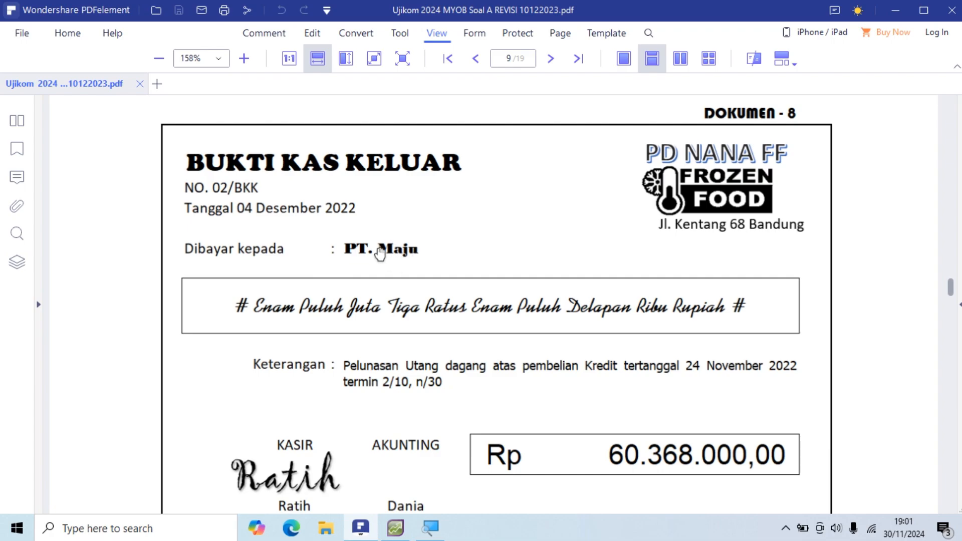
{"action": "key", "text": "alt+Tab"}
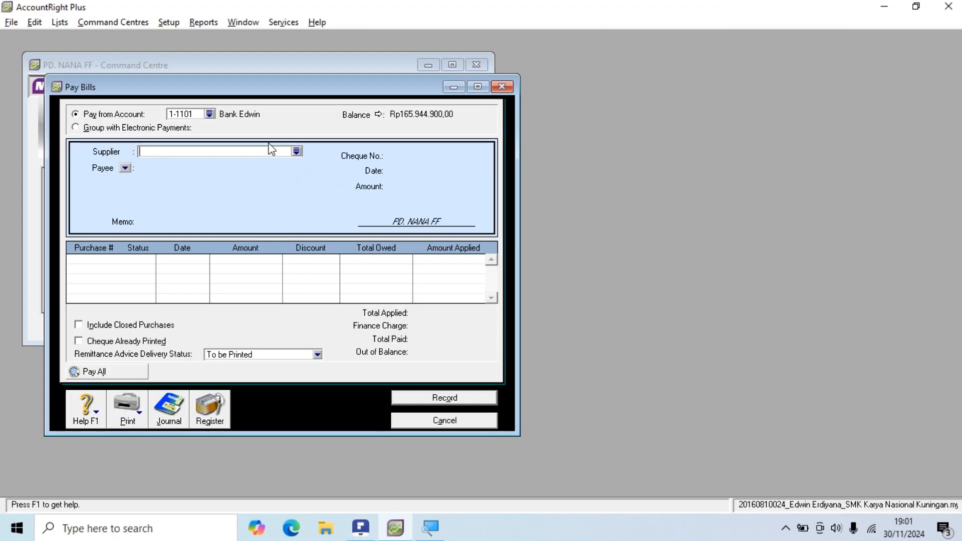
{"action": "key", "text": "alt+Tab"}
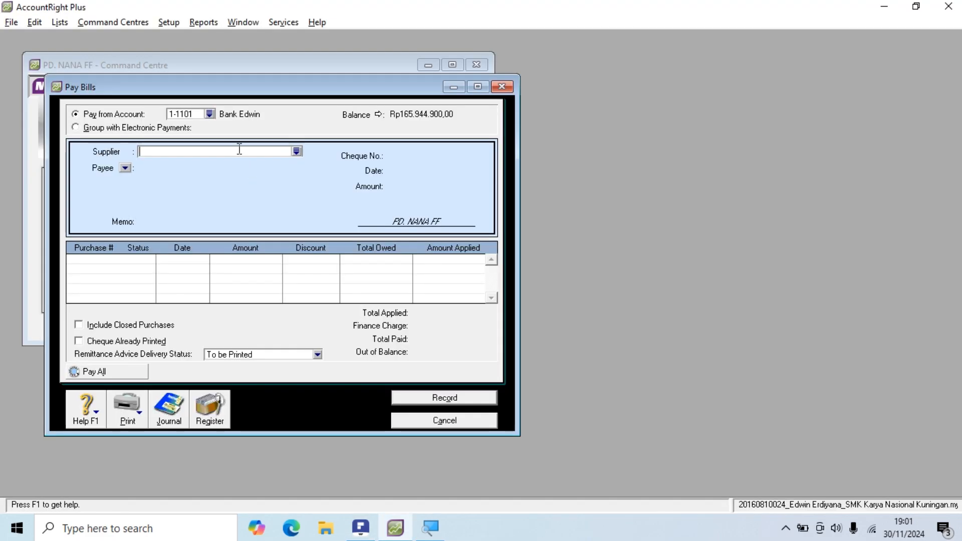
{"action": "key", "text": "alt+Tab"}
{"action": "left_click", "coordinate": [210, 114]}
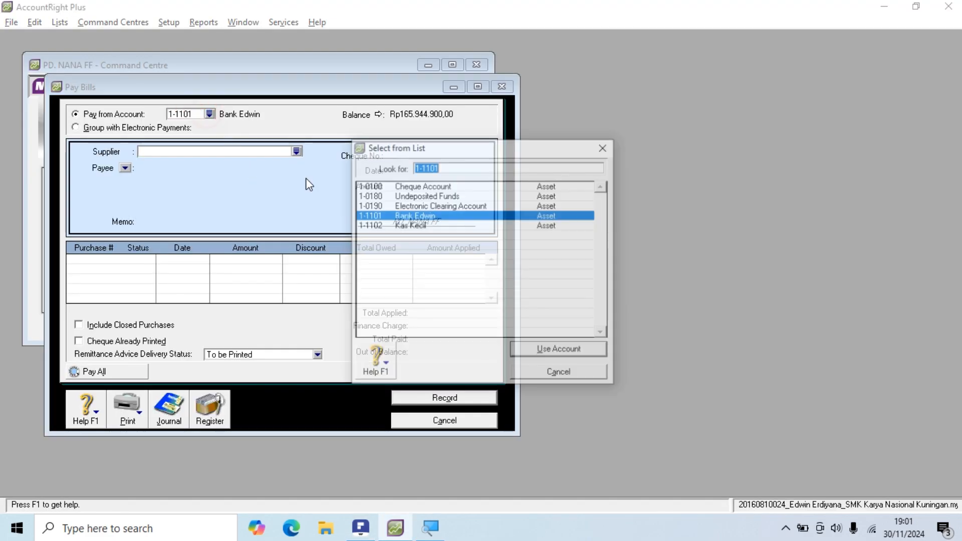
{"action": "left_click", "coordinate": [540, 351]}
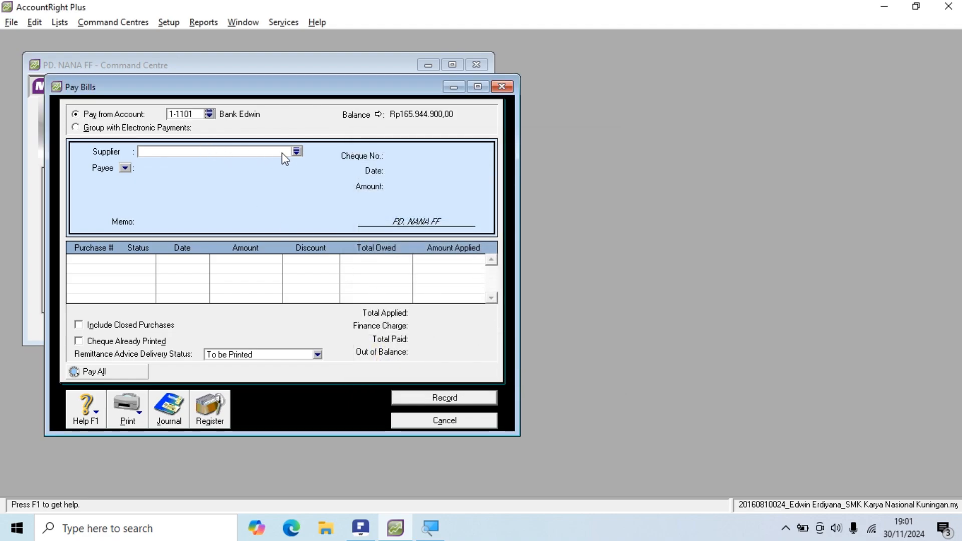
Step: Choose PT MAJU as the supplier for the bill payment
{"action": "left_click", "coordinate": [297, 152]}
{"action": "key", "text": "alt+Tab"}
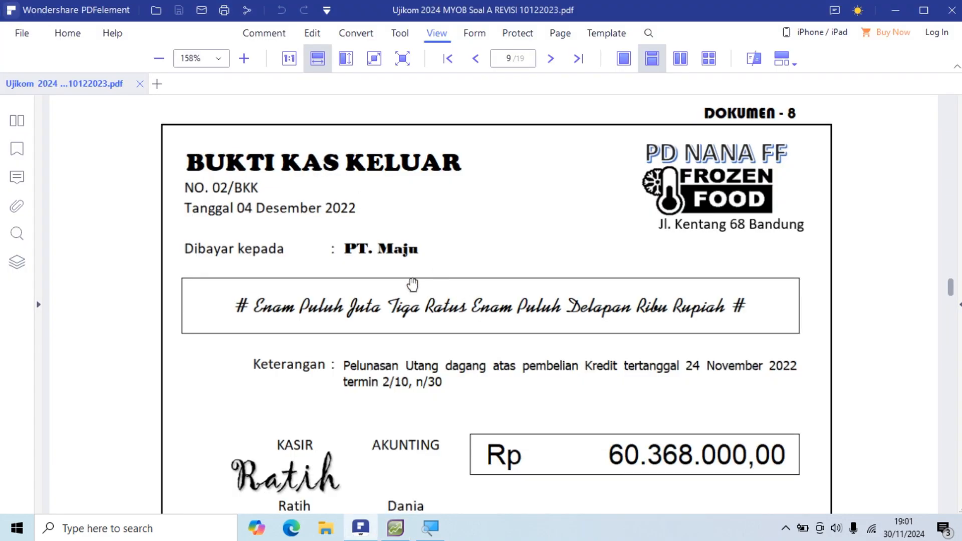
{"action": "key", "text": "alt+Tab"}
{"action": "type", "text": "PT MAJU"}
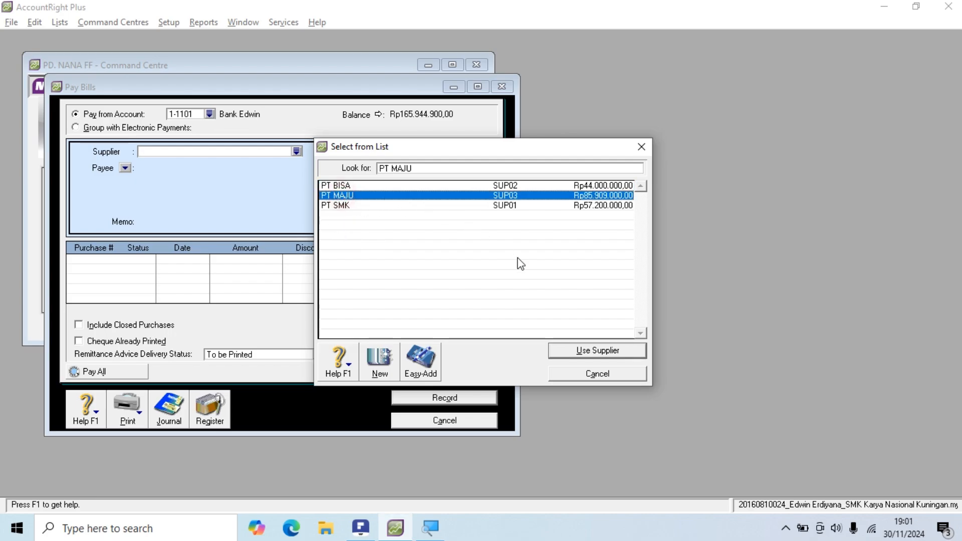
{"action": "left_click", "coordinate": [597, 351]}
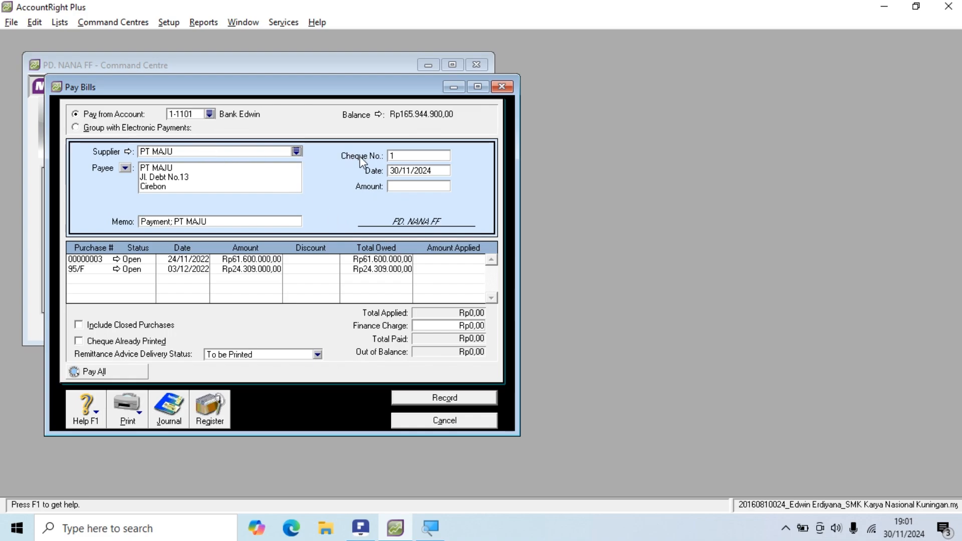
Step: Set the payment's cheque number to 02/BKK, as on the source voucher
{"action": "left_click", "coordinate": [401, 156]}
{"action": "key", "text": "alt+Tab"}
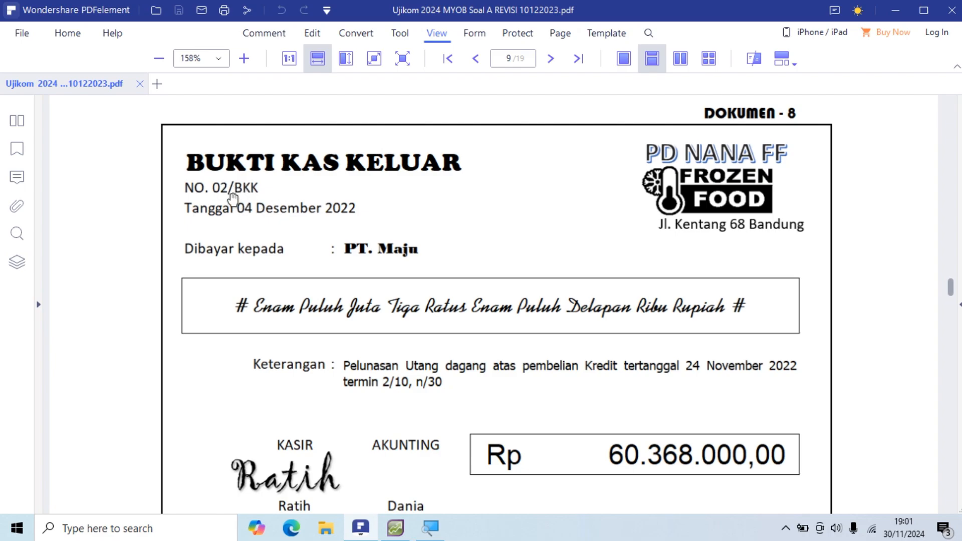
{"action": "key", "text": "alt+Tab"}
{"action": "type", "text": "02"}
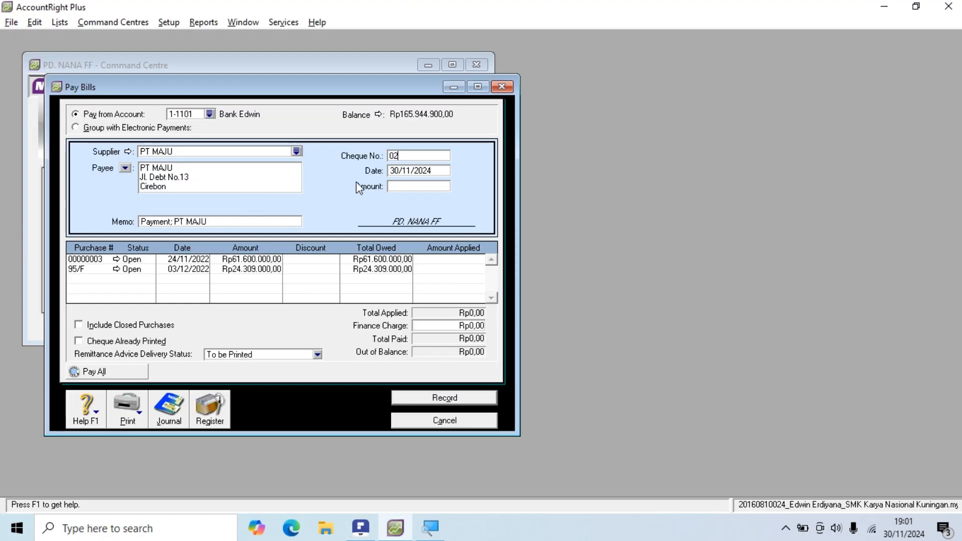
{"action": "type", "text": "/BKK"}
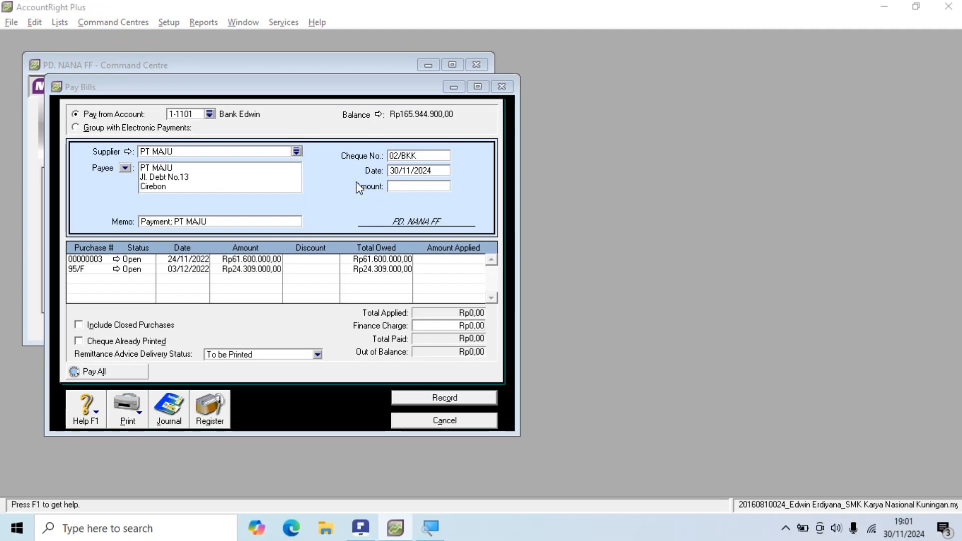
Step: Set the payment date to 04/12/2022, as given on the source voucher
{"action": "key", "text": "alt+Tab"}
{"action": "key", "text": "alt+Tab"}
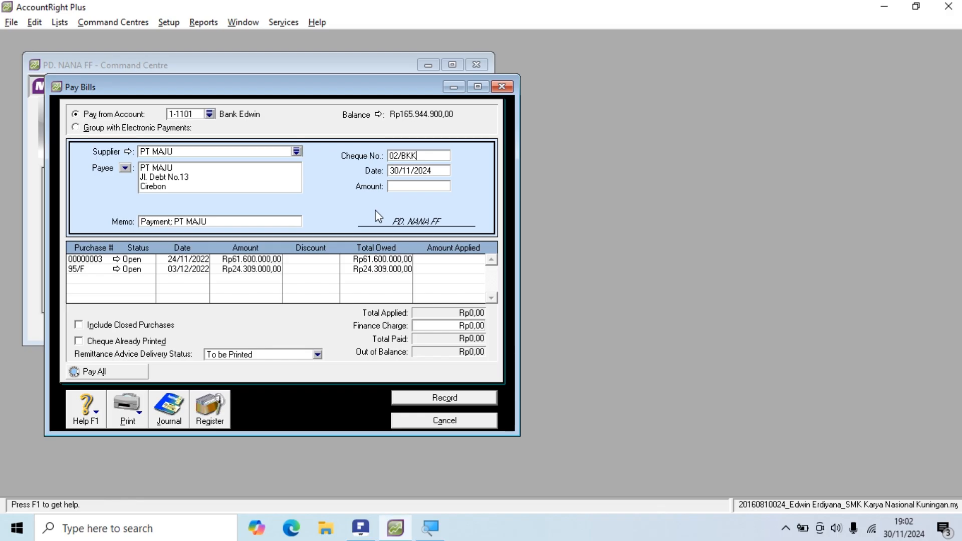
{"action": "left_click", "coordinate": [396, 171]}
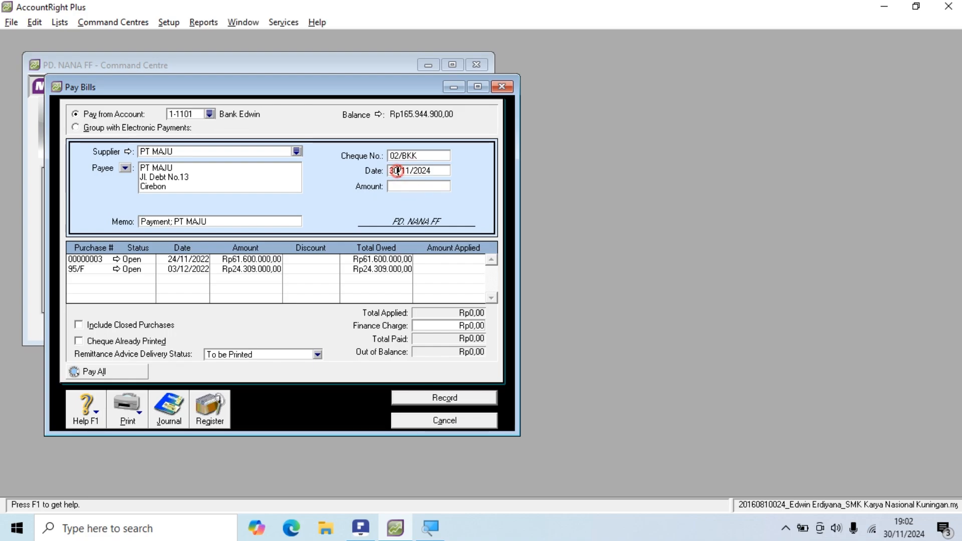
{"action": "key", "text": "BackSpace"}
{"action": "key", "text": "BackSpace"}
{"action": "type", "text": "04"}
{"action": "key", "text": "Right"}
{"action": "key", "text": "Right"}
{"action": "key", "text": "BackSpace"}
{"action": "type", "text": "2"}
{"action": "key", "text": "Tab"}
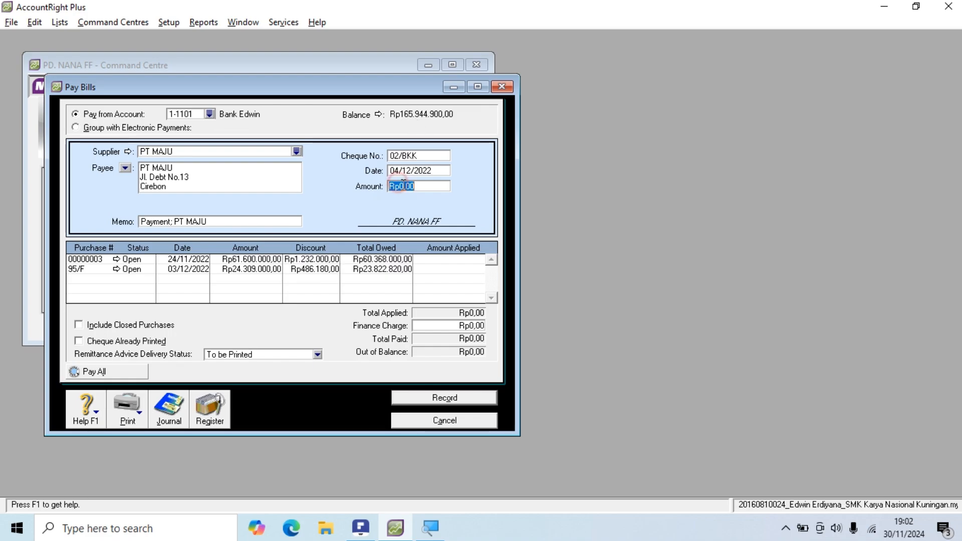
Step: Set the payment amount to Rp60.368.000,00, as stated on the source voucher
{"action": "key", "text": "alt+Tab"}
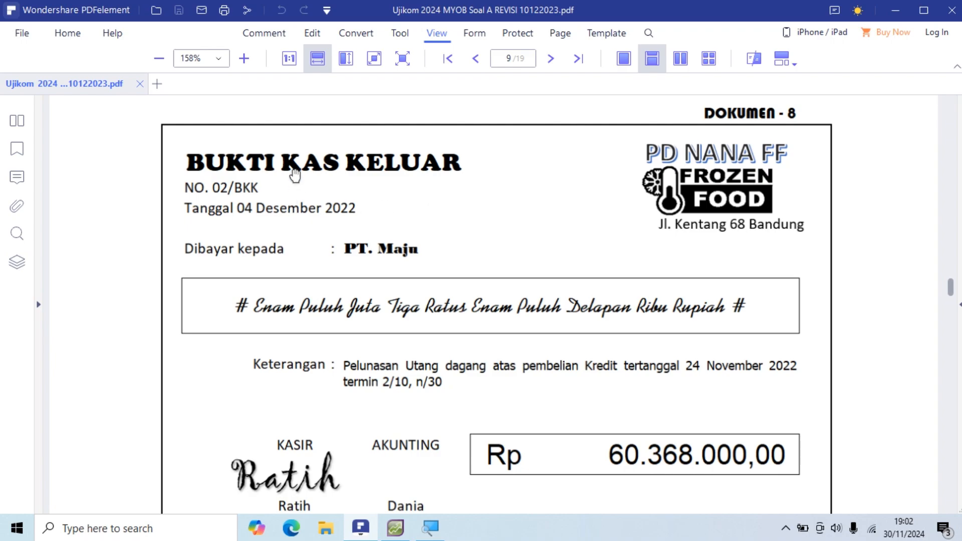
{"action": "scroll", "coordinate": [367, 307], "scroll_direction": "down", "scroll_amount": 1}
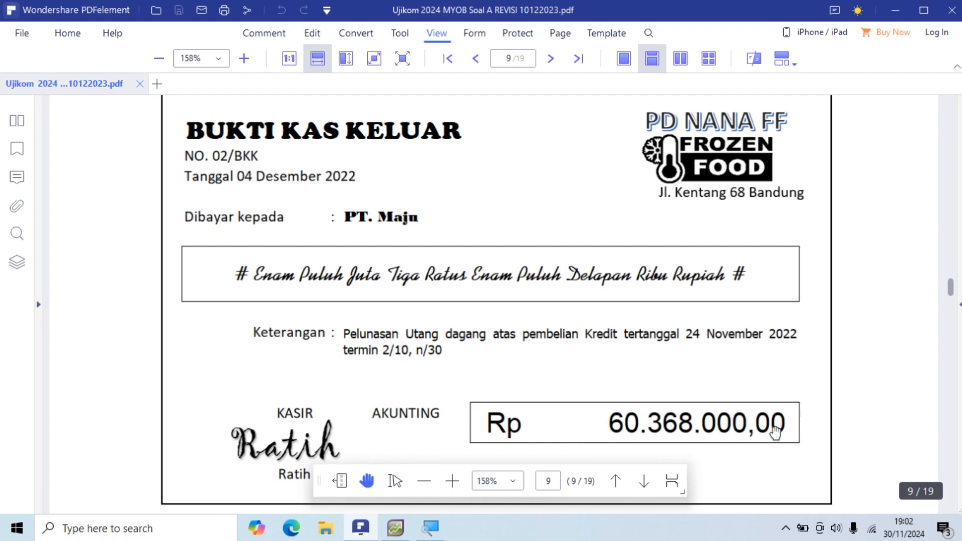
{"action": "key", "text": "alt+Tab"}
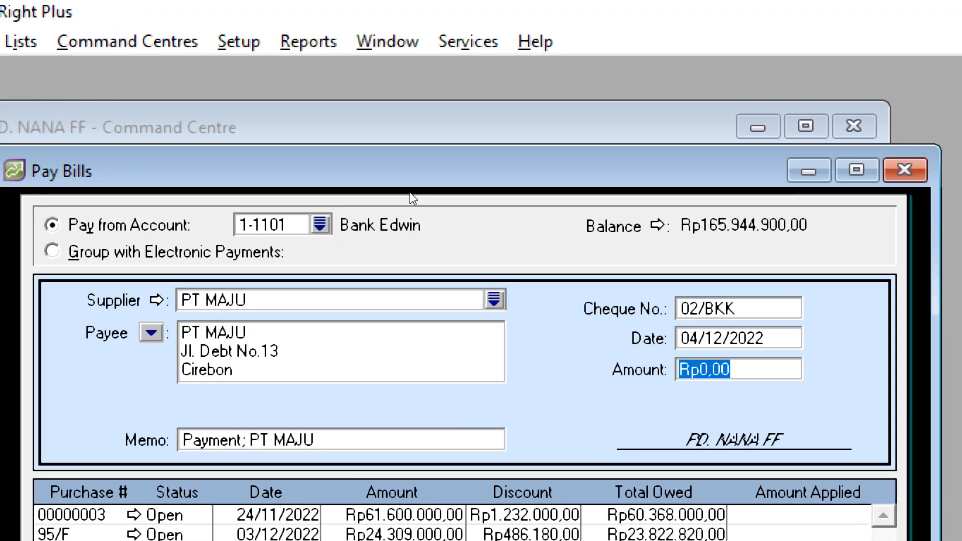
{"action": "type", "text": "60"}
{"action": "key", "text": "alt+Tab"}
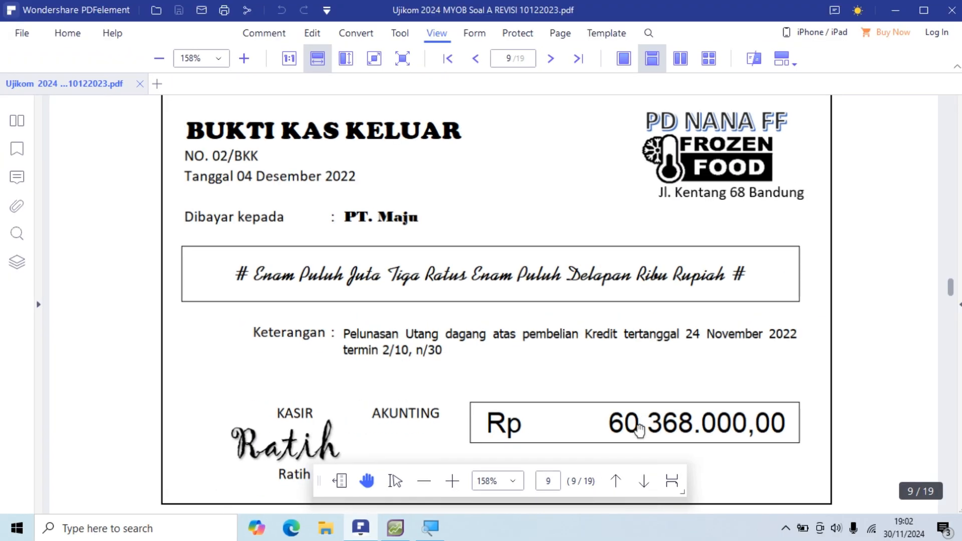
{"action": "key", "text": "alt+Tab"}
{"action": "type", "text": "368"}
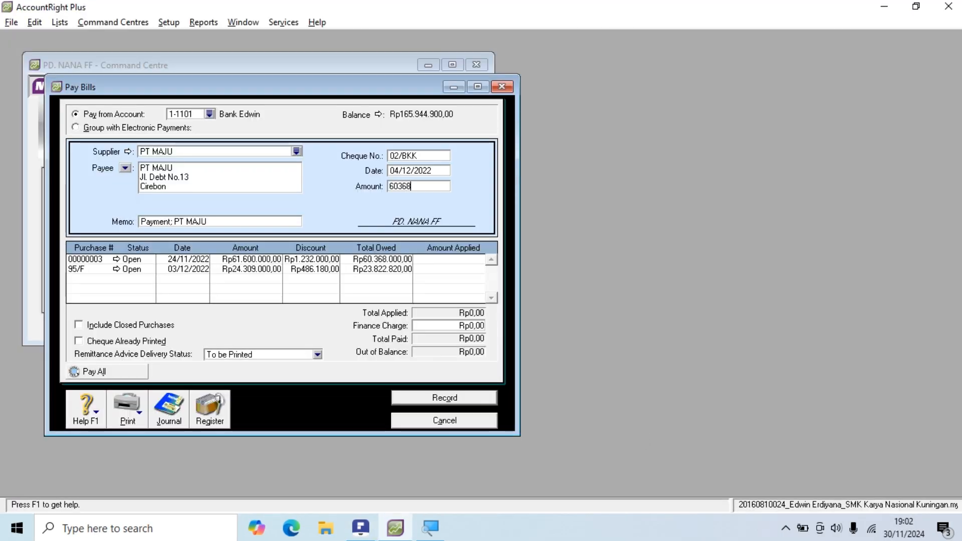
{"action": "type", "text": "000"}
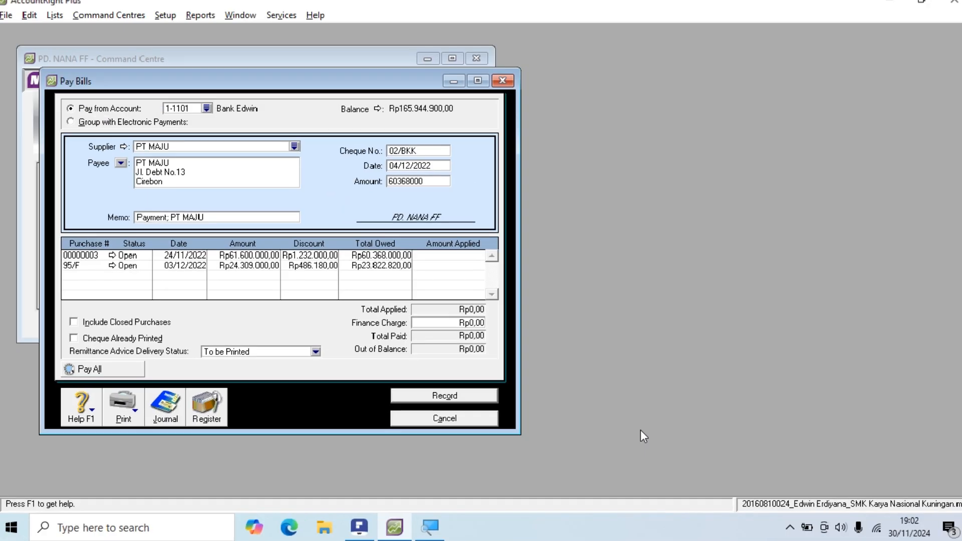
{"action": "key", "text": "Tab"}
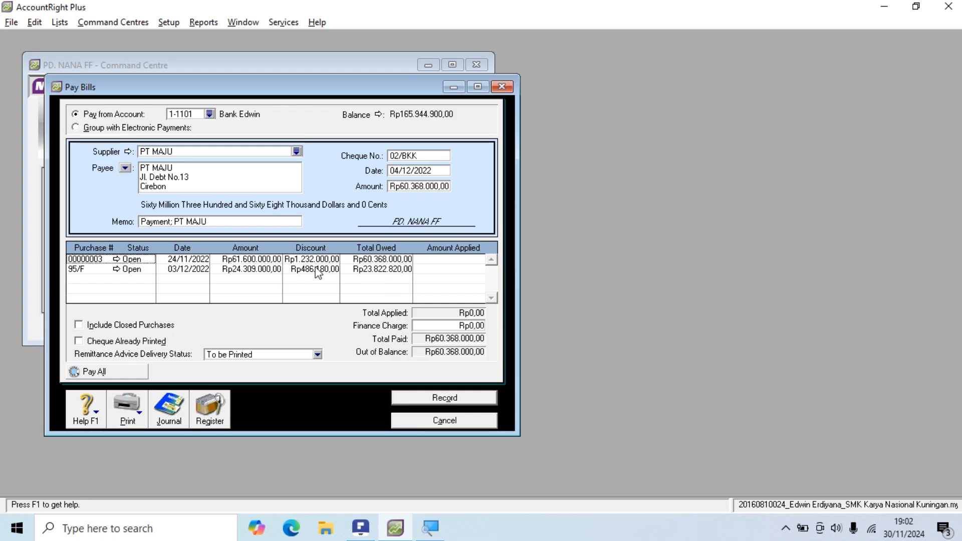
Step: Check which purchase the voucher settles and apply Rp60.368.000,00 to the PT MAJU purchase dated 24/11/2022
{"action": "key", "text": "alt+Tab"}
{"action": "scroll", "coordinate": [459, 327], "scroll_direction": "down", "scroll_amount": 1}
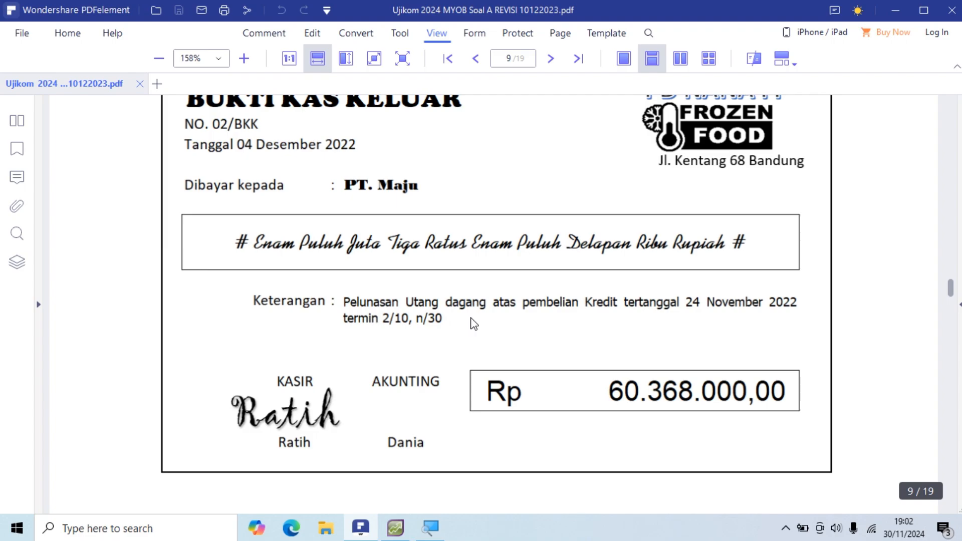
{"action": "key", "text": "alt+Tab"}
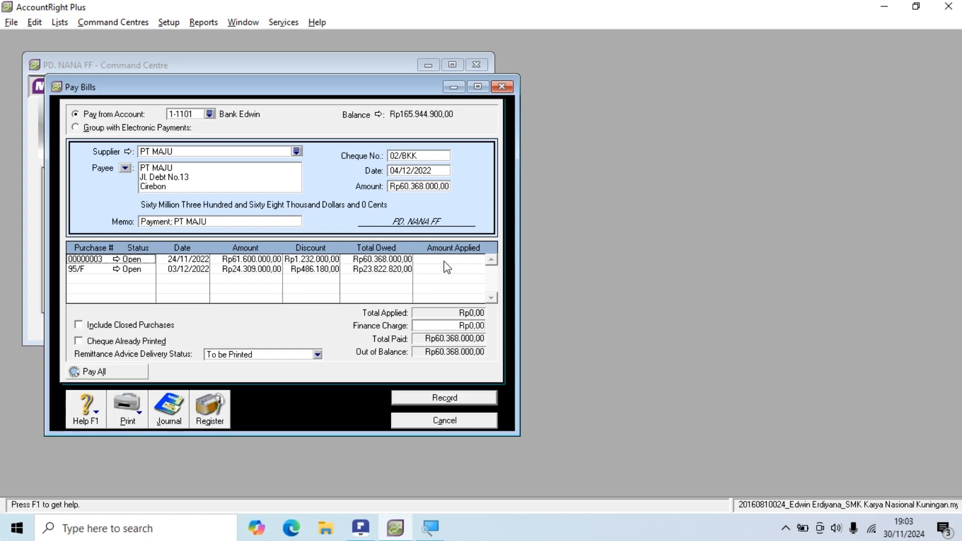
{"action": "left_click", "coordinate": [445, 260]}
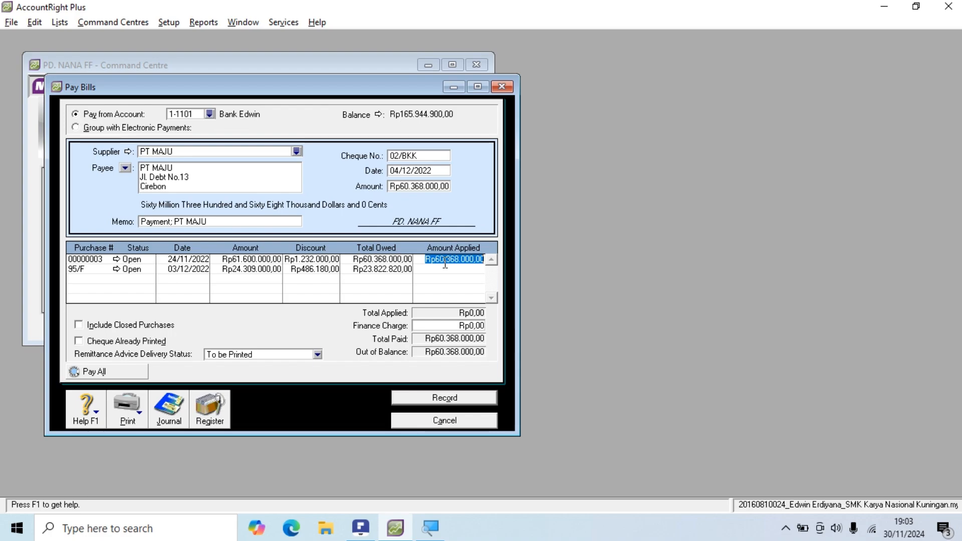
{"action": "key", "text": "Tab"}
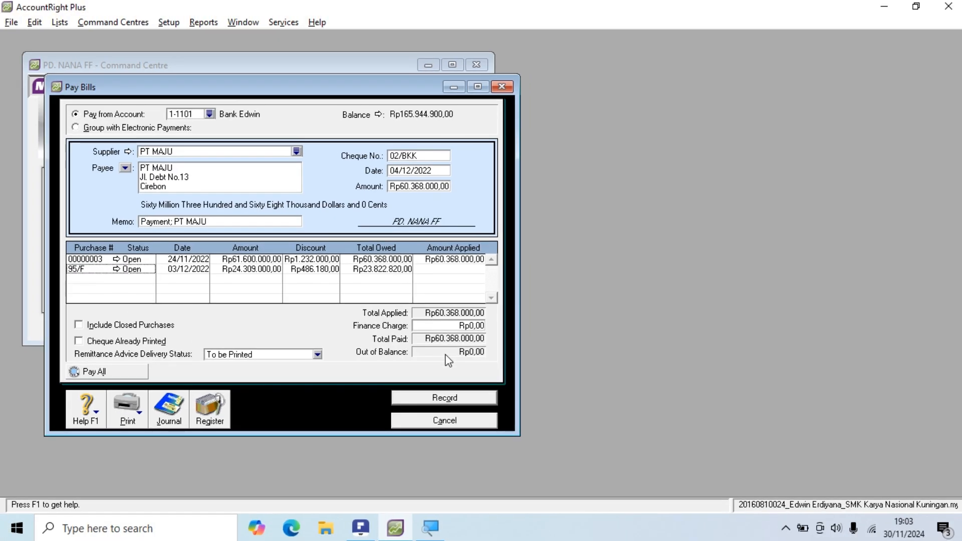
{"action": "left_click", "coordinate": [450, 269]}
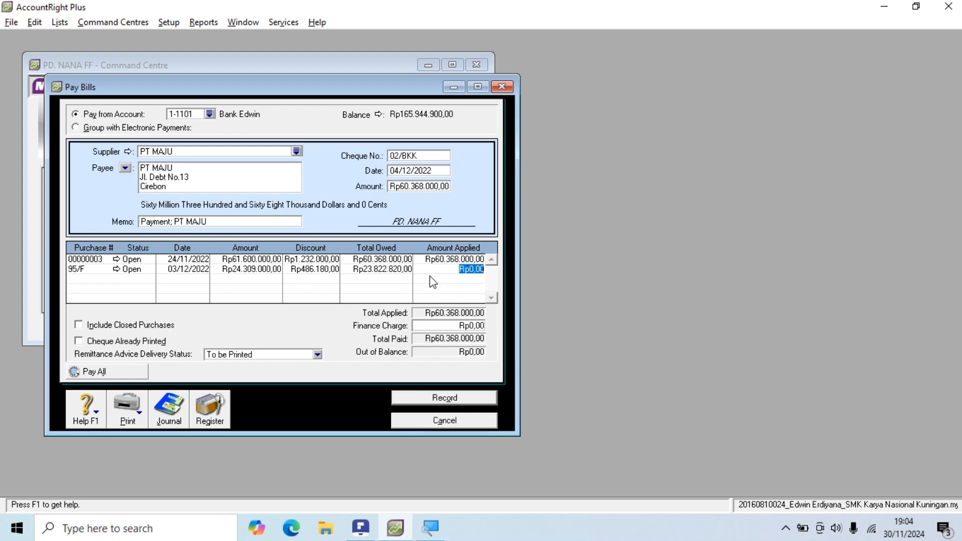
{"action": "left_click", "coordinate": [450, 263]}
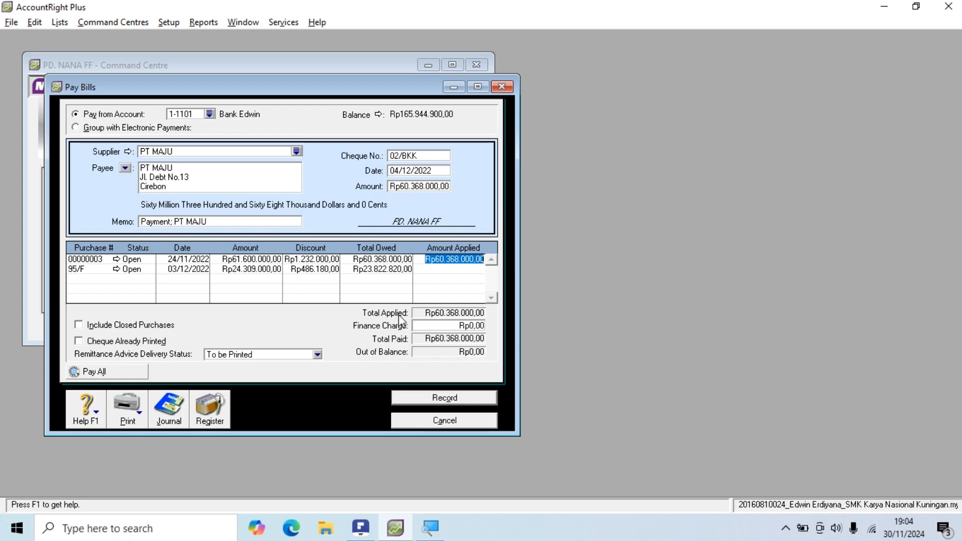
Step: Try to record the payment and assign 4-1110 Potongan Penjualan as the linked account for early payment discounts on purchases
{"action": "left_click", "coordinate": [441, 397]}
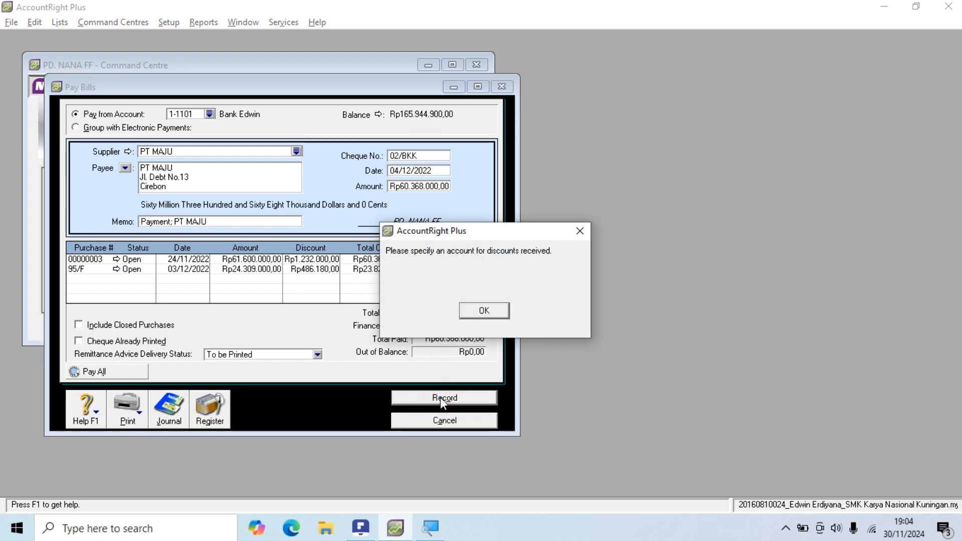
{"action": "left_click", "coordinate": [484, 311]}
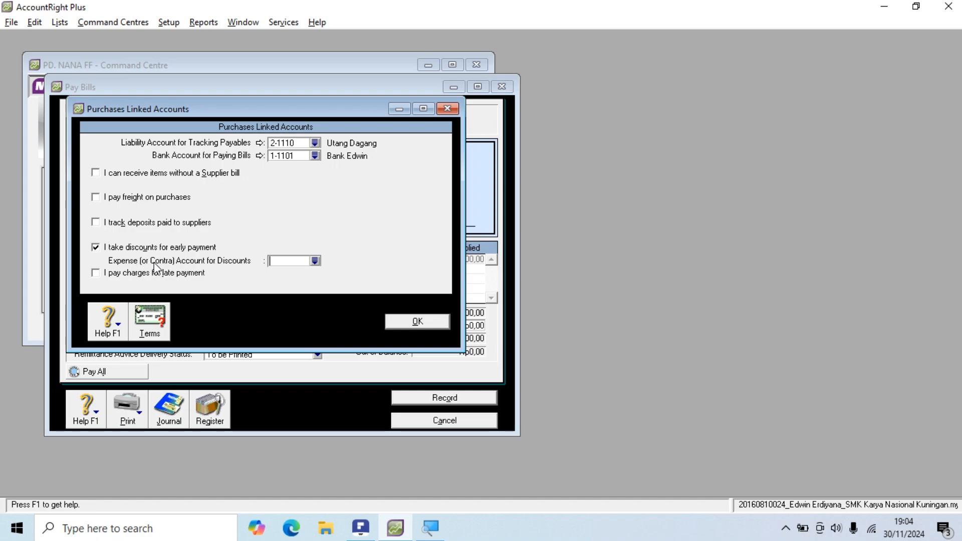
{"action": "left_click", "coordinate": [314, 262]}
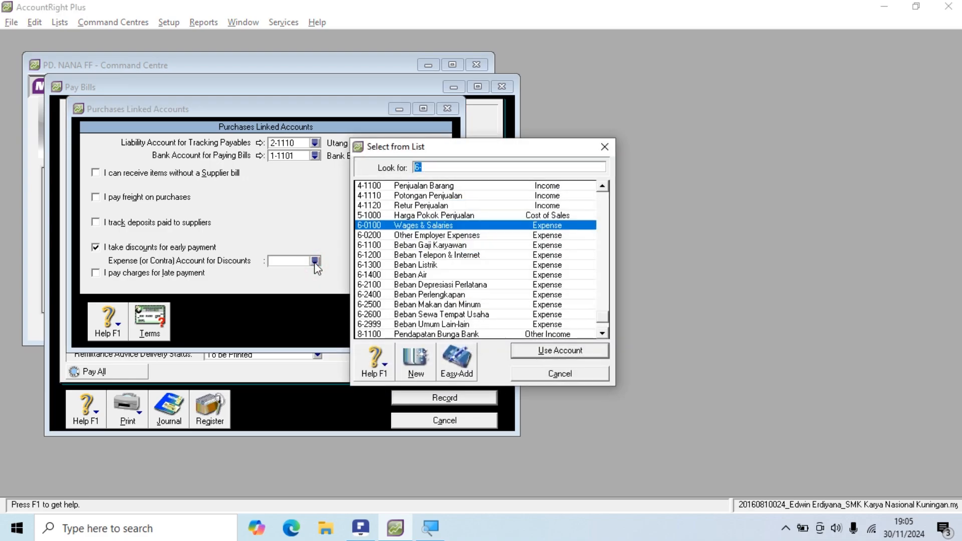
{"action": "scroll", "coordinate": [489, 269], "scroll_direction": "up", "scroll_amount": 1}
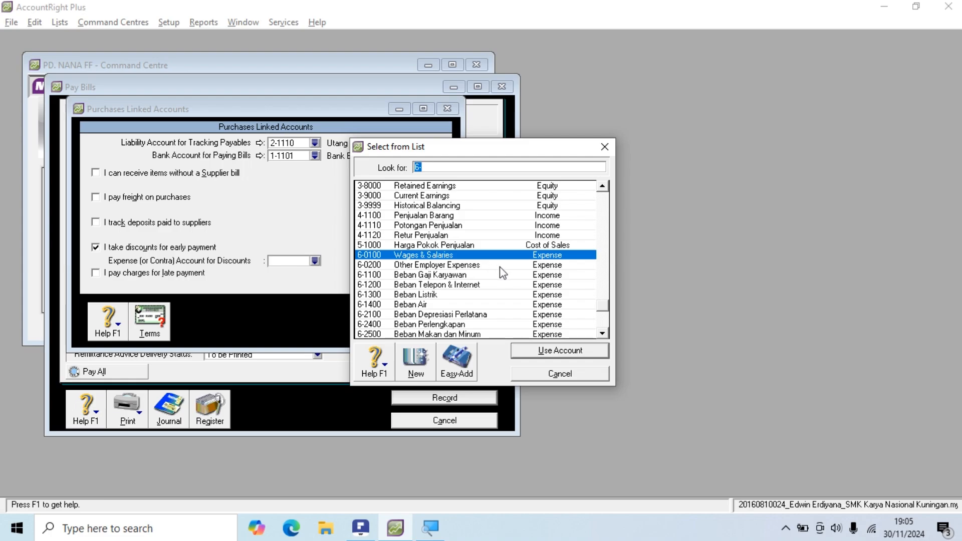
{"action": "scroll", "coordinate": [503, 273], "scroll_direction": "down", "scroll_amount": 1}
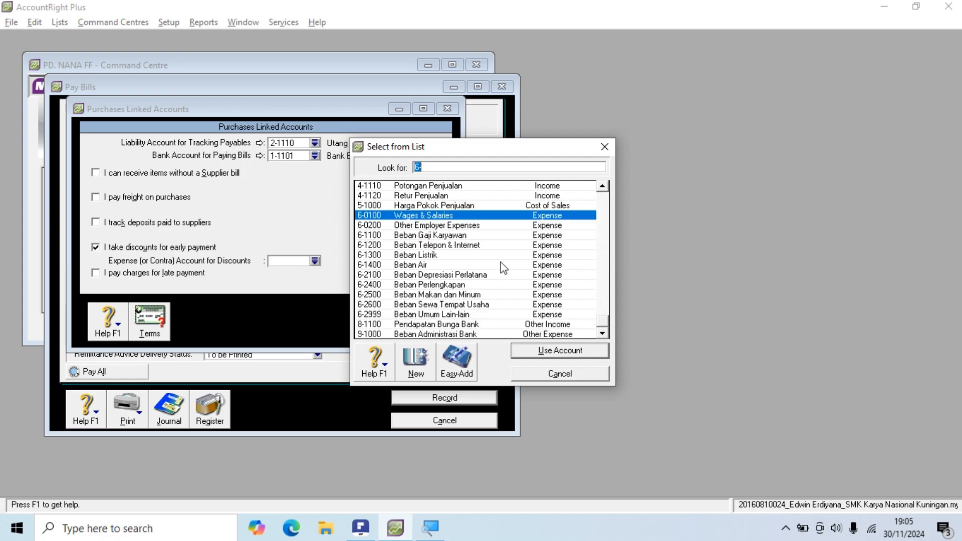
{"action": "scroll", "coordinate": [503, 268], "scroll_direction": "up", "scroll_amount": 2}
{"action": "left_click", "coordinate": [446, 255]}
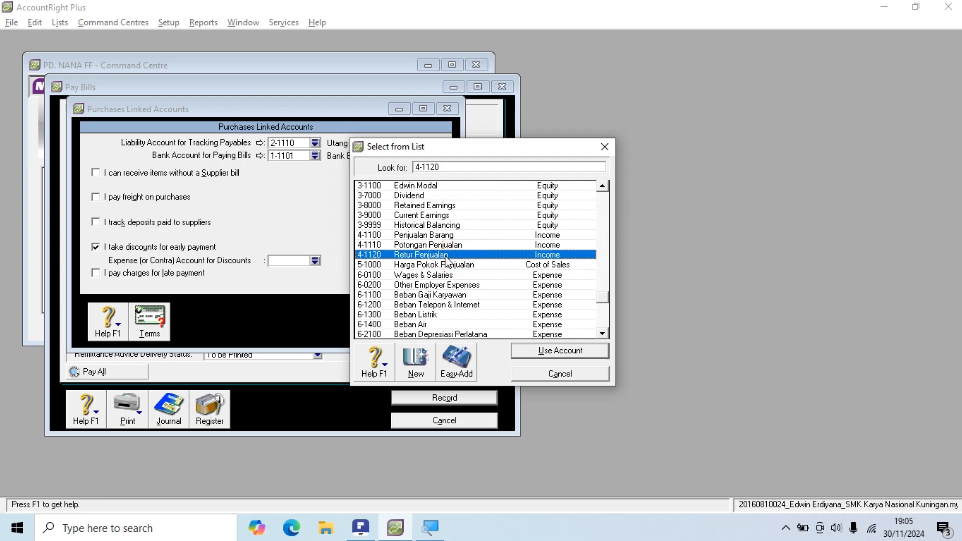
{"action": "left_click", "coordinate": [434, 246]}
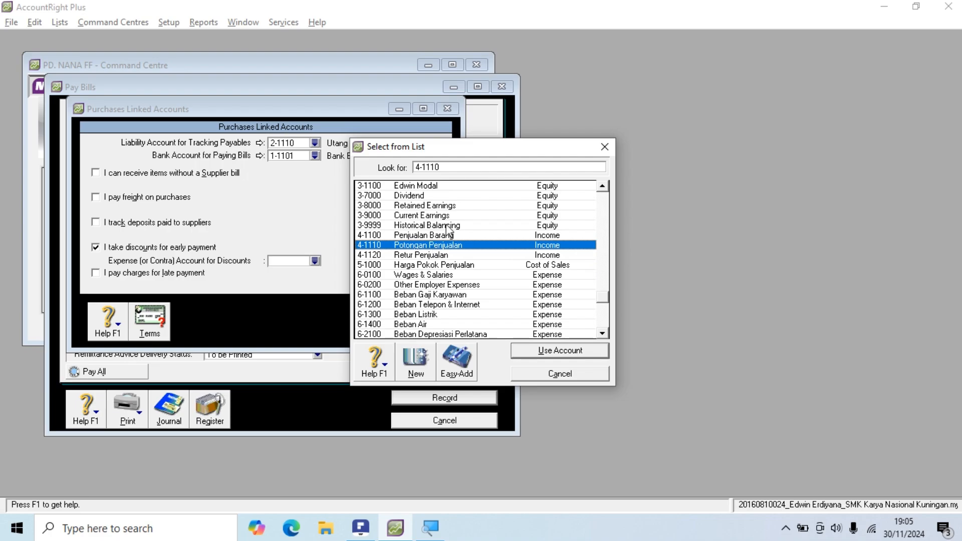
{"action": "left_click_drag", "start_coordinate": [431, 150], "coordinate": [494, 136]}
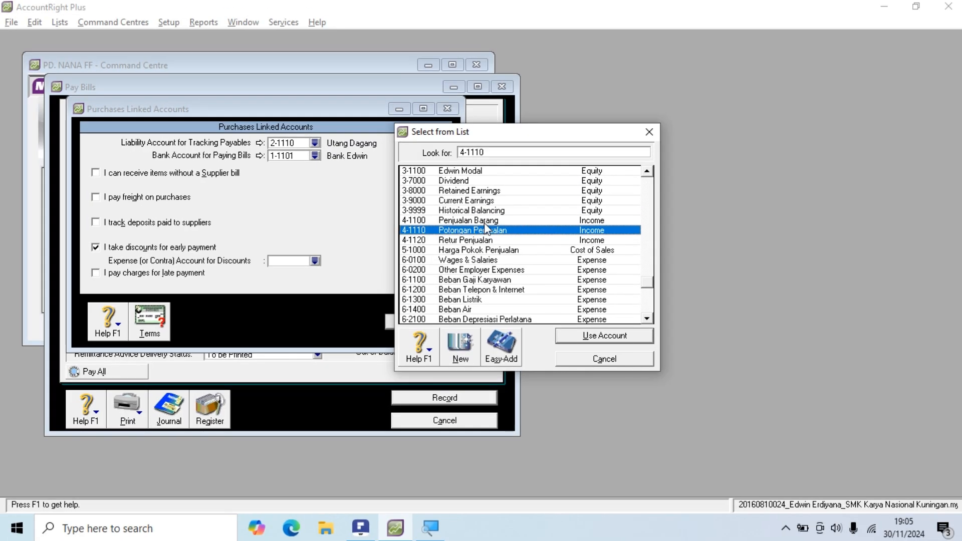
{"action": "left_click", "coordinate": [595, 338]}
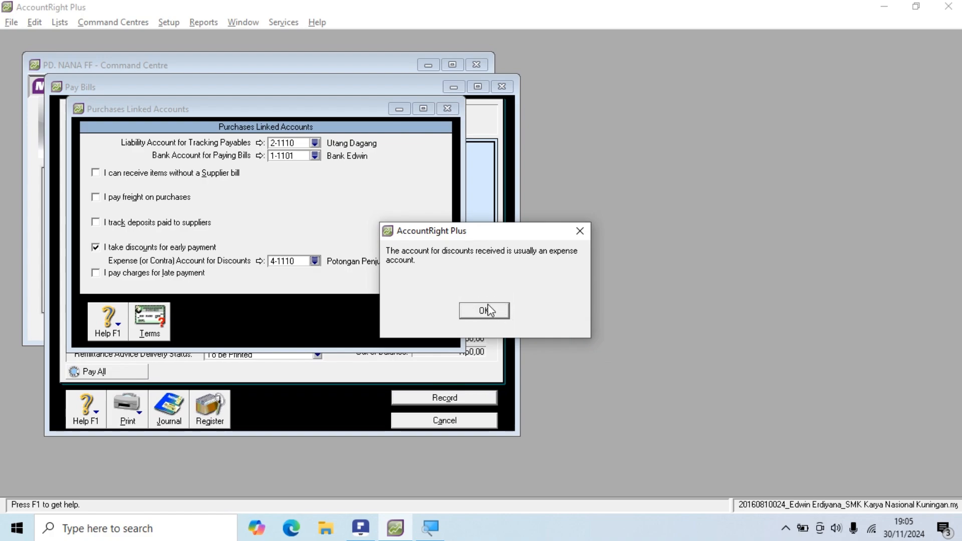
{"action": "left_click", "coordinate": [482, 311]}
Step: Look through the expense accounts as alternatives for the discount account and choose 4-1110 Potongan Penjualan again
{"action": "left_click", "coordinate": [314, 261]}
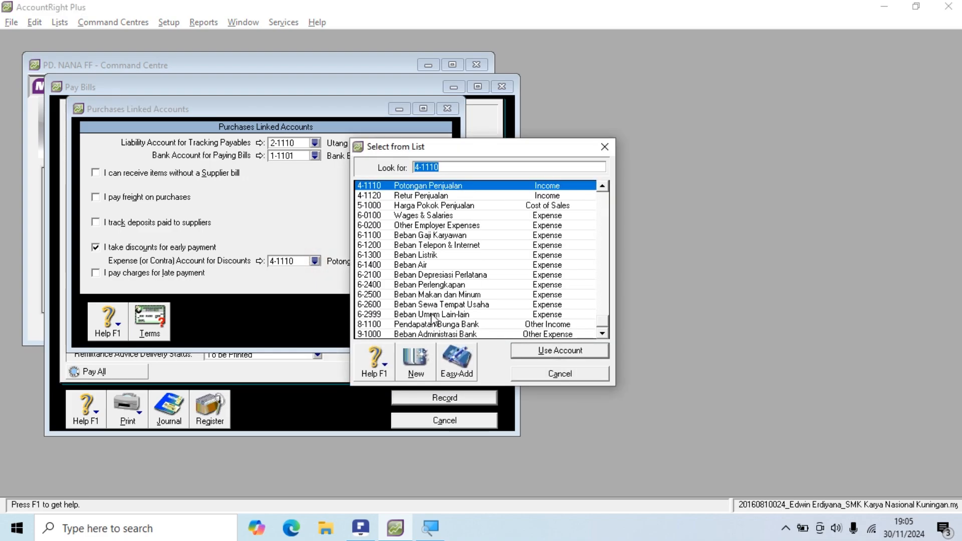
{"action": "left_click", "coordinate": [430, 314]}
{"action": "left_click", "coordinate": [429, 305]}
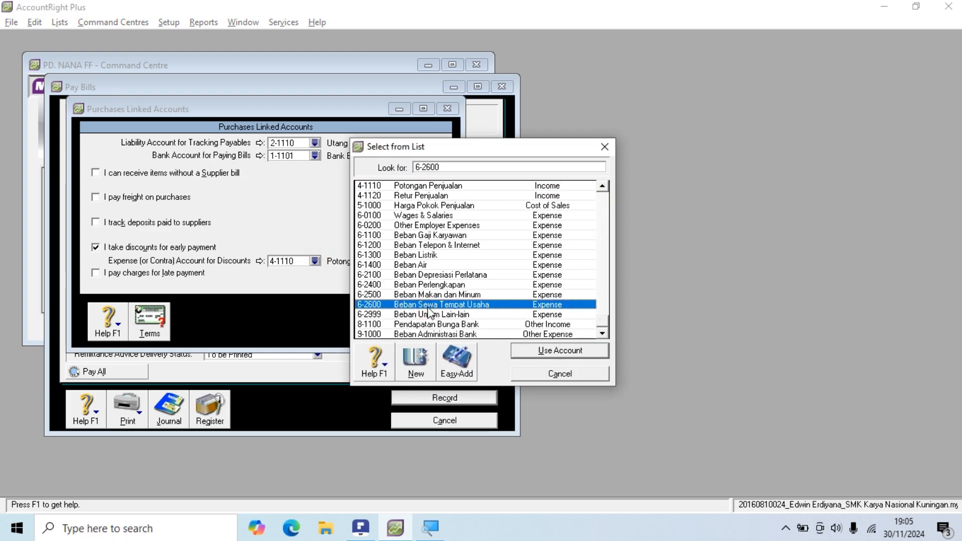
{"action": "left_click", "coordinate": [430, 295]}
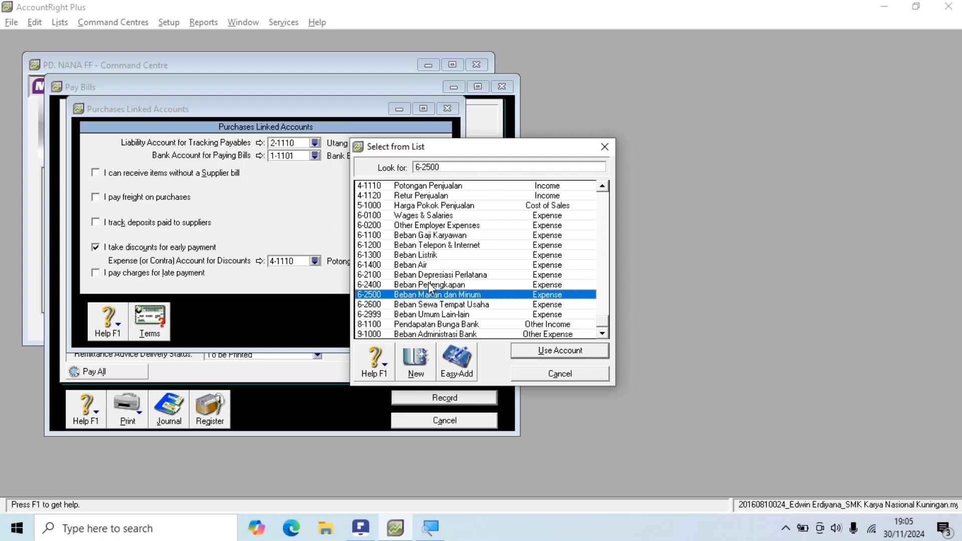
{"action": "left_click", "coordinate": [428, 284]}
{"action": "scroll", "coordinate": [436, 280], "scroll_direction": "up", "scroll_amount": 2}
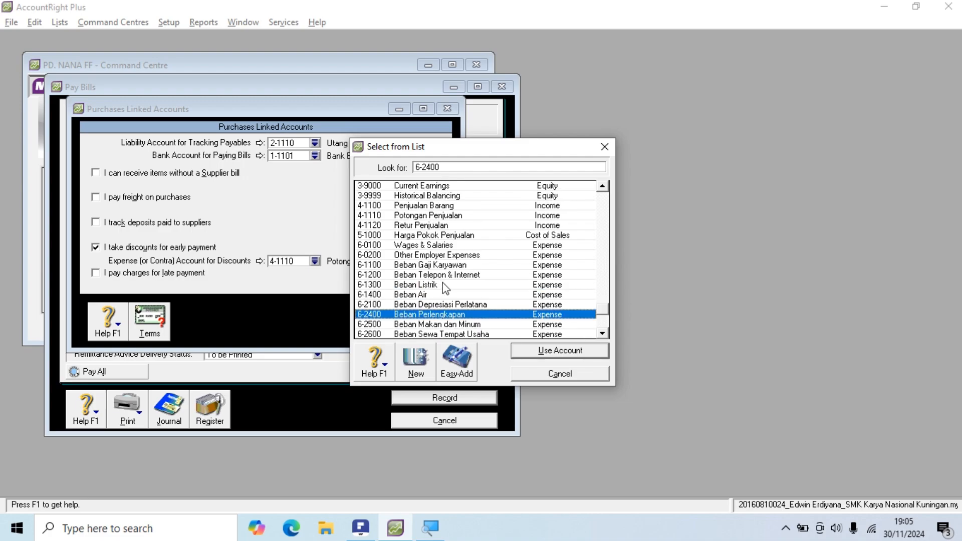
{"action": "scroll", "coordinate": [479, 267], "scroll_direction": "up", "scroll_amount": 1}
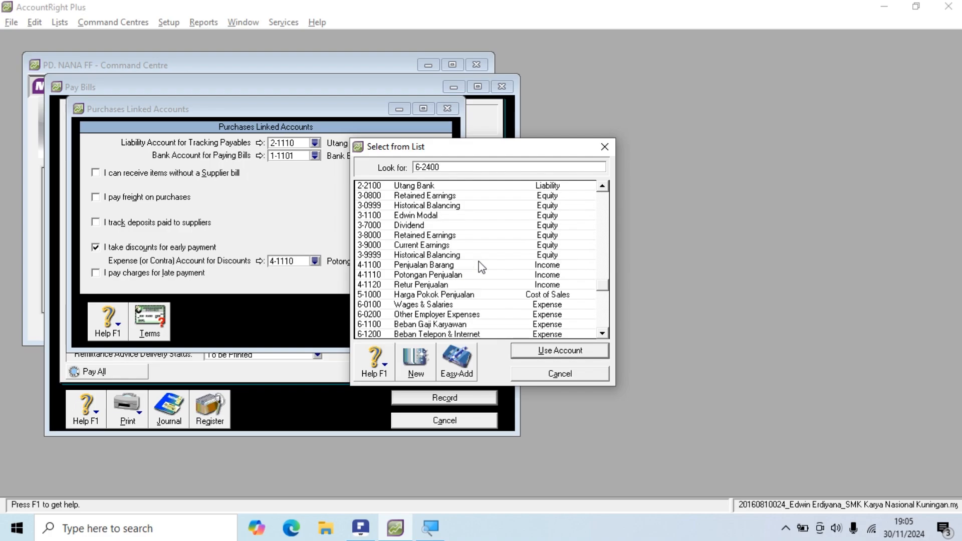
{"action": "left_click", "coordinate": [418, 273]}
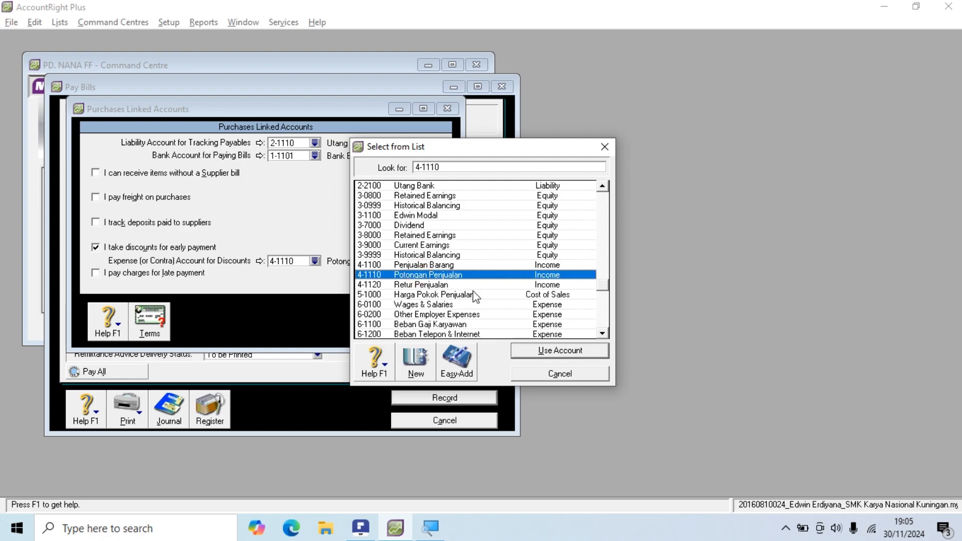
{"action": "left_click", "coordinate": [536, 351]}
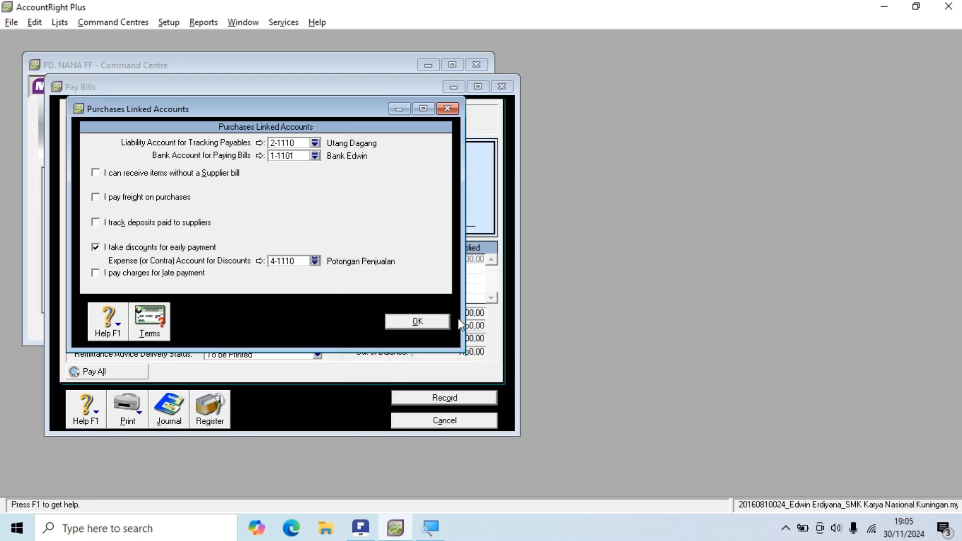
Step: Accept the purchases linked accounts and record the PT MAJU payment, leaving the discount's debit memo for later printing
{"action": "left_click", "coordinate": [404, 325]}
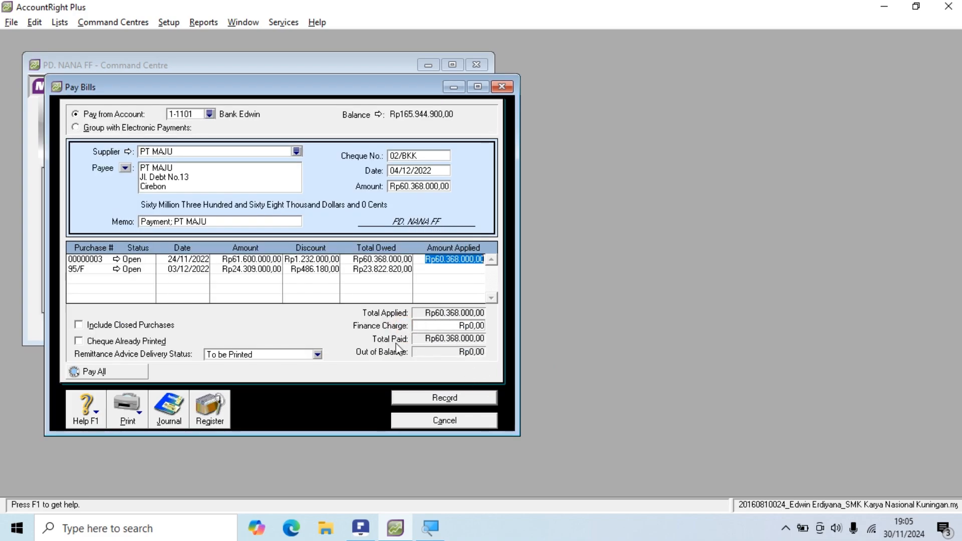
{"action": "left_click", "coordinate": [431, 399]}
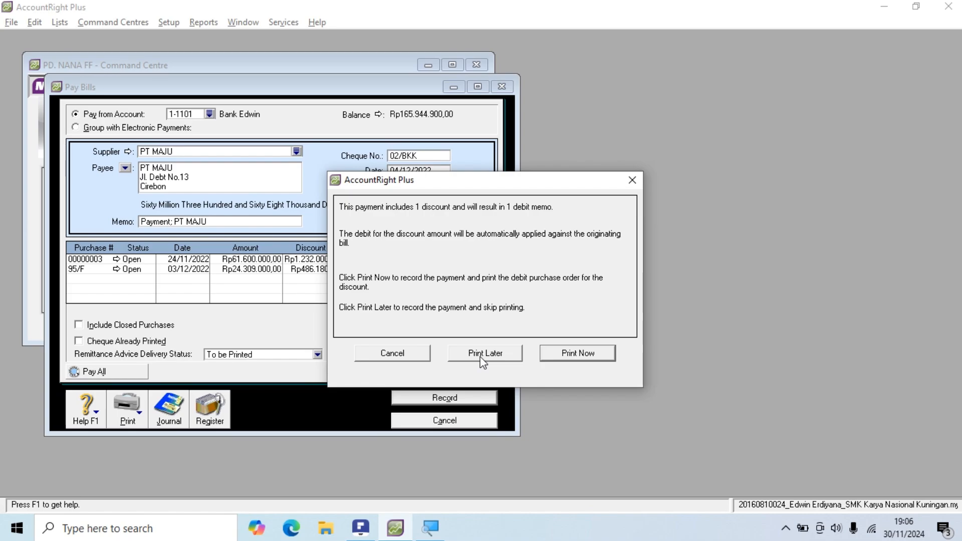
{"action": "left_click", "coordinate": [481, 355]}
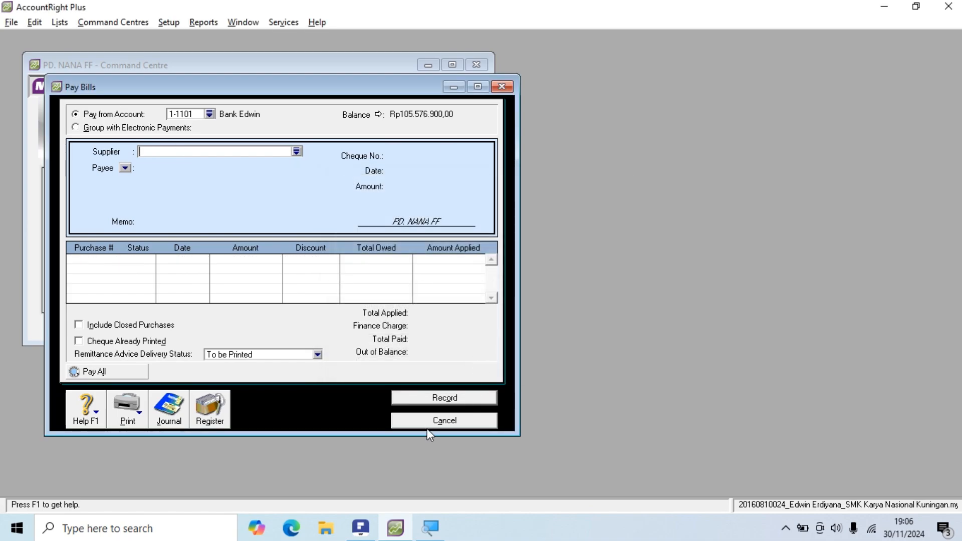
{"action": "key", "text": "alt+Tab"}
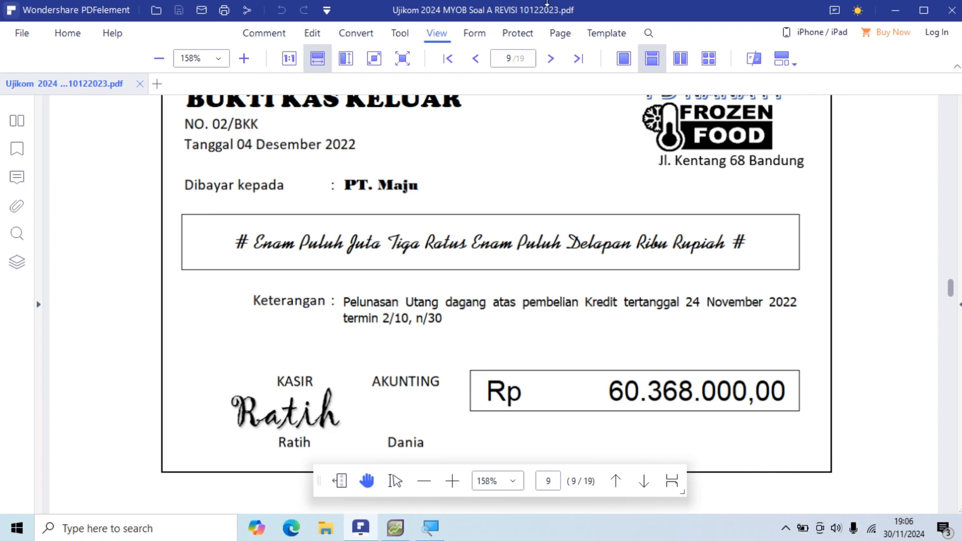
{"action": "key", "text": "alt+Tab"}
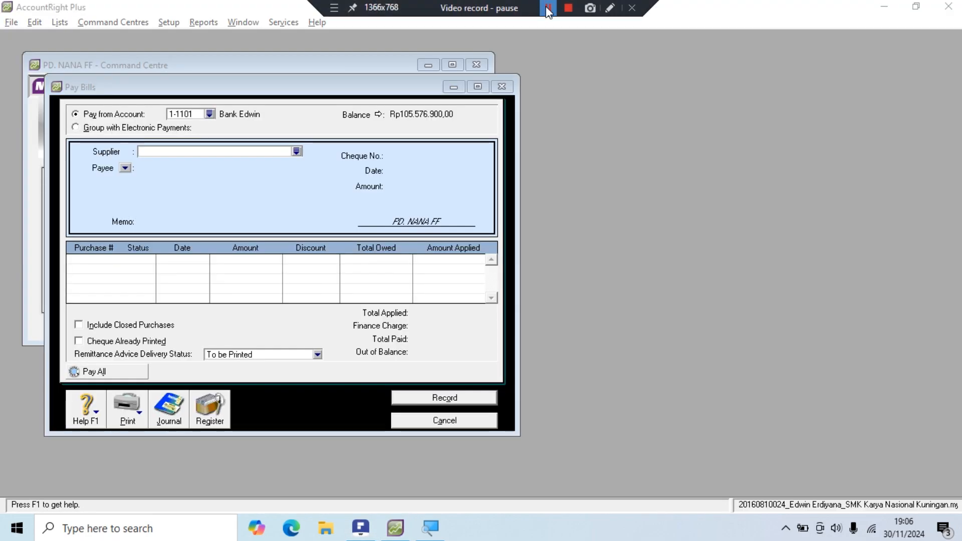
{"action": "left_click", "coordinate": [548, 8]}
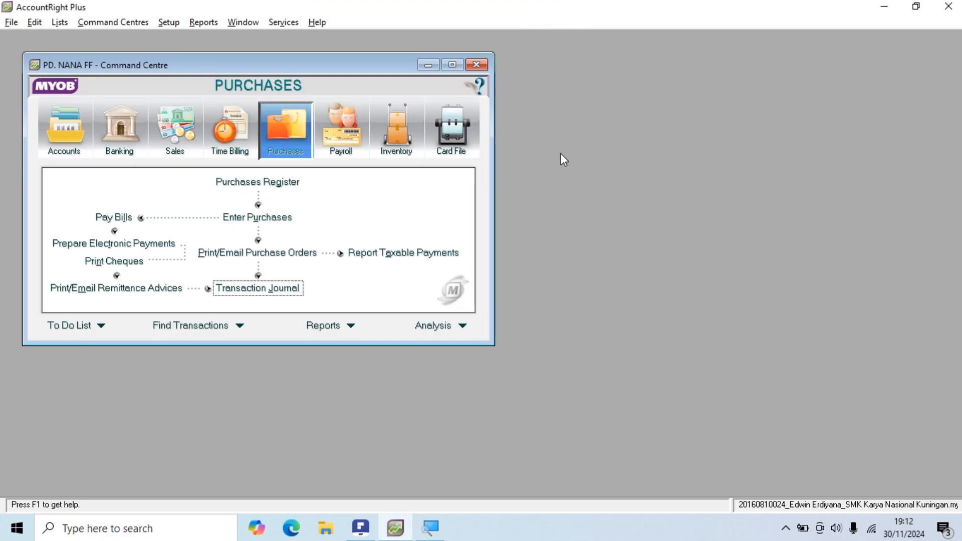
Step: Switch to the exam PDF and read Dokumen-9, the cash receipt voucher, for its number, date, payer, amount and terms
{"action": "key", "text": "alt+Tab"}
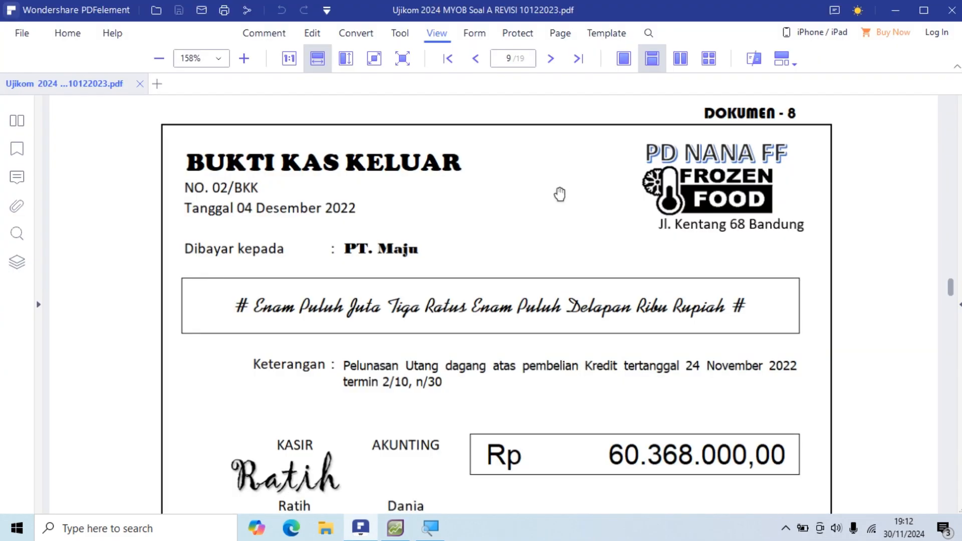
{"action": "scroll", "coordinate": [559, 194], "scroll_direction": "down", "scroll_amount": 10}
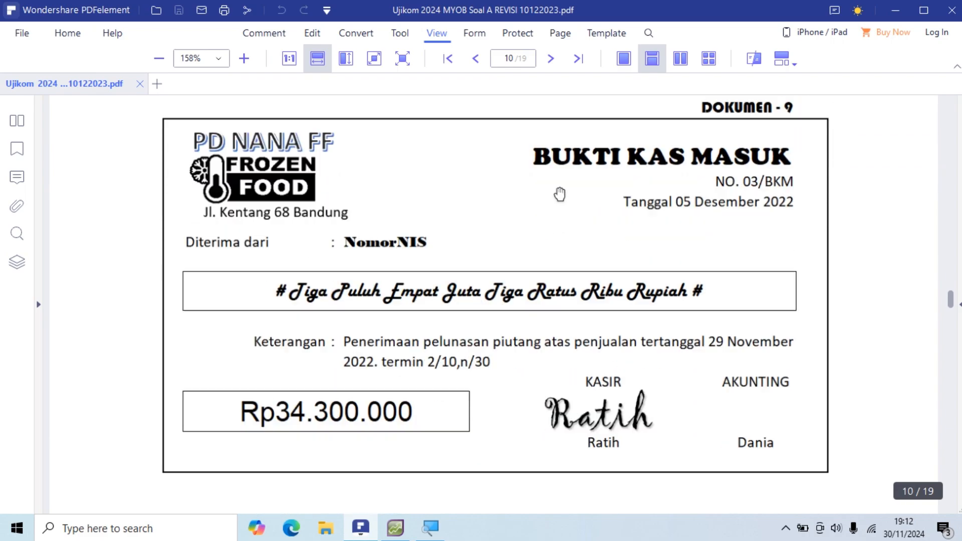
{"action": "scroll", "coordinate": [564, 181], "scroll_direction": "down", "scroll_amount": 1}
{"action": "scroll", "coordinate": [565, 170], "scroll_direction": "up", "scroll_amount": 1}
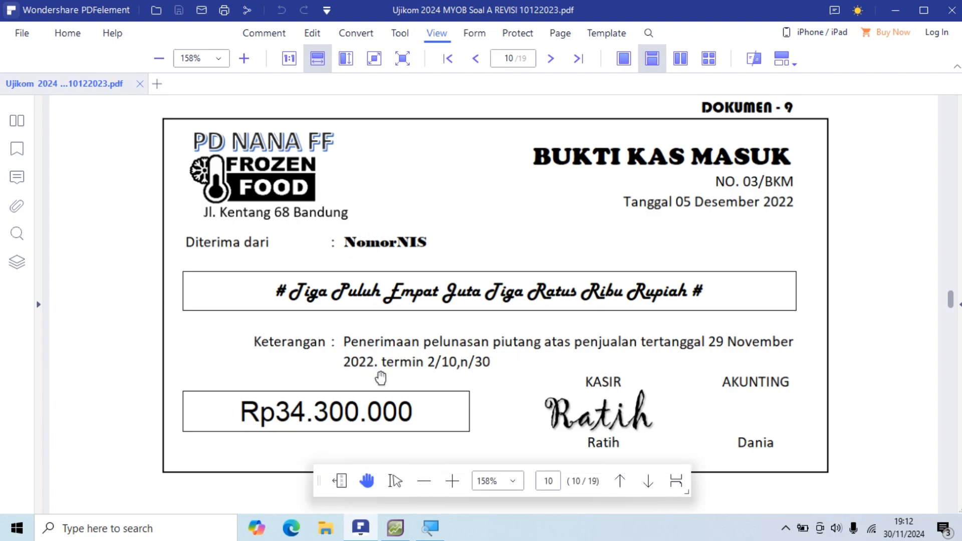
{"action": "scroll", "coordinate": [268, 383], "scroll_direction": "down", "scroll_amount": 1}
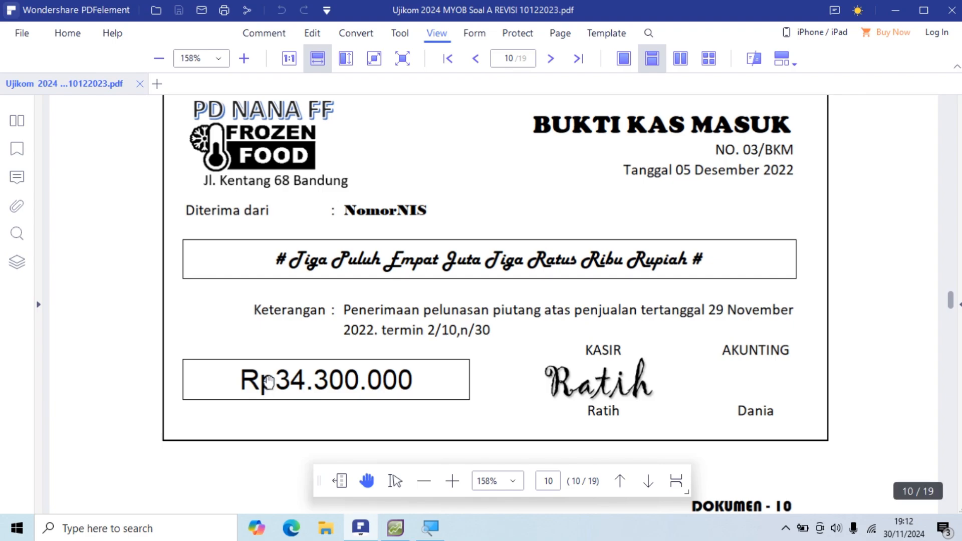
{"action": "scroll", "coordinate": [268, 383], "scroll_direction": "down", "scroll_amount": 1}
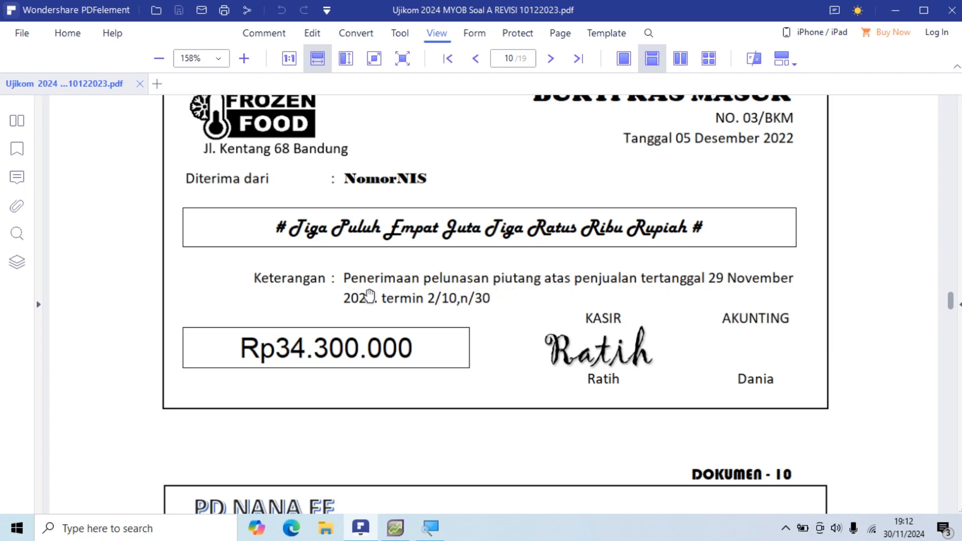
{"action": "scroll", "coordinate": [364, 295], "scroll_direction": "up", "scroll_amount": 1}
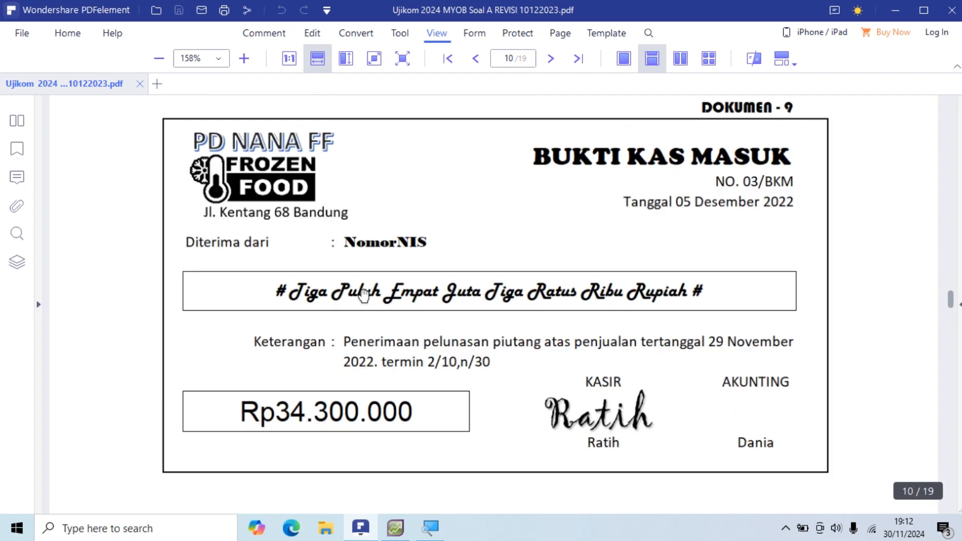
Step: Return to AccountRight Plus and open a new Receive Payments entry for the Dokumen-9 customer receipt
{"action": "key", "text": "alt+Tab"}
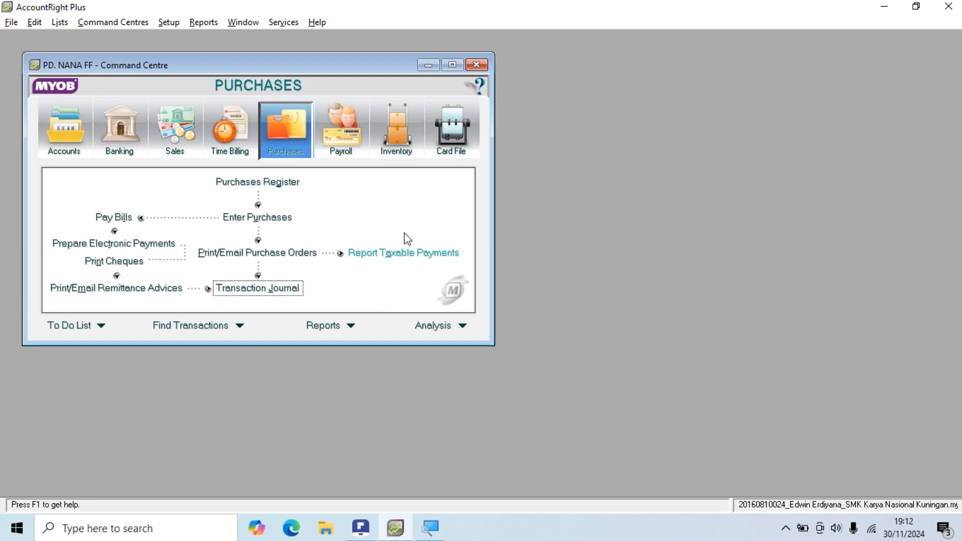
{"action": "left_click", "coordinate": [177, 139]}
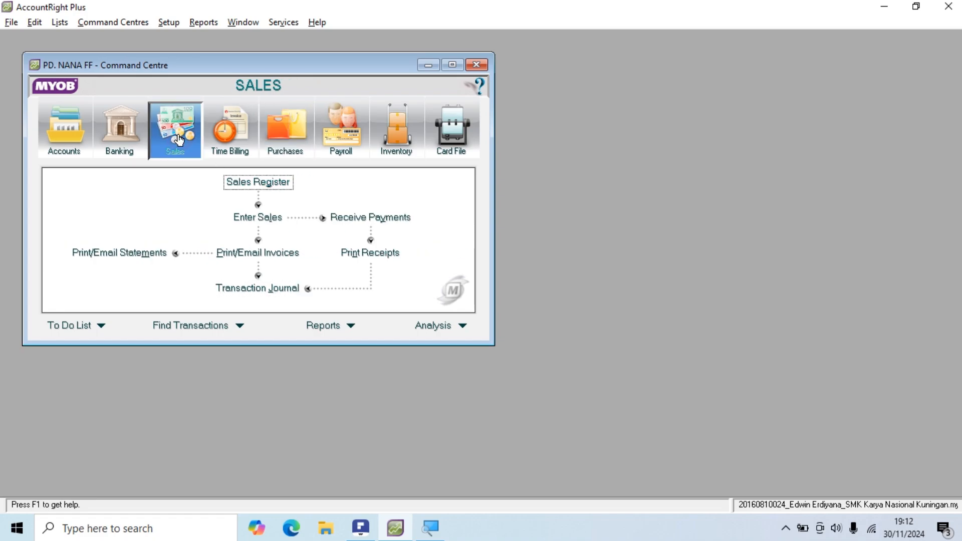
{"action": "key", "text": "alt+Tab"}
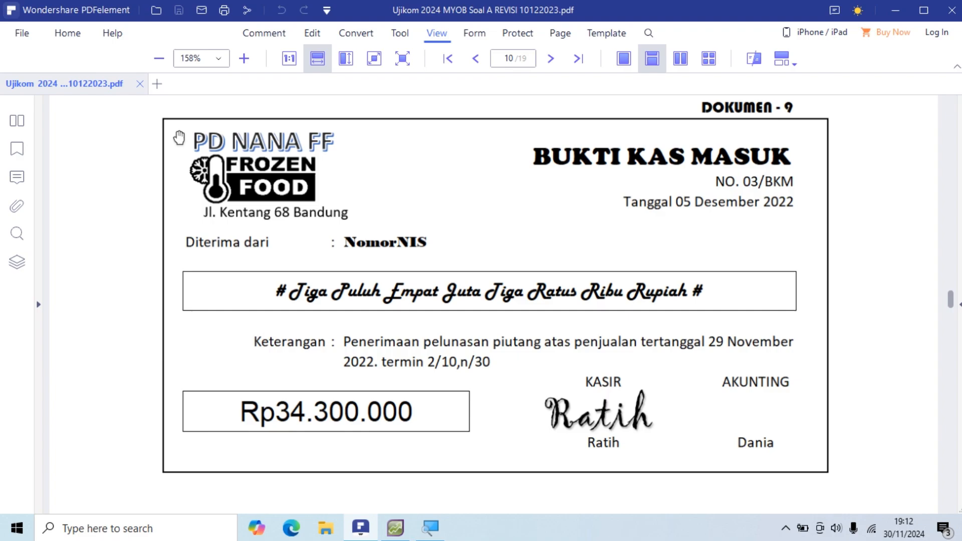
{"action": "key", "text": "alt+Tab"}
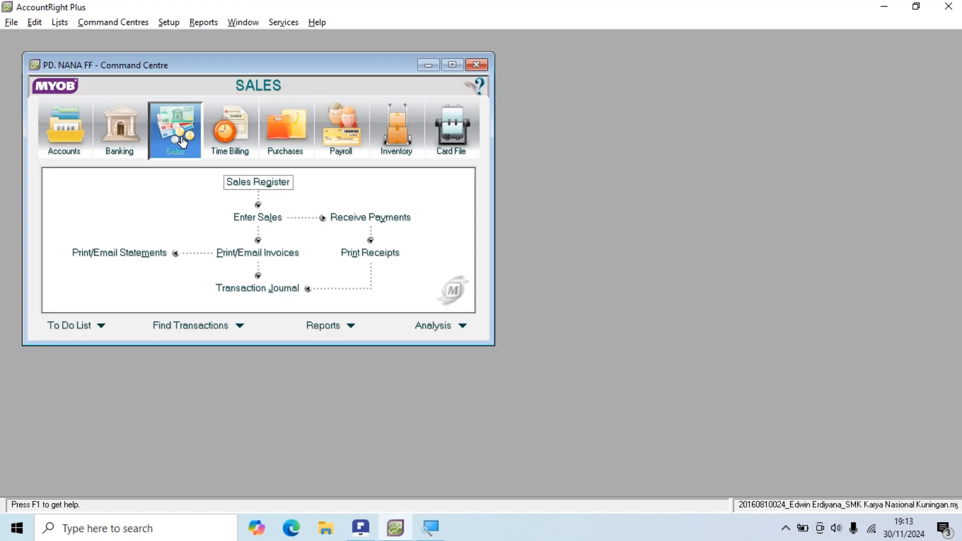
{"action": "left_click", "coordinate": [357, 218]}
{"action": "key", "text": "alt+Tab"}
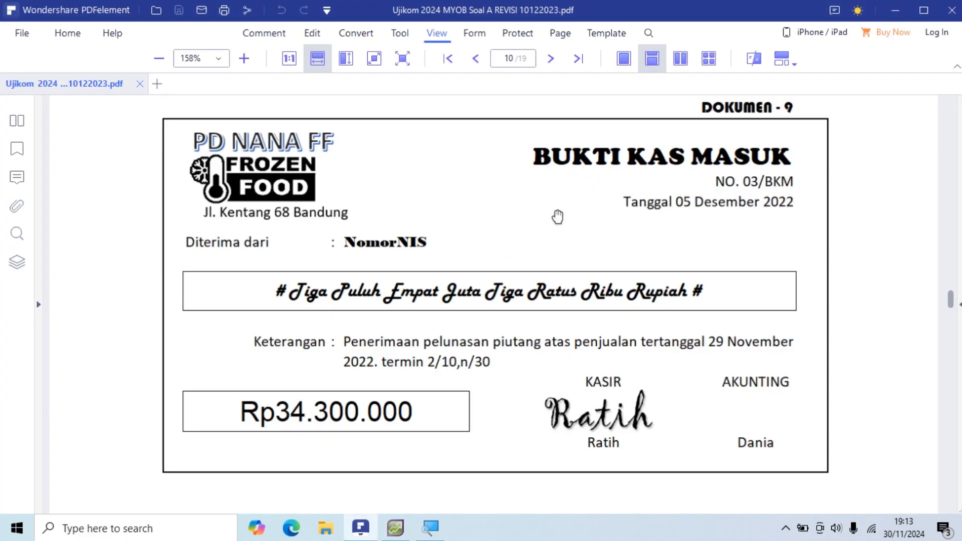
{"action": "key", "text": "alt+Tab"}
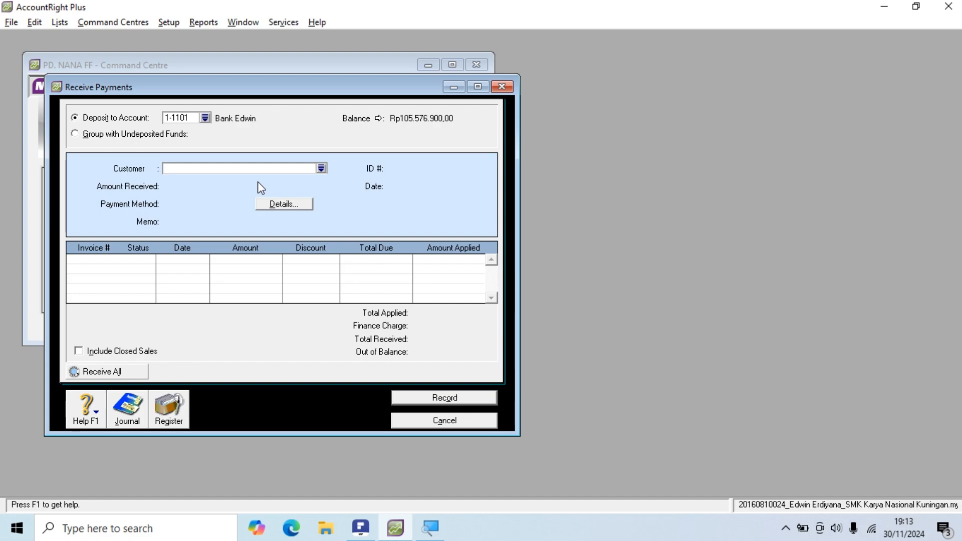
Step: Keep bank account 1-1101 as the deposit account and choose customer CUS02, the NomorNIS customer, as the payer
{"action": "left_click", "coordinate": [206, 119]}
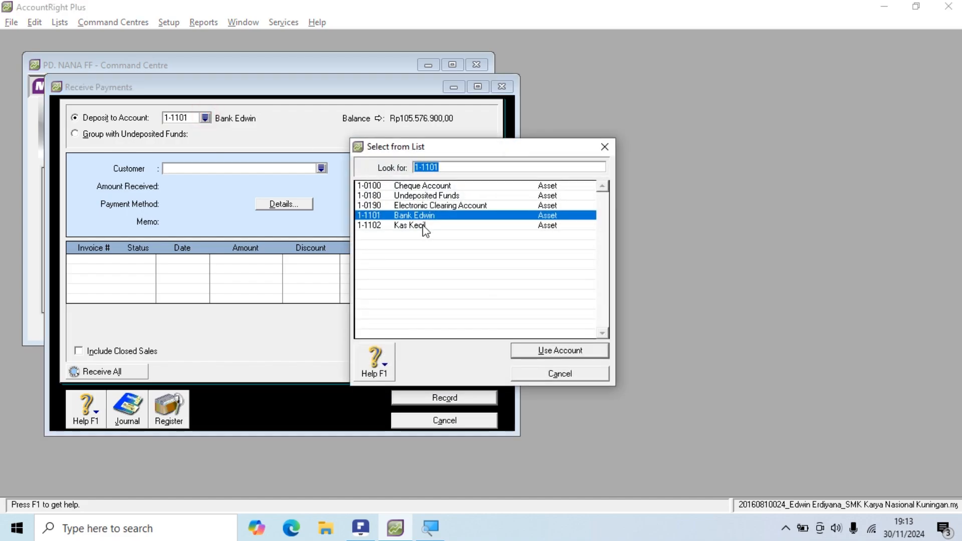
{"action": "left_click", "coordinate": [543, 353]}
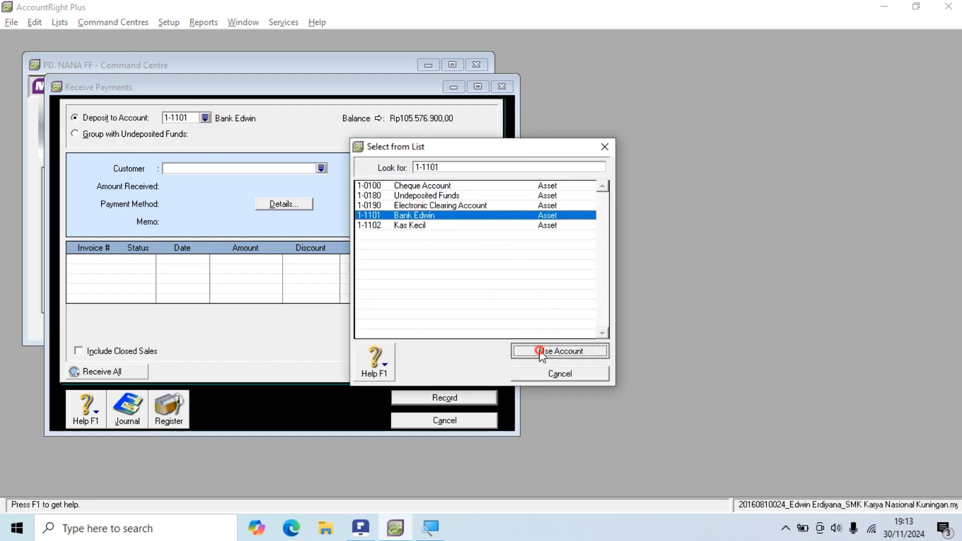
{"action": "key", "text": "alt+Tab"}
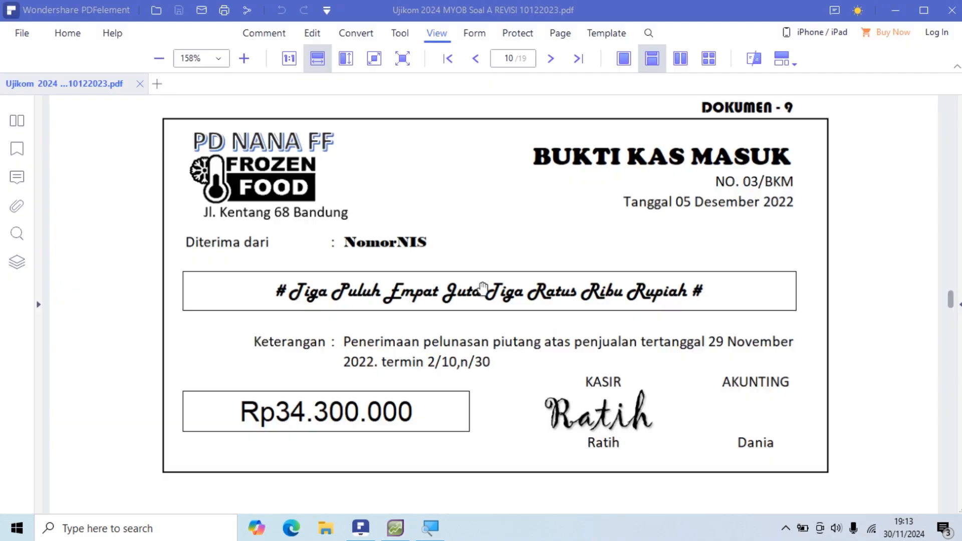
{"action": "key", "text": "alt+Tab"}
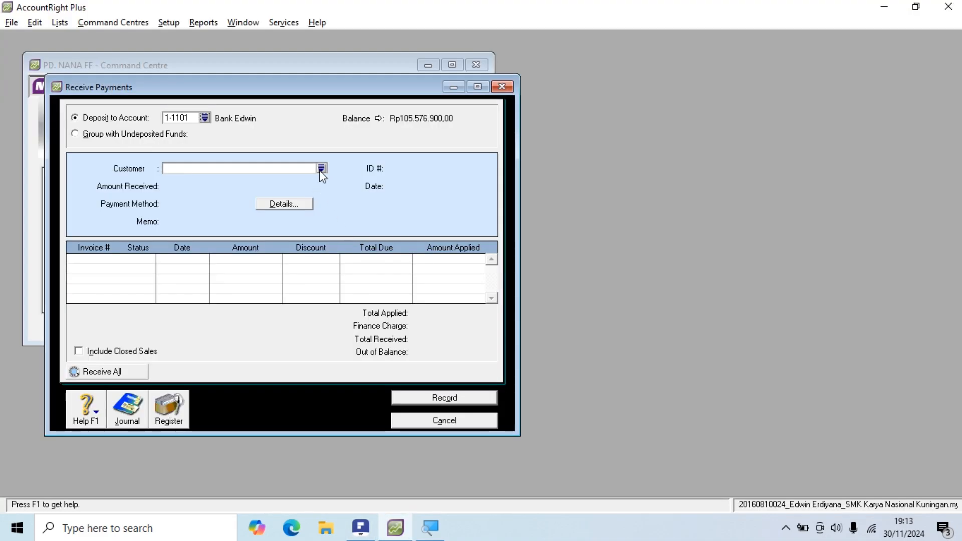
{"action": "left_click", "coordinate": [321, 169]}
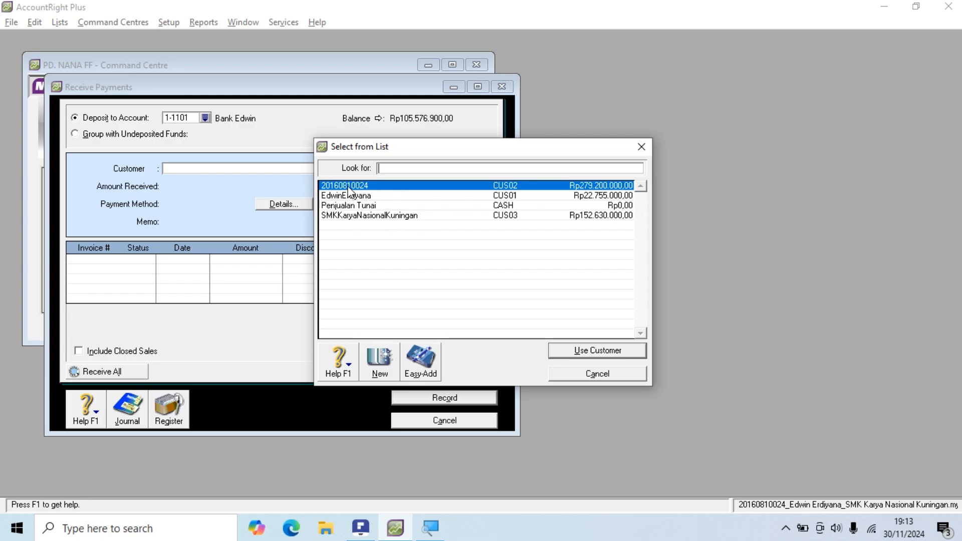
{"action": "left_click", "coordinate": [582, 353]}
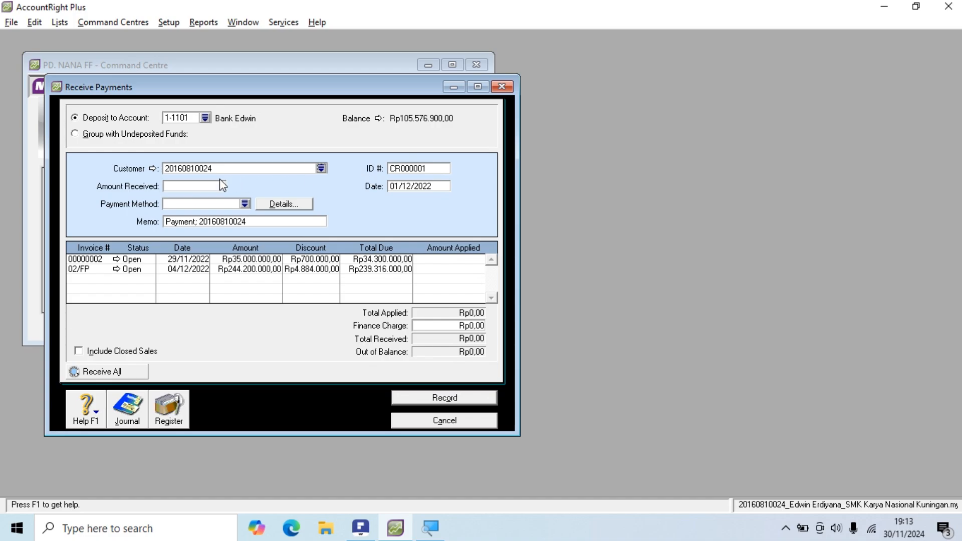
Step: Set the amount received to Rp34.300.000,00 as stated on the voucher
{"action": "left_click", "coordinate": [192, 185]}
{"action": "key", "text": "alt+Tab"}
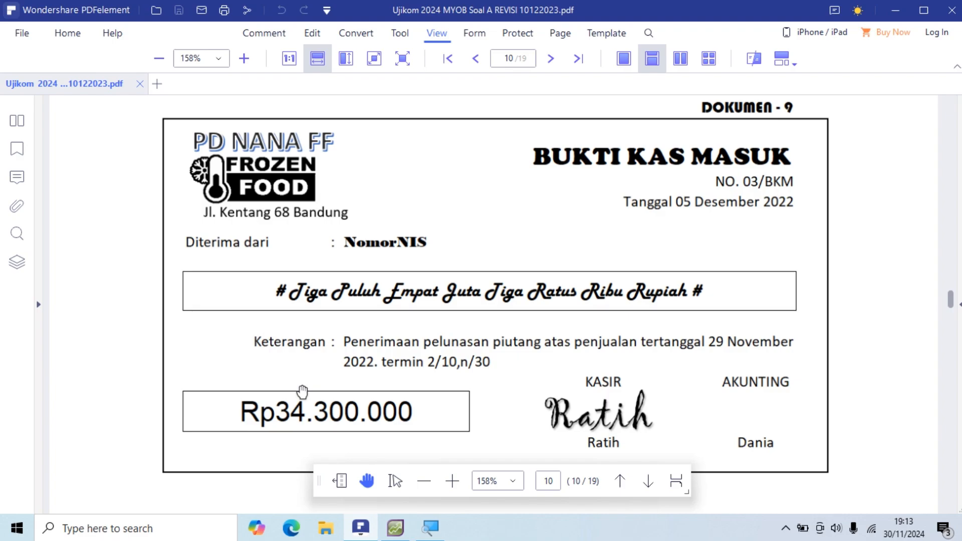
{"action": "key", "text": "alt+Tab"}
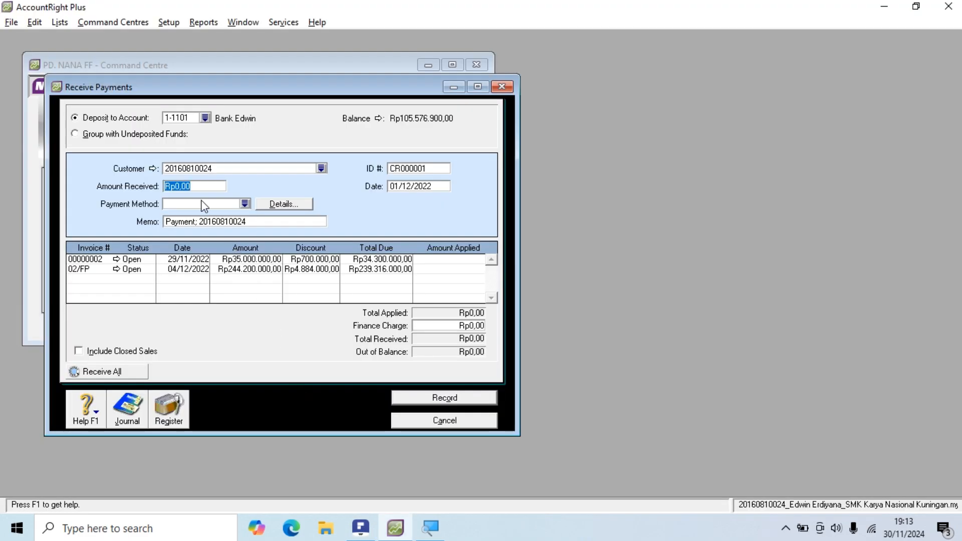
{"action": "type", "text": "34300000"}
{"action": "key", "text": "Tab"}
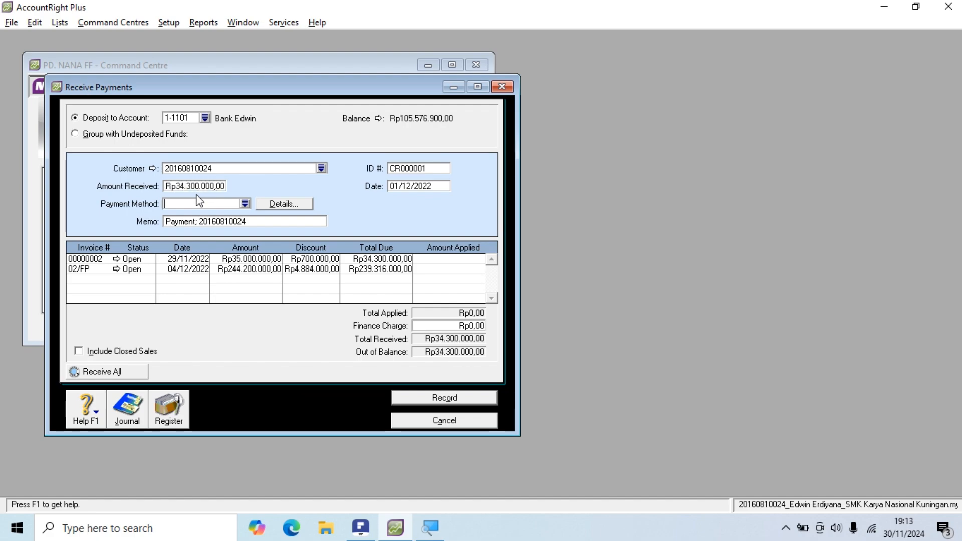
Step: Check the voucher again and set the payment method to Cheque
{"action": "key", "text": "alt+Tab"}
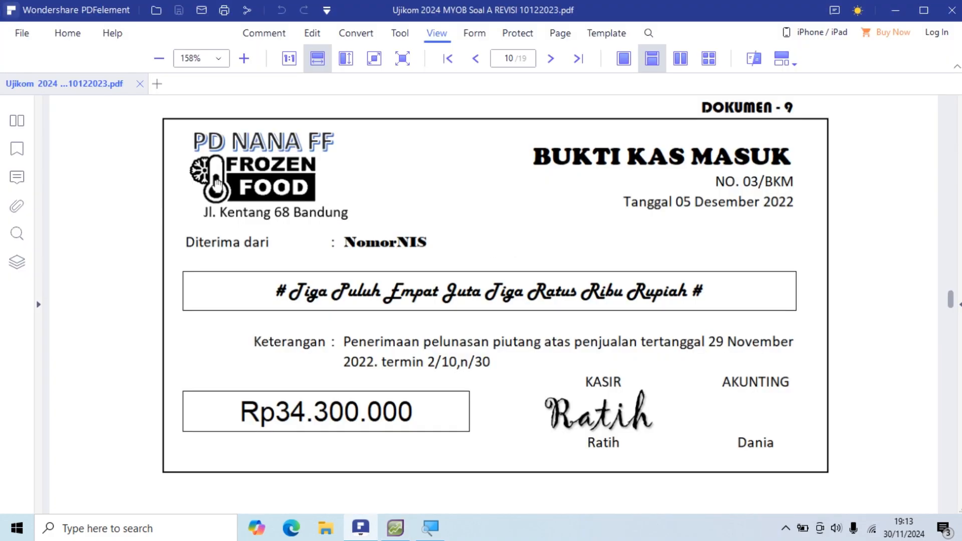
{"action": "key", "text": "alt+Tab"}
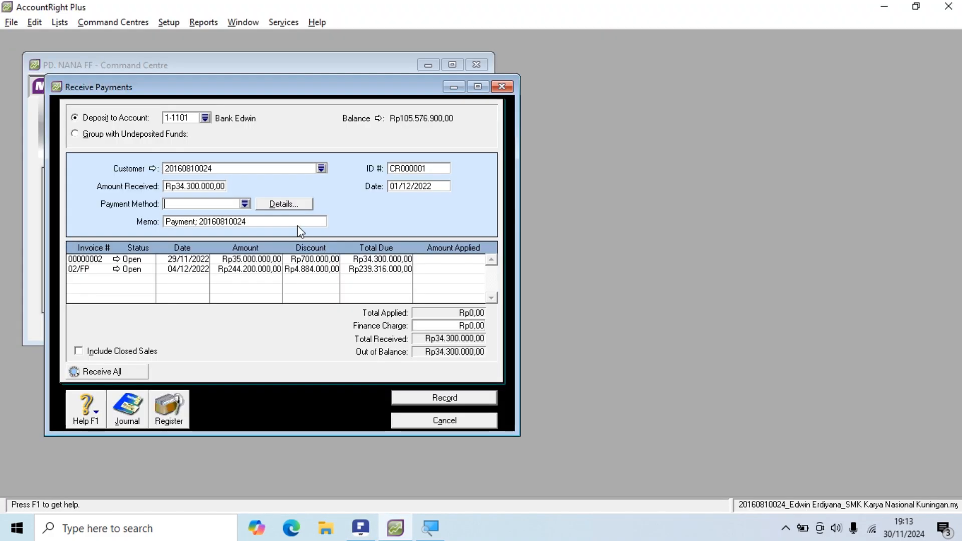
{"action": "left_click", "coordinate": [244, 203]}
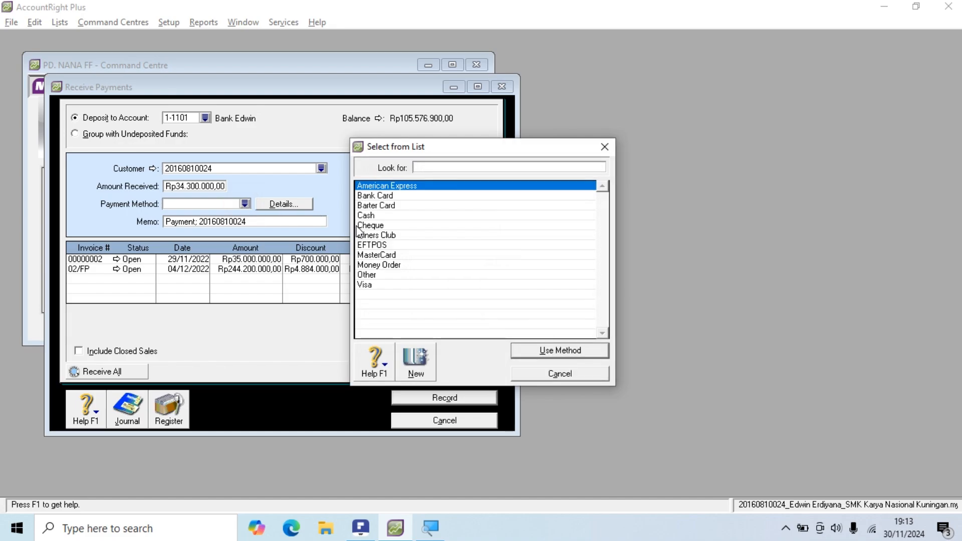
{"action": "type", "text": "Cheque"}
{"action": "left_click", "coordinate": [545, 350]}
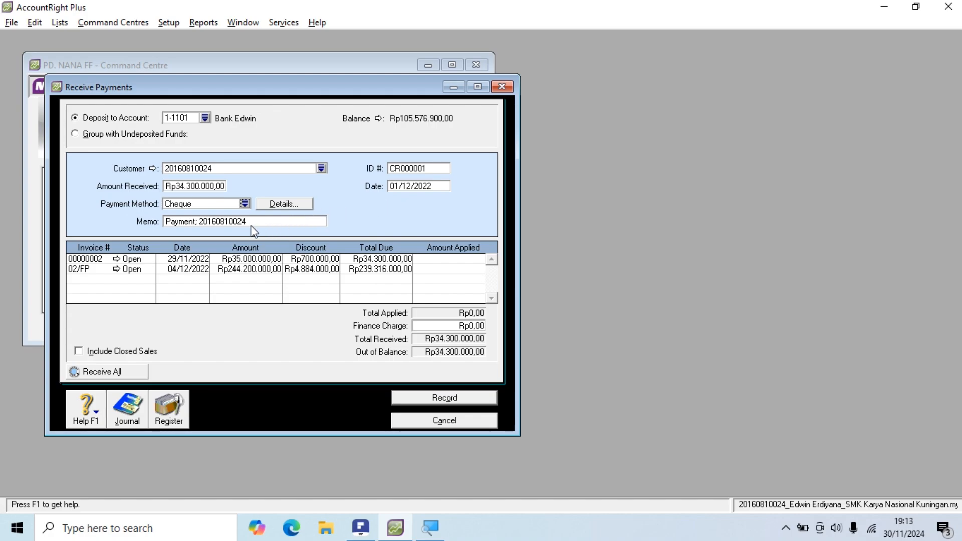
Step: Append "- 29 Nov 2022" to the payment memo, following the sale date in the voucher's description
{"action": "left_click_drag", "start_coordinate": [250, 221], "coordinate": [166, 221]}
{"action": "key", "text": "alt+Tab"}
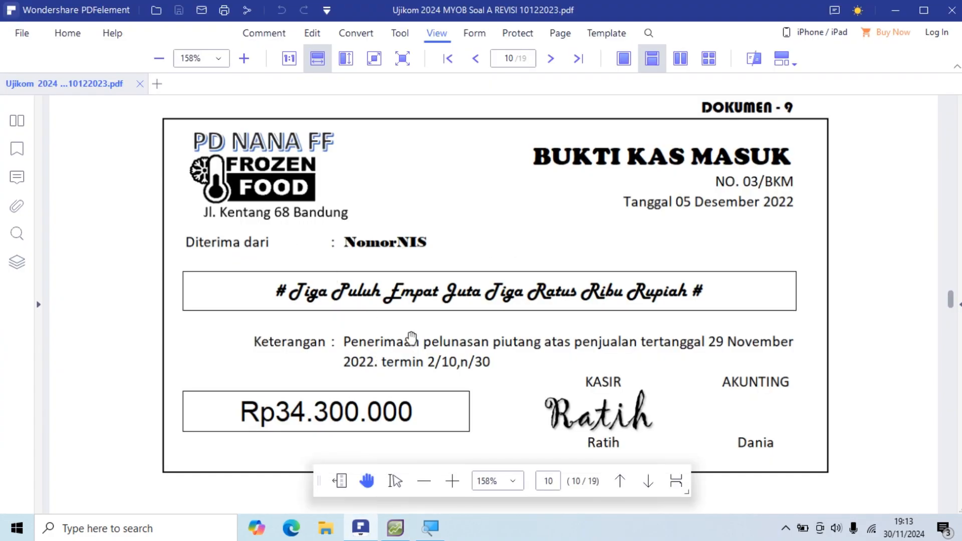
{"action": "key", "text": "alt+Tab"}
{"action": "key", "text": "alt+Tab"}
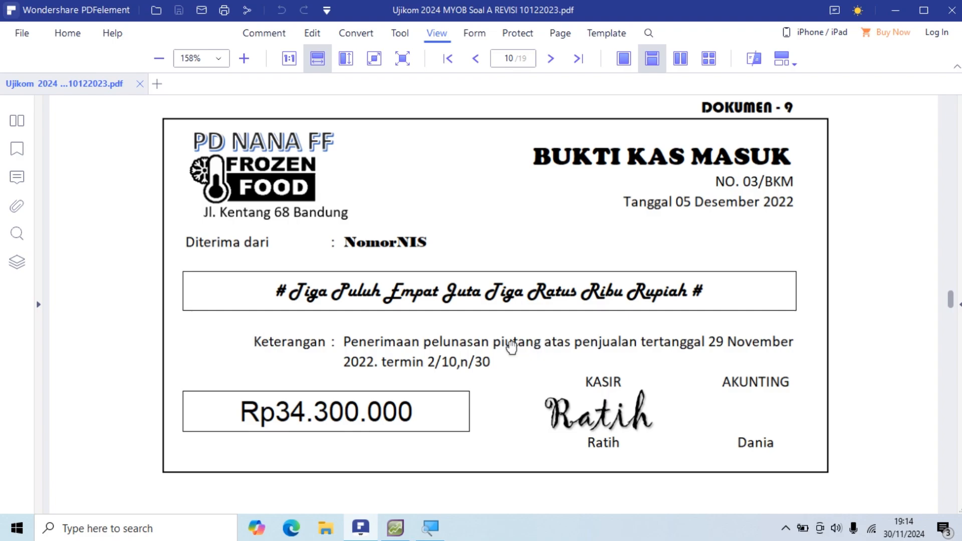
{"action": "key", "text": "alt+Tab"}
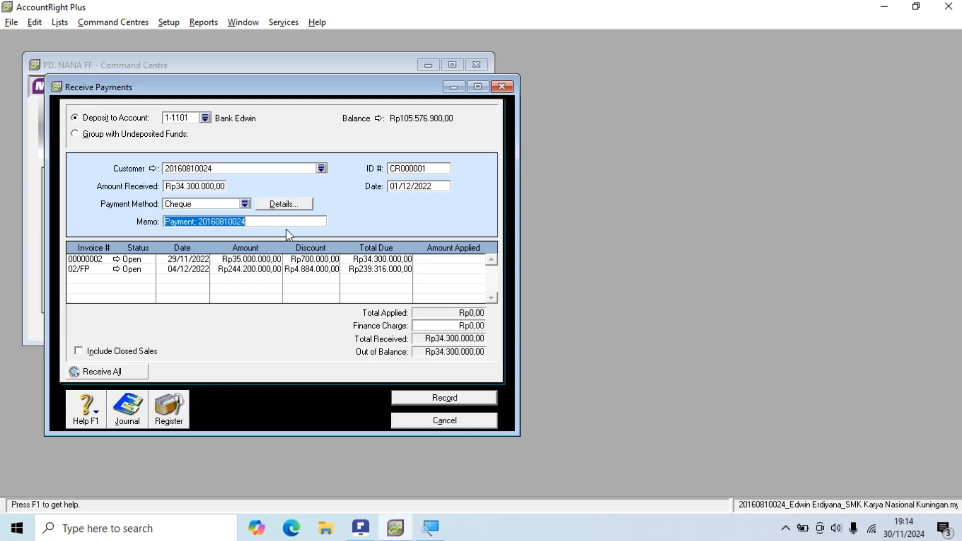
{"action": "left_click", "coordinate": [257, 221]}
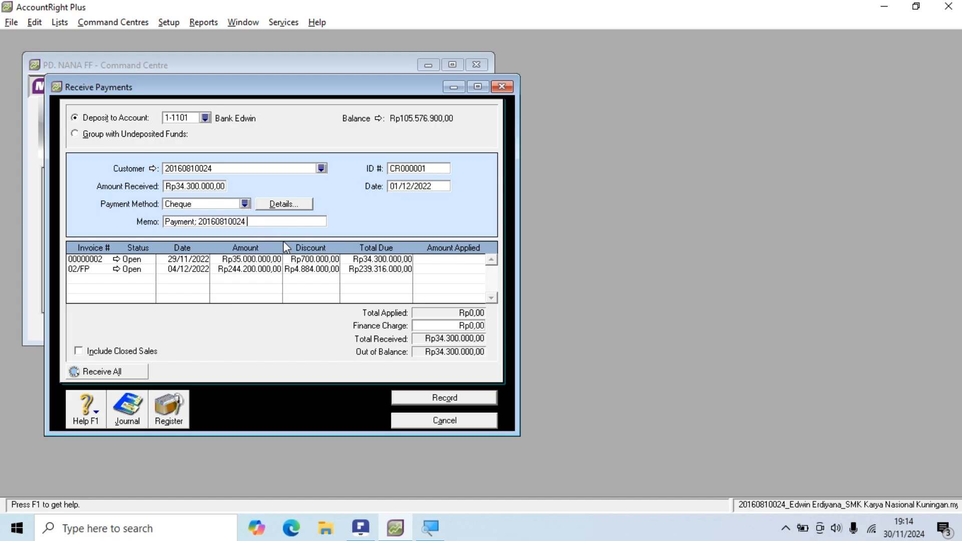
{"action": "key", "text": "alt+Tab"}
{"action": "key", "text": "alt+Tab"}
{"action": "key", "text": "alt+Tab"}
{"action": "key", "text": "alt+Tab"}
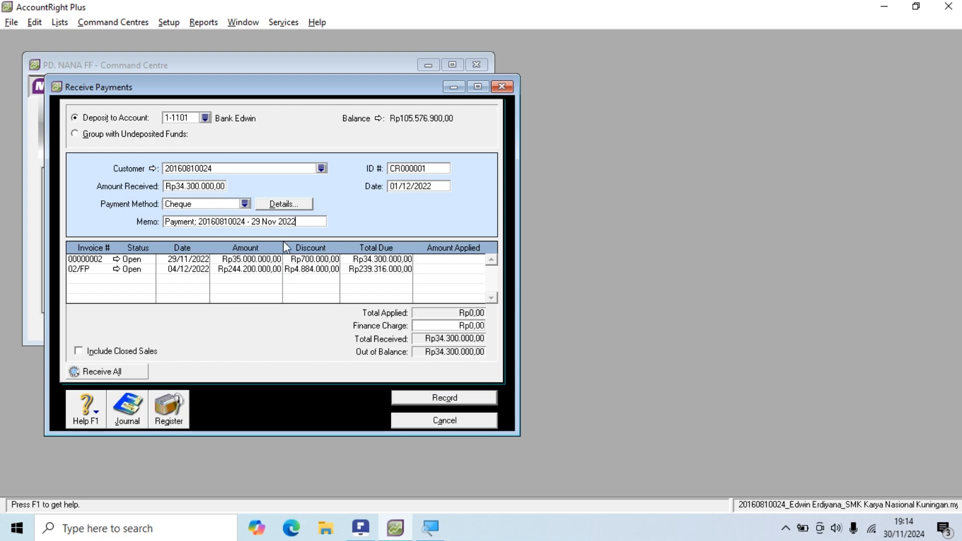
{"action": "key", "text": "Tab"}
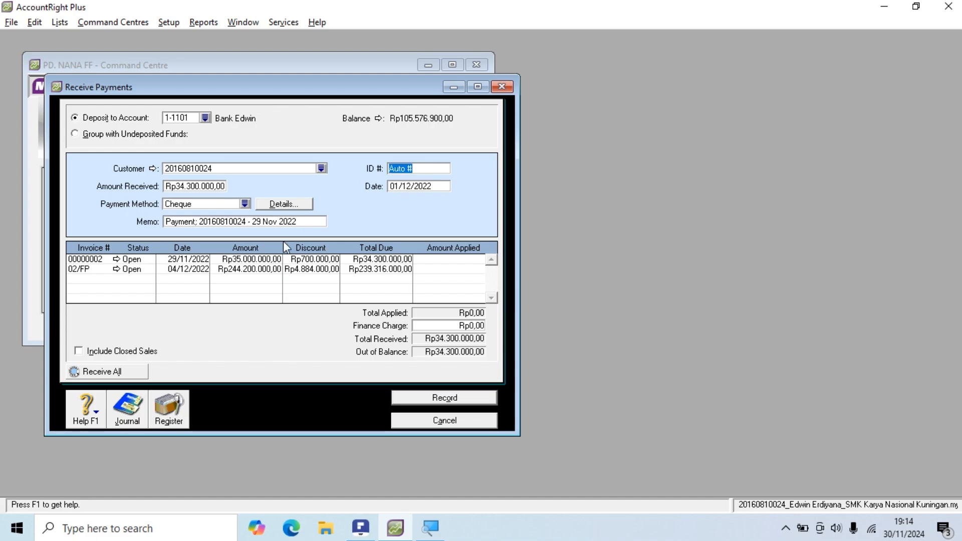
Step: Check the Dokumen-9 voucher number and set the receipt's ID to 03/BKM
{"action": "key", "text": "alt+Tab"}
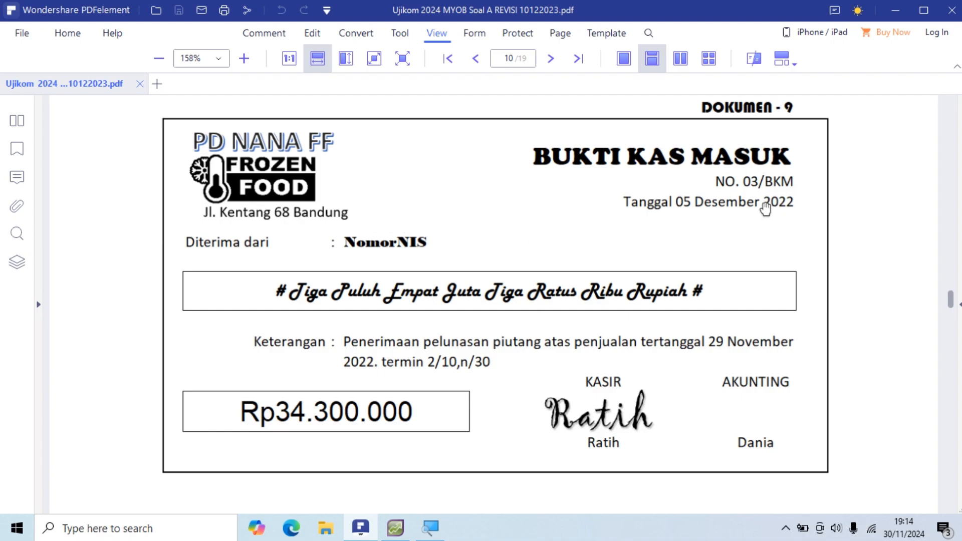
{"action": "key", "text": "alt+Tab"}
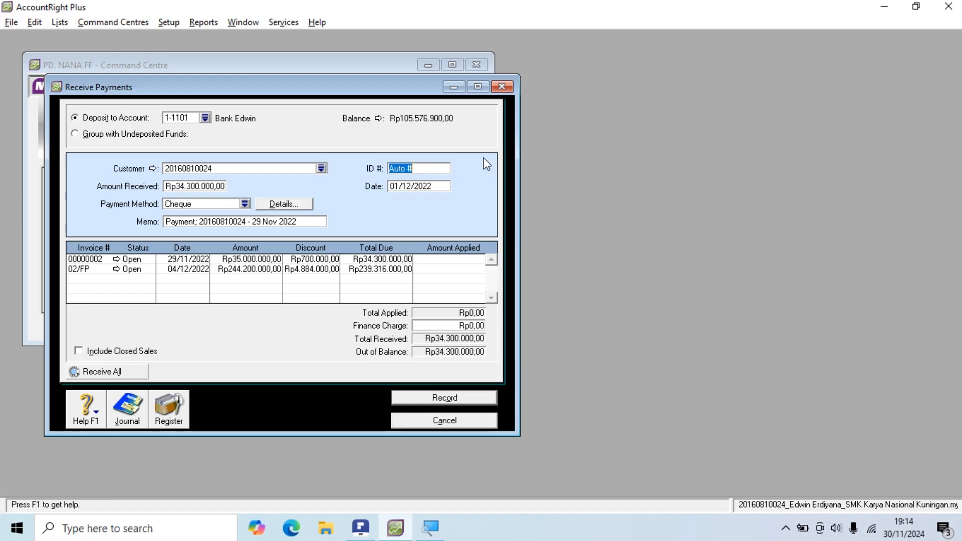
{"action": "type", "text": "03/BKM"}
{"action": "key", "text": "Tab"}
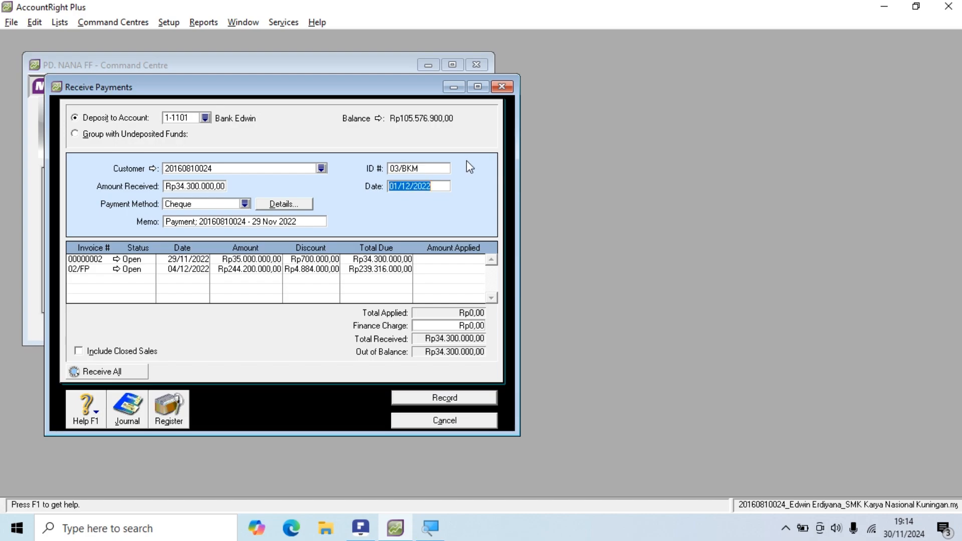
Step: Set the receipt date to 05/12/2022 as stated on the Dokumen-9 voucher
{"action": "key", "text": "alt+Tab"}
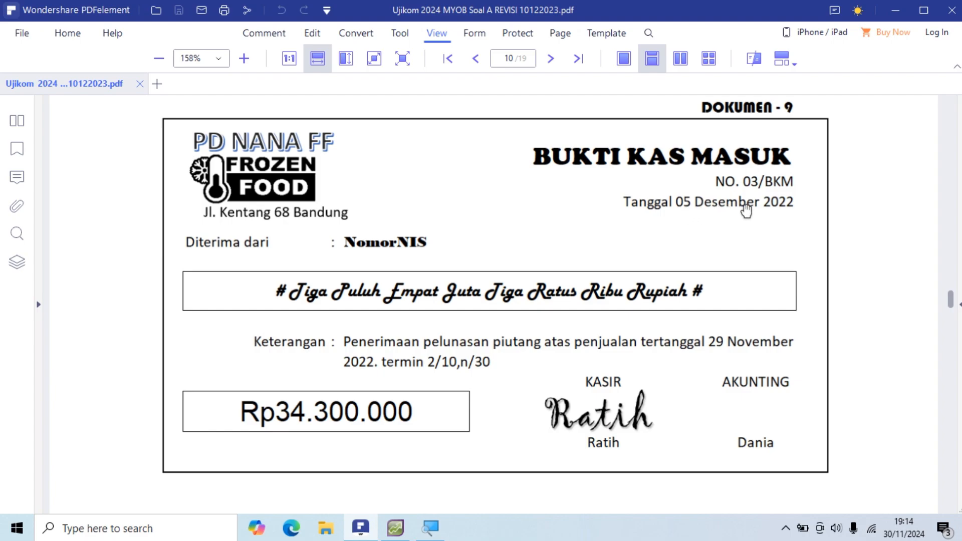
{"action": "key", "text": "alt+Tab"}
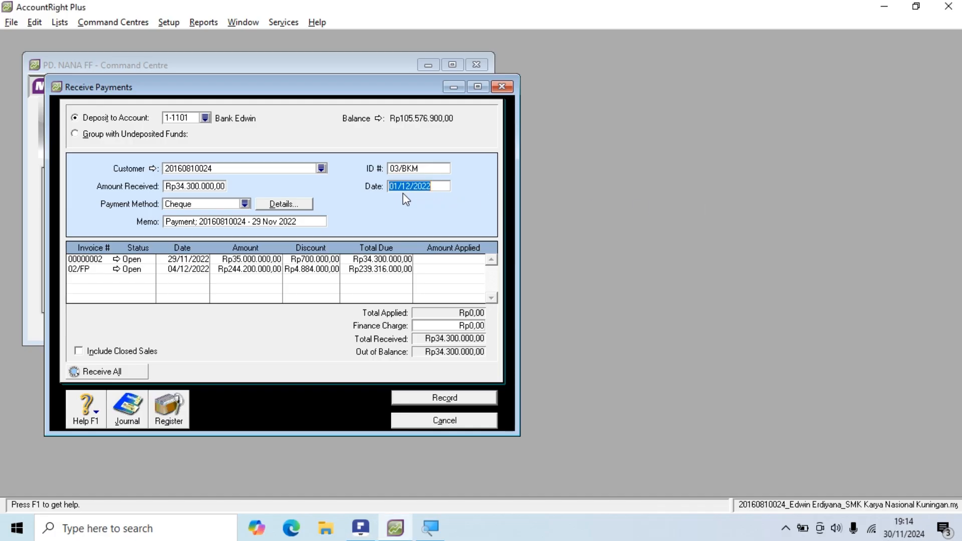
{"action": "left_click", "coordinate": [399, 187]}
{"action": "key", "text": "BackSpace"}
{"action": "type", "text": "5"}
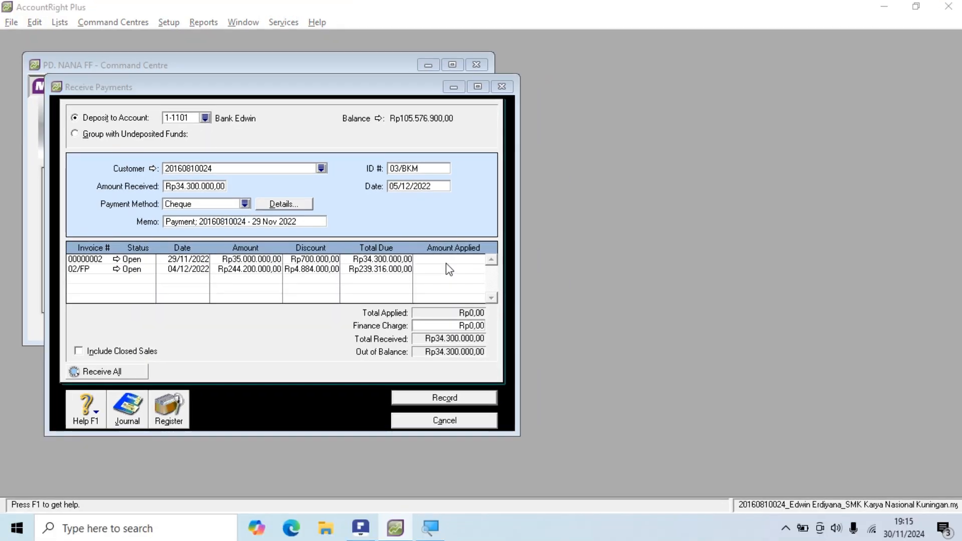
Step: Apply Rp34.300.000,00 to the 29/11/2022 invoice and record the payment, leaving the discount credit memo for printing later
{"action": "key", "text": "alt+Tab"}
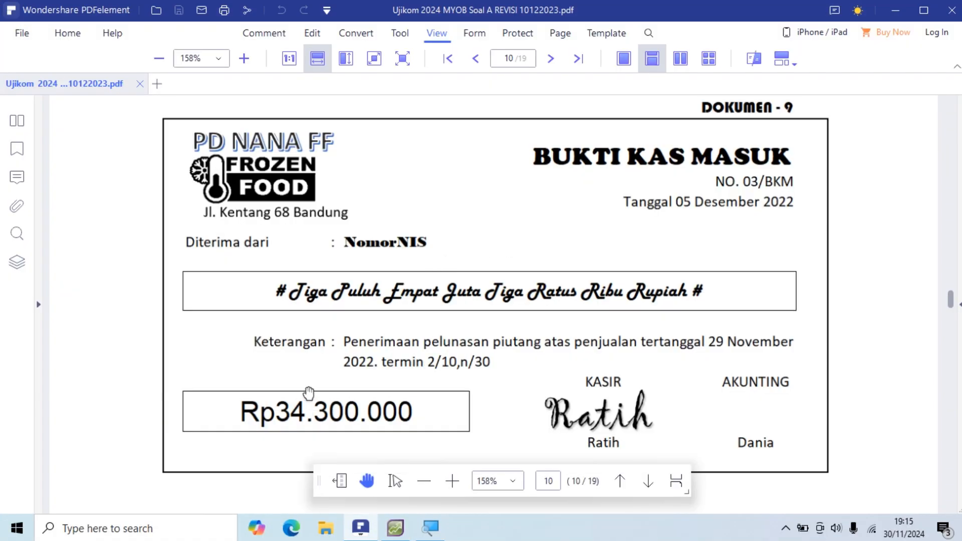
{"action": "key", "text": "alt+Tab"}
{"action": "left_click", "coordinate": [451, 259]}
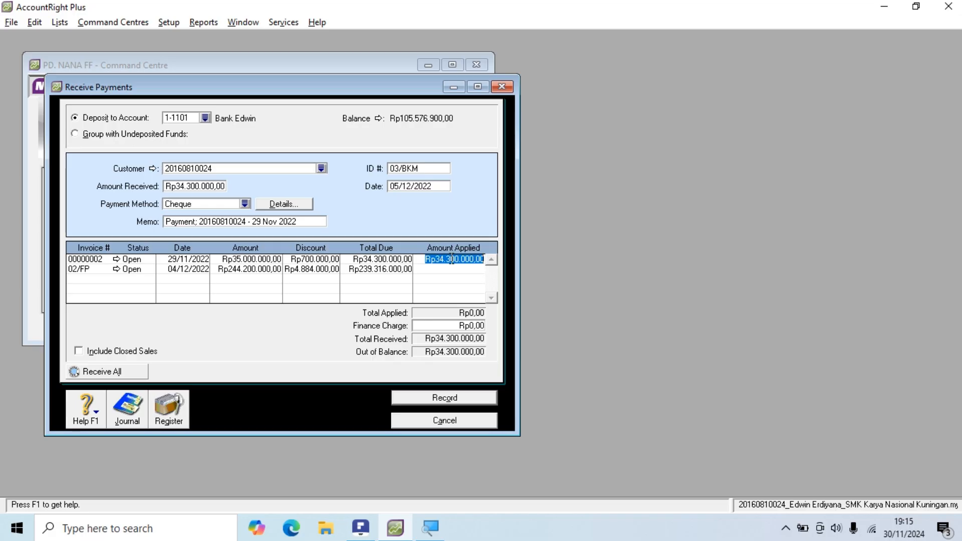
{"action": "key", "text": "Tab"}
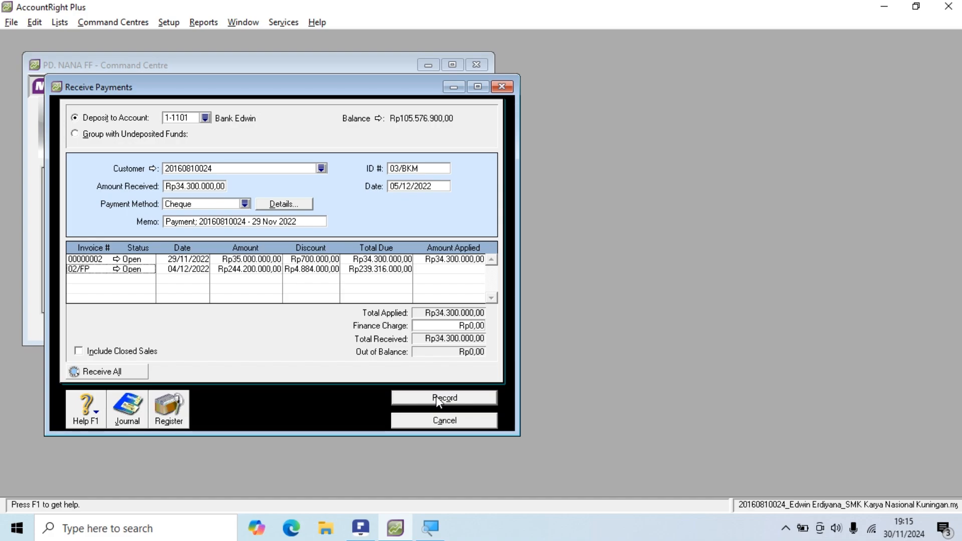
{"action": "left_click", "coordinate": [436, 398]}
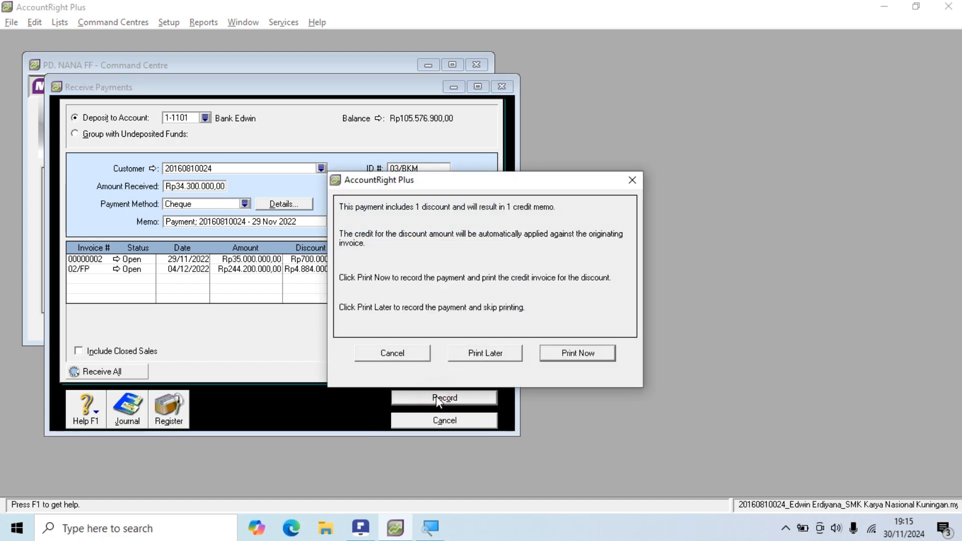
{"action": "left_click", "coordinate": [482, 352]}
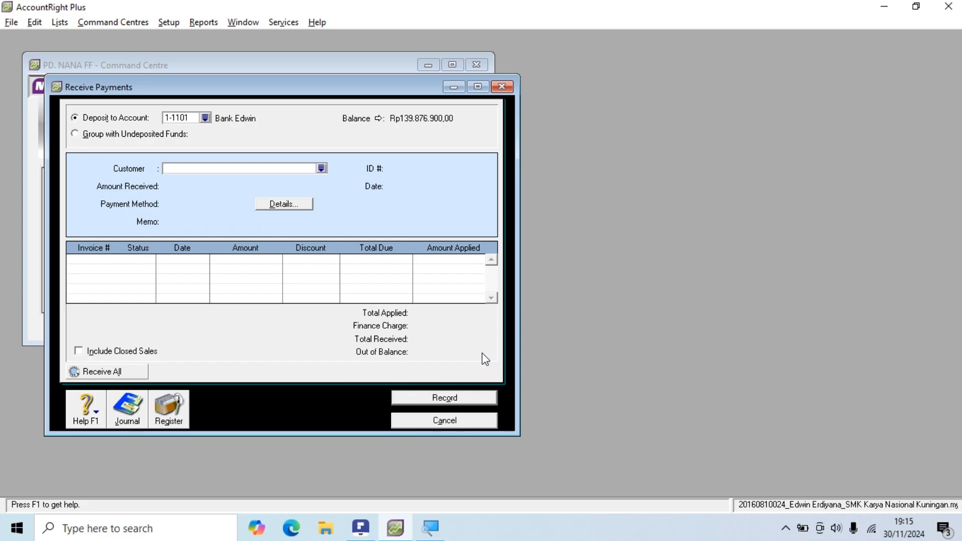
Step: Examine the Dokumen-10 cash receipt voucher and compare its payer, date, description and amount with Dokumen-9
{"action": "key", "text": "alt+Tab"}
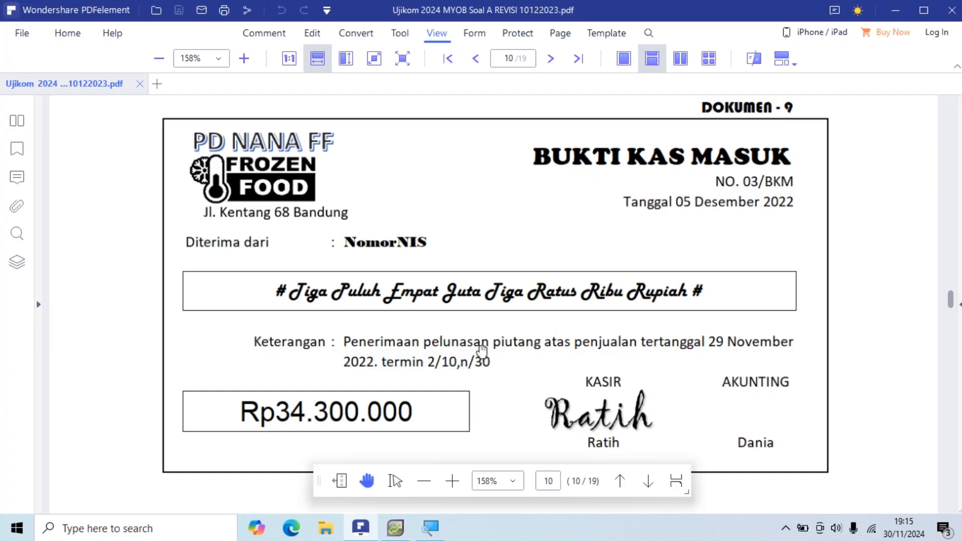
{"action": "scroll", "coordinate": [481, 352], "scroll_direction": "down", "scroll_amount": 6}
{"action": "scroll", "coordinate": [482, 353], "scroll_direction": "down", "scroll_amount": 1}
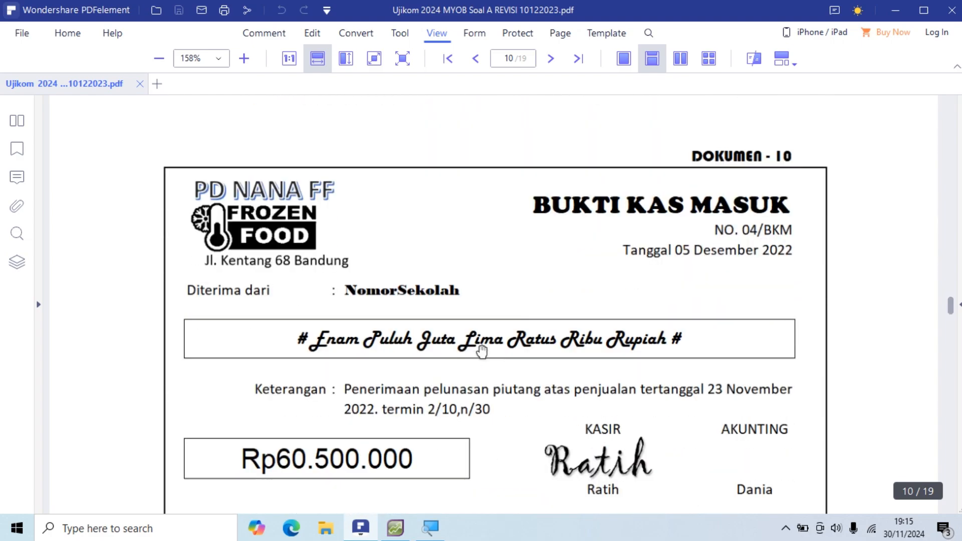
{"action": "scroll", "coordinate": [482, 353], "scroll_direction": "up", "scroll_amount": 1}
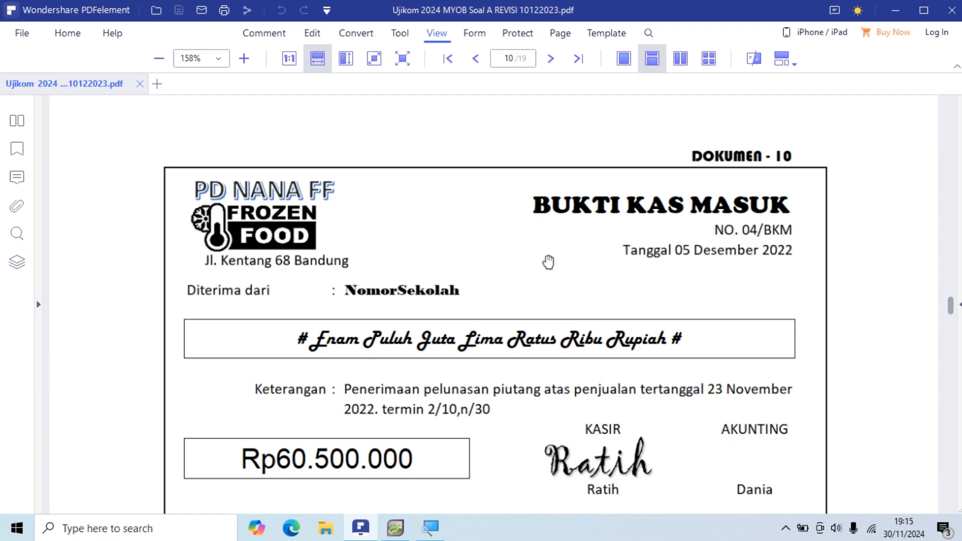
{"action": "scroll", "coordinate": [623, 240], "scroll_direction": "down", "scroll_amount": 1}
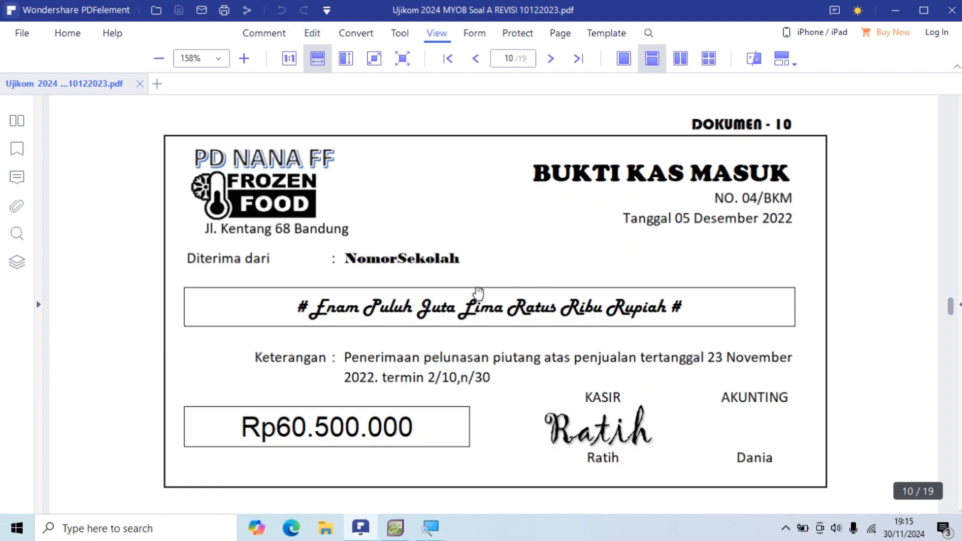
{"action": "scroll", "coordinate": [368, 395], "scroll_direction": "down", "scroll_amount": 2}
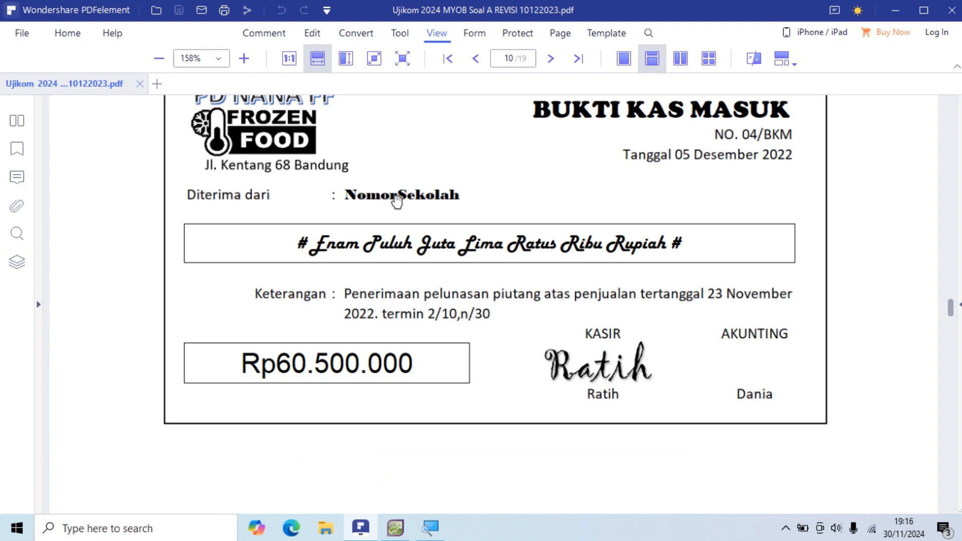
{"action": "scroll", "coordinate": [397, 201], "scroll_direction": "up", "scroll_amount": 1}
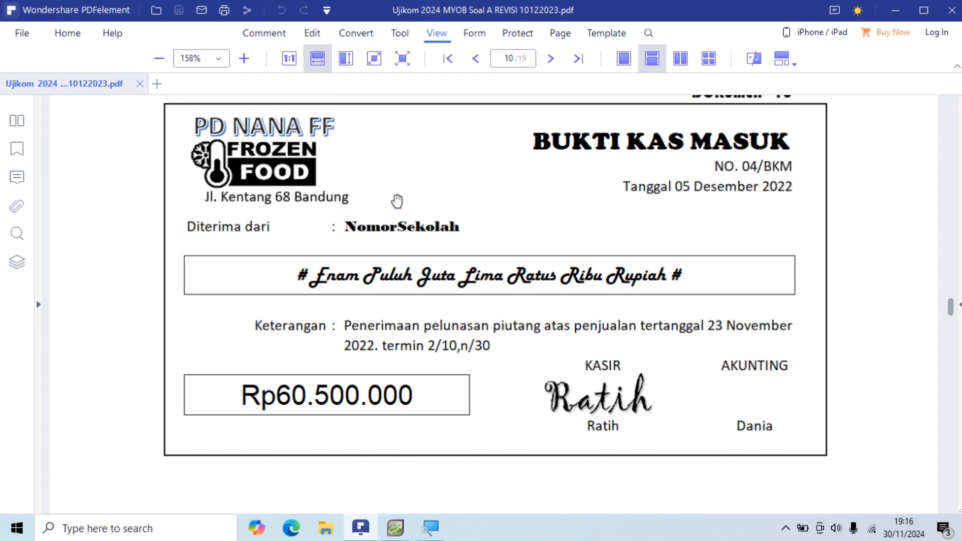
{"action": "scroll", "coordinate": [396, 201], "scroll_direction": "down", "scroll_amount": 1}
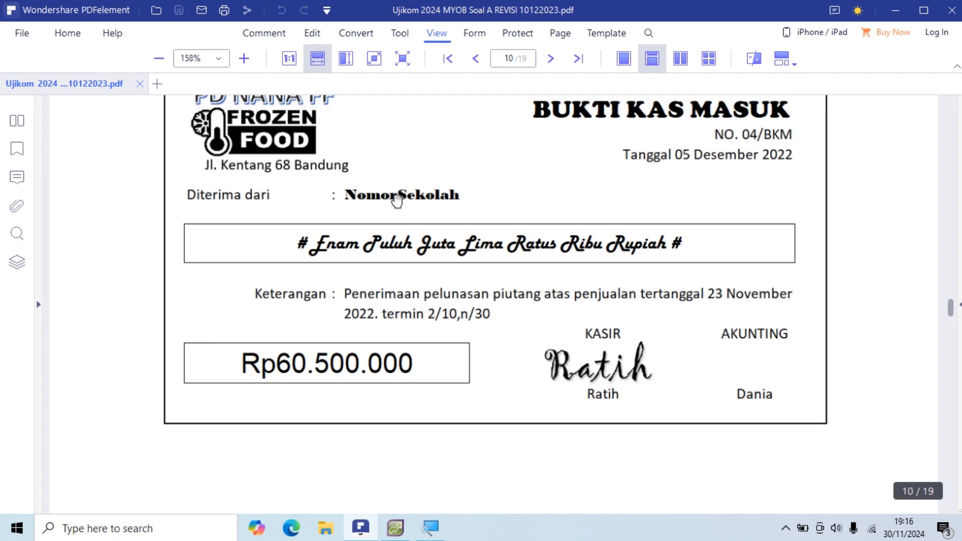
{"action": "scroll", "coordinate": [398, 203], "scroll_direction": "up", "scroll_amount": 2}
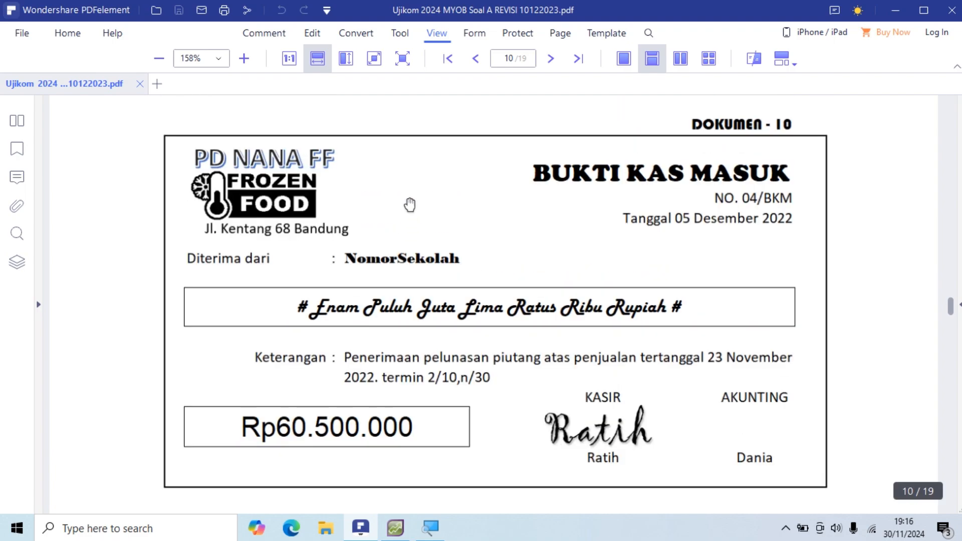
{"action": "scroll", "coordinate": [410, 204], "scroll_direction": "up", "scroll_amount": 5}
{"action": "scroll", "coordinate": [416, 235], "scroll_direction": "down", "scroll_amount": 5}
{"action": "scroll", "coordinate": [404, 256], "scroll_direction": "up", "scroll_amount": 13}
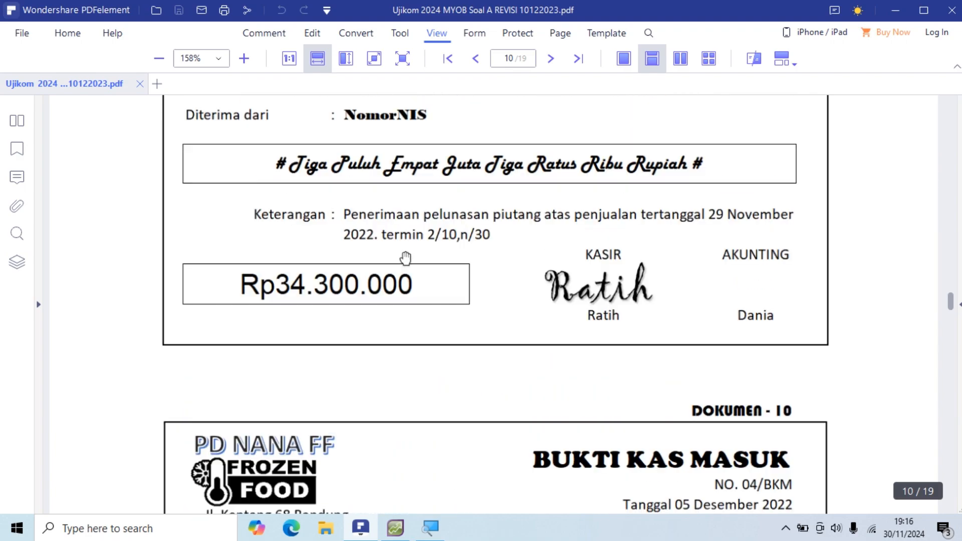
{"action": "scroll", "coordinate": [407, 245], "scroll_direction": "down", "scroll_amount": 9}
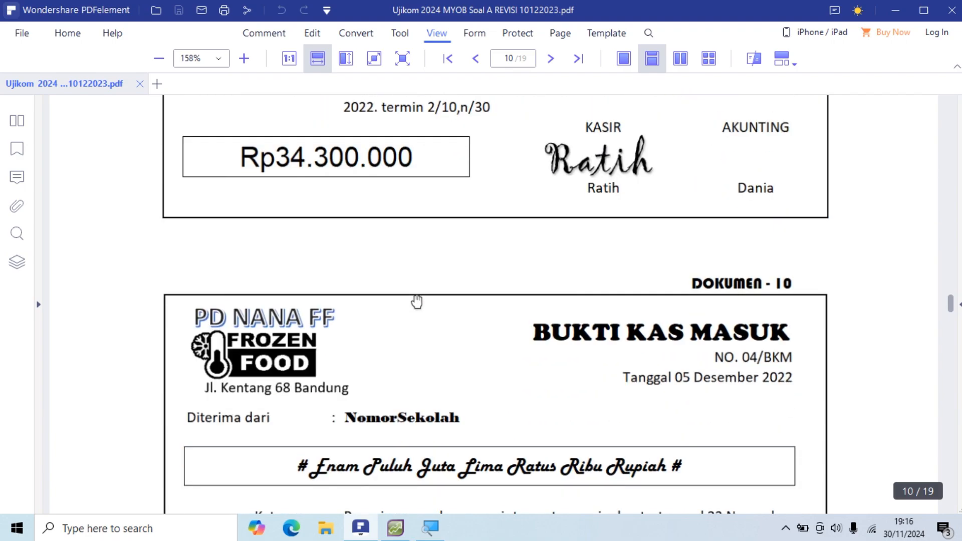
{"action": "scroll", "coordinate": [416, 301], "scroll_direction": "up", "scroll_amount": 5}
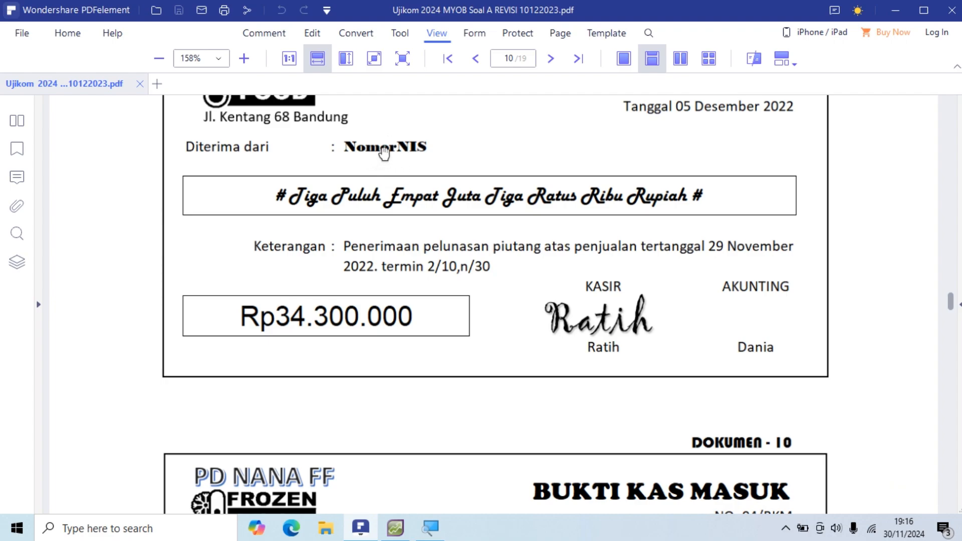
{"action": "scroll", "coordinate": [384, 154], "scroll_direction": "up", "scroll_amount": 3}
{"action": "scroll", "coordinate": [389, 160], "scroll_direction": "down", "scroll_amount": 4}
{"action": "scroll", "coordinate": [389, 163], "scroll_direction": "up", "scroll_amount": 3}
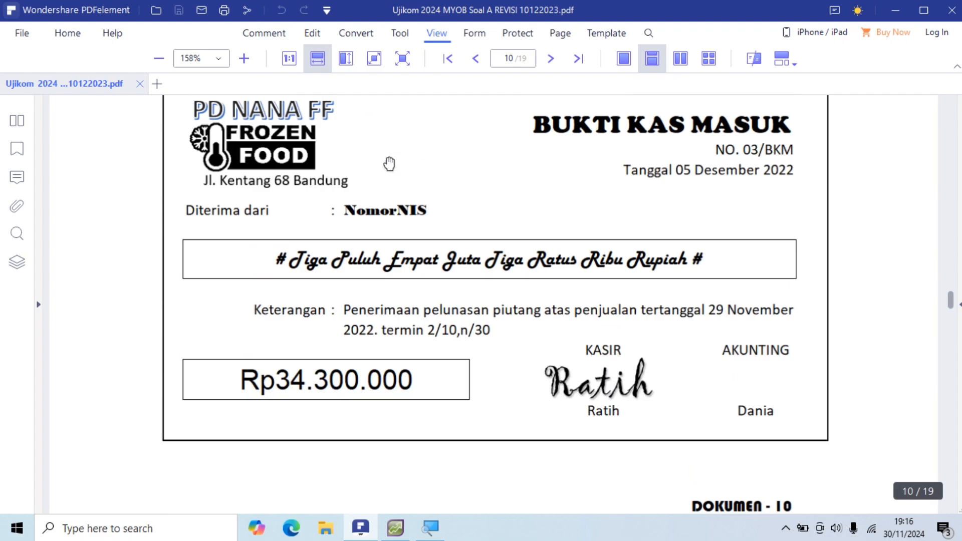
{"action": "scroll", "coordinate": [389, 185], "scroll_direction": "down", "scroll_amount": 12}
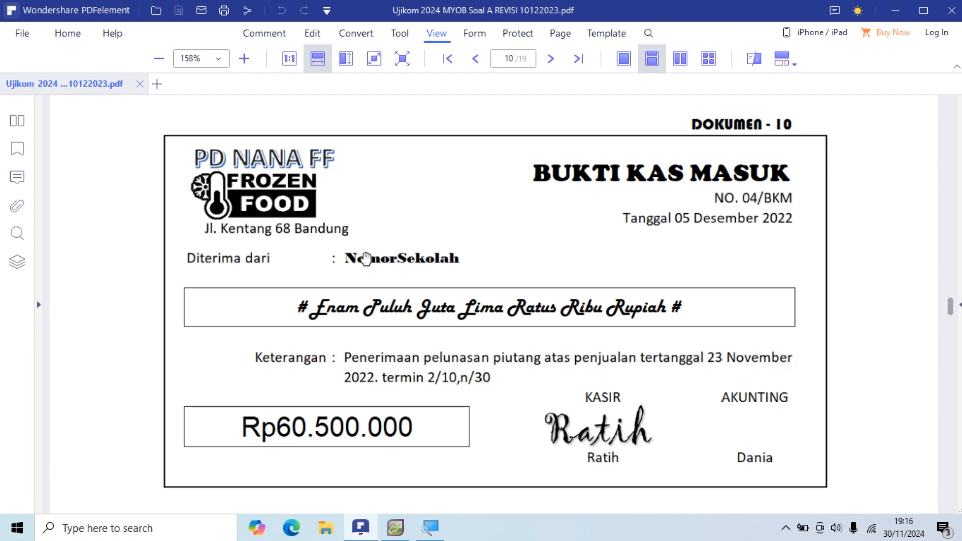
Step: Reopen Receive Payments in AccountRight Plus and choose customer CUS03, SMKKaryaNasionalKuningan, as the payer
{"action": "key", "text": "alt+Tab"}
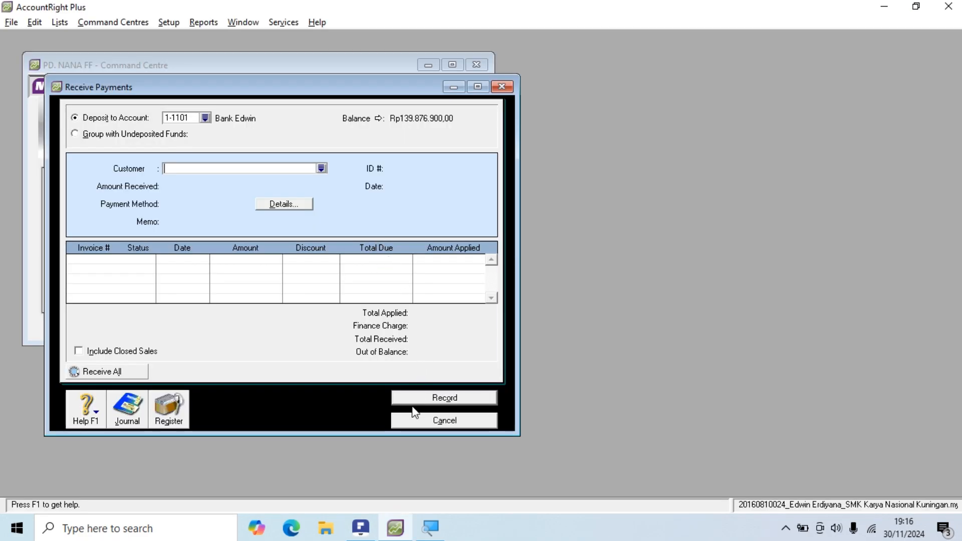
{"action": "left_click", "coordinate": [415, 421]}
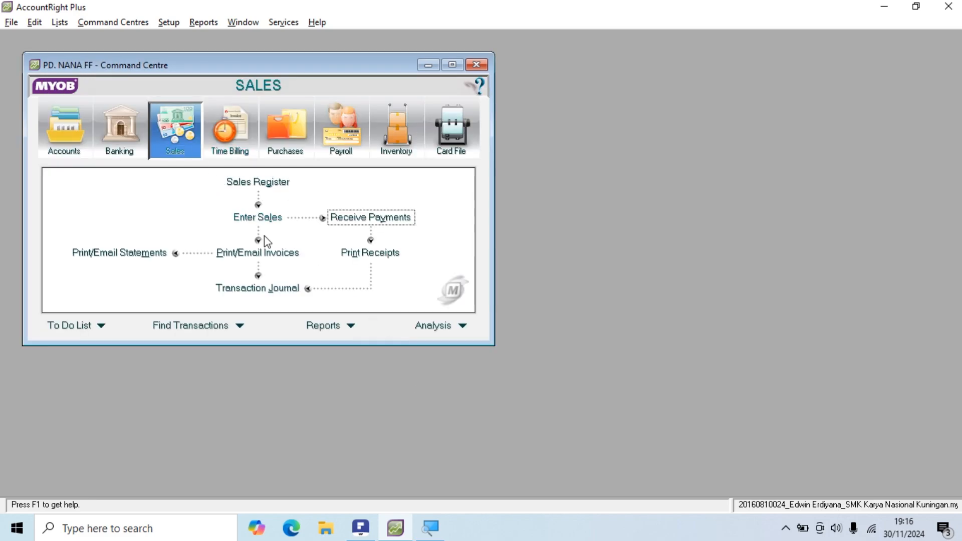
{"action": "left_click", "coordinate": [370, 218]}
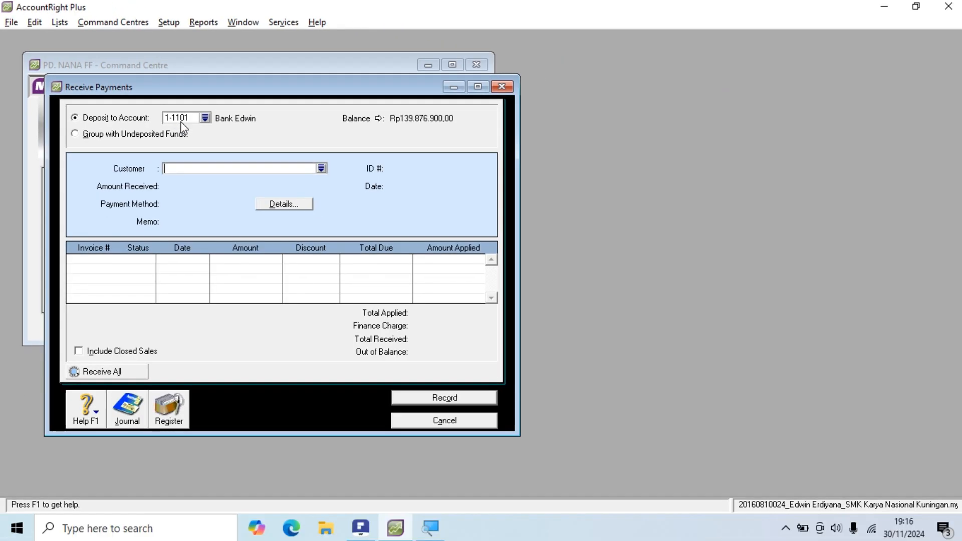
{"action": "left_click", "coordinate": [321, 168]}
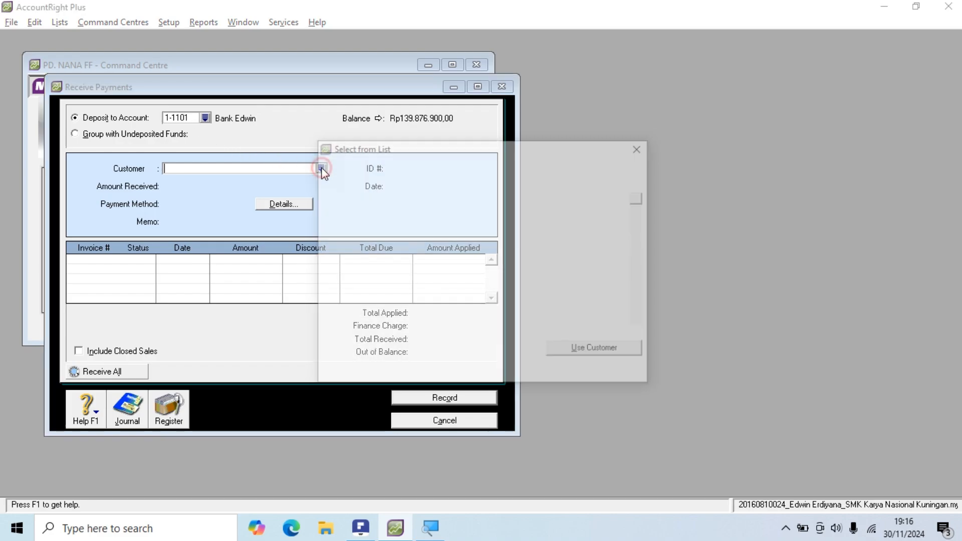
{"action": "left_click", "coordinate": [350, 217]}
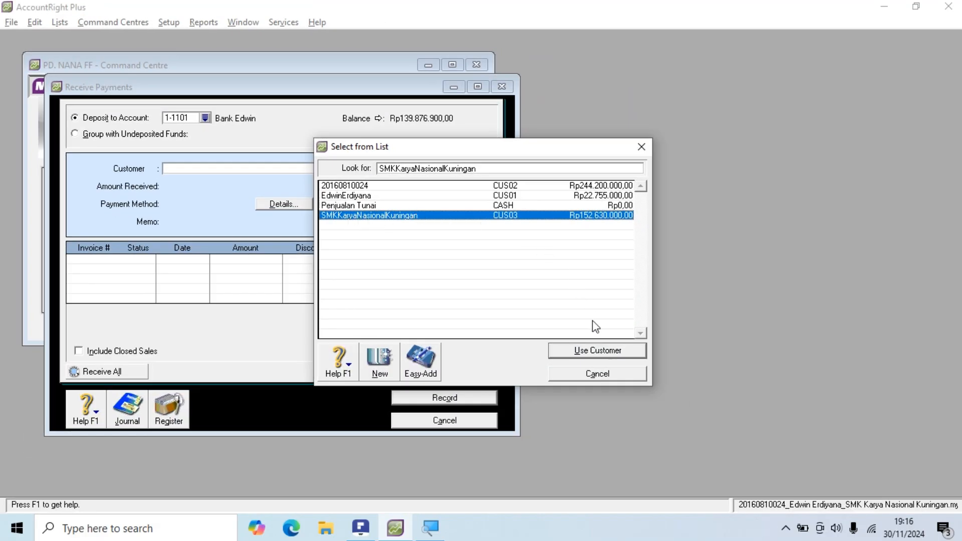
{"action": "left_click", "coordinate": [584, 351]}
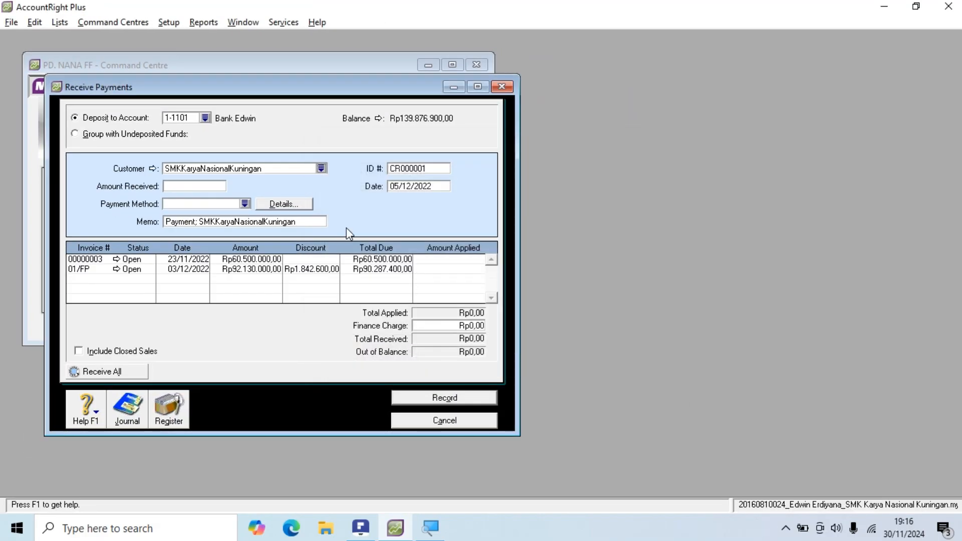
Step: Check the Dokumen-10 voucher and set the amount received to Rp60.500.000,00
{"action": "left_click", "coordinate": [194, 187]}
{"action": "key", "text": "alt+Tab"}
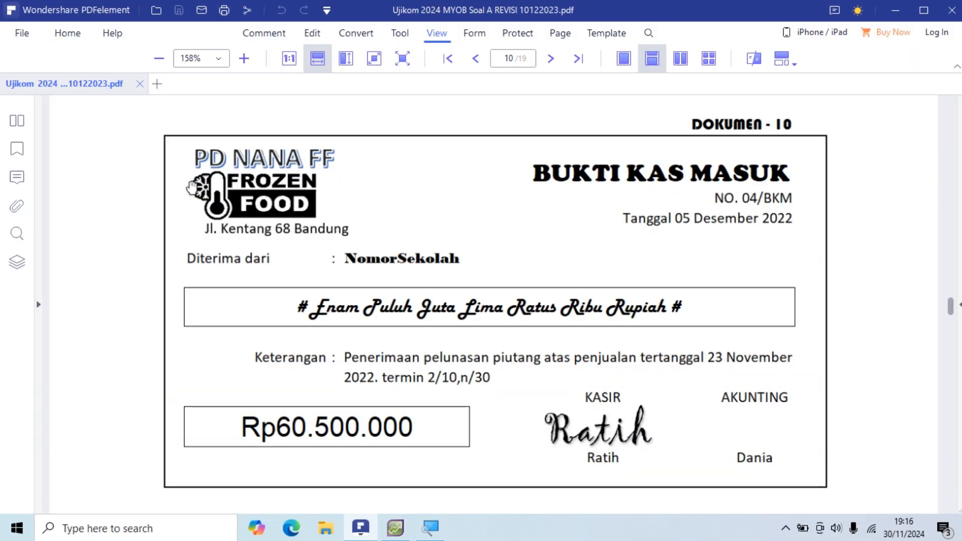
{"action": "scroll", "coordinate": [342, 416], "scroll_direction": "down", "scroll_amount": 1}
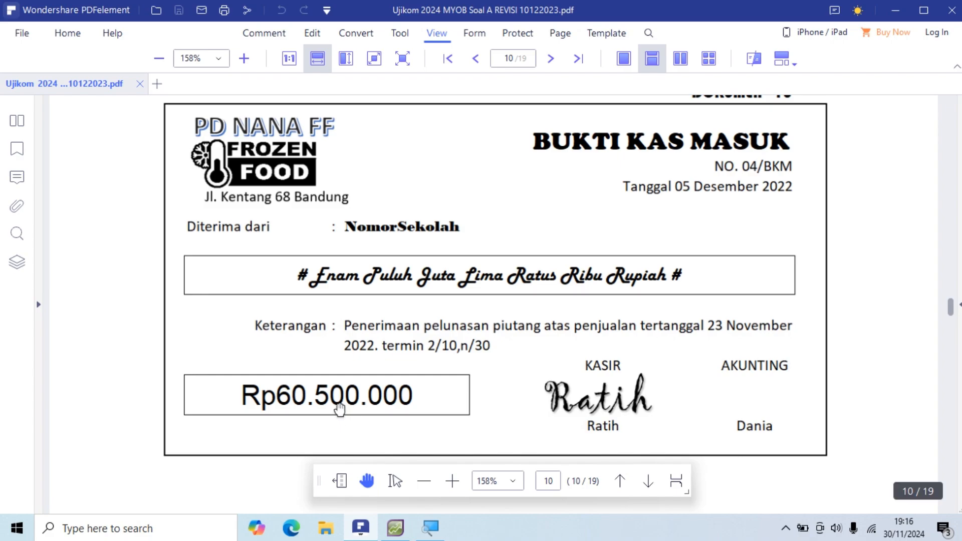
{"action": "key", "text": "alt+Tab"}
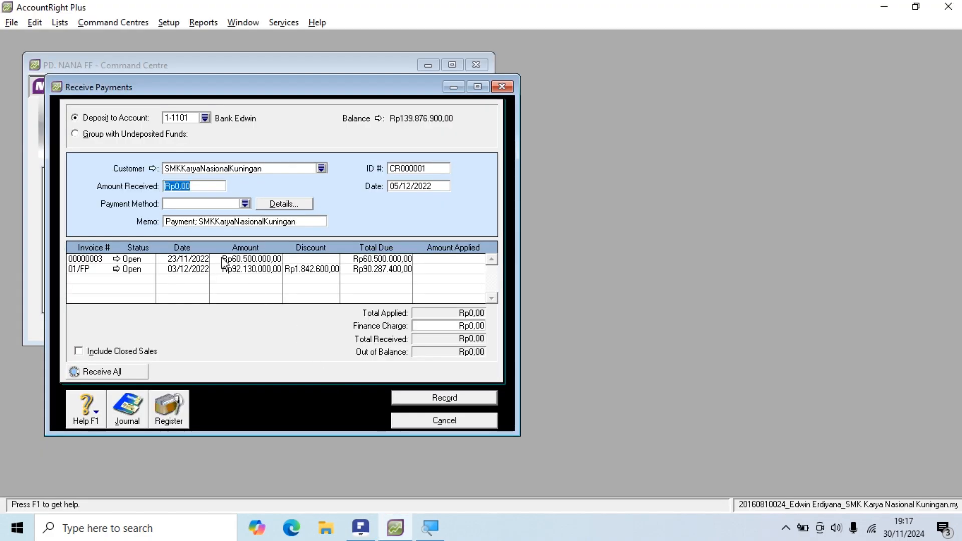
{"action": "type", "text": "60."}
{"action": "type", "text": "500.000"}
{"action": "key", "text": "Tab"}
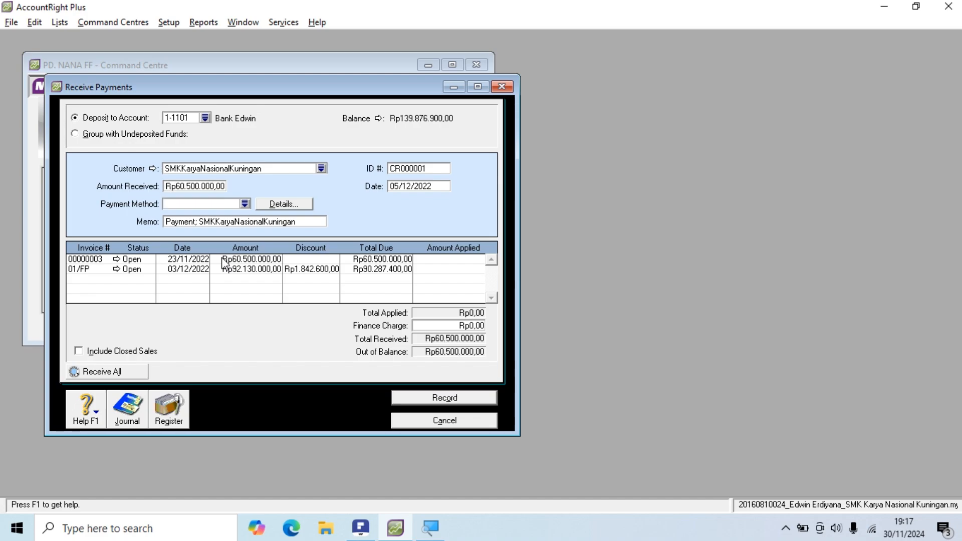
Step: Set the payment method of the Rp60.500.000,00 customer receipt to Cheque
{"action": "left_click", "coordinate": [245, 204]}
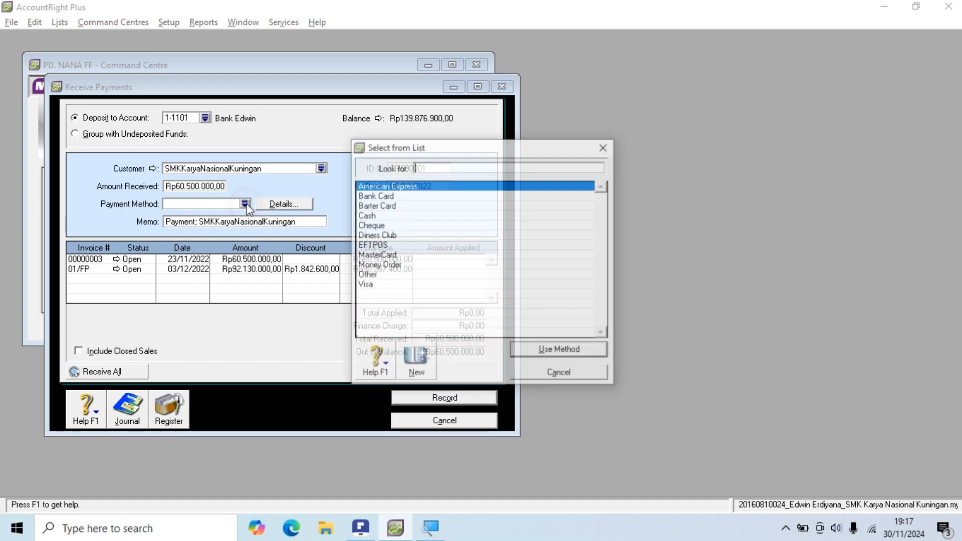
{"action": "left_click", "coordinate": [376, 225]}
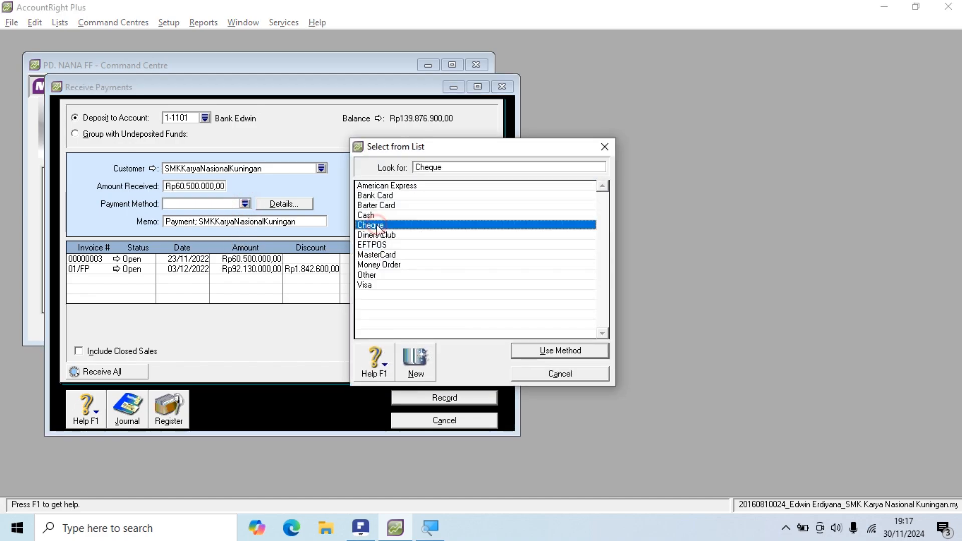
{"action": "left_click", "coordinate": [559, 351]}
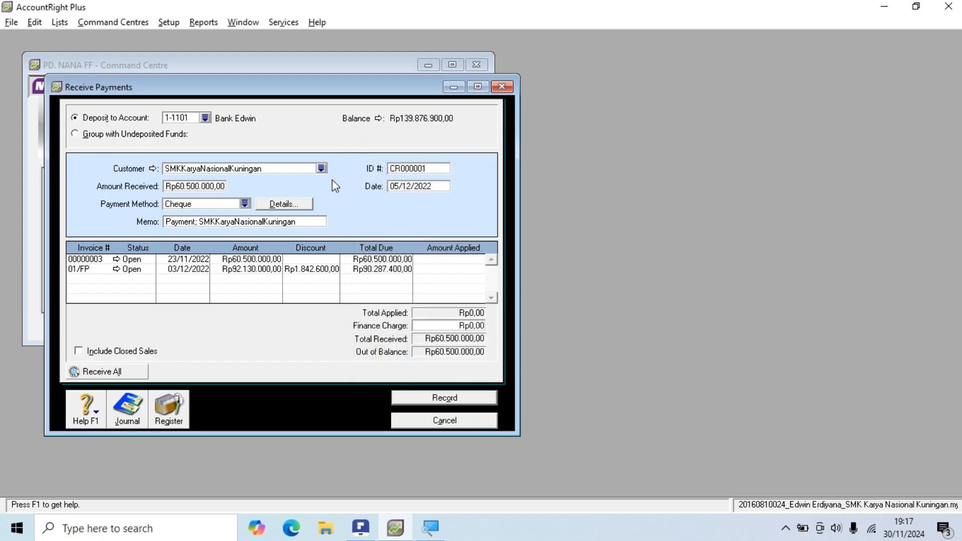
Step: Set the receipt's ID number to 04/BKM from the Dokumen-10 voucher and check the payment date against it
{"action": "double_click", "coordinate": [394, 170]}
{"action": "key", "text": "alt+Tab"}
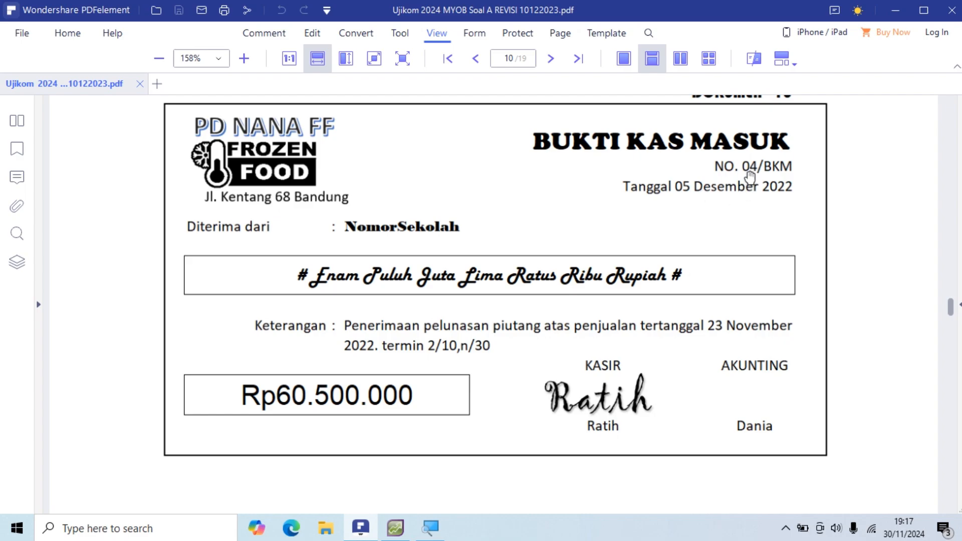
{"action": "key", "text": "alt+Tab"}
{"action": "type", "text": "04/BL"}
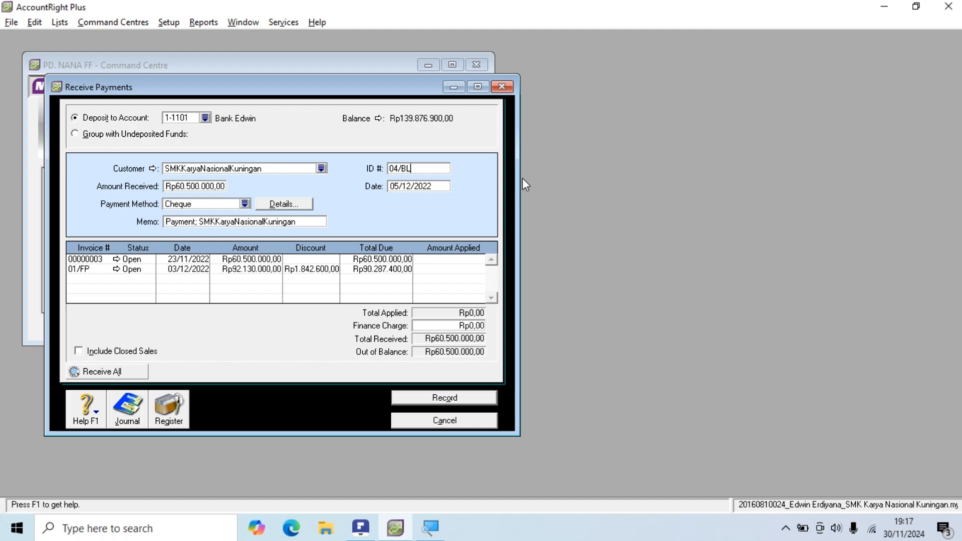
{"action": "key", "text": "BackSpace"}
{"action": "type", "text": "KM"}
{"action": "key", "text": "Tab"}
{"action": "key", "text": "alt+Tab"}
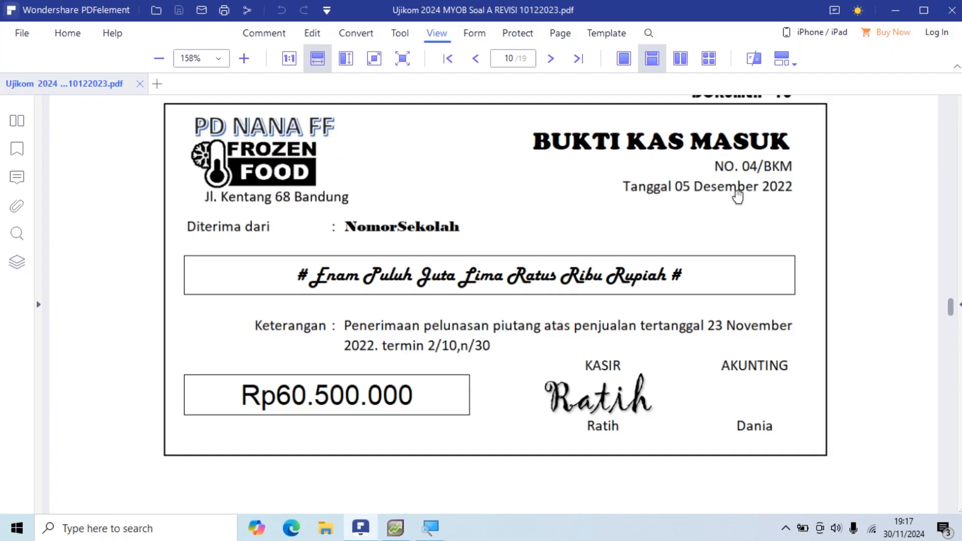
{"action": "key", "text": "alt+Tab"}
{"action": "left_click", "coordinate": [395, 186]}
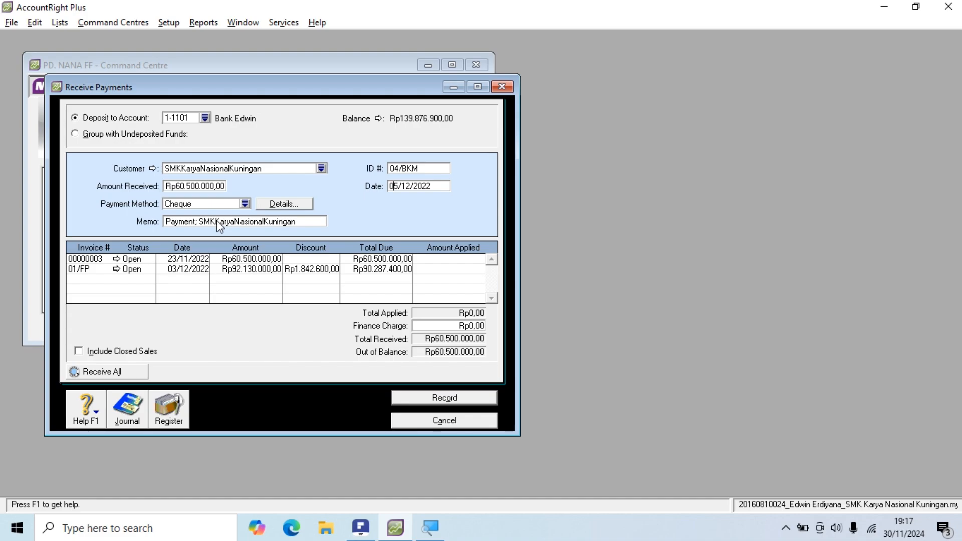
Step: Check the sale date on Dokumen-10 and append "- 23 Nov 2022" to the payment memo
{"action": "left_click", "coordinate": [218, 223]}
{"action": "key", "text": "alt+Tab"}
{"action": "key", "text": "alt+Tab"}
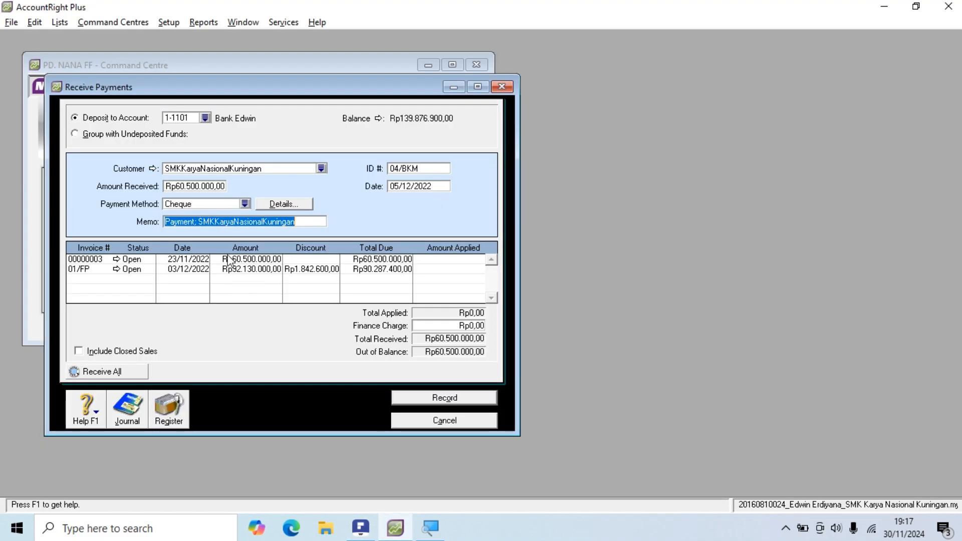
{"action": "left_click", "coordinate": [318, 223]}
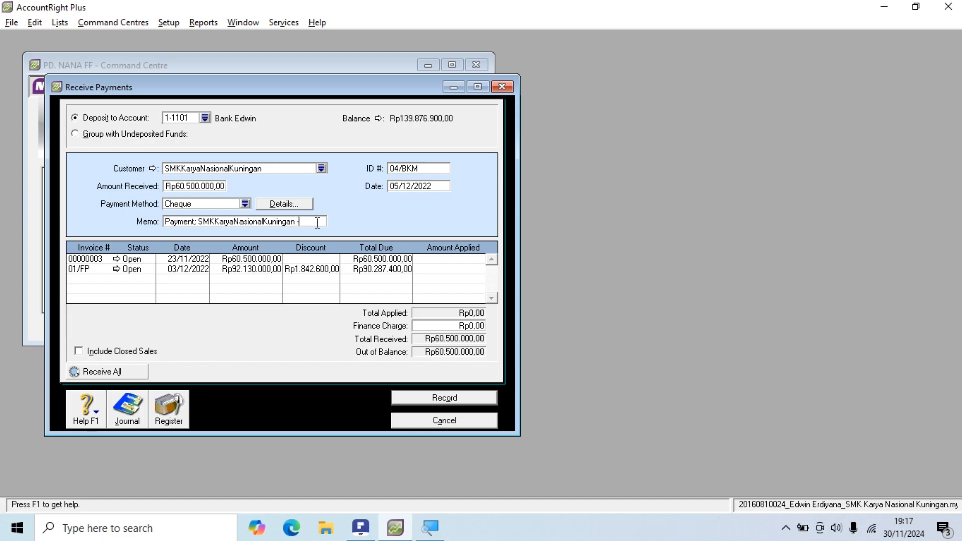
{"action": "key", "text": "alt+Tab"}
{"action": "key", "text": "alt+Tab"}
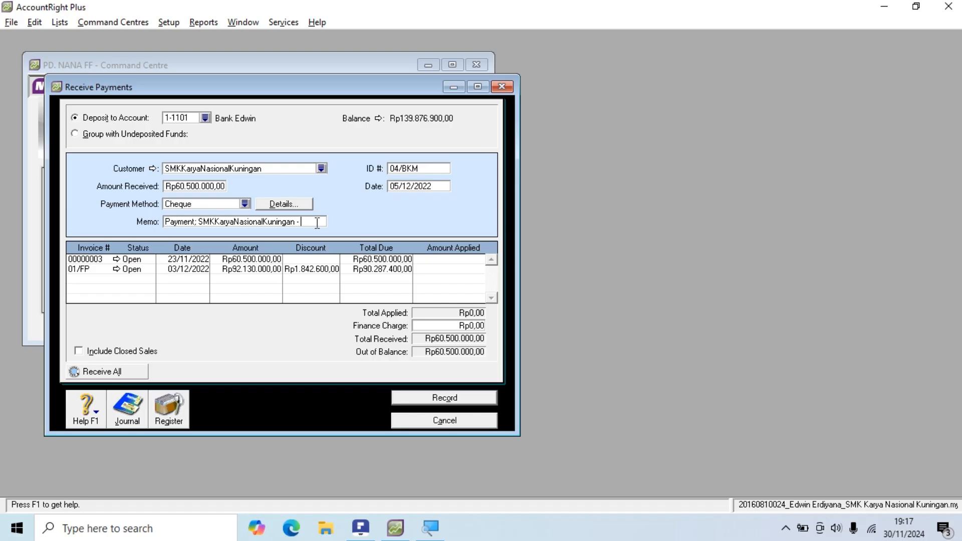
{"action": "type", "text": "- 23 Nov 202"}
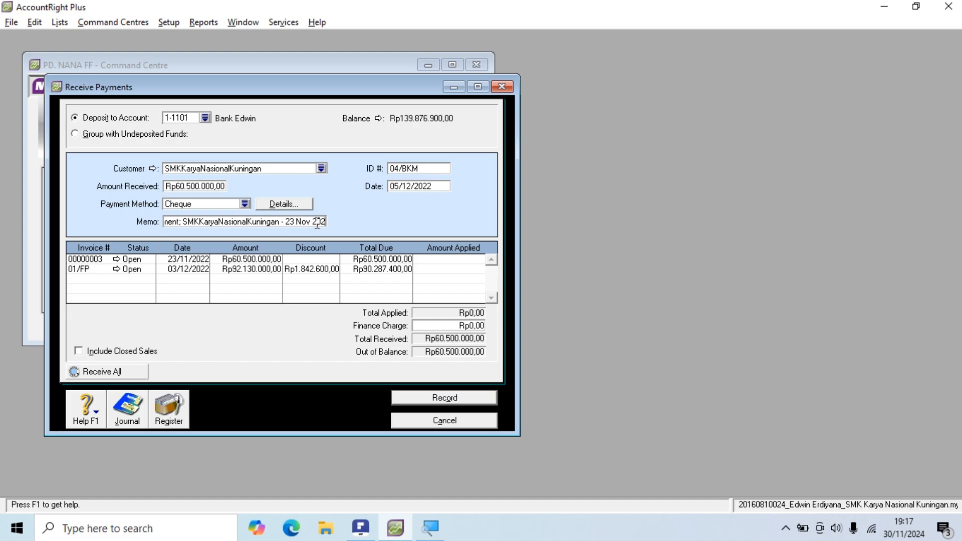
{"action": "type", "text": "2"}
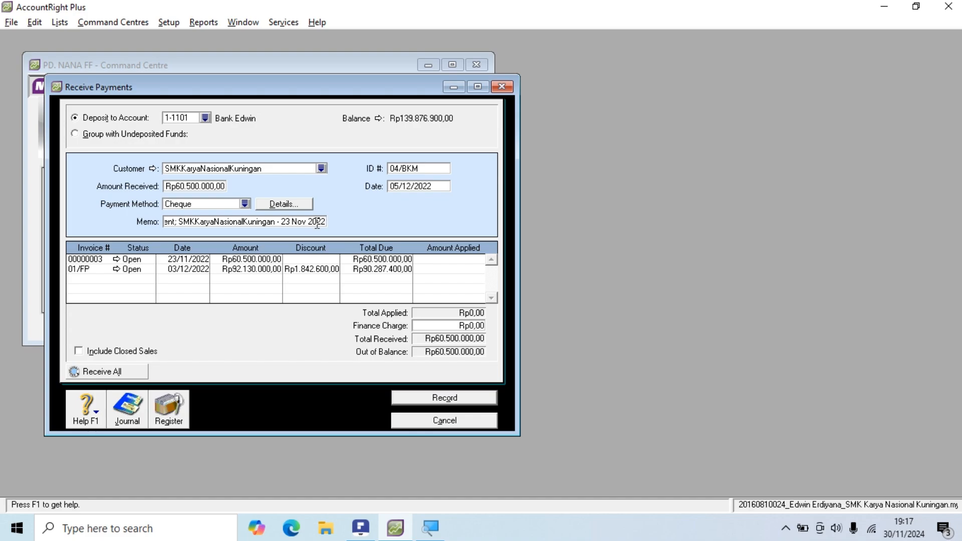
Step: Recheck the voucher, apply Rp60.500.000,00 to the 23/11/2022 invoice and record the payment
{"action": "key", "text": "alt+Tab"}
{"action": "key", "text": "alt+Tab"}
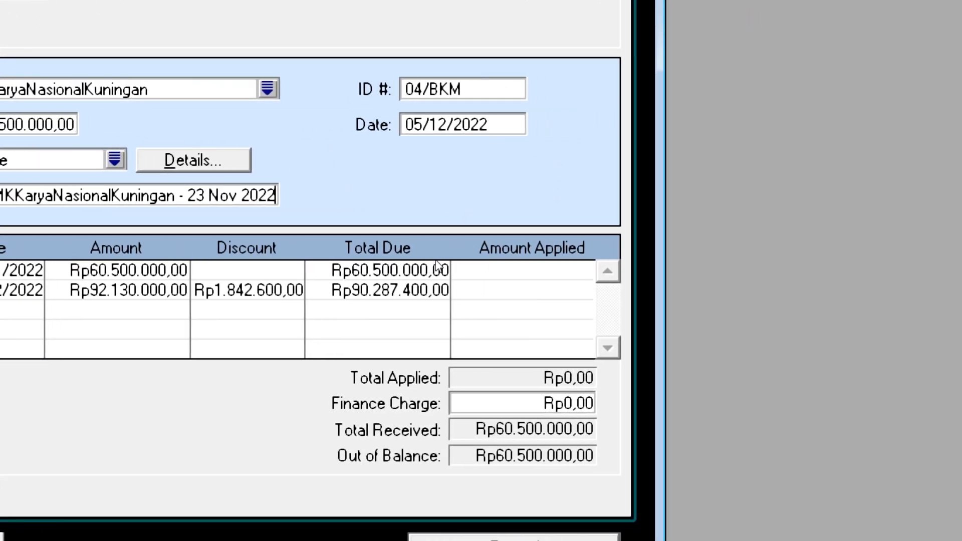
{"action": "left_click", "coordinate": [446, 266]}
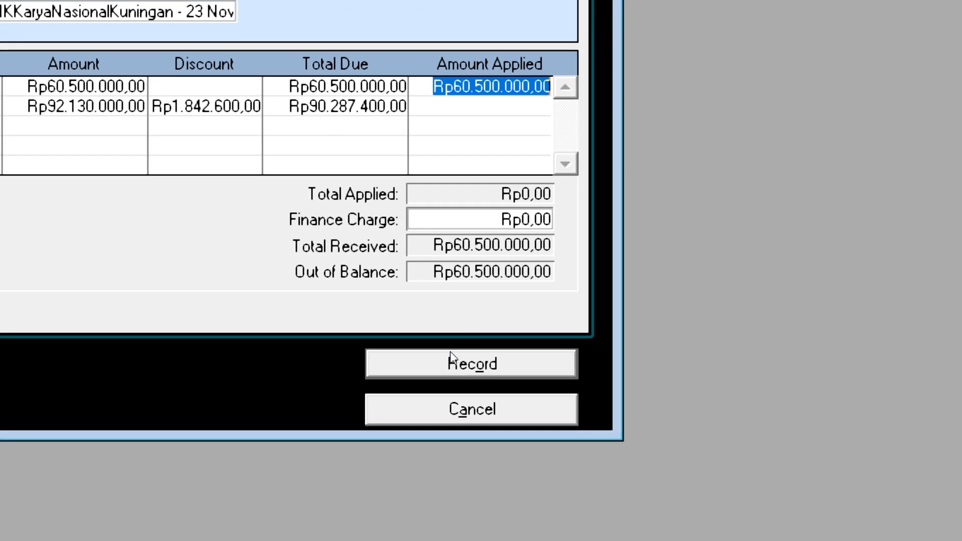
{"action": "key", "text": "Tab"}
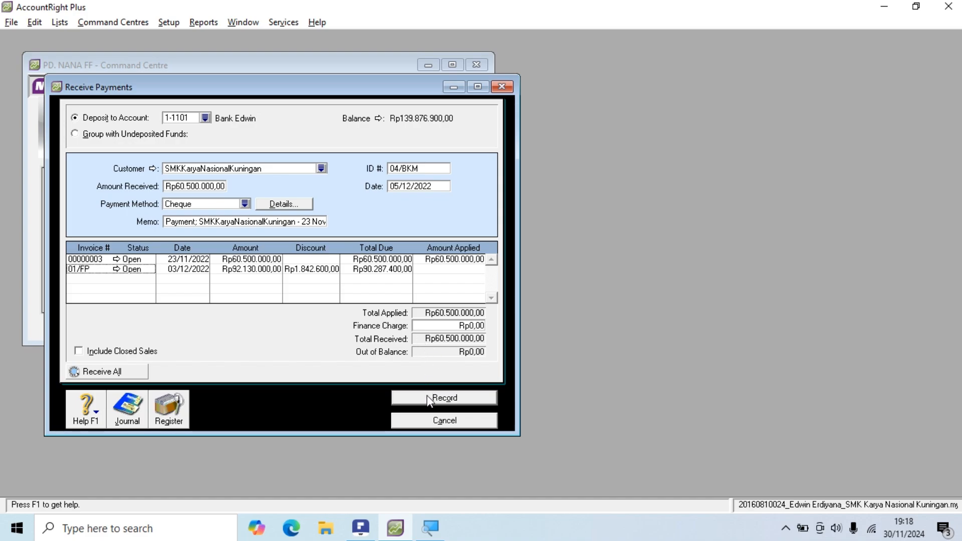
{"action": "left_click", "coordinate": [440, 398]}
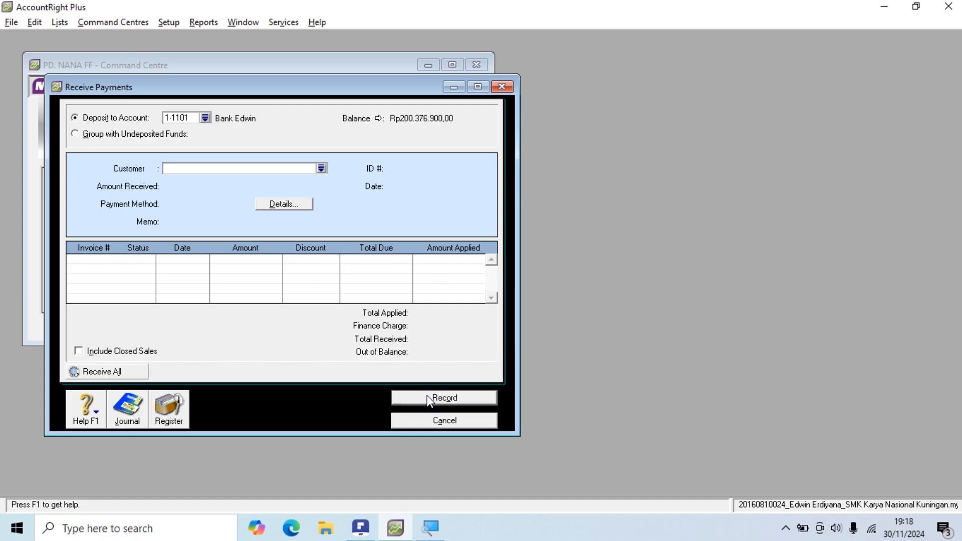
Step: Move on to Dokumen-11 in the PDF and examine the cash note's buyer, number, date, items, tax and total
{"action": "key", "text": "alt+Tab"}
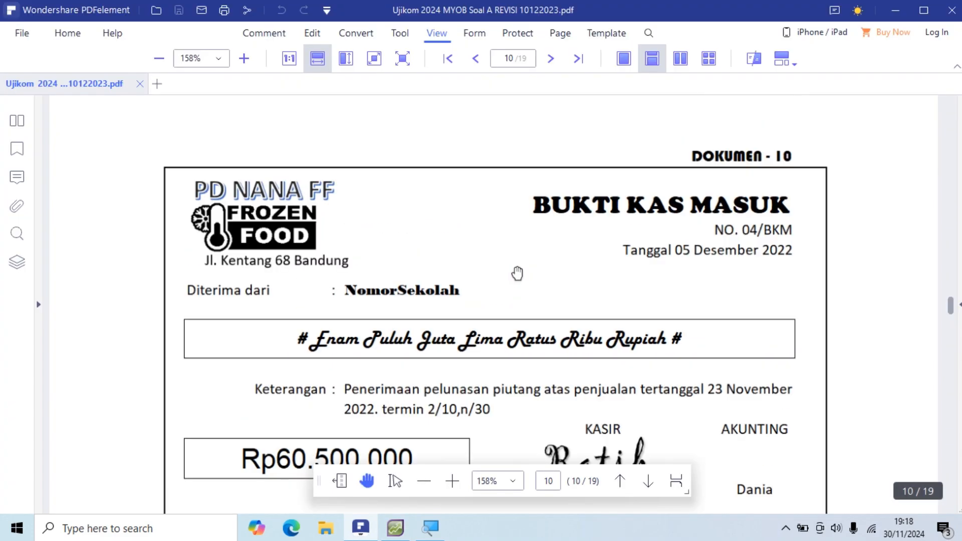
{"action": "scroll", "coordinate": [517, 273], "scroll_direction": "down", "scroll_amount": 8}
{"action": "scroll", "coordinate": [517, 273], "scroll_direction": "up", "scroll_amount": 3}
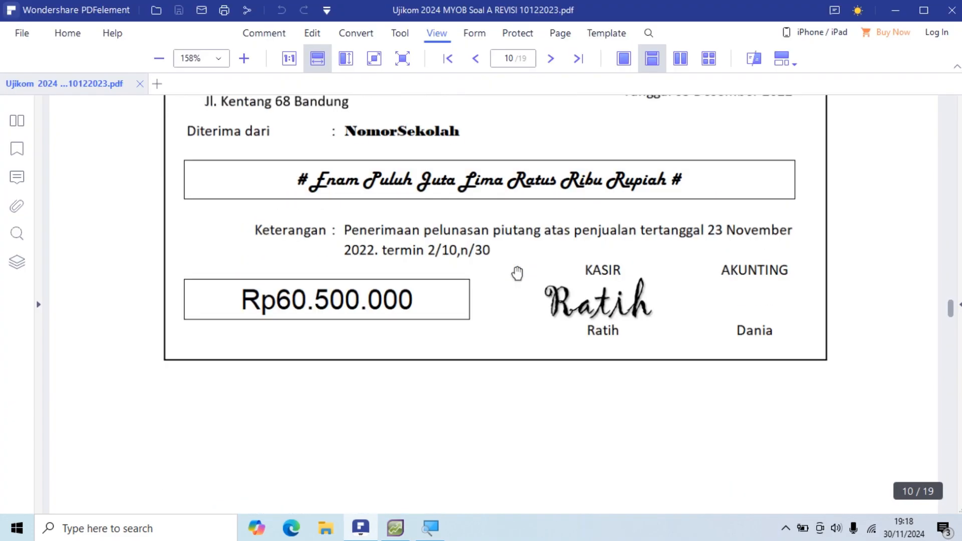
{"action": "scroll", "coordinate": [517, 273], "scroll_direction": "down", "scroll_amount": 10}
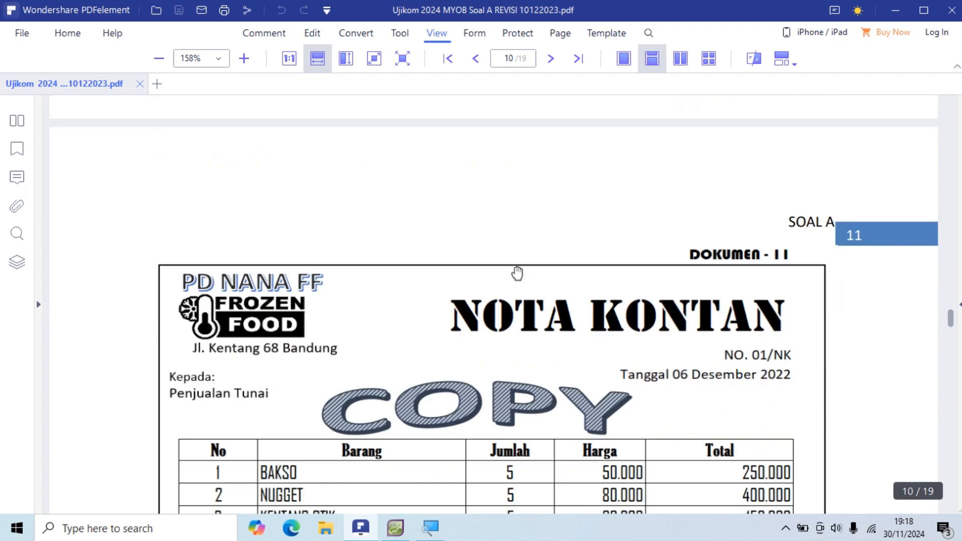
{"action": "scroll", "coordinate": [517, 273], "scroll_direction": "down", "scroll_amount": 3}
{"action": "scroll", "coordinate": [517, 273], "scroll_direction": "down", "scroll_amount": 1}
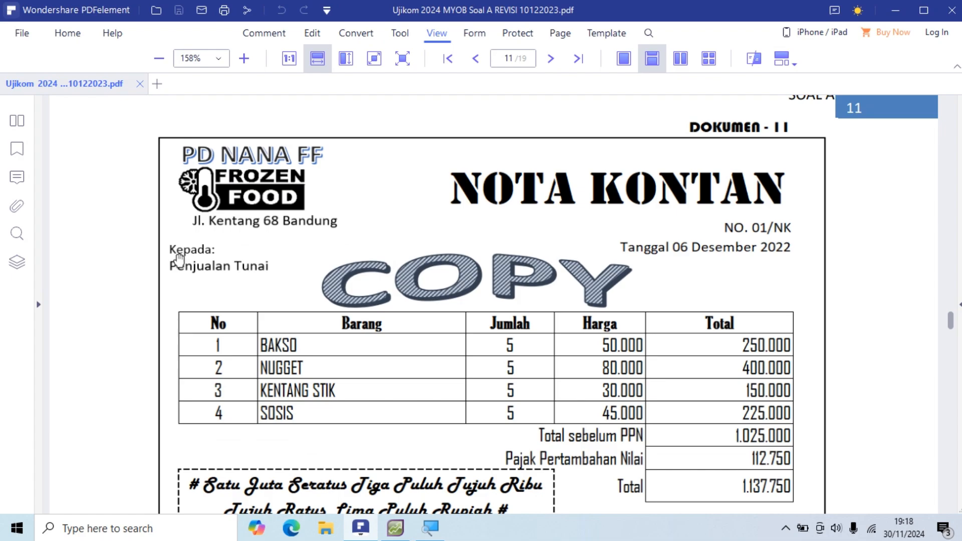
{"action": "scroll", "coordinate": [677, 303], "scroll_direction": "down", "scroll_amount": 4}
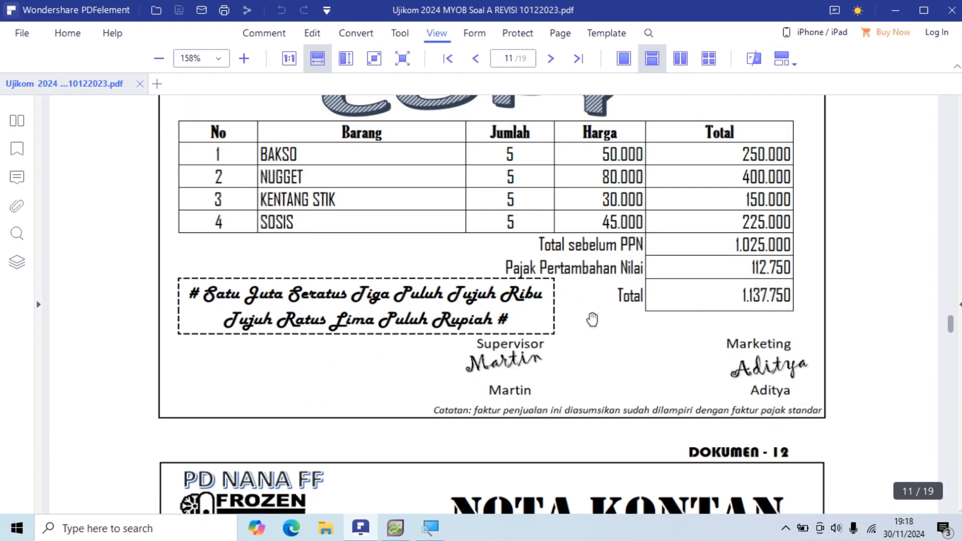
{"action": "scroll", "coordinate": [592, 320], "scroll_direction": "up", "scroll_amount": 3}
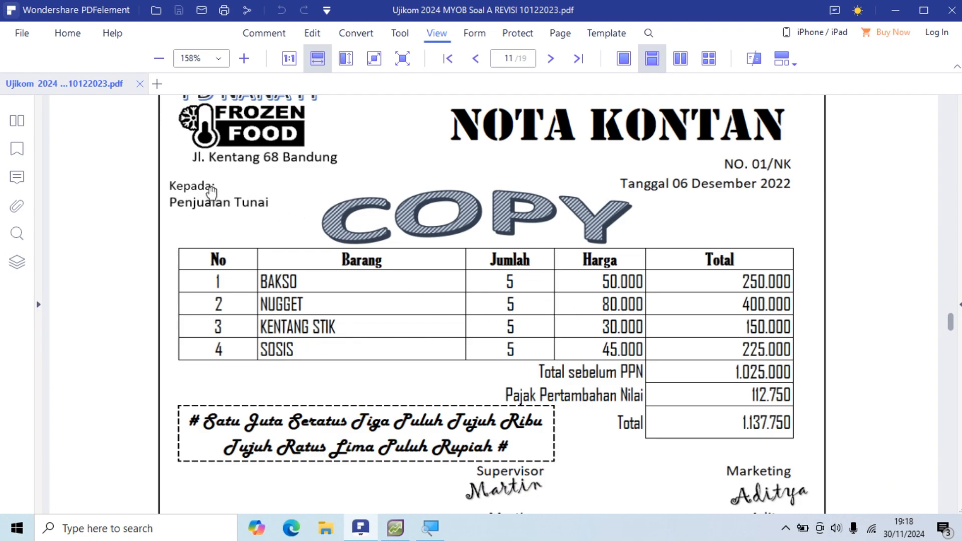
{"action": "scroll", "coordinate": [469, 215], "scroll_direction": "up", "scroll_amount": 2}
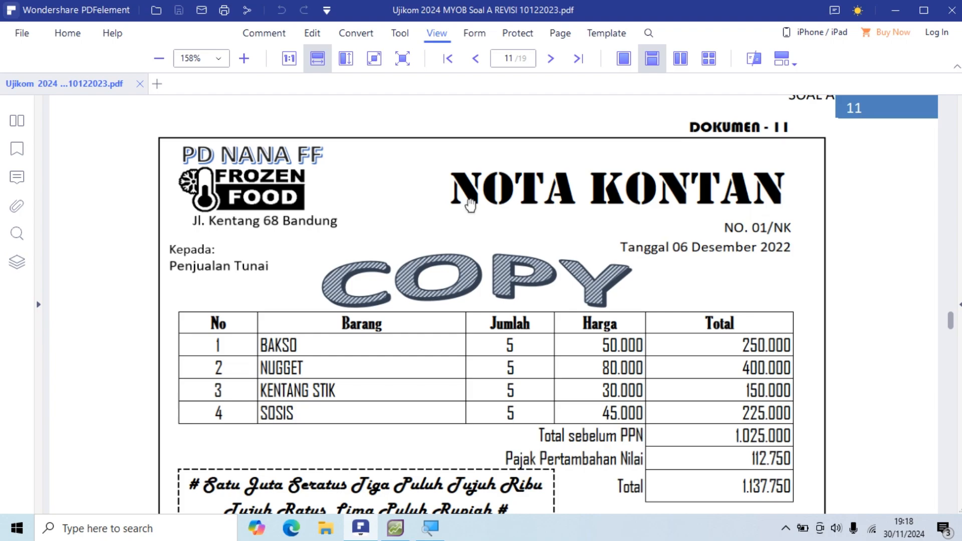
{"action": "scroll", "coordinate": [469, 205], "scroll_direction": "down", "scroll_amount": 1}
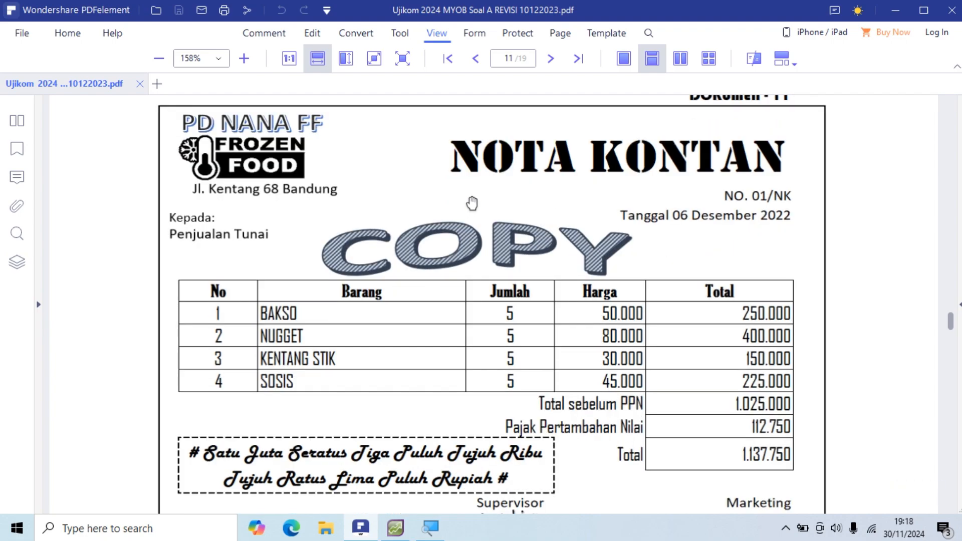
Step: Return to AccountRight Plus, close Receive Payments and start a new item sale for customer Penjualan Tunai
{"action": "key", "text": "alt+Tab"}
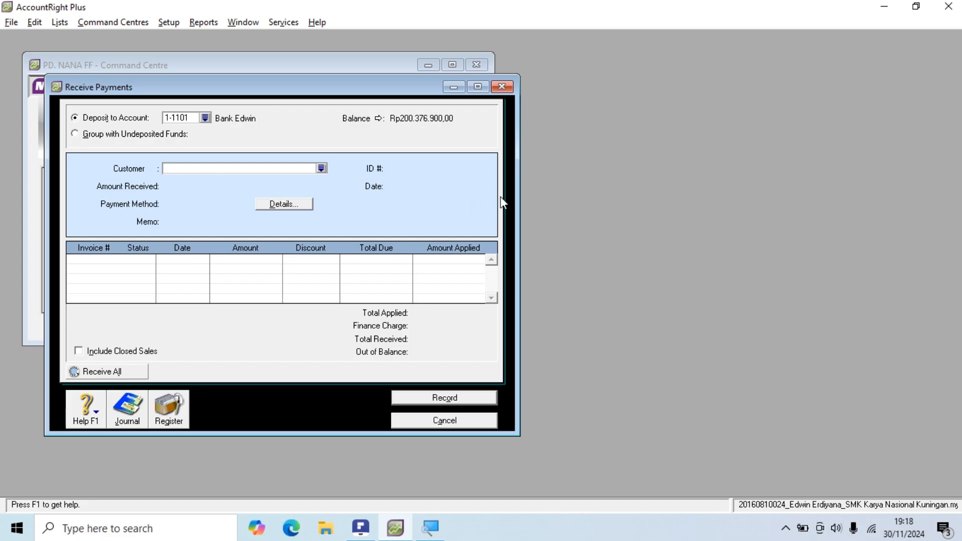
{"action": "left_click", "coordinate": [443, 420]}
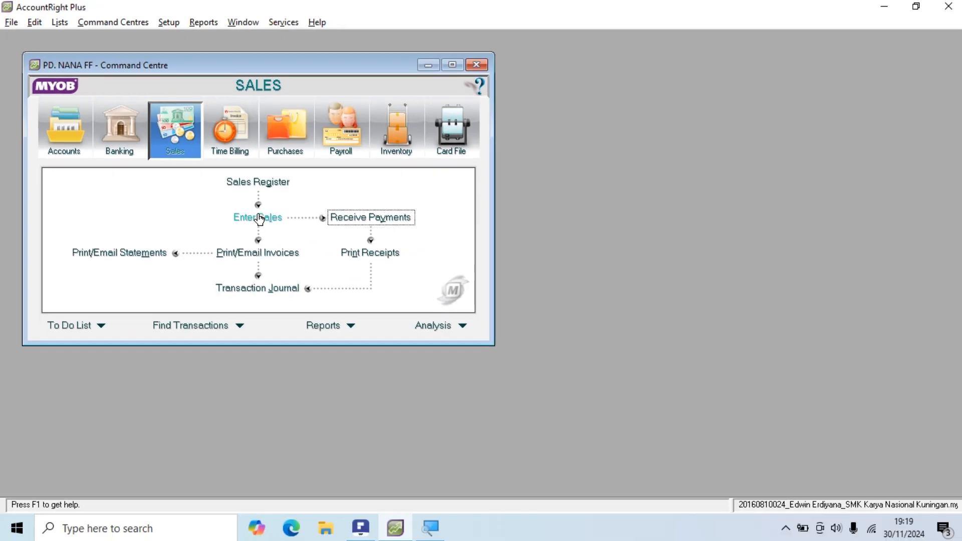
{"action": "left_click", "coordinate": [259, 219]}
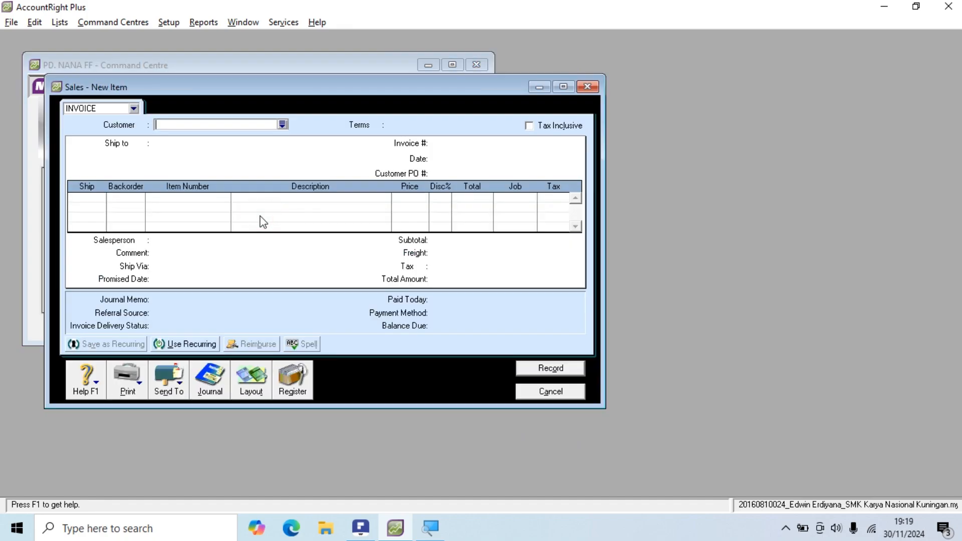
{"action": "left_click", "coordinate": [283, 124]}
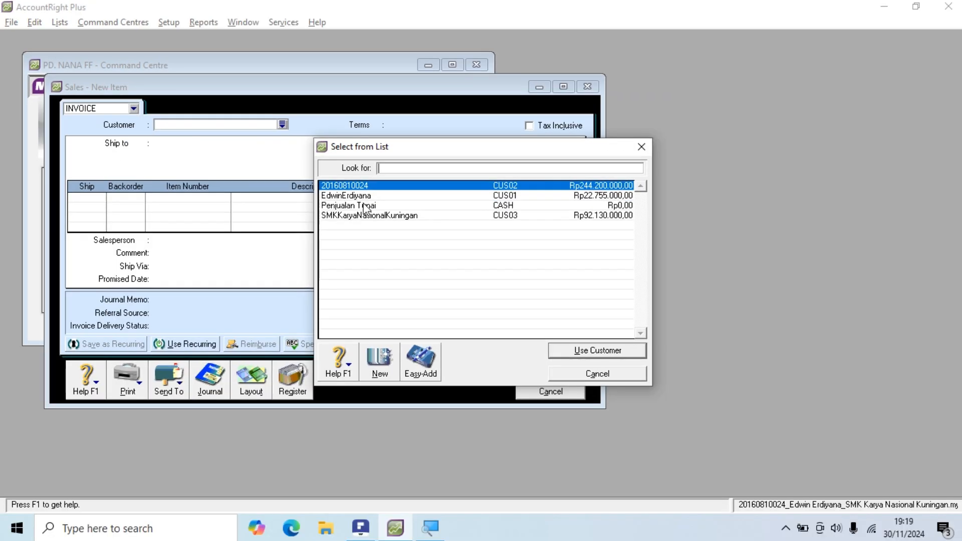
{"action": "left_click", "coordinate": [365, 208]}
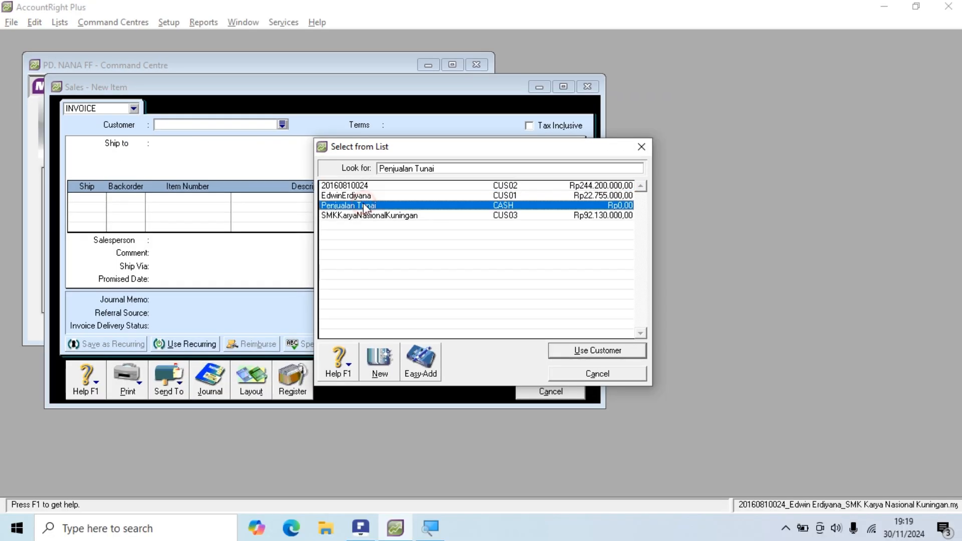
{"action": "left_click", "coordinate": [583, 351]}
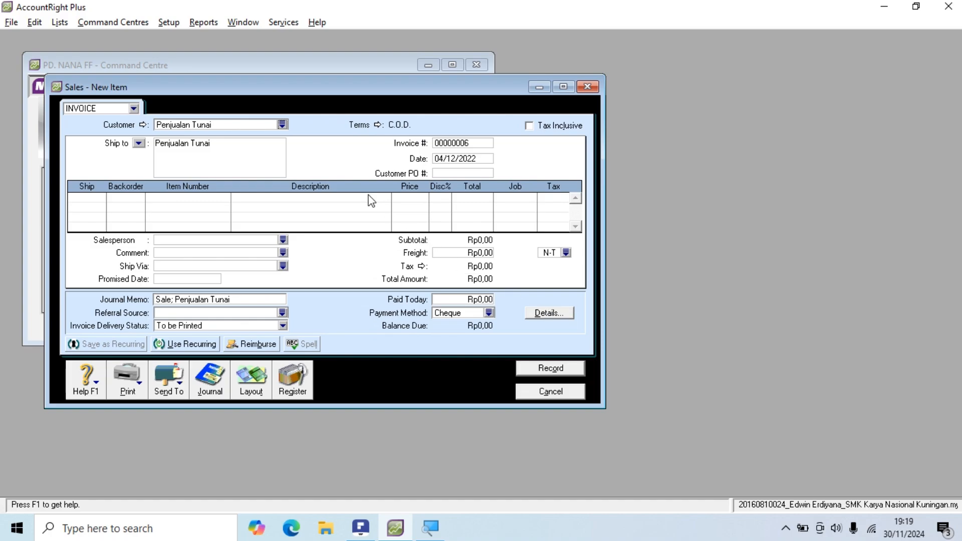
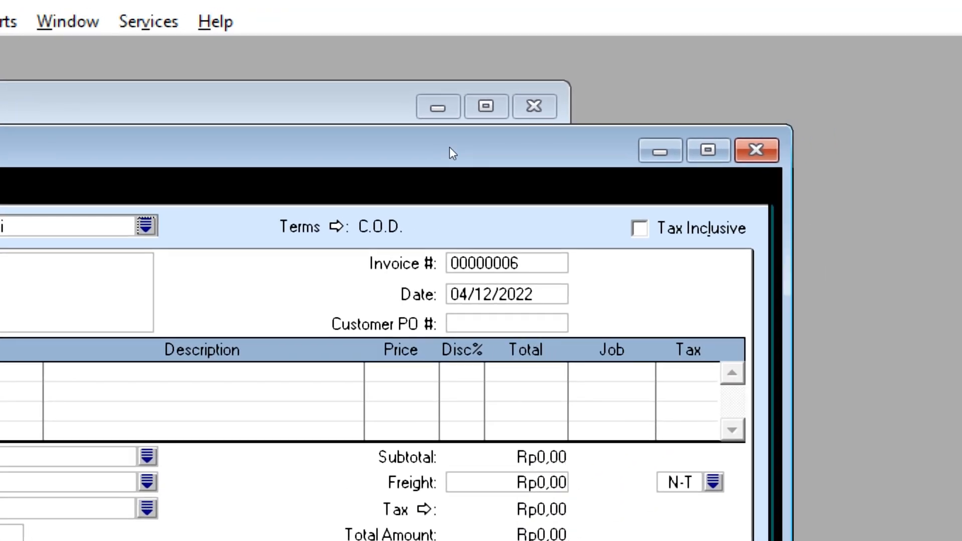
Step: Check the note number on Dokumen-11 in the PDF and set the sale's invoice number to 01/NK
{"action": "key", "text": "Tab"}
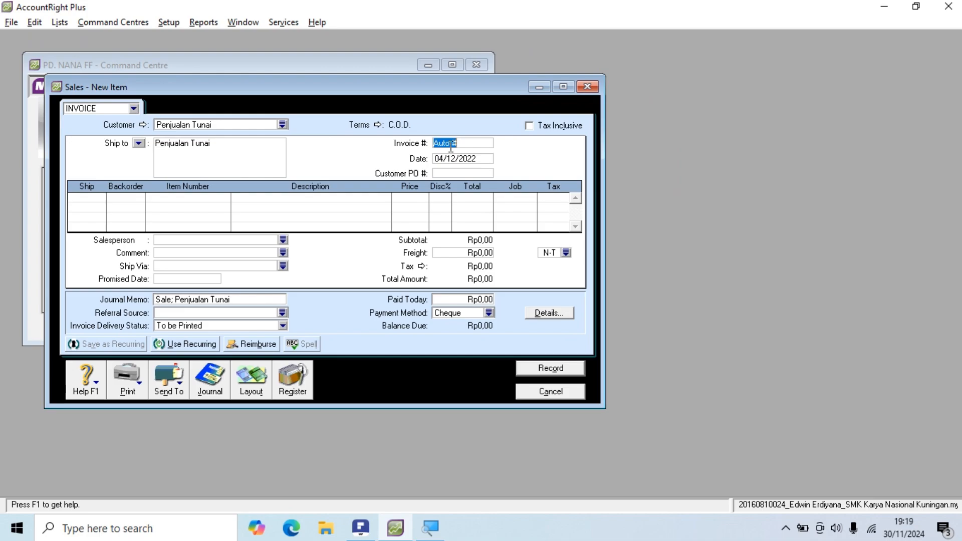
{"action": "key", "text": "alt+Tab"}
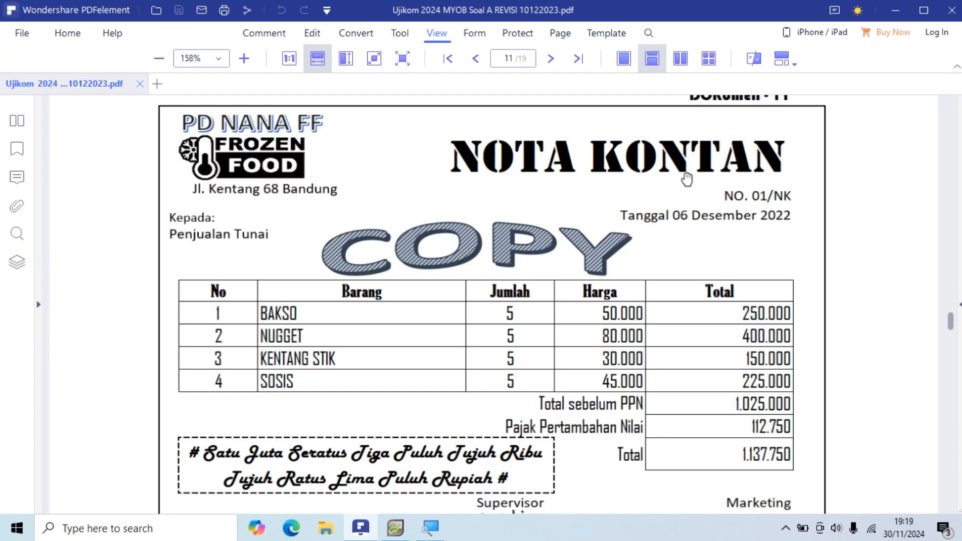
{"action": "key", "text": "alt+Tab"}
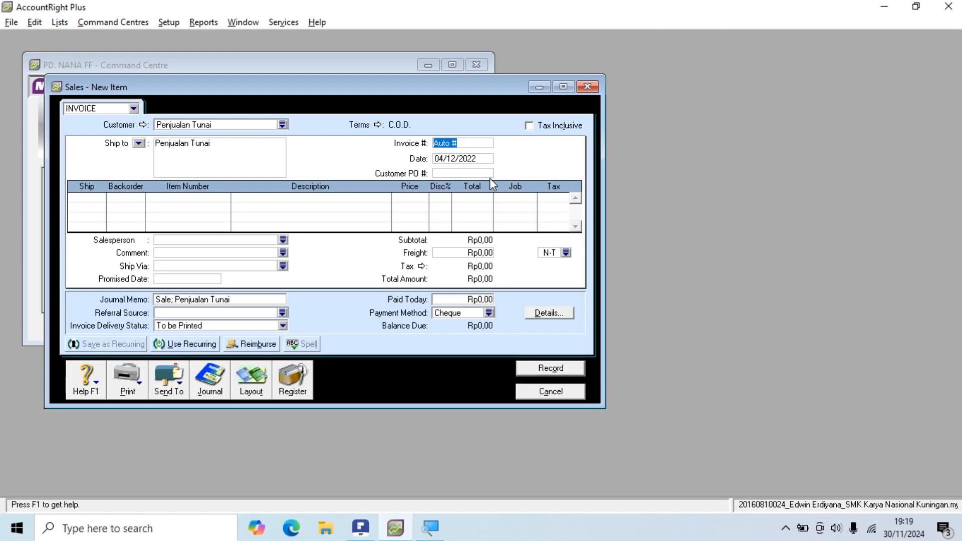
{"action": "type", "text": "01/NK"}
{"action": "key", "text": "Tab"}
Step: Check the date on the cash note and set the sale's date to 06/12/2022
{"action": "key", "text": "alt+Tab"}
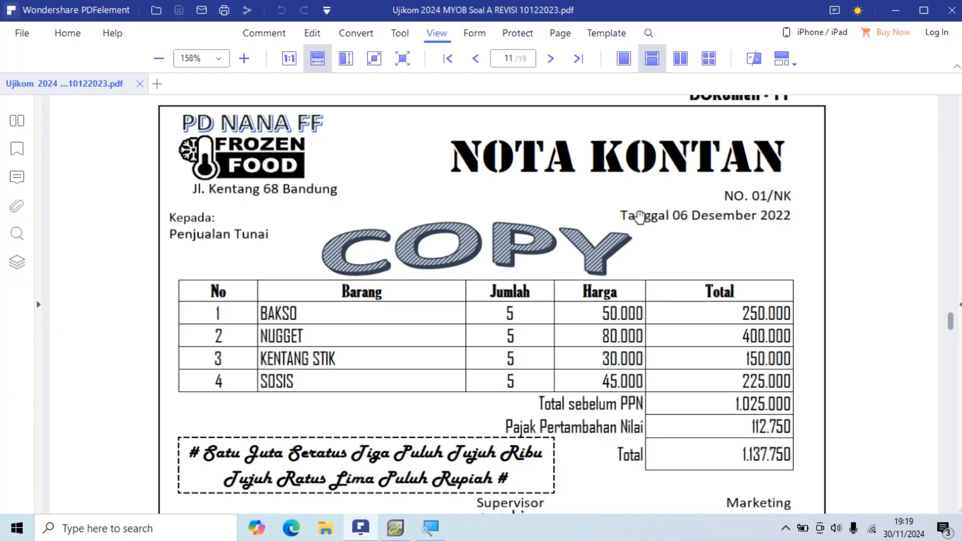
{"action": "key", "text": "alt+Tab"}
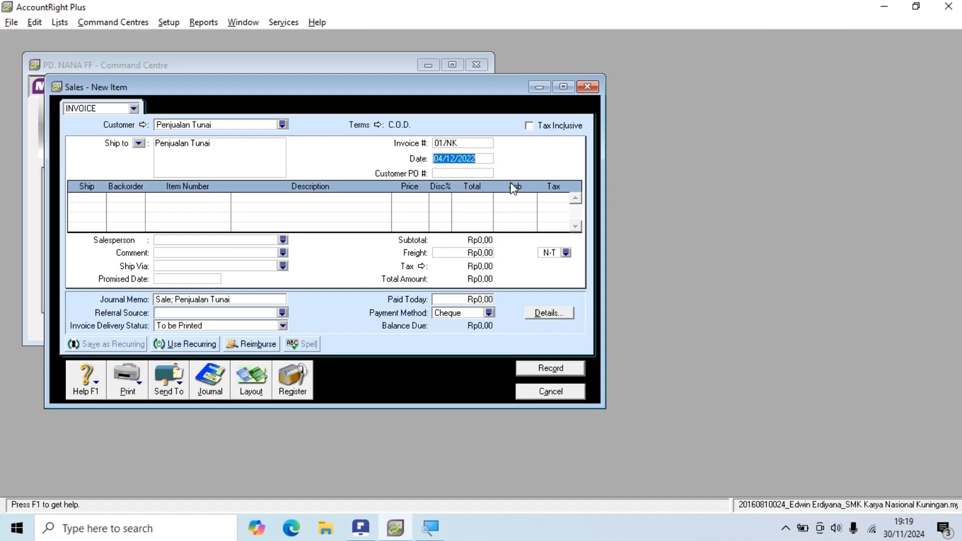
{"action": "key", "text": "alt+Tab"}
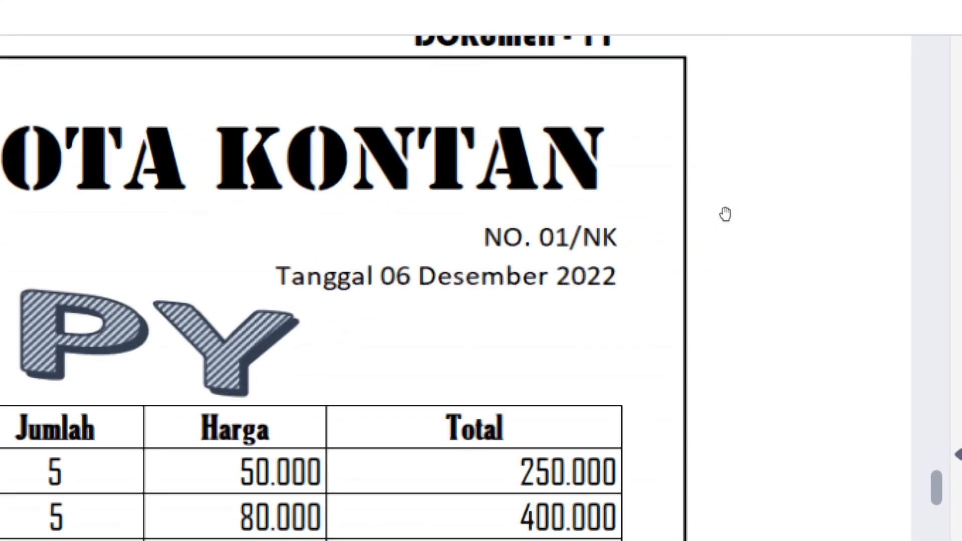
{"action": "key", "text": "alt+Tab"}
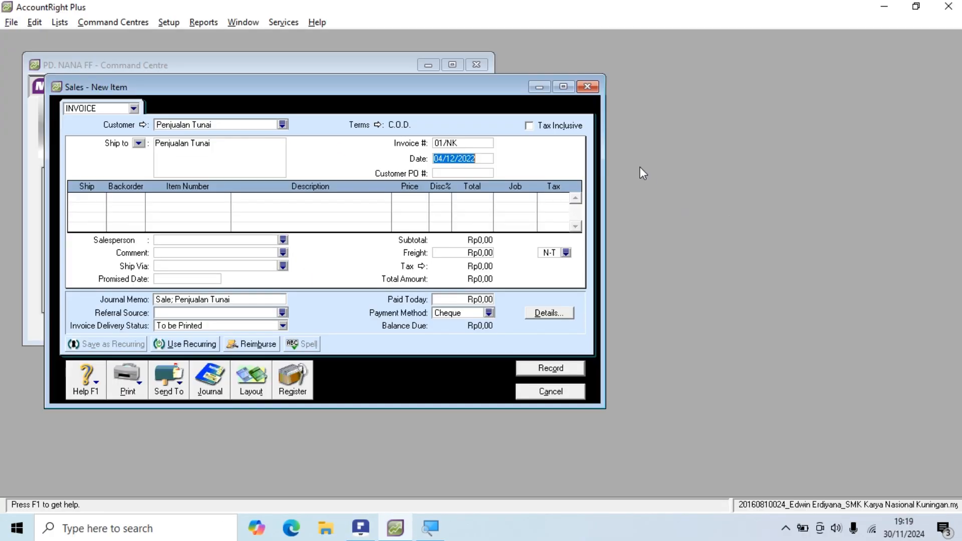
{"action": "left_click", "coordinate": [443, 159]}
{"action": "key", "text": "BackSpace"}
{"action": "type", "text": "6"}
{"action": "key", "text": "Tab"}
Step: Consult the cash note's item list and enter 5 units of item BS BAKSO on the first invoice line
{"action": "key", "text": "alt+Tab"}
{"action": "key", "text": "alt+Tab"}
{"action": "key", "text": "alt+Tab"}
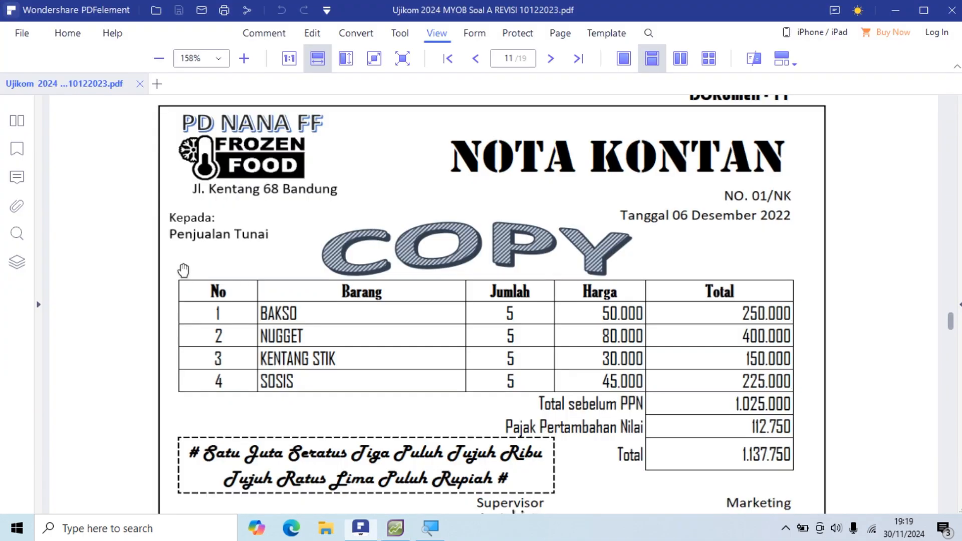
{"action": "key", "text": "alt+Tab"}
{"action": "left_click", "coordinate": [83, 199]}
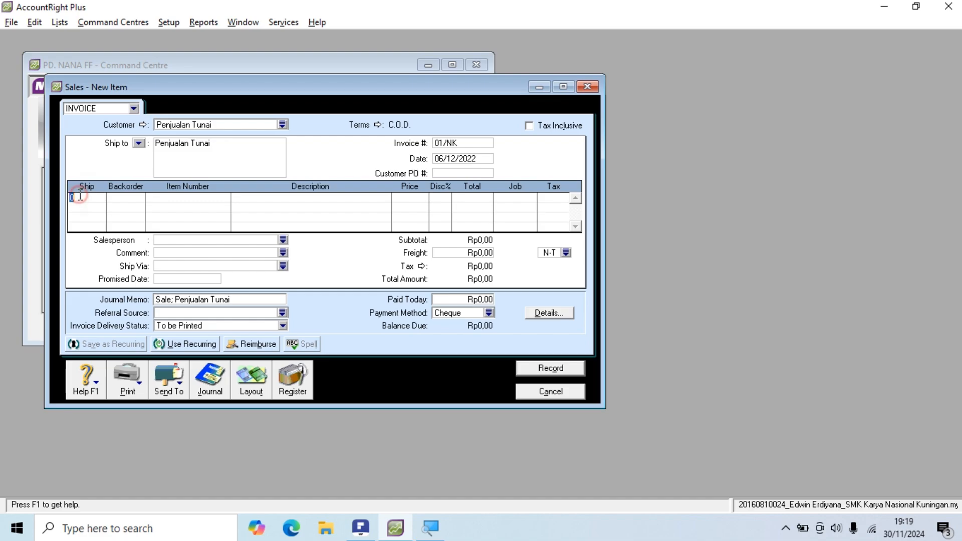
{"action": "type", "text": "5"}
{"action": "key", "text": "Tab"}
{"action": "key", "text": "Tab"}
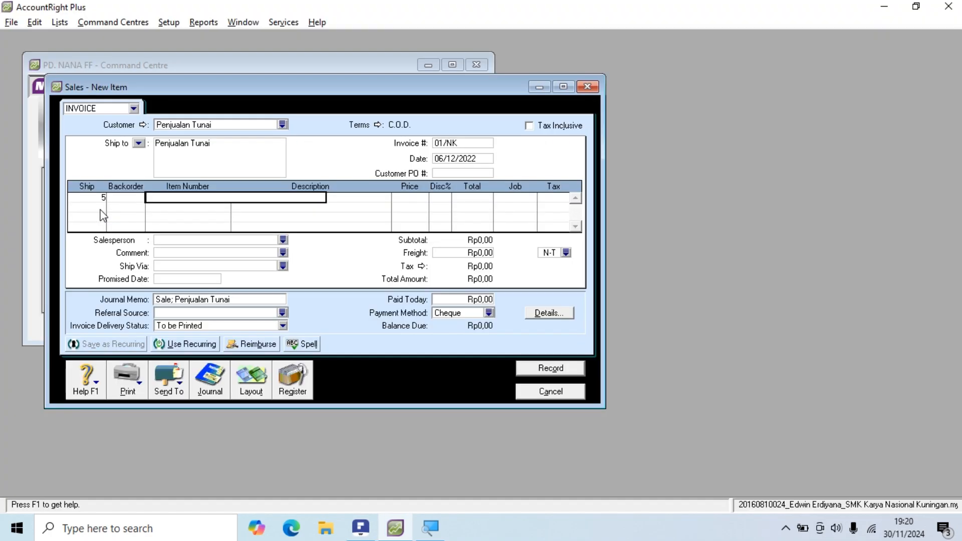
{"action": "key", "text": "Tab"}
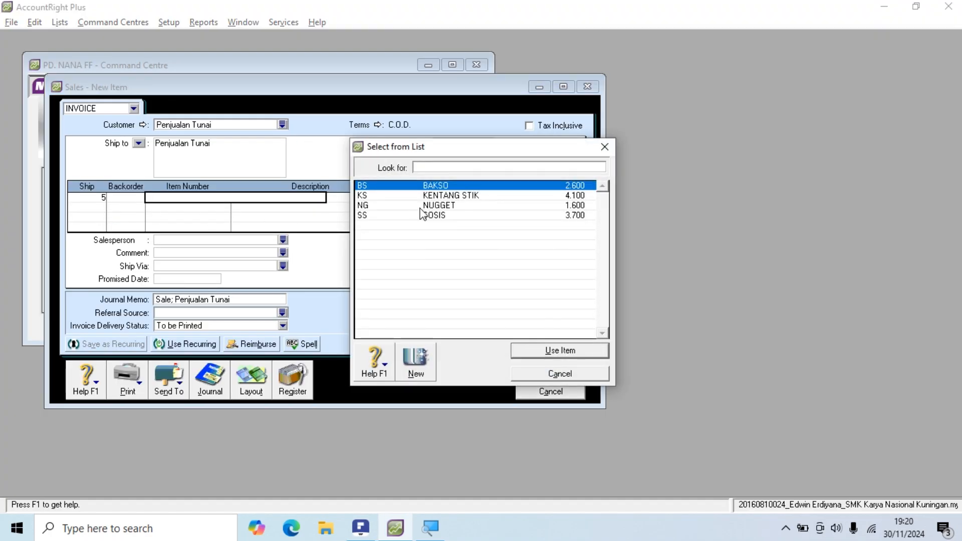
{"action": "left_click", "coordinate": [545, 350]}
Step: Accept the BAKSO line's default description, price, discount, total, job and tax code, and advance to the second line
{"action": "key", "text": "Tab"}
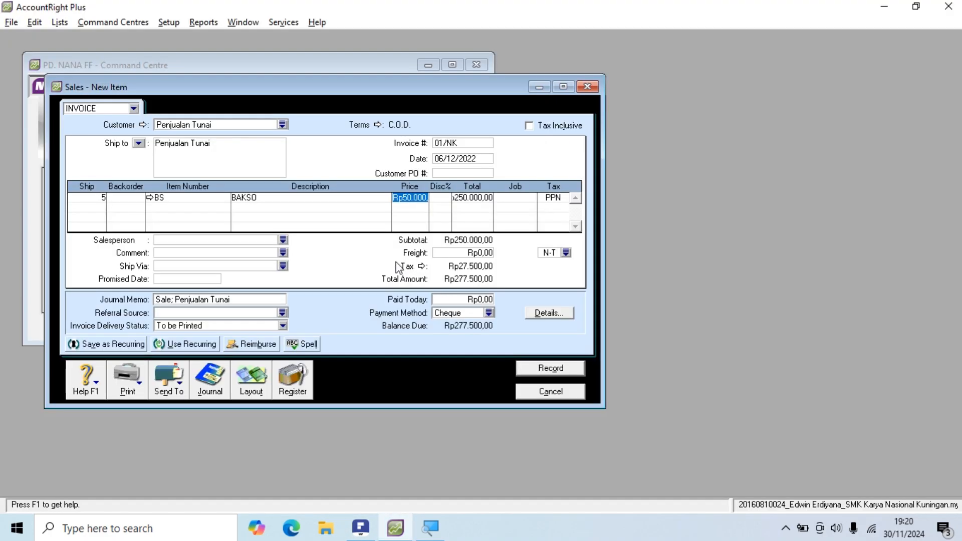
{"action": "key", "text": "Tab"}
{"action": "key", "text": "Tab"}
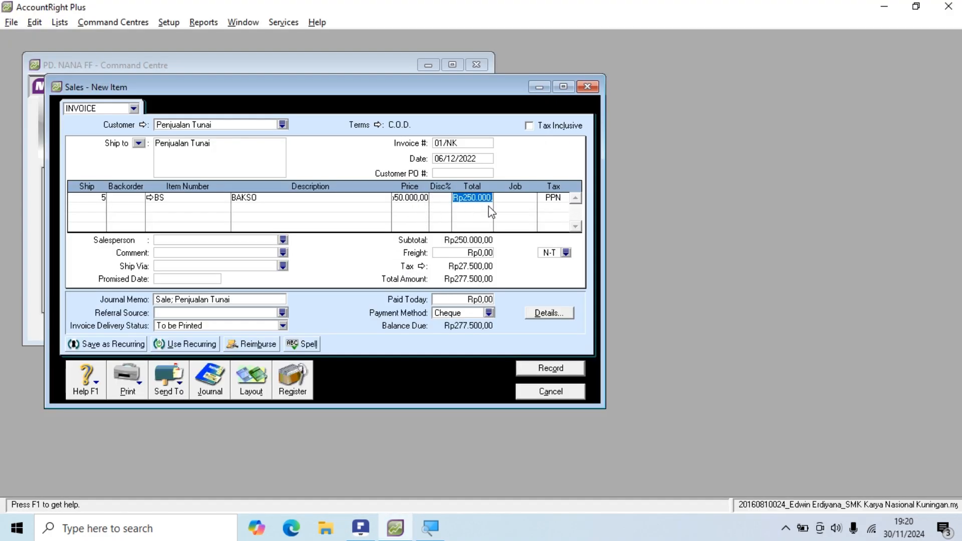
{"action": "key", "text": "Tab"}
{"action": "key", "text": "Tab"}
{"action": "key", "text": "Tab"}
Step: Check the second item on the cash note and enter 5 units of item NG NUGGET on the second line
{"action": "key", "text": "alt+Tab"}
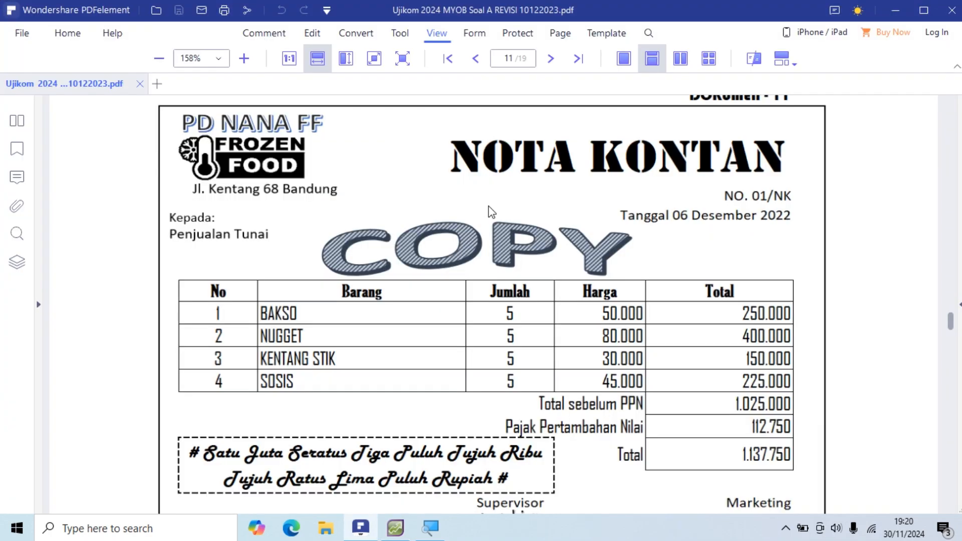
{"action": "key", "text": "alt+Tab"}
{"action": "type", "text": "5"}
{"action": "key", "text": "Tab"}
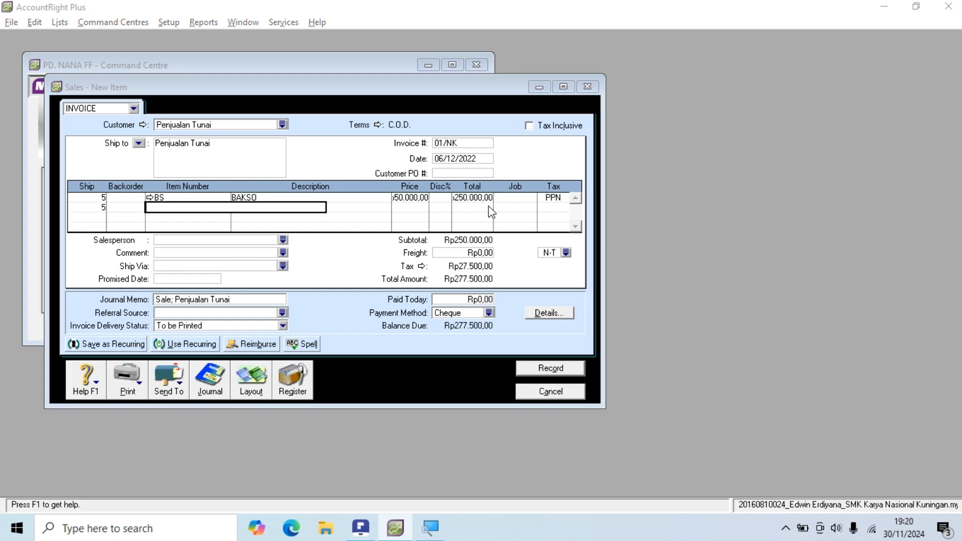
{"action": "left_click", "coordinate": [393, 206]}
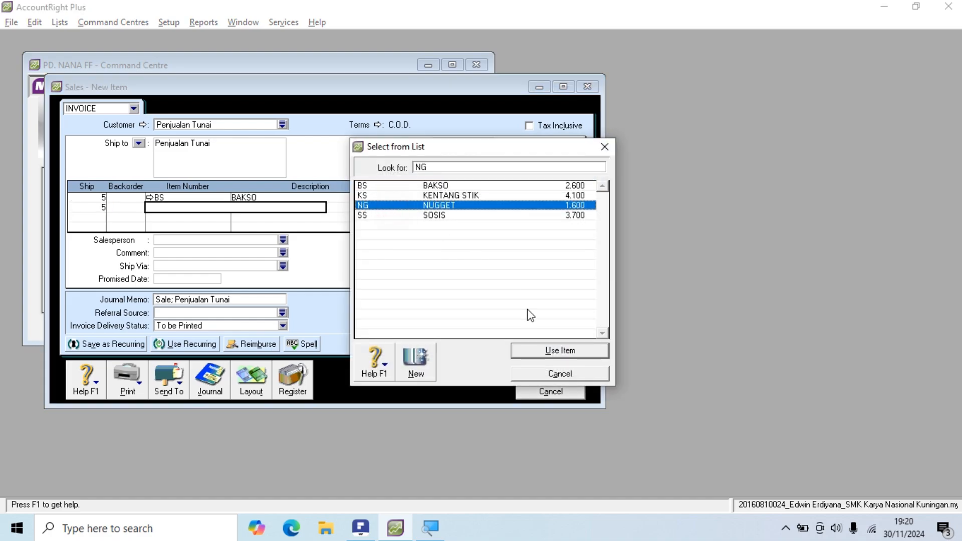
{"action": "left_click", "coordinate": [536, 349]}
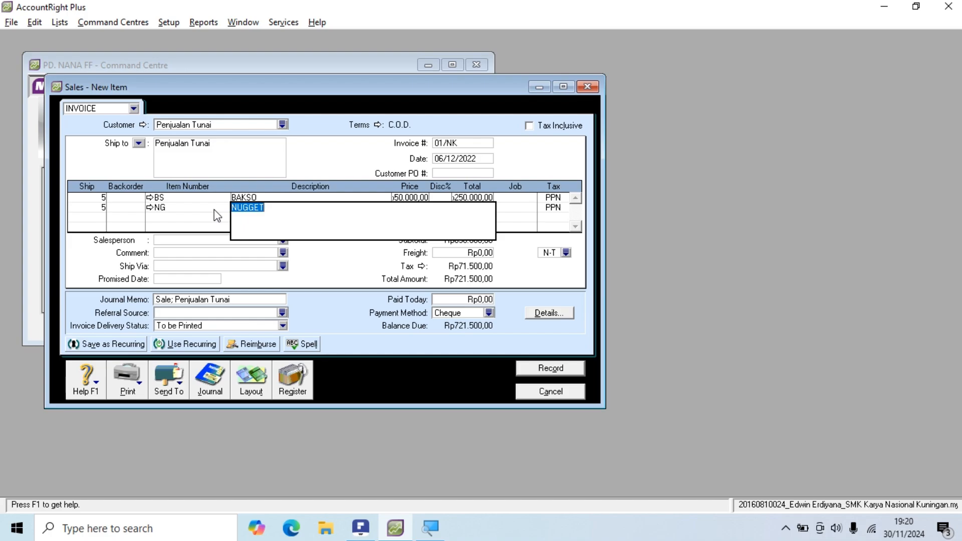
Step: Compare the NUGGET price with the cash note, accept the line's default values and advance to the third line
{"action": "key", "text": "Tab"}
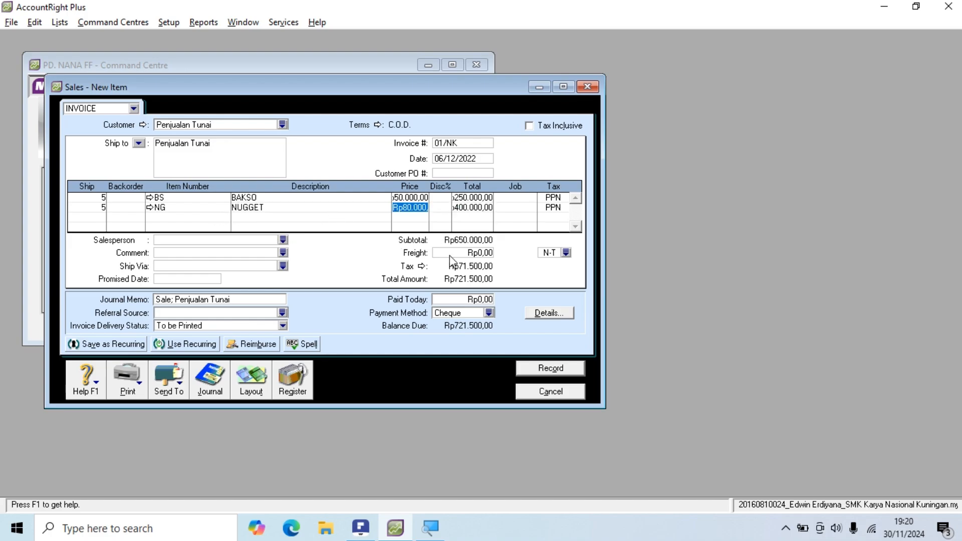
{"action": "key", "text": "alt+Tab"}
{"action": "key", "text": "alt+Tab"}
{"action": "key", "text": "Tab"}
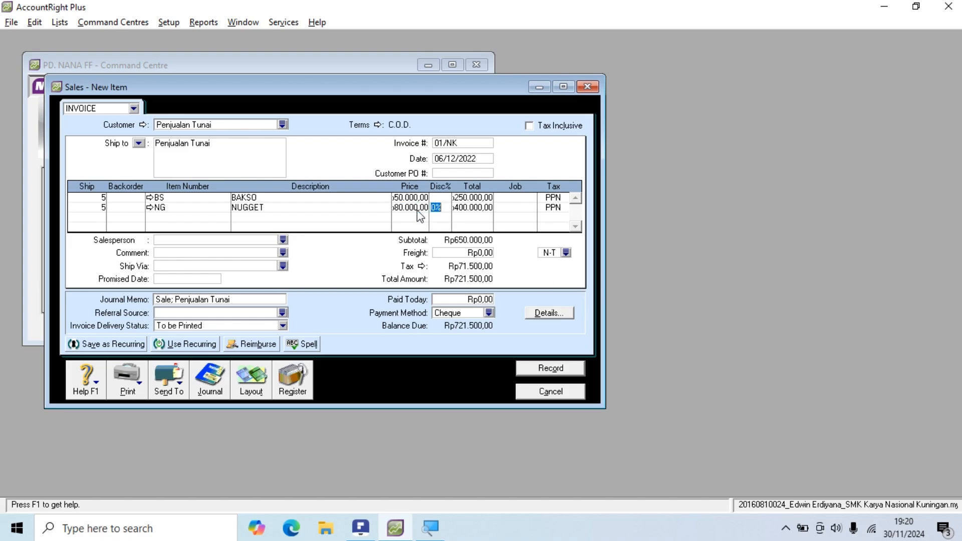
{"action": "key", "text": "Tab"}
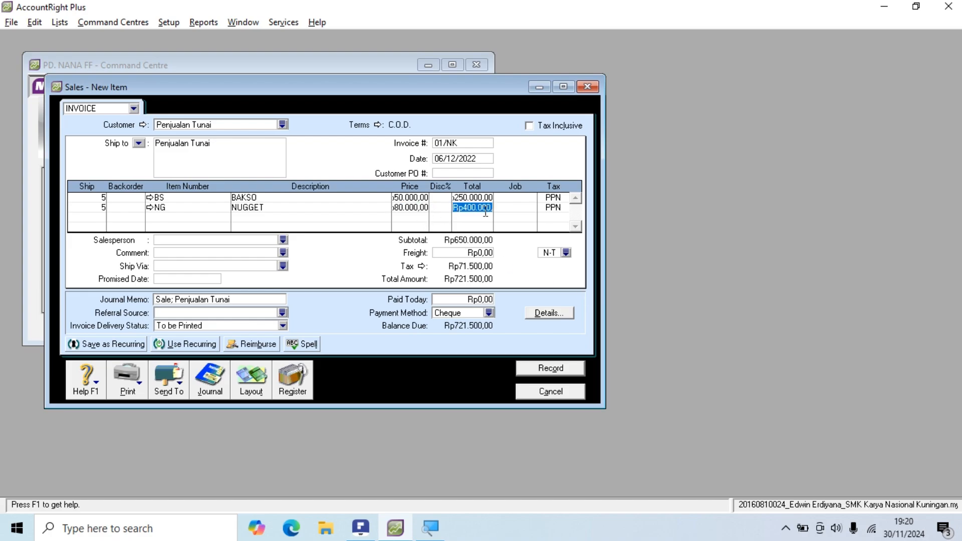
{"action": "key", "text": "Tab"}
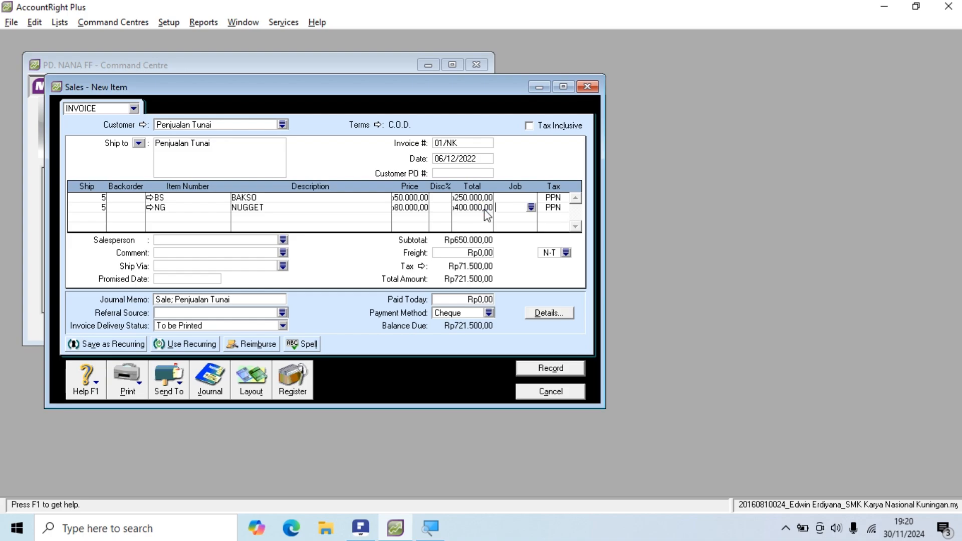
{"action": "key", "text": "Tab"}
{"action": "key", "text": "Tab"}
Step: Check the third item on the cash note and enter 5 units of item KS KENTANG STIK on the third line
{"action": "key", "text": "alt+Tab"}
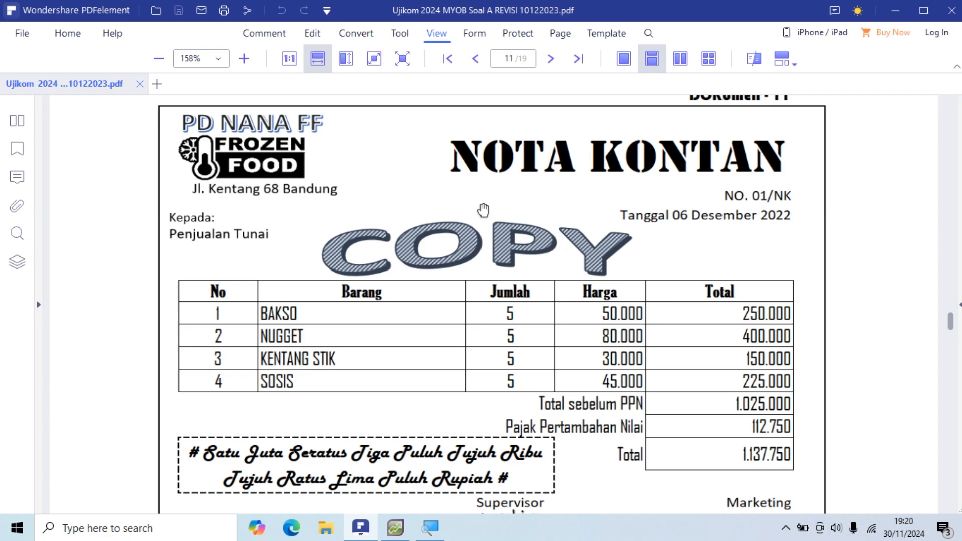
{"action": "key", "text": "alt+Tab"}
{"action": "type", "text": "5"}
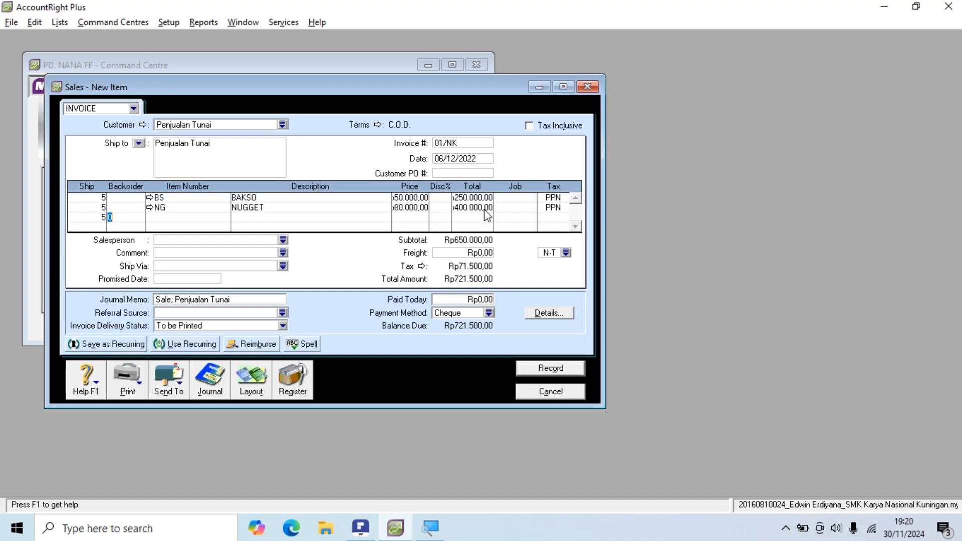
{"action": "key", "text": "Tab"}
{"action": "key", "text": "Tab"}
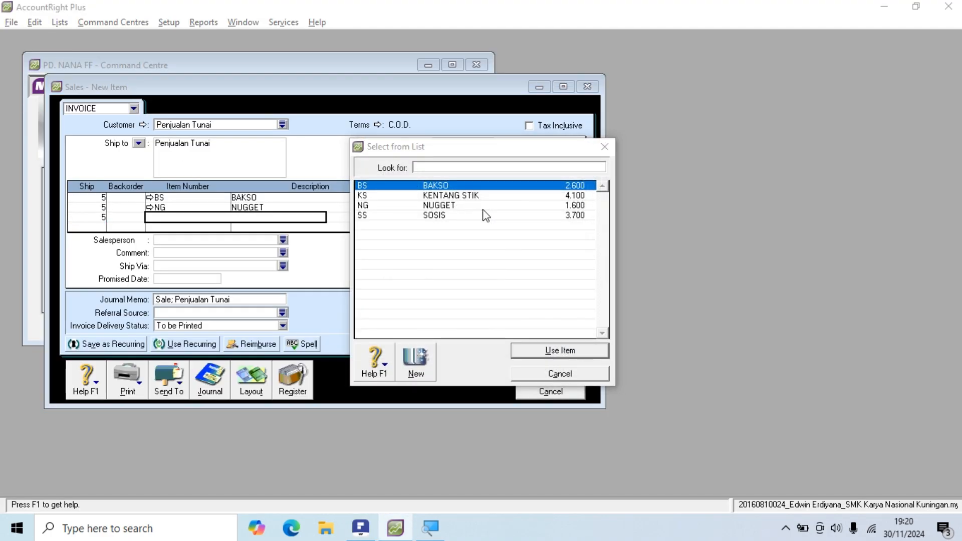
{"action": "key", "text": "alt+Tab"}
{"action": "key", "text": "alt+Tab"}
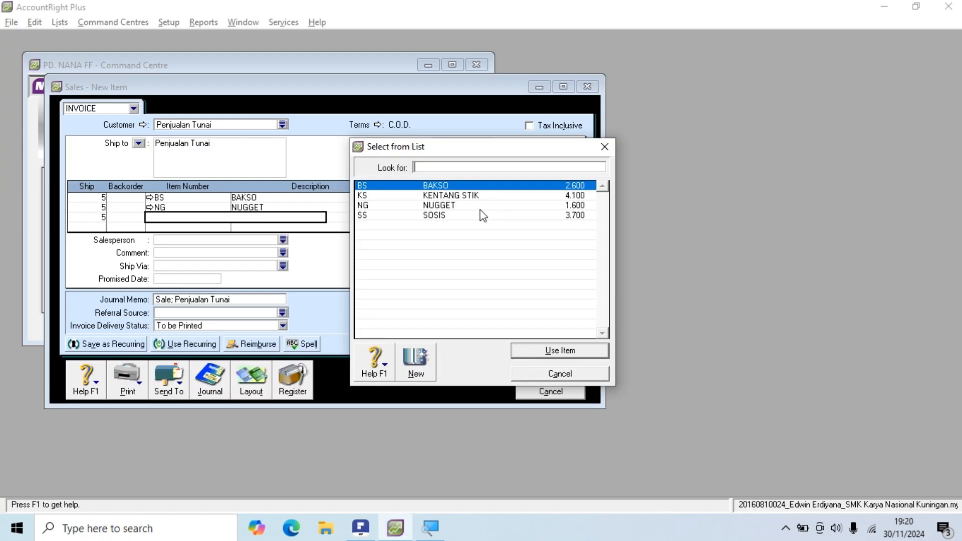
{"action": "type", "text": "KS"}
{"action": "left_click", "coordinate": [534, 347]}
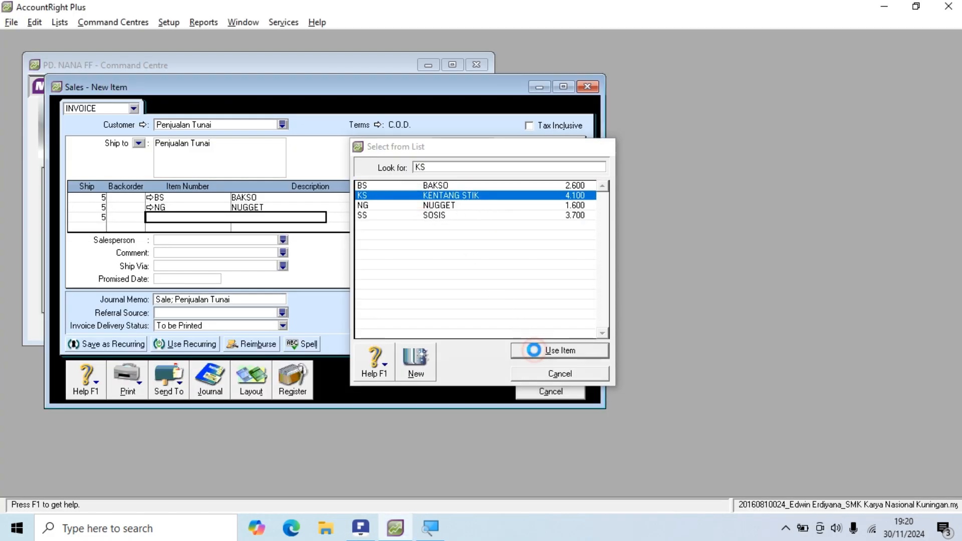
Step: Compare the KENTANG STIK price with the cash note and accept the line's default discount, total, job and tax code
{"action": "key", "text": "Tab"}
{"action": "key", "text": "alt+Tab"}
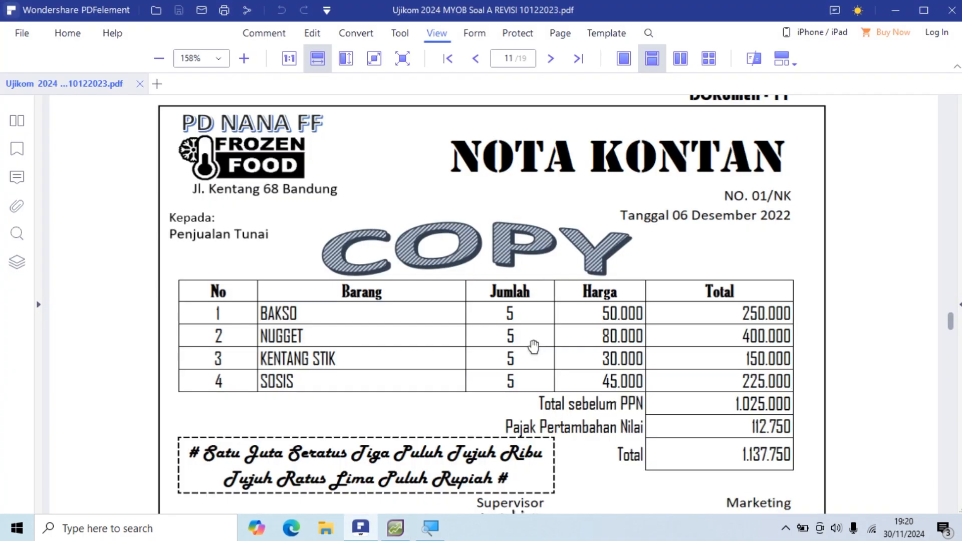
{"action": "key", "text": "alt+Tab"}
{"action": "key", "text": "Tab"}
{"action": "key", "text": "Tab"}
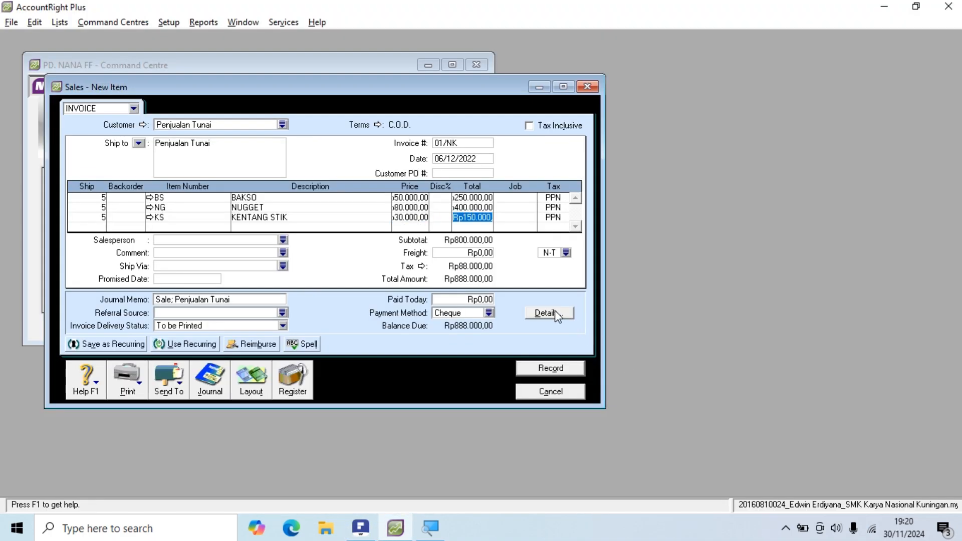
{"action": "key", "text": "Tab"}
{"action": "key", "text": "Tab"}
{"action": "key", "text": "Tab"}
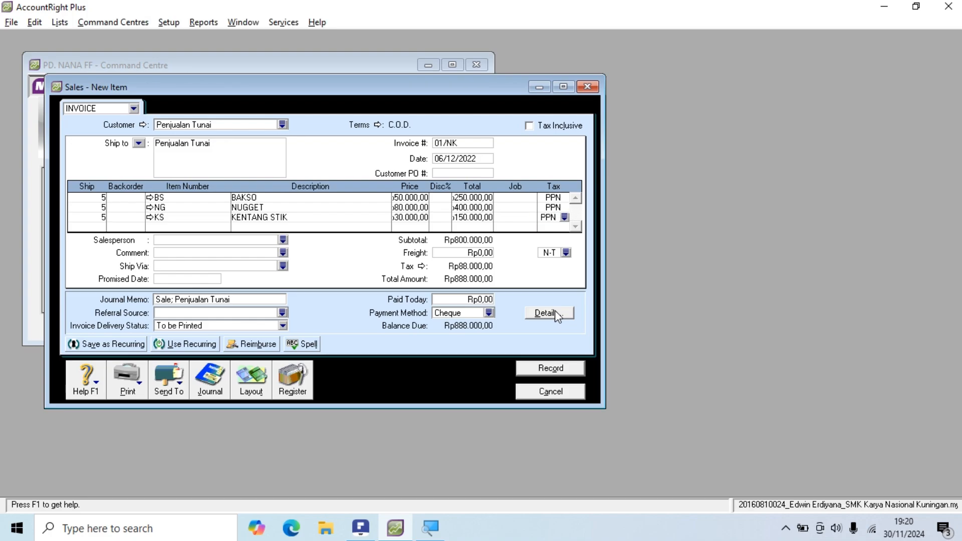
Step: Check the fourth item on the cash note and enter 5 units of item SS SOSIS on the fourth line
{"action": "key", "text": "alt+Tab"}
{"action": "key", "text": "alt+Tab"}
{"action": "type", "text": "5"}
{"action": "key", "text": "Tab"}
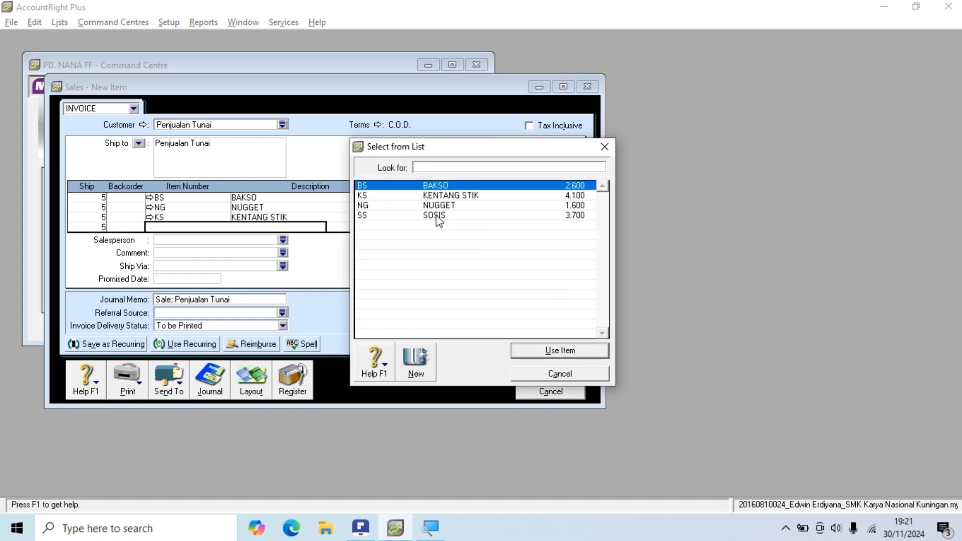
{"action": "left_click", "coordinate": [438, 216]}
{"action": "left_click", "coordinate": [534, 349]}
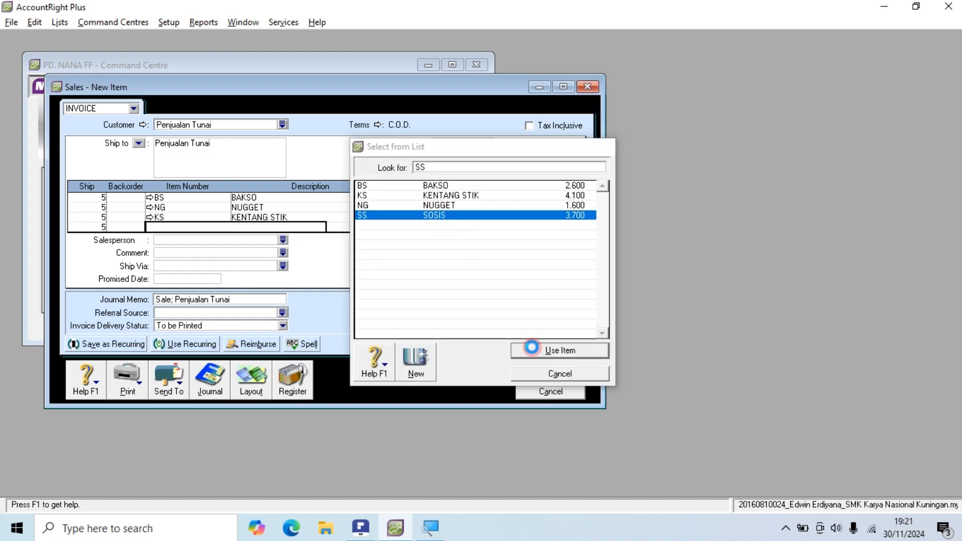
Step: Compare the SOSIS price and line total with the cash note and accept the line's default price and discount
{"action": "key", "text": "Tab"}
{"action": "key", "text": "alt+Tab"}
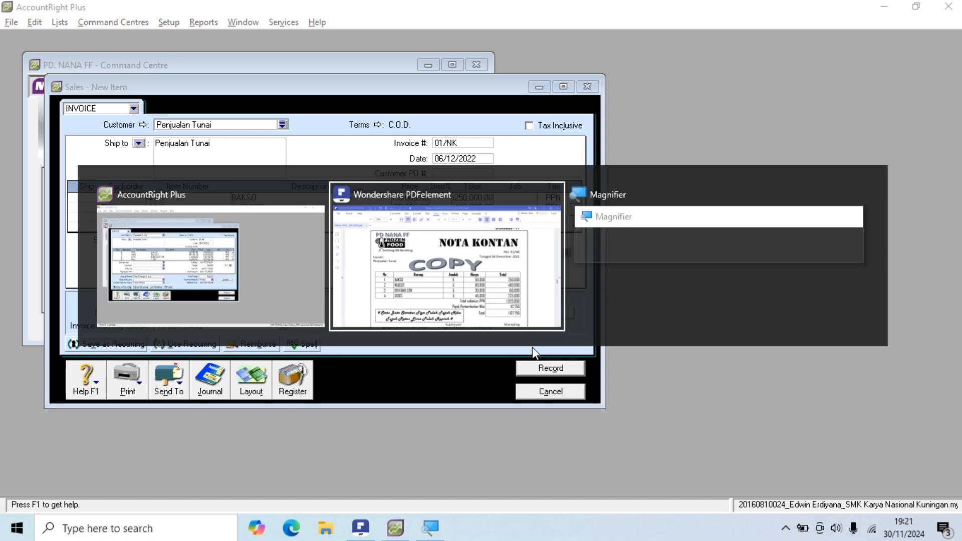
{"action": "key", "text": "alt+Tab"}
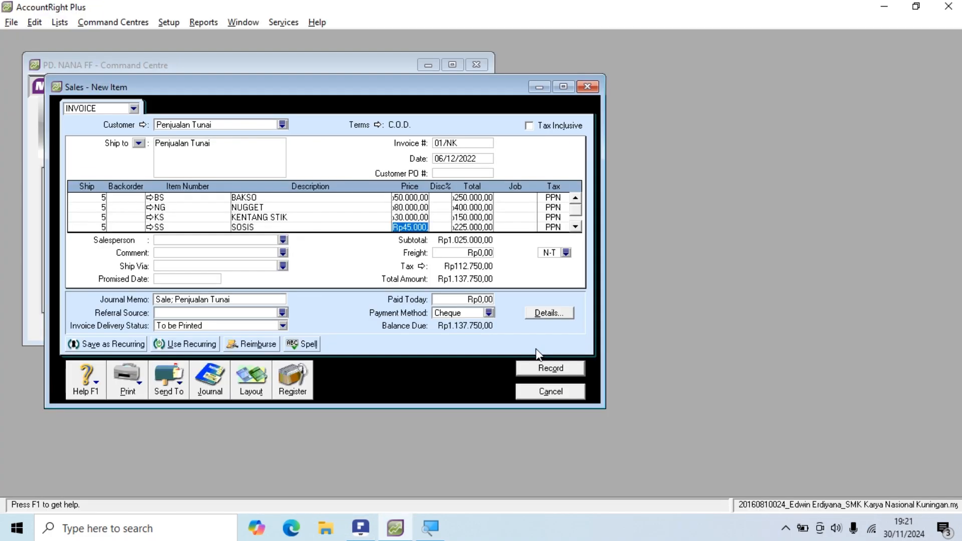
{"action": "key", "text": "Tab"}
{"action": "key", "text": "Tab"}
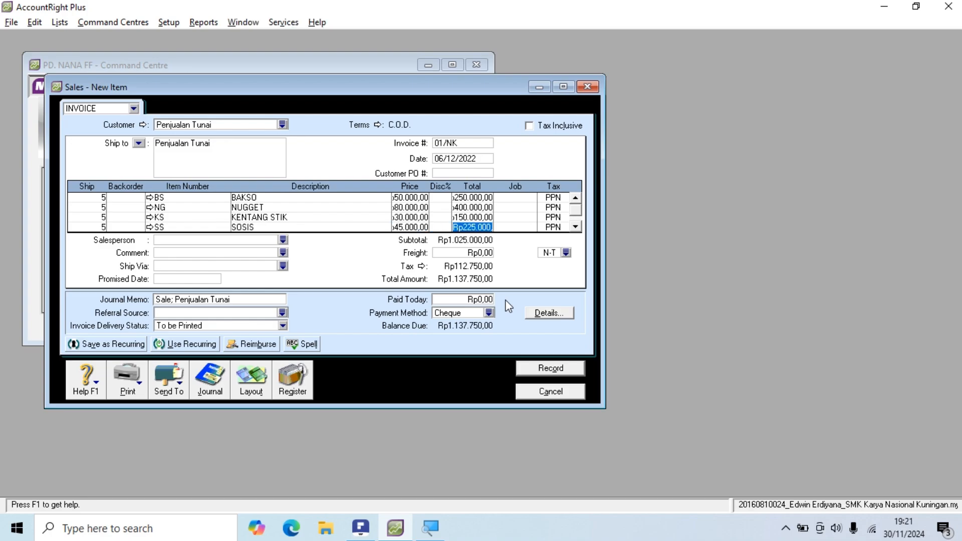
{"action": "key", "text": "alt+Tab"}
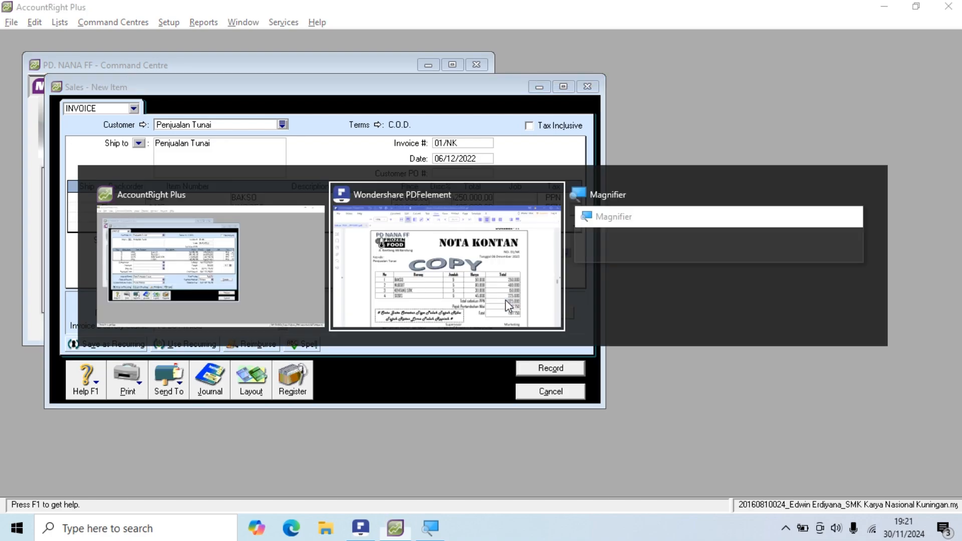
{"action": "key", "text": "alt+Tab"}
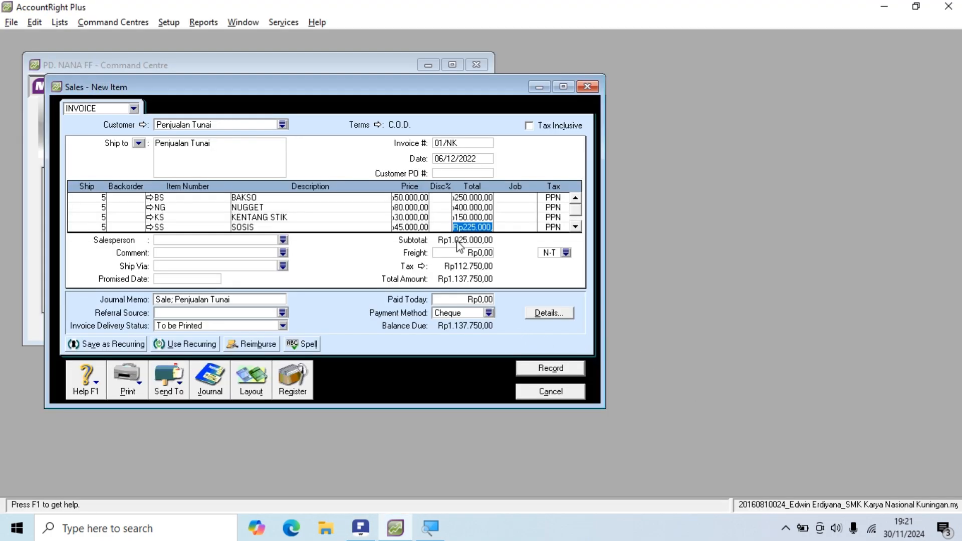
Step: Compare the invoice's subtotal, tax and total amount with the Dokumen-11 cash note
{"action": "key", "text": "alt+Tab"}
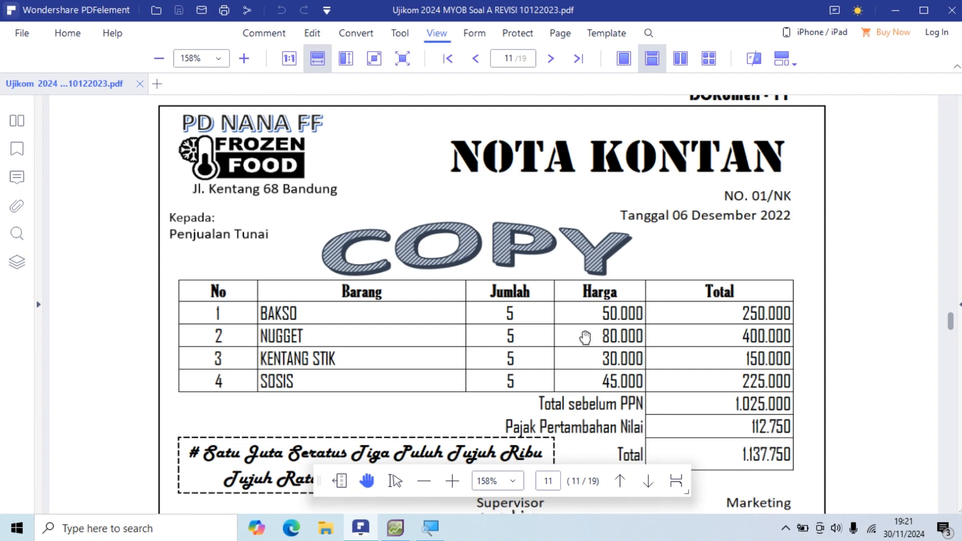
{"action": "key", "text": "alt+Tab"}
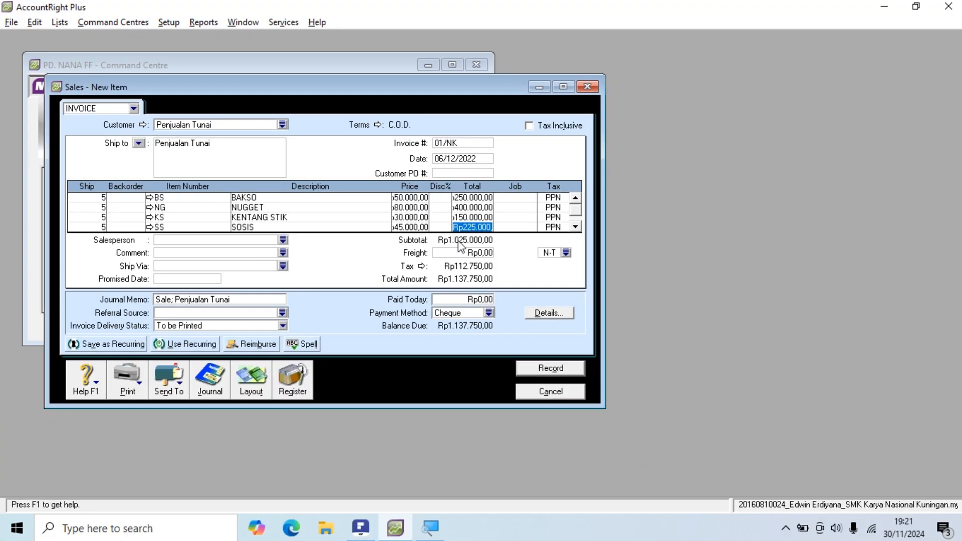
{"action": "key", "text": "alt+Tab"}
{"action": "key", "text": "alt+Tab"}
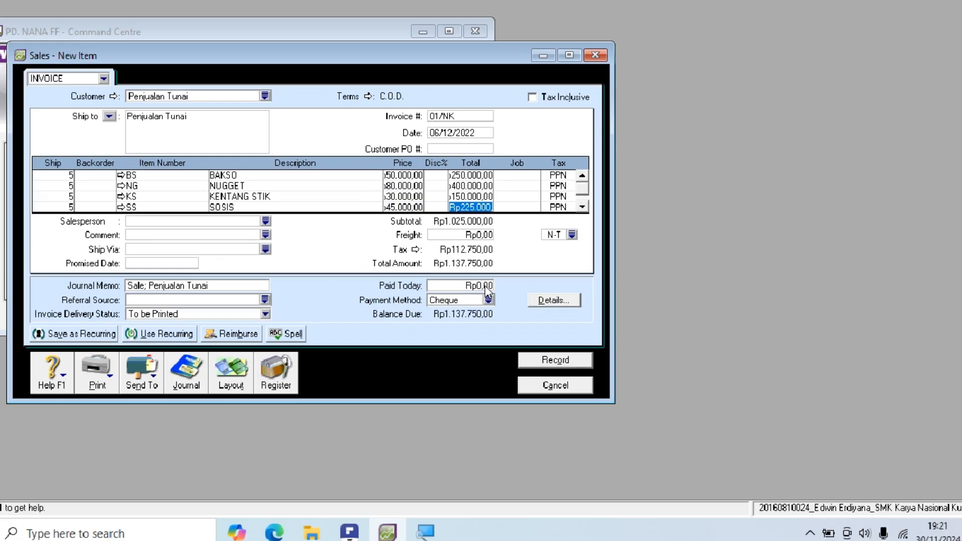
{"action": "key", "text": "alt+Tab"}
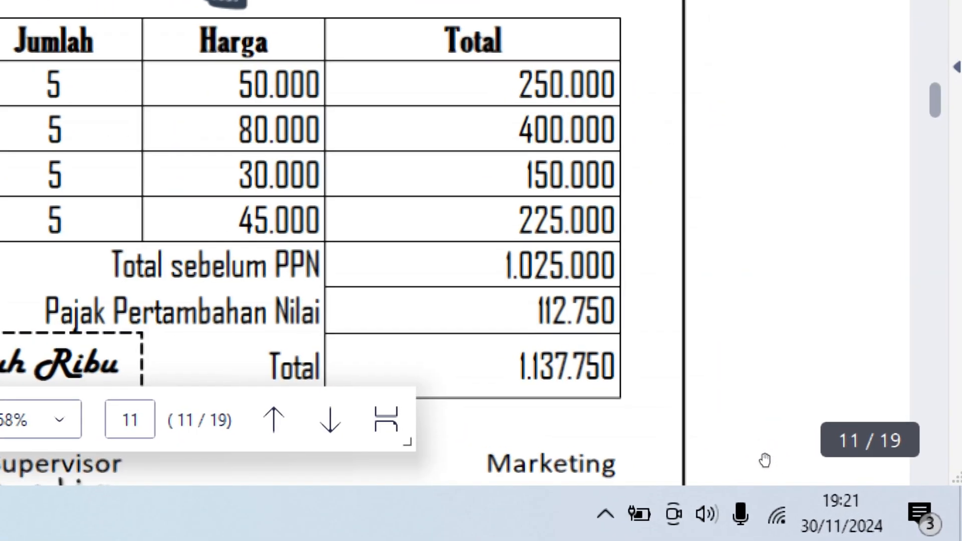
{"action": "key", "text": "alt+Tab"}
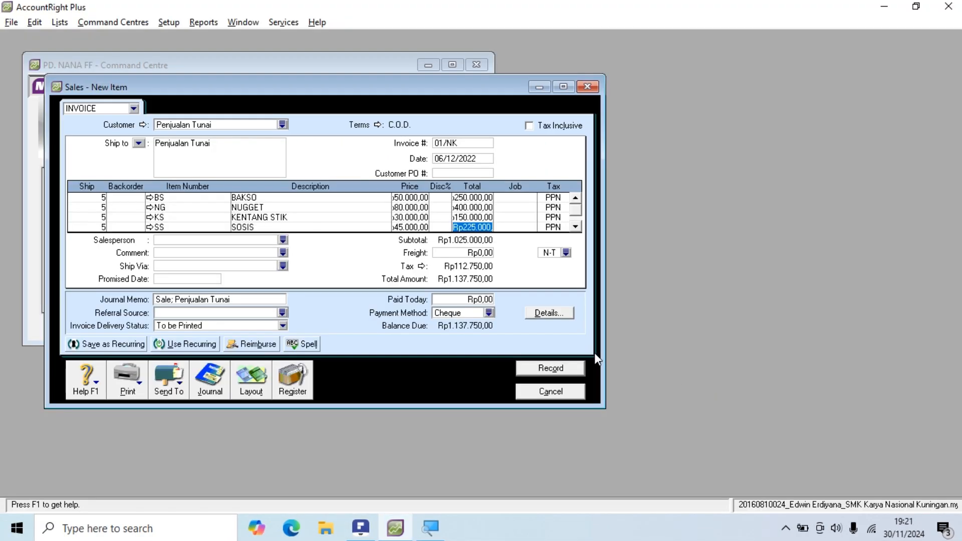
Step: Check the journal memo and set the amount paid today to Rp1.137.750
{"action": "left_click", "coordinate": [240, 299]}
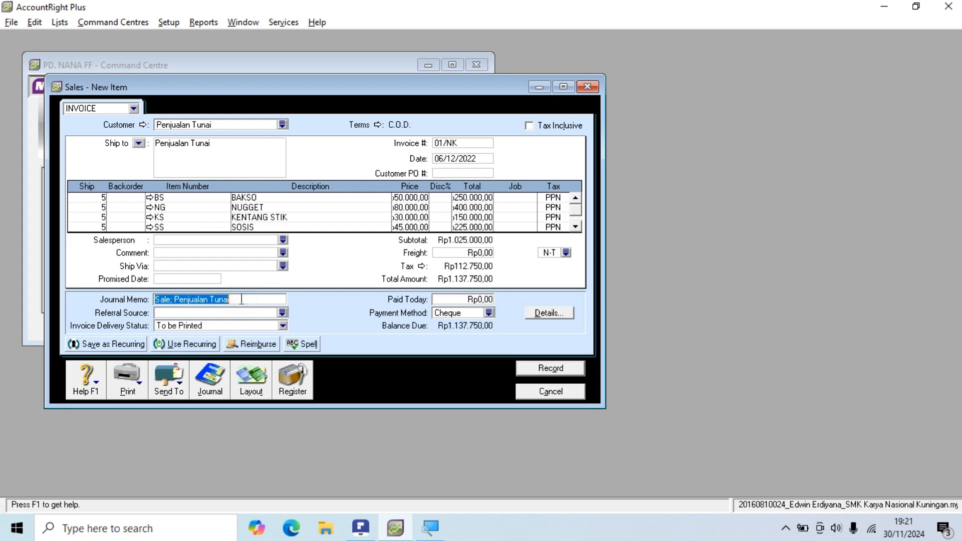
{"action": "left_click", "coordinate": [457, 301]}
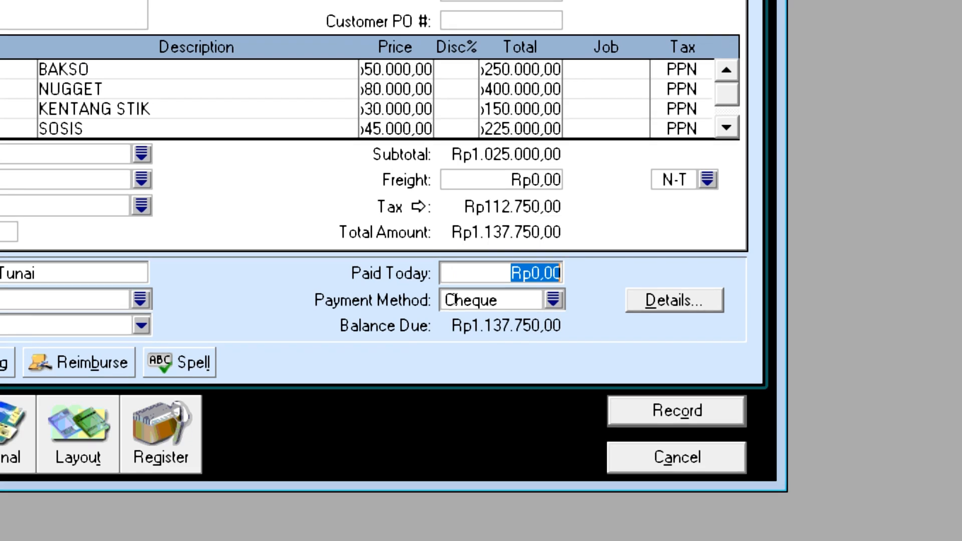
{"action": "type", "text": "1137"}
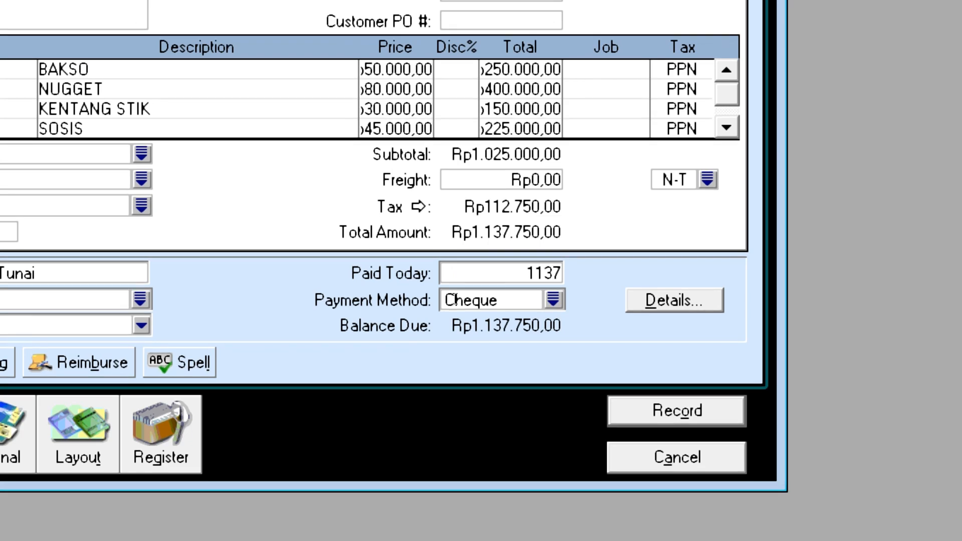
{"action": "type", "text": "750"}
{"action": "key", "text": "Tab"}
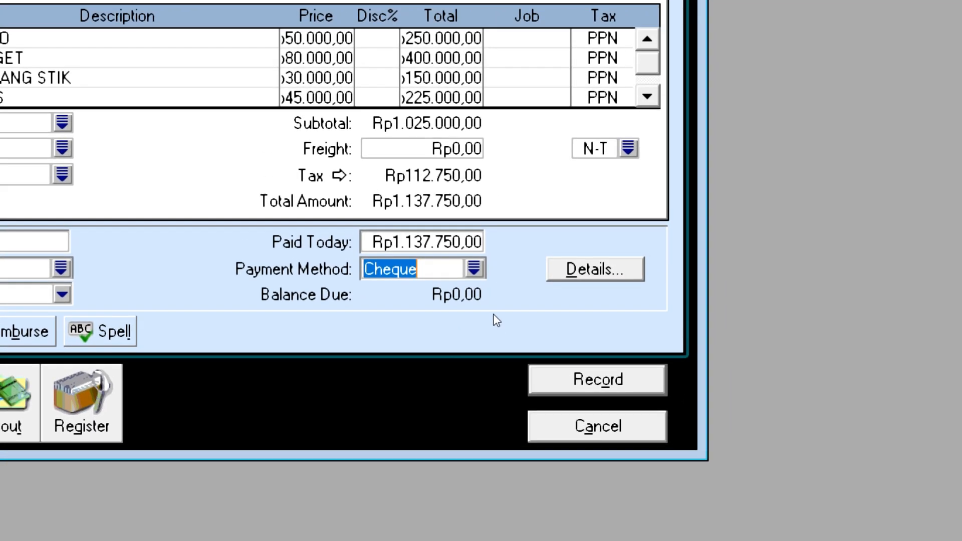
Step: Change the sale's payment method to Cash
{"action": "left_click", "coordinate": [476, 262]}
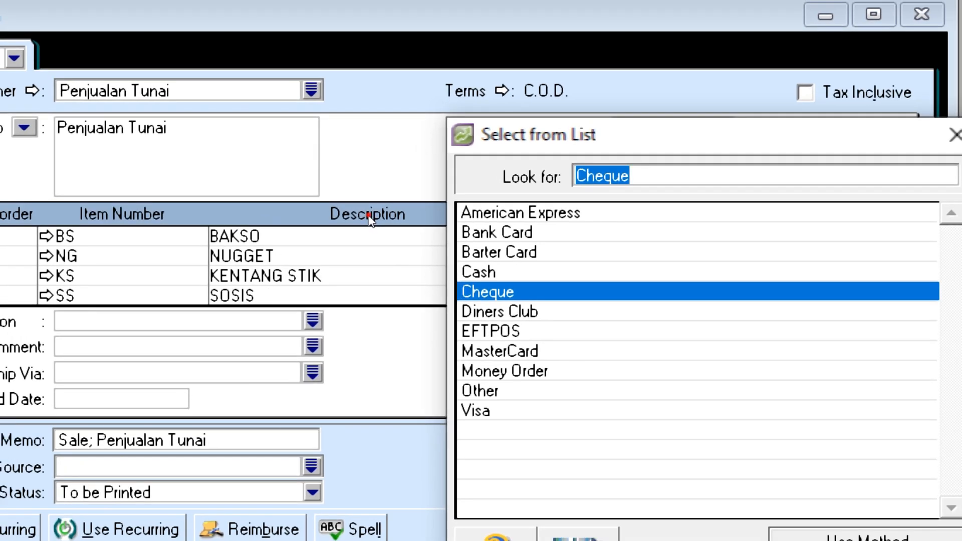
{"action": "left_click", "coordinate": [479, 272]}
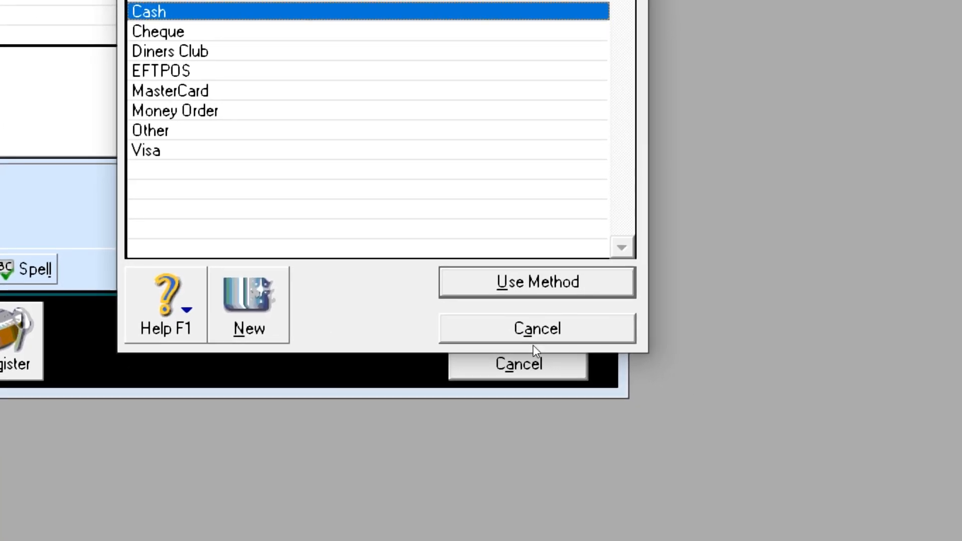
{"action": "left_click", "coordinate": [533, 341]}
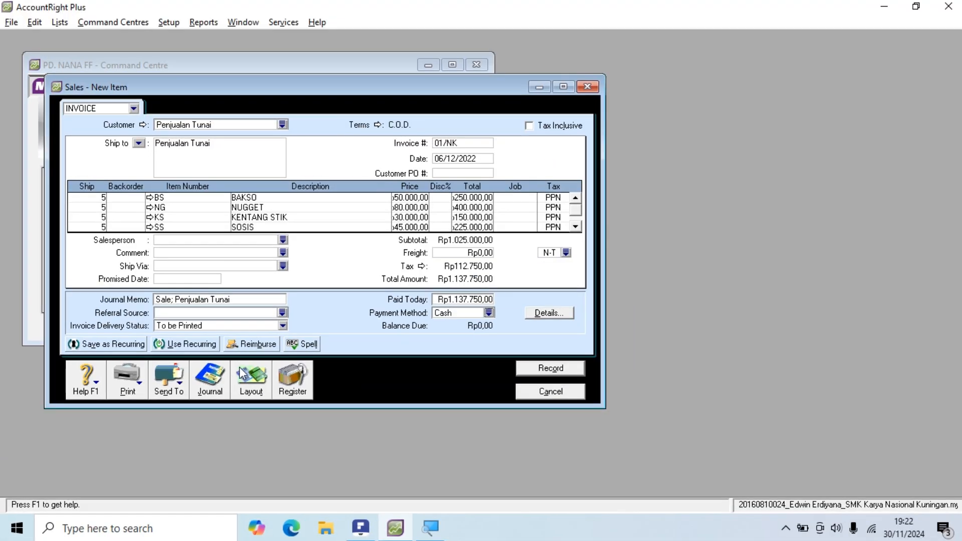
Step: Confirm the Item layout for the 01/NK sale, record the sale and close the sales form
{"action": "left_click", "coordinate": [242, 371]}
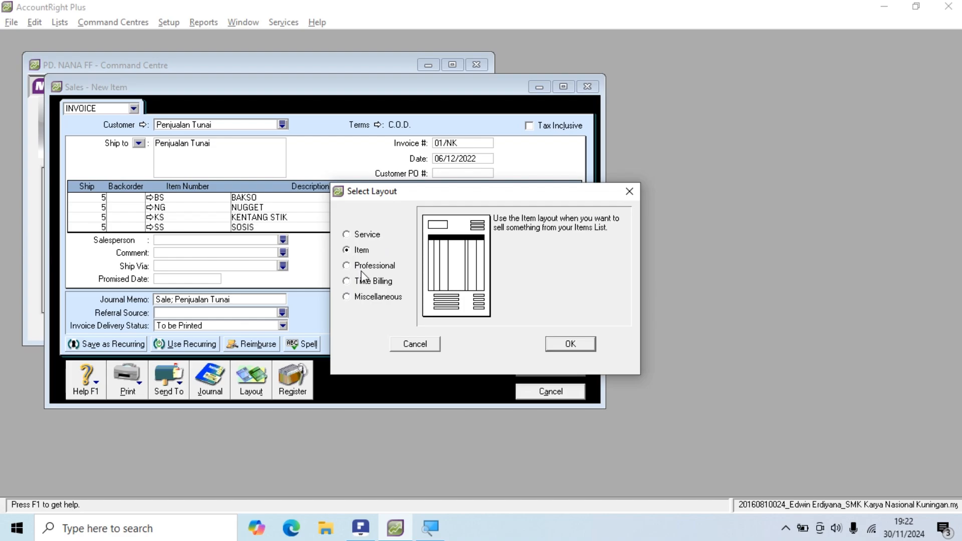
{"action": "left_click", "coordinate": [562, 346]}
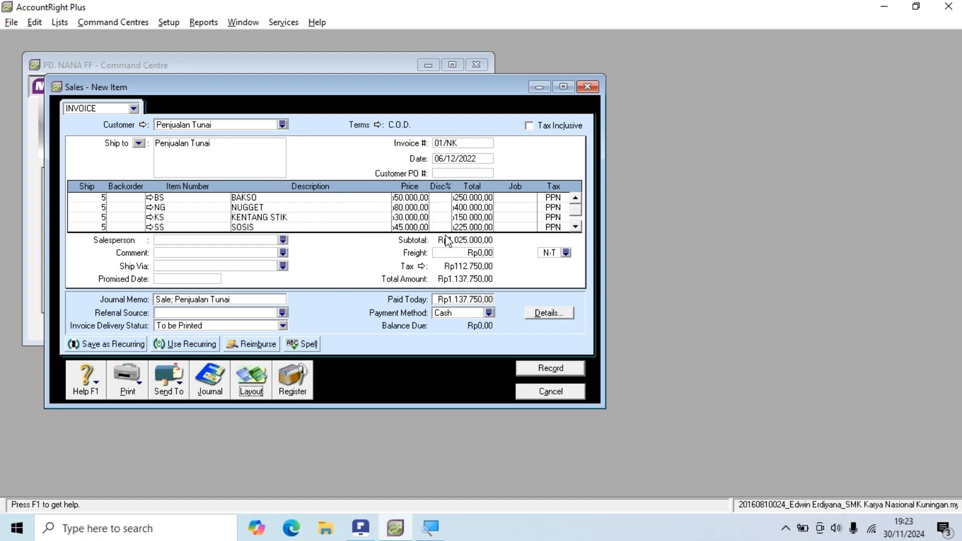
{"action": "left_click", "coordinate": [534, 370]}
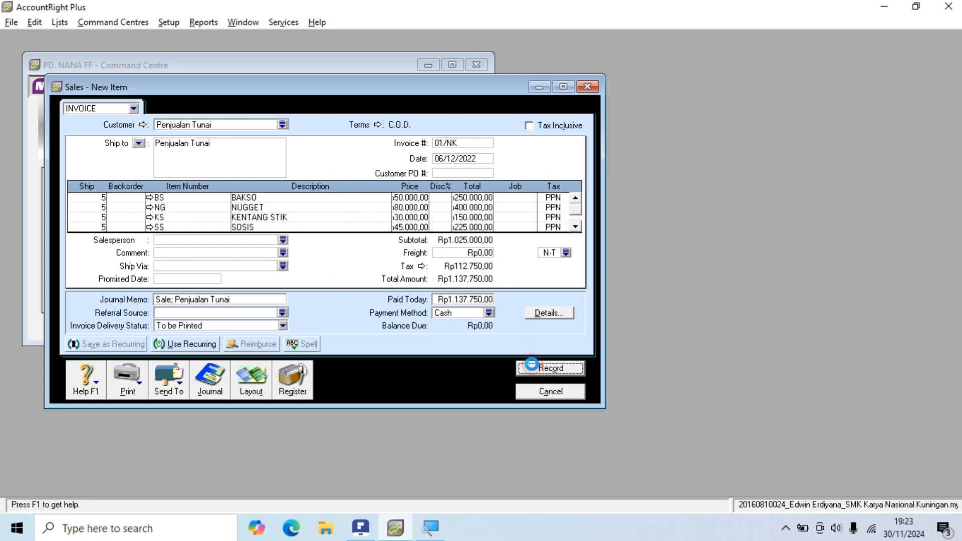
{"action": "left_click", "coordinate": [533, 394]}
Step: Switch to PDFelement and find the Dokumen-12 cash note
{"action": "key", "text": "alt+Tab"}
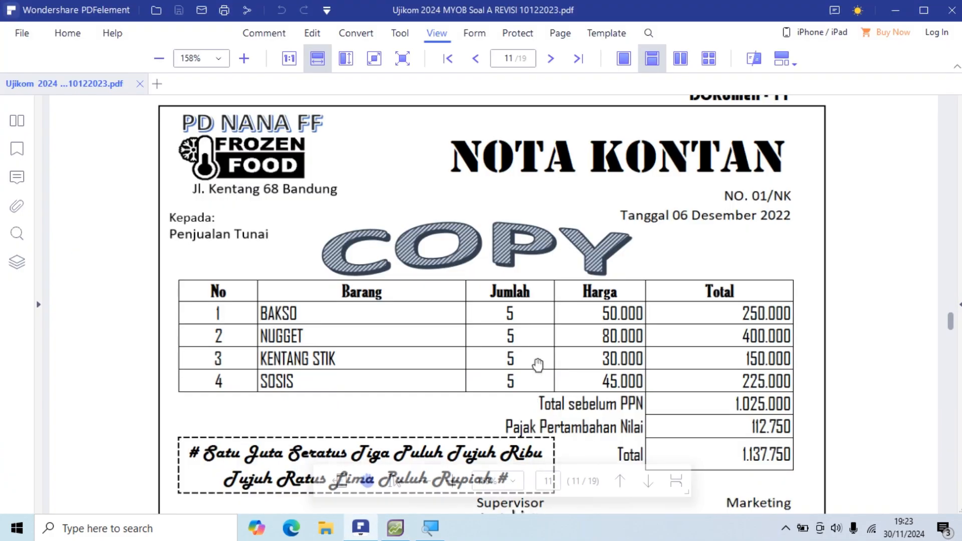
{"action": "scroll", "coordinate": [537, 355], "scroll_direction": "down", "scroll_amount": 10}
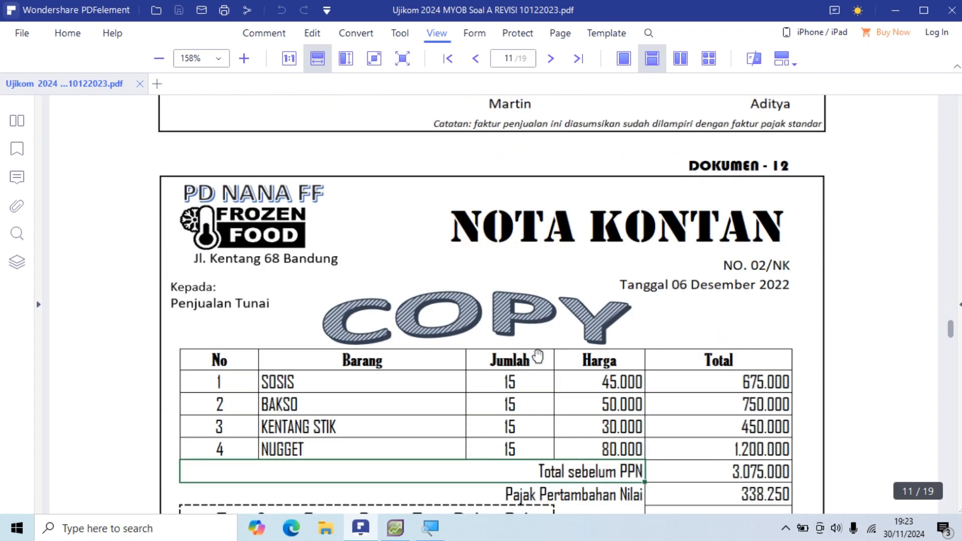
{"action": "scroll", "coordinate": [538, 355], "scroll_direction": "down", "scroll_amount": 3}
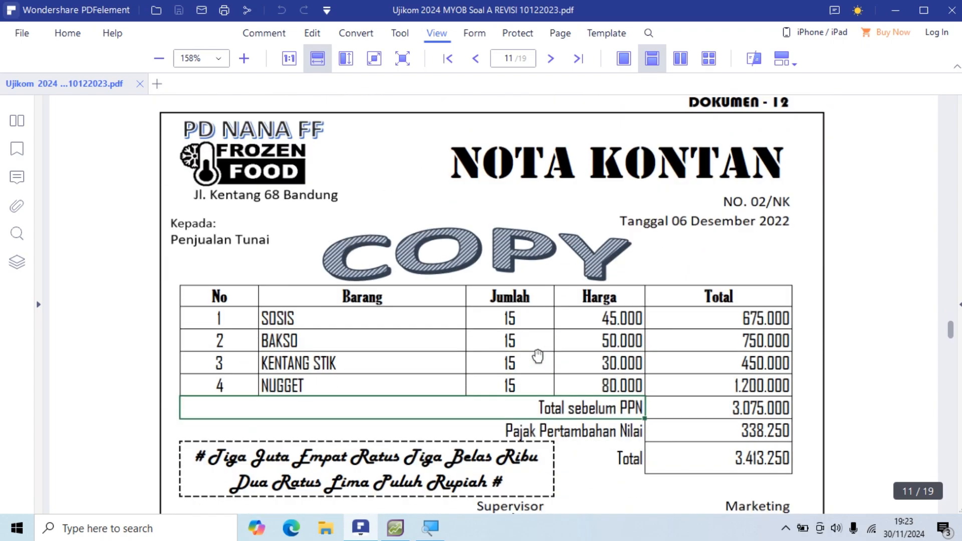
Step: Return to AccountRight Plus and start a new sale for the customer Penjualan Tunai
{"action": "key", "text": "alt+Tab"}
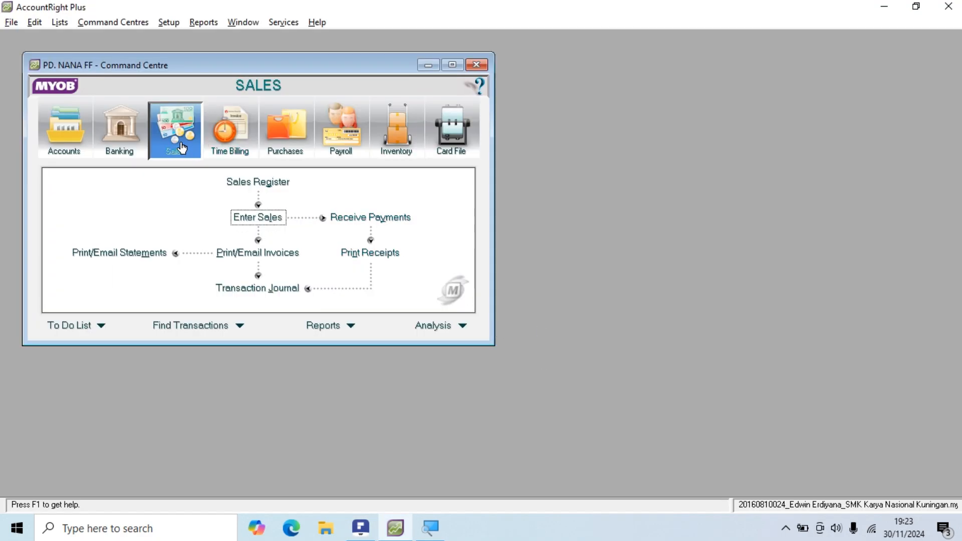
{"action": "left_click", "coordinate": [270, 217]}
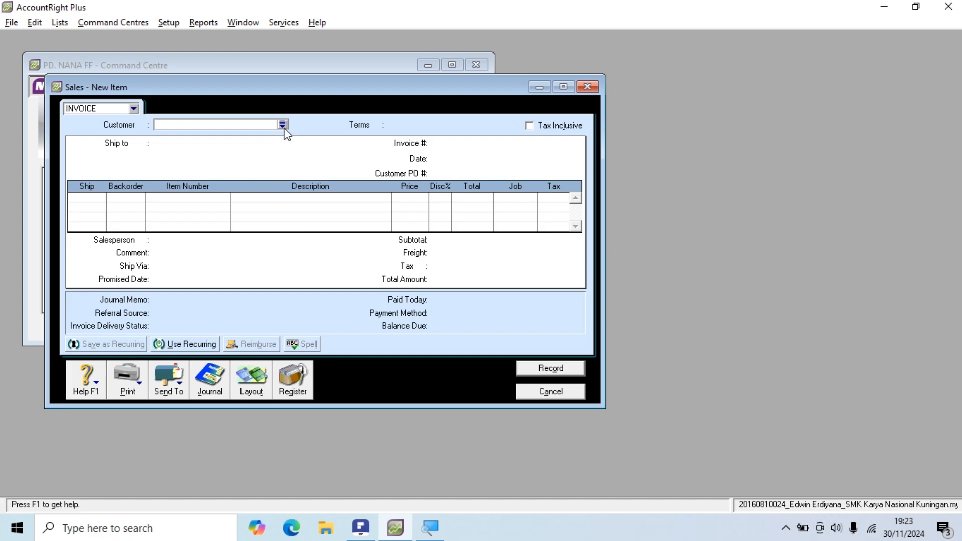
{"action": "left_click", "coordinate": [283, 125]}
{"action": "left_click", "coordinate": [349, 205]}
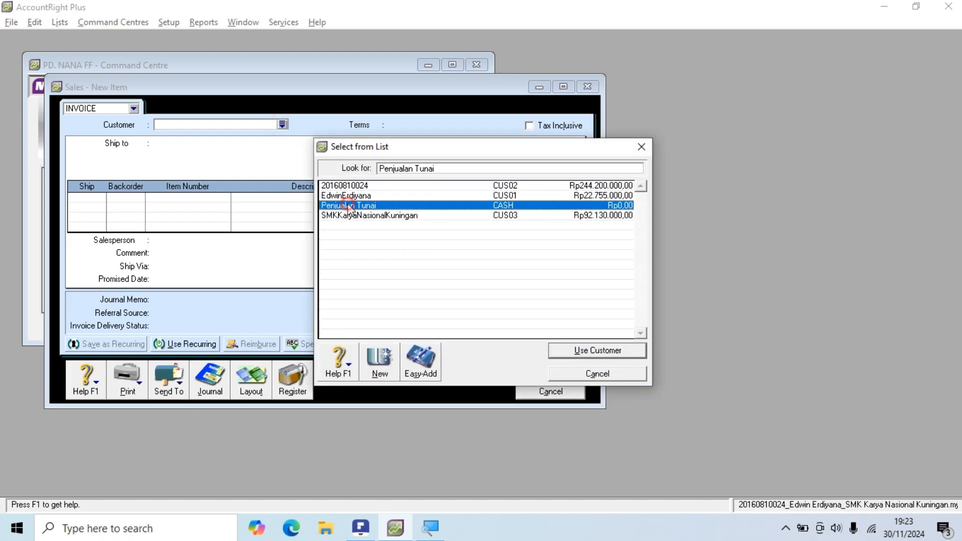
{"action": "left_click", "coordinate": [585, 351]}
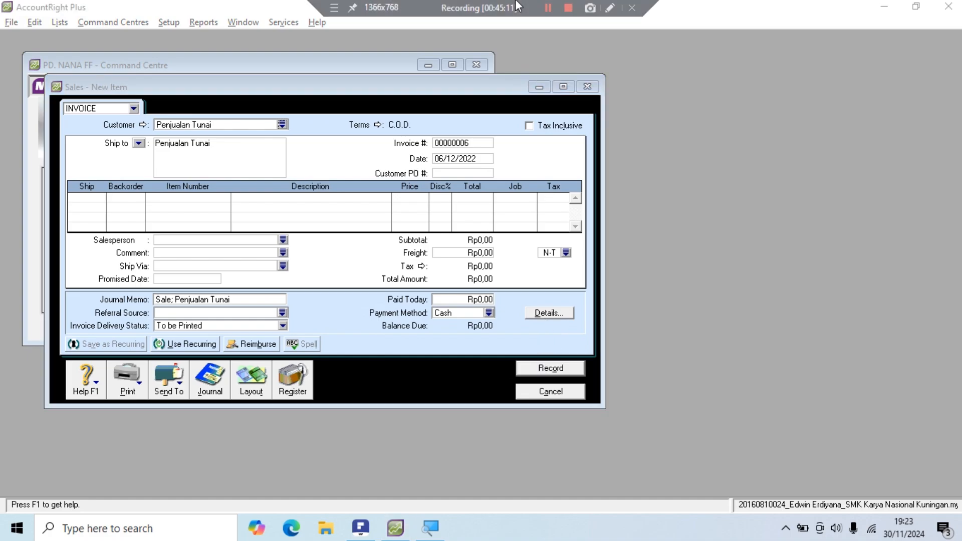
Step: Check the note number on the Dokumen-12 cash note and set the invoice number to 02/NK
{"action": "left_click", "coordinate": [470, 170]}
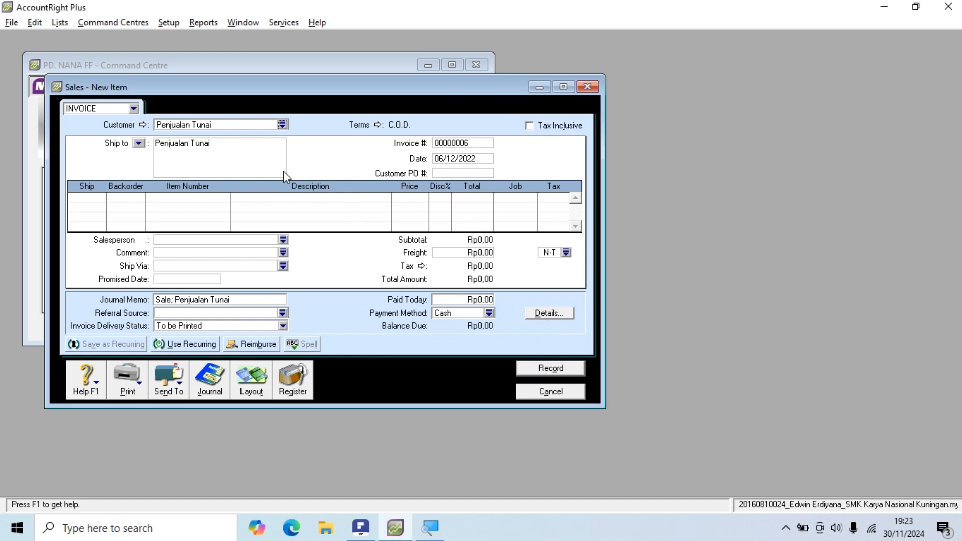
{"action": "left_click", "coordinate": [461, 143]}
{"action": "key", "text": "alt+Tab"}
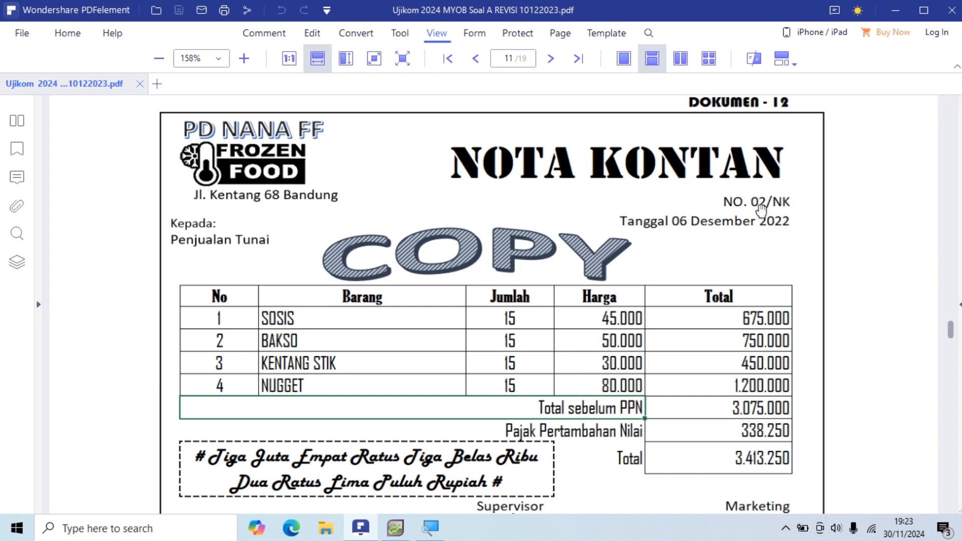
{"action": "key", "text": "alt+Tab"}
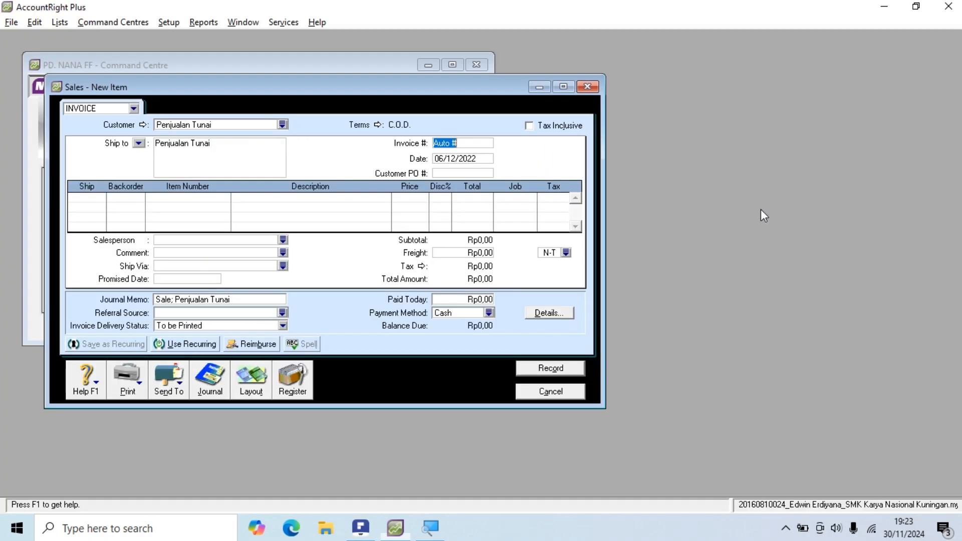
{"action": "type", "text": "02/NK"}
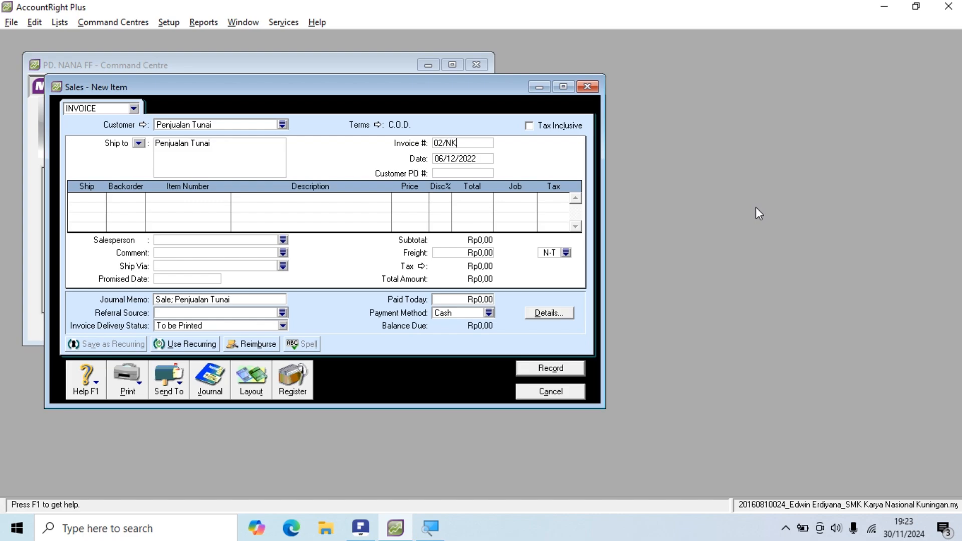
{"action": "key", "text": "Tab"}
Step: Check the transaction date on the Dokumen-12 cash note
{"action": "key", "text": "alt+Tab"}
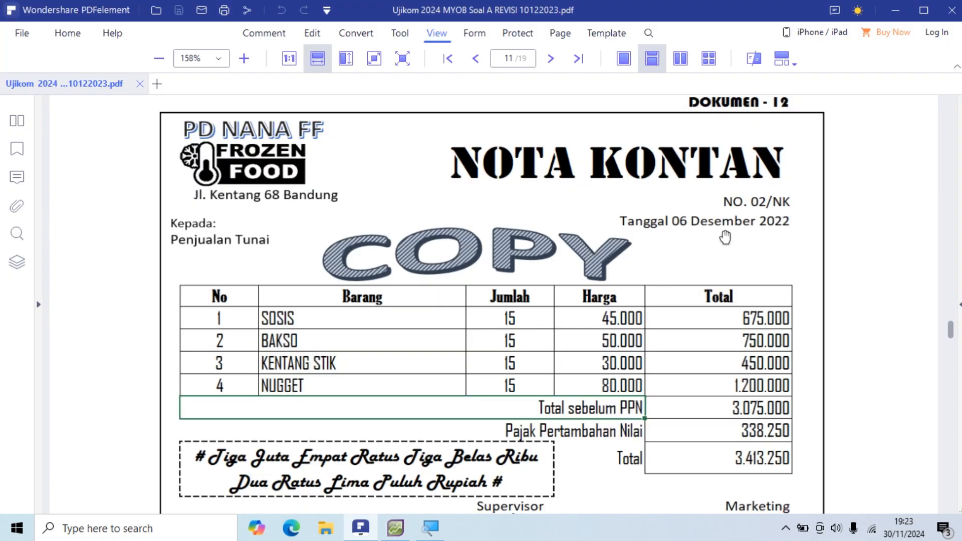
Step: Add 15 units of SOSIS (SS) as the first line of the Penjualan Tunai invoice, following the PDF's Nota Kontan
{"action": "key", "text": "alt+Tab"}
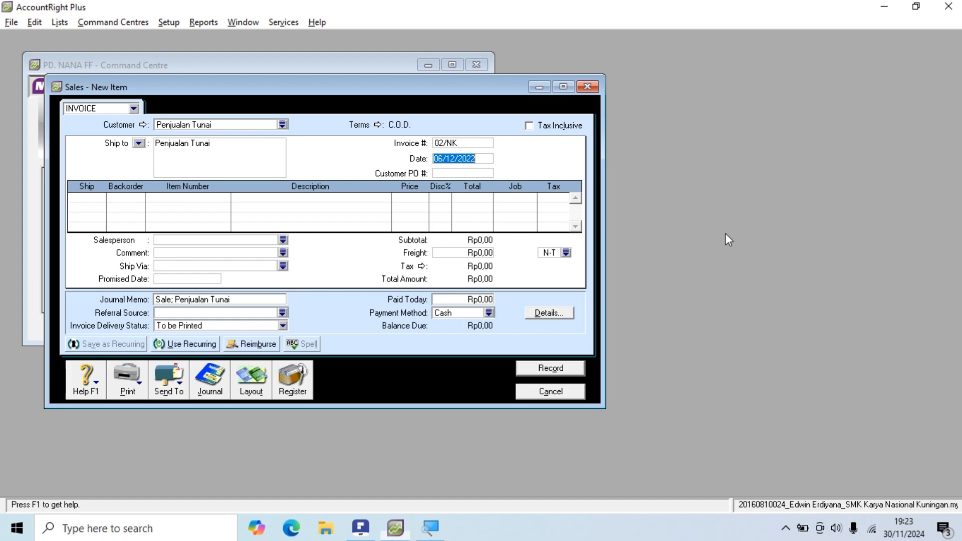
{"action": "left_click", "coordinate": [452, 173]}
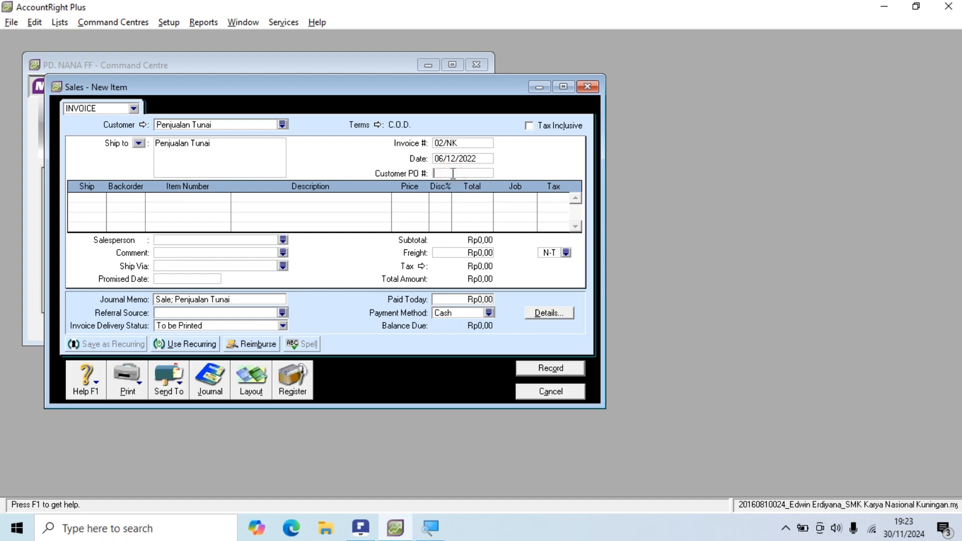
{"action": "left_click", "coordinate": [80, 200]}
{"action": "key", "text": "alt+Tab"}
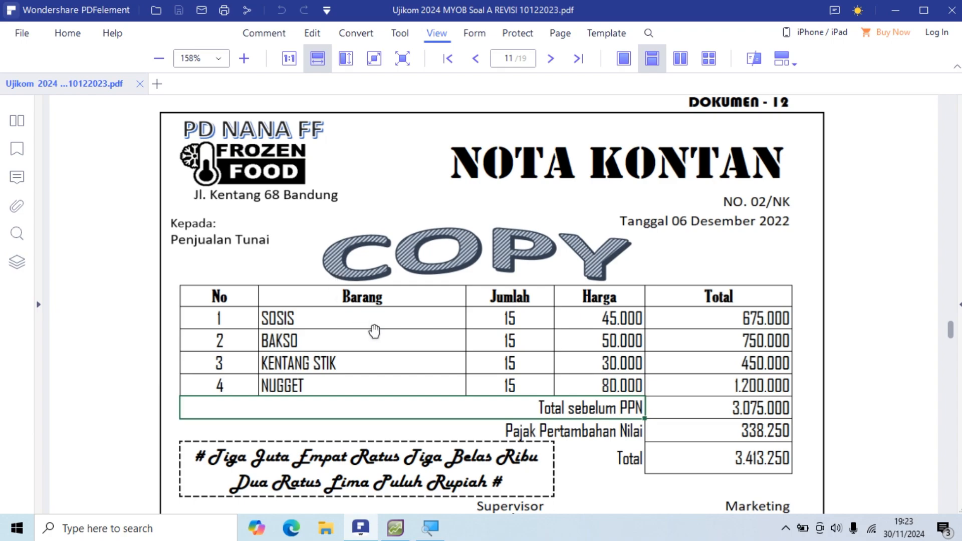
{"action": "key", "text": "alt+Tab"}
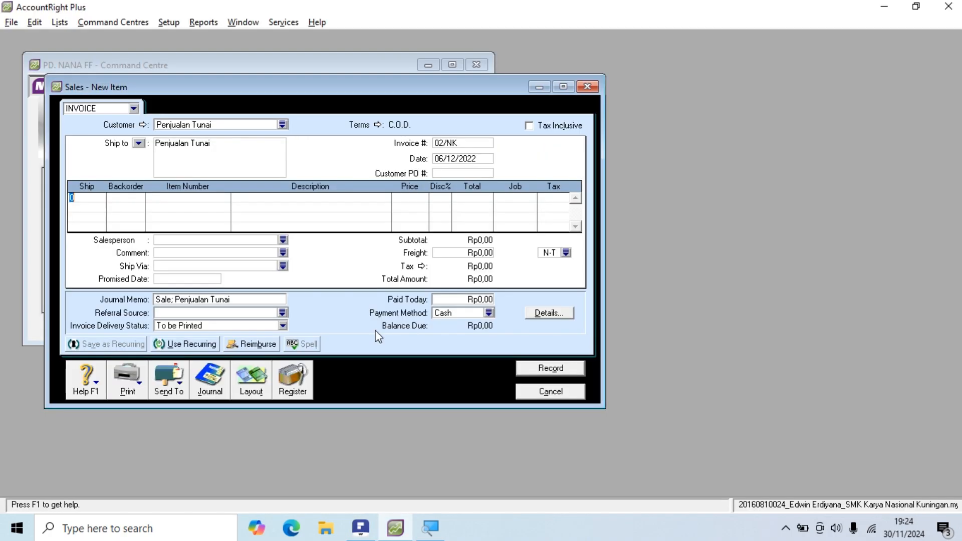
{"action": "type", "text": "15"}
{"action": "key", "text": "Tab"}
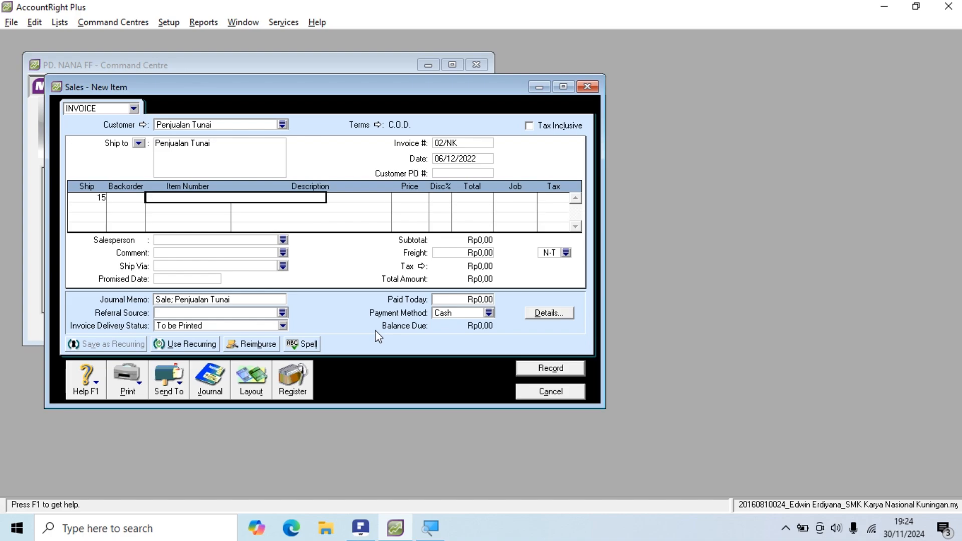
{"action": "key", "text": "Tab"}
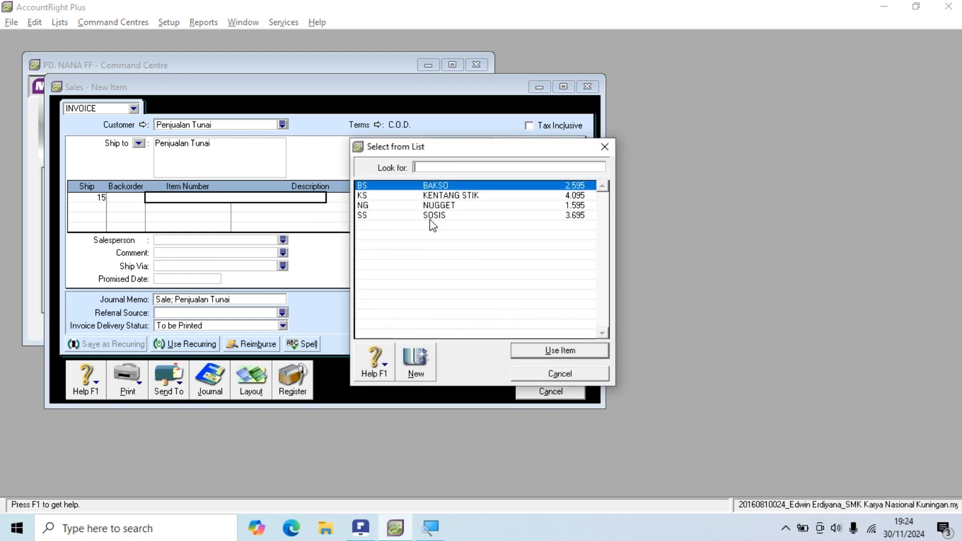
{"action": "left_click", "coordinate": [431, 215]}
{"action": "left_click", "coordinate": [544, 352]}
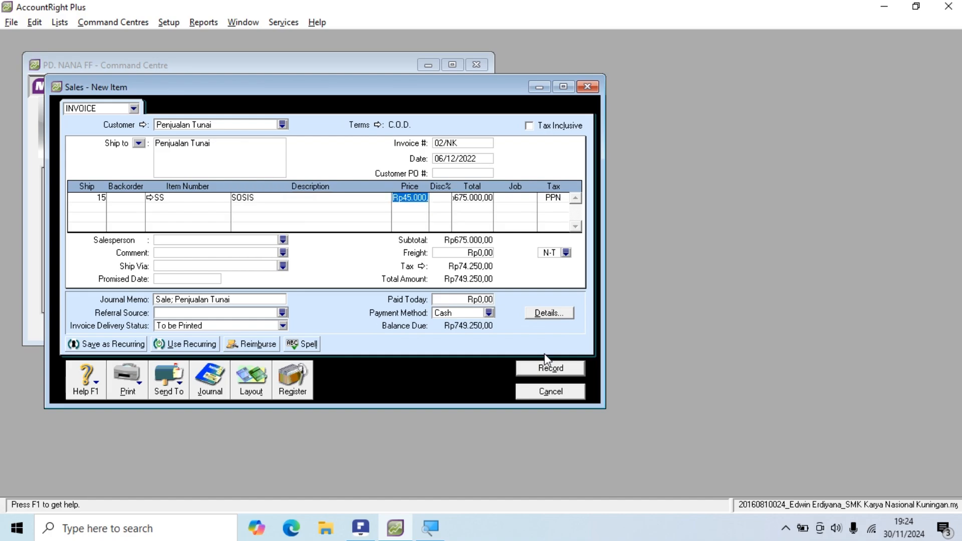
Step: Check the SOSIS line's price and total against the Nota Kontan in the PDF and advance to the second invoice line
{"action": "key", "text": "alt+Tab"}
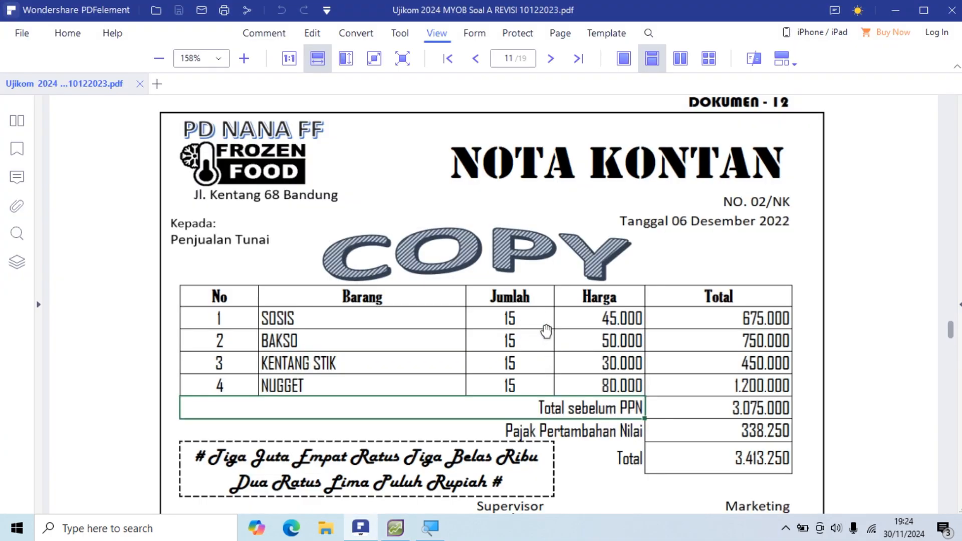
{"action": "key", "text": "alt+Tab"}
{"action": "key", "text": "Tab"}
{"action": "key", "text": "Tab"}
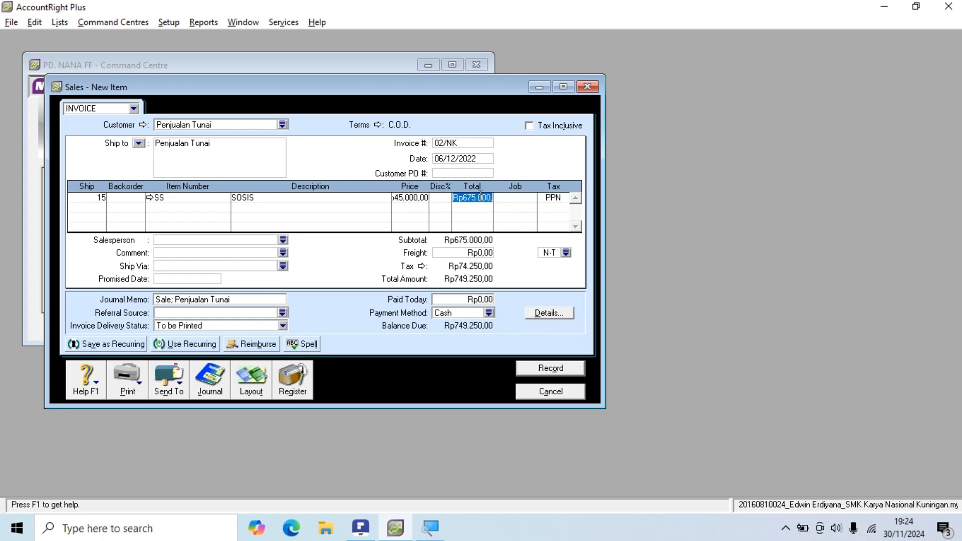
{"action": "key", "text": "Tab"}
{"action": "key", "text": "Tab"}
{"action": "key", "text": "Tab"}
Step: Add 15 units of BAKSO (BS) as the second line of the invoice
{"action": "key", "text": "alt+Tab"}
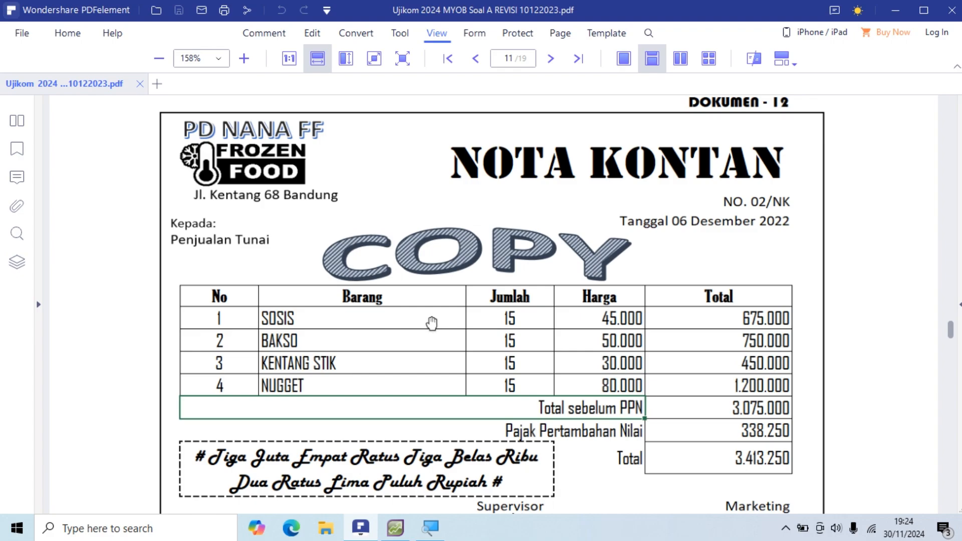
{"action": "key", "text": "alt+Tab"}
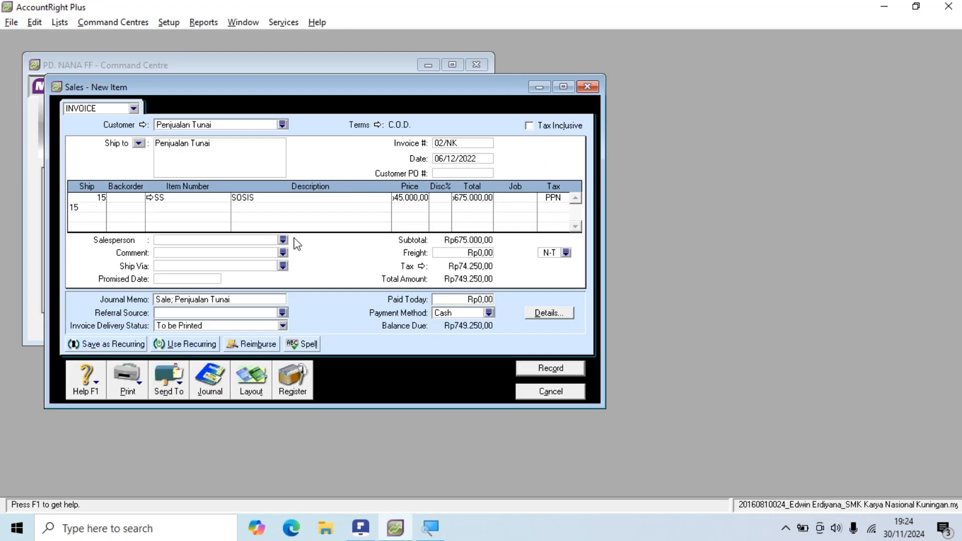
{"action": "key", "text": "Tab"}
{"action": "key", "text": "Tab"}
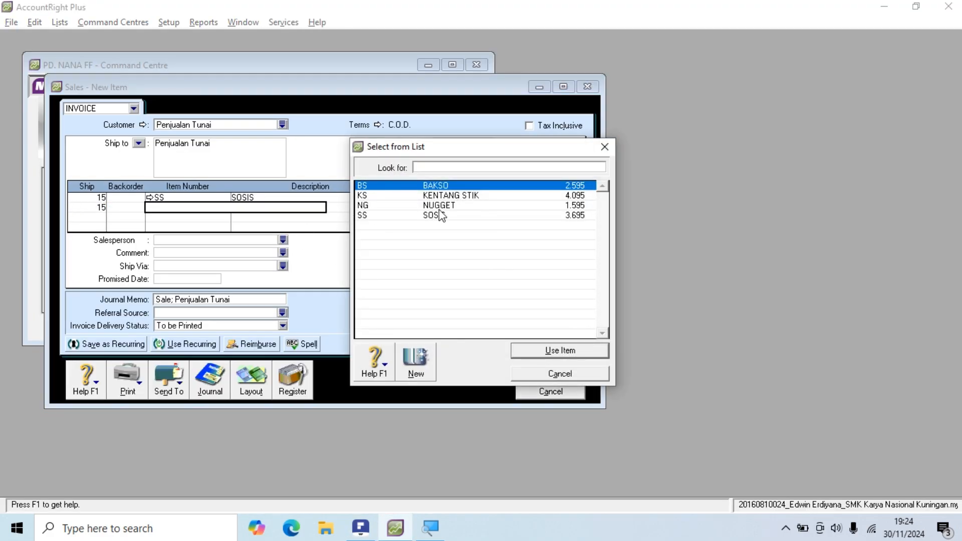
{"action": "left_click", "coordinate": [554, 350]}
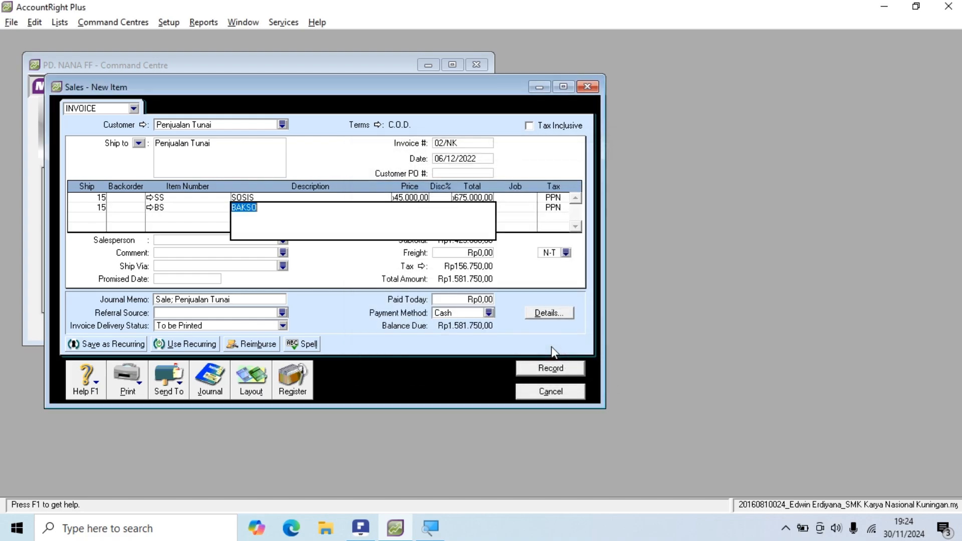
{"action": "key", "text": "Tab"}
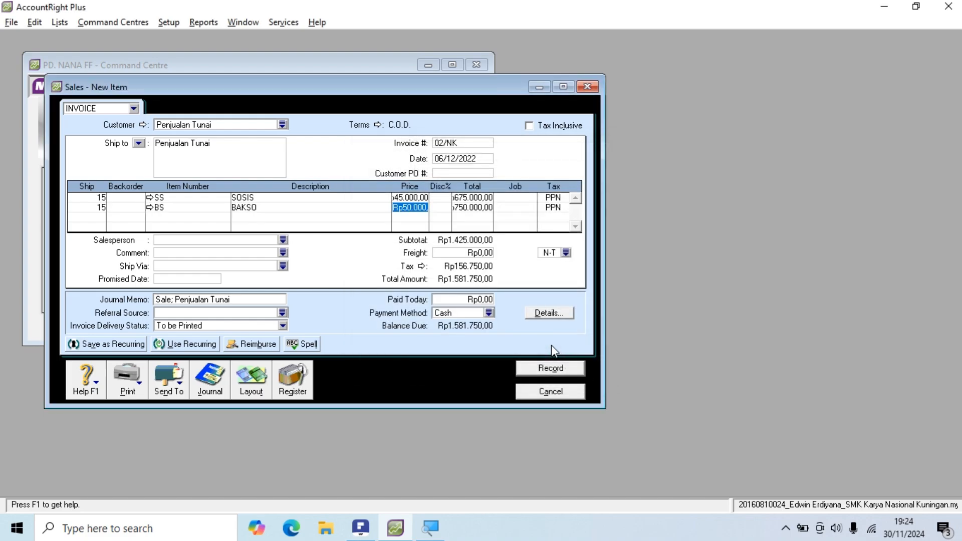
Step: Compare the BAKSO line's price and total with the Nota Kontan in the PDF and advance to the third invoice line
{"action": "key", "text": "alt+Tab"}
{"action": "key", "text": "alt+Tab"}
{"action": "key", "text": "Tab"}
{"action": "key", "text": "Tab"}
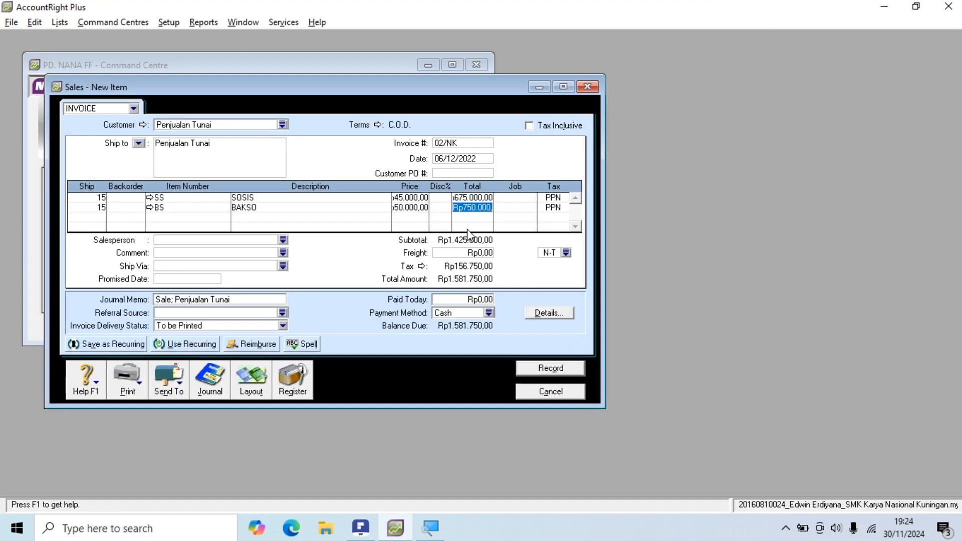
{"action": "key", "text": "Tab"}
{"action": "key", "text": "Tab"}
{"action": "key", "text": "Tab"}
Step: Add 15 units of KENTANG STIK (KS) as the third line of the invoice
{"action": "key", "text": "alt+Tab"}
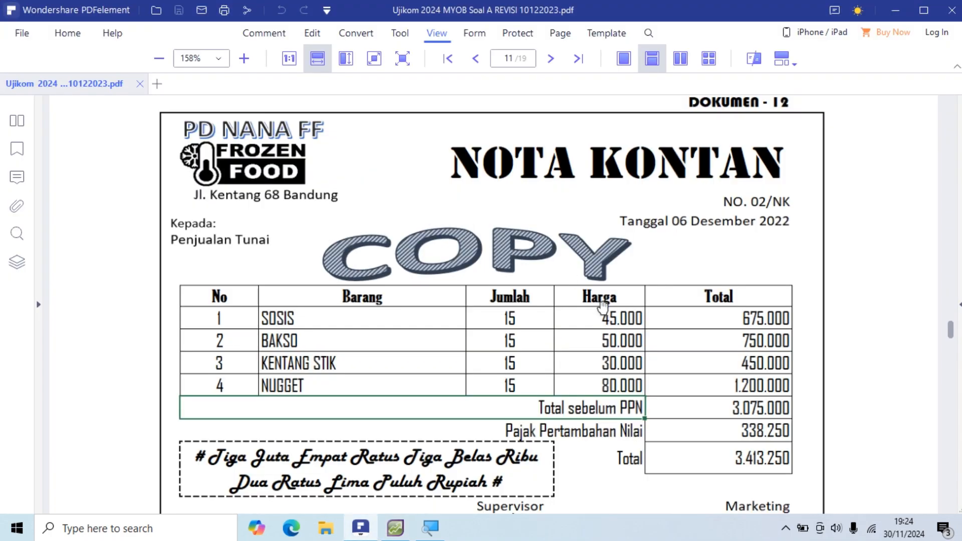
{"action": "key", "text": "alt+Tab"}
{"action": "type", "text": "1"}
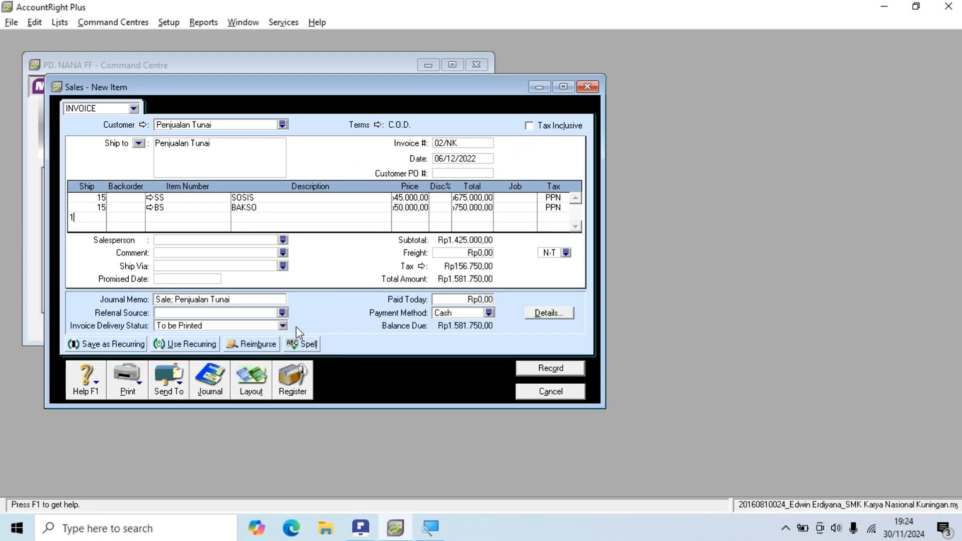
{"action": "key", "text": "Tab"}
{"action": "key", "text": "Tab"}
{"action": "key", "text": "Tab"}
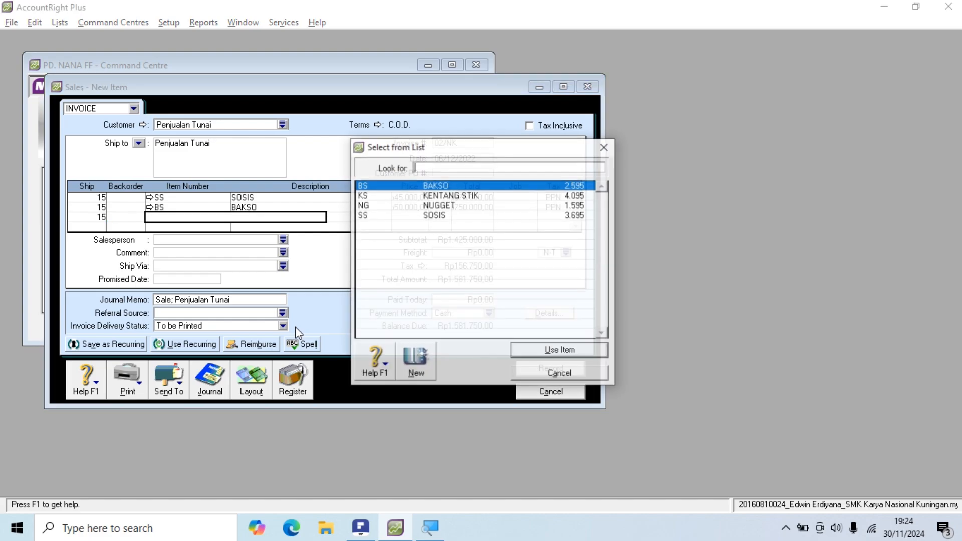
{"action": "left_click", "coordinate": [461, 195]}
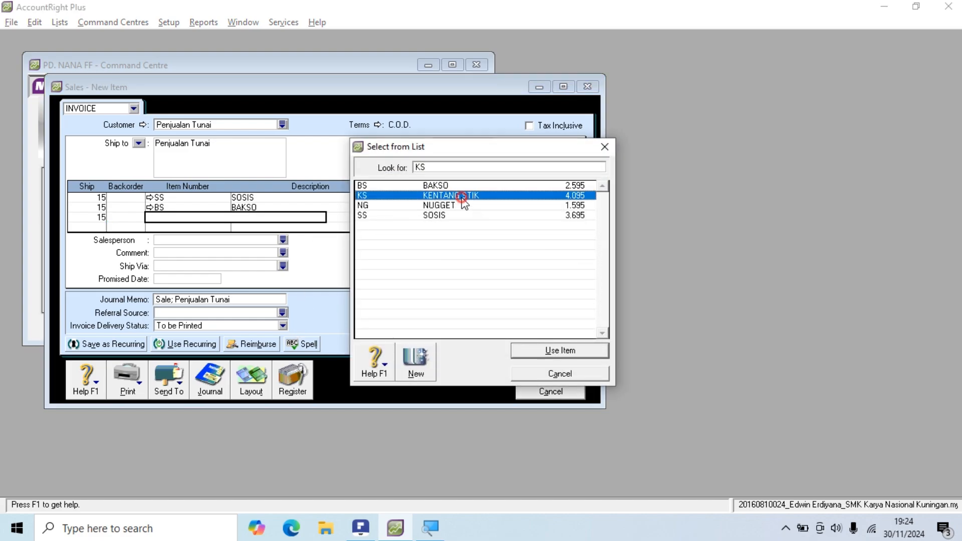
{"action": "left_click", "coordinate": [531, 350]}
{"action": "key", "text": "Tab"}
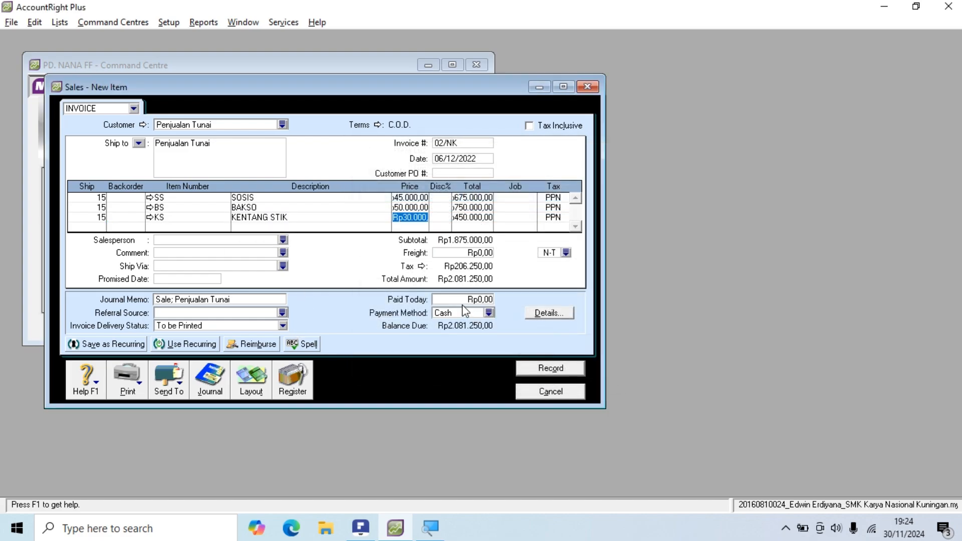
Step: Check the KENTANG STIK line's price and total against the Nota Kontan in the PDF and advance to the fourth invoice line
{"action": "key", "text": "alt+Tab"}
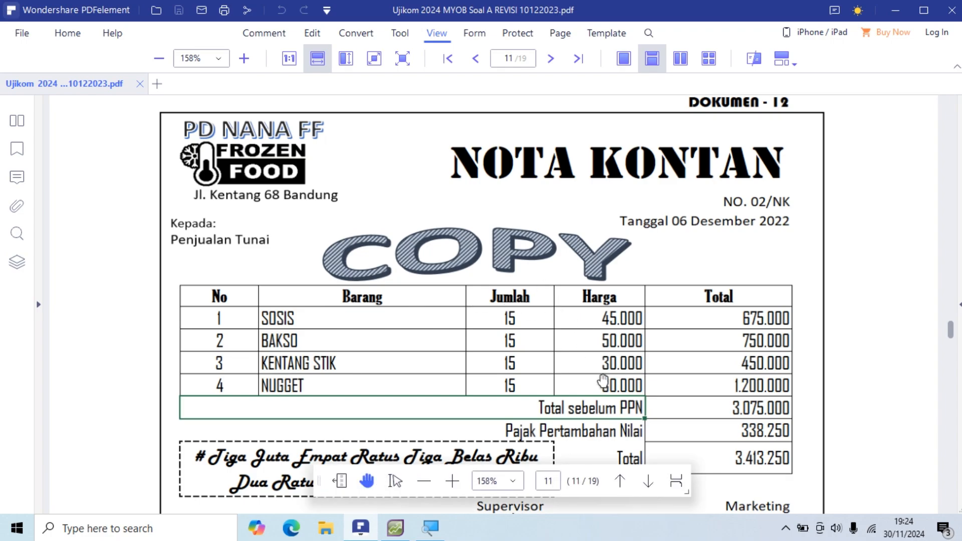
{"action": "key", "text": "alt+Tab"}
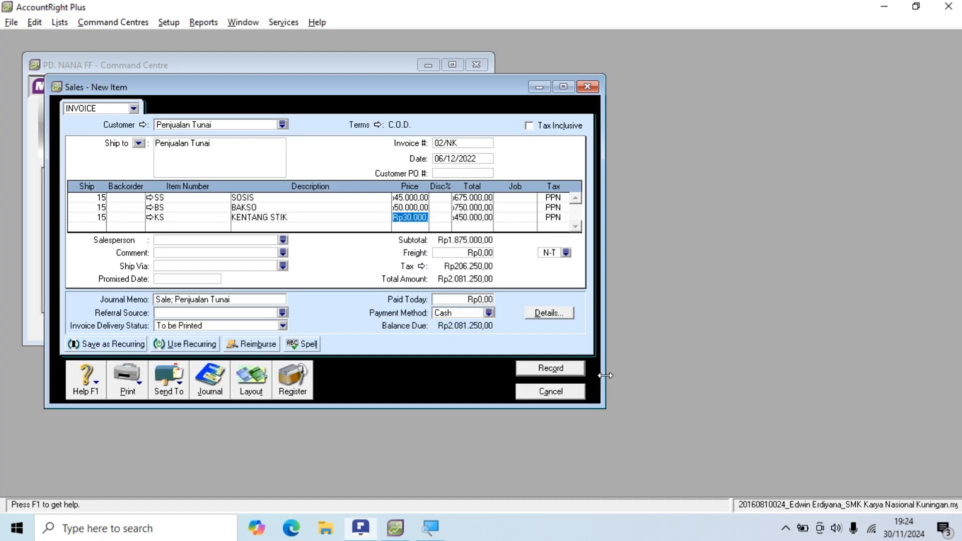
{"action": "key", "text": "Tab"}
{"action": "key", "text": "Tab"}
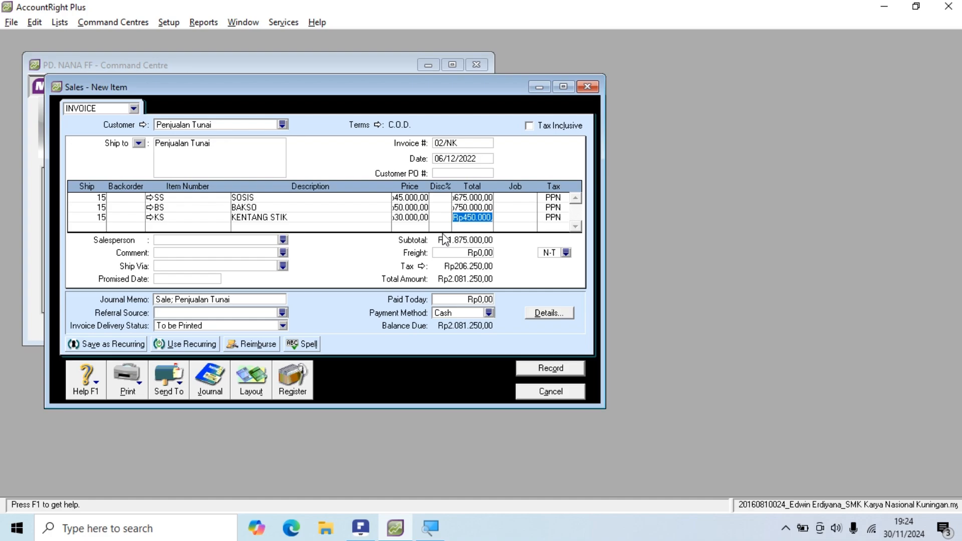
{"action": "key", "text": "alt+Tab"}
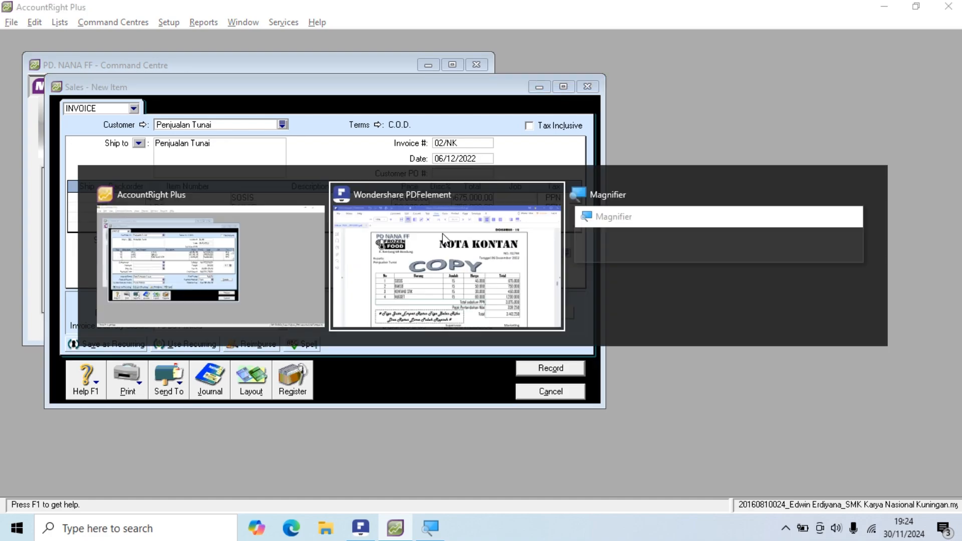
{"action": "key", "text": "alt+Tab"}
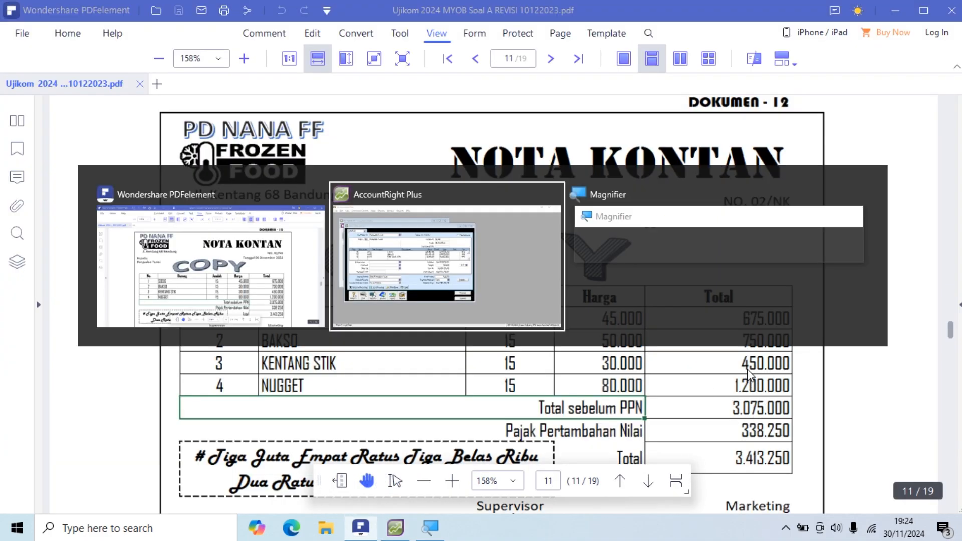
{"action": "key", "text": "Tab"}
{"action": "key", "text": "Tab"}
{"action": "key", "text": "Tab"}
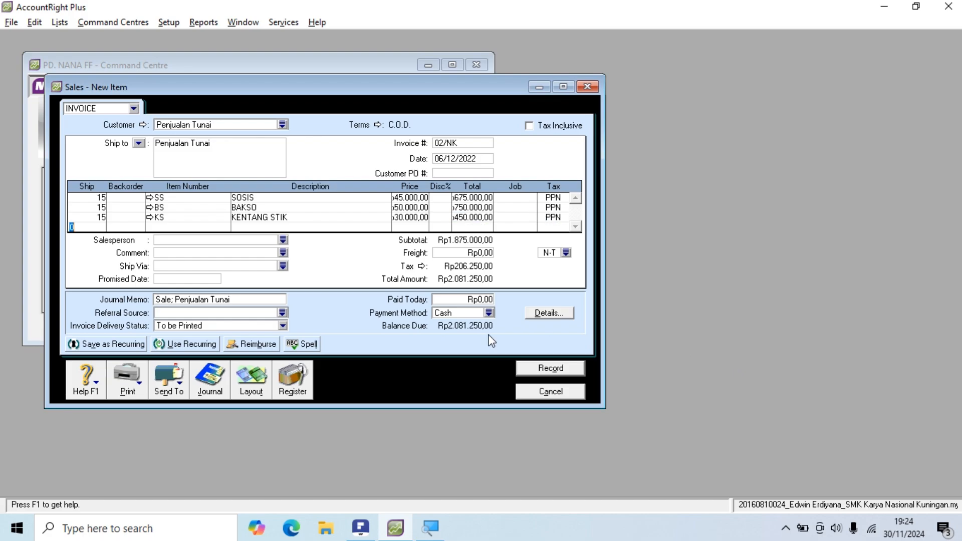
Step: Add 15 units of NUGGET (NG) as the fourth line of the invoice
{"action": "key", "text": "alt+Tab"}
{"action": "key", "text": "alt+Tab"}
{"action": "key", "text": "alt+Tab"}
{"action": "key", "text": "alt+Tab"}
{"action": "type", "text": "15"}
{"action": "key", "text": "Tab"}
{"action": "key", "text": "Tab"}
{"action": "key", "text": "Tab"}
{"action": "type", "text": "NG"}
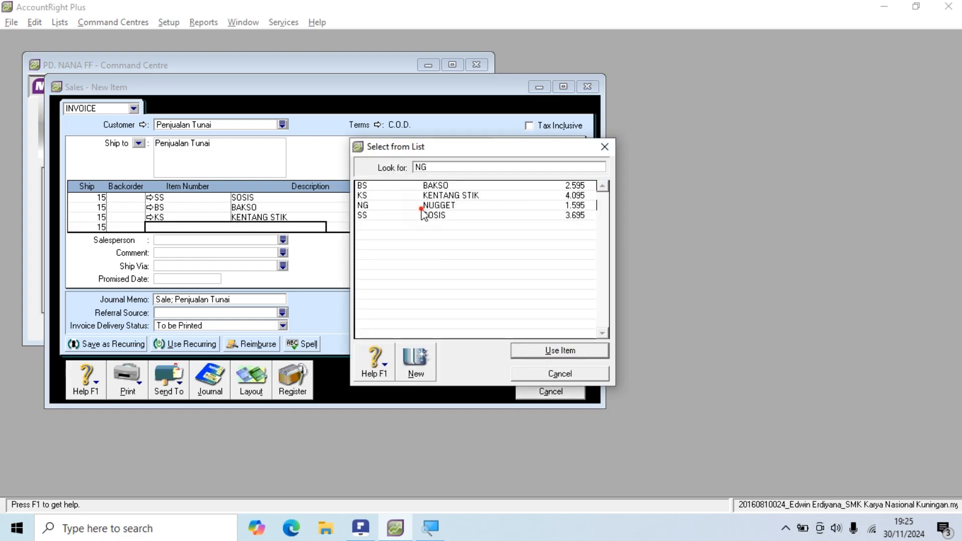
{"action": "left_click", "coordinate": [550, 349]}
{"action": "key", "text": "Tab"}
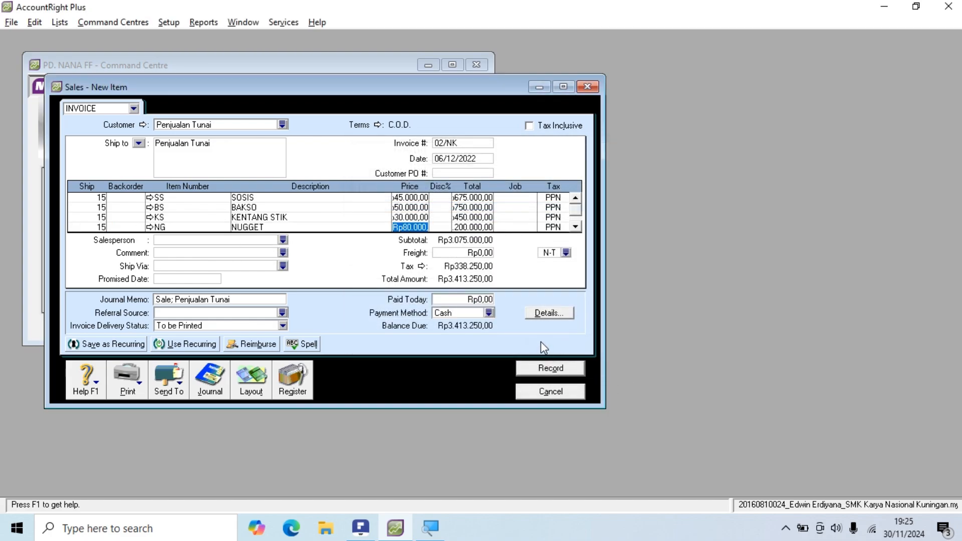
Step: Compare the NUGGET line's price and total, and the invoice's subtotal, tax and total amount, with the Nota Kontan in the PDF
{"action": "key", "text": "alt+Tab"}
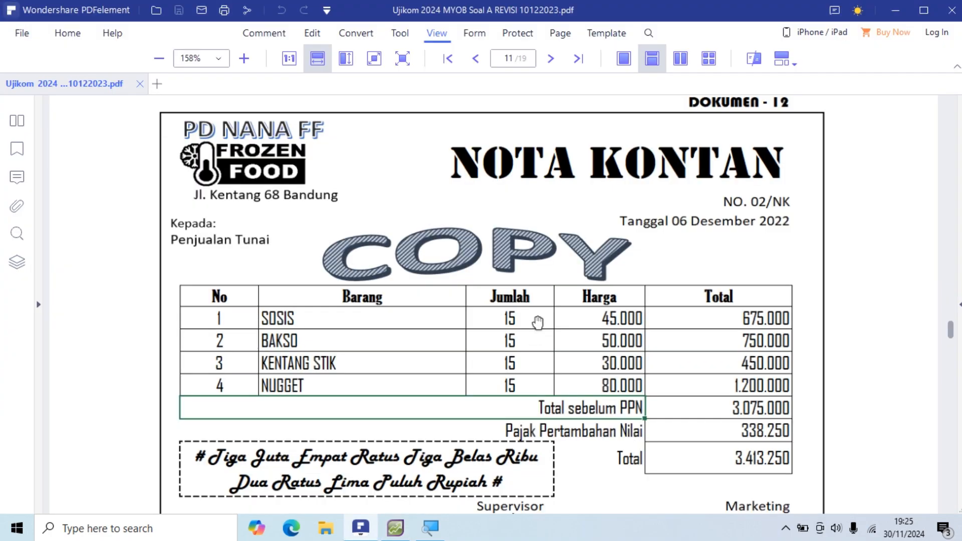
{"action": "key", "text": "alt+Tab"}
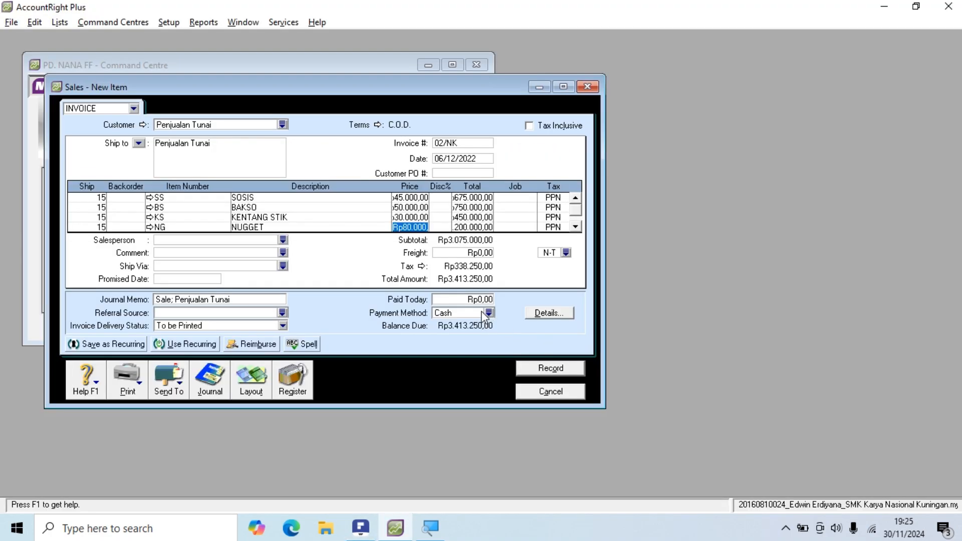
{"action": "key", "text": "Tab"}
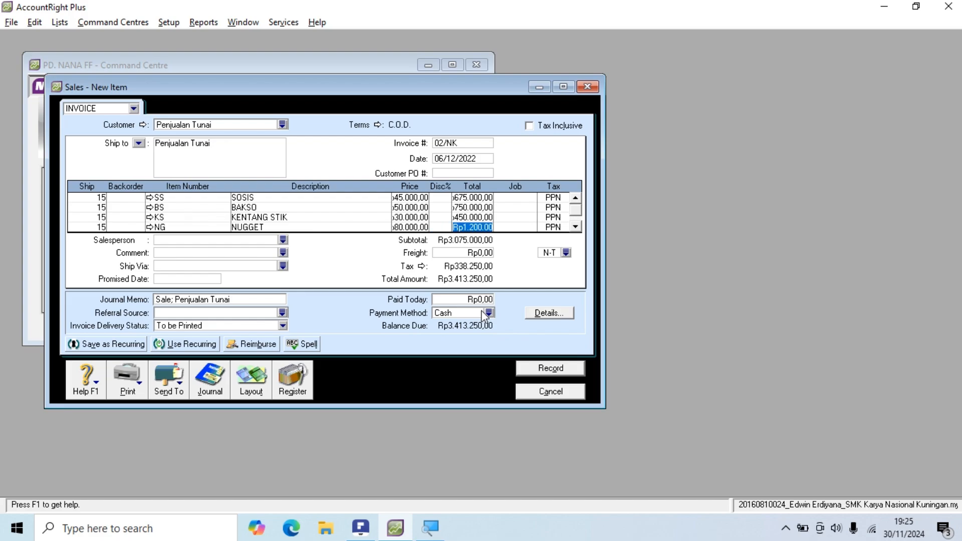
{"action": "key", "text": "alt+Tab"}
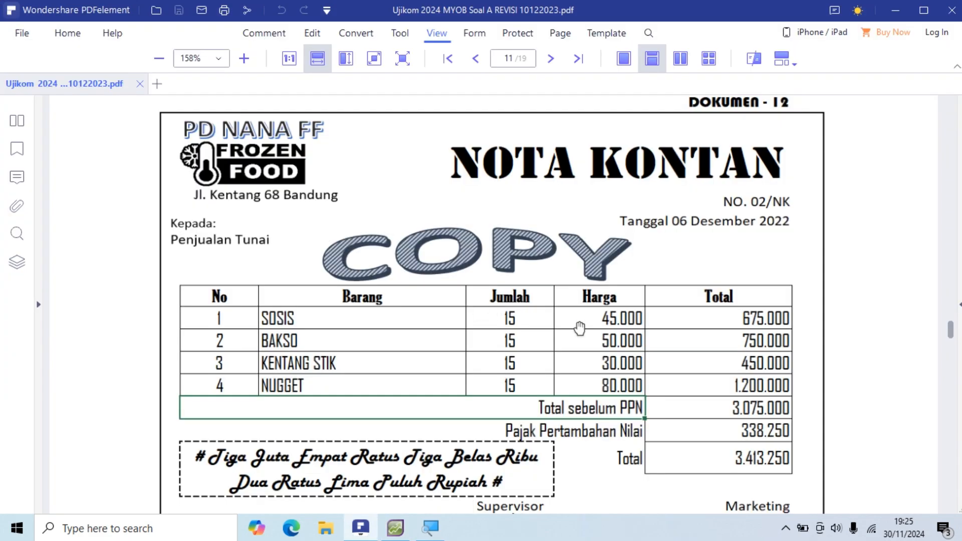
{"action": "key", "text": "alt+Tab"}
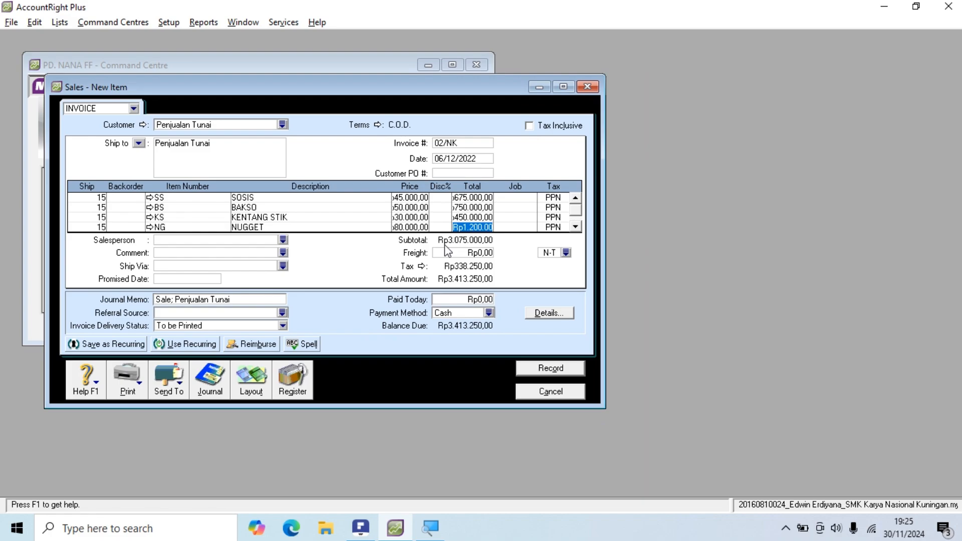
{"action": "key", "text": "alt+Tab"}
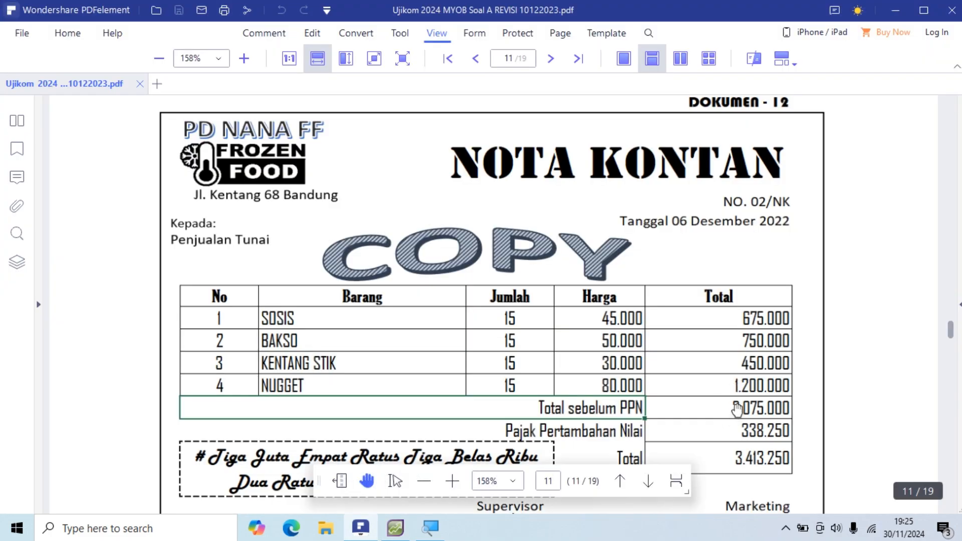
{"action": "key", "text": "alt+Tab"}
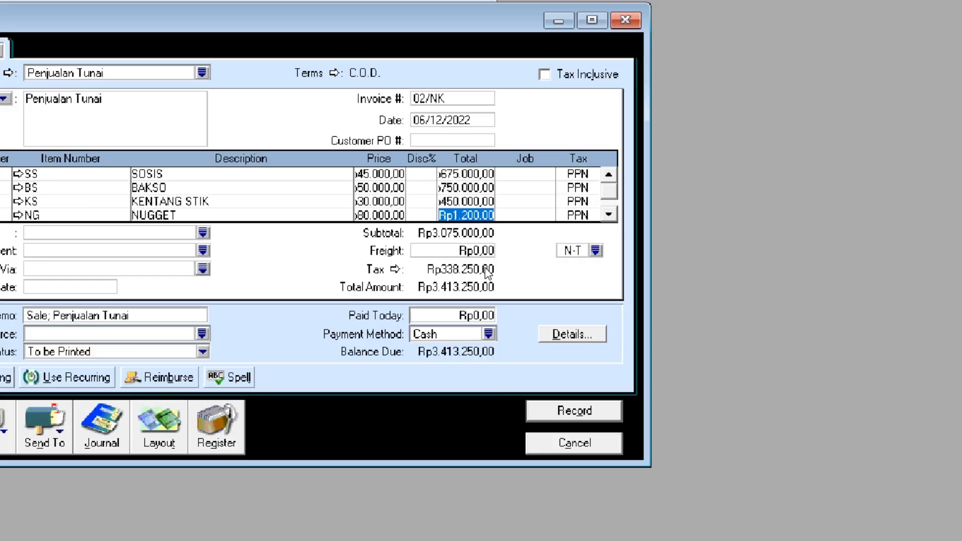
Step: Check the invoice total against the Nota Kontan in the PDF and enter Rp3.413.250,00 as the amount paid today
{"action": "key", "text": "alt+Tab"}
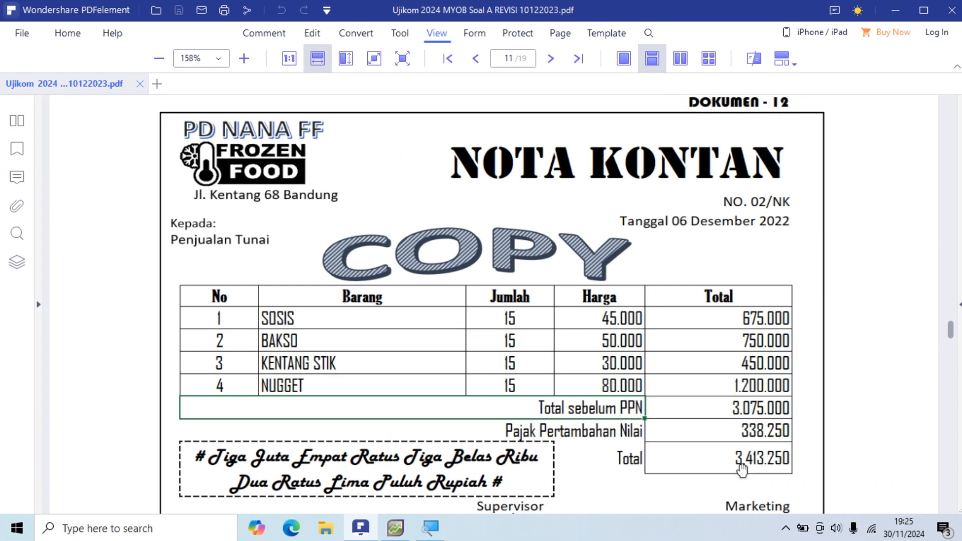
{"action": "key", "text": "alt+Tab"}
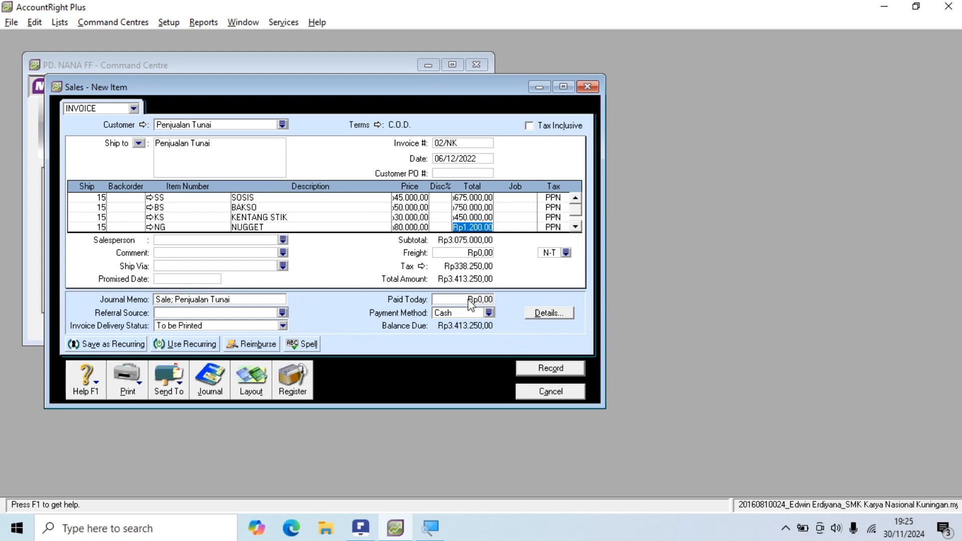
{"action": "left_click", "coordinate": [469, 299]}
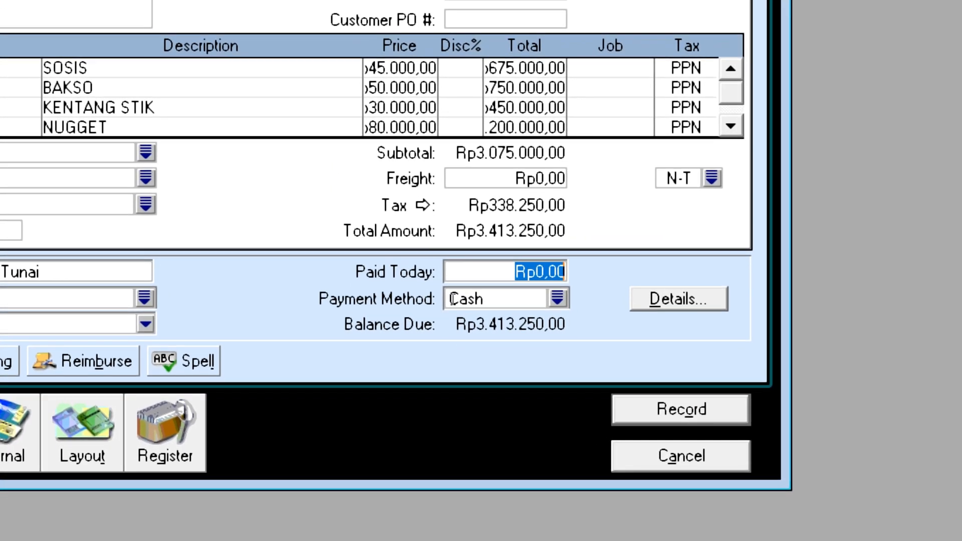
{"action": "type", "text": "3414"}
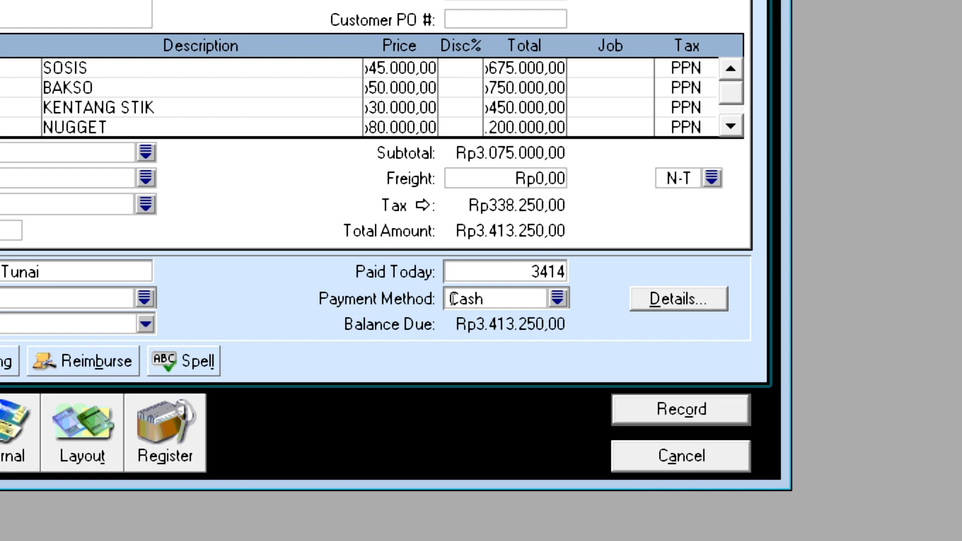
{"action": "key", "text": "BackSpace"}
{"action": "type", "text": "32500"}
{"action": "key", "text": "BackSpace"}
{"action": "key", "text": "Tab"}
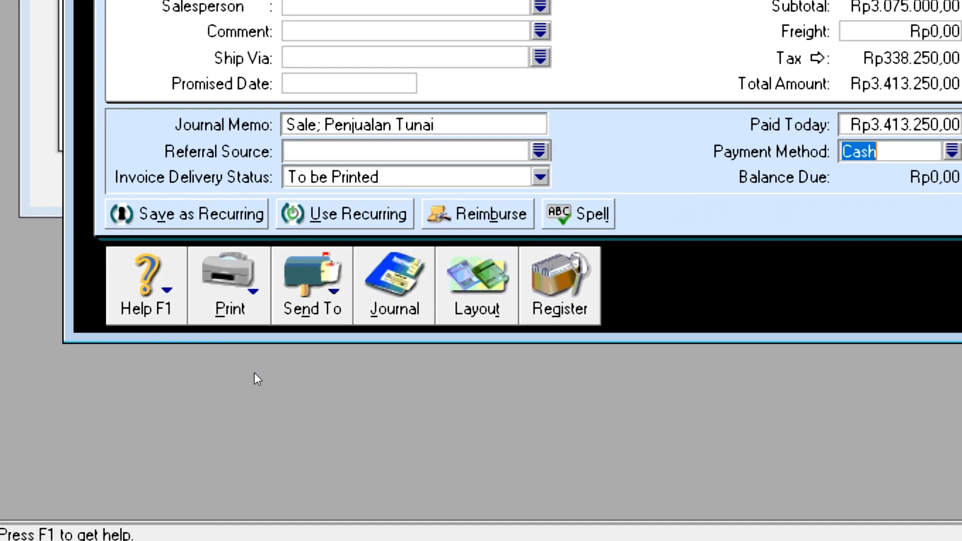
Step: Confirm the Item layout for the cash sale invoice, record it, and close the sales entry window
{"action": "left_click", "coordinate": [254, 371]}
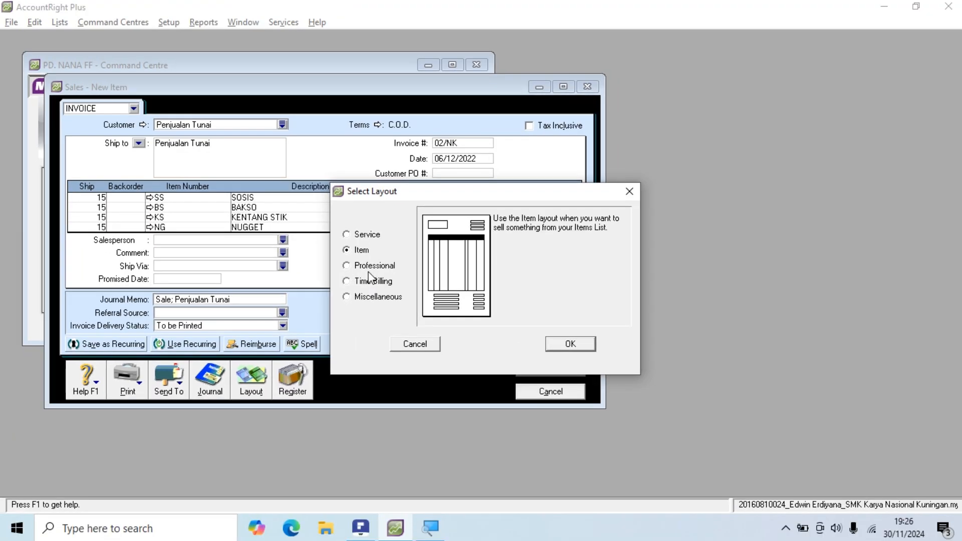
{"action": "left_click", "coordinate": [405, 344]}
{"action": "left_click", "coordinate": [567, 344]}
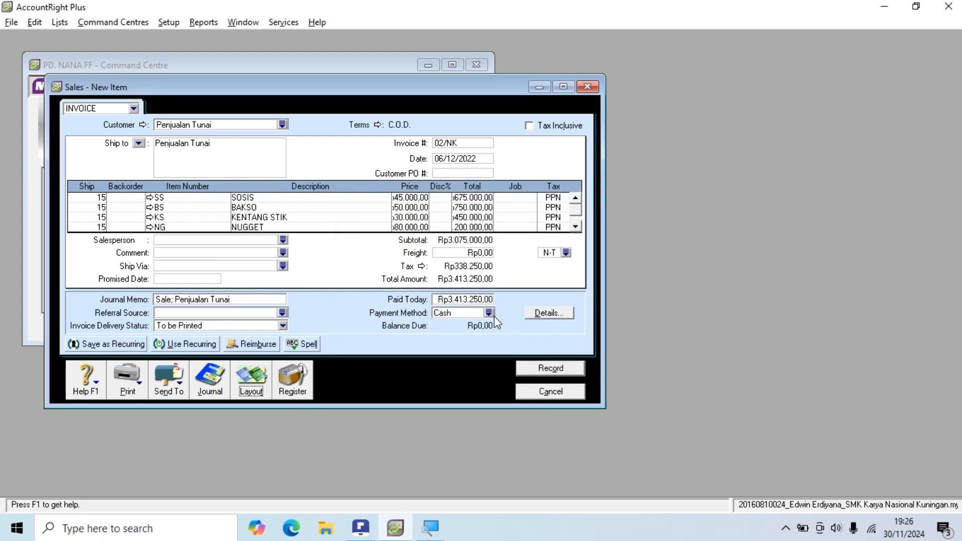
{"action": "left_click", "coordinate": [563, 368]}
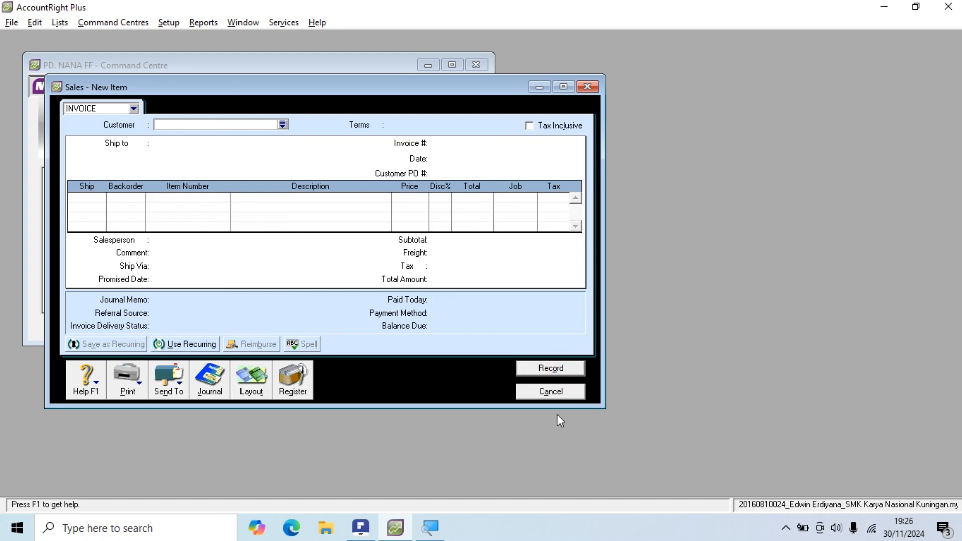
{"action": "left_click", "coordinate": [550, 392]}
Step: Read Dokumen-13, the Bukti Kas Keluar on page 12 of the PDF, for its number, date, payee, description and amount
{"action": "key", "text": "alt+Tab"}
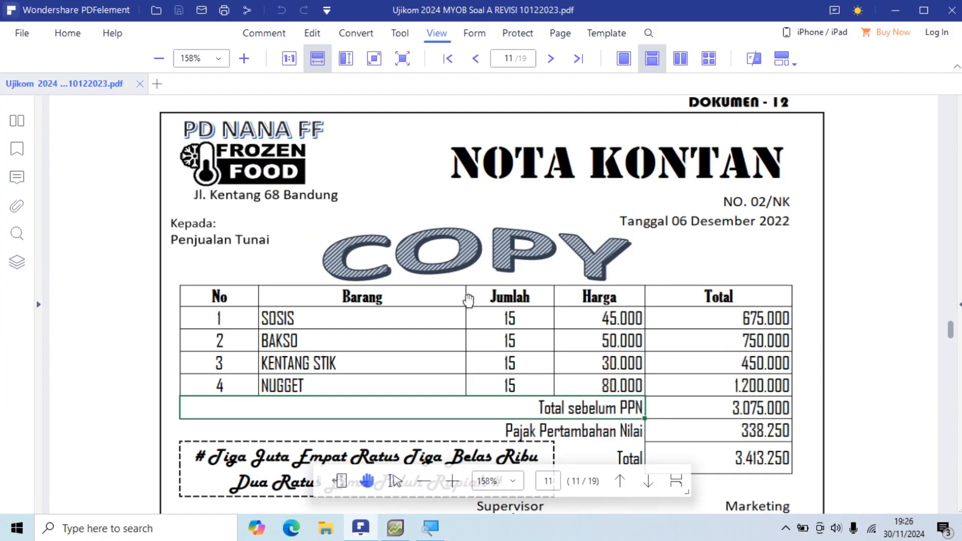
{"action": "scroll", "coordinate": [466, 294], "scroll_direction": "down", "scroll_amount": 10}
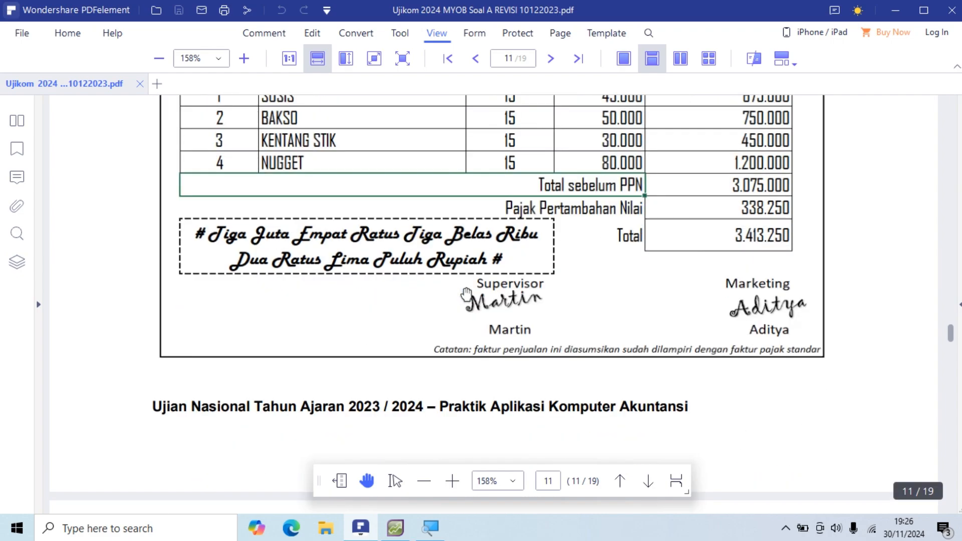
{"action": "scroll", "coordinate": [466, 294], "scroll_direction": "down", "scroll_amount": 2}
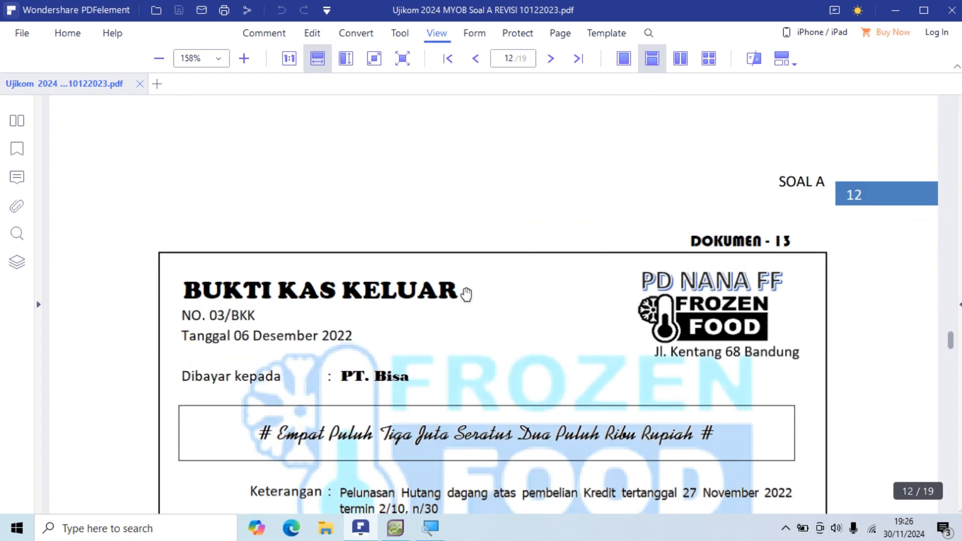
{"action": "scroll", "coordinate": [467, 295], "scroll_direction": "down", "scroll_amount": 1}
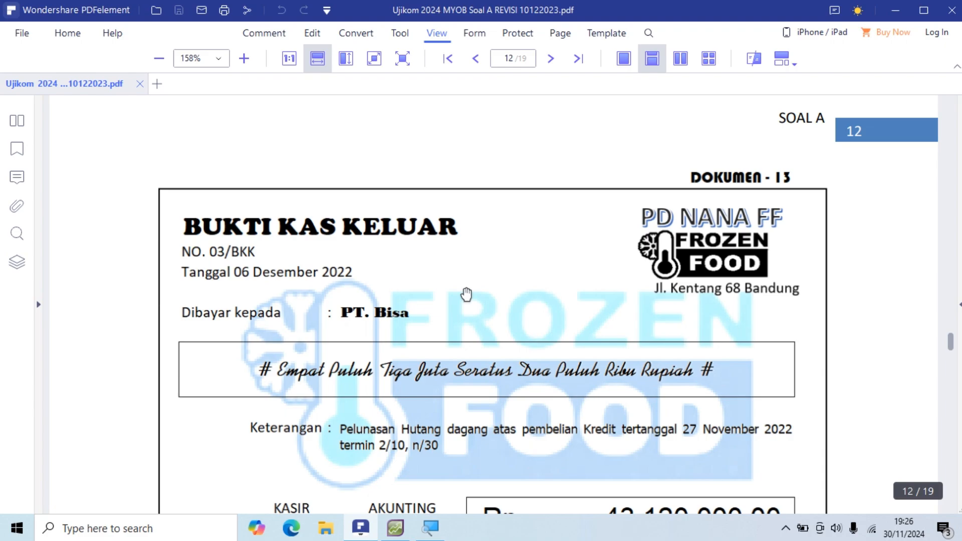
{"action": "scroll", "coordinate": [464, 293], "scroll_direction": "down", "scroll_amount": 1}
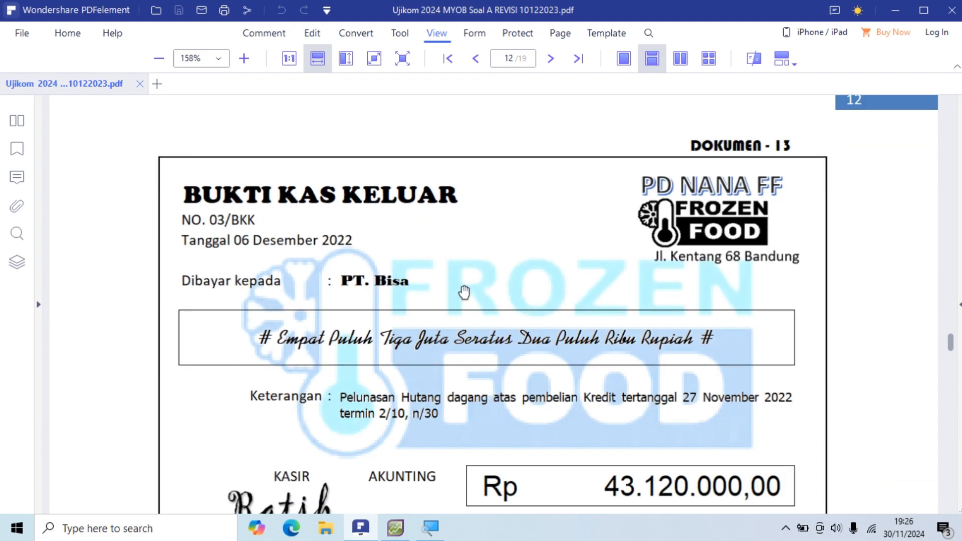
{"action": "scroll", "coordinate": [464, 293], "scroll_direction": "down", "scroll_amount": 1}
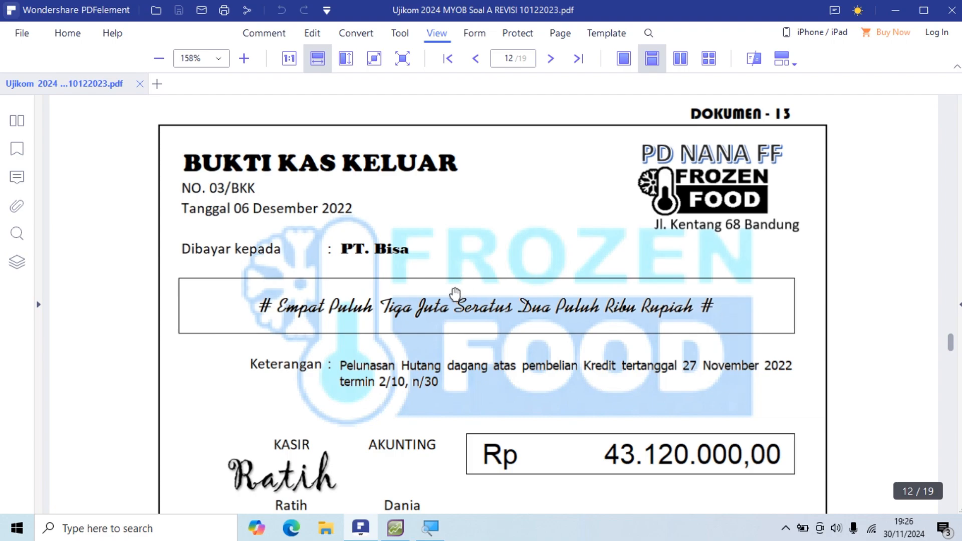
{"action": "scroll", "coordinate": [456, 296], "scroll_direction": "down", "scroll_amount": 1}
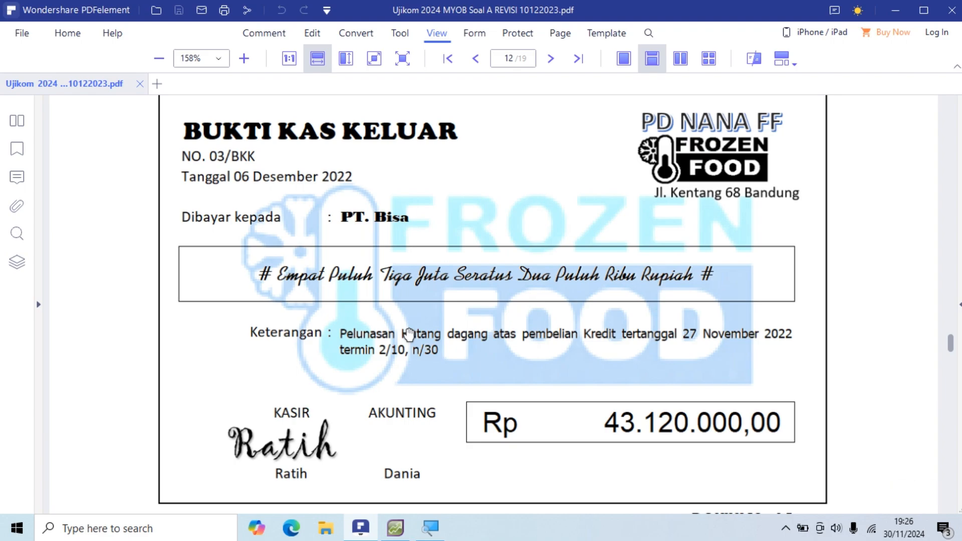
Step: Switch back to AccountRight Plus and open Pay Bills from the Purchases command centre
{"action": "key", "text": "alt+Tab"}
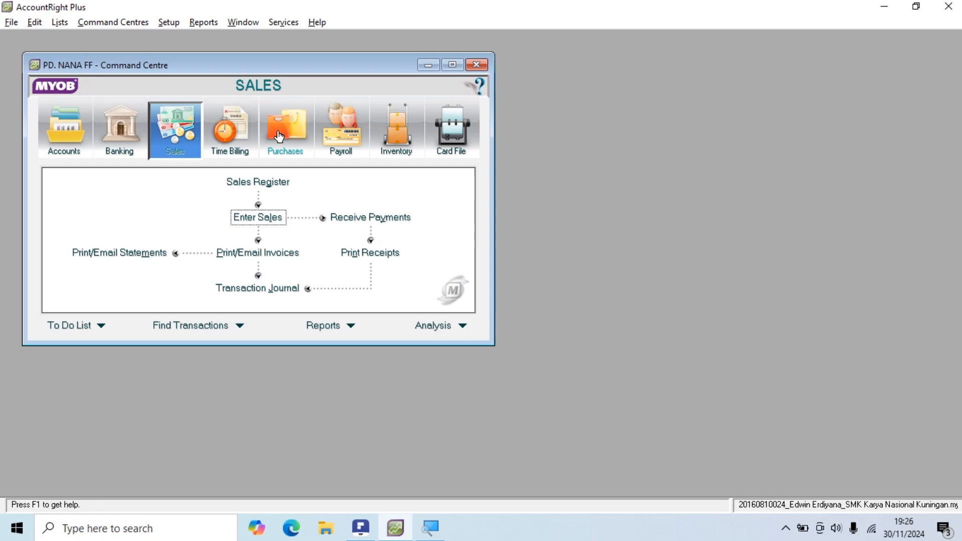
{"action": "left_click", "coordinate": [511, 258]}
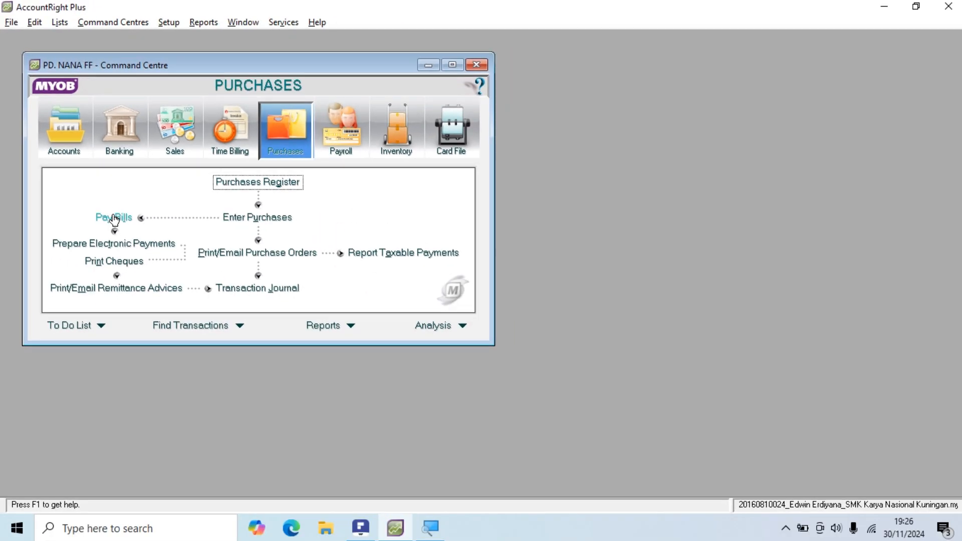
{"action": "key", "text": "alt+Tab"}
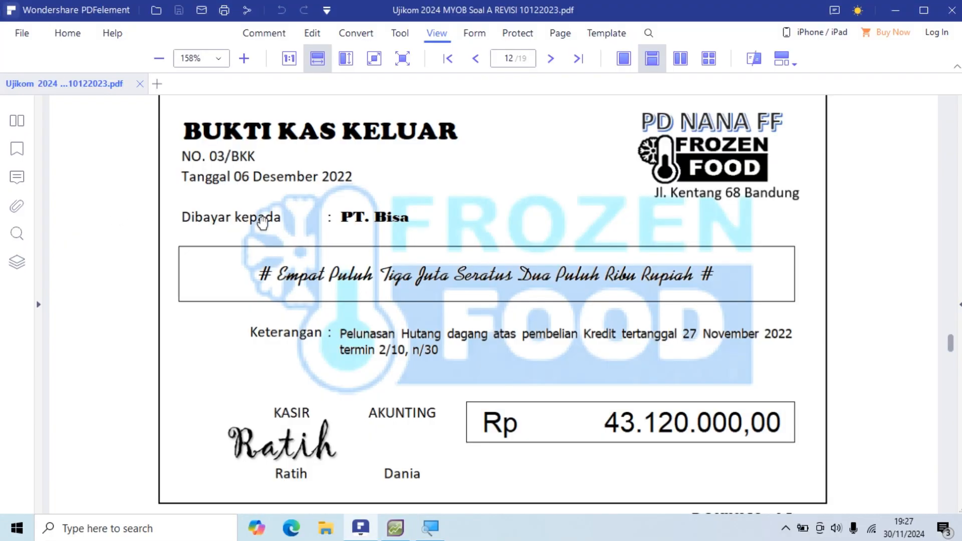
{"action": "key", "text": "alt+Tab"}
{"action": "left_click", "coordinate": [113, 219]}
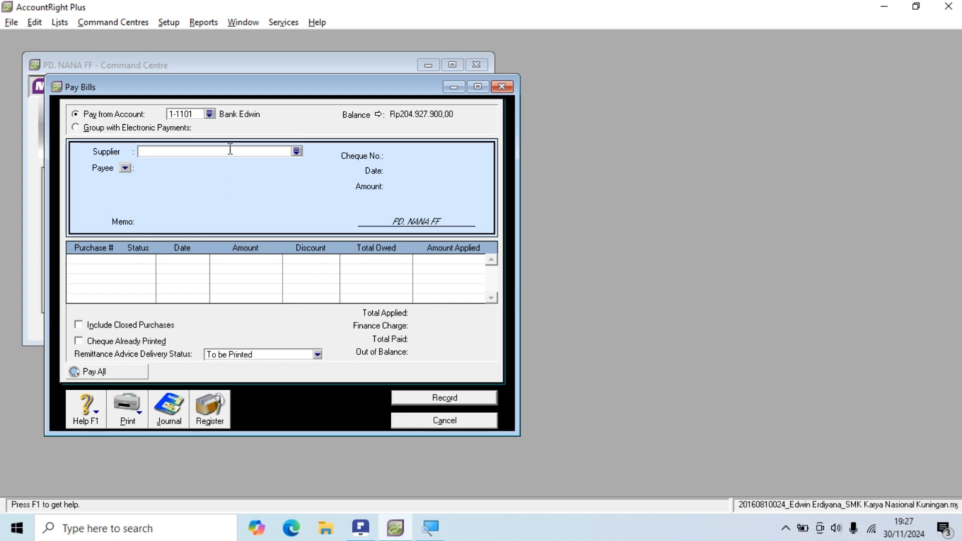
Step: Choose bank account 1-1101 to pay from and PT BISA as the supplier of the bill payment
{"action": "key", "text": "alt+Tab"}
{"action": "key", "text": "alt+Tab"}
{"action": "left_click", "coordinate": [210, 113]}
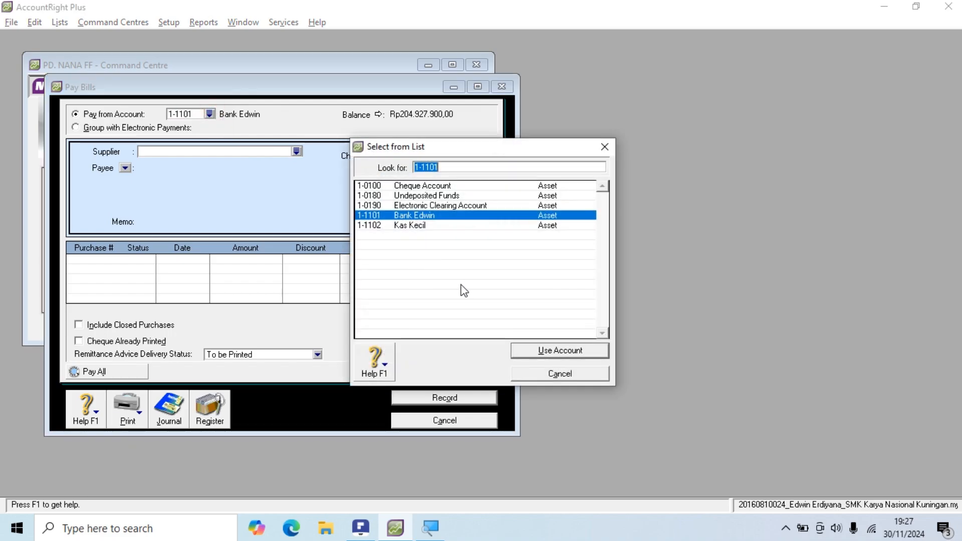
{"action": "left_click", "coordinate": [534, 352]}
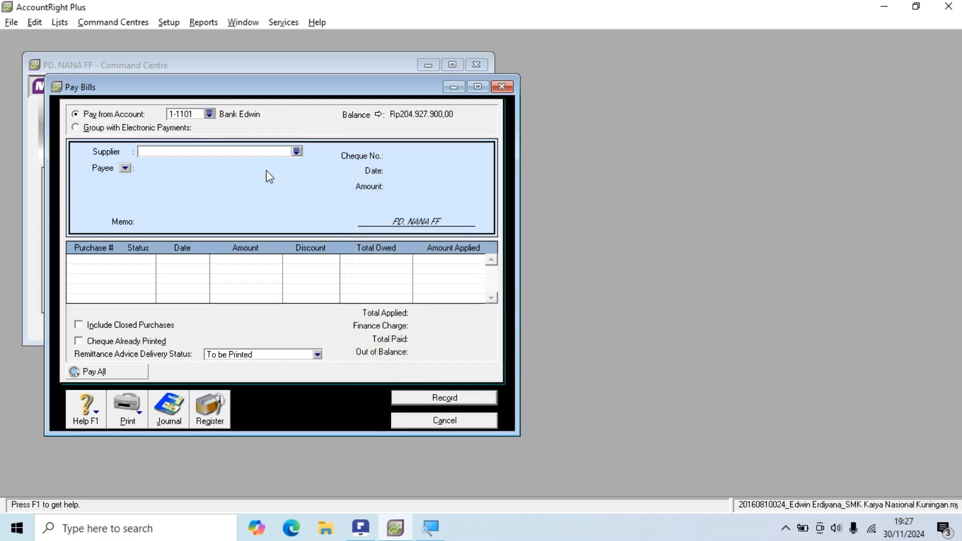
{"action": "left_click", "coordinate": [297, 151]}
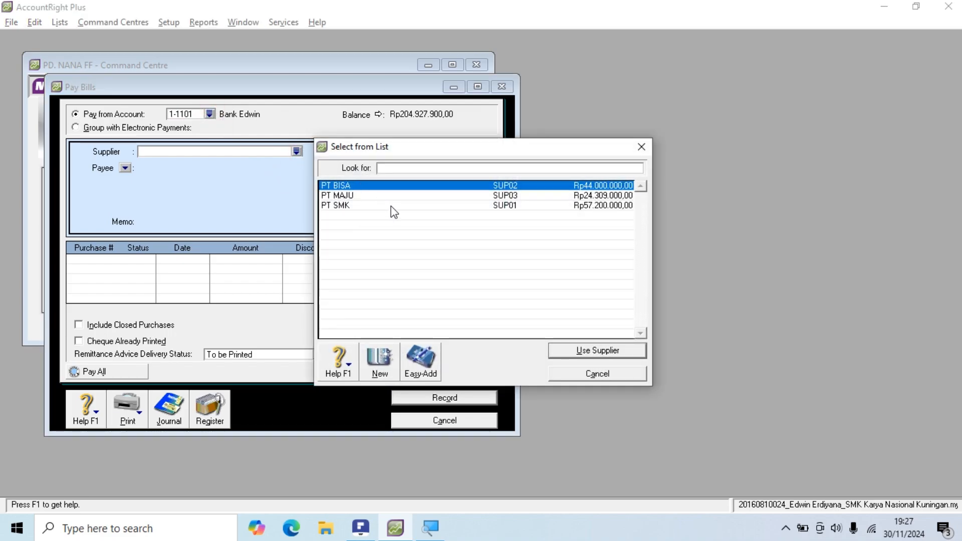
{"action": "key", "text": "alt+Tab"}
{"action": "key", "text": "alt+Tab"}
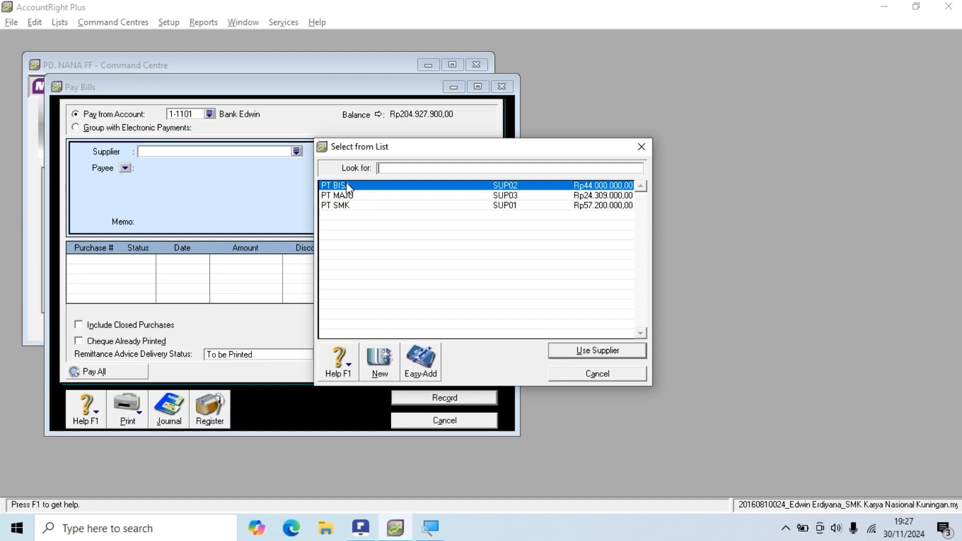
{"action": "left_click", "coordinate": [580, 353]}
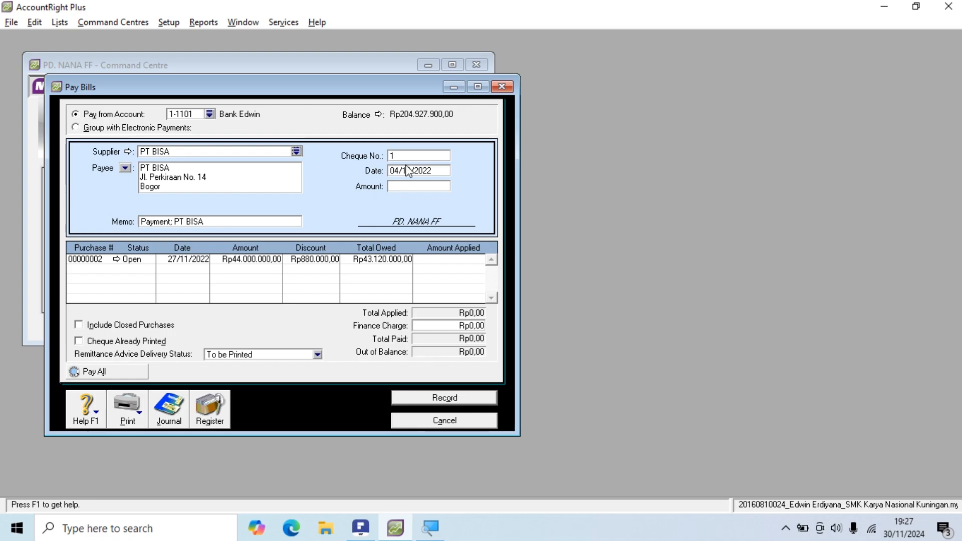
Step: Set the payment's cheque number to 03/BKK and its date to 06/12/2022, as on the Bukti Kas Keluar
{"action": "key", "text": "alt+Tab"}
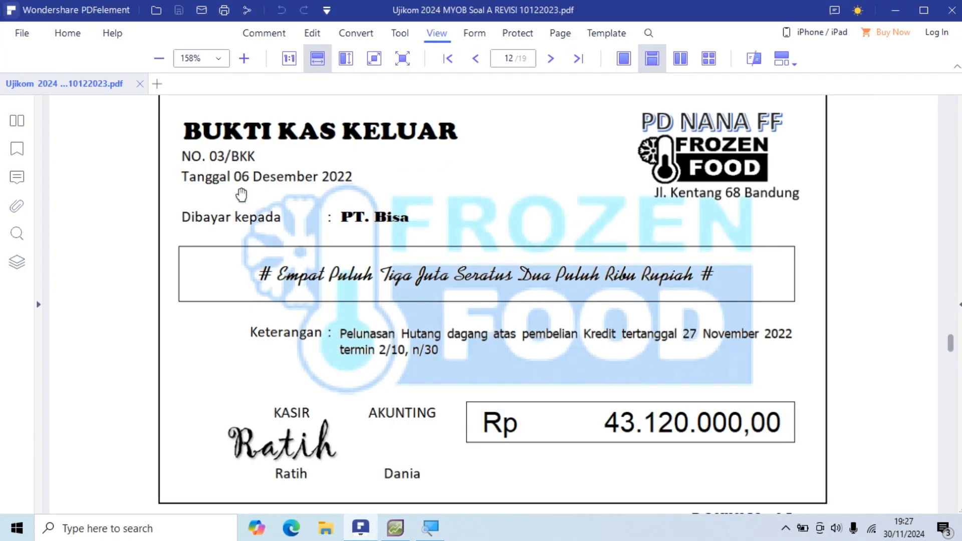
{"action": "key", "text": "alt+Tab"}
{"action": "type", "text": "03"}
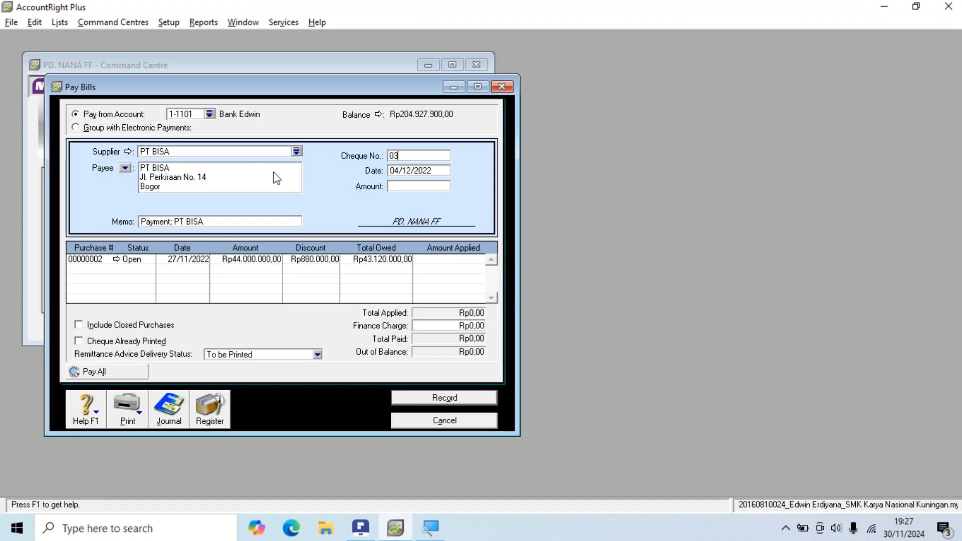
{"action": "type", "text": "/BKK"}
{"action": "key", "text": "Tab"}
{"action": "key", "text": "alt+Tab"}
{"action": "key", "text": "alt+Tab"}
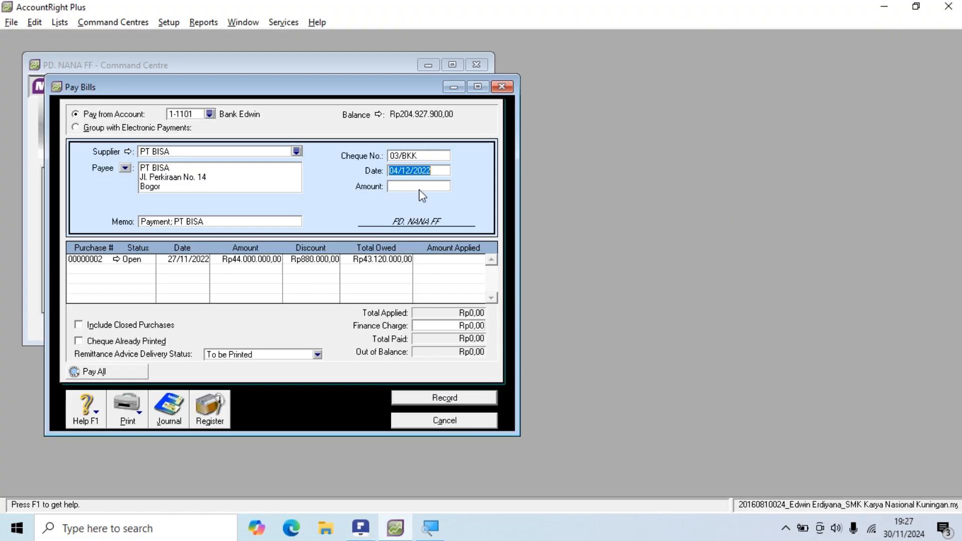
{"action": "left_click", "coordinate": [399, 171]}
{"action": "type", "text": "6"}
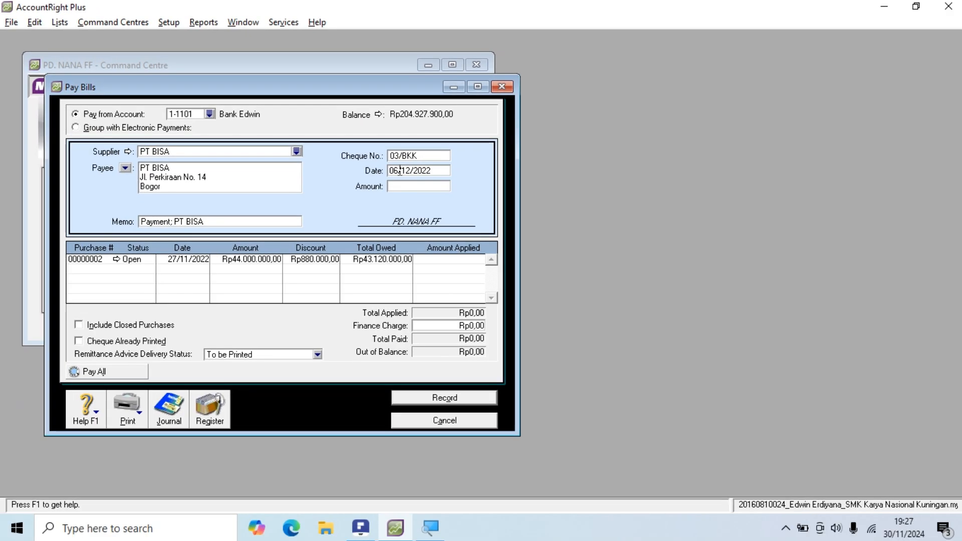
Step: Enter Rp43.120.000,00 from the Bukti Kas Keluar as the payment amount to PT BISA
{"action": "left_click", "coordinate": [412, 188]}
{"action": "key", "text": "alt+Tab"}
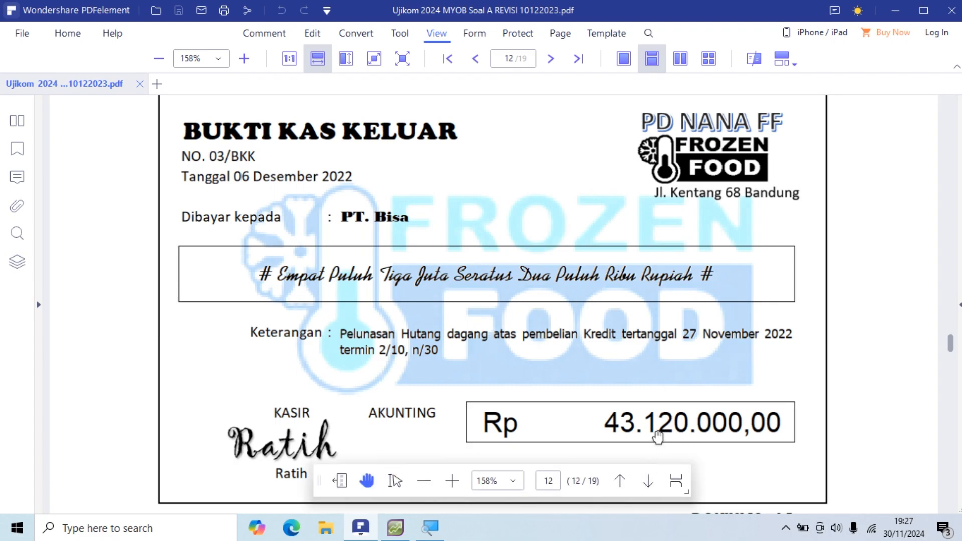
{"action": "scroll", "coordinate": [651, 401], "scroll_direction": "down", "scroll_amount": 1}
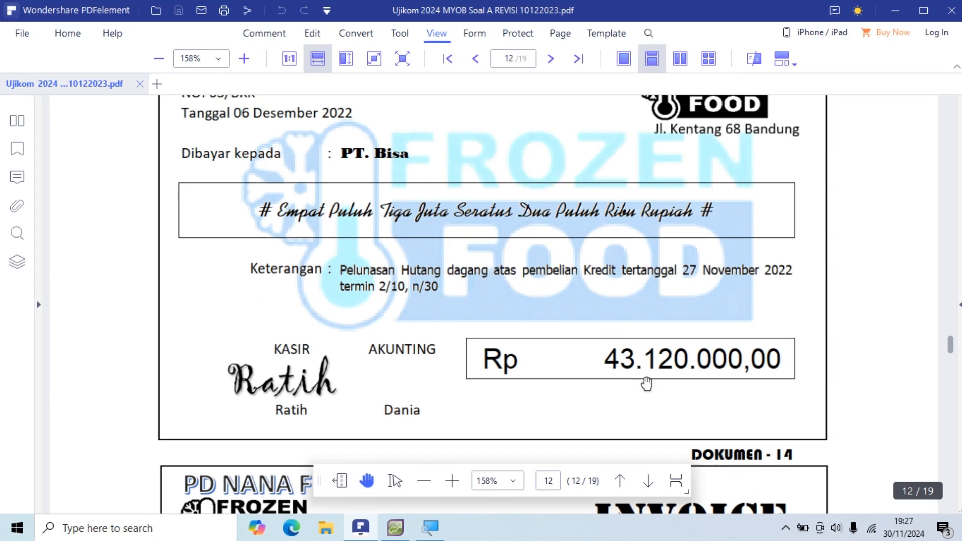
{"action": "key", "text": "alt+Tab"}
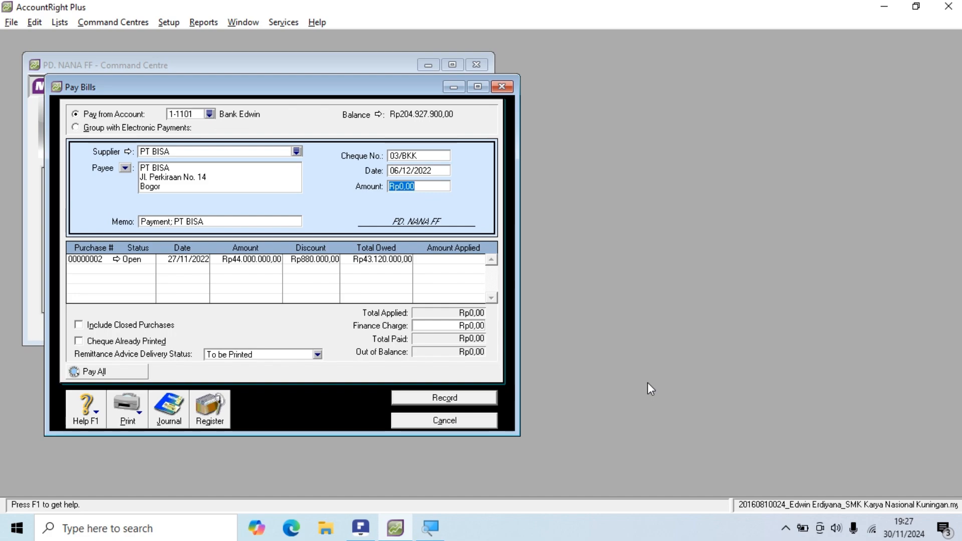
{"action": "type", "text": "431200"}
{"action": "key", "text": "Tab"}
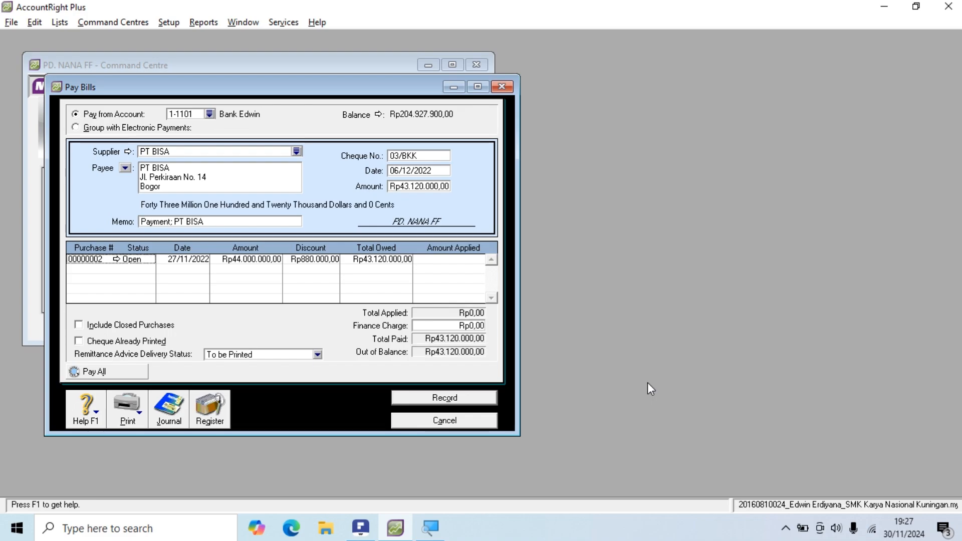
Step: Extend the payment memo to "Payment; PT BISA - 27 Nov 2022", using the credit purchase date on the Bukti Kas Keluar
{"action": "key", "text": "alt+Tab"}
{"action": "key", "text": "alt+Tab"}
{"action": "key", "text": "alt+Tab"}
{"action": "key", "text": "alt+Tab"}
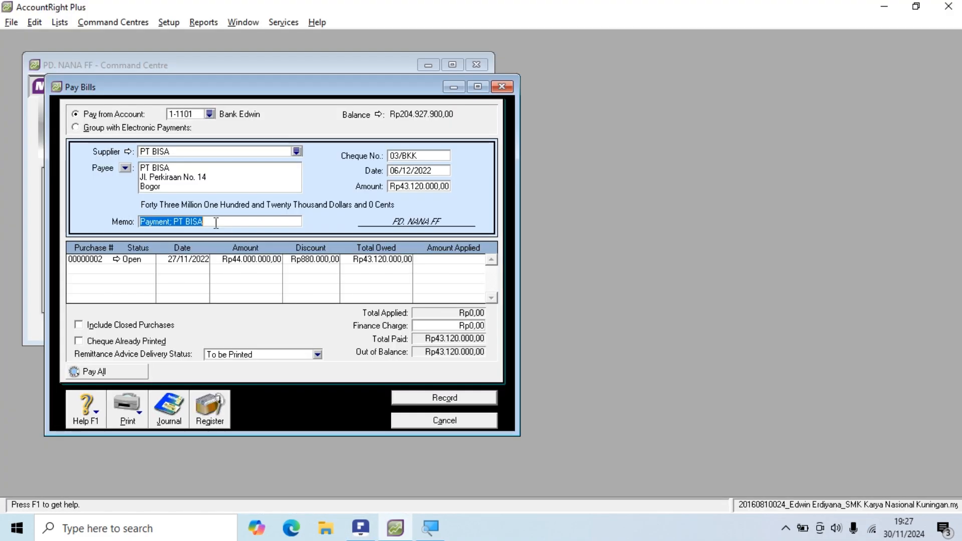
{"action": "key", "text": "alt+Tab"}
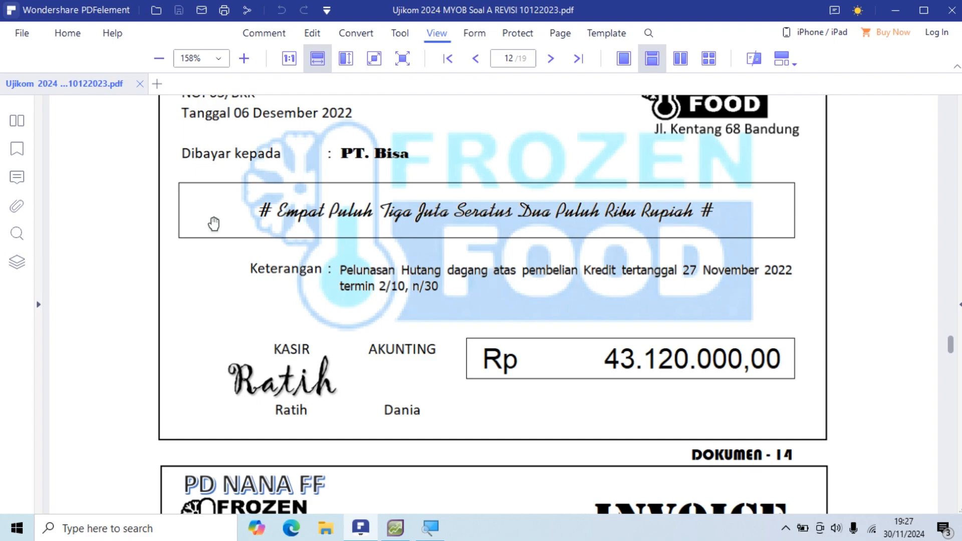
{"action": "key", "text": "alt+Tab"}
{"action": "left_click", "coordinate": [216, 222]}
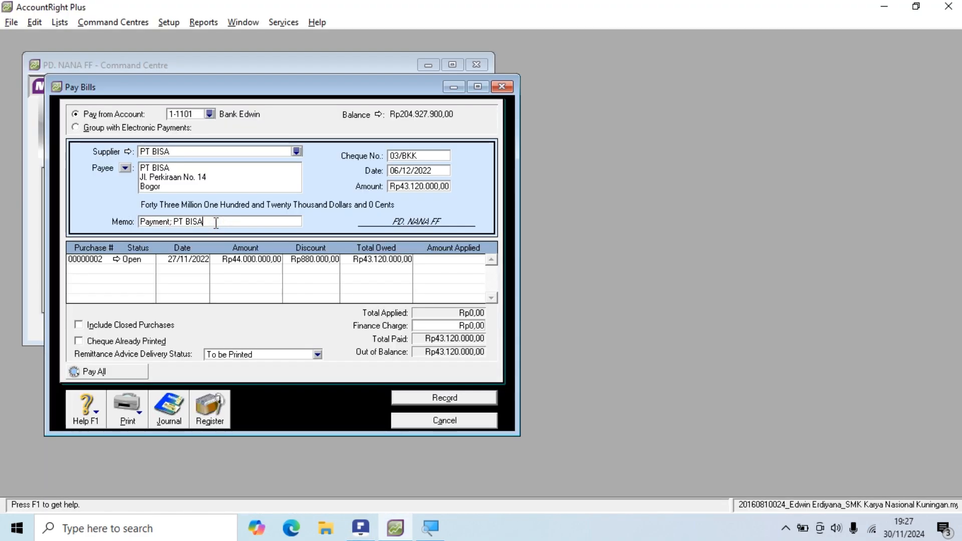
{"action": "type", "text": "- 27 Nov 2022"}
{"action": "key", "text": "alt+Tab"}
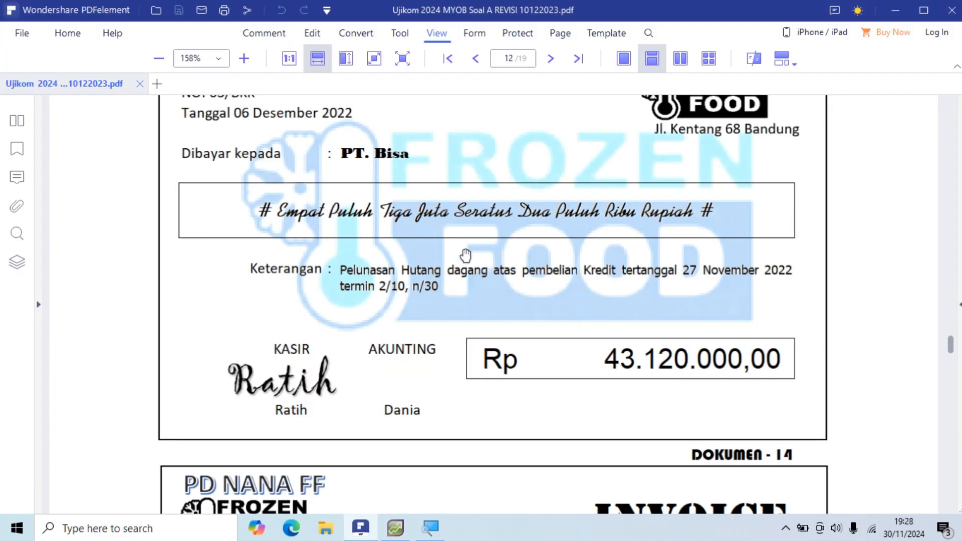
{"action": "key", "text": "alt+Tab"}
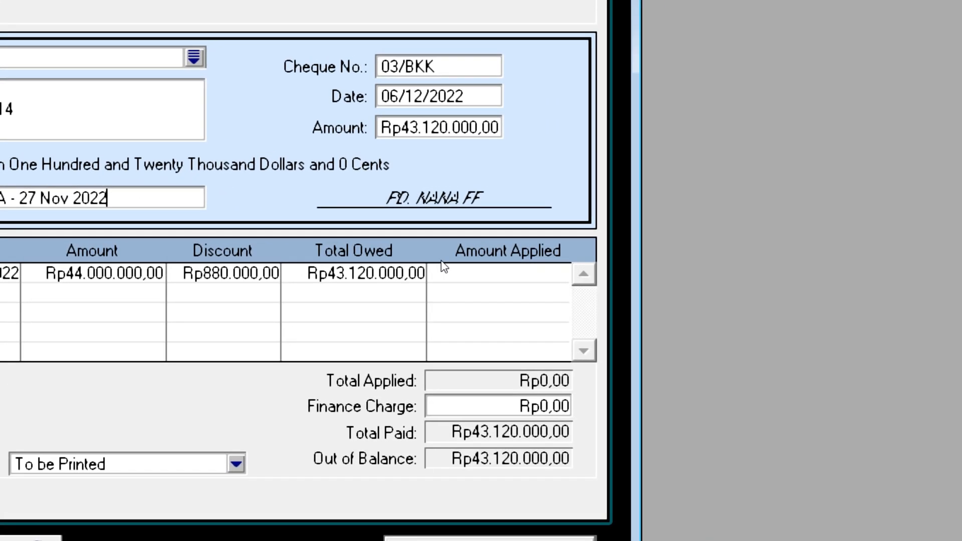
Step: Apply Rp43.120.000,00 to purchase 00000002 and record the payment, leaving the discount's debit memo to print later
{"action": "left_click", "coordinate": [444, 267]}
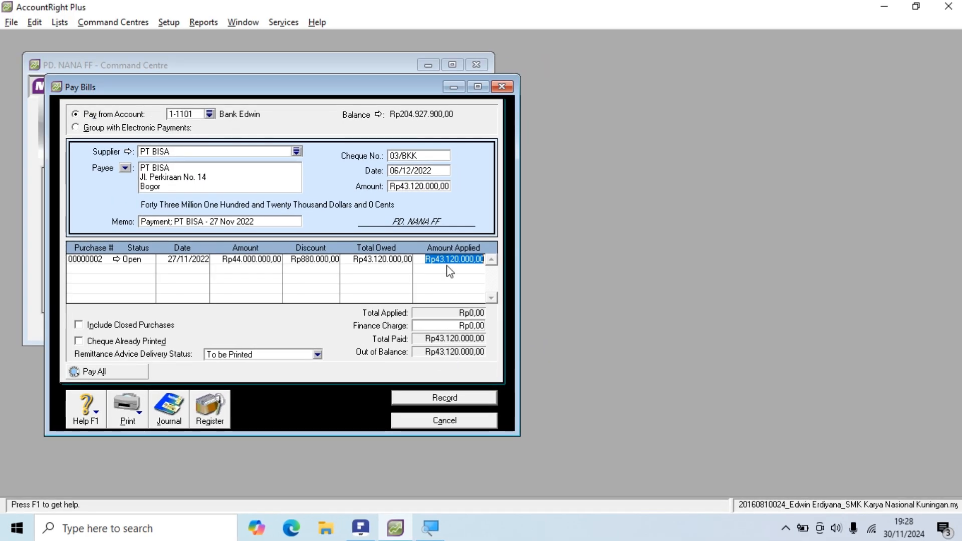
{"action": "key", "text": "Tab"}
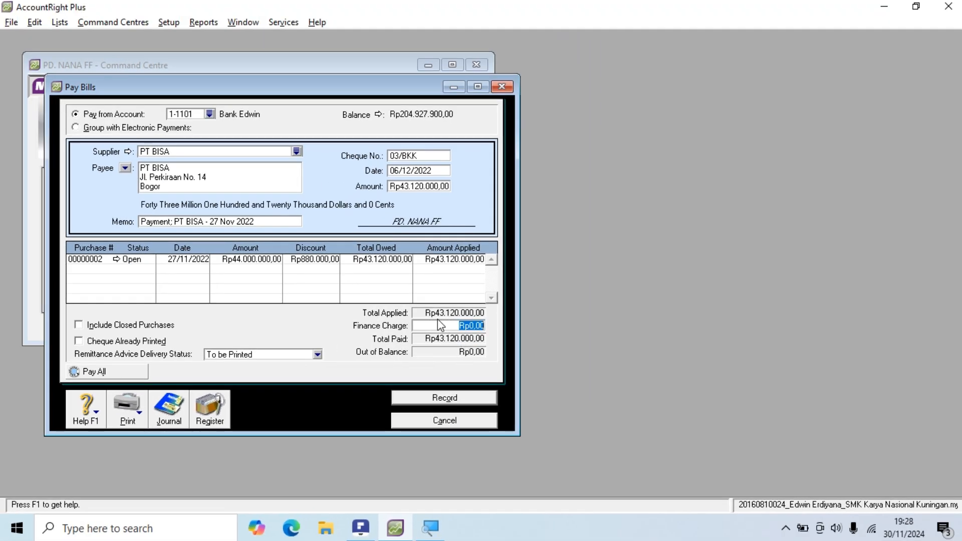
{"action": "left_click", "coordinate": [425, 403]}
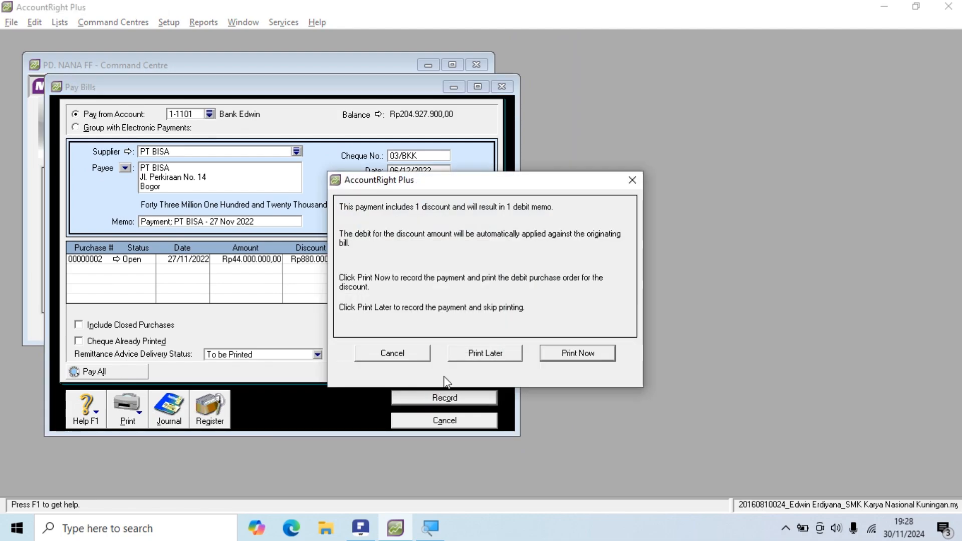
{"action": "left_click", "coordinate": [484, 355]}
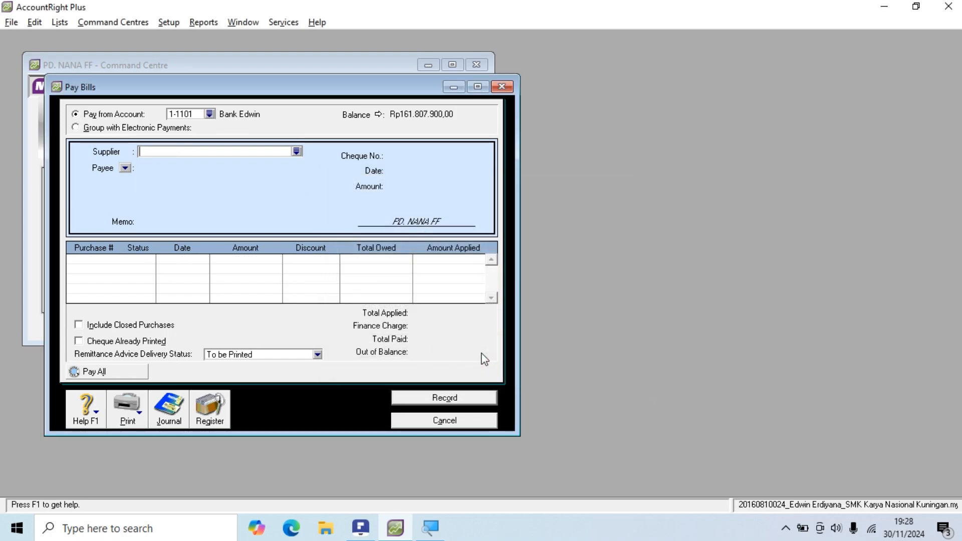
Step: Switch to PDFelement and examine the Dokumen-14 invoice: addressee, number, date, terms, items and totals
{"action": "key", "text": "alt+Tab"}
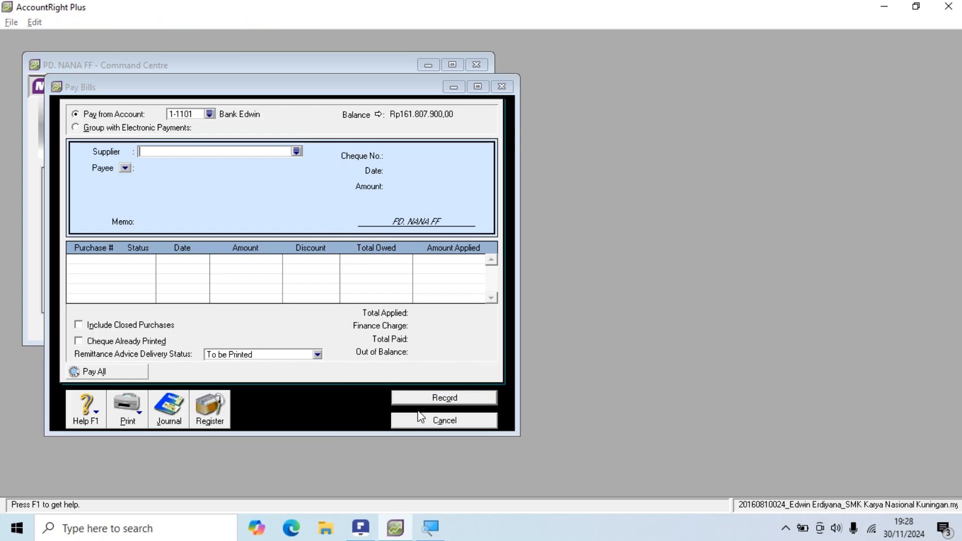
{"action": "scroll", "coordinate": [554, 362], "scroll_direction": "up", "scroll_amount": 2}
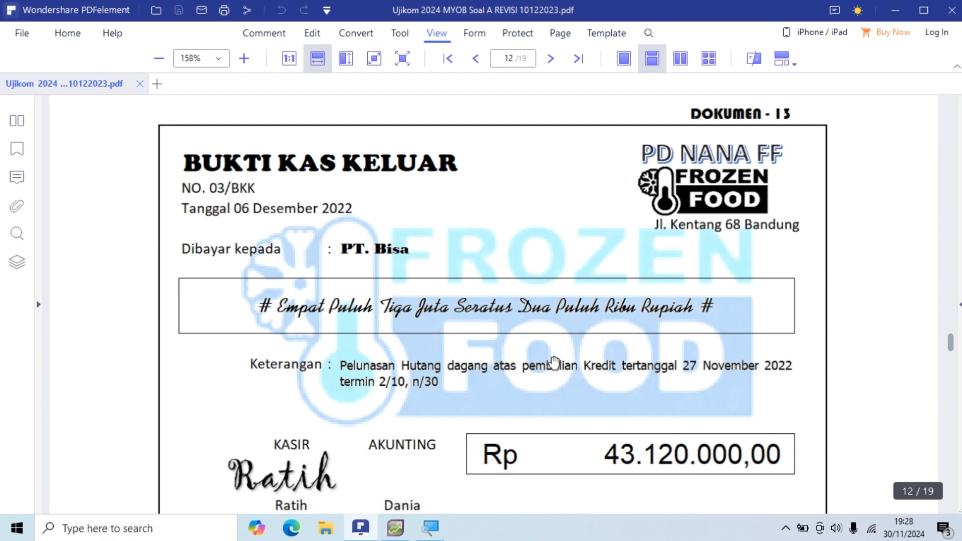
{"action": "scroll", "coordinate": [553, 362], "scroll_direction": "down", "scroll_amount": 5}
{"action": "scroll", "coordinate": [553, 362], "scroll_direction": "down", "scroll_amount": 3}
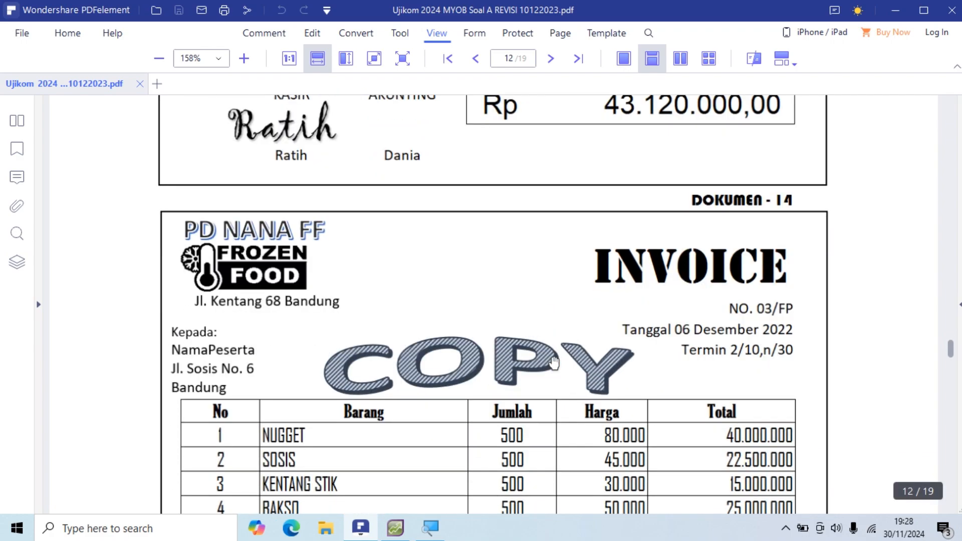
{"action": "scroll", "coordinate": [551, 363], "scroll_direction": "down", "scroll_amount": 1}
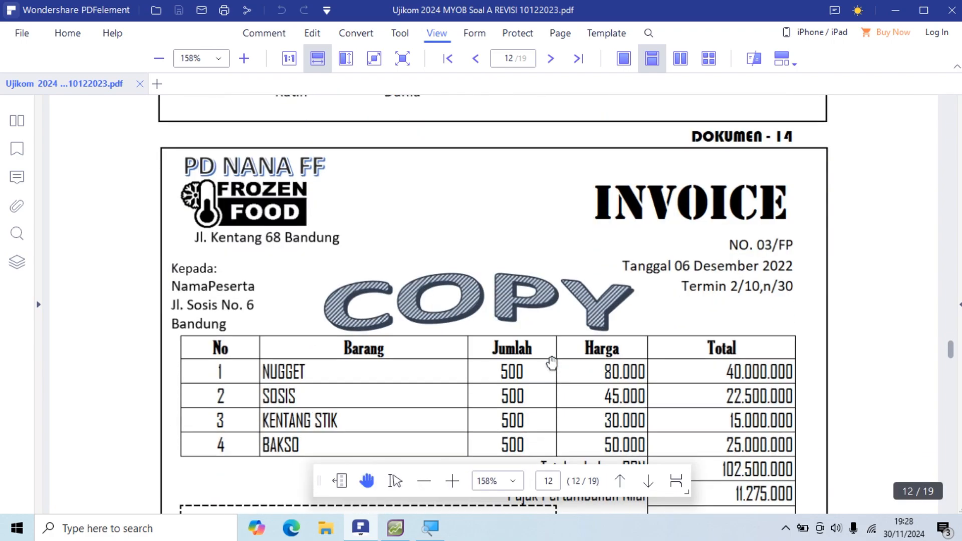
{"action": "scroll", "coordinate": [552, 362], "scroll_direction": "down", "scroll_amount": 4}
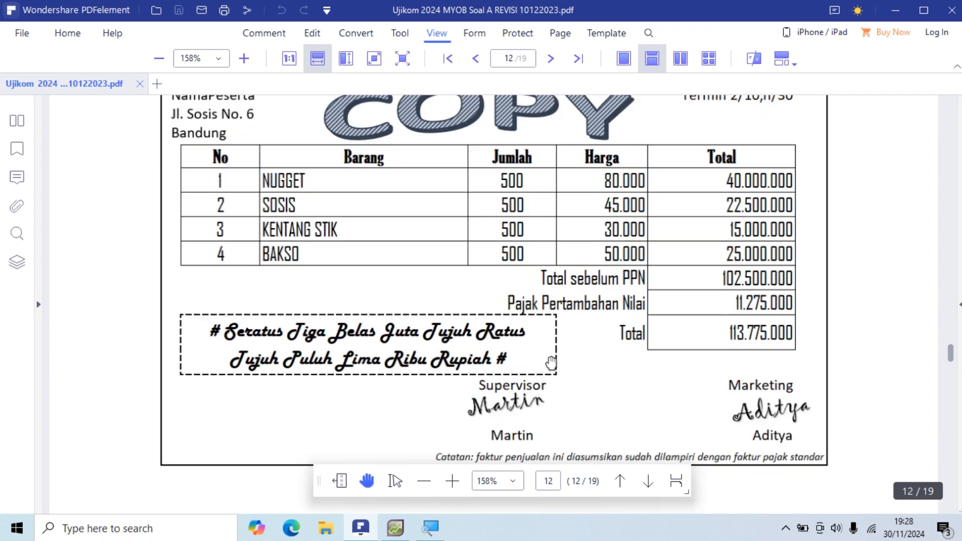
{"action": "scroll", "coordinate": [551, 362], "scroll_direction": "down", "scroll_amount": 3}
{"action": "scroll", "coordinate": [551, 363], "scroll_direction": "up", "scroll_amount": 4}
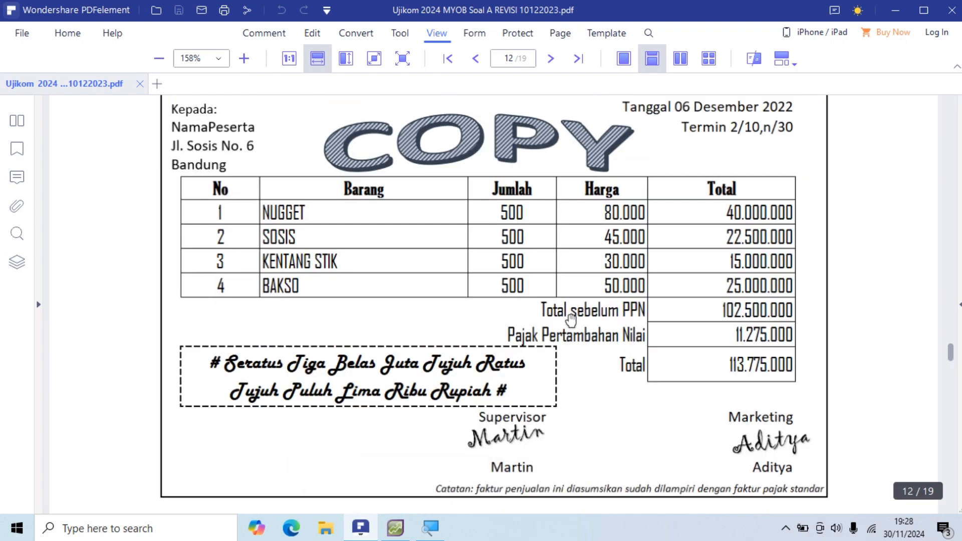
{"action": "scroll", "coordinate": [566, 314], "scroll_direction": "up", "scroll_amount": 1}
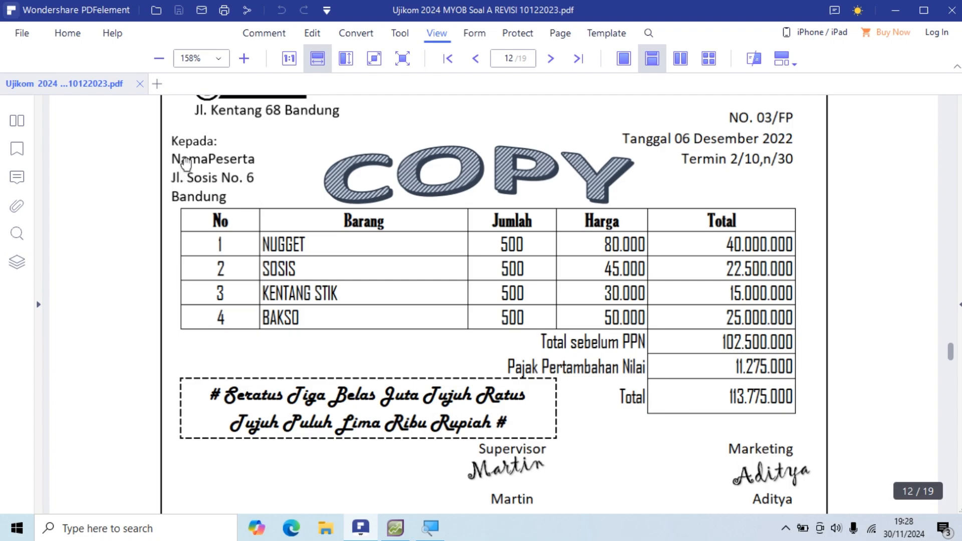
{"action": "scroll", "coordinate": [190, 170], "scroll_direction": "up", "scroll_amount": 2}
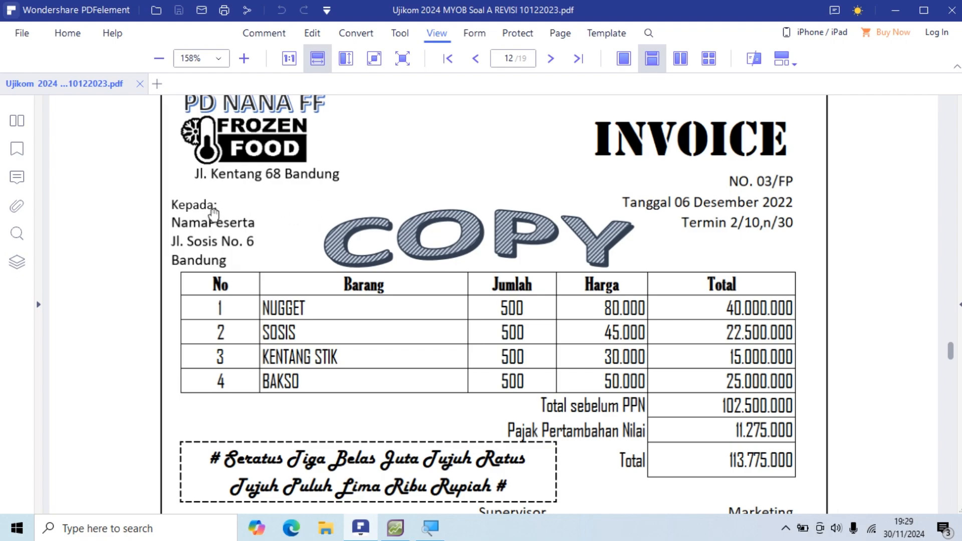
{"action": "scroll", "coordinate": [353, 196], "scroll_direction": "up", "scroll_amount": 1}
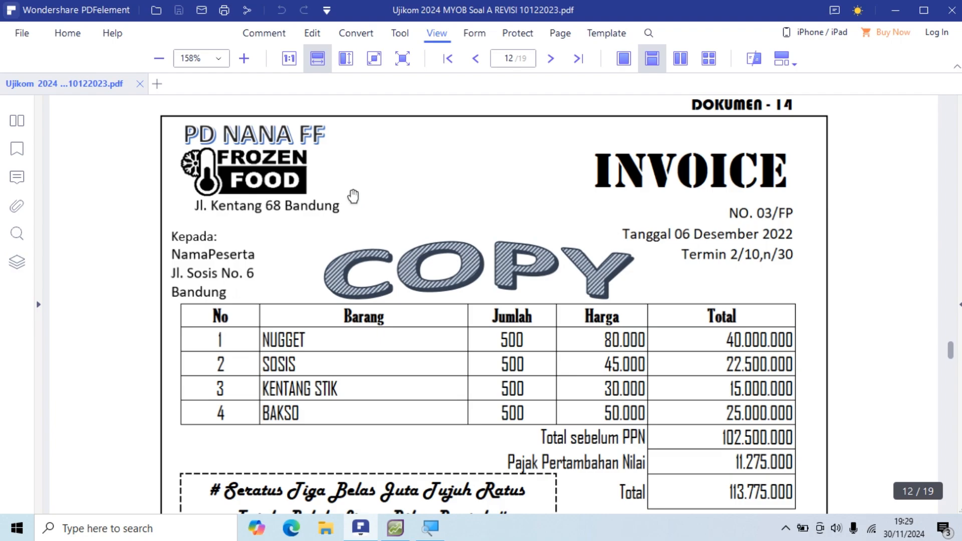
Step: Switch back to AccountRight Plus, close Pay Bills and open a new sales entry from the Sales command centre
{"action": "key", "text": "alt+Tab"}
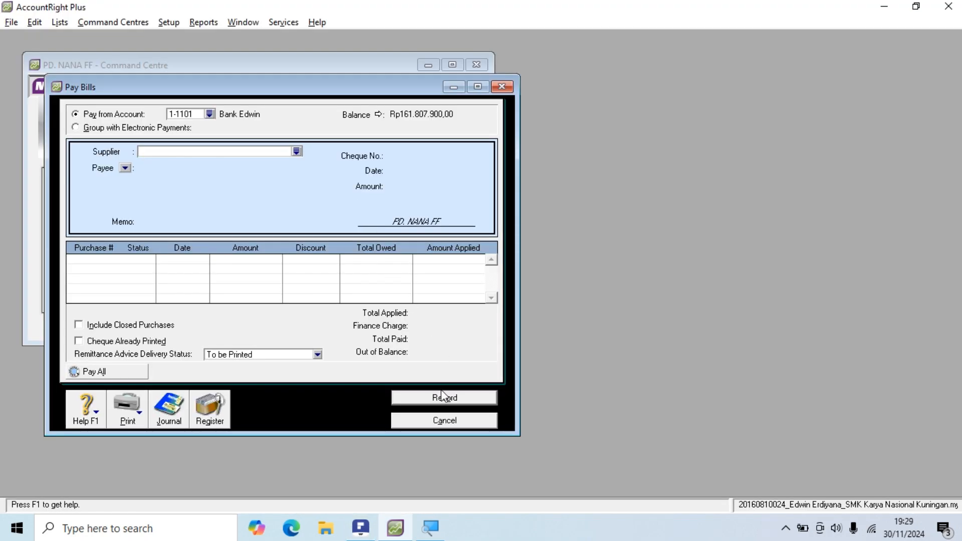
{"action": "left_click", "coordinate": [421, 421]}
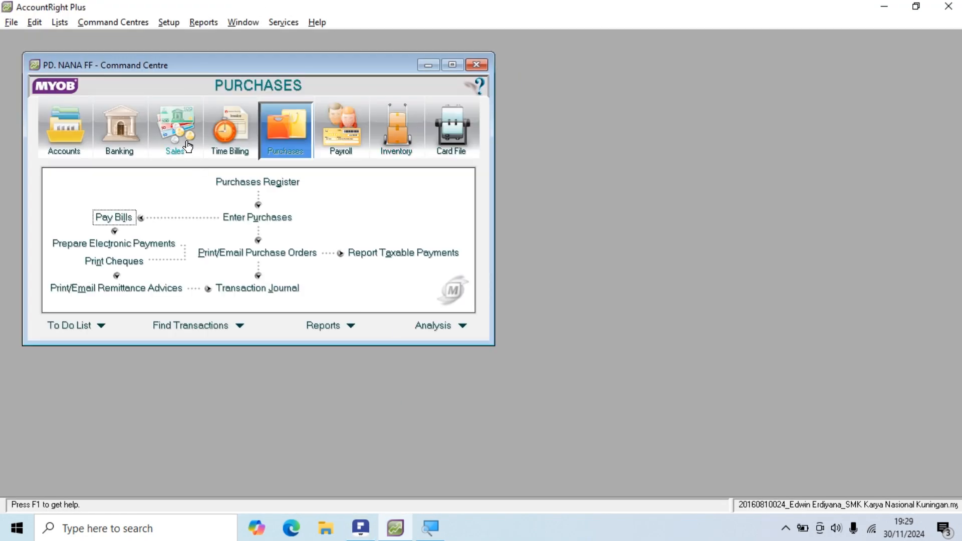
{"action": "left_click", "coordinate": [187, 146]}
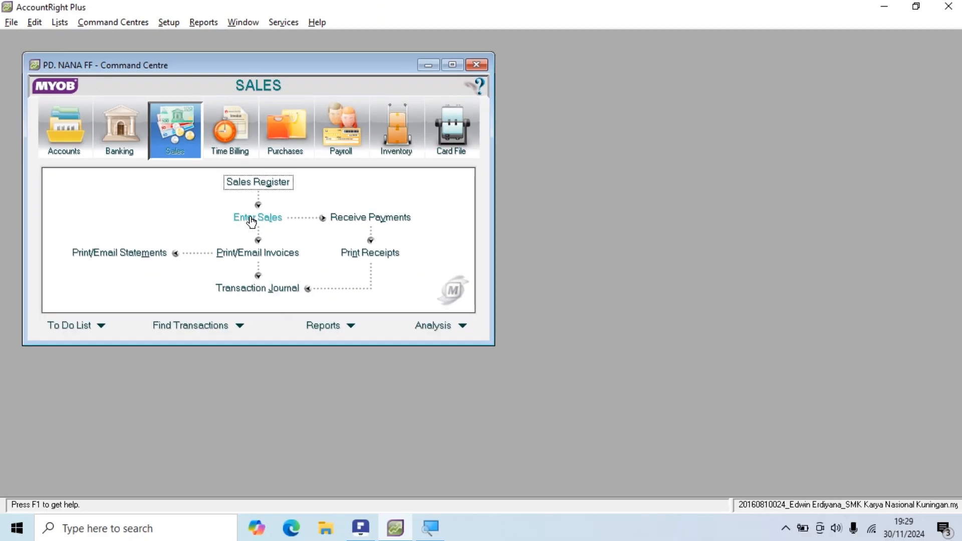
{"action": "left_click", "coordinate": [252, 218]}
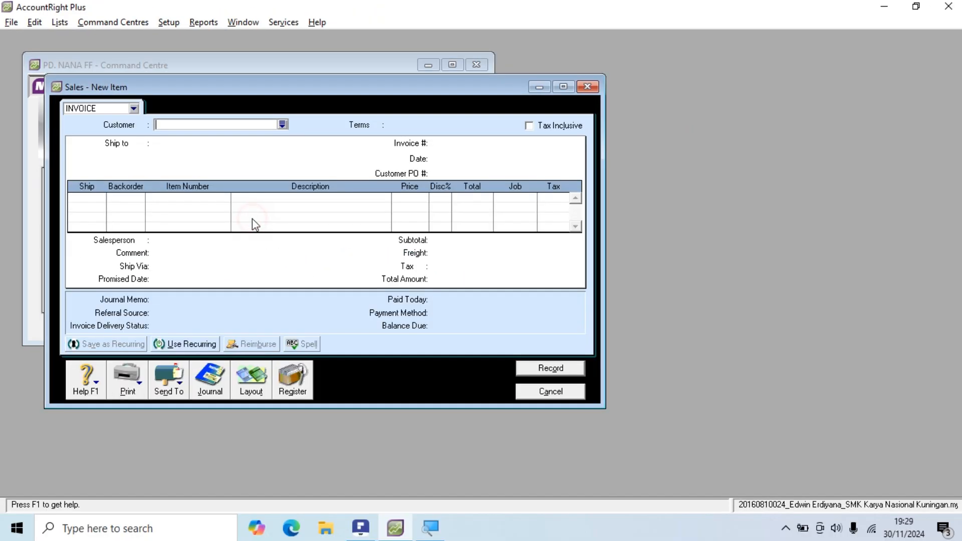
Step: Choose the customer matching the NamaPeserta addressee on Dokumen-14 for the new item invoice
{"action": "key", "text": "alt+Tab"}
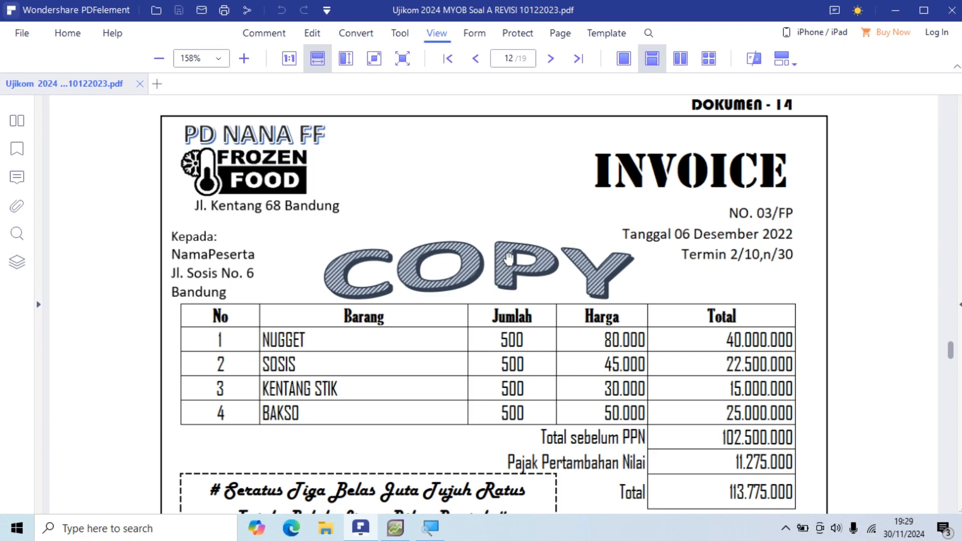
{"action": "key", "text": "alt+Tab"}
{"action": "key", "text": "alt+Tab"}
{"action": "key", "text": "alt+Tab"}
{"action": "left_click", "coordinate": [282, 124]}
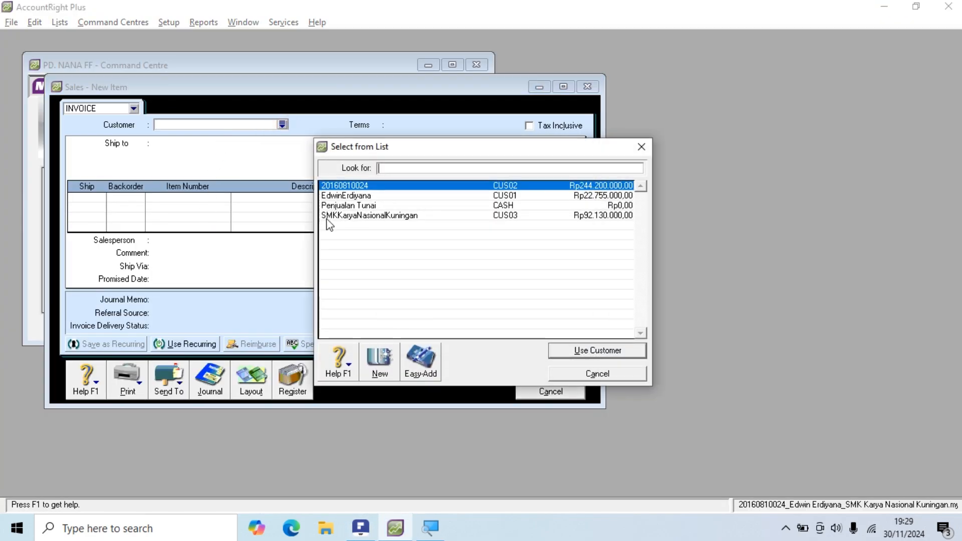
{"action": "left_click", "coordinate": [352, 196]}
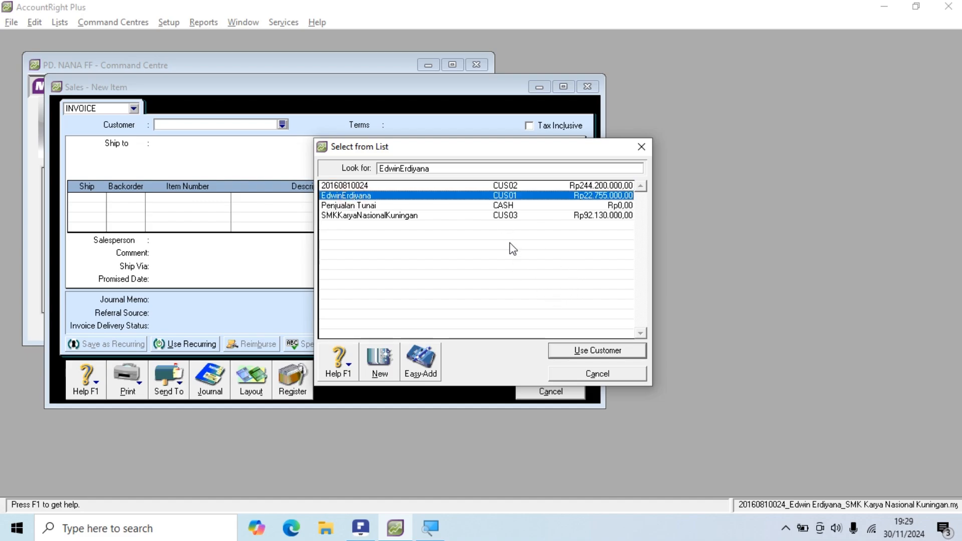
{"action": "left_click", "coordinate": [577, 352]}
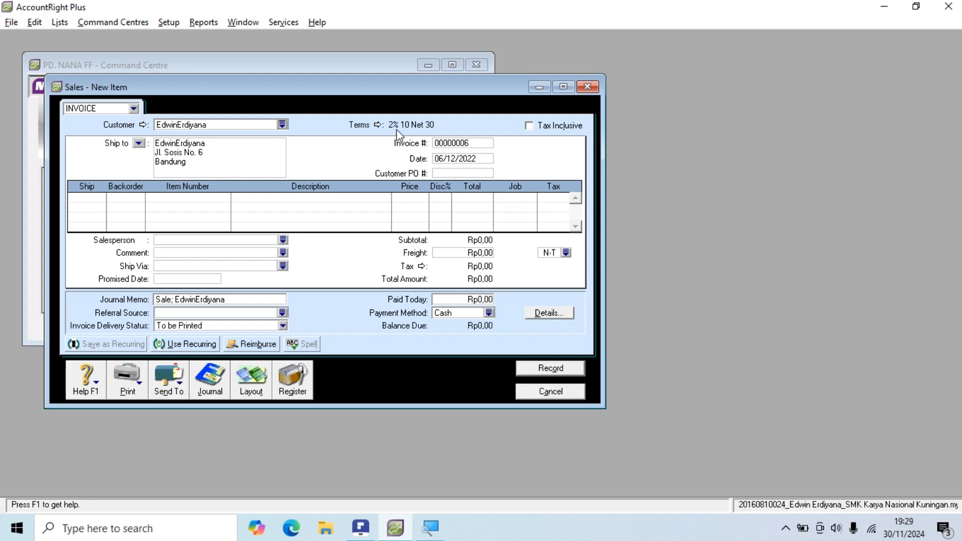
Step: Set the sales invoice number to 03/FP, as on Dokumen-14
{"action": "key", "text": "alt+Tab"}
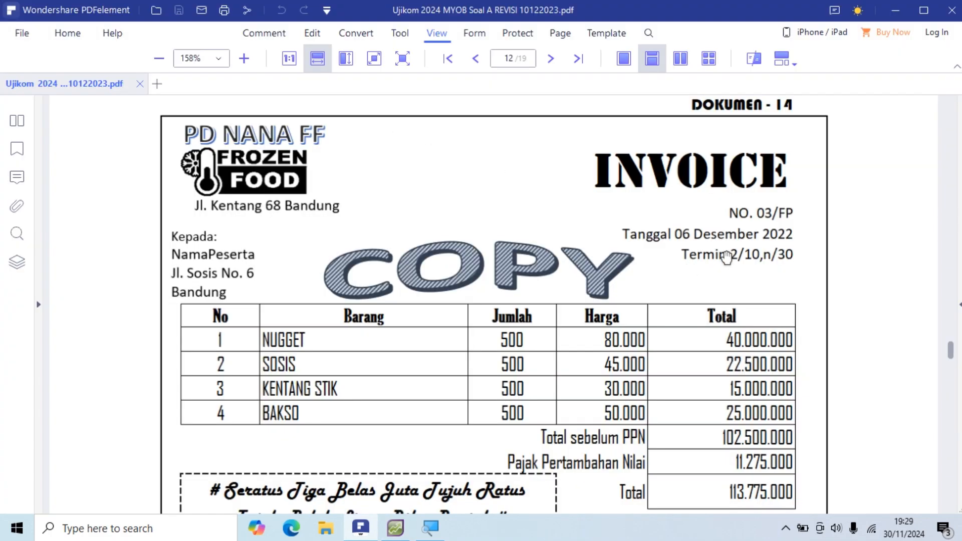
{"action": "key", "text": "alt+Tab"}
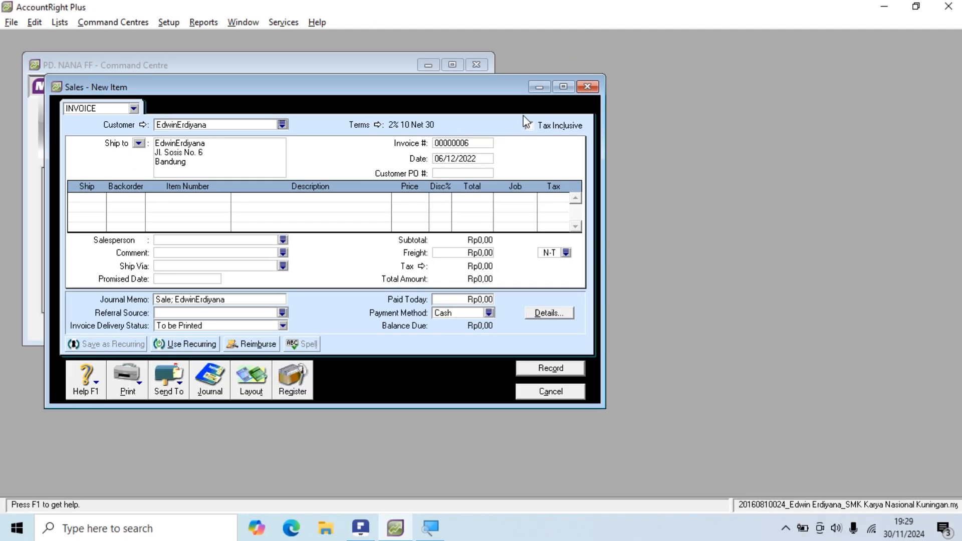
{"action": "double_click", "coordinate": [455, 144]}
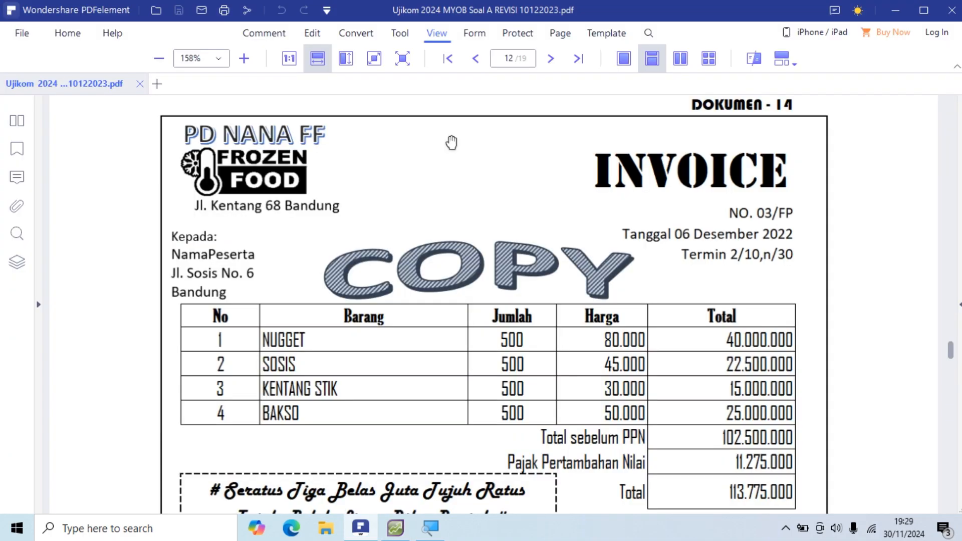
{"action": "key", "text": "alt+Tab"}
{"action": "key", "text": "alt+Tab"}
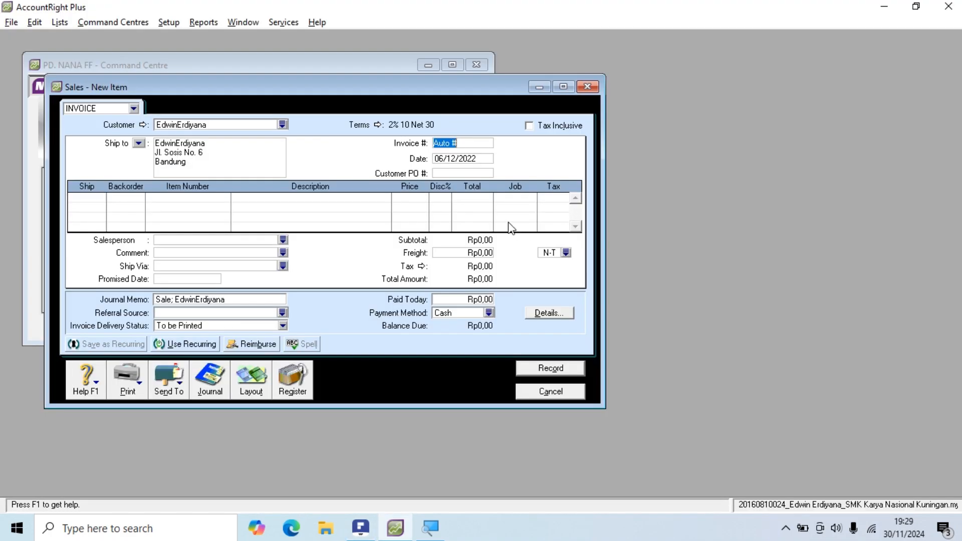
{"action": "type", "text": "03/FP"}
{"action": "key", "text": "Tab"}
Step: Compare the sale's invoice number, date and terms with the header of Dokumen-14, ending at the customer PO number
{"action": "key", "text": "alt+Tab"}
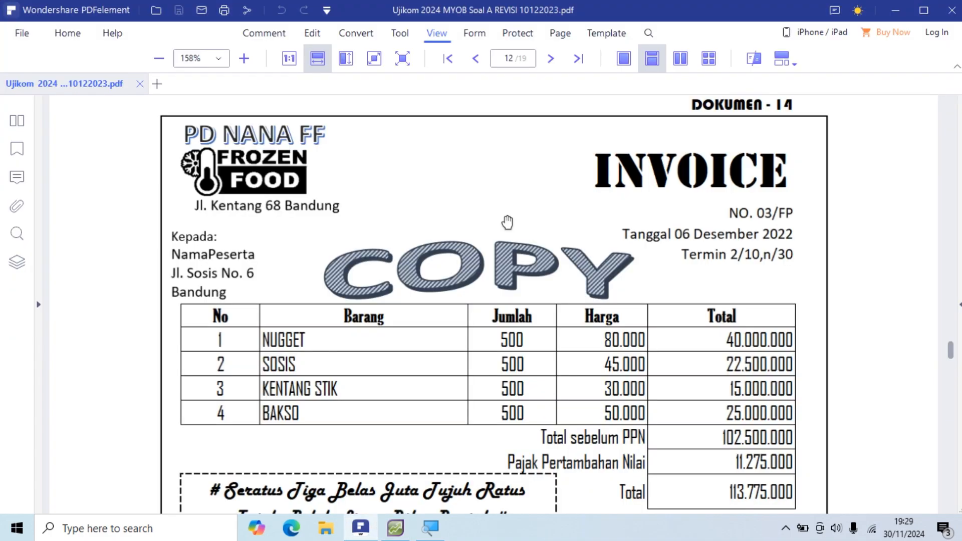
{"action": "key", "text": "alt+Tab"}
{"action": "key", "text": "alt+Tab"}
{"action": "key", "text": "super+plus"}
{"action": "key", "text": "super+plus"}
{"action": "key", "text": "super+minus"}
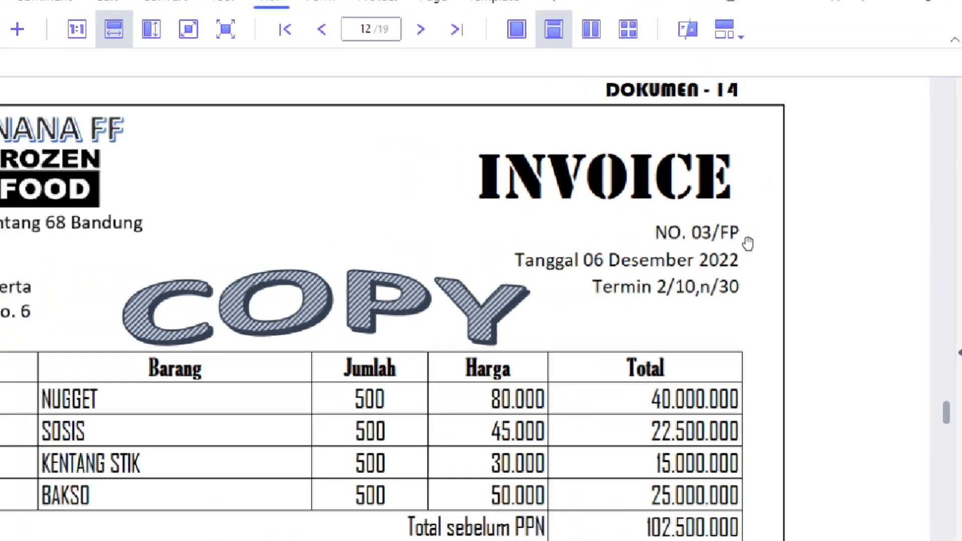
{"action": "key", "text": "super+minus"}
{"action": "key", "text": "alt+Tab"}
{"action": "key", "text": "super+plus"}
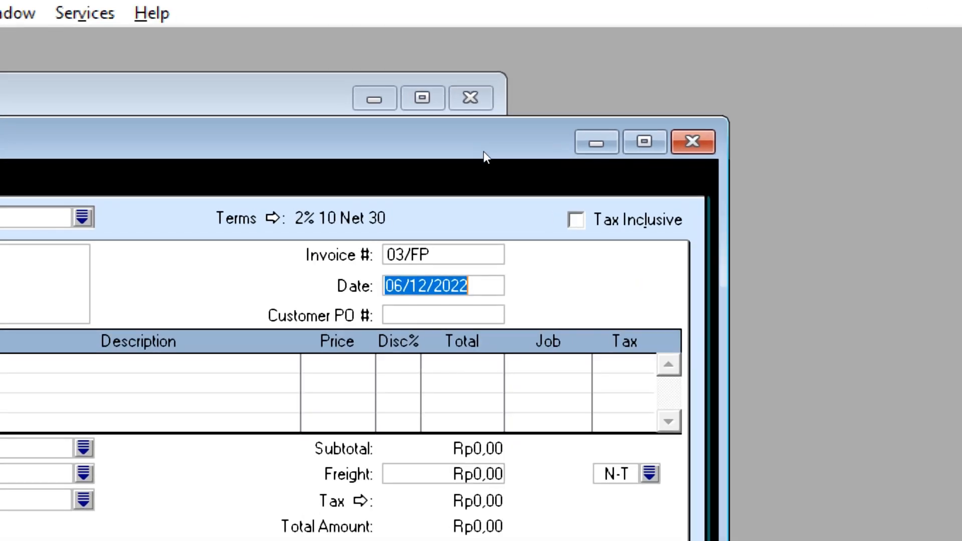
{"action": "key", "text": "super+plus"}
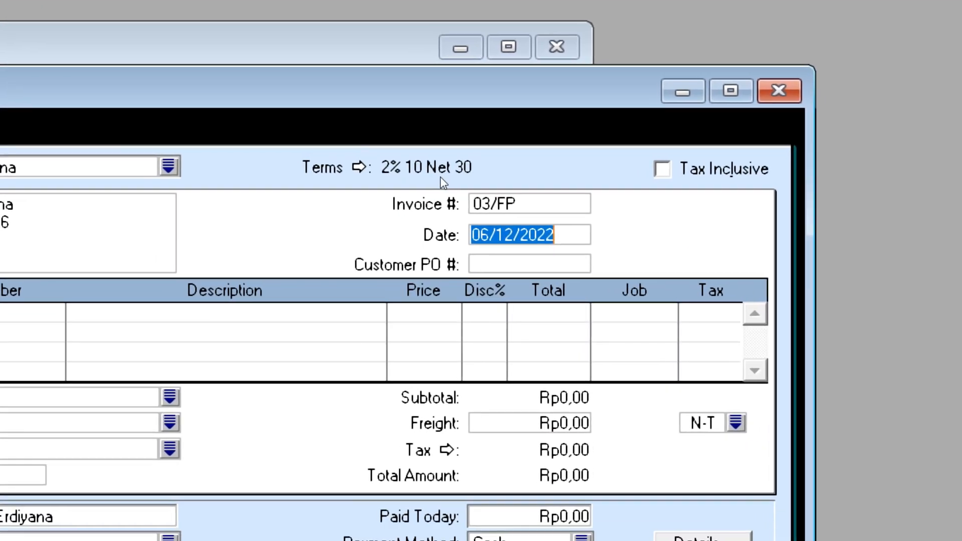
{"action": "key", "text": "Tab"}
{"action": "key", "text": "super+minus"}
{"action": "key", "text": "super+minus"}
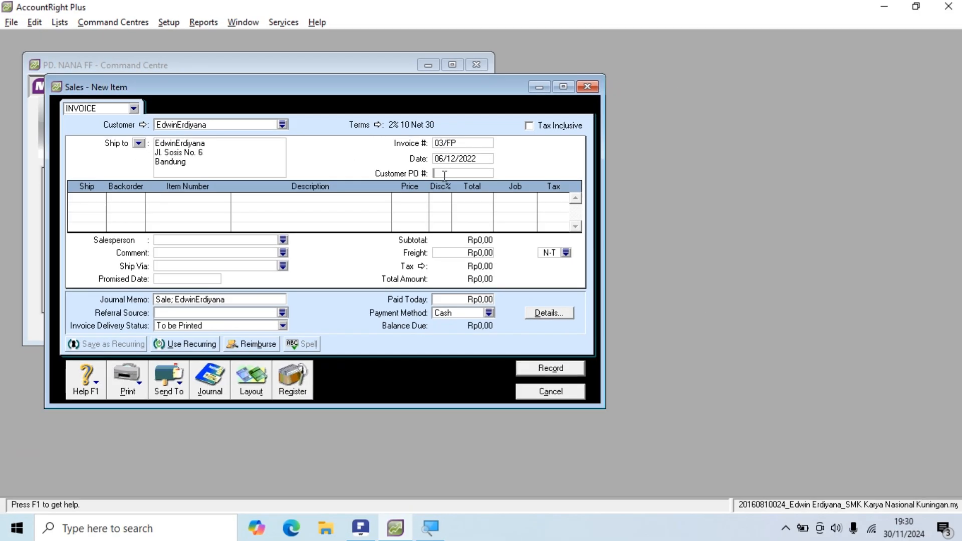
Step: Enter 500 units of NUGGET (item NG) on the first line of the invoice, as listed on Dokumen-14
{"action": "left_click", "coordinate": [90, 197]}
{"action": "key", "text": "alt+Tab"}
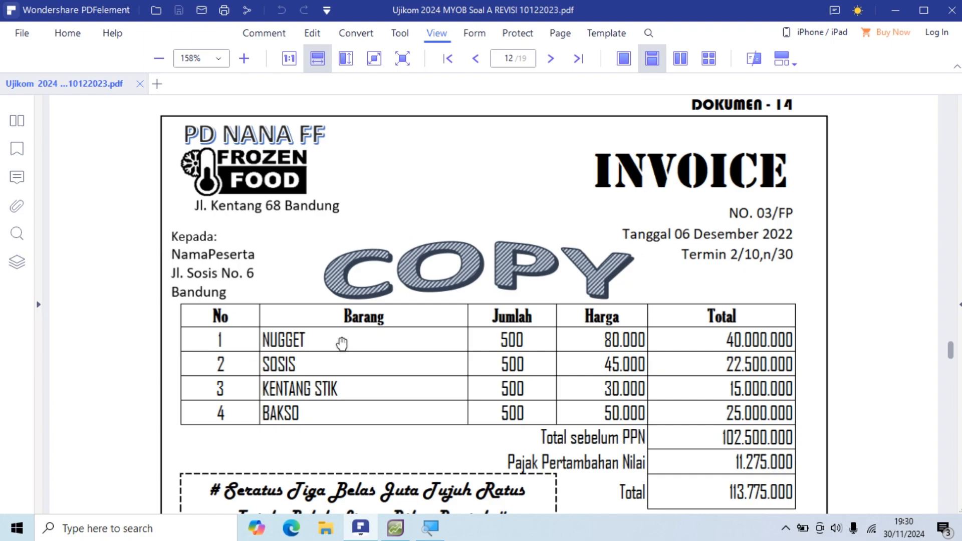
{"action": "key", "text": "alt+Tab"}
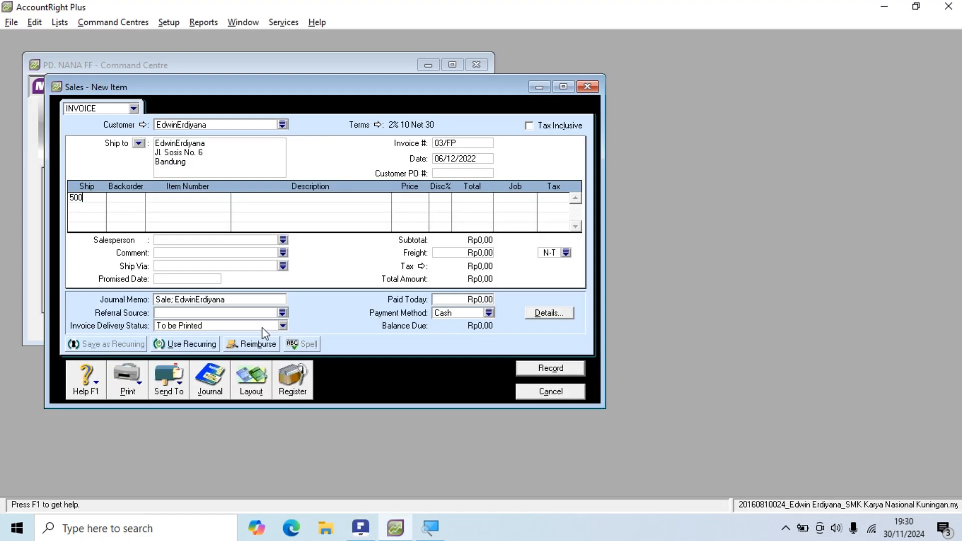
{"action": "key", "text": "Tab"}
{"action": "key", "text": "Tab"}
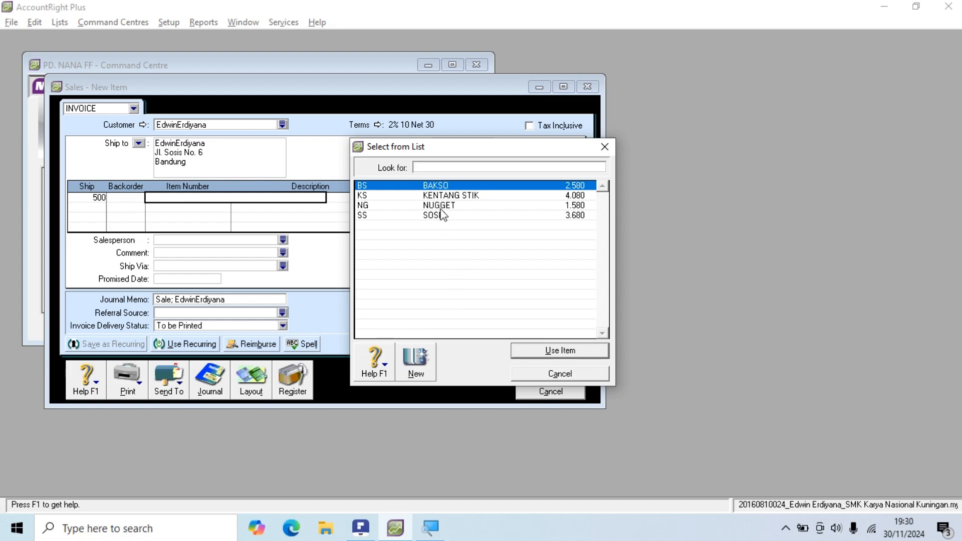
{"action": "type", "text": "NG"}
{"action": "left_click", "coordinate": [537, 347]}
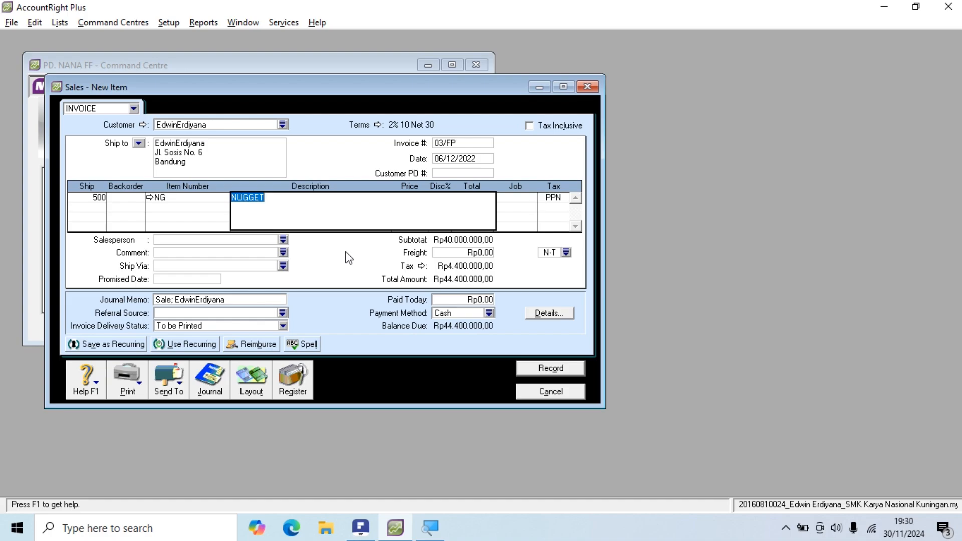
Step: Compare the NUGGET line's price, total and tax code with Dokumen-14 in the PDF, ending on the invoice's second line
{"action": "key", "text": "Tab"}
{"action": "key", "text": "alt+Tab"}
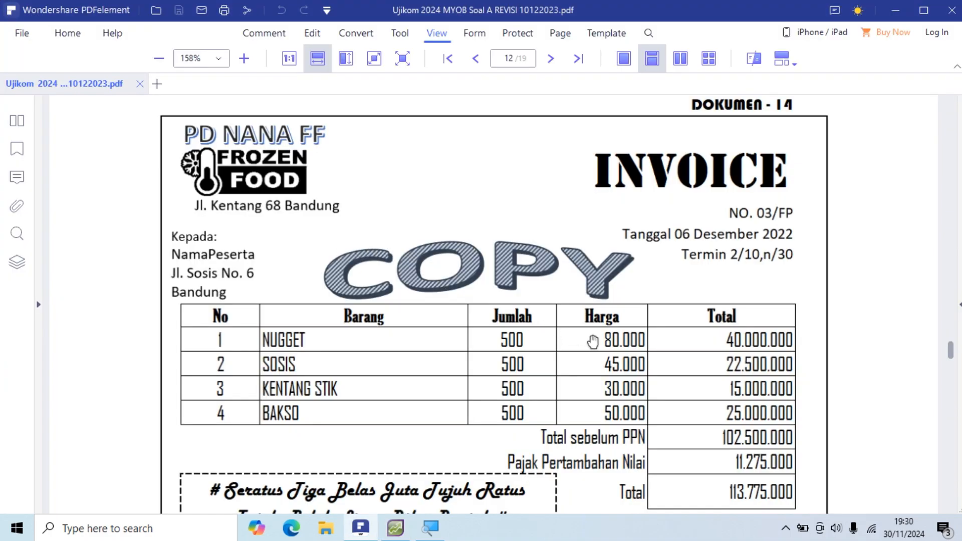
{"action": "key", "text": "alt+Tab"}
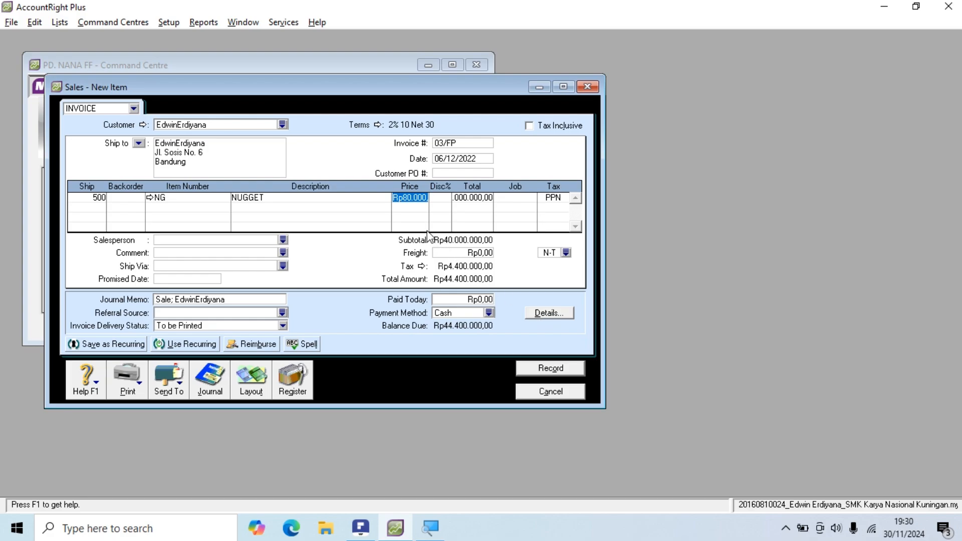
{"action": "key", "text": "Tab"}
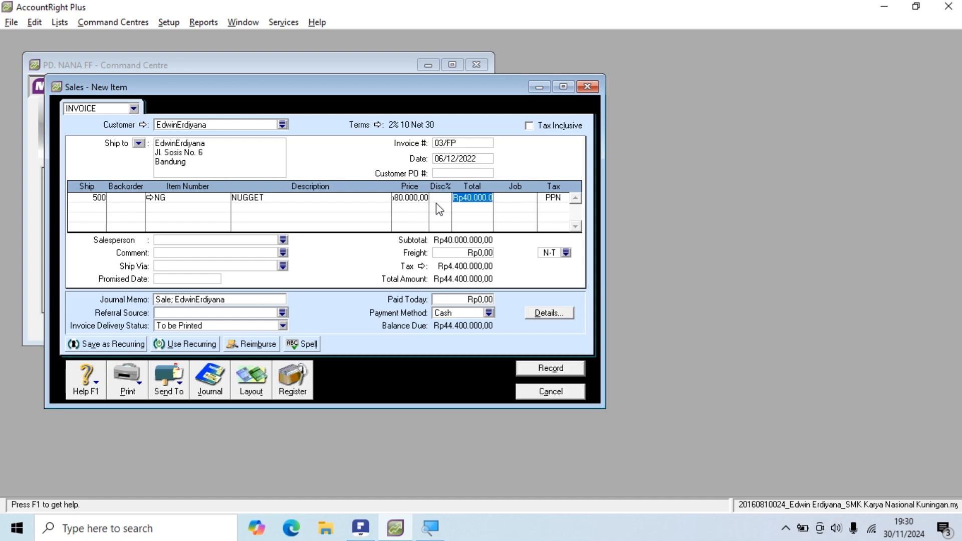
{"action": "key", "text": "alt+Tab"}
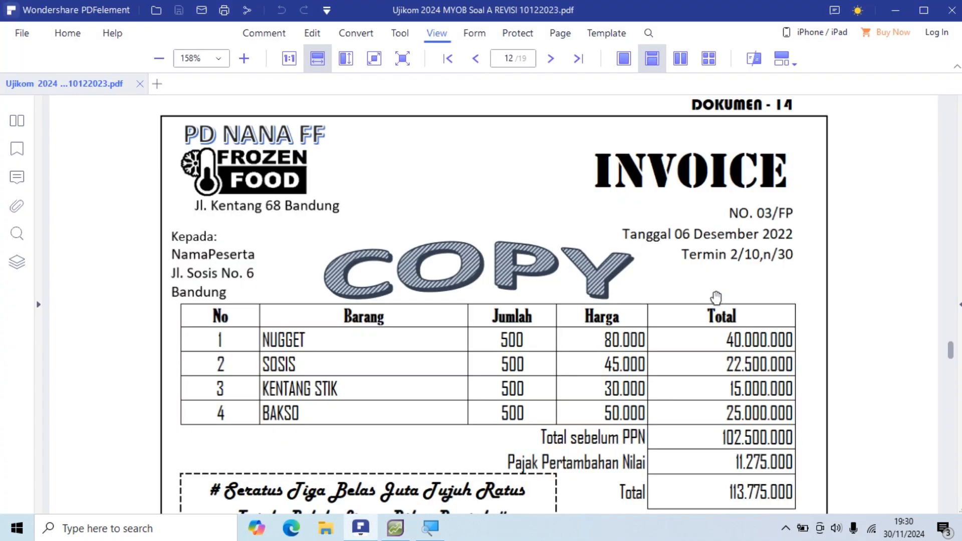
{"action": "key", "text": "alt+Tab"}
{"action": "key", "text": "Tab"}
{"action": "key", "text": "Tab"}
{"action": "key", "text": "Tab"}
{"action": "key", "text": "Tab"}
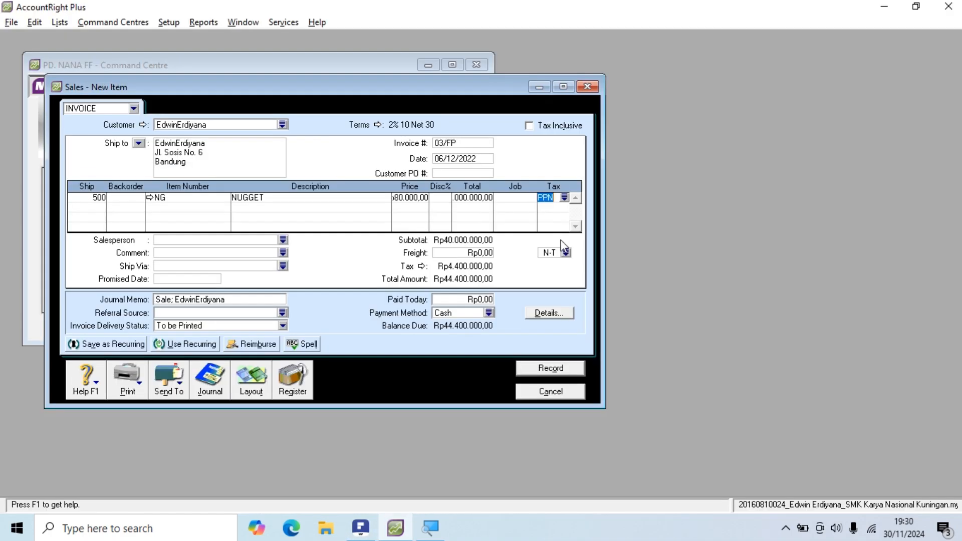
{"action": "key", "text": "Tab"}
Step: Enter 500 units of SOSIS (item SS) on the second invoice line, following Dokumen-14
{"action": "key", "text": "alt+Tab"}
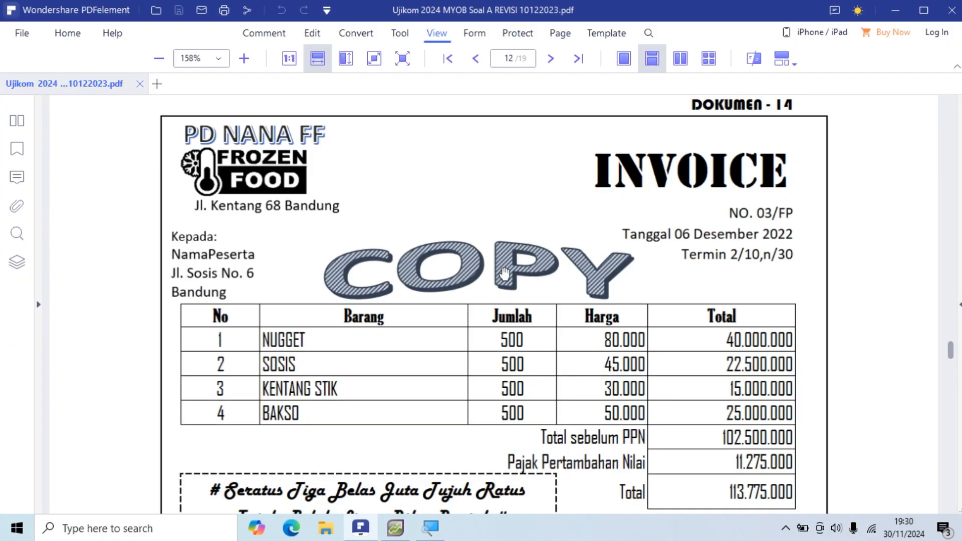
{"action": "key", "text": "alt+Tab"}
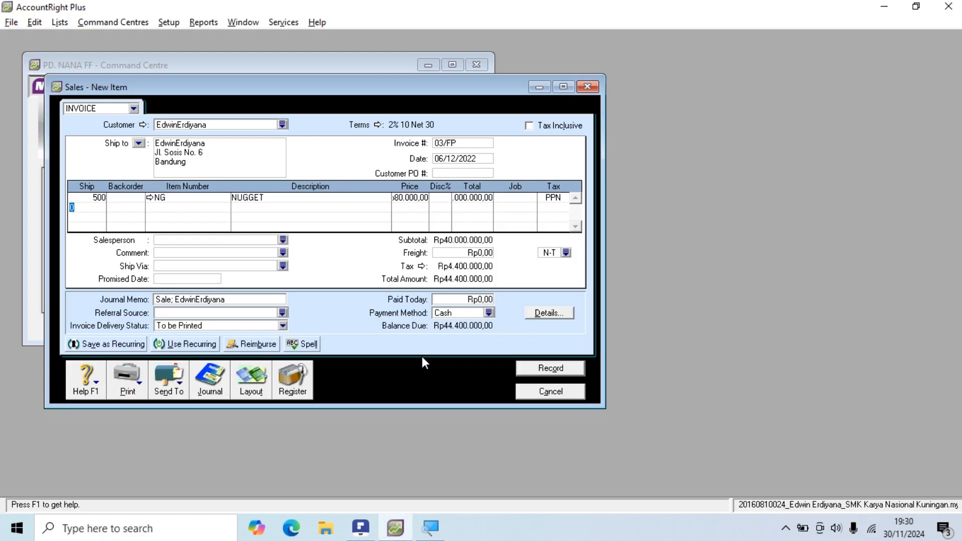
{"action": "type", "text": "500"}
{"action": "key", "text": "Tab"}
{"action": "key", "text": "Tab"}
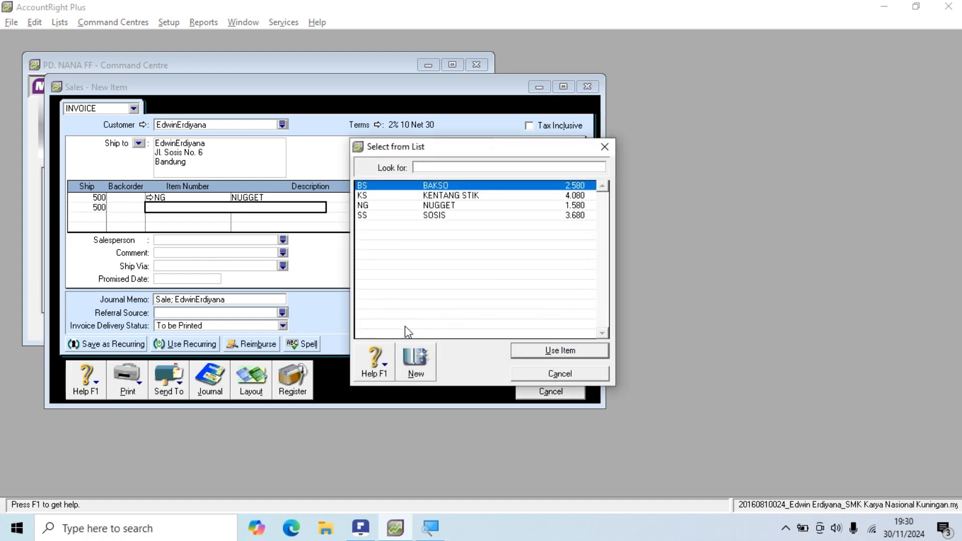
{"action": "key", "text": "alt+Tab"}
{"action": "key", "text": "alt+Tab"}
{"action": "type", "text": "ss"}
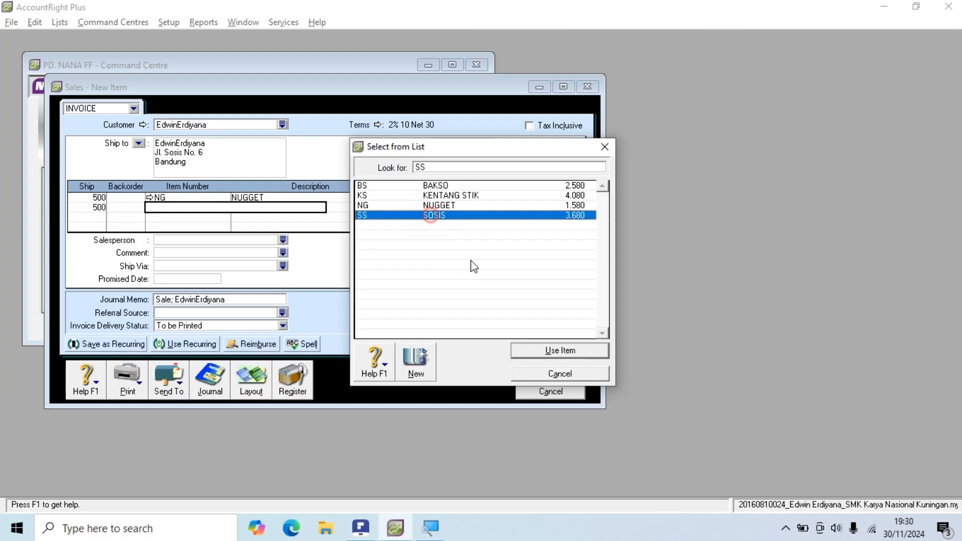
{"action": "left_click", "coordinate": [559, 350]}
Step: Compare the SOSIS line's price and total with Dokumen-14 and review its tax code
{"action": "key", "text": "Tab"}
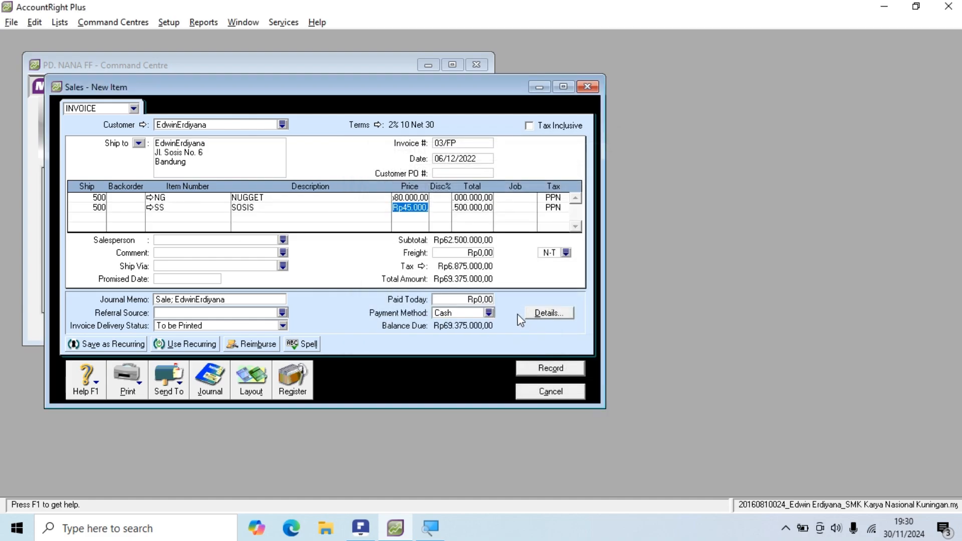
{"action": "key", "text": "alt+Tab"}
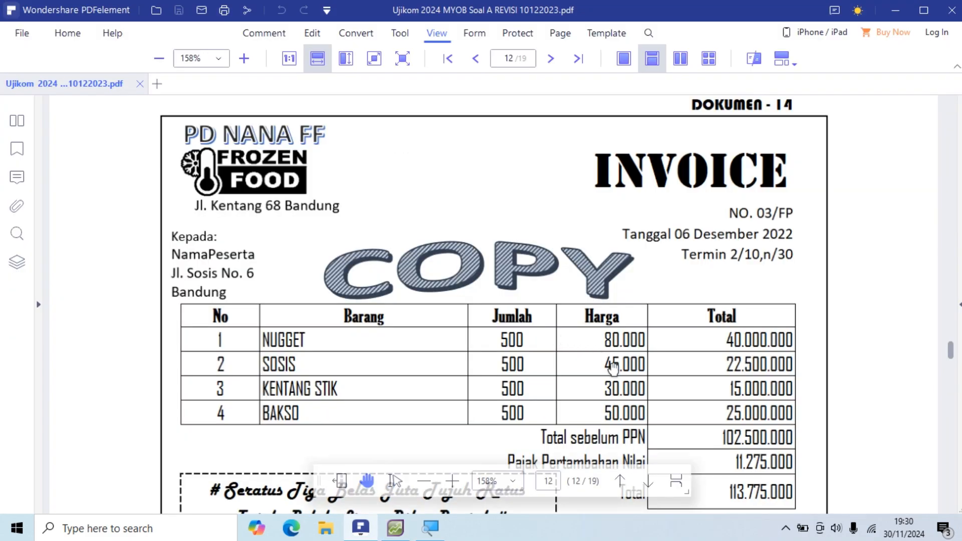
{"action": "key", "text": "alt+Tab"}
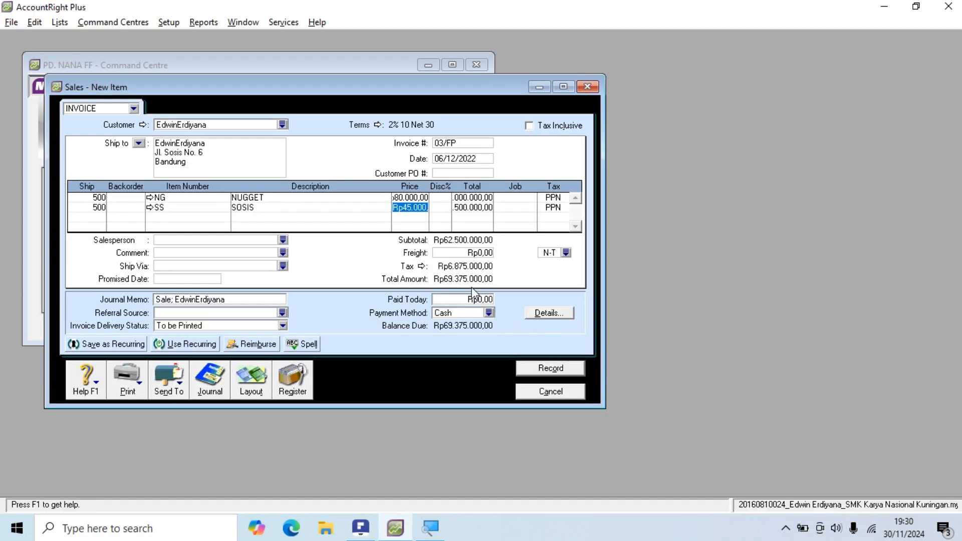
{"action": "key", "text": "Tab"}
{"action": "key", "text": "Tab"}
{"action": "key", "text": "alt+Tab"}
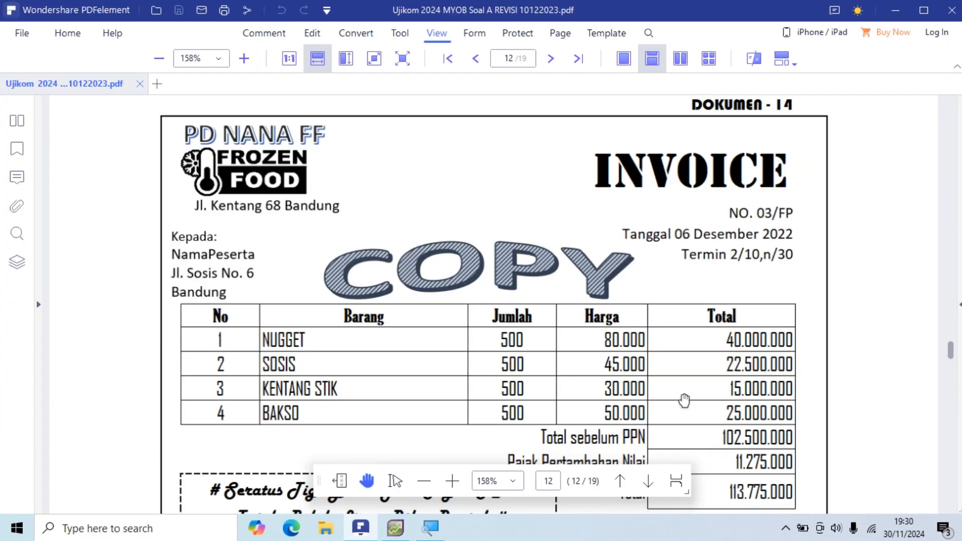
{"action": "key", "text": "alt+Tab"}
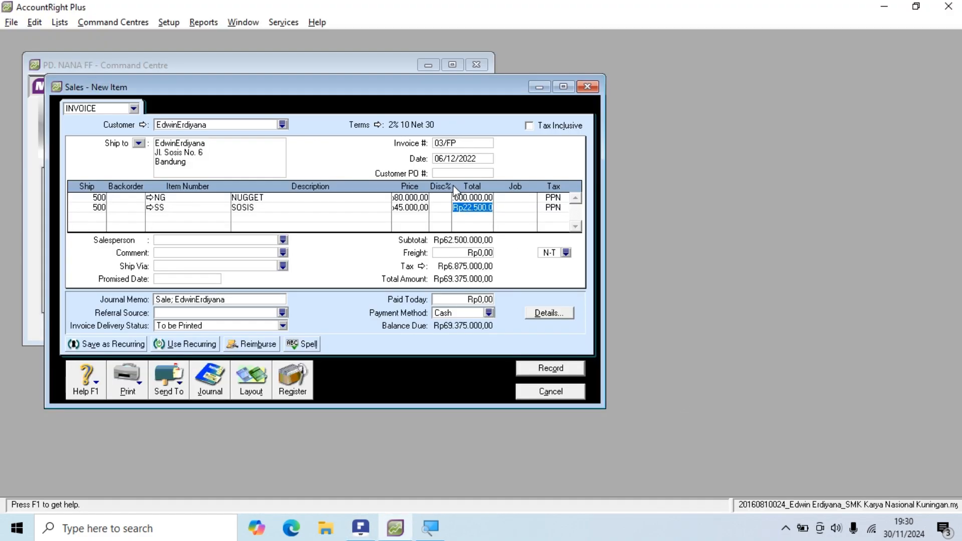
{"action": "key", "text": "Tab"}
{"action": "key", "text": "Tab"}
{"action": "key", "text": "Tab"}
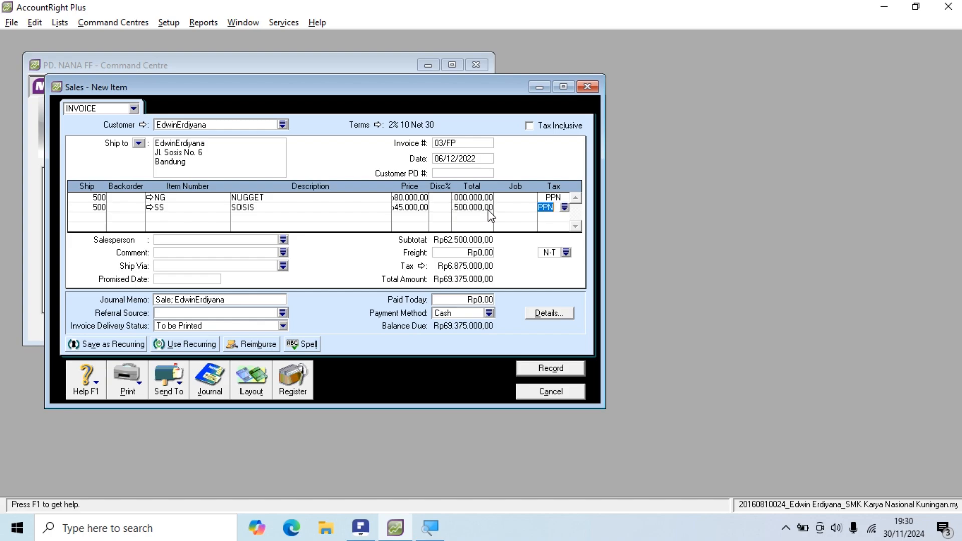
Step: Enter 500 units of KENTANG STIK (item KS) on the third invoice line, following Dokumen-14
{"action": "key", "text": "alt+Tab"}
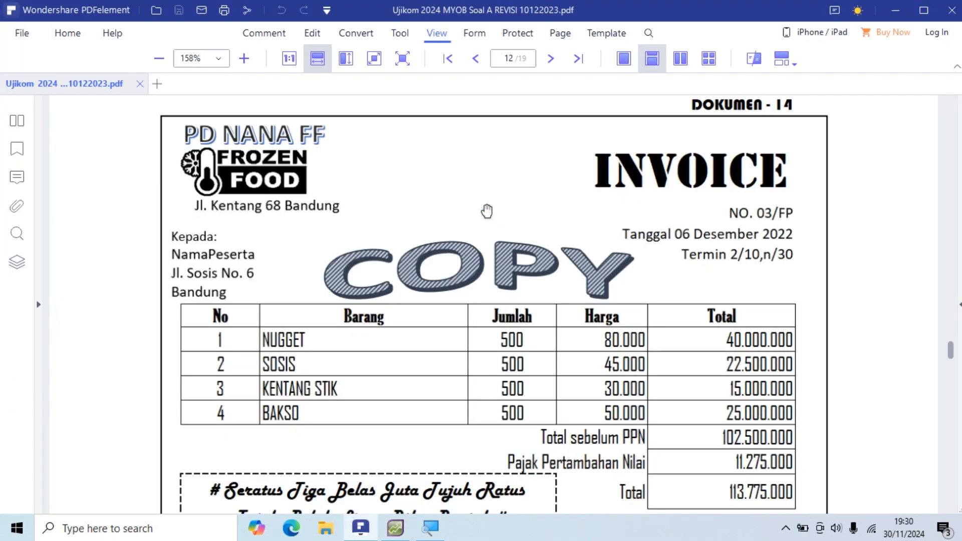
{"action": "key", "text": "alt+Tab"}
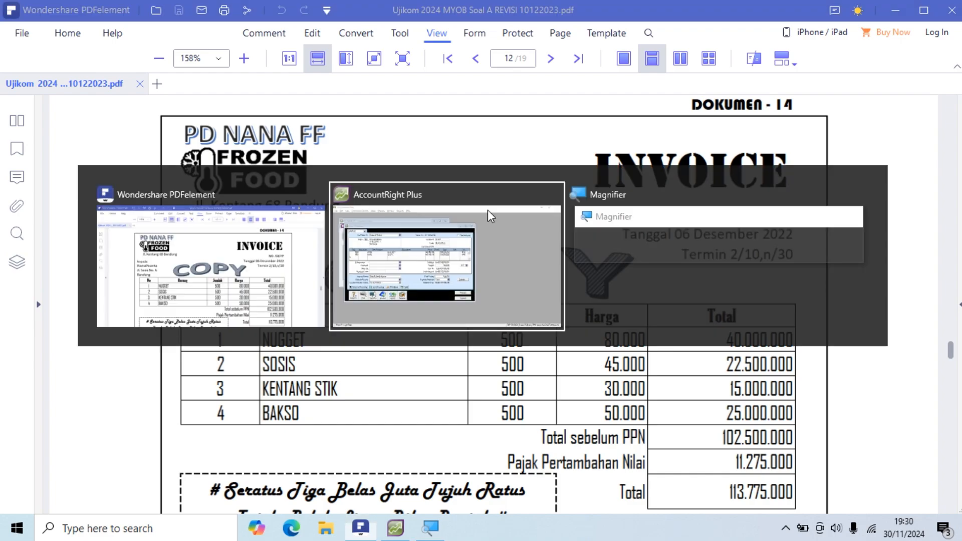
{"action": "type", "text": "500"}
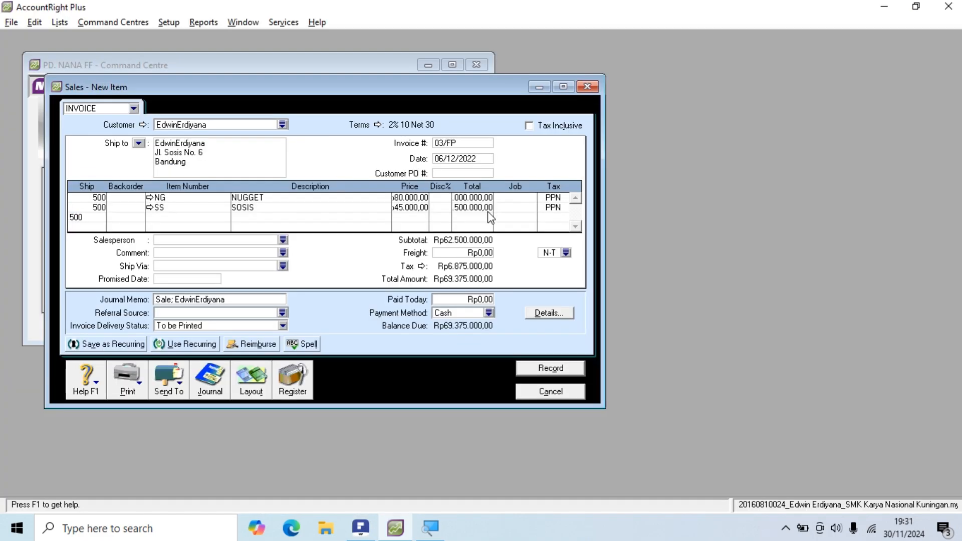
{"action": "key", "text": "Tab"}
{"action": "key", "text": "Tab"}
{"action": "key", "text": "Tab"}
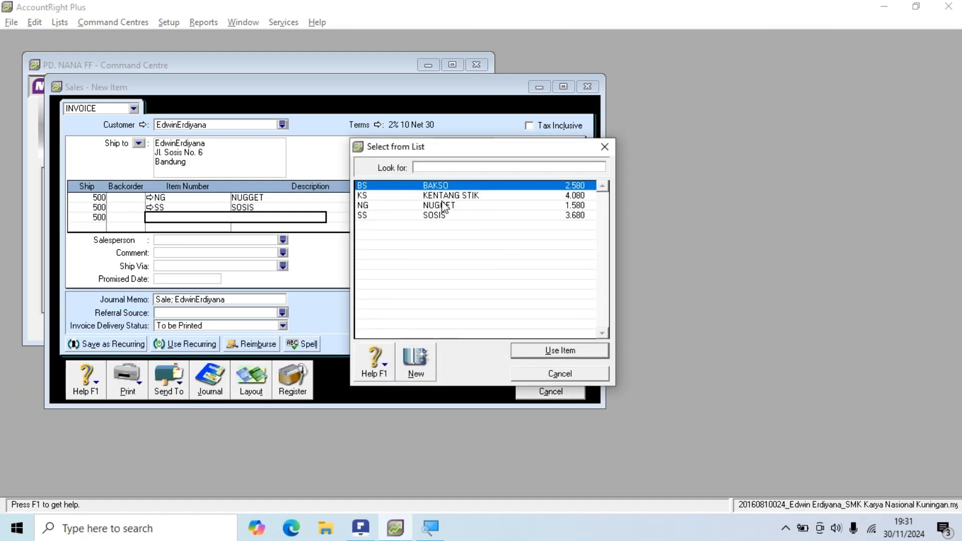
{"action": "type", "text": "KS"}
{"action": "left_click", "coordinate": [555, 350]}
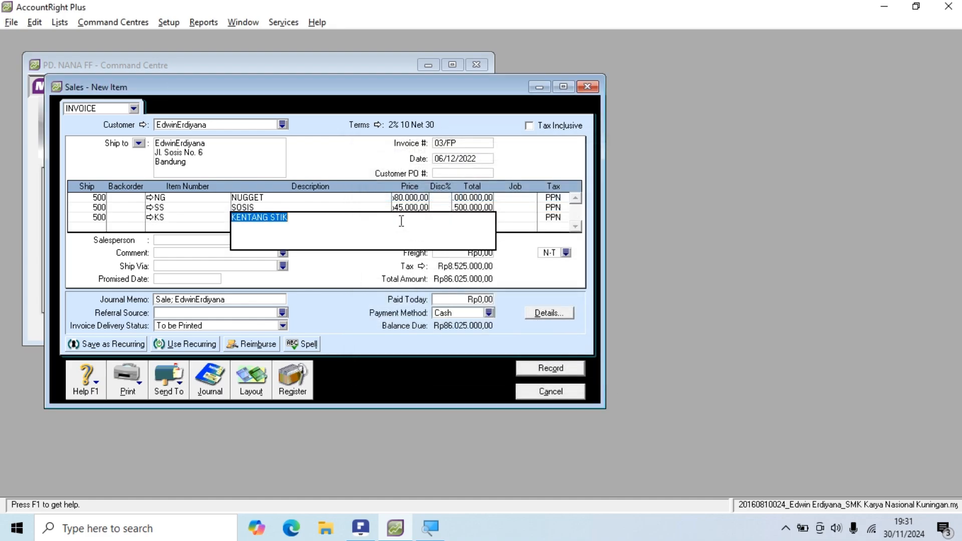
Step: Compare the KENTANG STIK line's price and total with Dokumen-14 and review its job and tax fields
{"action": "key", "text": "Tab"}
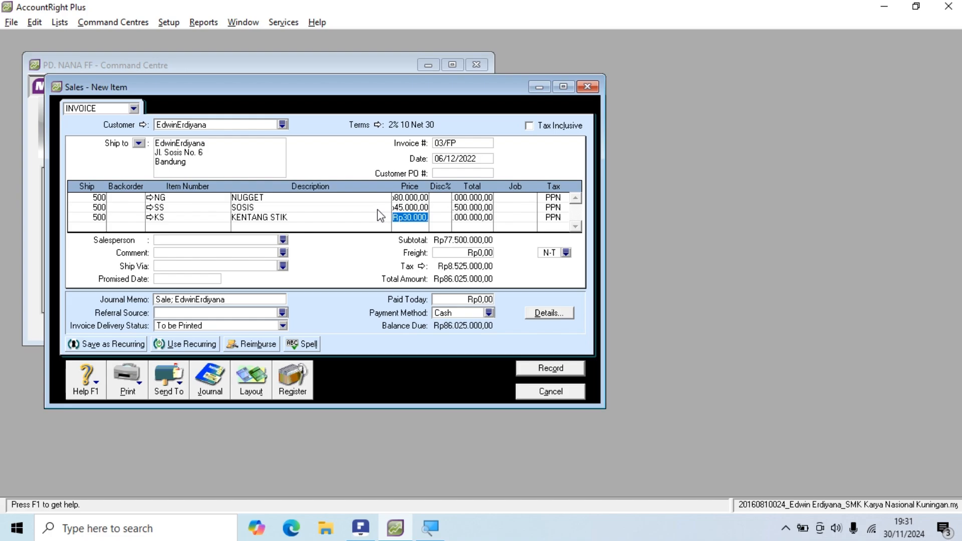
{"action": "key", "text": "alt+Tab"}
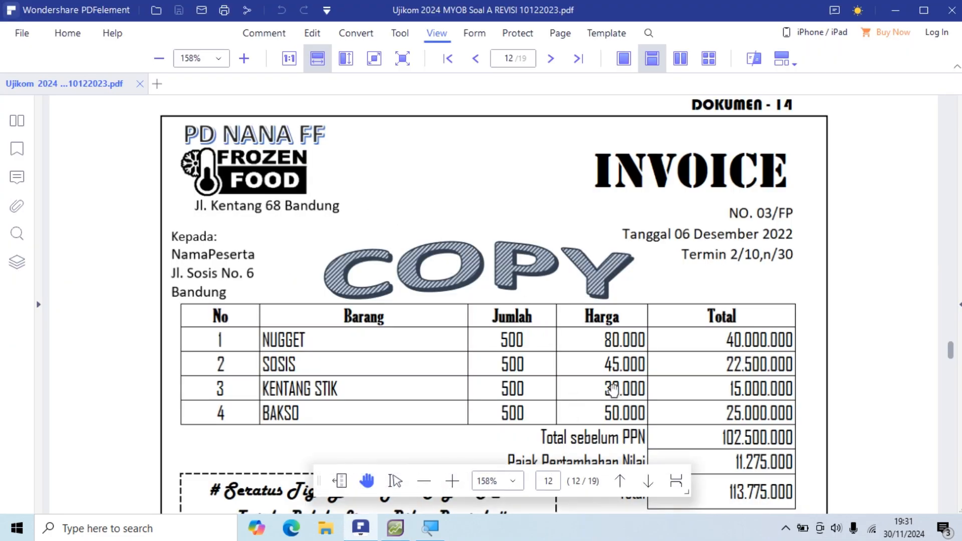
{"action": "key", "text": "alt+Tab"}
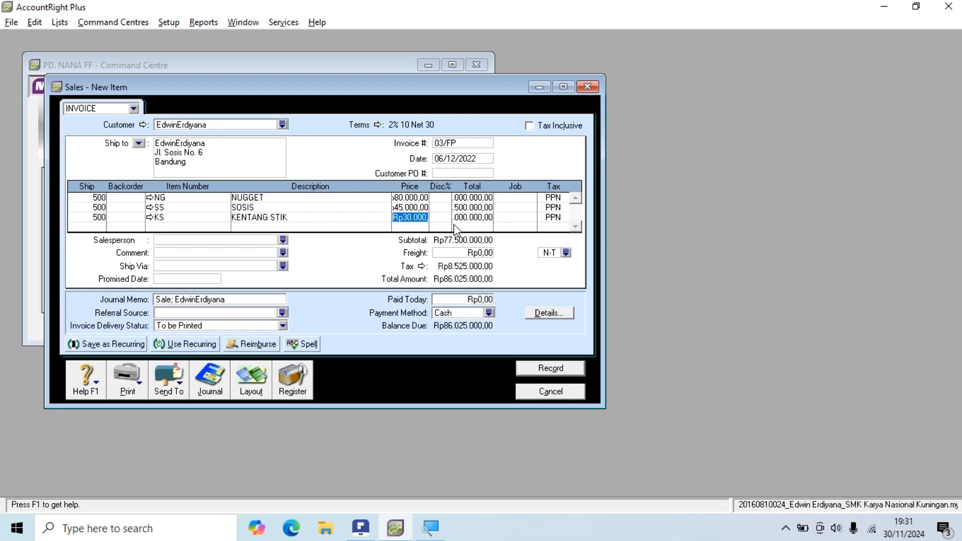
{"action": "key", "text": "Tab"}
{"action": "key", "text": "Tab"}
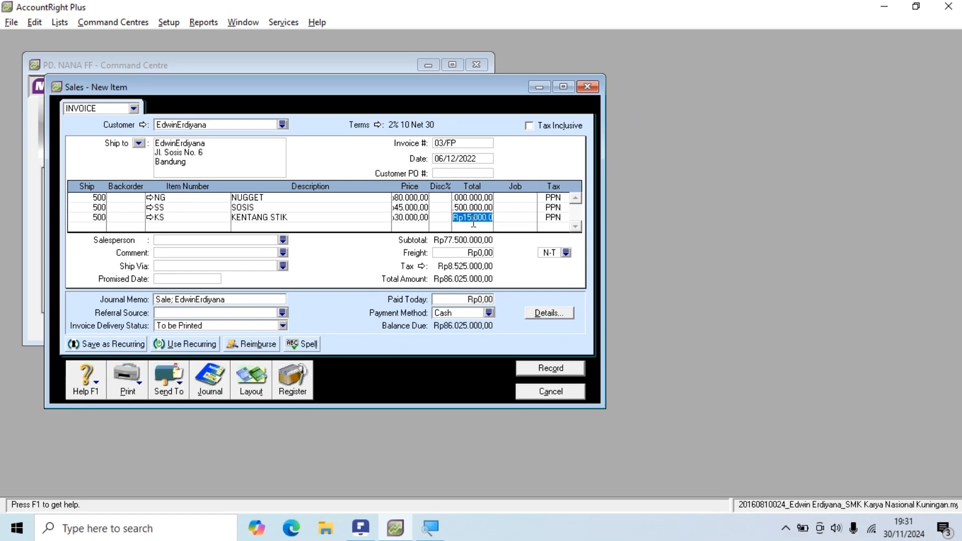
{"action": "key", "text": "alt+Tab"}
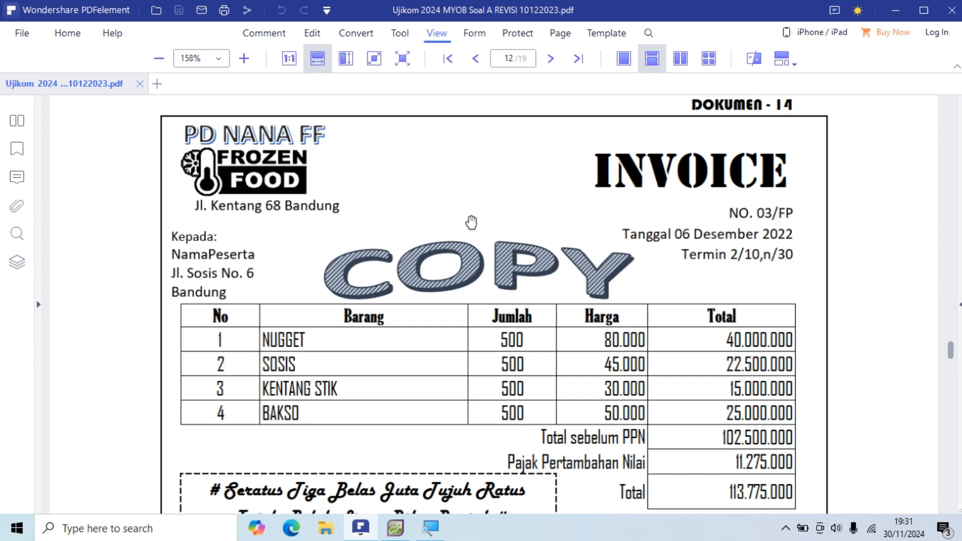
{"action": "key", "text": "alt+Tab"}
{"action": "key", "text": "Tab"}
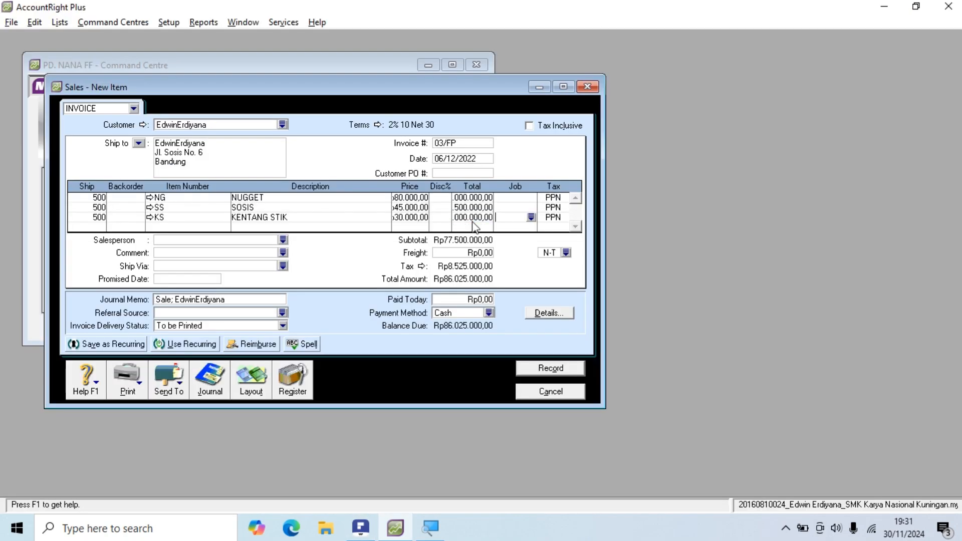
{"action": "key", "text": "Tab"}
{"action": "key", "text": "Tab"}
Step: Enter 500 units of BAKSO (item BS) on the fourth invoice line, following Dokumen-14
{"action": "key", "text": "alt+Tab"}
{"action": "key", "text": "alt+Tab"}
{"action": "type", "text": "500"}
{"action": "key", "text": "Tab"}
{"action": "key", "text": "Tab"}
{"action": "key", "text": "Tab"}
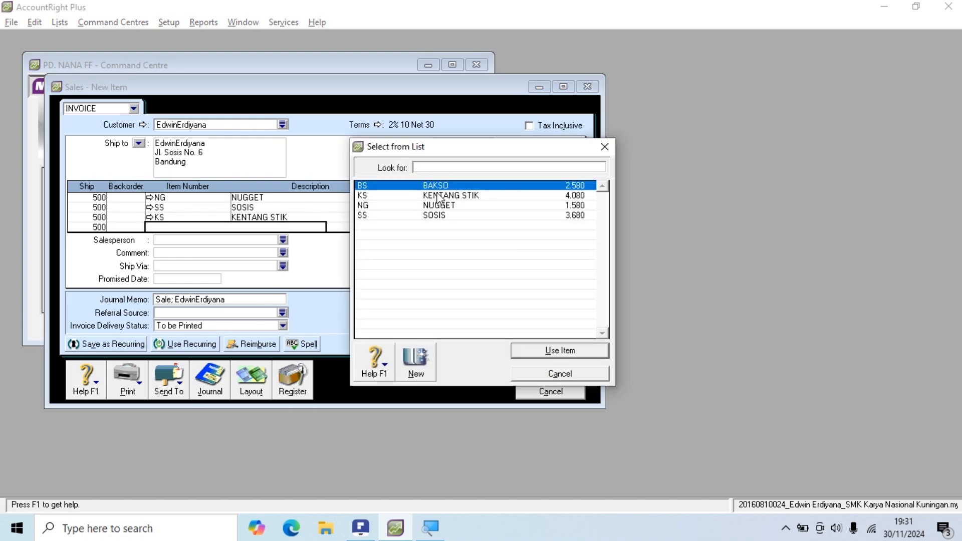
{"action": "left_click", "coordinate": [559, 350]}
Step: Compare the BAKSO line's price and total with those listed on Dokumen-14
{"action": "key", "text": "Tab"}
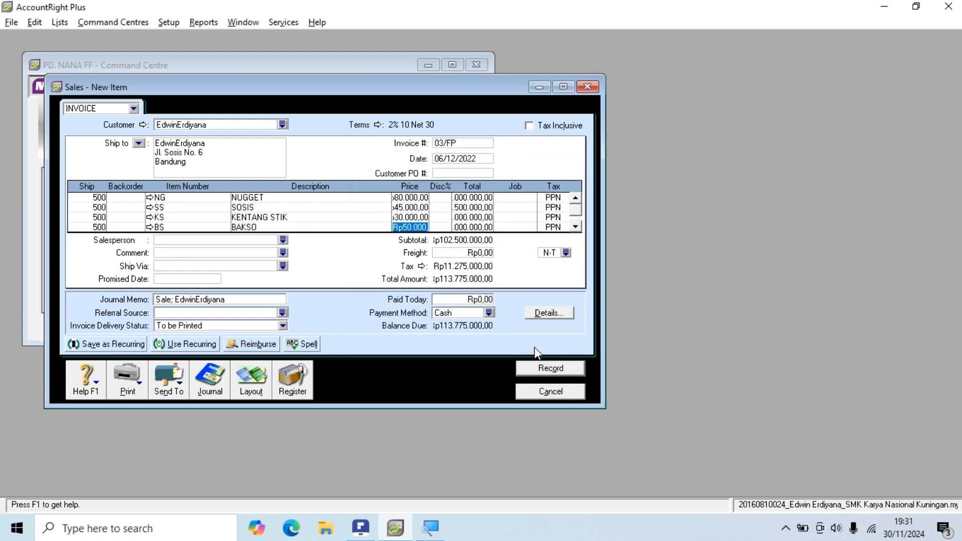
{"action": "key", "text": "alt+Tab"}
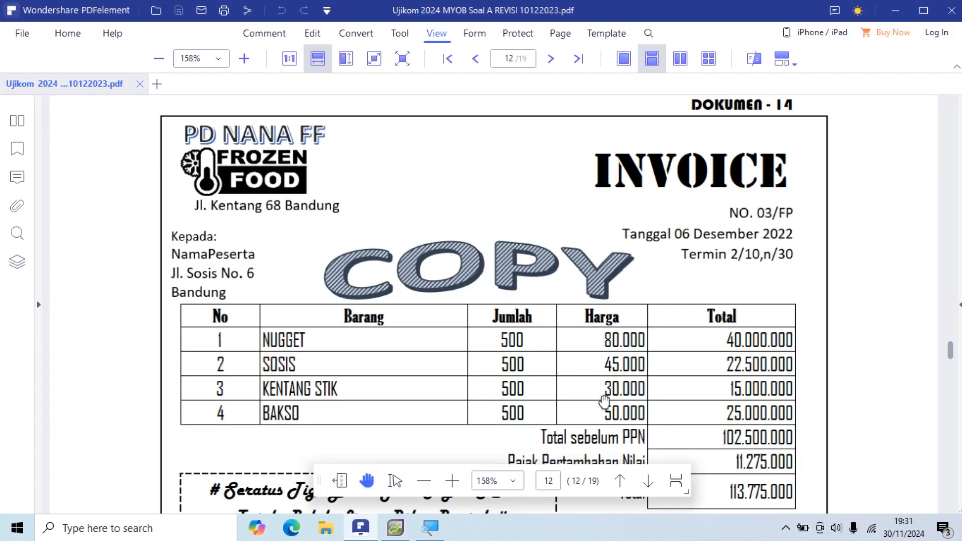
{"action": "key", "text": "alt+Tab"}
{"action": "key", "text": "Tab"}
{"action": "key", "text": "Tab"}
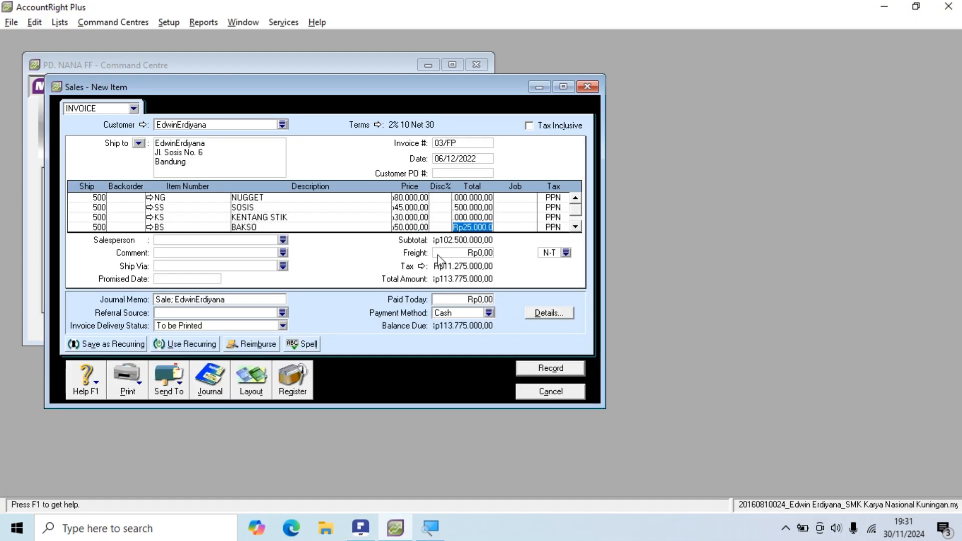
{"action": "key", "text": "alt+Tab"}
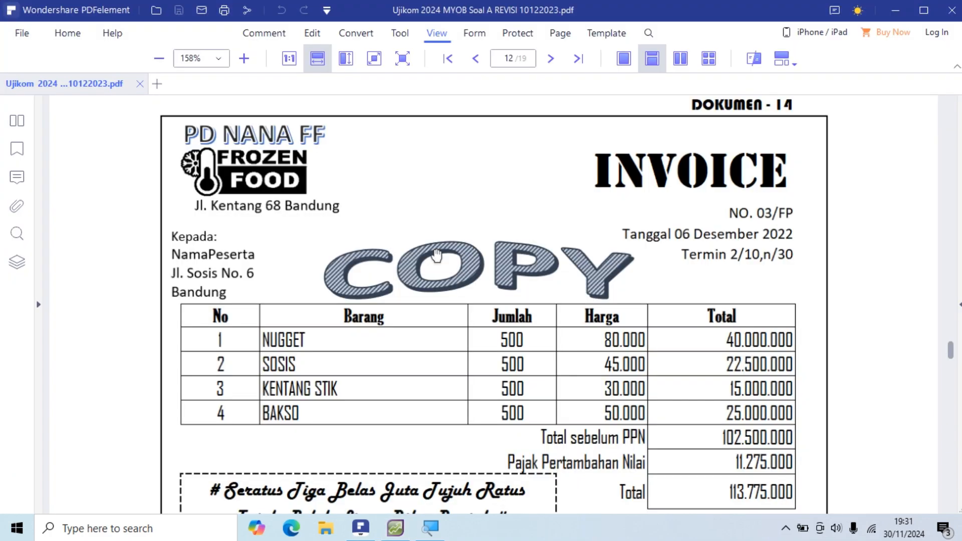
{"action": "key", "text": "alt+Tab"}
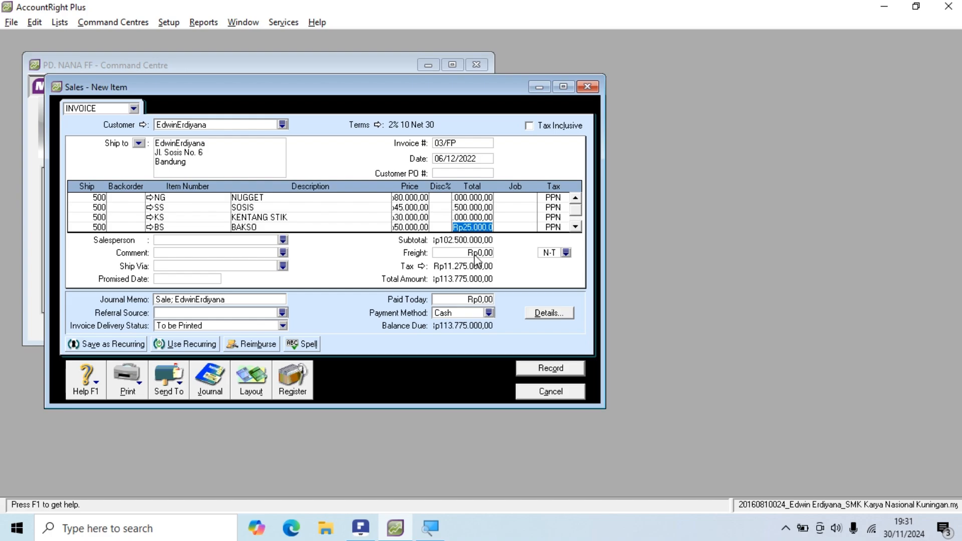
Step: Compare the invoice's subtotal, tax and total amount with the figures on Dokumen-14
{"action": "key", "text": "alt+Tab"}
{"action": "scroll", "coordinate": [672, 387], "scroll_direction": "down", "scroll_amount": 2}
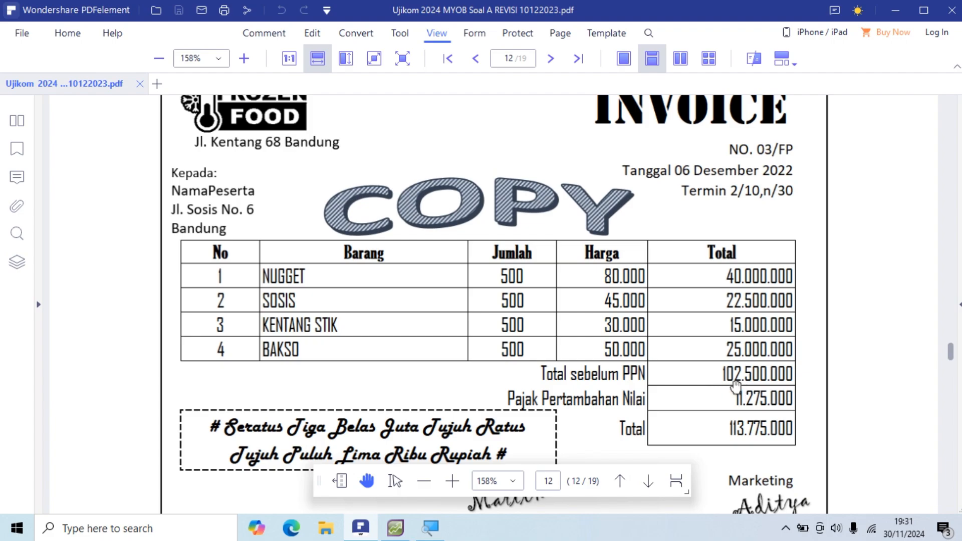
{"action": "key", "text": "alt+Tab"}
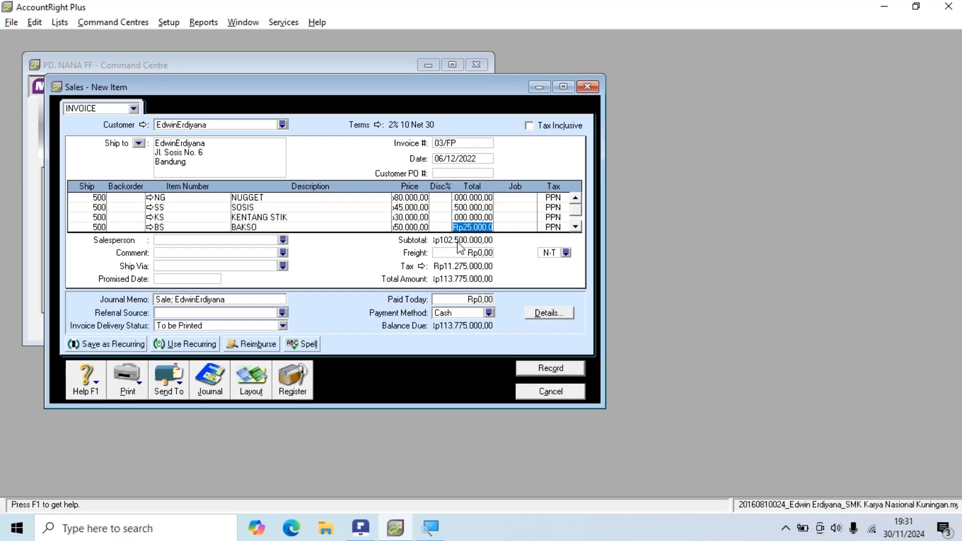
{"action": "key", "text": "alt+Tab"}
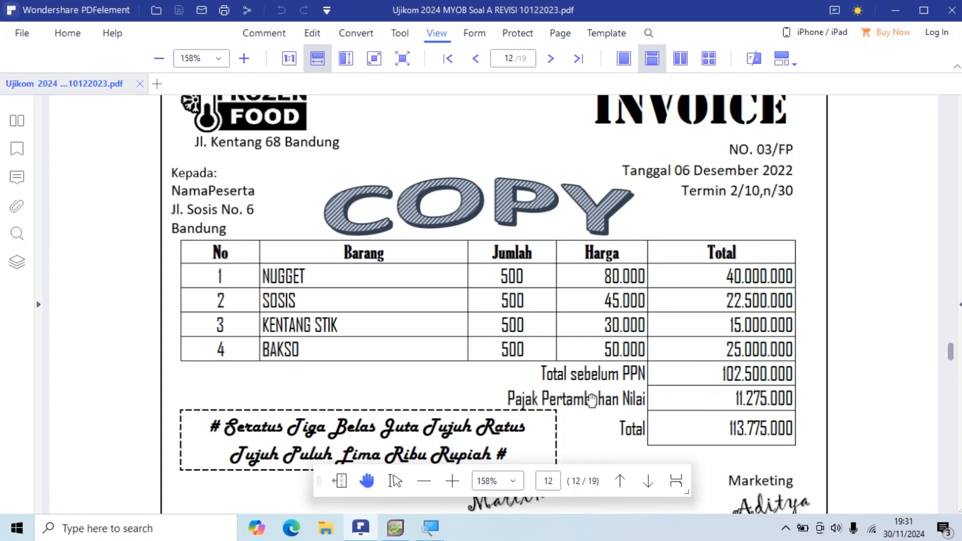
{"action": "key", "text": "alt+Tab"}
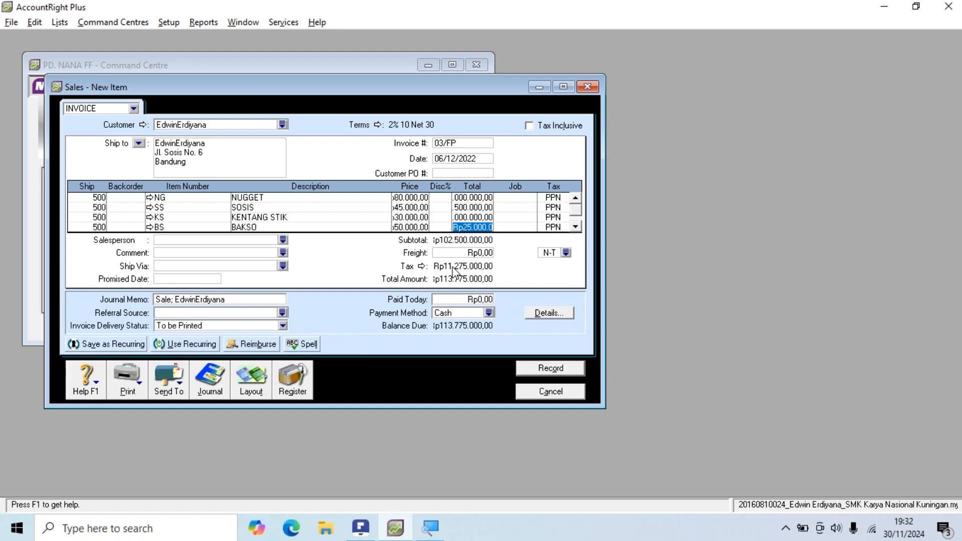
{"action": "key", "text": "alt+Tab"}
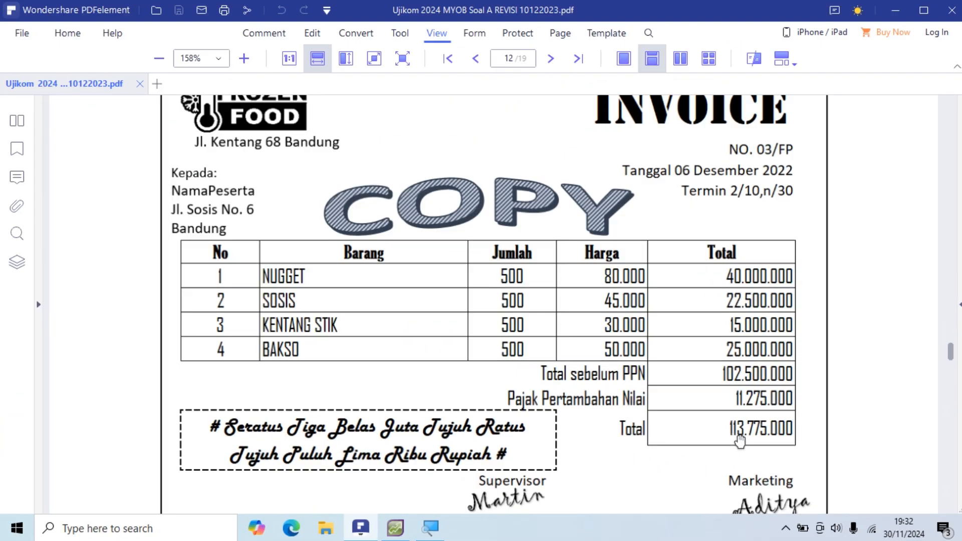
{"action": "key", "text": "alt+Tab"}
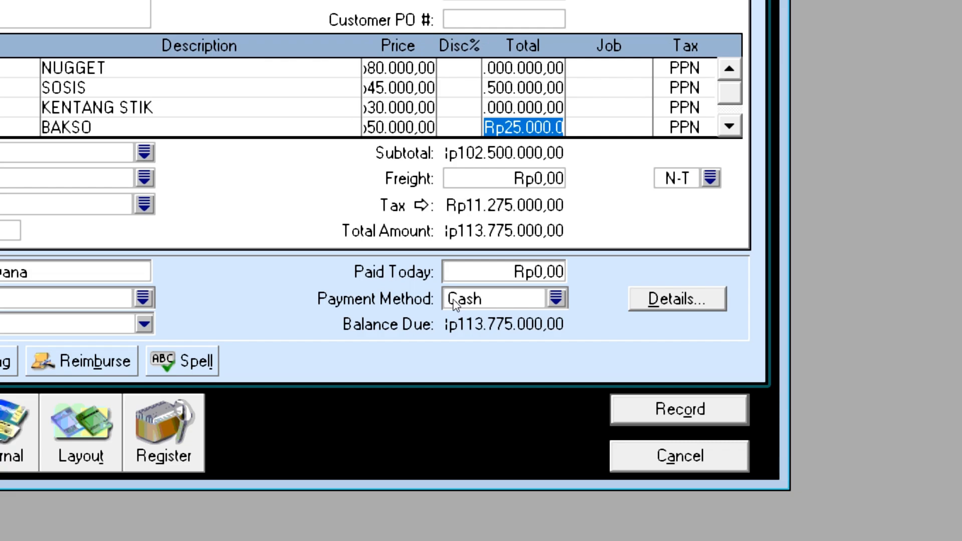
Step: Set the payment method of invoice 03/FP to Cheque
{"action": "left_click", "coordinate": [453, 299]}
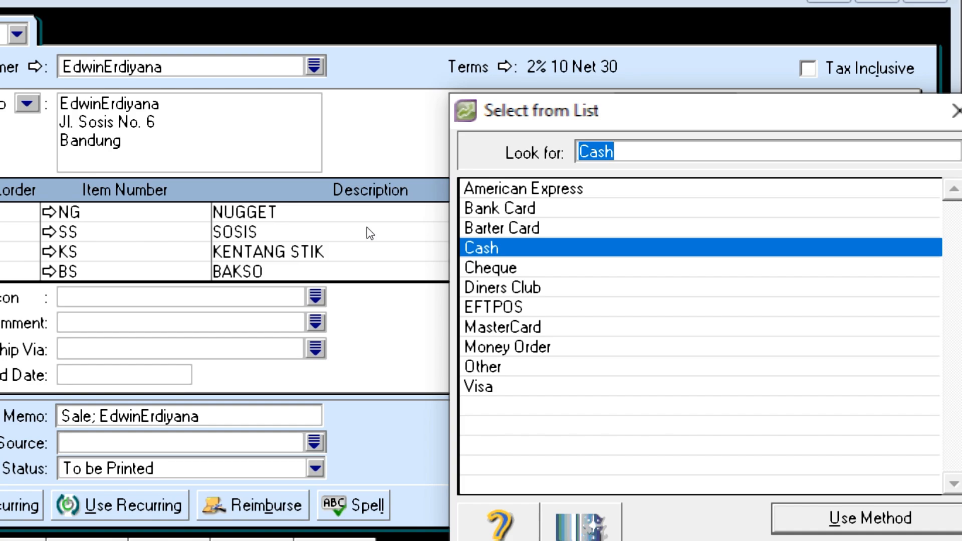
{"action": "key", "text": "Down"}
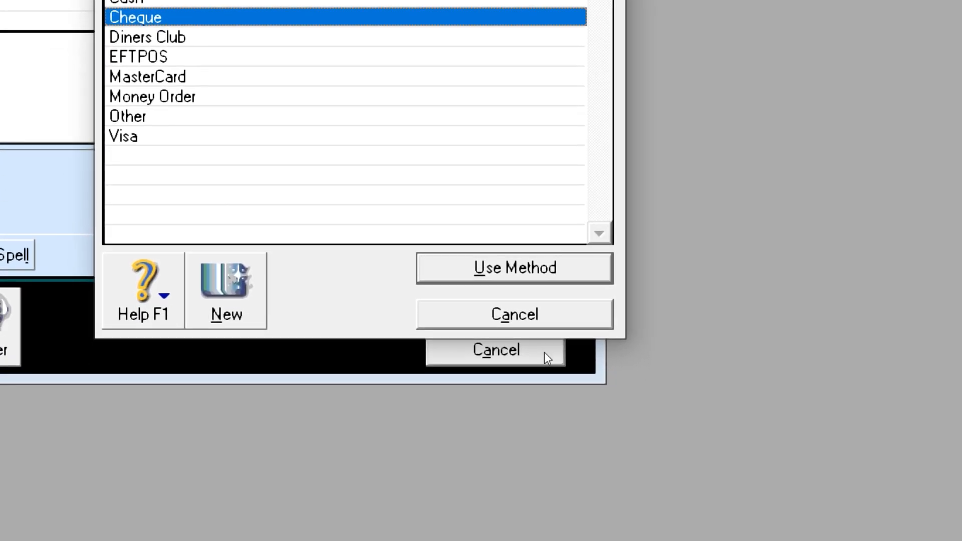
{"action": "key", "text": "Return"}
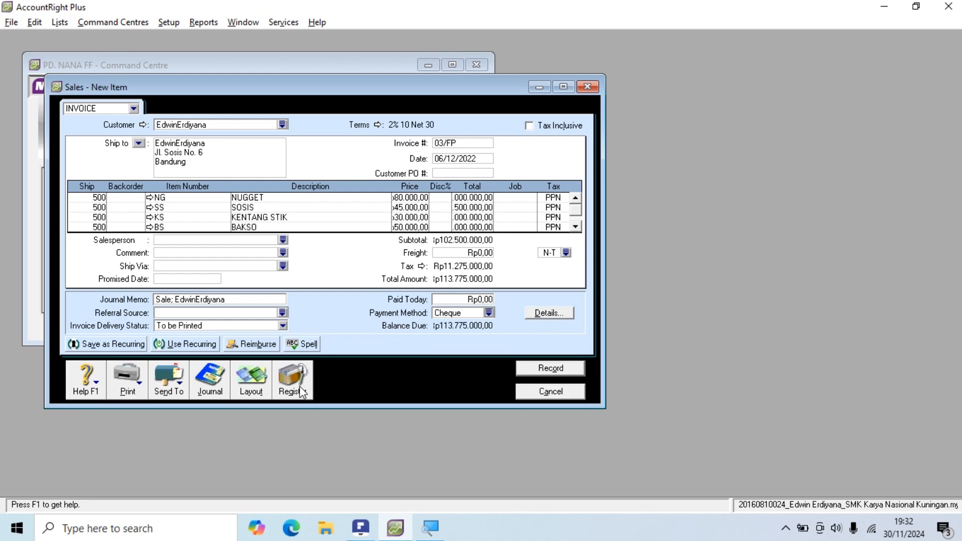
Step: Confirm the Item layout for invoice 03/FP, record the sale and close the sales entry form
{"action": "left_click", "coordinate": [253, 386]}
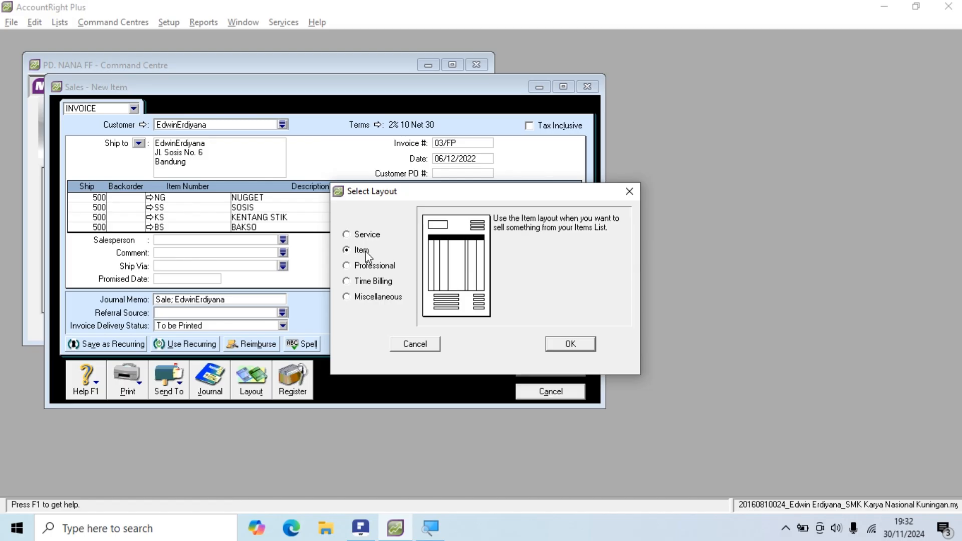
{"action": "left_click", "coordinate": [577, 345]}
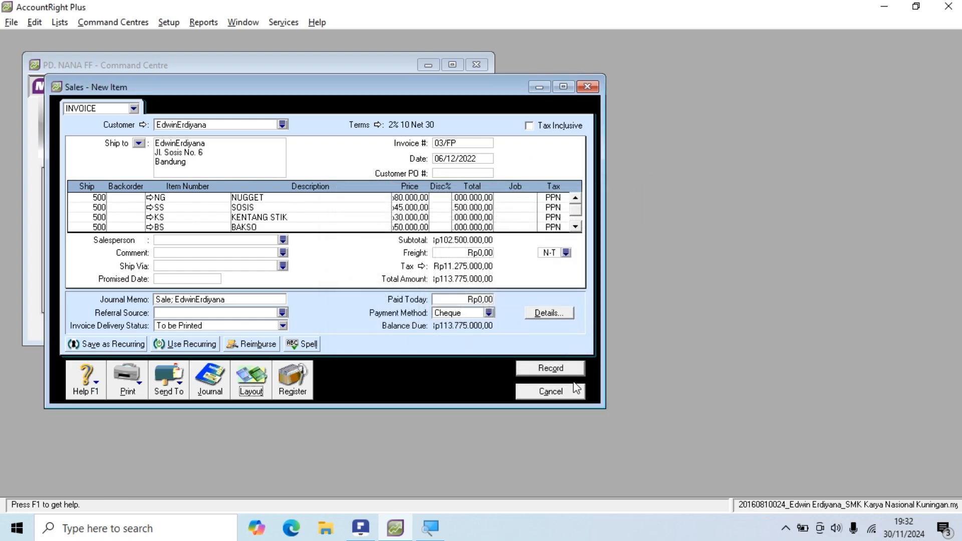
{"action": "left_click", "coordinate": [538, 371]}
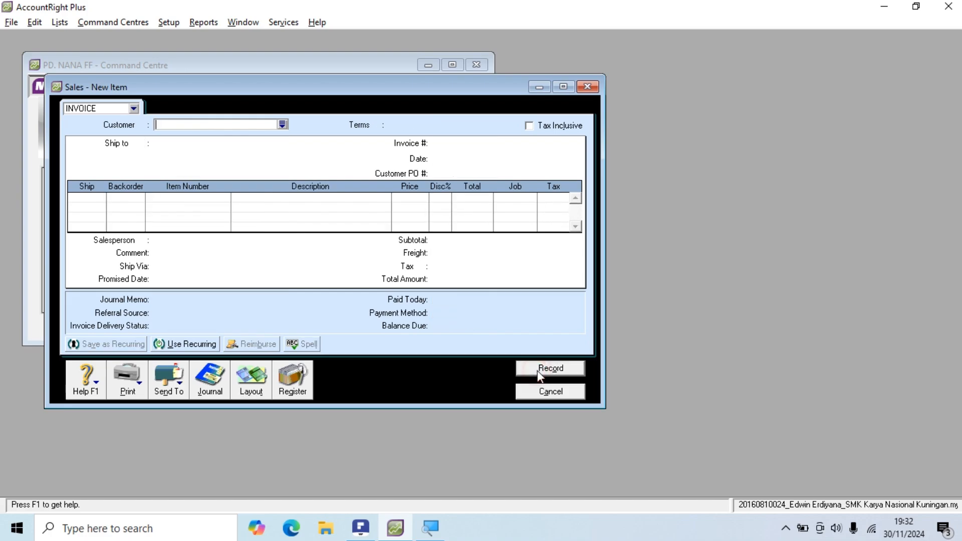
{"action": "left_click", "coordinate": [536, 396]}
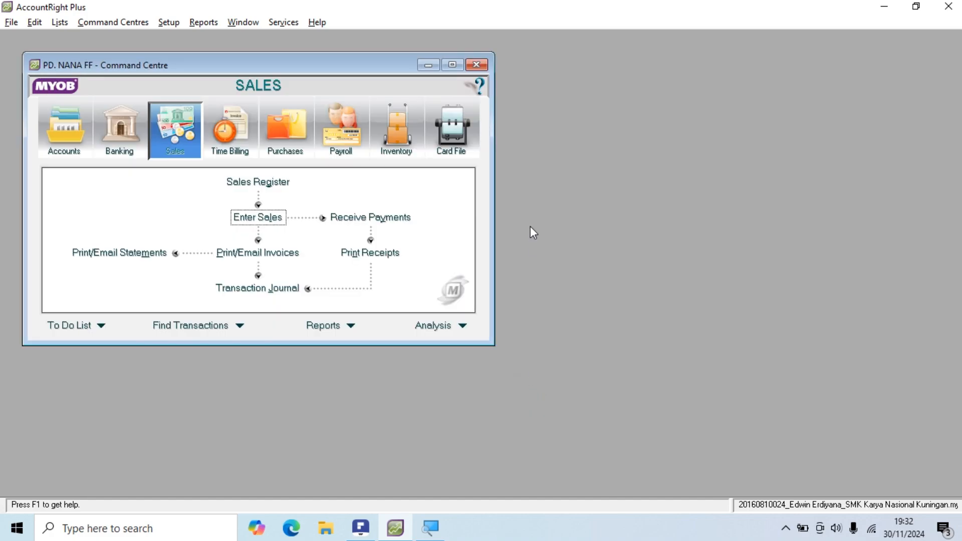
Step: Read Dokumen-15 in the PDF for the petty cash voucher's number, date, payee, description and amount
{"action": "key", "text": "alt+Tab"}
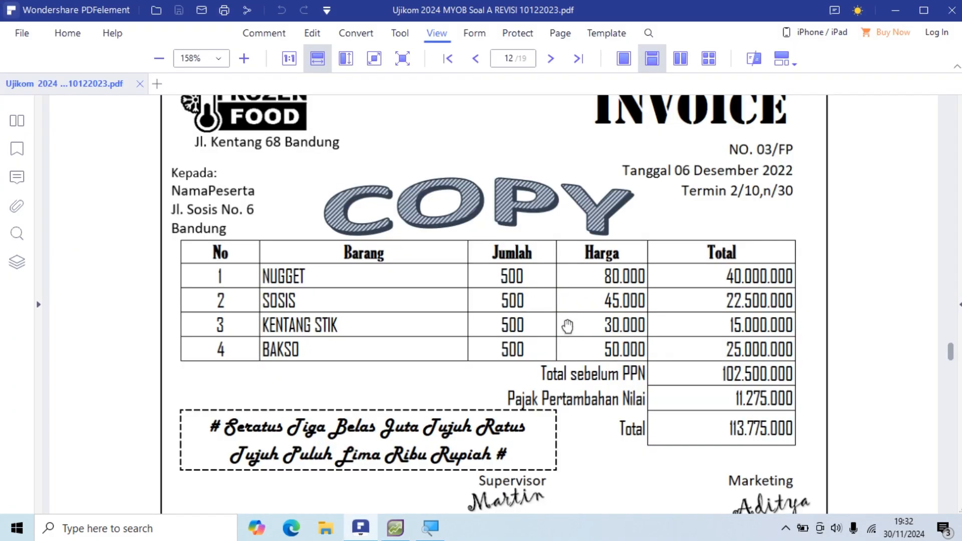
{"action": "scroll", "coordinate": [567, 326], "scroll_direction": "down", "scroll_amount": 1}
{"action": "scroll", "coordinate": [567, 326], "scroll_direction": "up", "scroll_amount": 2}
{"action": "scroll", "coordinate": [567, 326], "scroll_direction": "down", "scroll_amount": 10}
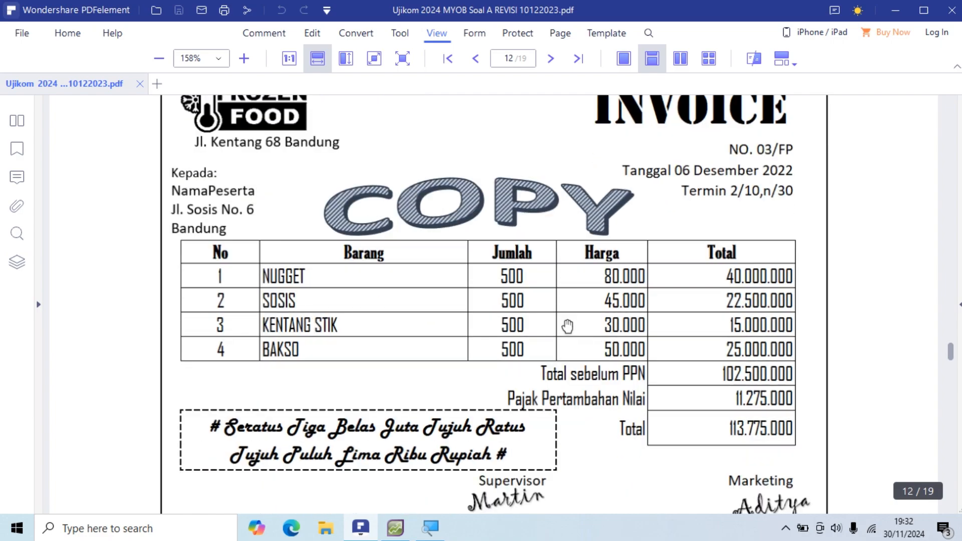
{"action": "scroll", "coordinate": [567, 327], "scroll_direction": "down", "scroll_amount": 12}
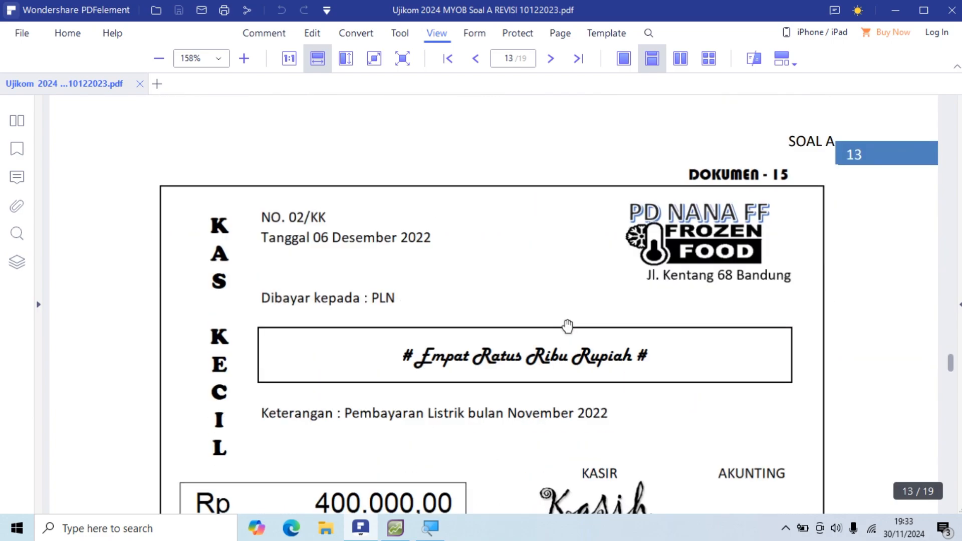
{"action": "scroll", "coordinate": [567, 327], "scroll_direction": "up", "scroll_amount": 2}
{"action": "scroll", "coordinate": [567, 326], "scroll_direction": "down", "scroll_amount": 4}
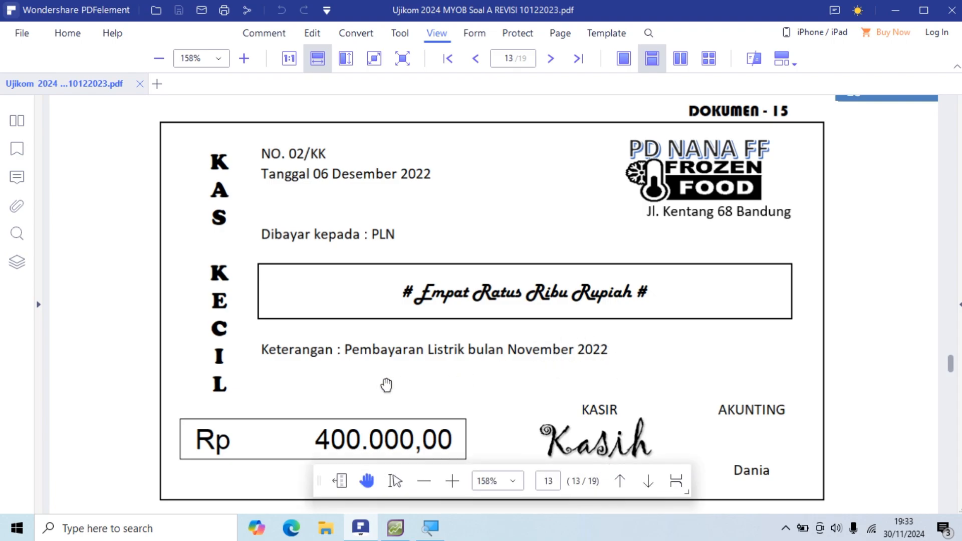
{"action": "scroll", "coordinate": [386, 385], "scroll_direction": "down", "scroll_amount": 2}
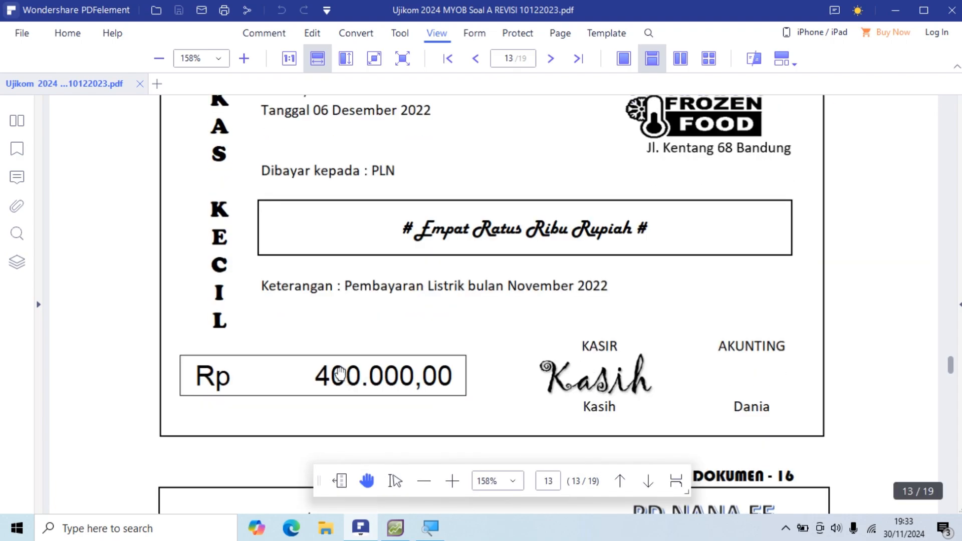
{"action": "scroll", "coordinate": [340, 373], "scroll_direction": "up", "scroll_amount": 2}
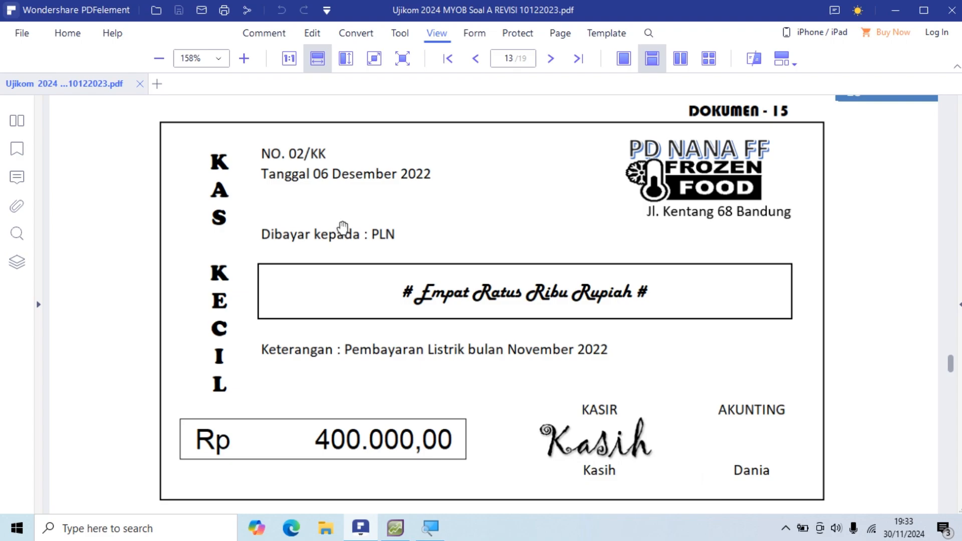
Step: Start a Spend Money transaction in AccountRight Plus, paid from account 1-1102 Kas Kecil
{"action": "key", "text": "alt+Tab"}
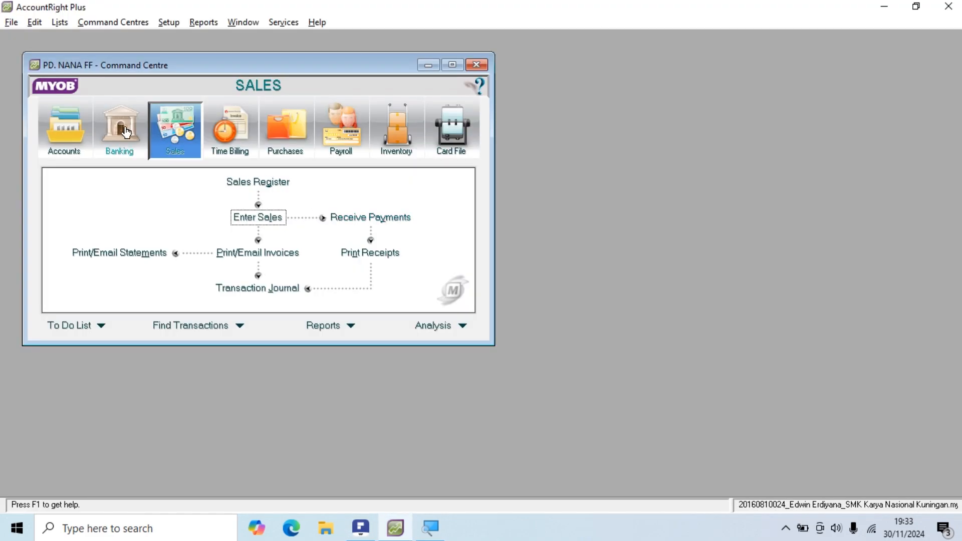
{"action": "left_click", "coordinate": [125, 132]}
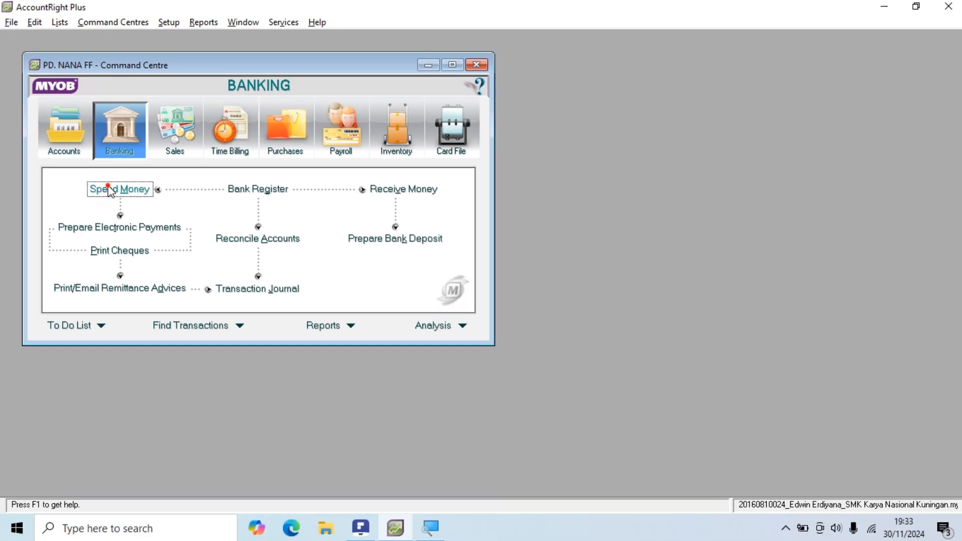
{"action": "left_click", "coordinate": [240, 279]}
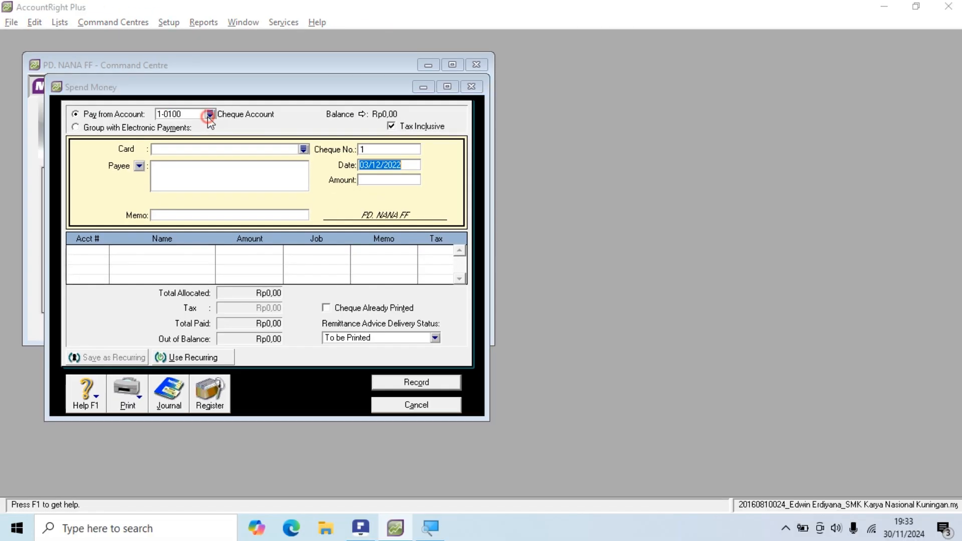
{"action": "left_click", "coordinate": [420, 229]}
{"action": "left_click", "coordinate": [410, 227]}
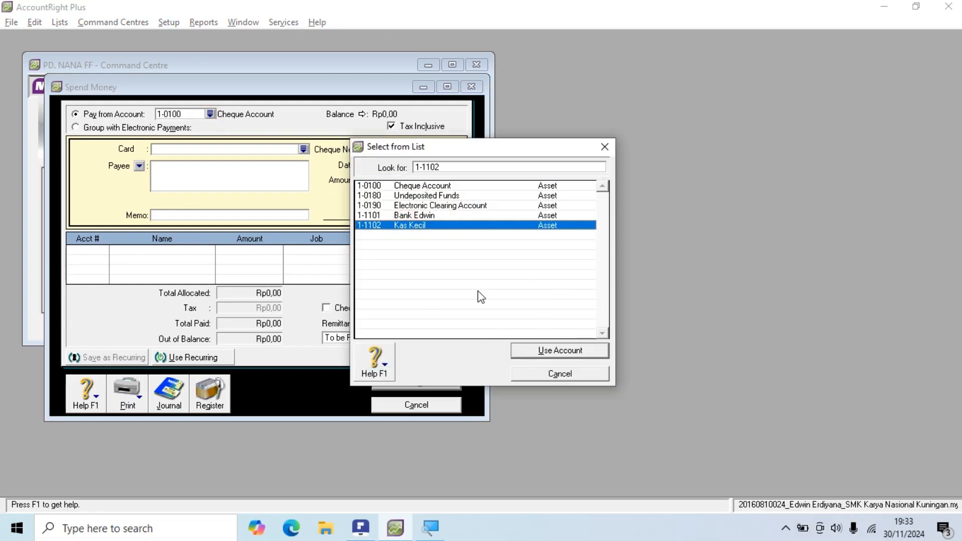
{"action": "left_click", "coordinate": [579, 352]}
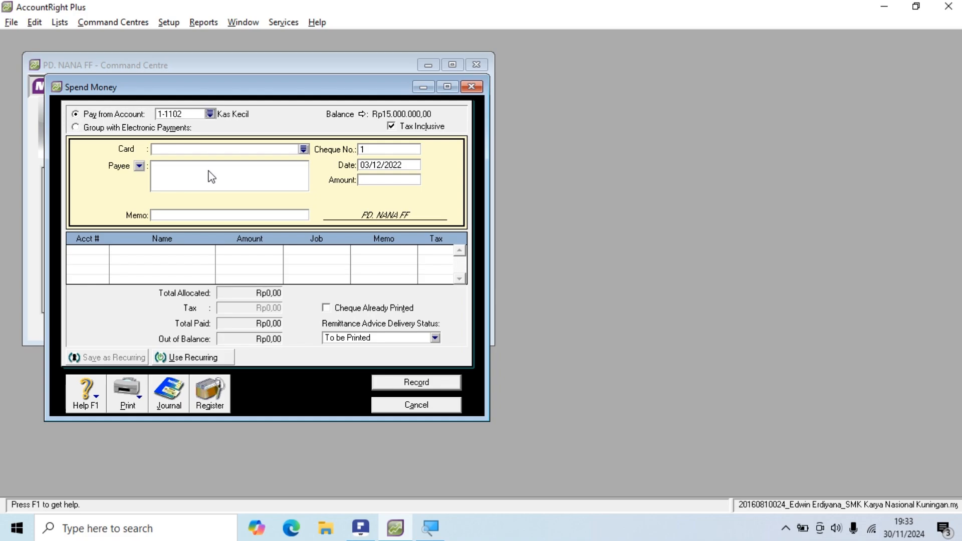
Step: Set the payment's cheque number to 02/KK and its date to 06/12/2022, following Dokumen-15
{"action": "left_click", "coordinate": [374, 149]}
{"action": "key", "text": "alt+Tab"}
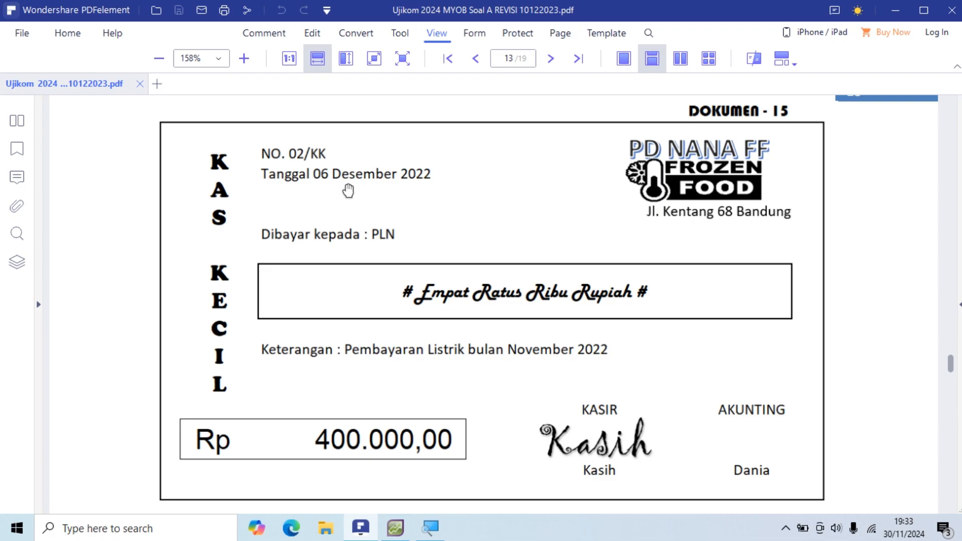
{"action": "key", "text": "alt+Tab"}
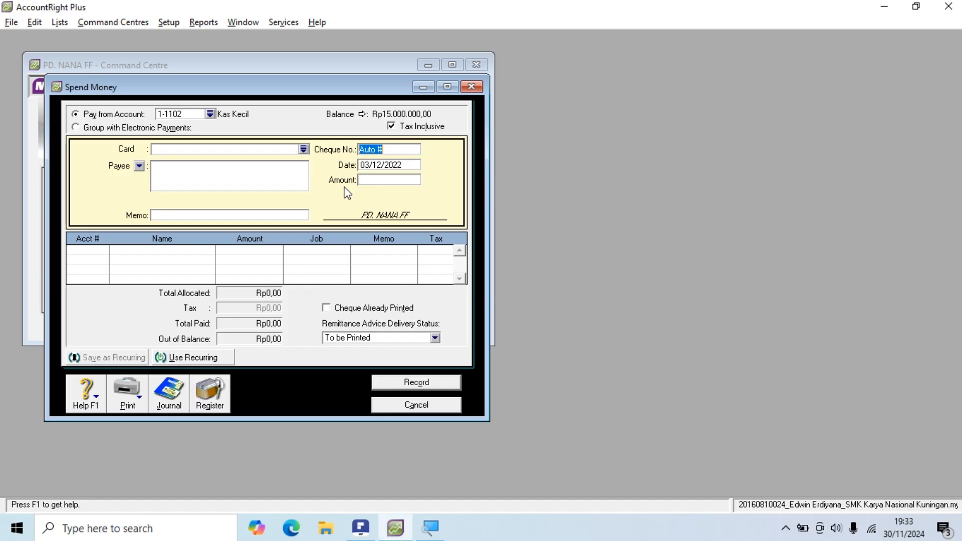
{"action": "type", "text": "02/KK"}
{"action": "key", "text": "Tab"}
{"action": "key", "text": "alt+Tab"}
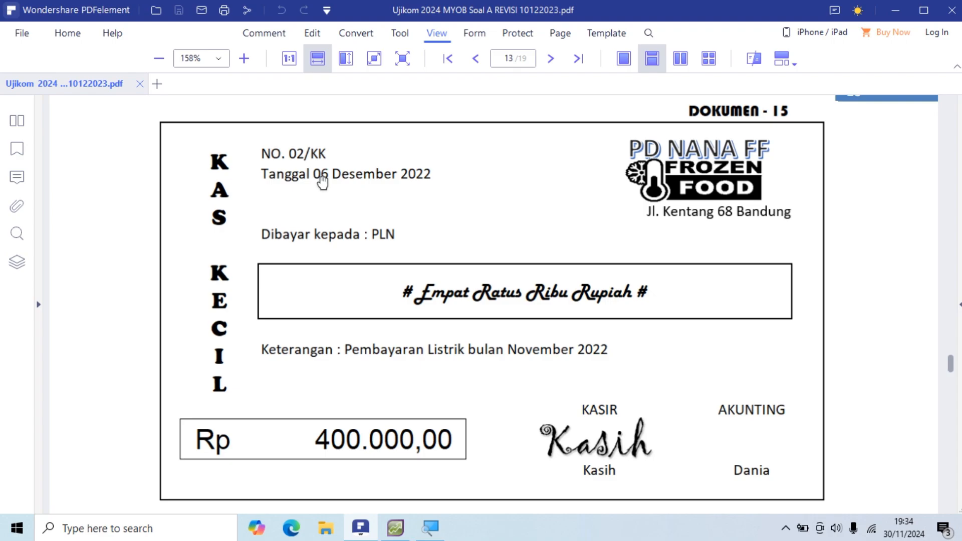
{"action": "key", "text": "alt+Tab"}
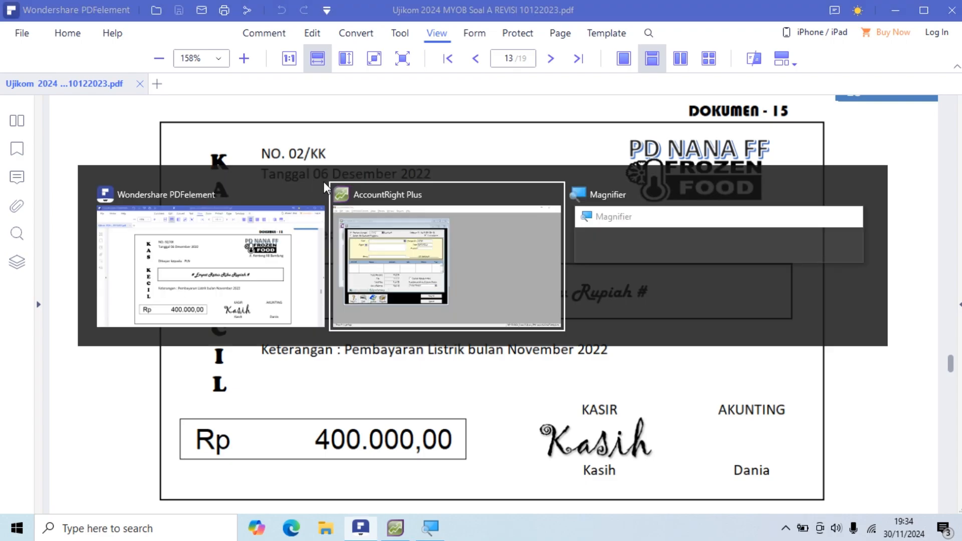
{"action": "type", "text": "06"}
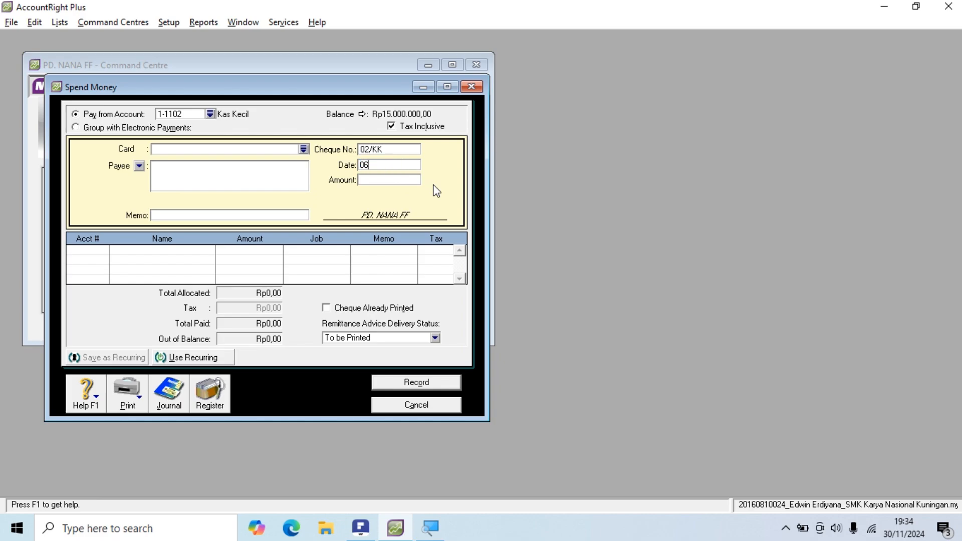
{"action": "type", "text": "/12/2022"}
Step: Enter PLN as the payee of the petty cash payment, following Dokumen-15
{"action": "key", "text": "alt+Tab"}
{"action": "key", "text": "alt+Tab"}
{"action": "key", "text": "alt+Tab"}
{"action": "key", "text": "alt+Tab"}
{"action": "type", "text": "PLN"}
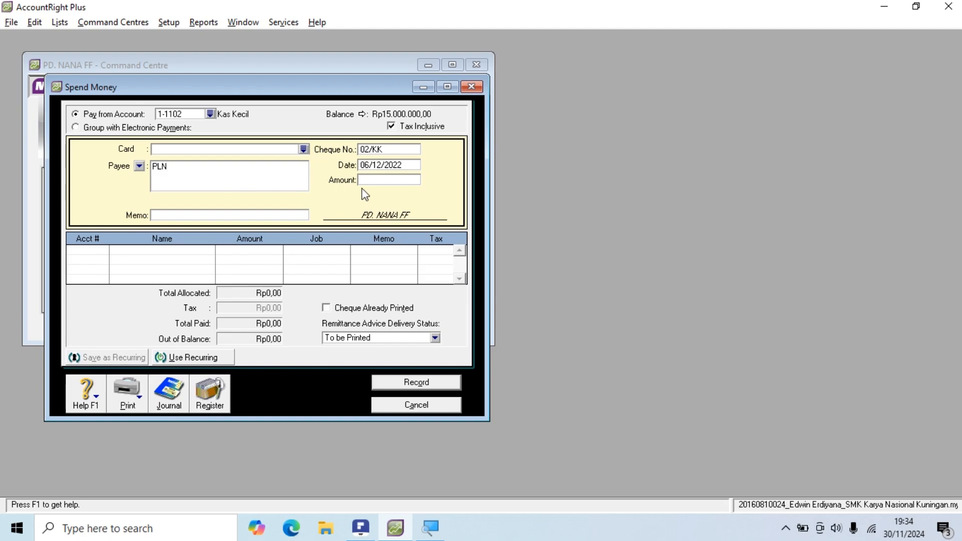
Step: Set the PLN payment's amount to Rp400.000,00, following Dokumen-15 in the PDF
{"action": "left_click", "coordinate": [362, 182]}
{"action": "key", "text": "alt+Tab"}
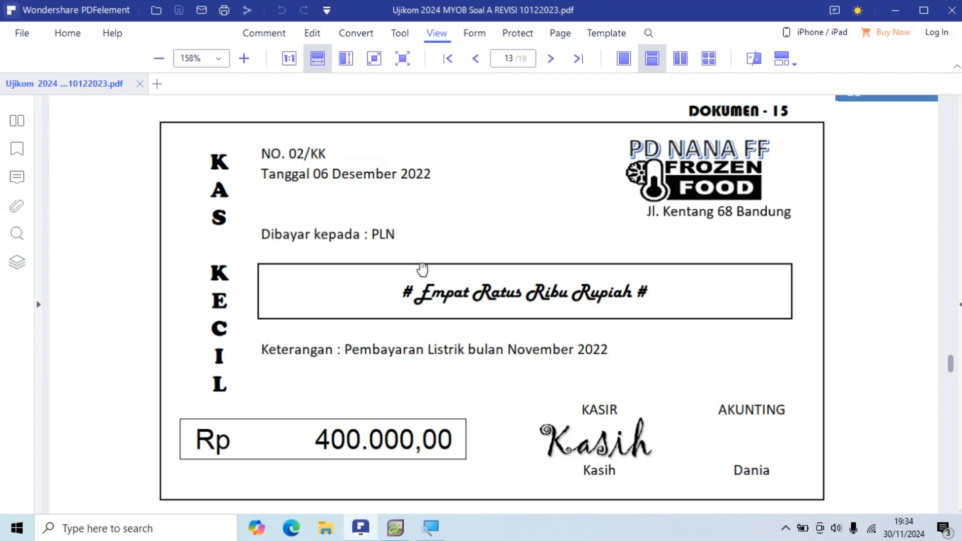
{"action": "key", "text": "alt+Tab"}
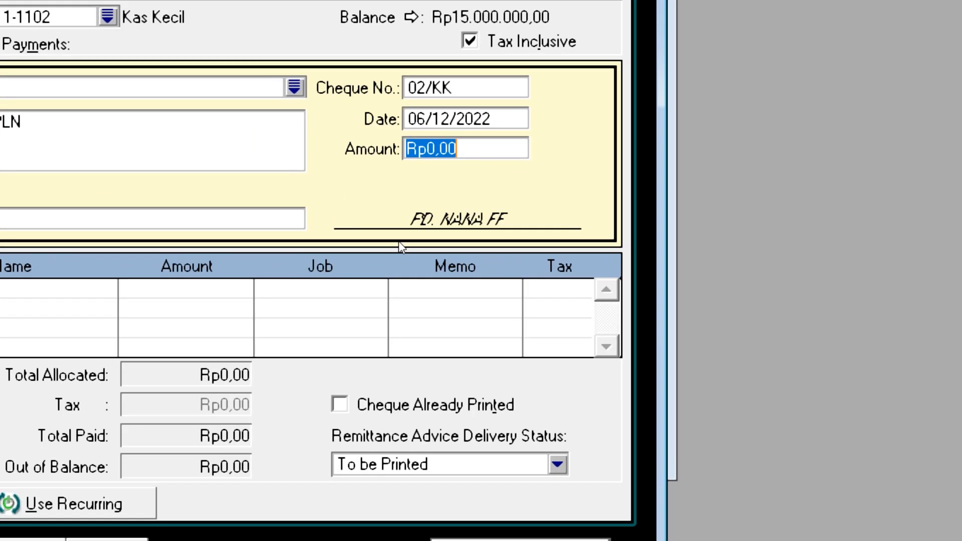
{"action": "type", "text": "400."}
{"action": "type", "text": "000"}
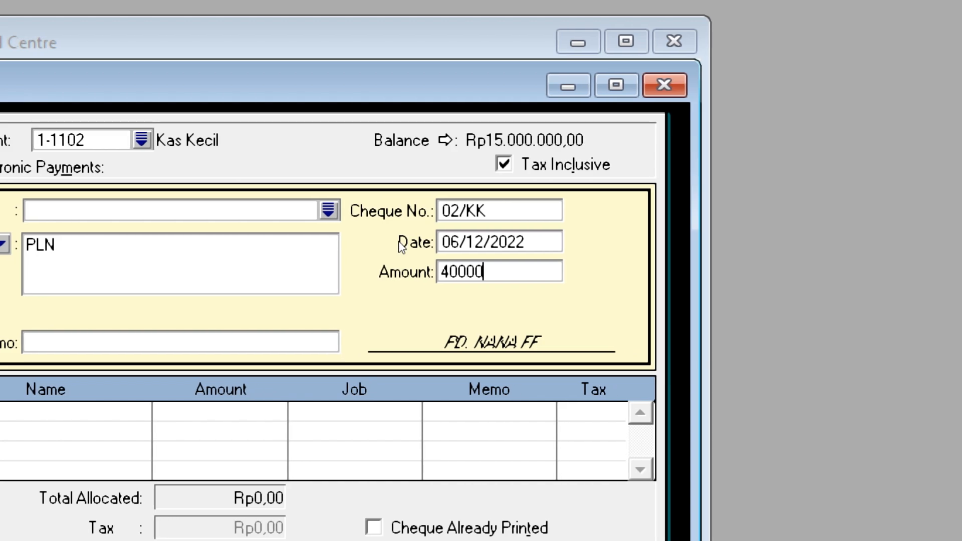
{"action": "key", "text": "Tab"}
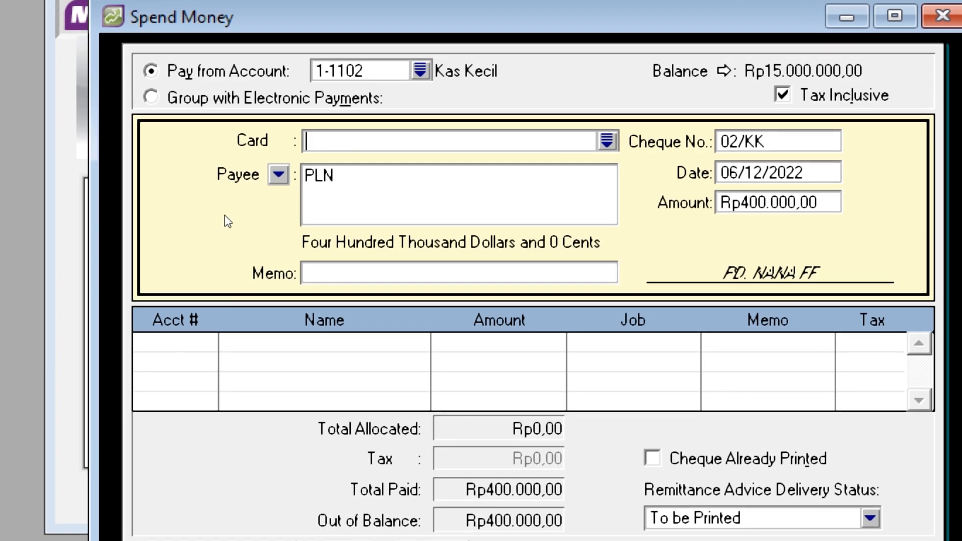
Step: Enter the memo "Pembayaran Listrik Nov 2022" on the PLN payment, following the description in Dokumen-15
{"action": "left_click", "coordinate": [431, 273]}
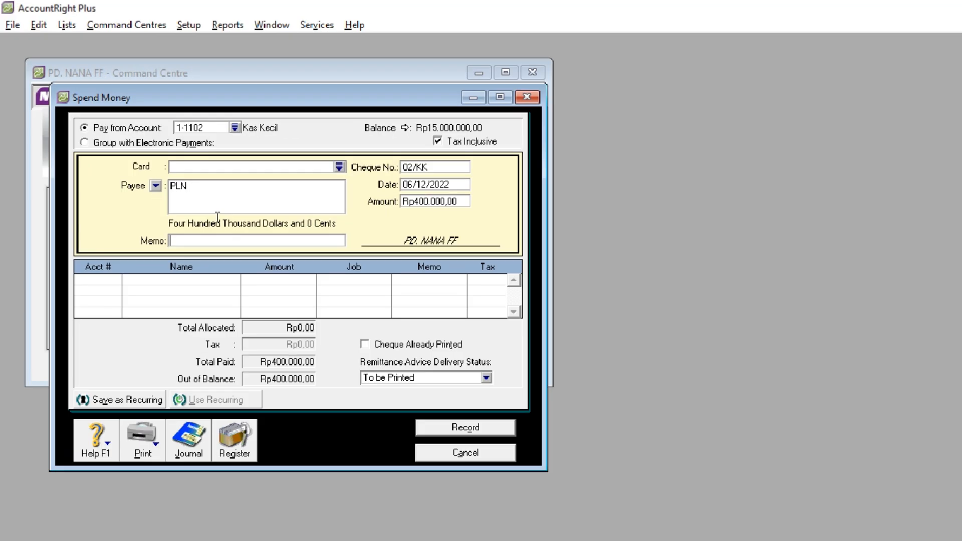
{"action": "key", "text": "alt+Tab"}
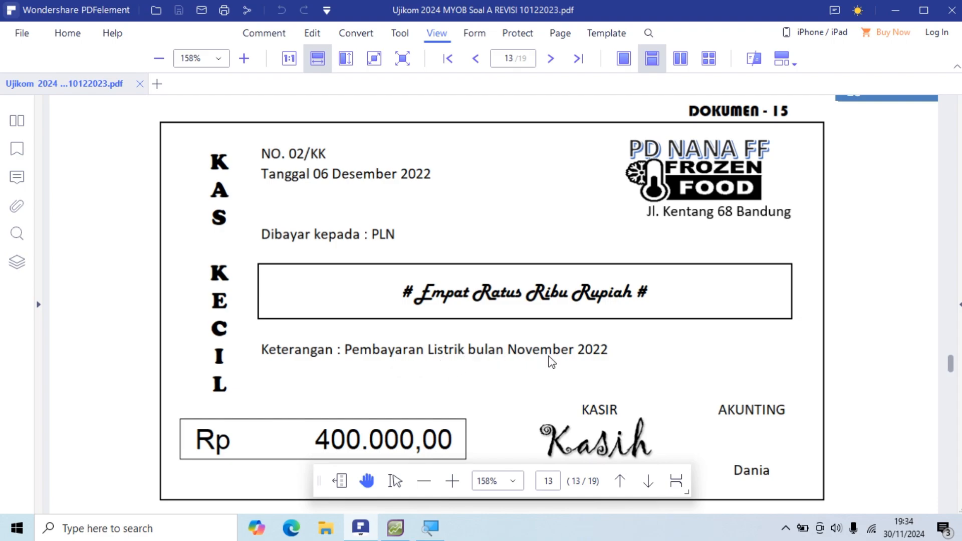
{"action": "key", "text": "alt+Tab"}
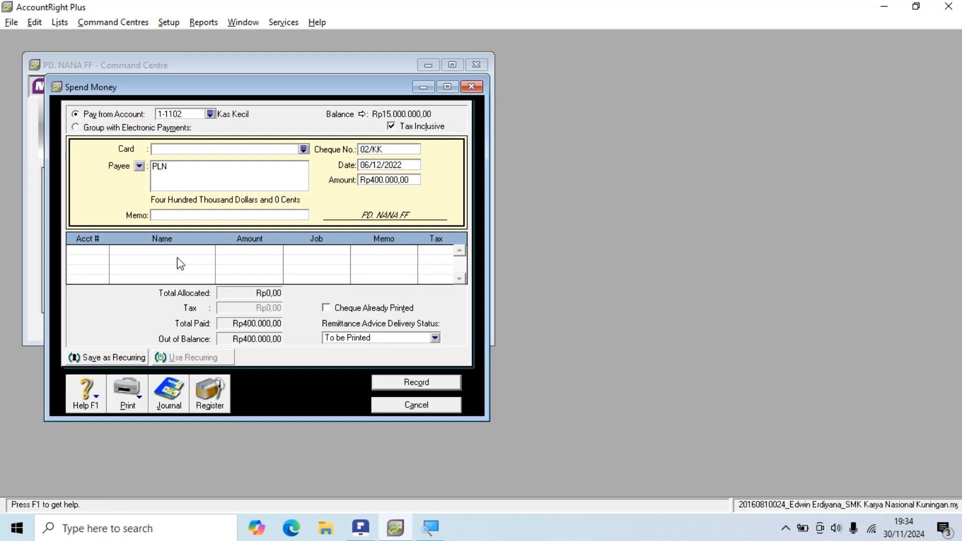
{"action": "type", "text": "mbayaran Listrik"}
{"action": "key", "text": "alt+Tab"}
{"action": "key", "text": "alt+Tab"}
{"action": "type", "text": "Nov"}
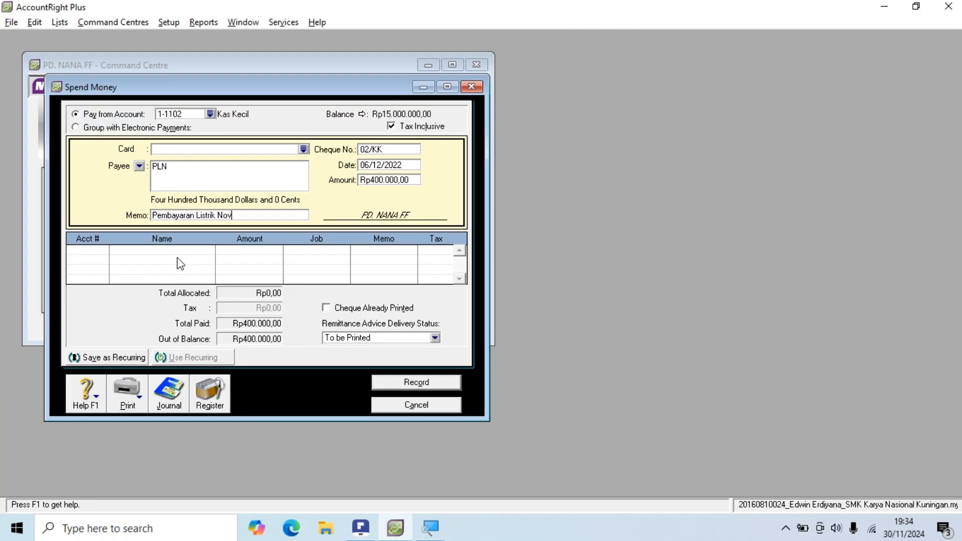
{"action": "type", "text": " 2022"}
{"action": "key", "text": "Tab"}
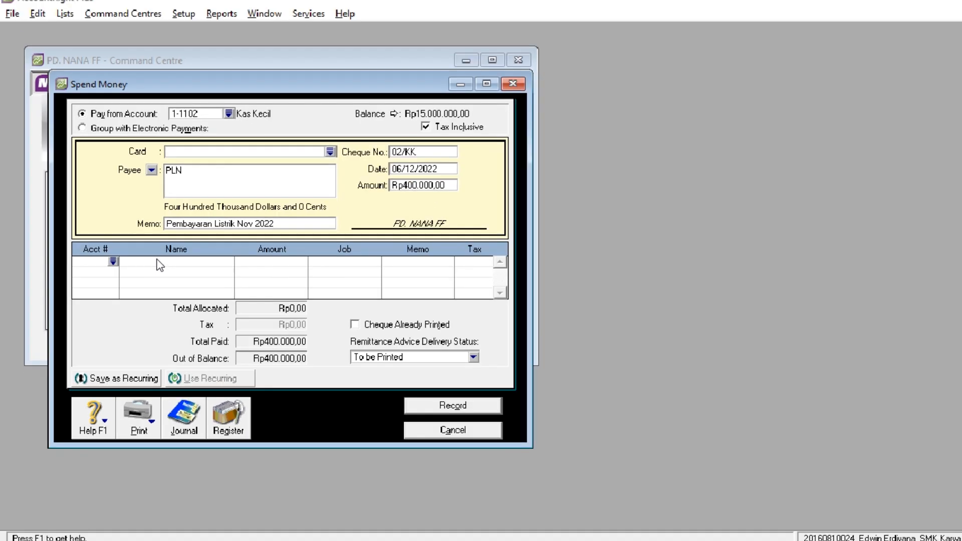
Step: Allocate the PLN payment to expense account 6-1300 Beban Listrik
{"action": "key", "text": "alt+Tab"}
{"action": "key", "text": "alt+Tab"}
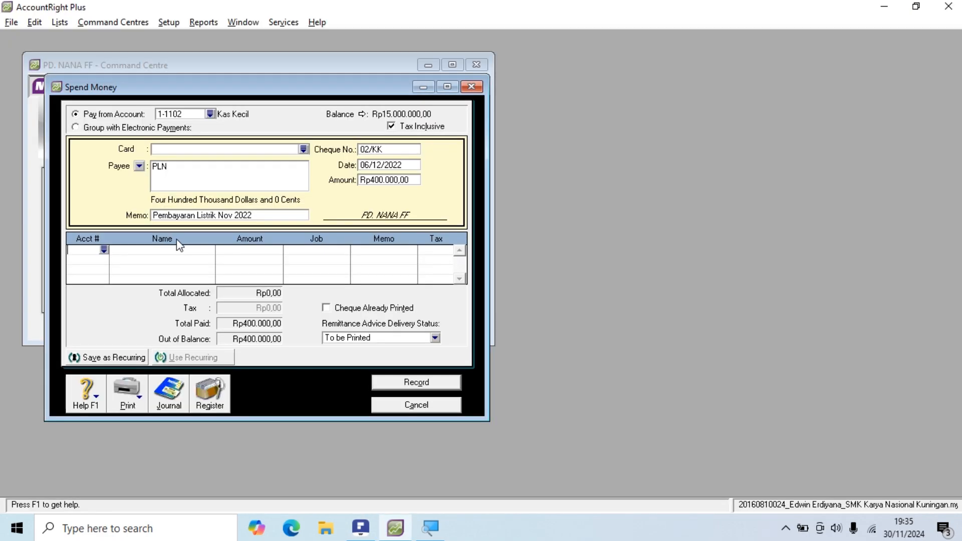
{"action": "left_click", "coordinate": [103, 250]}
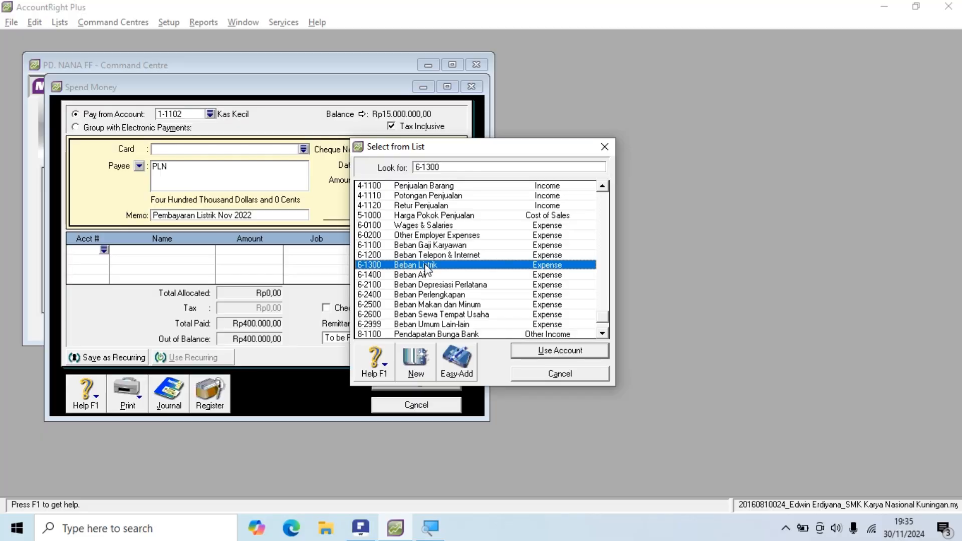
{"action": "left_click", "coordinate": [560, 350]}
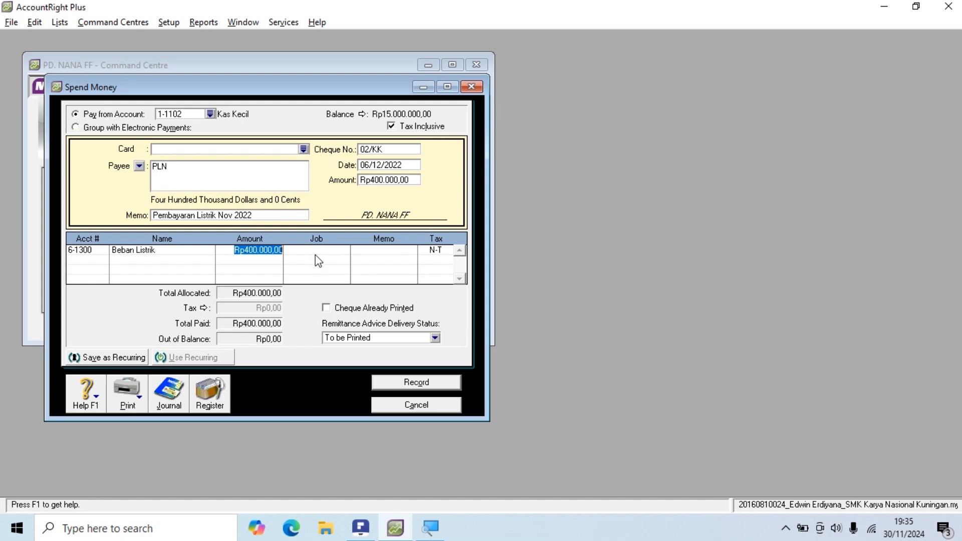
Step: Record the PLN payment with the job and line memo left blank, and close the Spend Money window
{"action": "left_click", "coordinate": [313, 252]}
{"action": "left_click", "coordinate": [393, 253]}
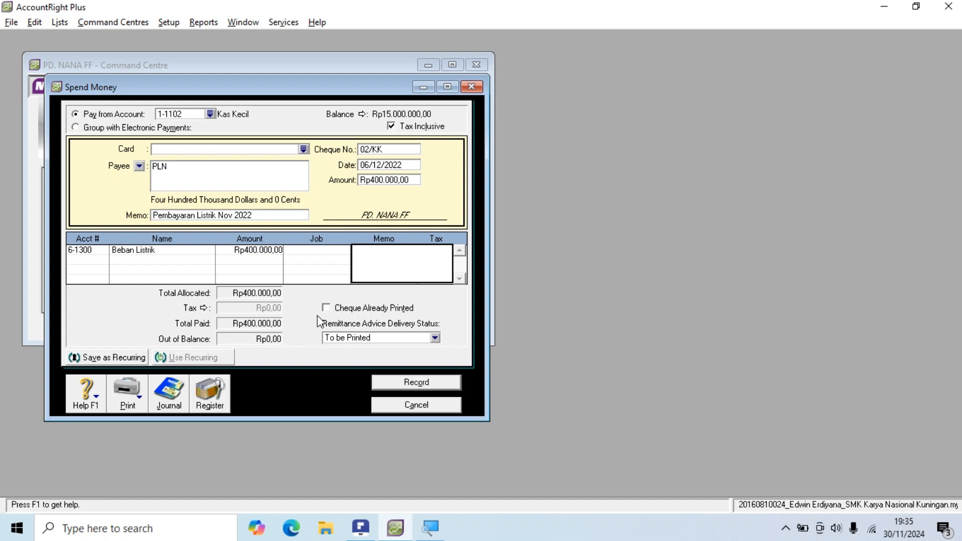
{"action": "key", "text": "Tab"}
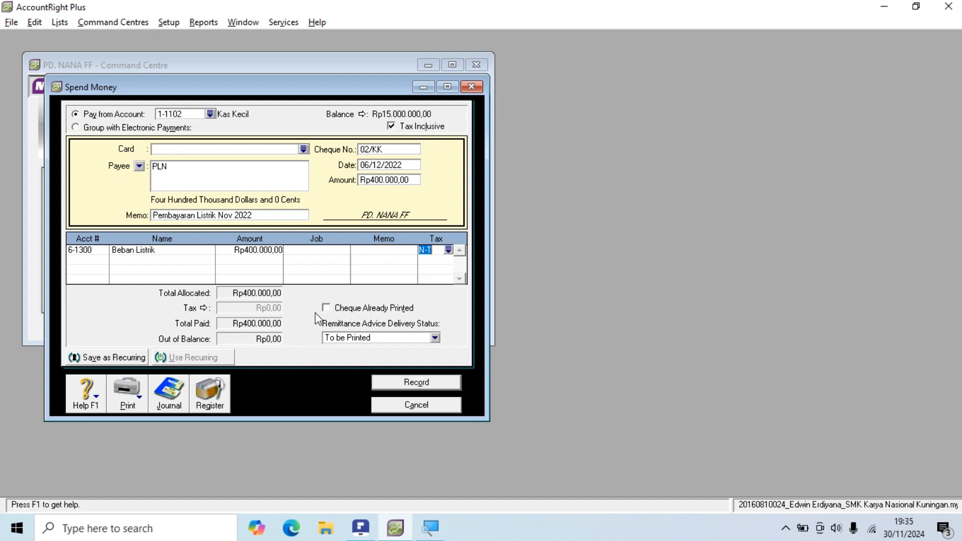
{"action": "left_click", "coordinate": [400, 383]}
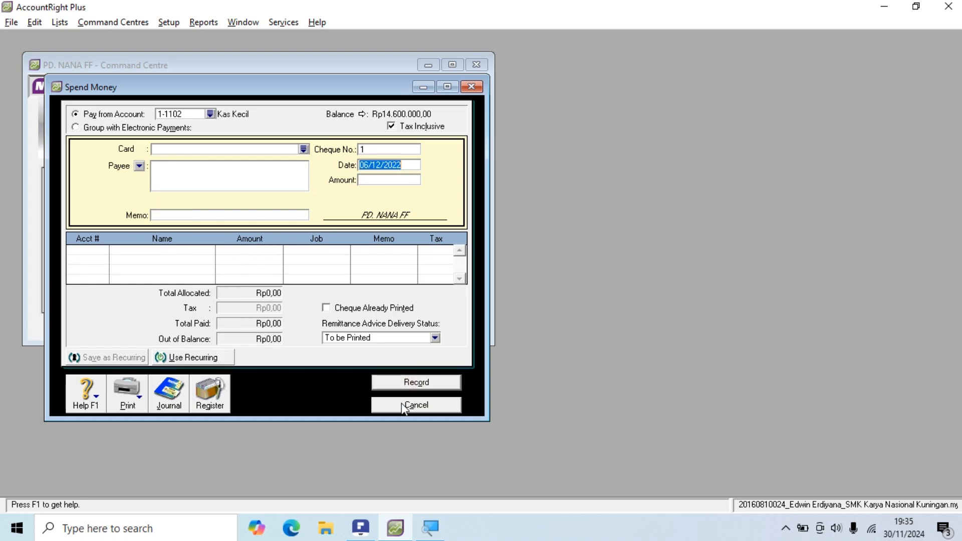
{"action": "left_click", "coordinate": [403, 406]}
Step: Find Dokumen-16 in the PDF and start its Spend Money transaction in AccountRight Plus, paid from account 1-1102 Kas Kecil
{"action": "key", "text": "alt+Tab"}
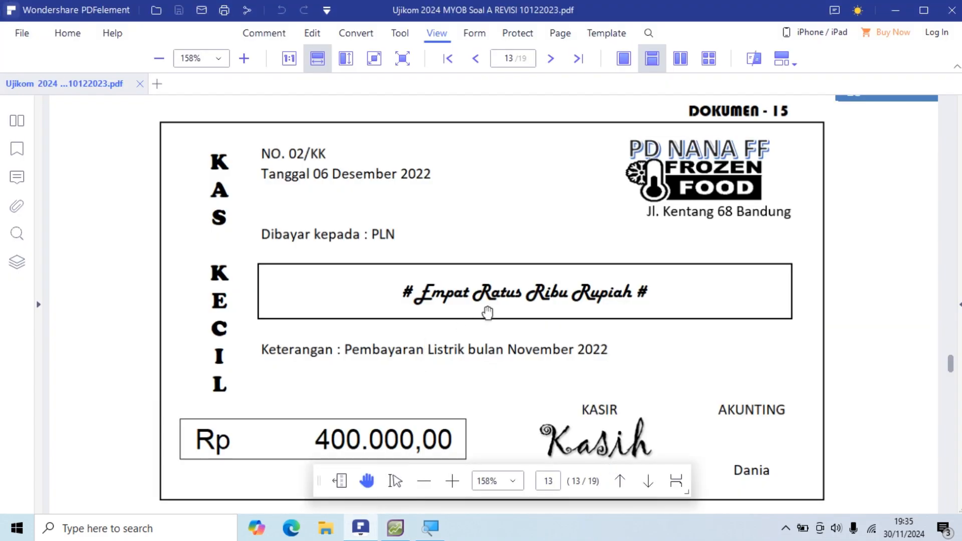
{"action": "scroll", "coordinate": [484, 308], "scroll_direction": "down", "scroll_amount": 5}
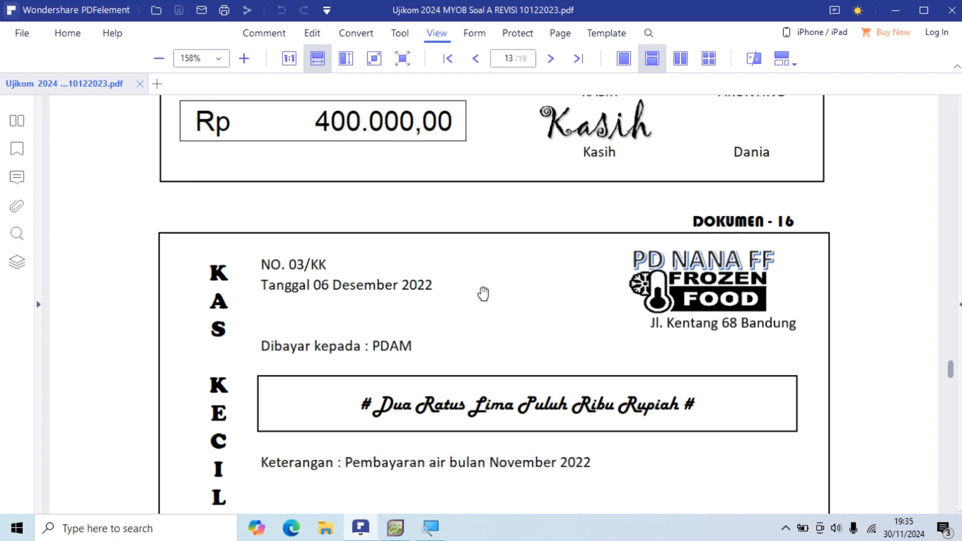
{"action": "scroll", "coordinate": [483, 294], "scroll_direction": "down", "scroll_amount": 1}
{"action": "scroll", "coordinate": [483, 295], "scroll_direction": "down", "scroll_amount": 1}
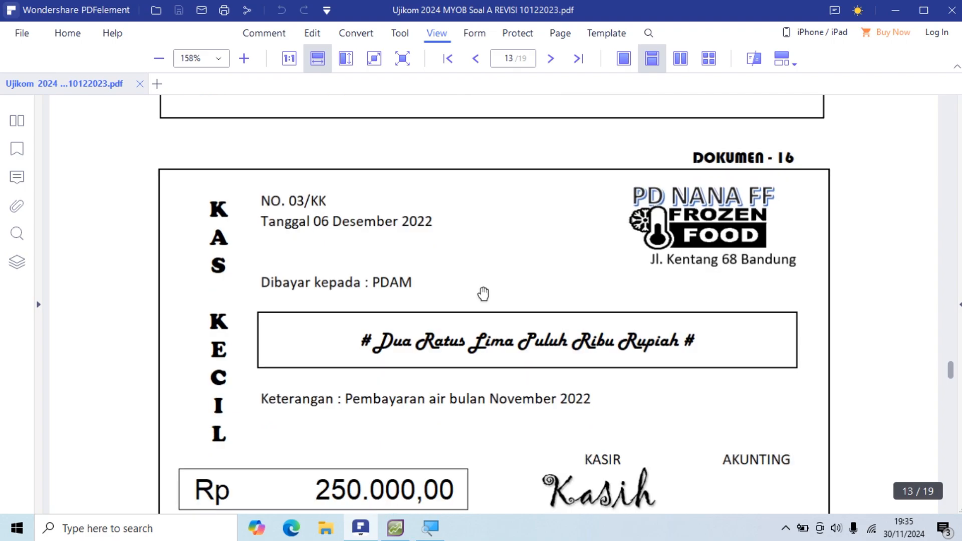
{"action": "key", "text": "alt+Tab"}
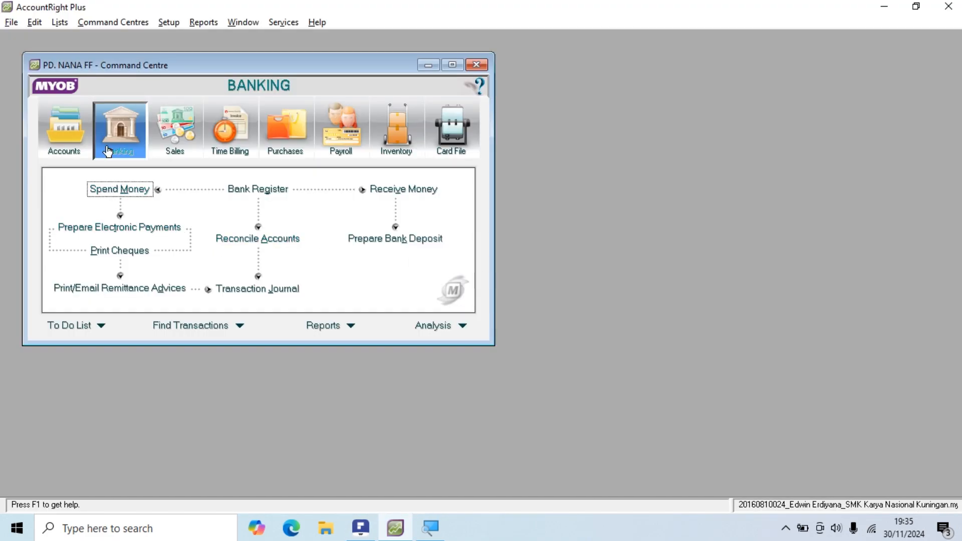
{"action": "left_click", "coordinate": [121, 190]}
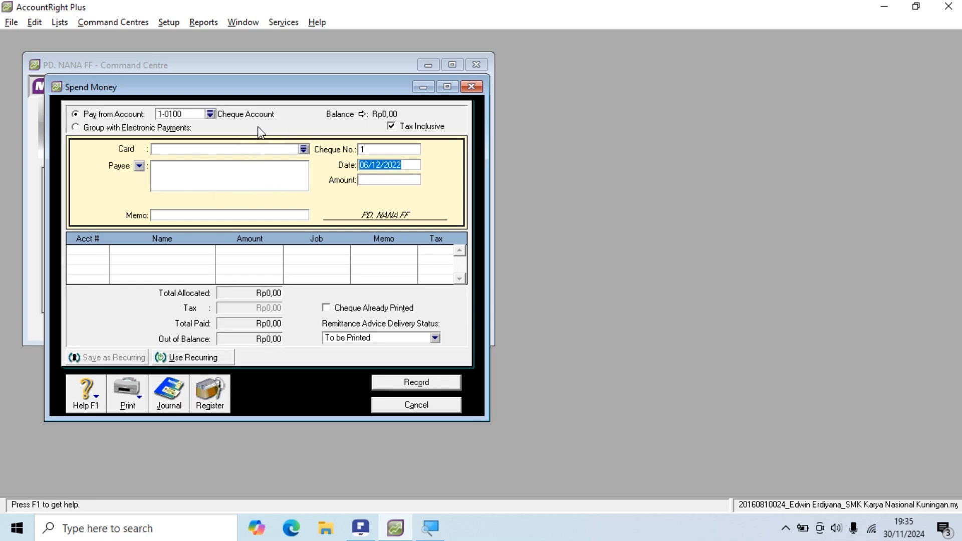
{"action": "left_click", "coordinate": [211, 115]}
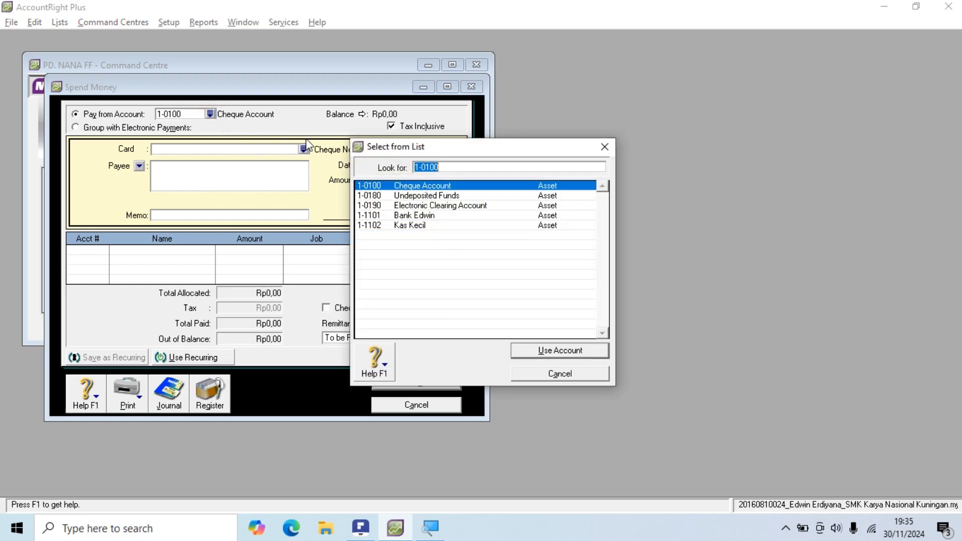
{"action": "left_click", "coordinate": [412, 227]}
{"action": "left_click", "coordinate": [551, 350]}
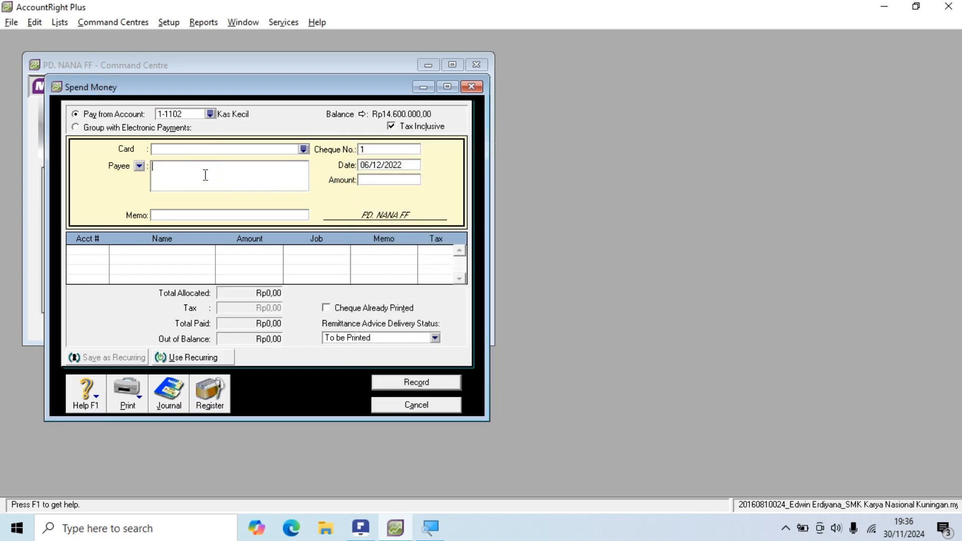
Step: Read Dokumen-16 in the PDF and enter PDAM as the payee of the petty cash payment
{"action": "key", "text": "alt+Tab"}
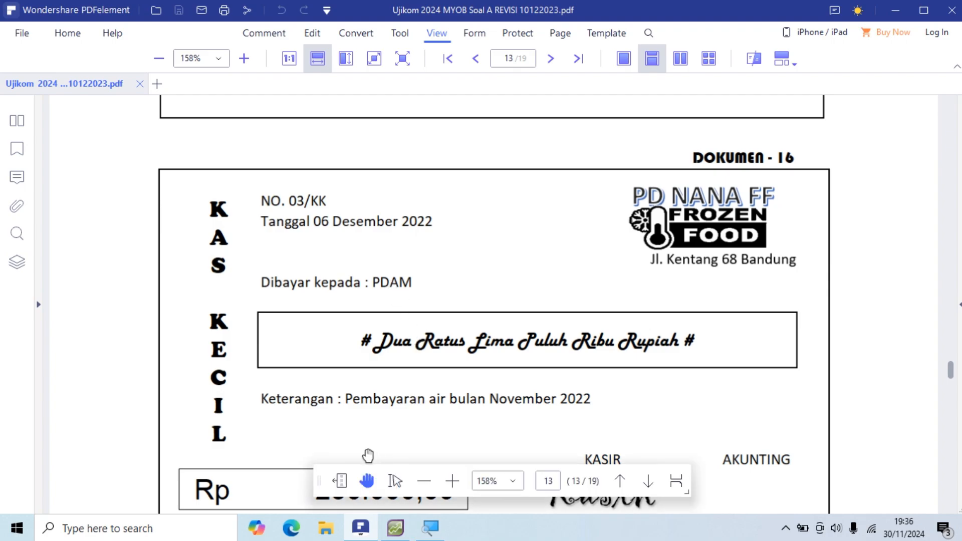
{"action": "scroll", "coordinate": [374, 401], "scroll_direction": "down", "scroll_amount": 1}
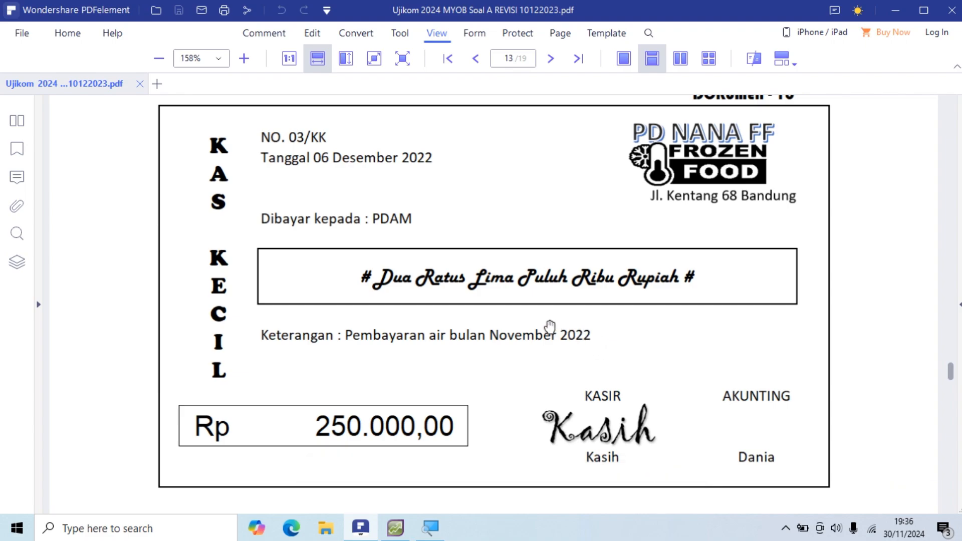
{"action": "scroll", "coordinate": [359, 350], "scroll_direction": "down", "scroll_amount": 1}
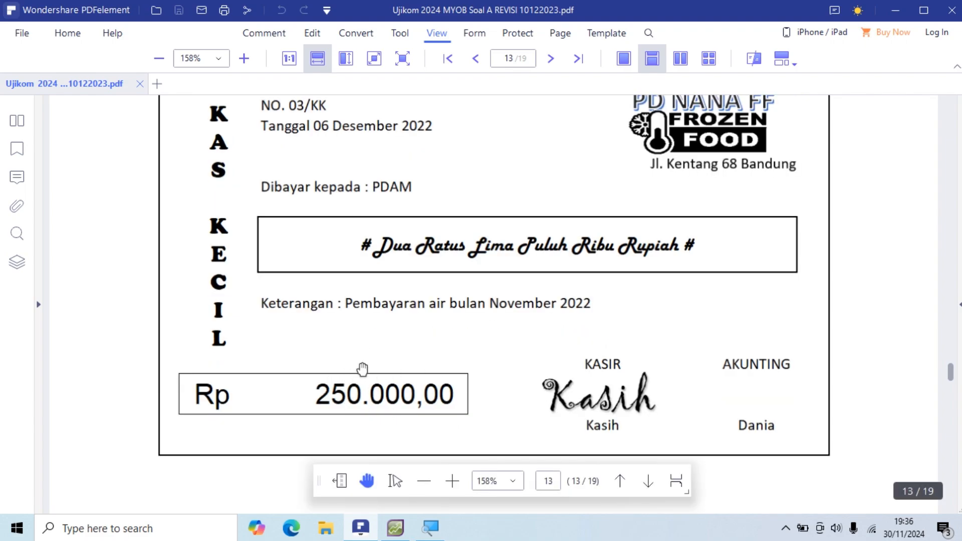
{"action": "scroll", "coordinate": [362, 368], "scroll_direction": "up", "scroll_amount": 1}
{"action": "key", "text": "alt+Tab"}
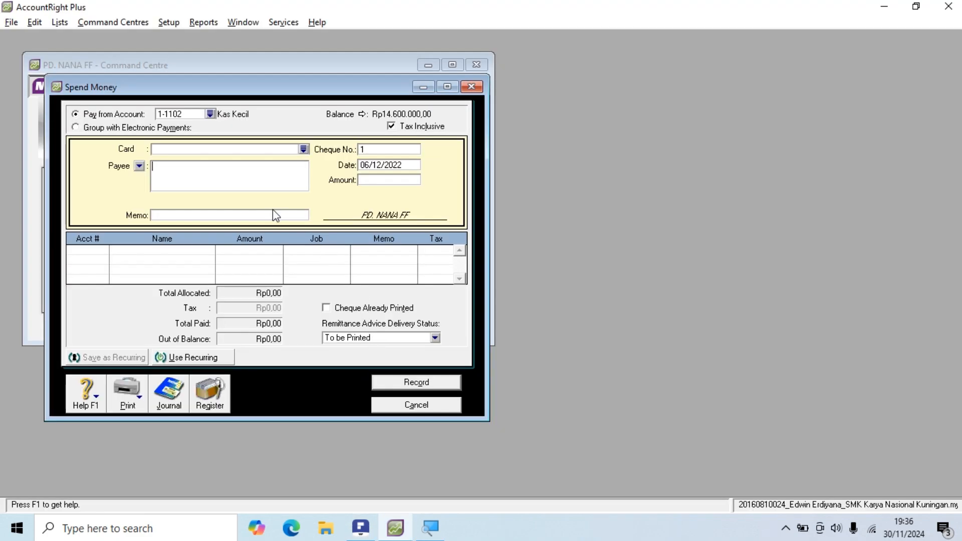
{"action": "type", "text": "PDAM"}
Step: Set the PDAM payment's cheque number to 03/KK and check its date against Dokumen-16
{"action": "left_click", "coordinate": [365, 154]}
{"action": "key", "text": "alt+Tab"}
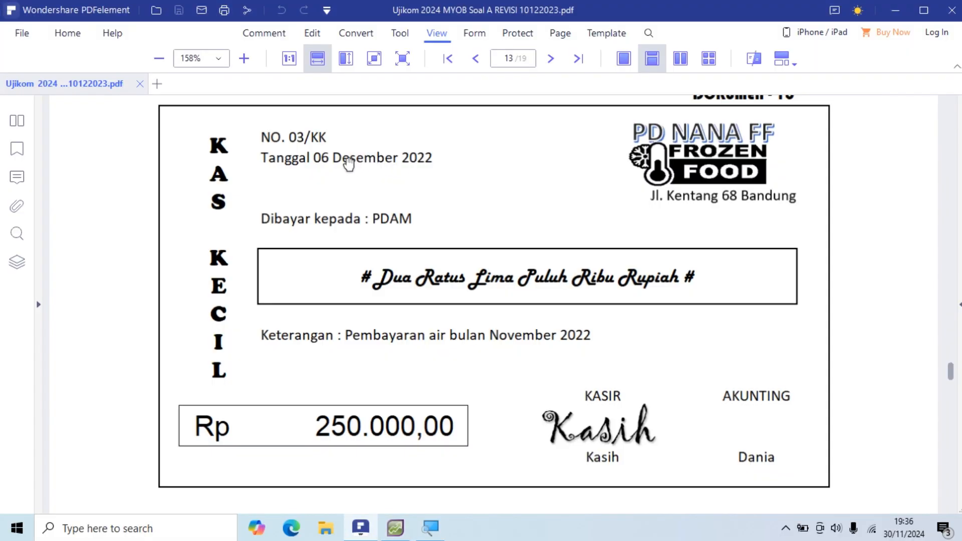
{"action": "key", "text": "alt+Tab"}
{"action": "type", "text": "03/KK"}
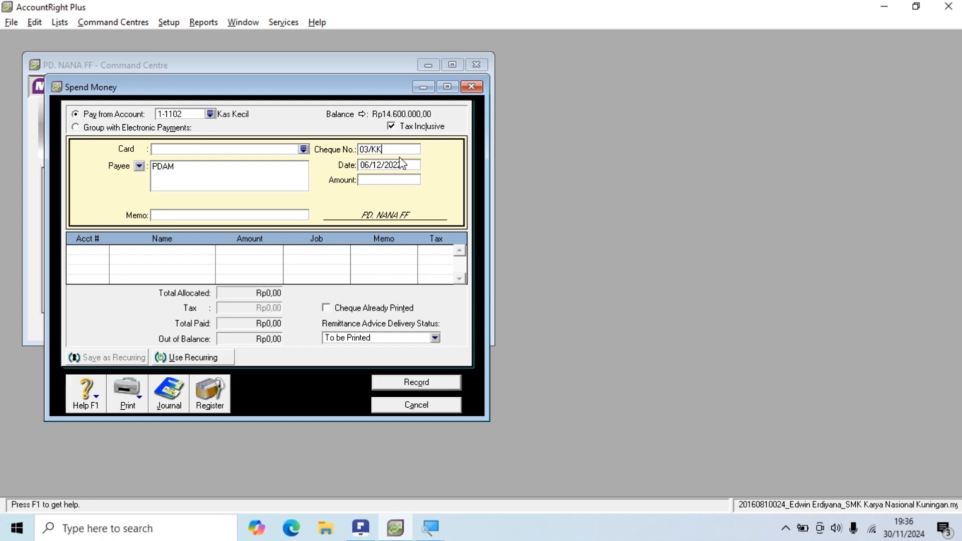
{"action": "key", "text": "Tab"}
{"action": "key", "text": "alt+Tab"}
{"action": "key", "text": "alt+Tab"}
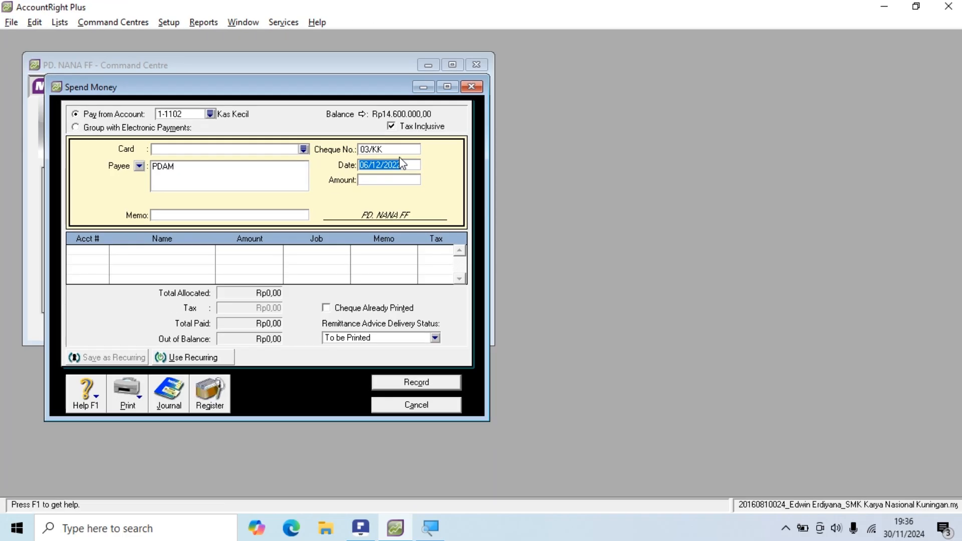
{"action": "key", "text": "Tab"}
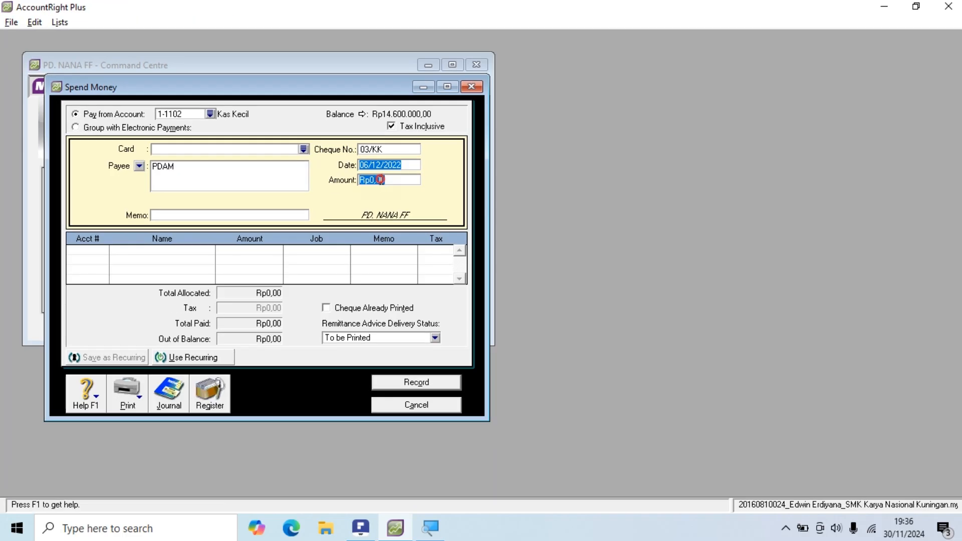
Step: Set the PDAM payment's amount to Rp250.000,00, following Dokumen-16
{"action": "key", "text": "alt+Tab"}
{"action": "key", "text": "alt+Tab"}
{"action": "type", "text": "2.500.0"}
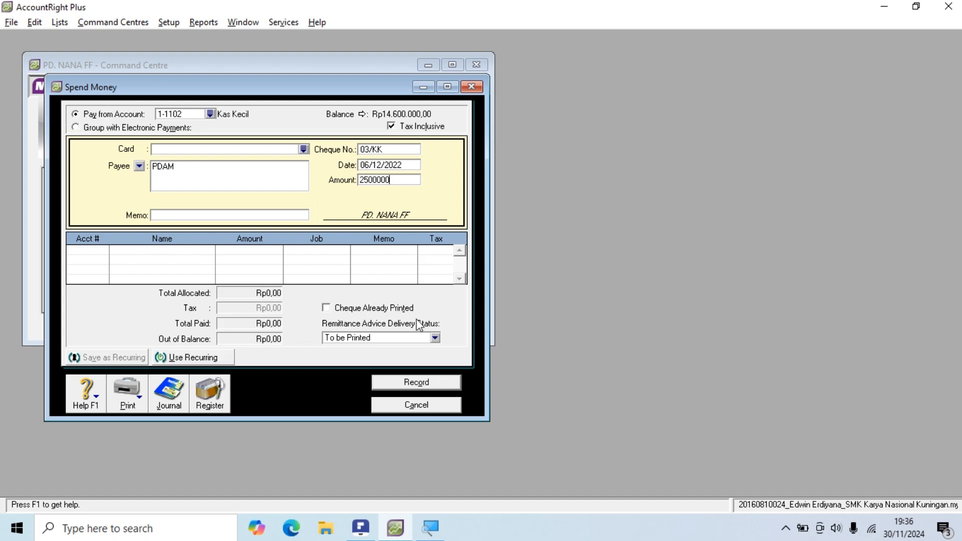
{"action": "type", "text": "00"}
{"action": "key", "text": "Tab"}
{"action": "left_click", "coordinate": [378, 182]}
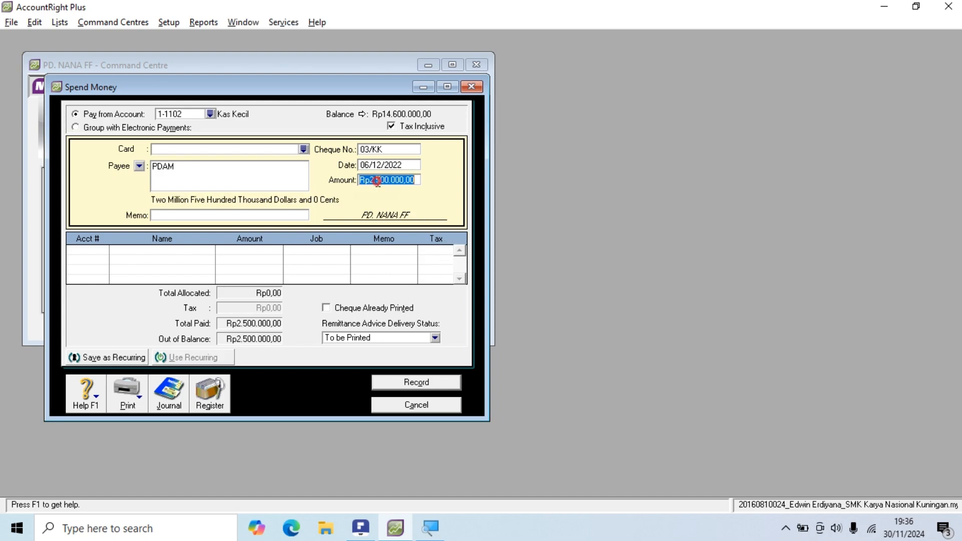
{"action": "key", "text": "End"}
{"action": "key", "text": "BackSpace"}
{"action": "key", "text": "BackSpace"}
{"action": "key", "text": "Tab"}
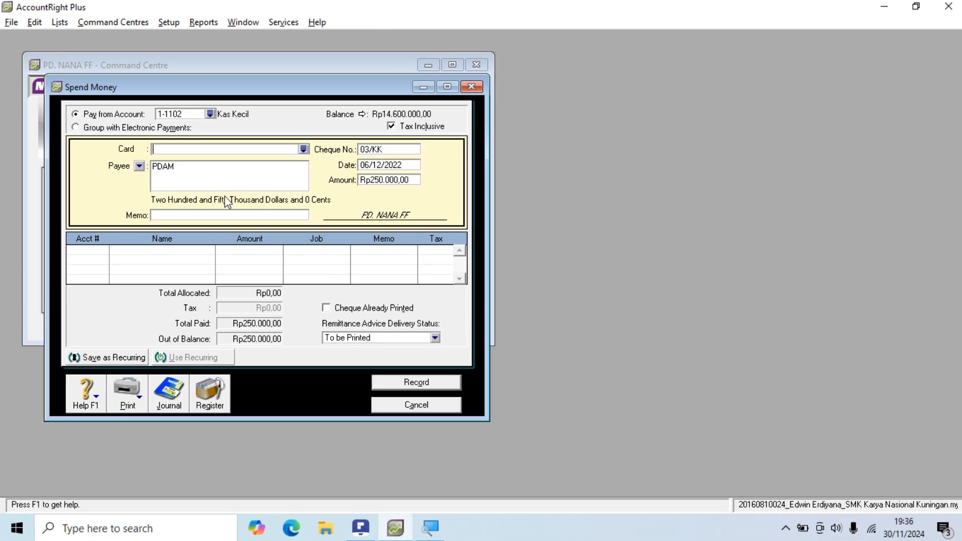
Step: Enter the memo "Pembayaran Air Nov 2022" on the PDAM payment, following the description in Dokumen-16
{"action": "left_click", "coordinate": [175, 216]}
{"action": "key", "text": "alt+Tab"}
{"action": "key", "text": "alt+Tab"}
{"action": "type", "text": "Pembayaran Air"}
{"action": "key", "text": "alt+Tab"}
{"action": "key", "text": "alt+Tab"}
{"action": "type", "text": "Nov 2022"}
{"action": "key", "text": "Tab"}
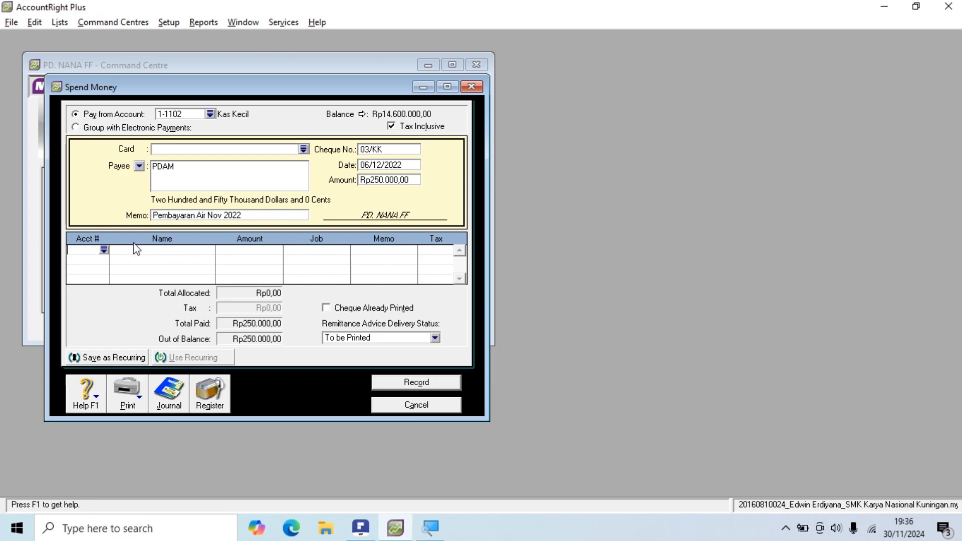
Step: Allocate the PDAM payment to account 6-1400 Beban Air, record it and close the Spend Money window
{"action": "left_click", "coordinate": [103, 249]}
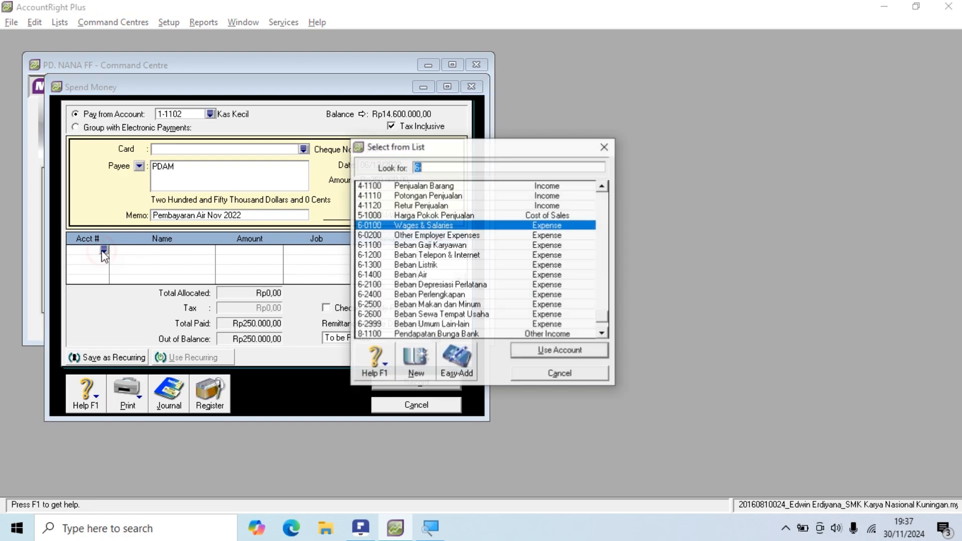
{"action": "left_click", "coordinate": [418, 275]}
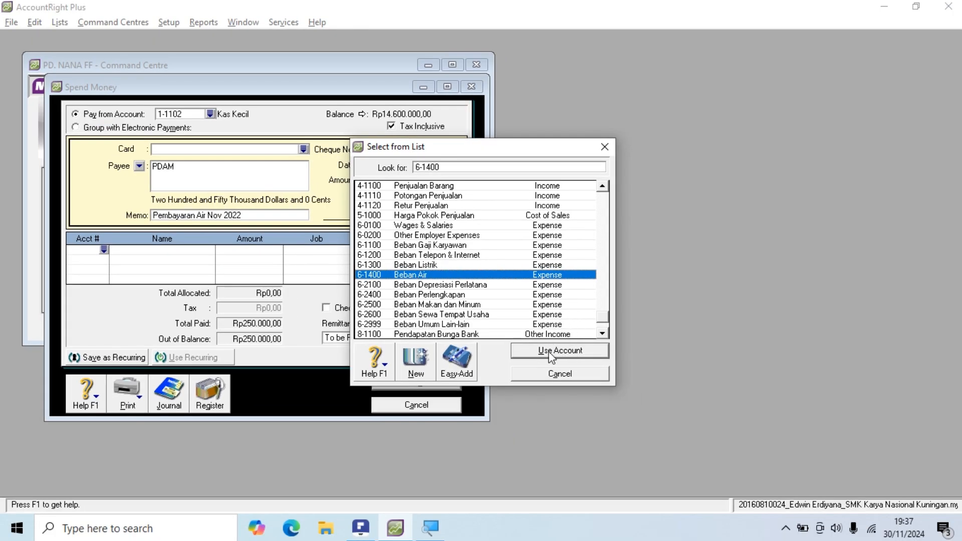
{"action": "left_click", "coordinate": [551, 353]}
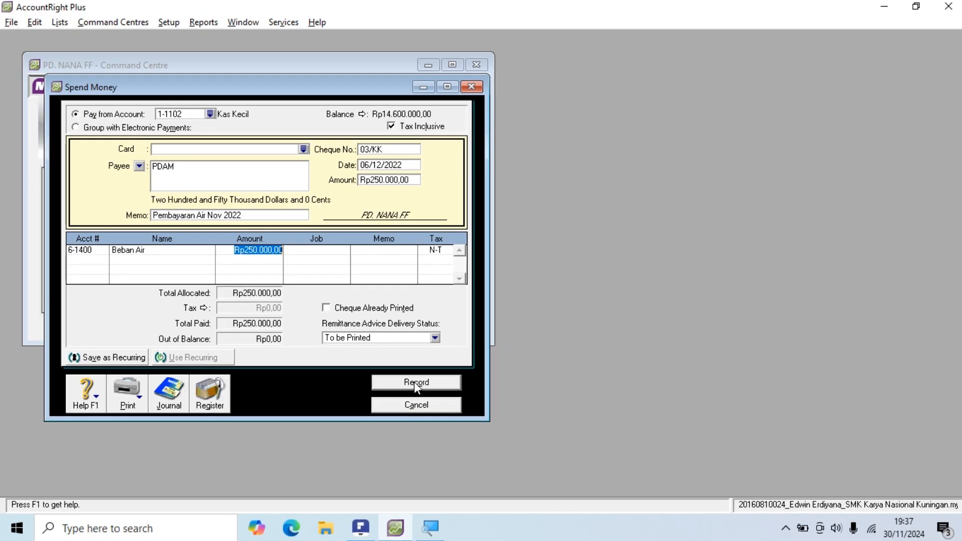
{"action": "left_click", "coordinate": [414, 381]}
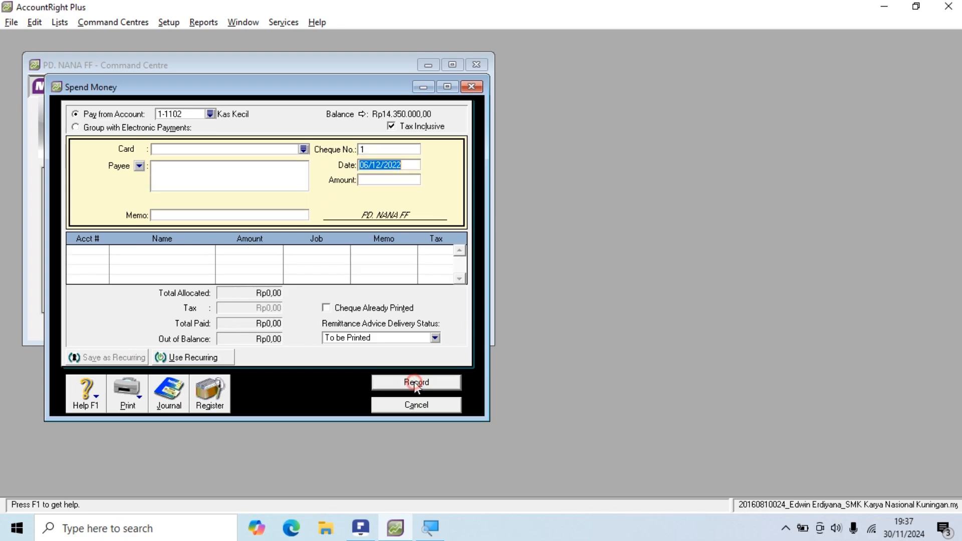
{"action": "left_click", "coordinate": [425, 410]}
Step: Find Dokumen-17 in the PDF and read its voucher number, date, payee, description and amount
{"action": "key", "text": "alt+Tab"}
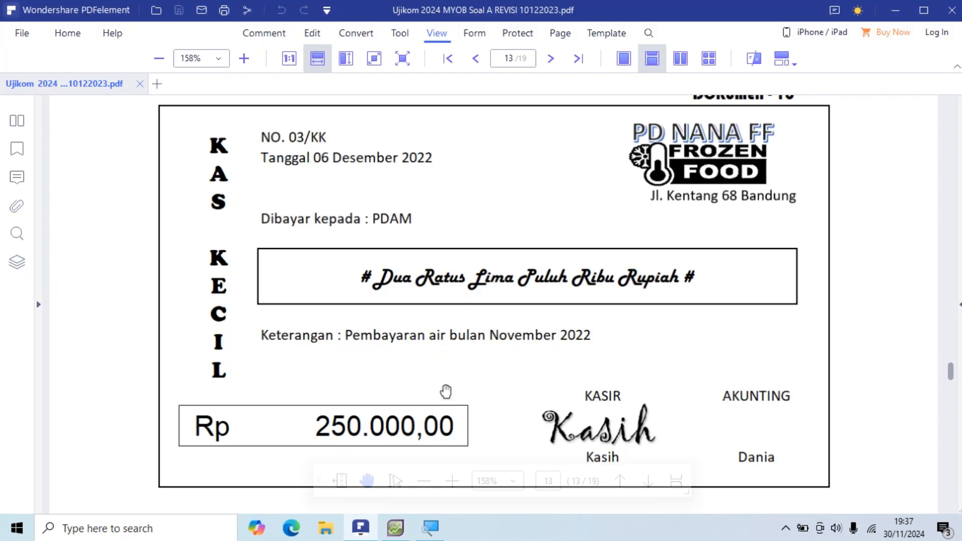
{"action": "scroll", "coordinate": [511, 344], "scroll_direction": "up", "scroll_amount": 2}
{"action": "scroll", "coordinate": [511, 345], "scroll_direction": "down", "scroll_amount": 4}
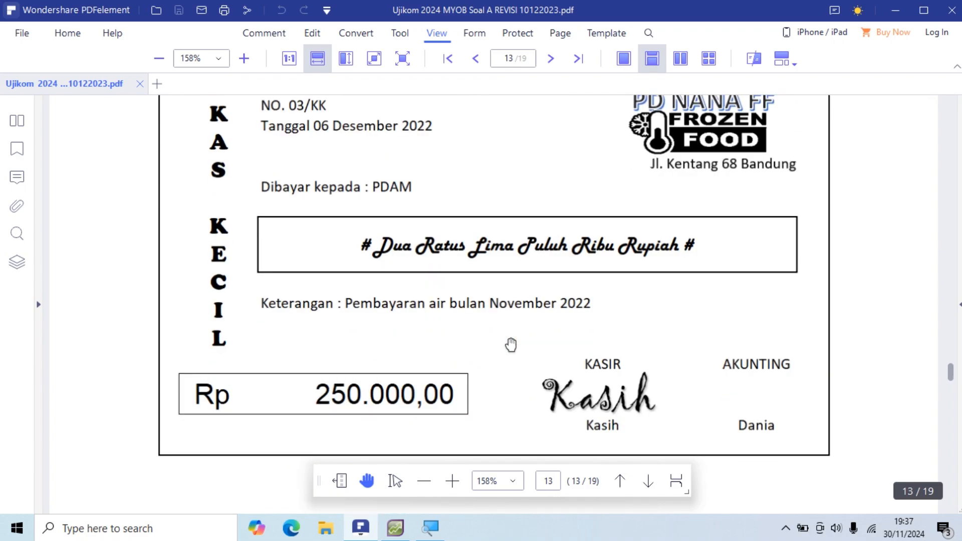
{"action": "scroll", "coordinate": [510, 344], "scroll_direction": "up", "scroll_amount": 1}
{"action": "scroll", "coordinate": [511, 344], "scroll_direction": "down", "scroll_amount": 5}
{"action": "scroll", "coordinate": [510, 344], "scroll_direction": "down", "scroll_amount": 9}
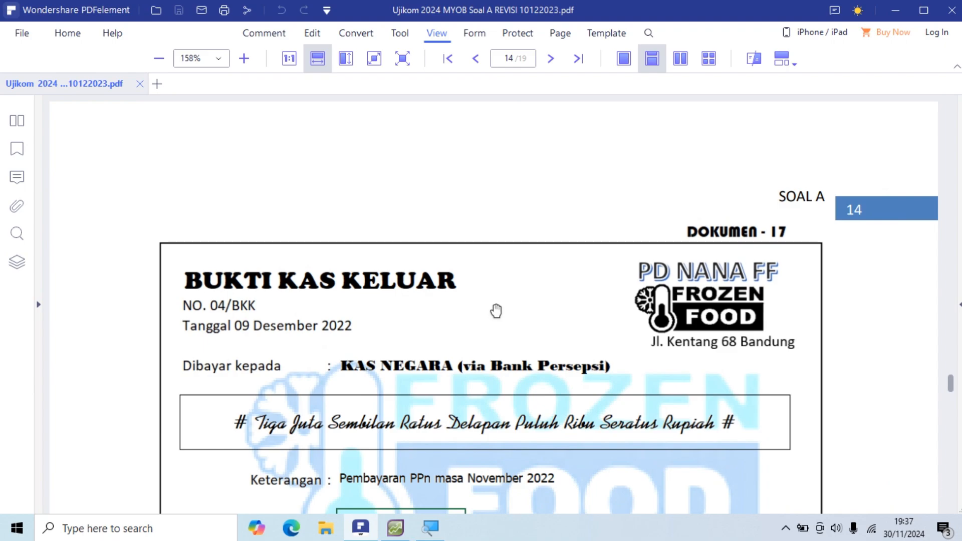
{"action": "scroll", "coordinate": [496, 311], "scroll_direction": "down", "scroll_amount": 1}
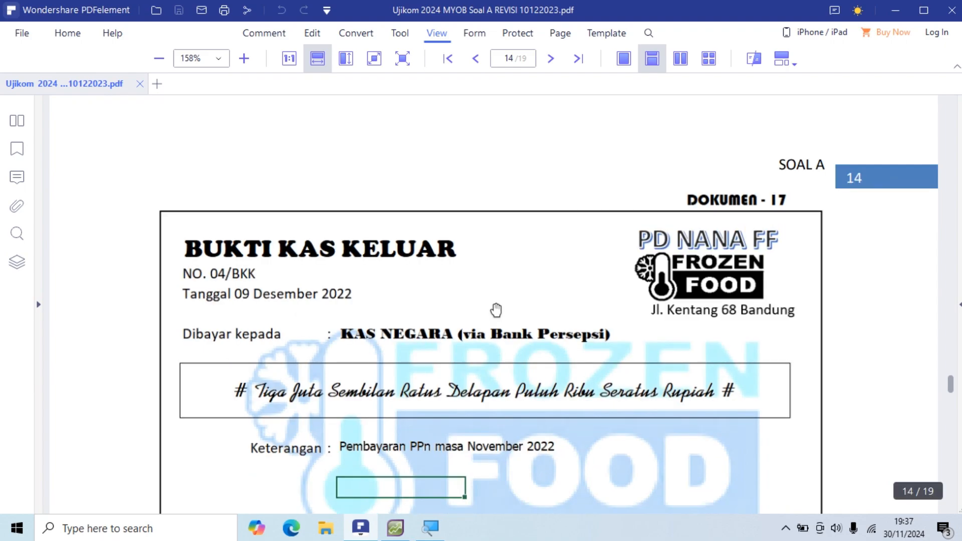
{"action": "scroll", "coordinate": [496, 310], "scroll_direction": "down", "scroll_amount": 1}
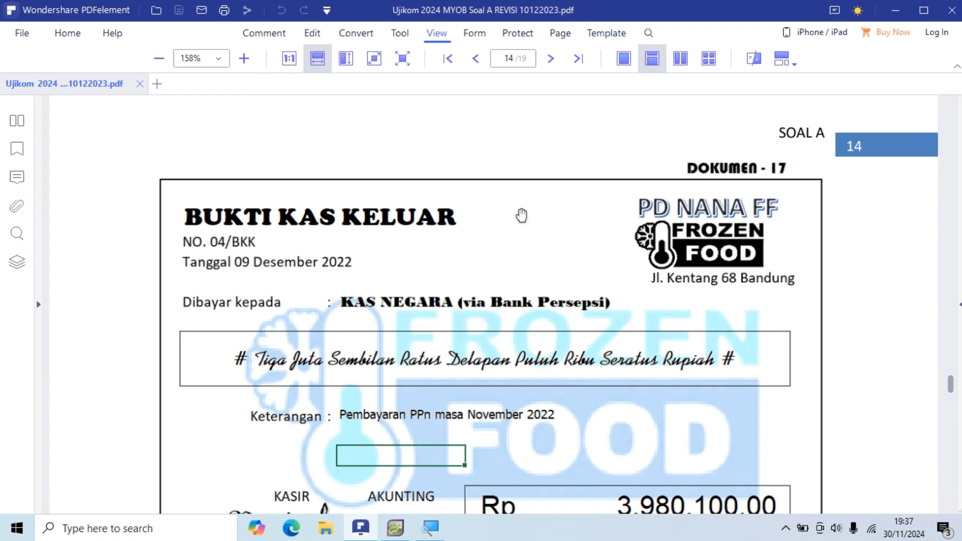
{"action": "scroll", "coordinate": [521, 216], "scroll_direction": "down", "scroll_amount": 1}
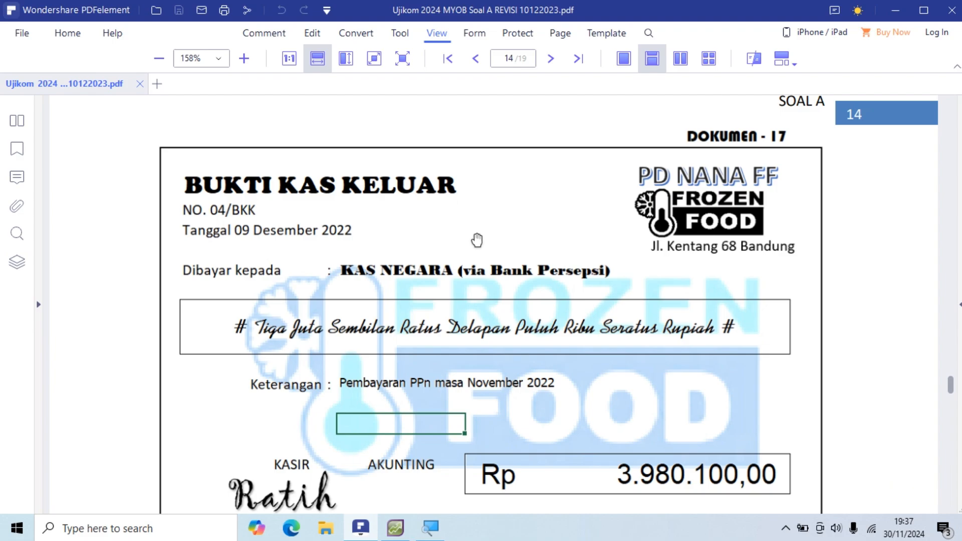
{"action": "scroll", "coordinate": [477, 240], "scroll_direction": "down", "scroll_amount": 1}
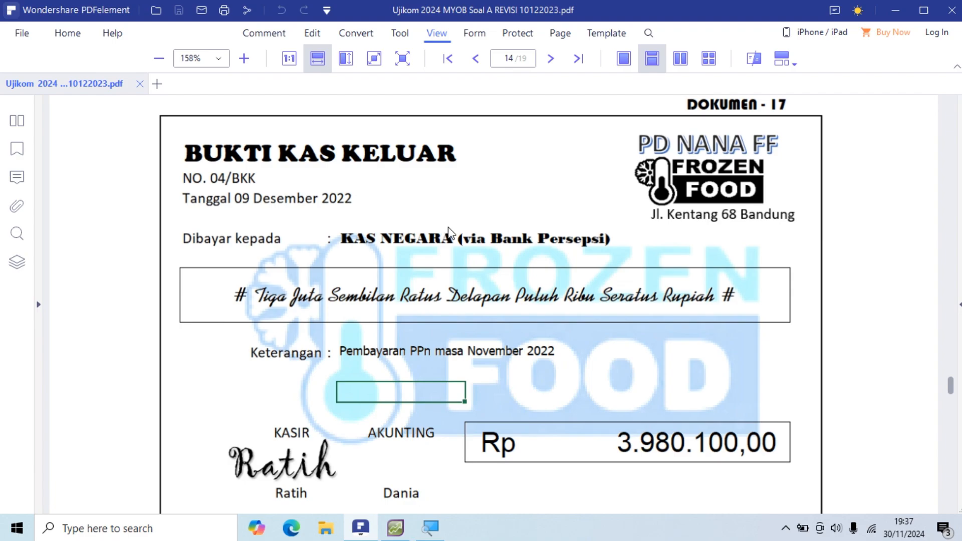
Step: Open a new Spend Money transaction for Dokumen-17 and compare its fields with the voucher
{"action": "key", "text": "alt+Tab"}
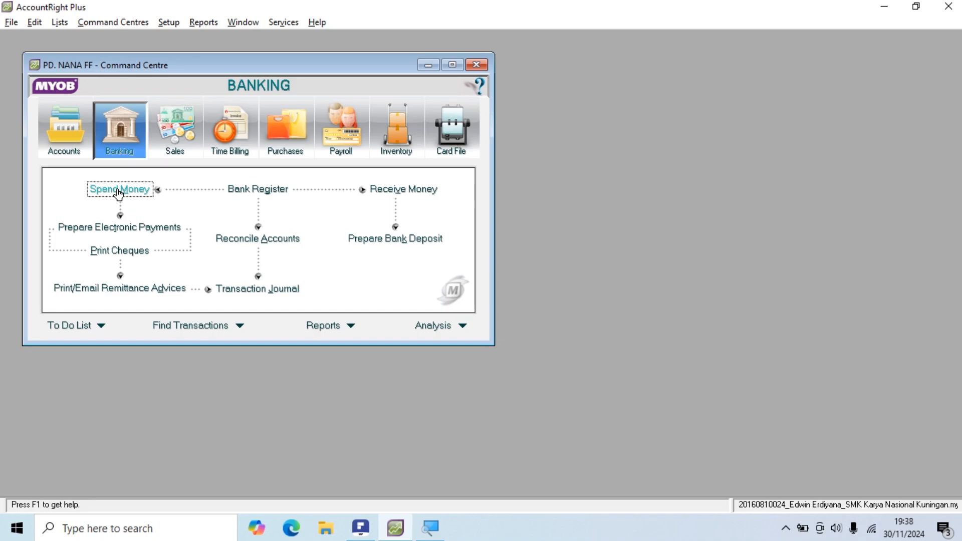
{"action": "left_click", "coordinate": [118, 190]}
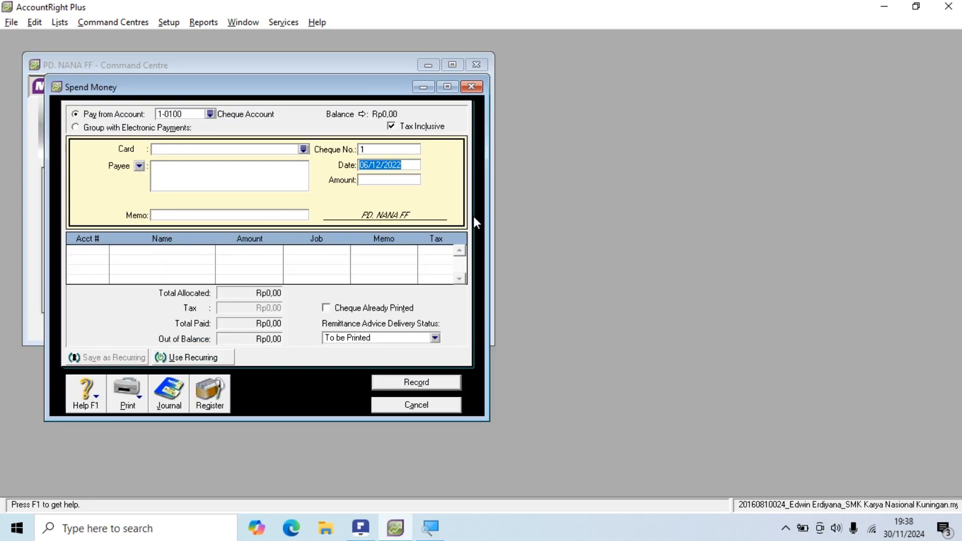
{"action": "key", "text": "alt+Tab"}
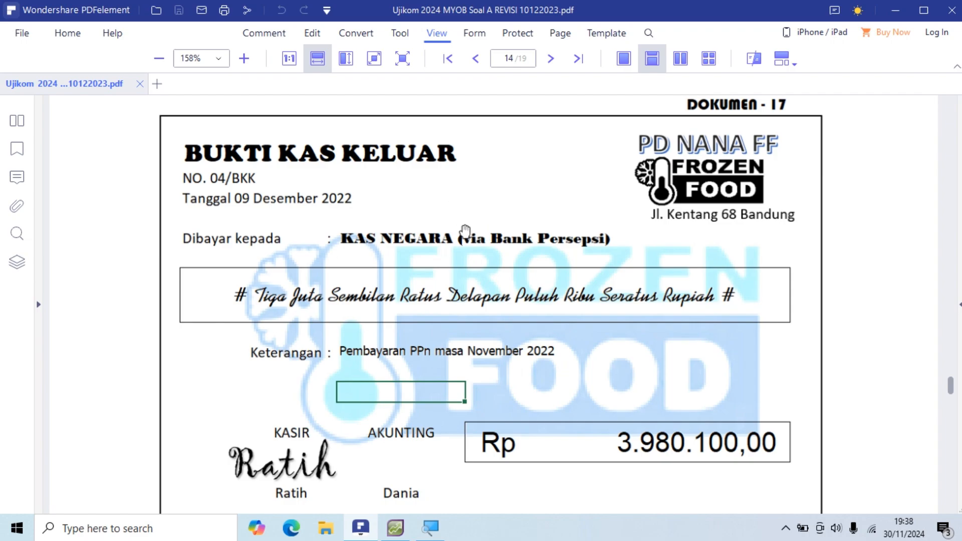
{"action": "key", "text": "alt+Tab"}
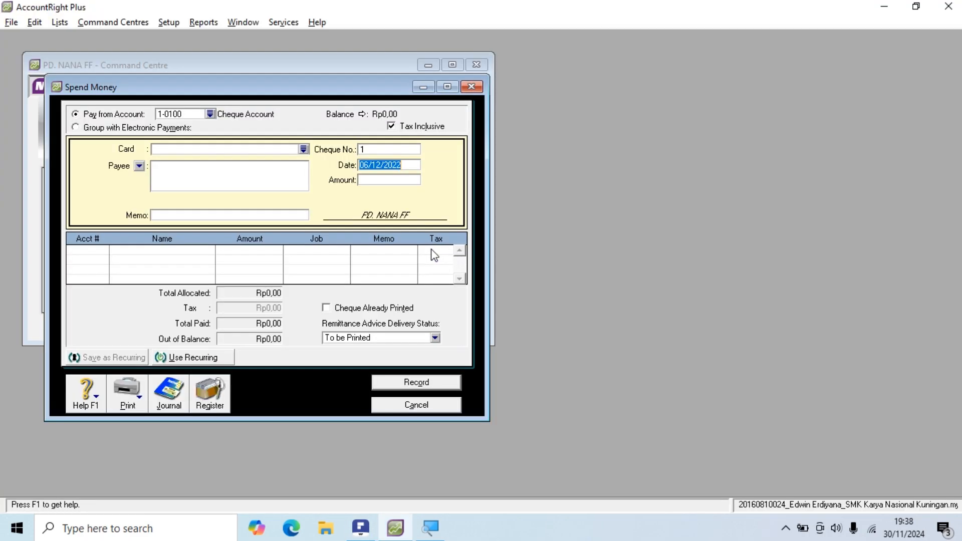
{"action": "key", "text": "alt+Tab"}
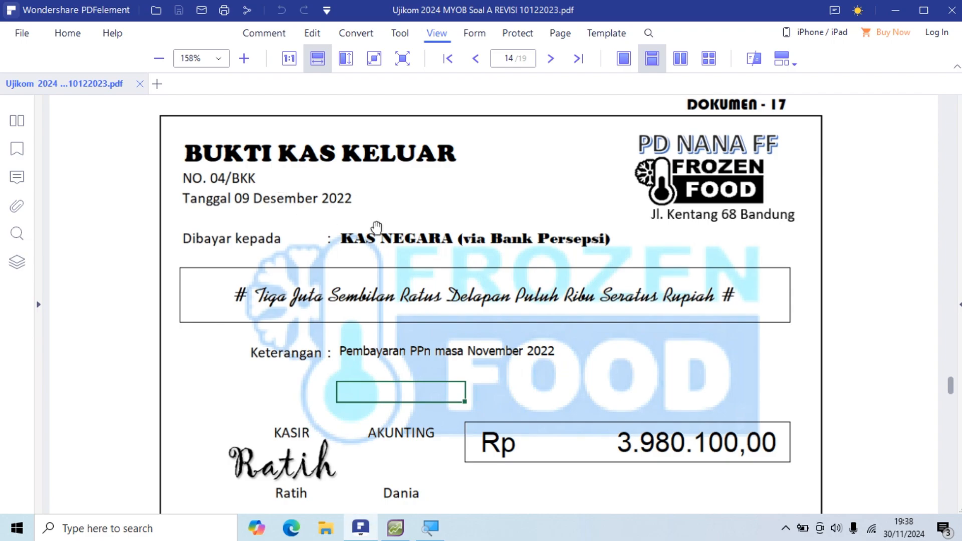
{"action": "key", "text": "alt+Tab"}
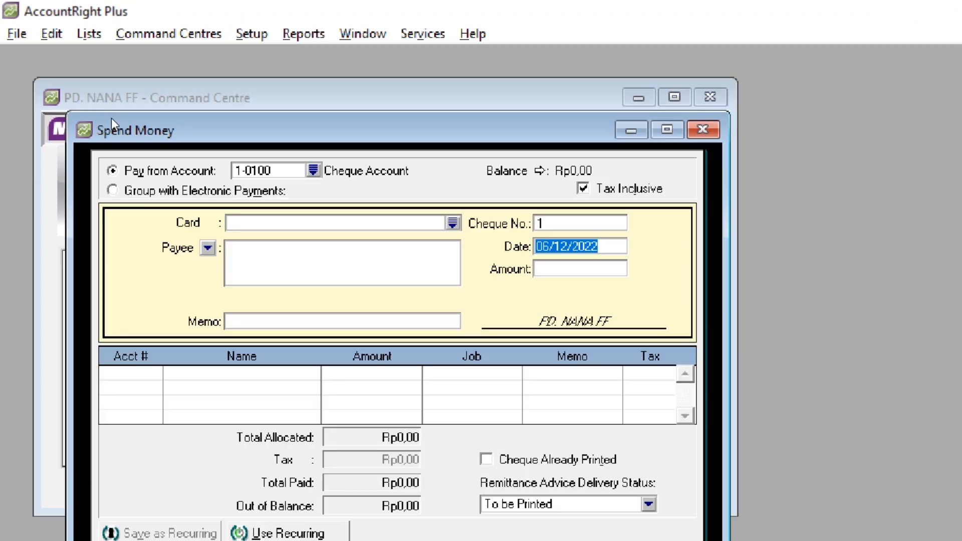
{"action": "key", "text": "alt+Tab"}
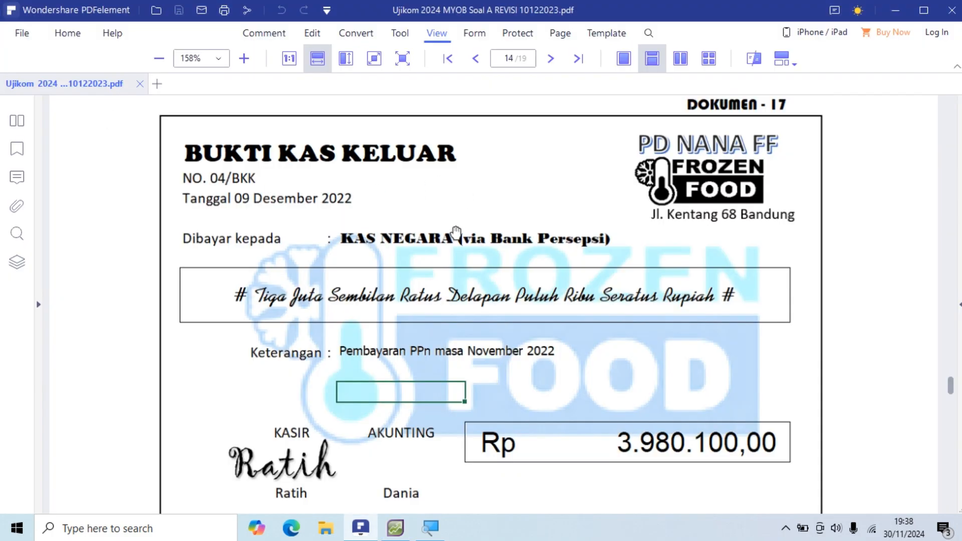
{"action": "scroll", "coordinate": [455, 231], "scroll_direction": "down", "scroll_amount": 1}
{"action": "scroll", "coordinate": [456, 231], "scroll_direction": "up", "scroll_amount": 1}
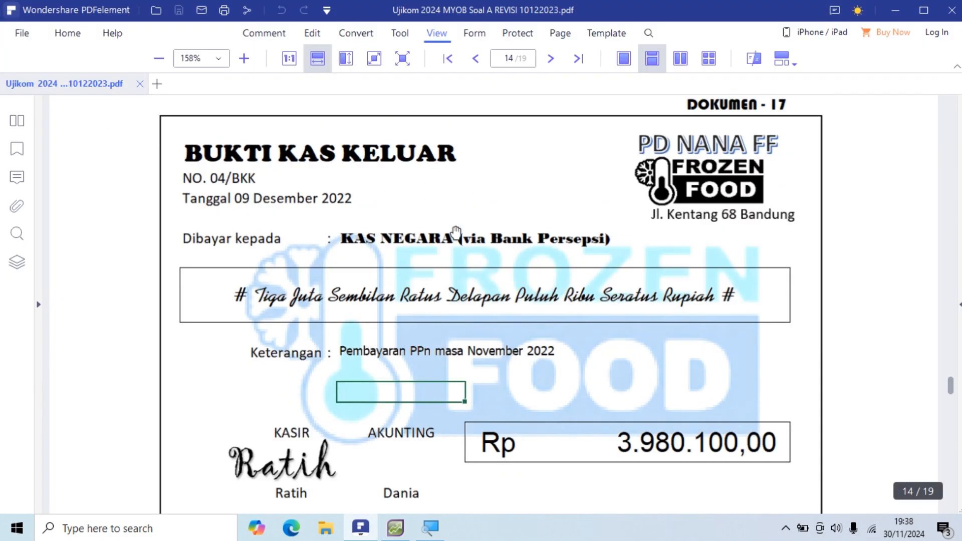
Step: Set the account the Dokumen-17 payment is made from to the bank account 1-1101
{"action": "key", "text": "alt+Tab"}
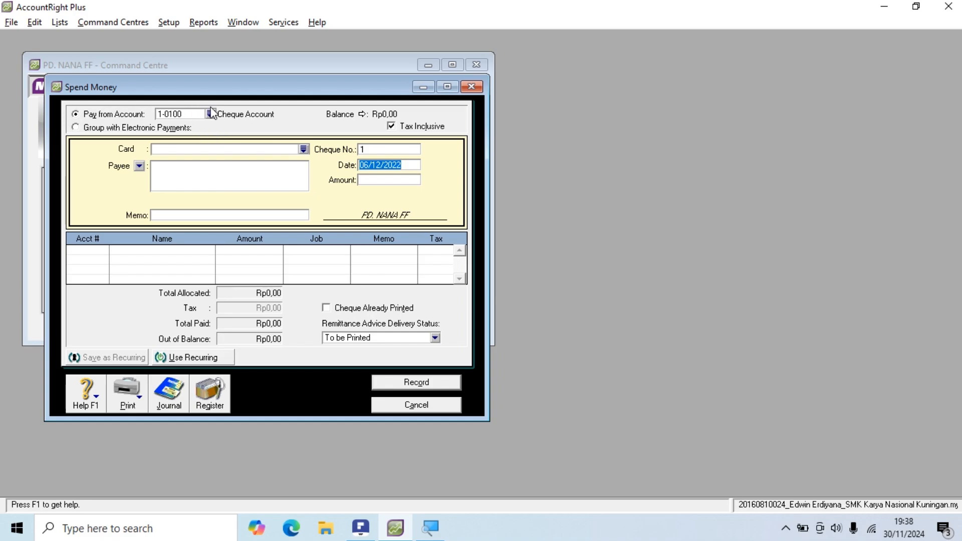
{"action": "left_click", "coordinate": [210, 114]}
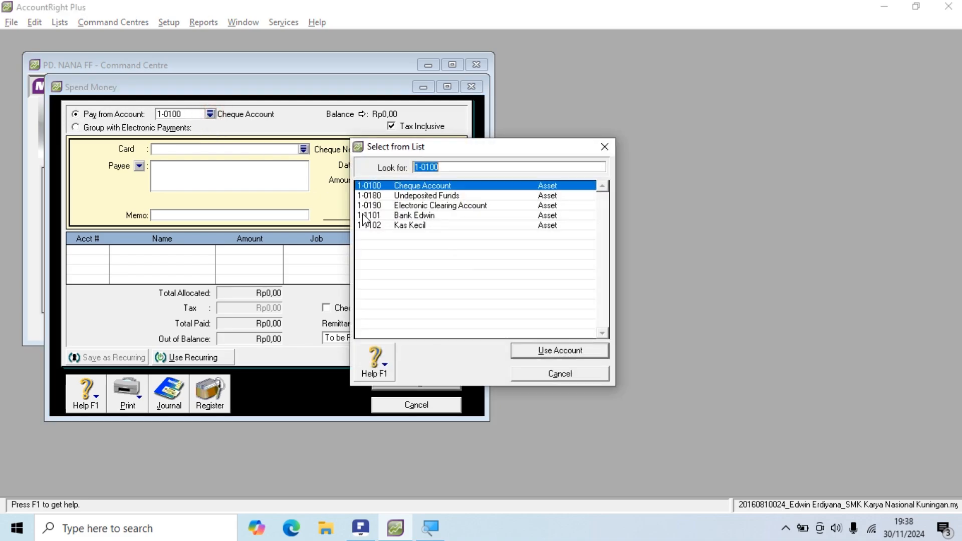
{"action": "left_click", "coordinate": [410, 215]}
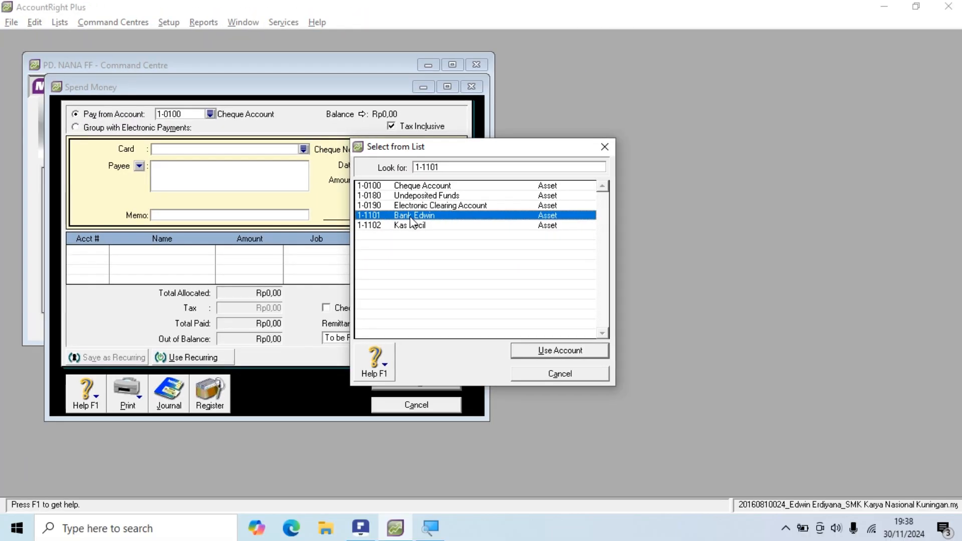
{"action": "left_click", "coordinate": [538, 347]}
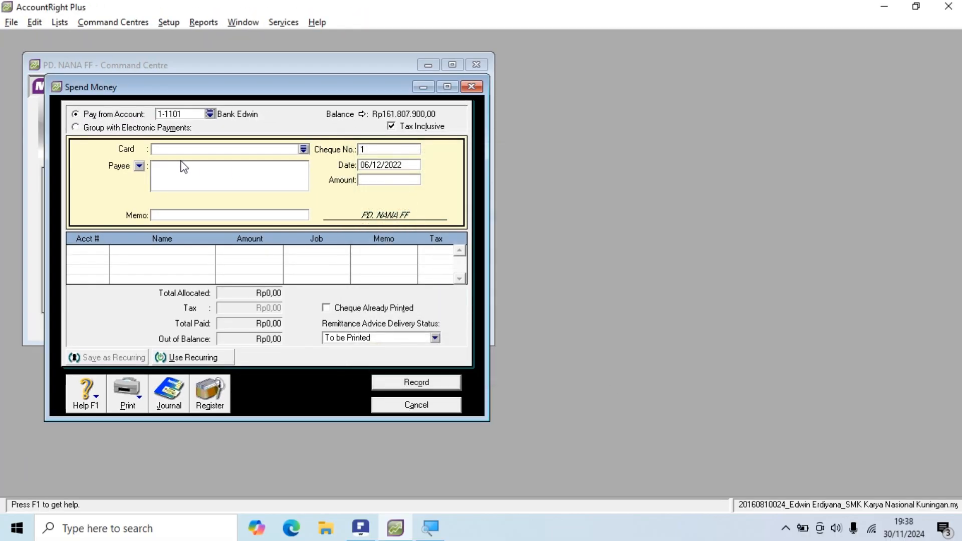
Step: Enter "KAS NEGARA (Via Bank Persepsi)" as the payee, following Dokumen-17
{"action": "key", "text": "alt+Tab"}
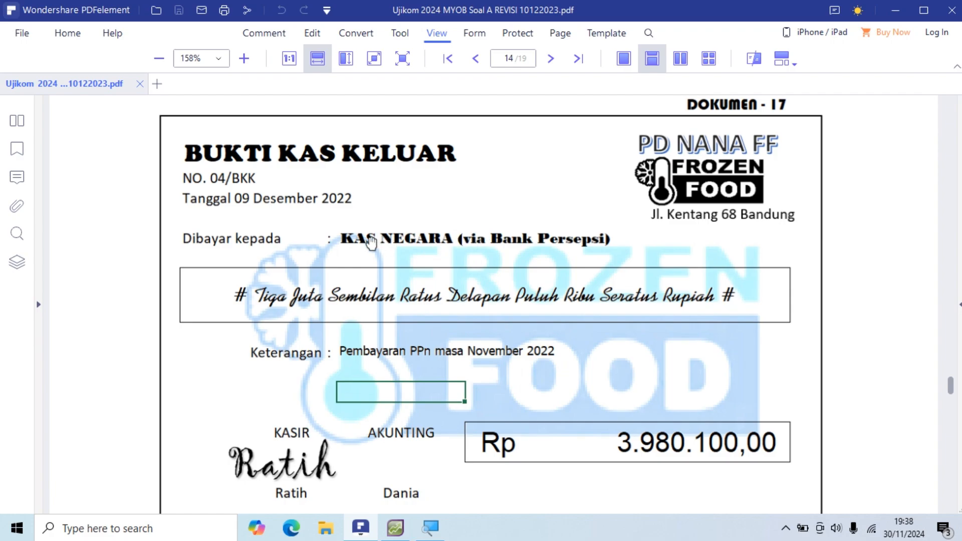
{"action": "key", "text": "alt+Tab"}
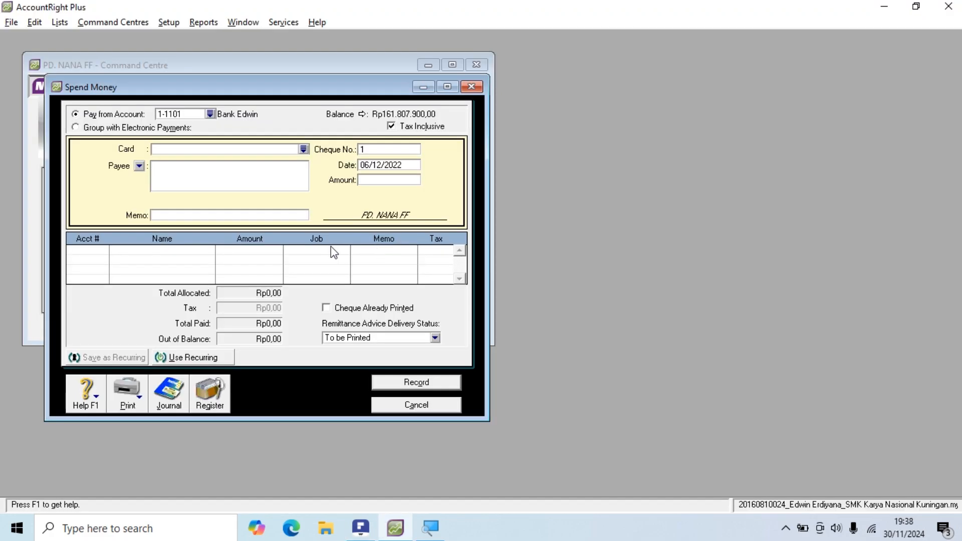
{"action": "type", "text": "AS NEGARA ("}
{"action": "key", "text": "alt+Tab"}
{"action": "key", "text": "alt+Tab"}
{"action": "type", "text": "(Via Bank"}
{"action": "key", "text": "alt+Tab"}
{"action": "key", "text": "alt+Tab"}
{"action": "type", "text": "P"}
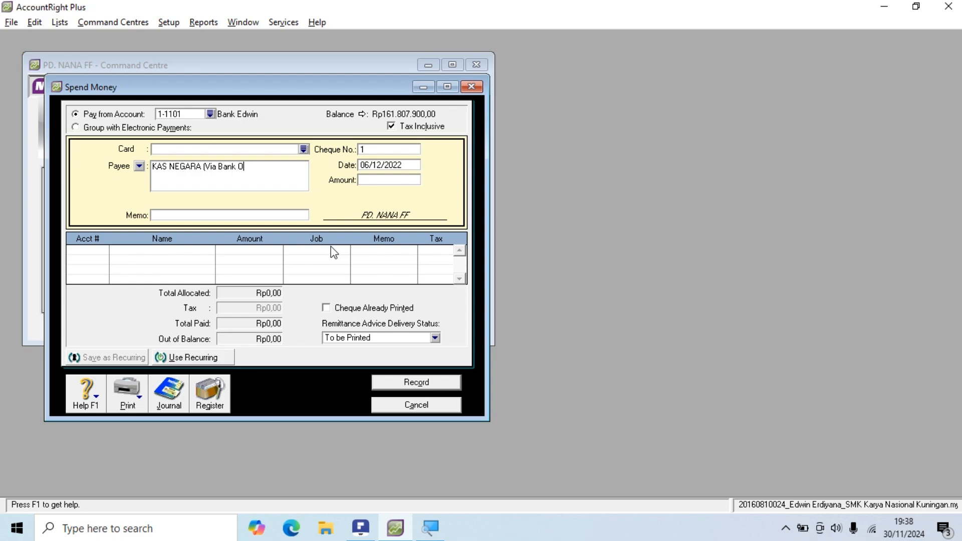
{"action": "type", "text": "ersepsi)"}
Step: Set the KAS NEGARA payment's cheque number to 04/BKK, following Dokumen-17
{"action": "left_click", "coordinate": [377, 149]}
{"action": "key", "text": "alt+Tab"}
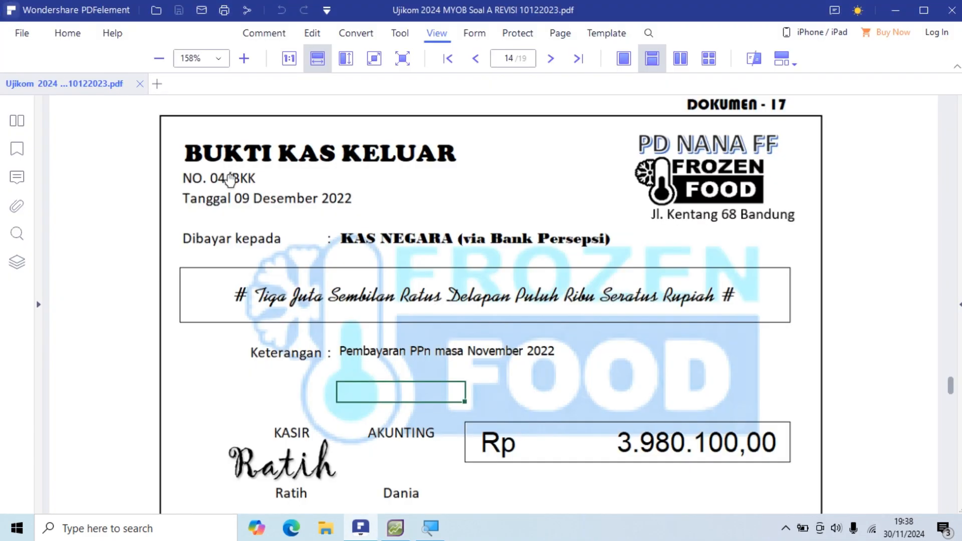
{"action": "key", "text": "alt+Tab"}
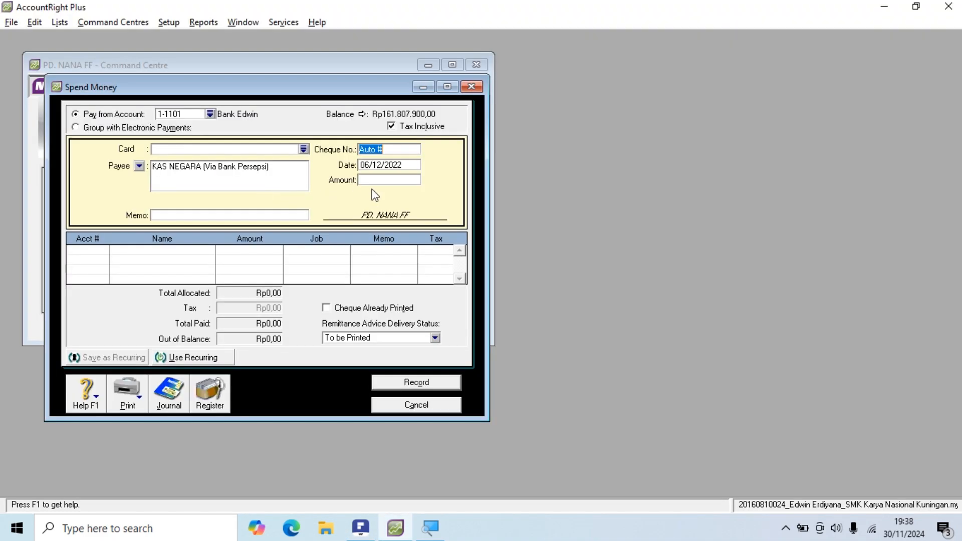
{"action": "type", "text": "04/BKK"}
{"action": "key", "text": "Tab"}
Step: Set the KAS NEGARA payment's date to 09/12/2022, as given in Dokumen-17
{"action": "key", "text": "alt+Tab"}
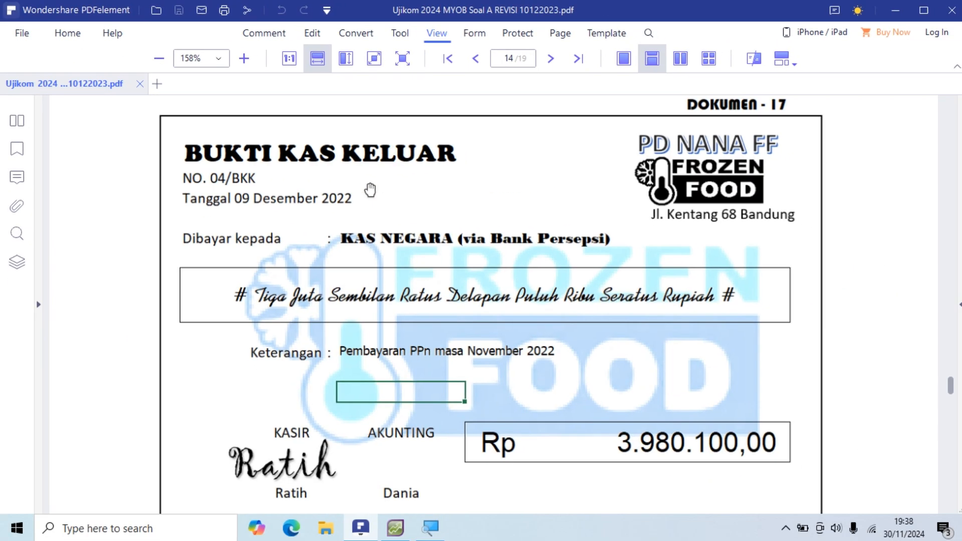
{"action": "key", "text": "alt+Tab"}
{"action": "left_click", "coordinate": [369, 165]}
{"action": "key", "text": "BackSpace"}
{"action": "type", "text": "9/12/2022"}
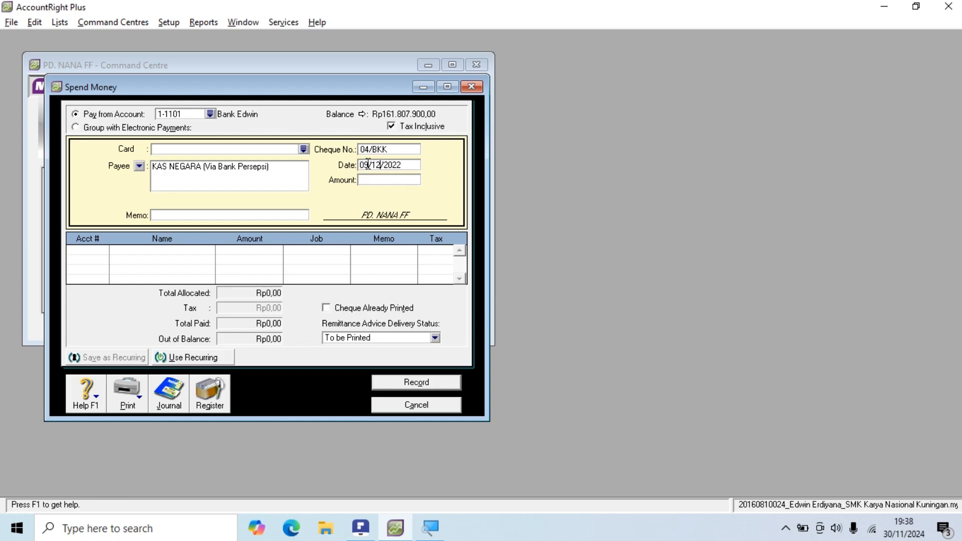
{"action": "key", "text": "Tab"}
Step: Set the KAS NEGARA payment's amount to Rp3.980.100,00, as given in Dokumen-17
{"action": "key", "text": "alt+Tab"}
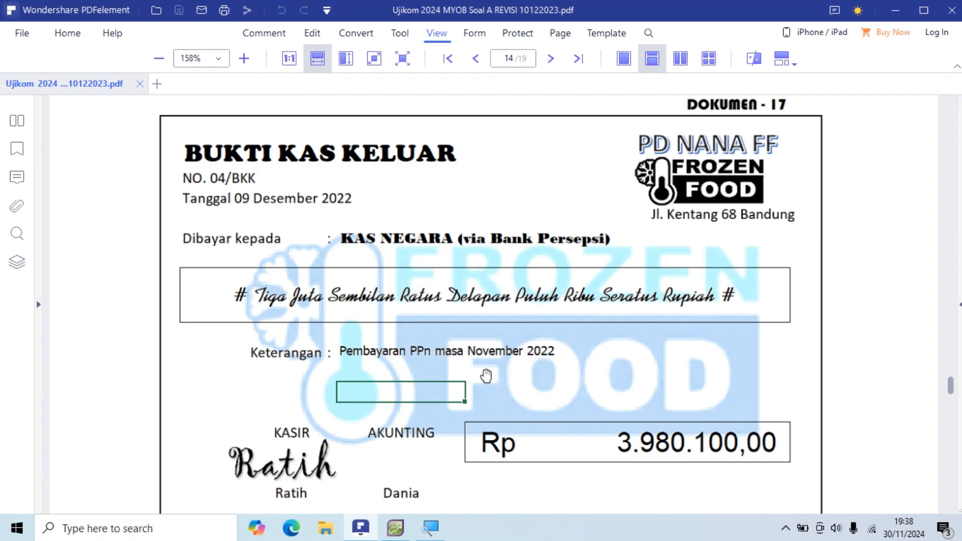
{"action": "scroll", "coordinate": [604, 406], "scroll_direction": "down", "scroll_amount": 1}
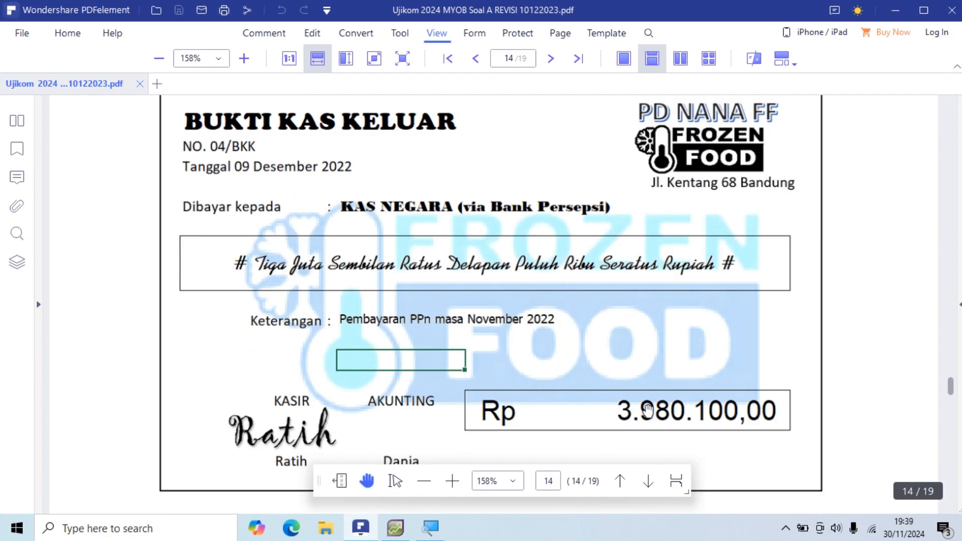
{"action": "key", "text": "alt+Tab"}
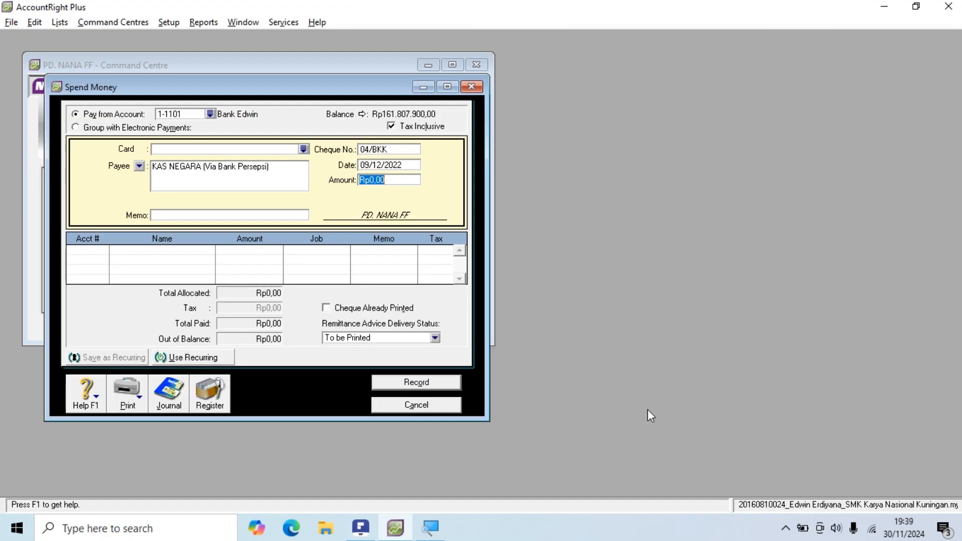
{"action": "type", "text": "39"}
{"action": "key", "text": "alt+Tab"}
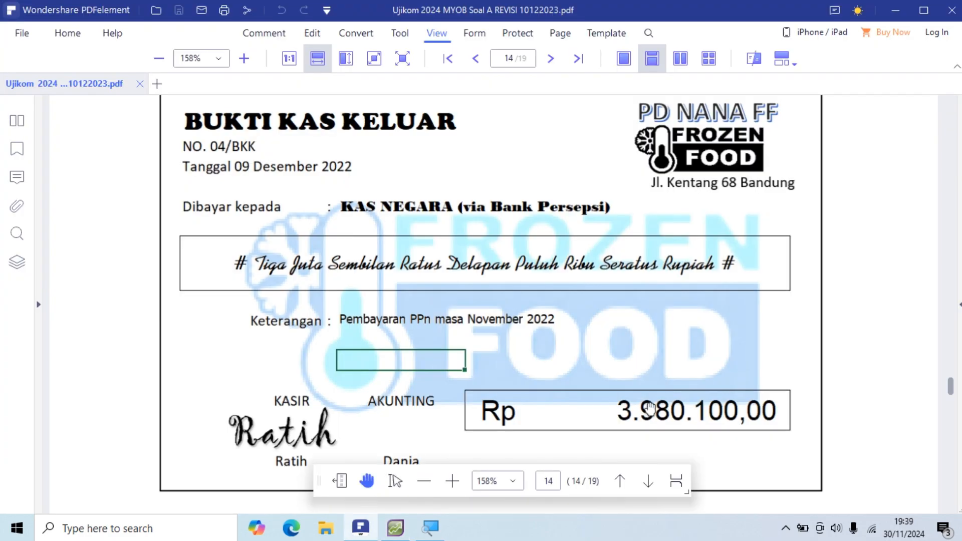
{"action": "key", "text": "alt+Tab"}
{"action": "type", "text": "980"}
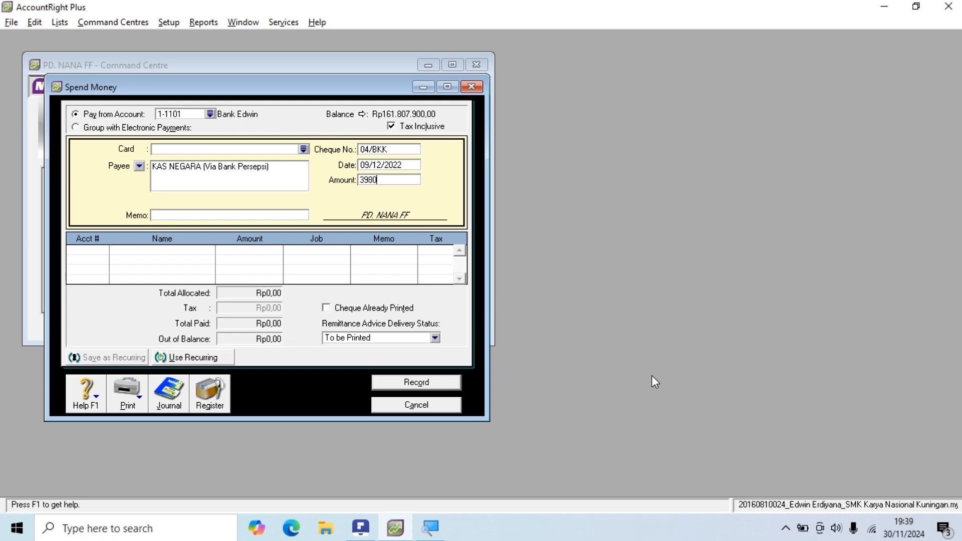
{"action": "key", "text": "alt+Tab"}
{"action": "key", "text": "alt+Tab"}
{"action": "type", "text": "100"}
{"action": "key", "text": "alt+Tab"}
{"action": "key", "text": "alt+Tab"}
{"action": "key", "text": "Tab"}
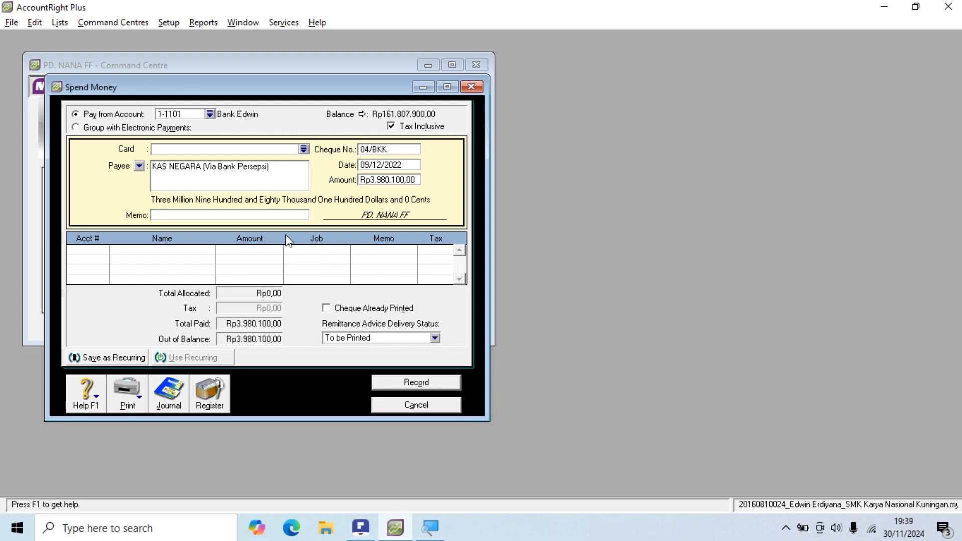
Step: Enter "Pembayaran PPN Nov 2022" as the payment's memo, based on the description in Dokumen-17
{"action": "key", "text": "alt+Tab"}
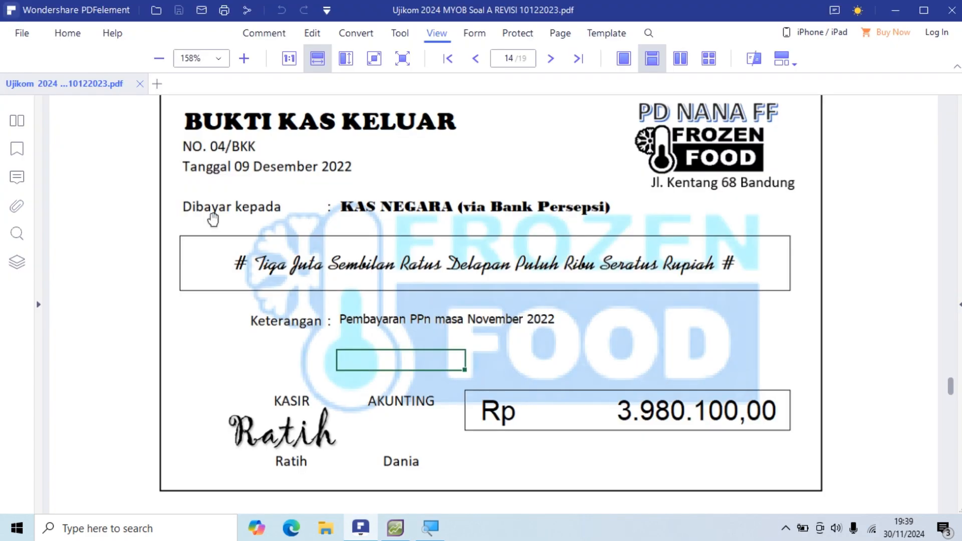
{"action": "key", "text": "alt+Tab"}
{"action": "type", "text": "Pembayarahb"}
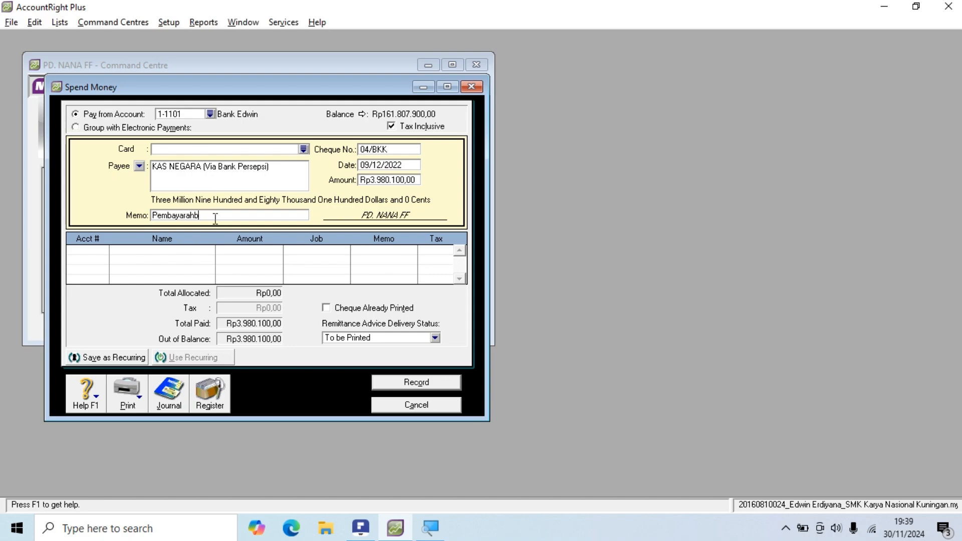
{"action": "key", "text": "BackSpace"}
{"action": "key", "text": "BackSpace"}
{"action": "type", "text": "n PPN"}
{"action": "key", "text": "alt+Tab"}
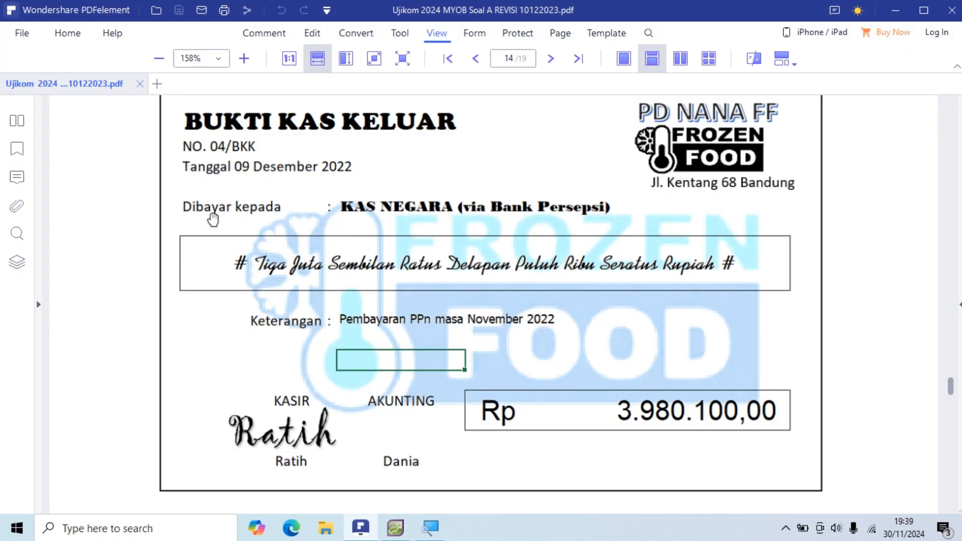
{"action": "key", "text": "alt+Tab"}
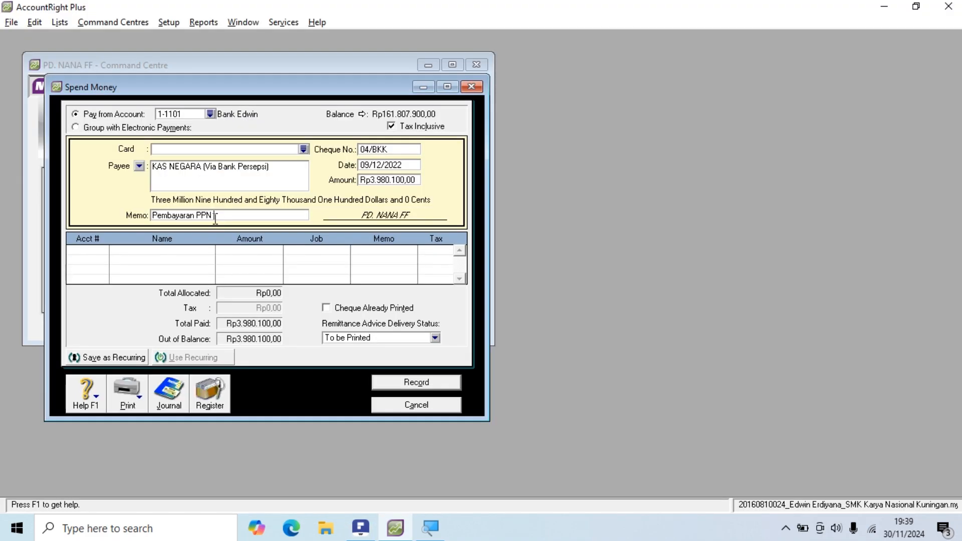
{"action": "type", "text": "masa"}
{"action": "key", "text": "BackSpace"}
{"action": "key", "text": "BackSpace"}
{"action": "type", "text": "Nov 2022"}
{"action": "key", "text": "Tab"}
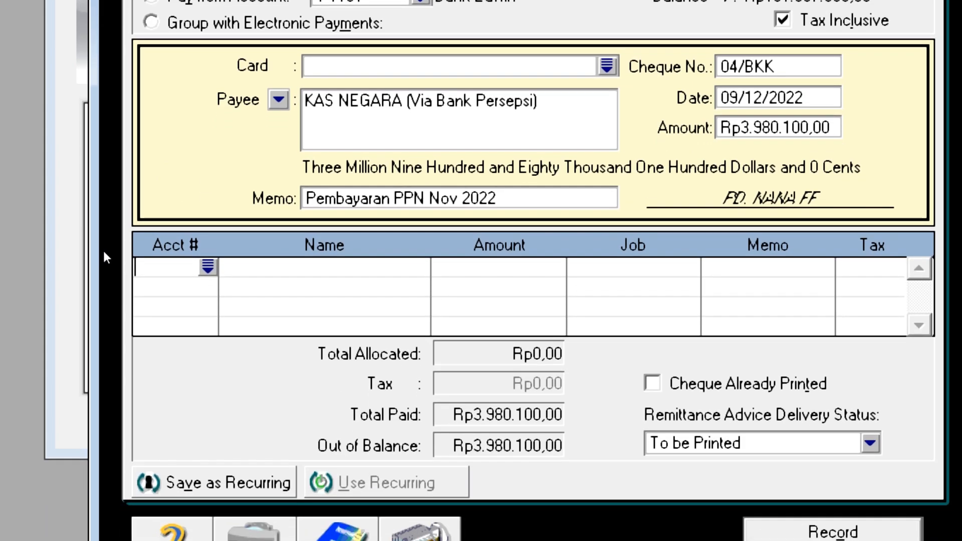
Step: Allocate the KAS NEGARA payment to account 2-1150 VAT Payable
{"action": "type", "text": "6-"}
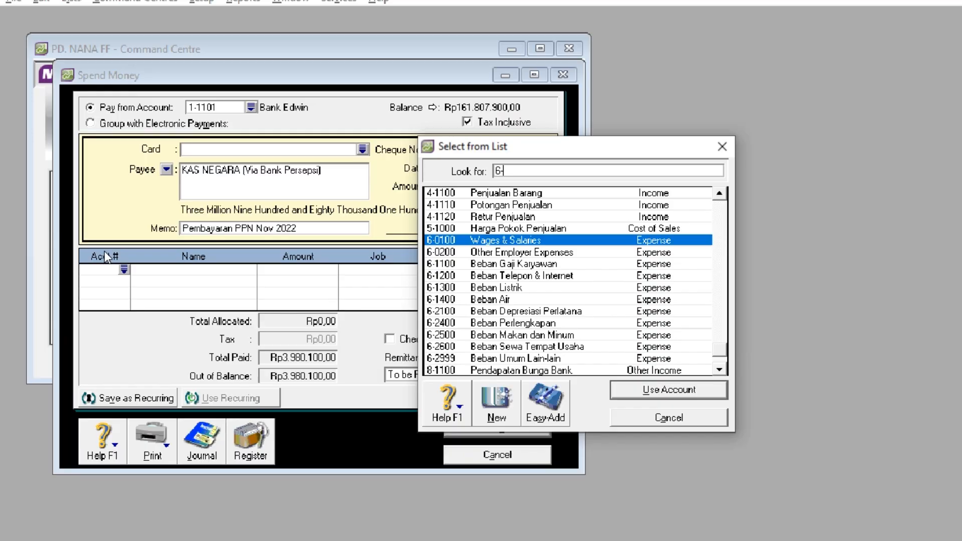
{"action": "scroll", "coordinate": [836, 269], "scroll_direction": "up", "scroll_amount": 3}
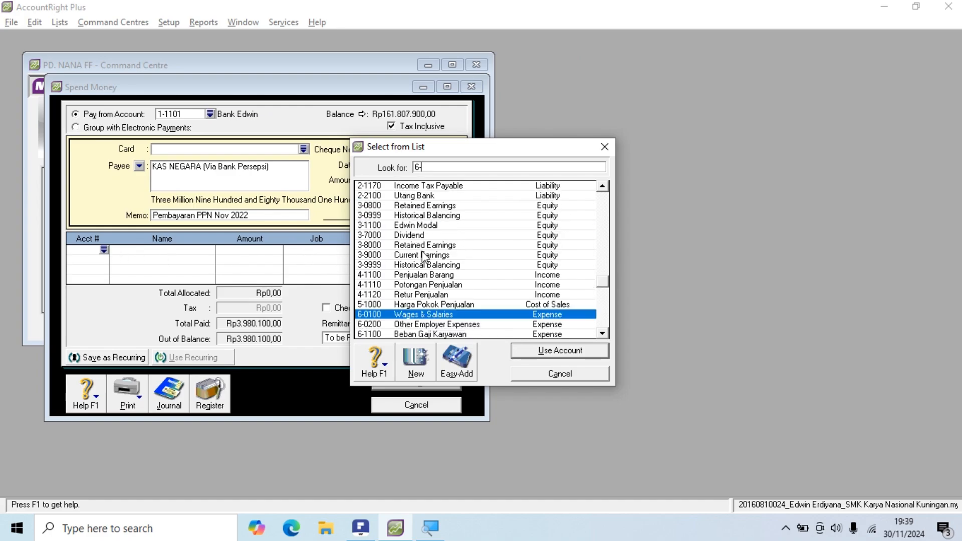
{"action": "scroll", "coordinate": [426, 253], "scroll_direction": "up", "scroll_amount": 3}
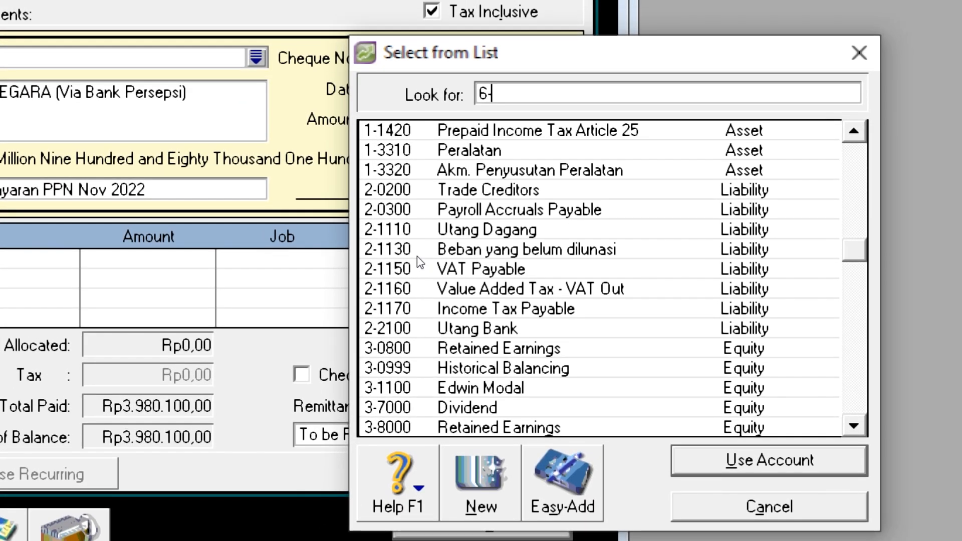
{"action": "left_click", "coordinate": [384, 263]}
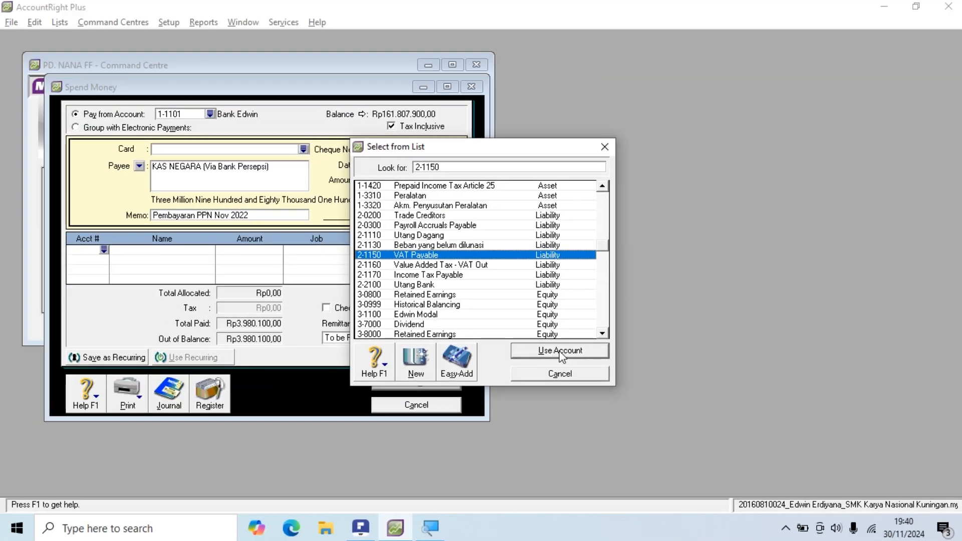
{"action": "left_click", "coordinate": [551, 352]}
Step: Check the KAS NEGARA payment against Dokumen-17 and record it
{"action": "key", "text": "alt+Tab"}
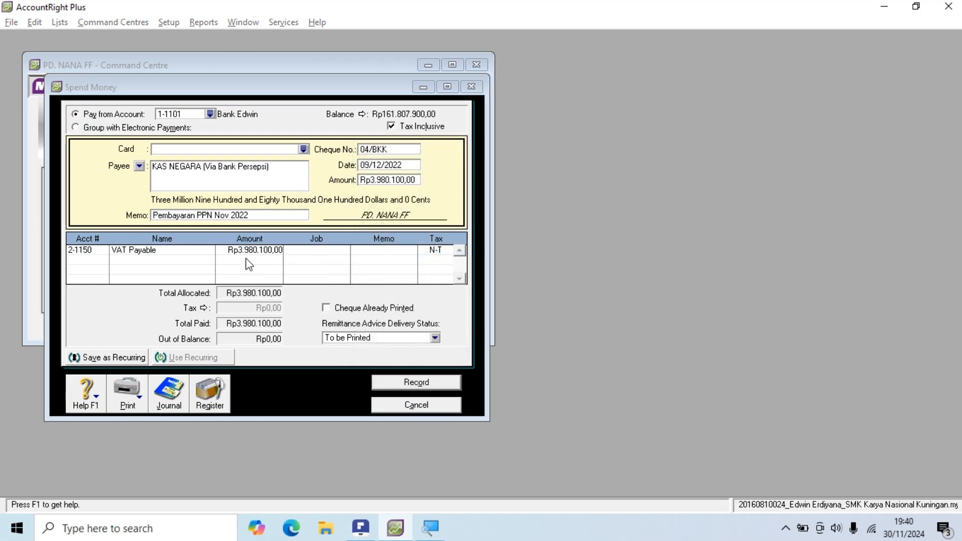
{"action": "key", "text": "alt+Tab"}
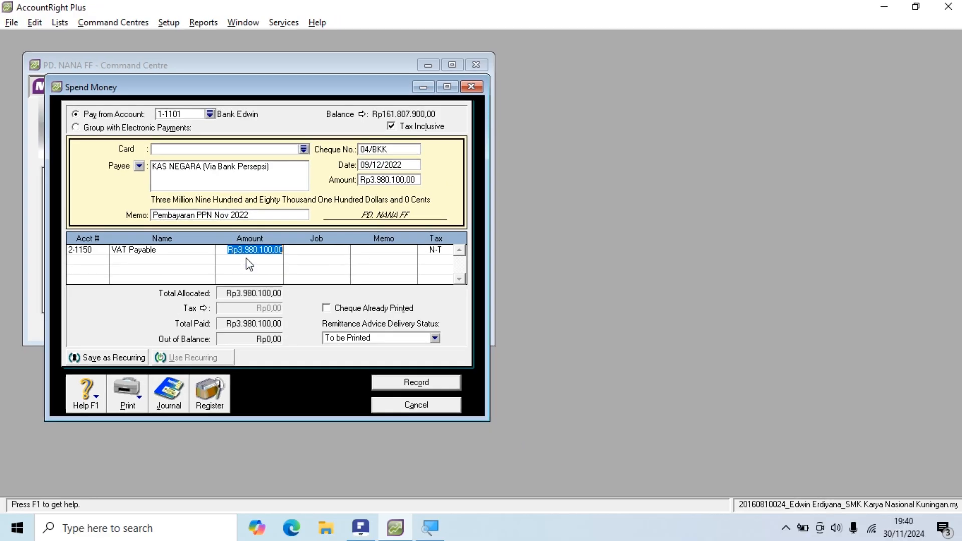
{"action": "key", "text": "alt+Tab"}
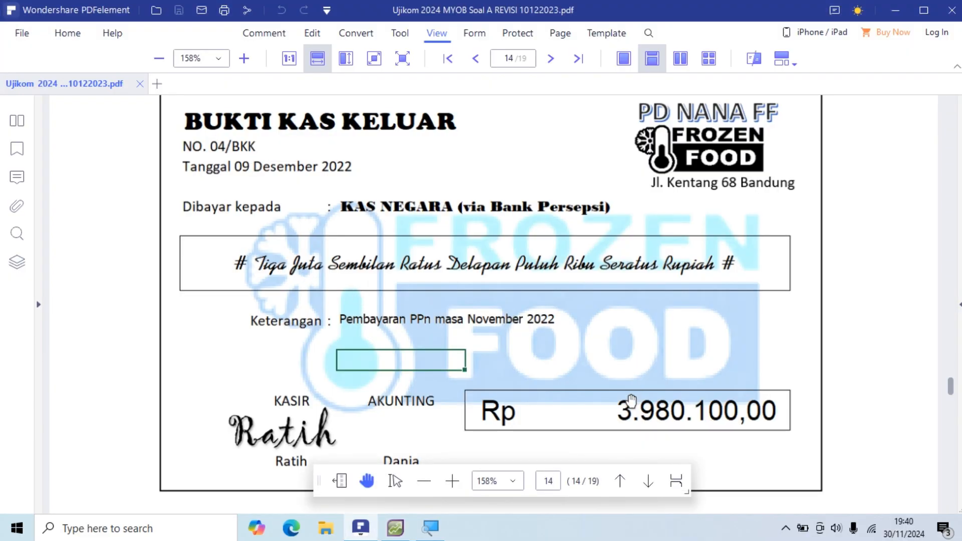
{"action": "key", "text": "alt+Tab"}
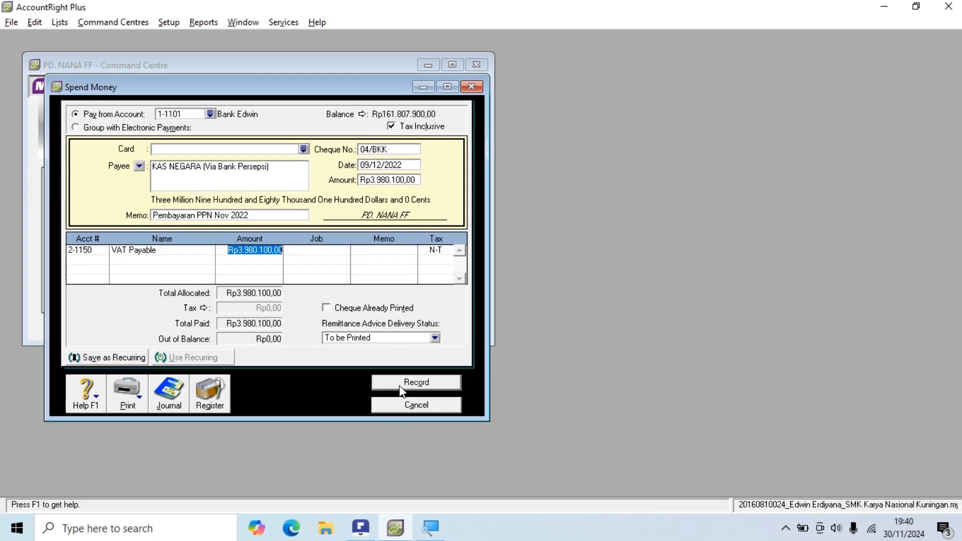
{"action": "left_click", "coordinate": [410, 384]}
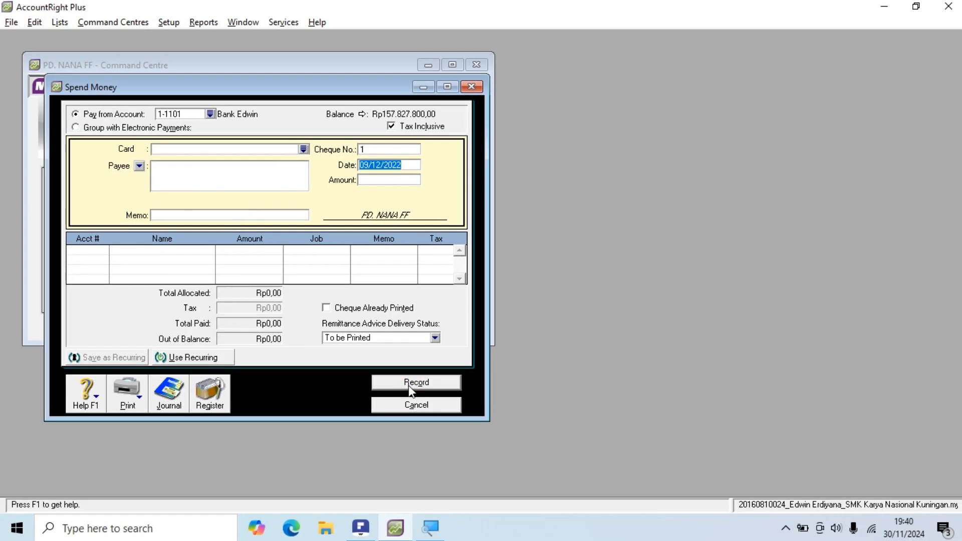
Step: Switch to the exam PDF and examine Dokumen-18, the Nota Kontan that follows Dokumen-17
{"action": "key", "text": "alt+Tab"}
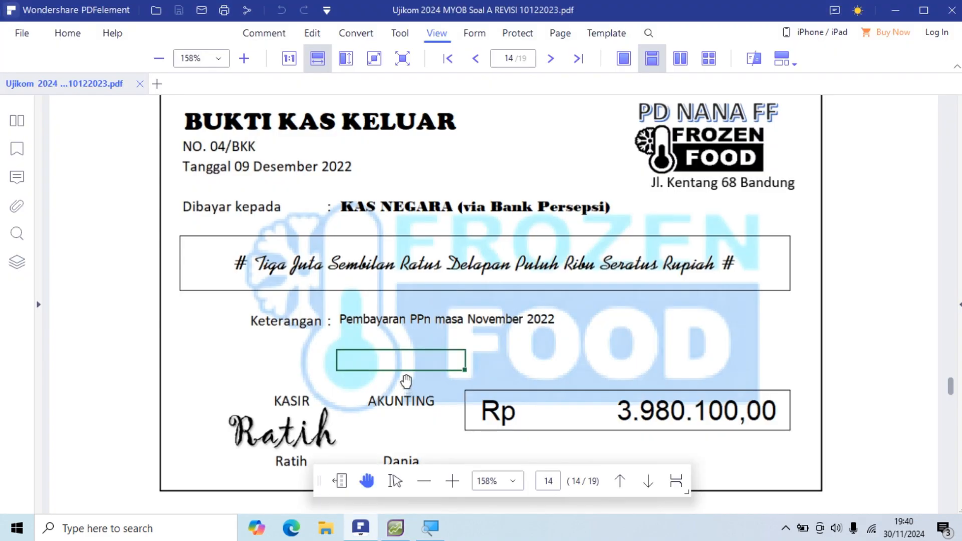
{"action": "scroll", "coordinate": [527, 358], "scroll_direction": "up", "scroll_amount": 2}
{"action": "scroll", "coordinate": [527, 358], "scroll_direction": "down", "scroll_amount": 5}
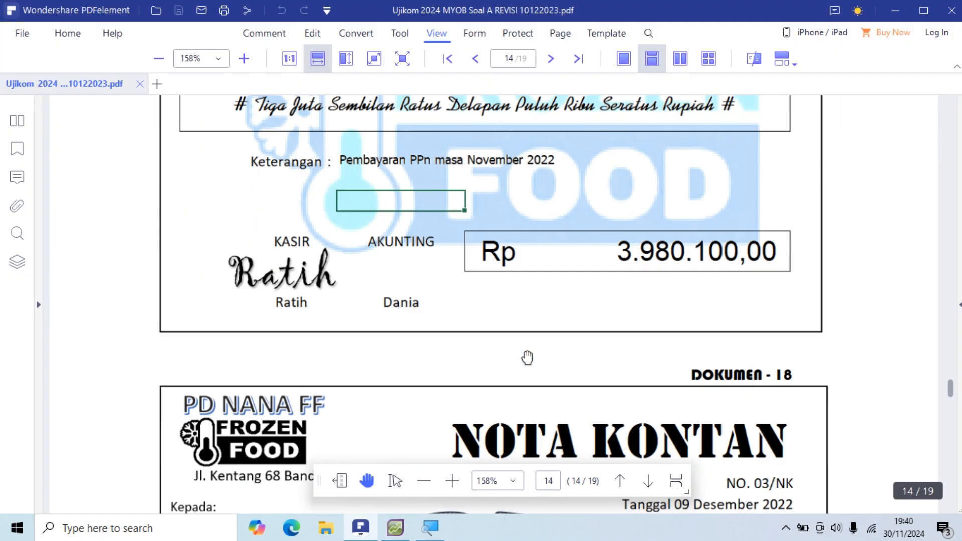
{"action": "scroll", "coordinate": [526, 358], "scroll_direction": "up", "scroll_amount": 1}
{"action": "scroll", "coordinate": [527, 357], "scroll_direction": "down", "scroll_amount": 1}
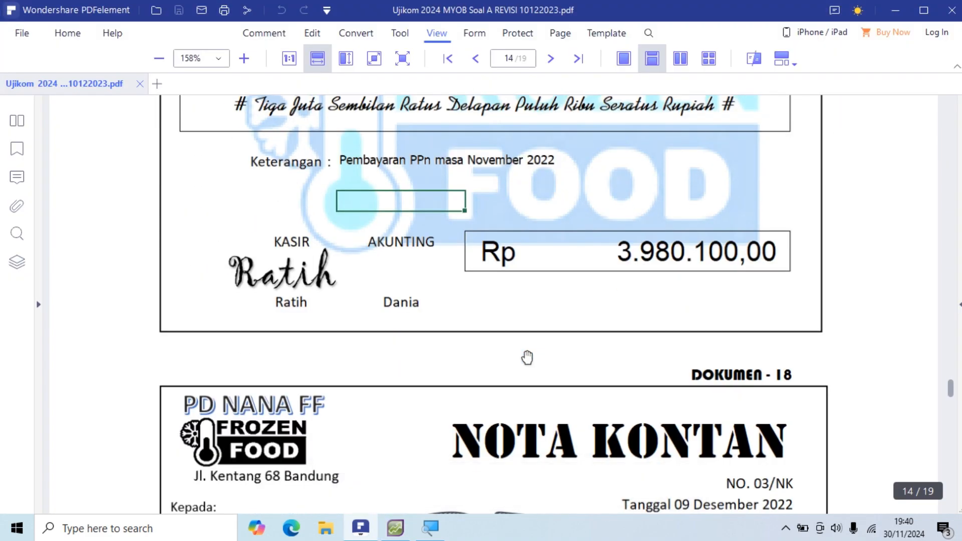
{"action": "scroll", "coordinate": [526, 357], "scroll_direction": "down", "scroll_amount": 5}
{"action": "scroll", "coordinate": [527, 358], "scroll_direction": "up", "scroll_amount": 1}
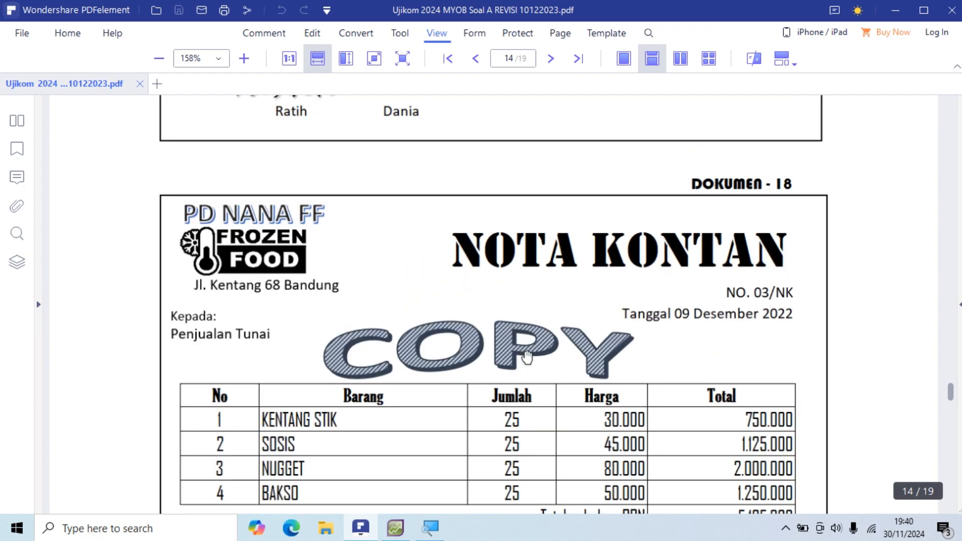
{"action": "scroll", "coordinate": [526, 358], "scroll_direction": "down", "scroll_amount": 1}
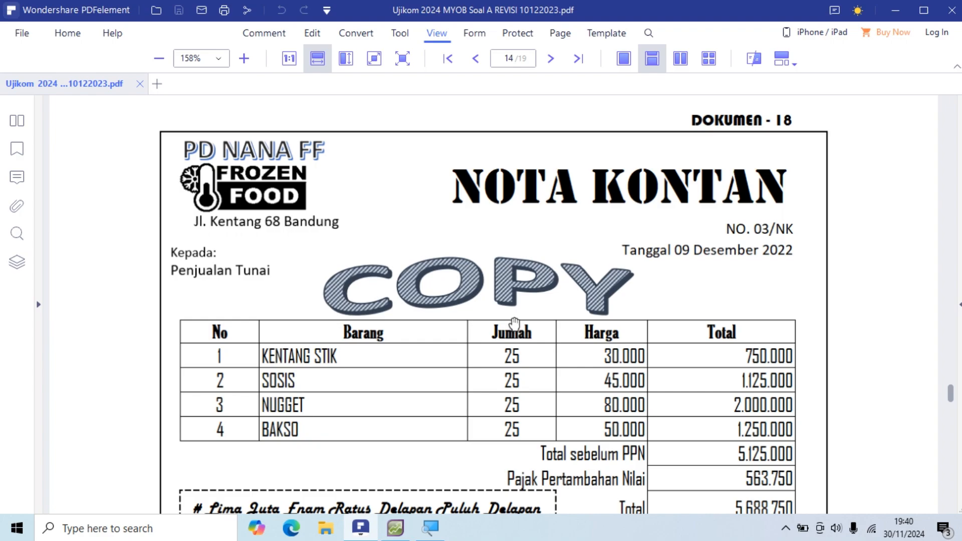
Step: Return to AccountRight Plus, close the empty Spend Money form and open a new sales invoice for Dokumen-18
{"action": "key", "text": "alt+Tab"}
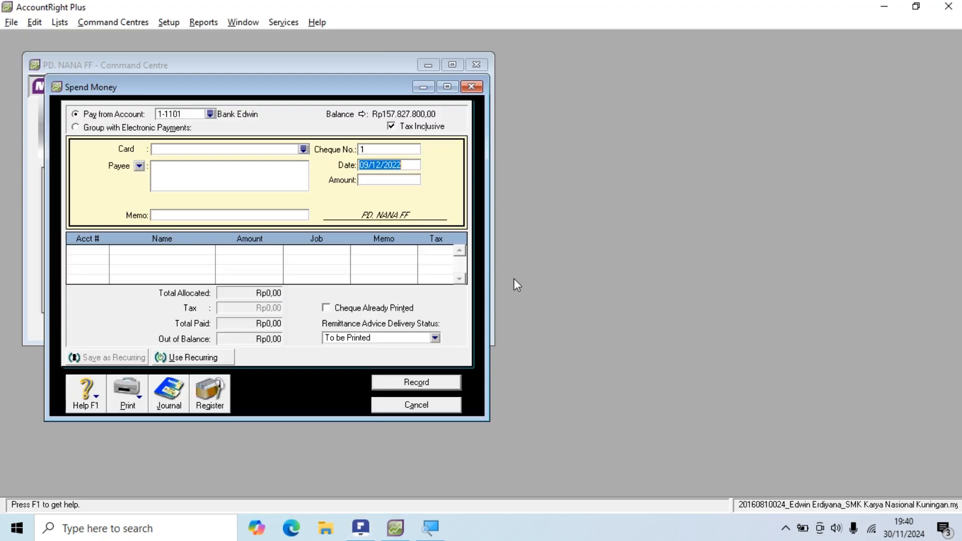
{"action": "left_click", "coordinate": [386, 405]}
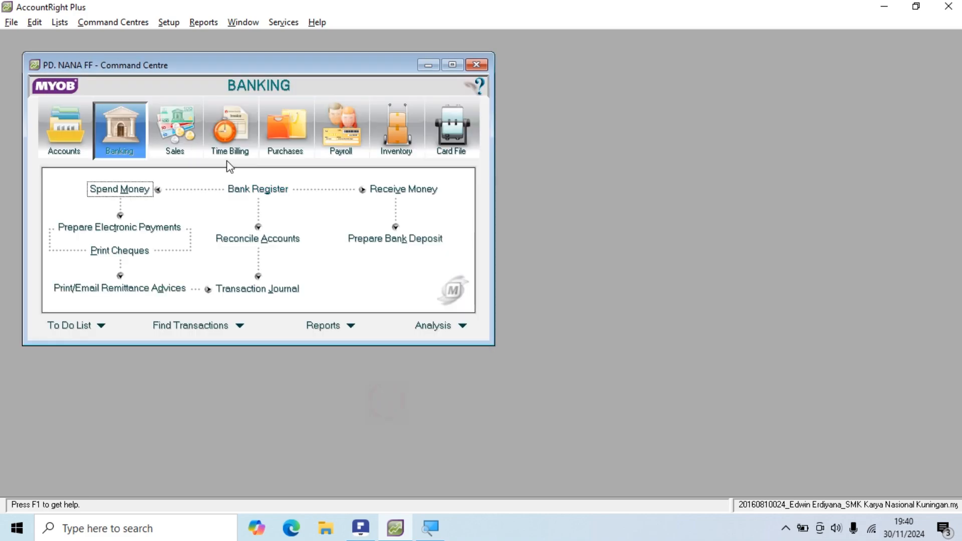
{"action": "left_click", "coordinate": [190, 130]}
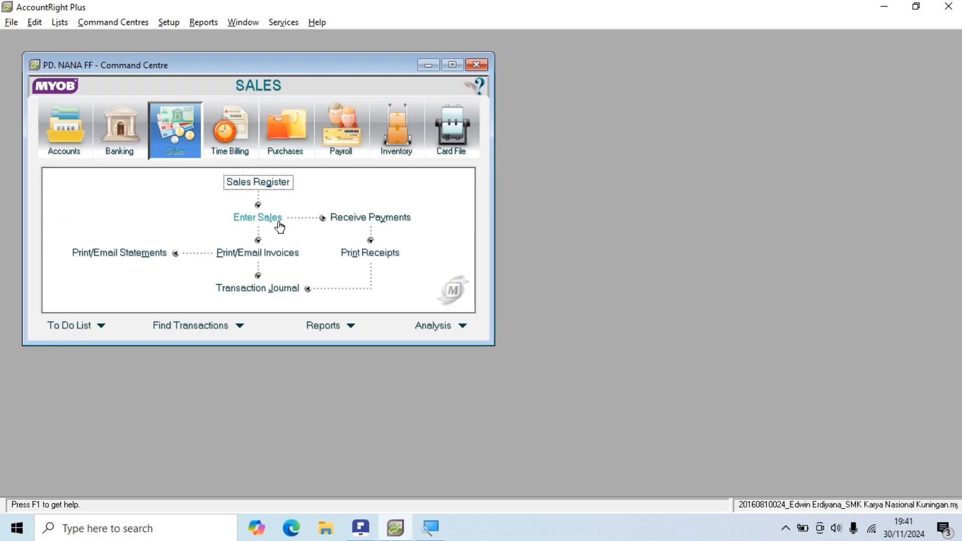
{"action": "key", "text": "alt+Tab"}
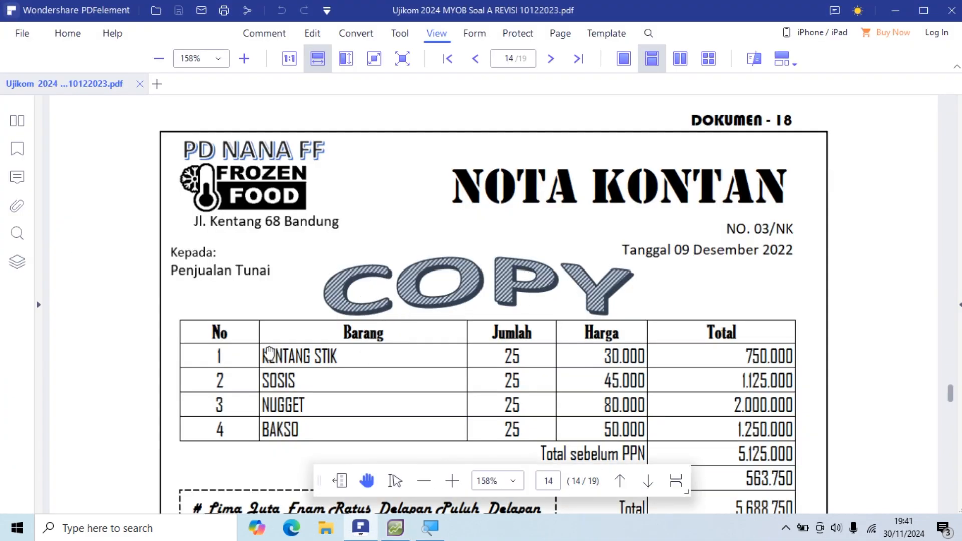
{"action": "key", "text": "alt+Tab"}
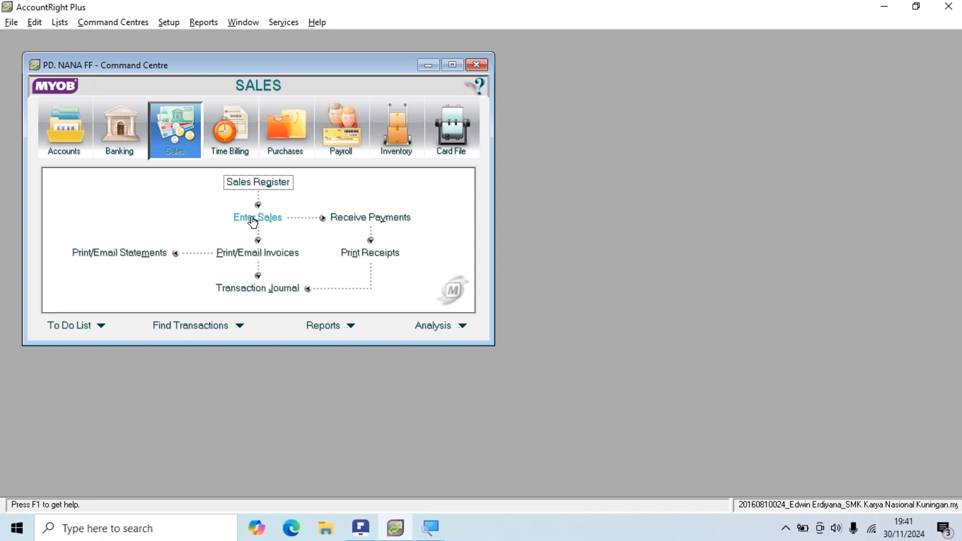
{"action": "left_click", "coordinate": [253, 219]}
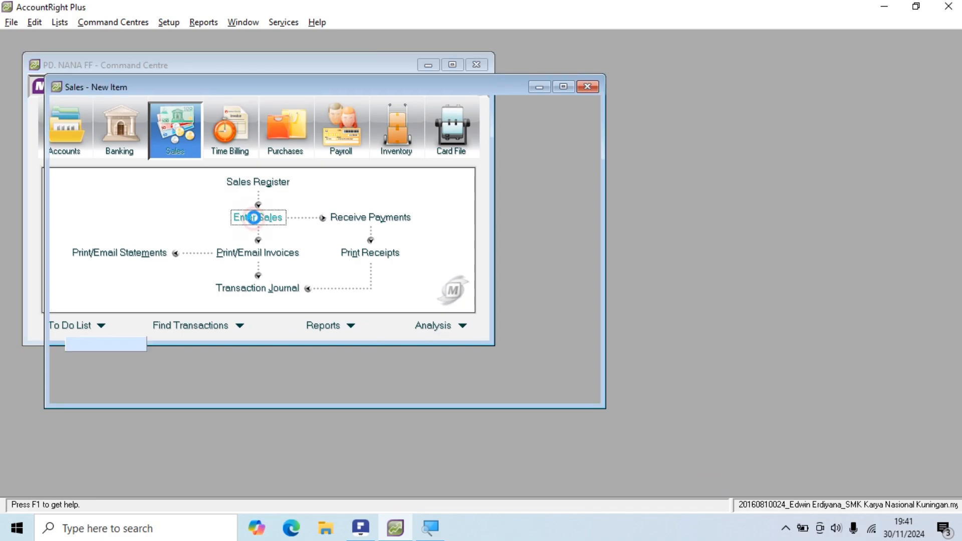
Step: Consult Dokumen-18 in the exam PDF and set the sales invoice's customer to Penjualan Tunai
{"action": "key", "text": "alt+Tab"}
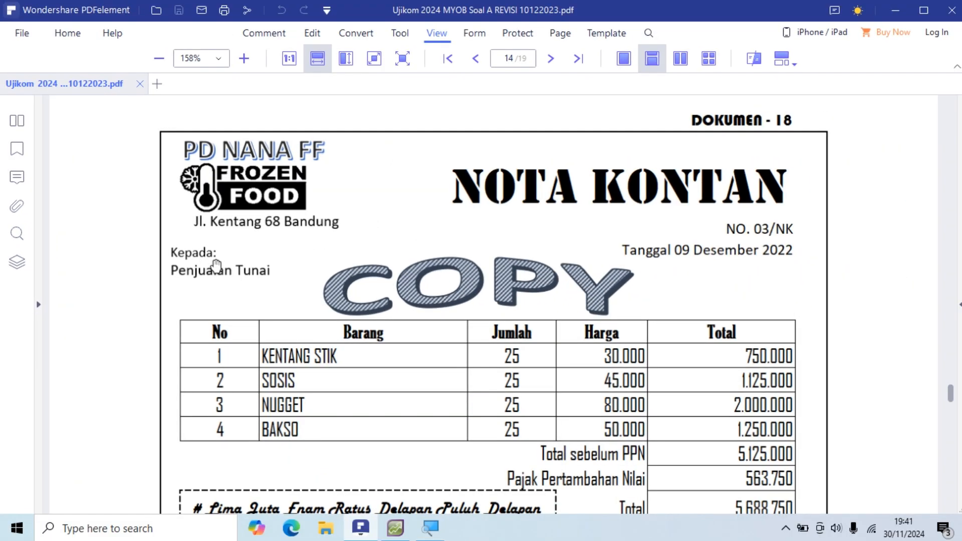
{"action": "key", "text": "alt+Tab"}
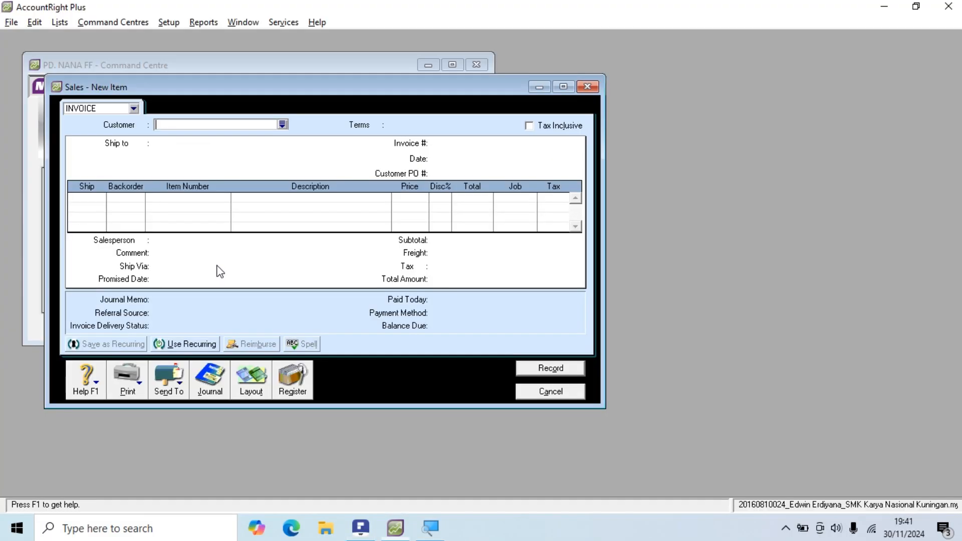
{"action": "left_click", "coordinate": [282, 124]}
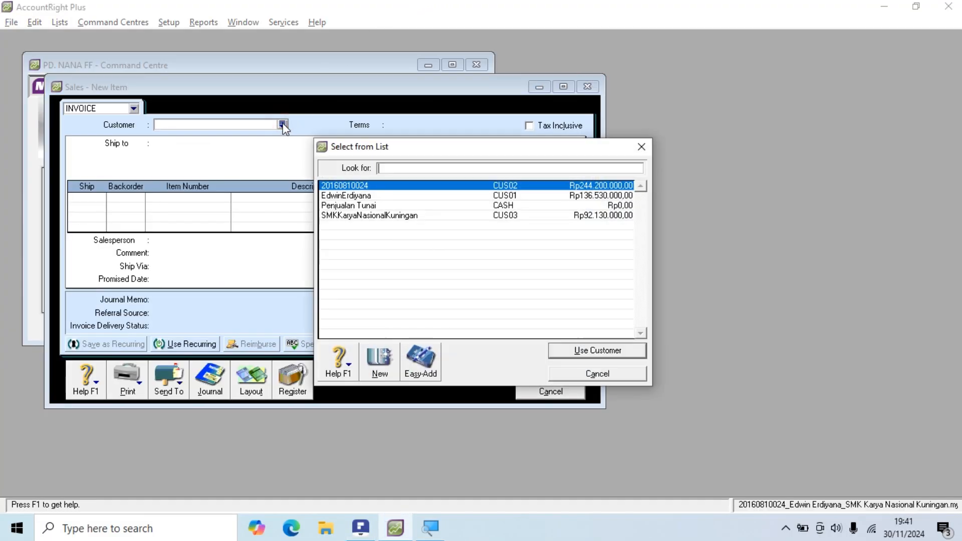
{"action": "left_click", "coordinate": [354, 206]}
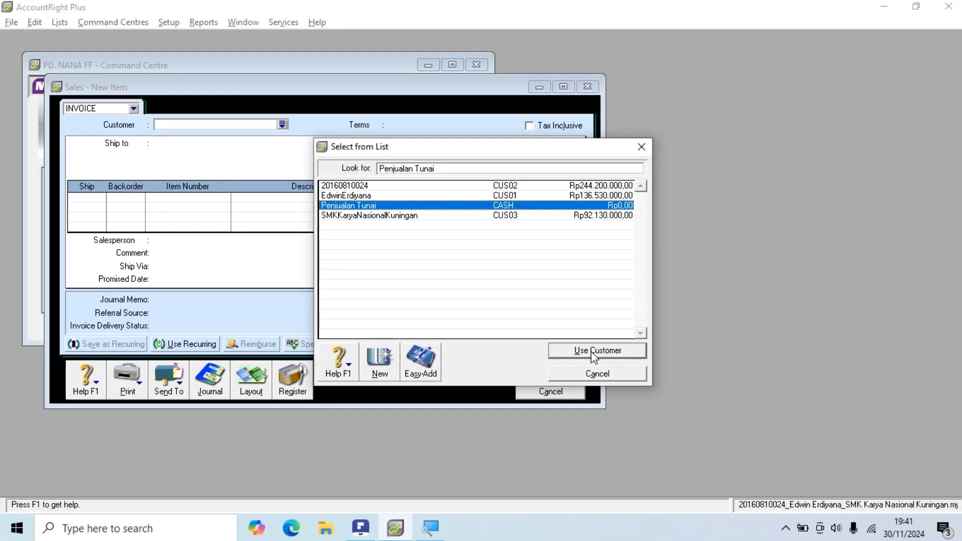
{"action": "left_click", "coordinate": [591, 350]}
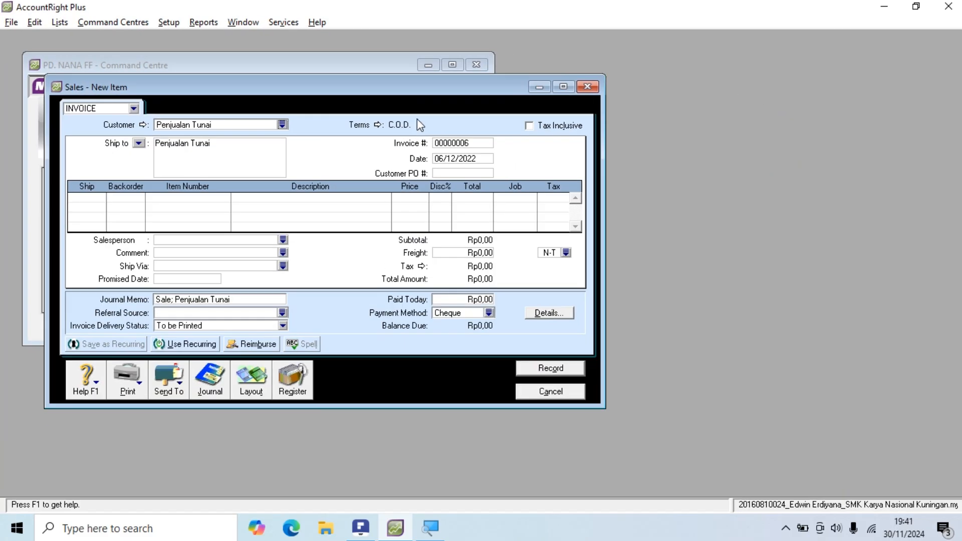
Step: Replace the invoice number with 03/NK, as given on Dokumen-18
{"action": "double_click", "coordinate": [450, 145]}
{"action": "key", "text": "alt+Tab"}
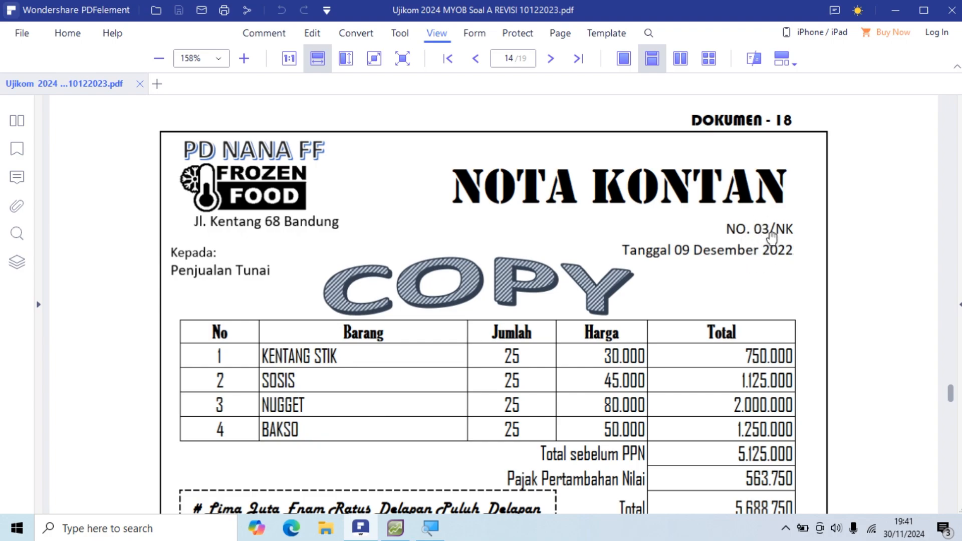
{"action": "key", "text": "alt+Tab"}
{"action": "type", "text": "03"}
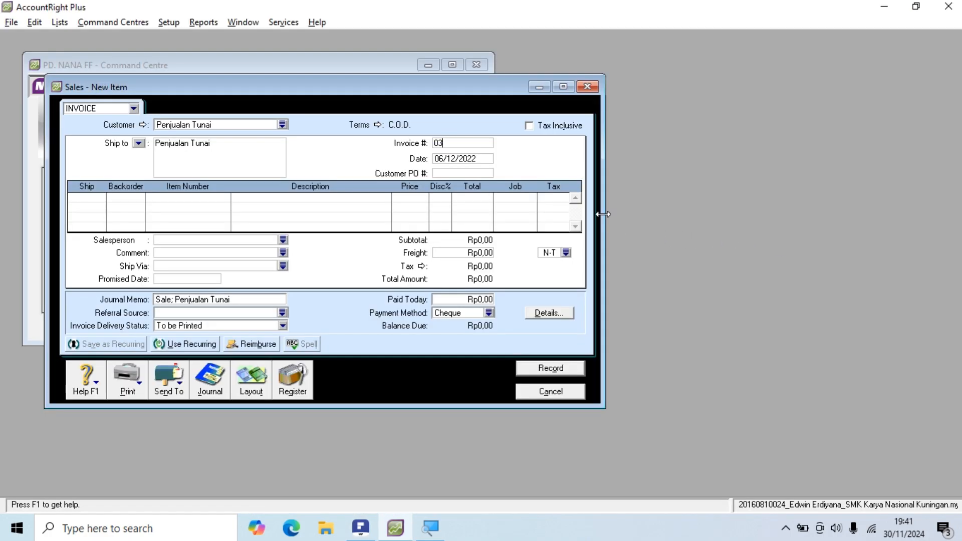
{"action": "type", "text": "/NK"}
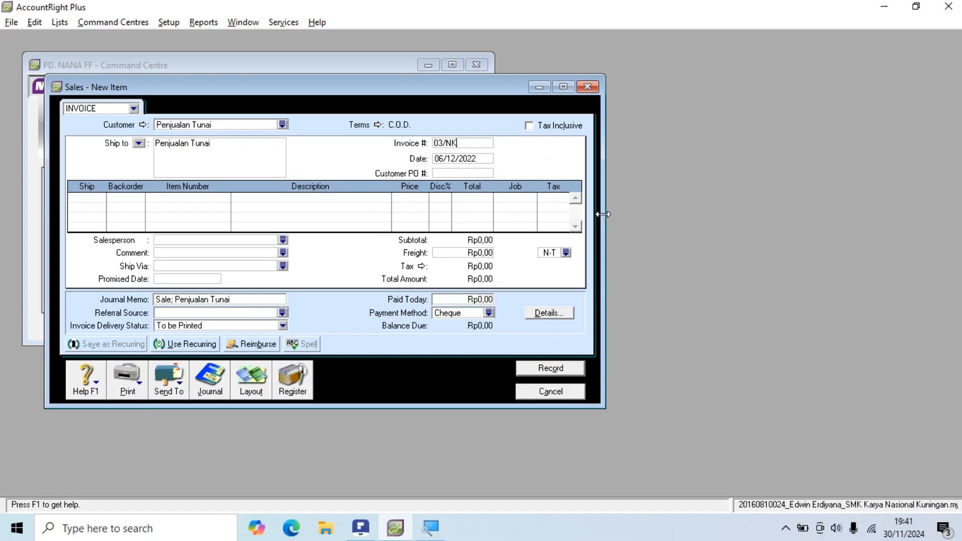
Step: Look up the date on Dokumen-18 and set the invoice date to 09/12/2022
{"action": "key", "text": "alt+Tab"}
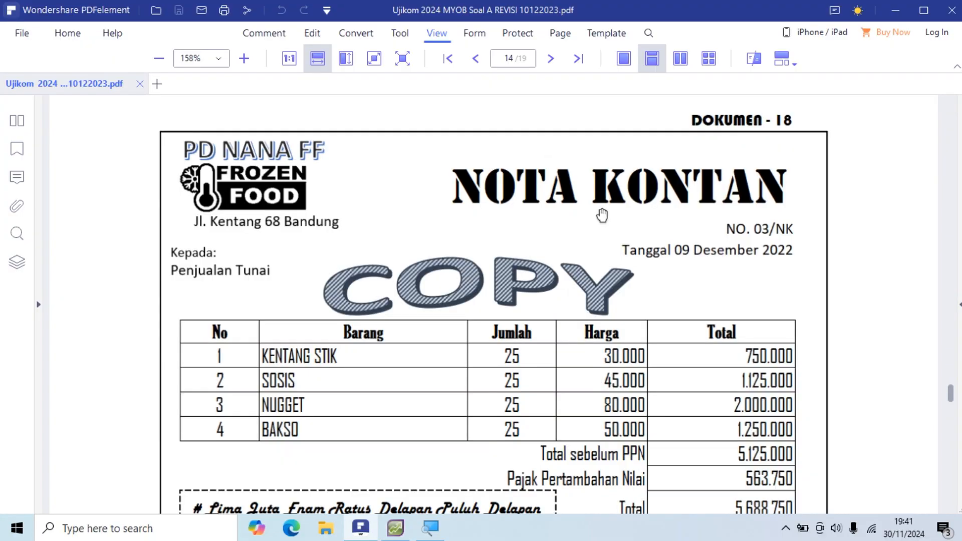
{"action": "key", "text": "alt+Tab"}
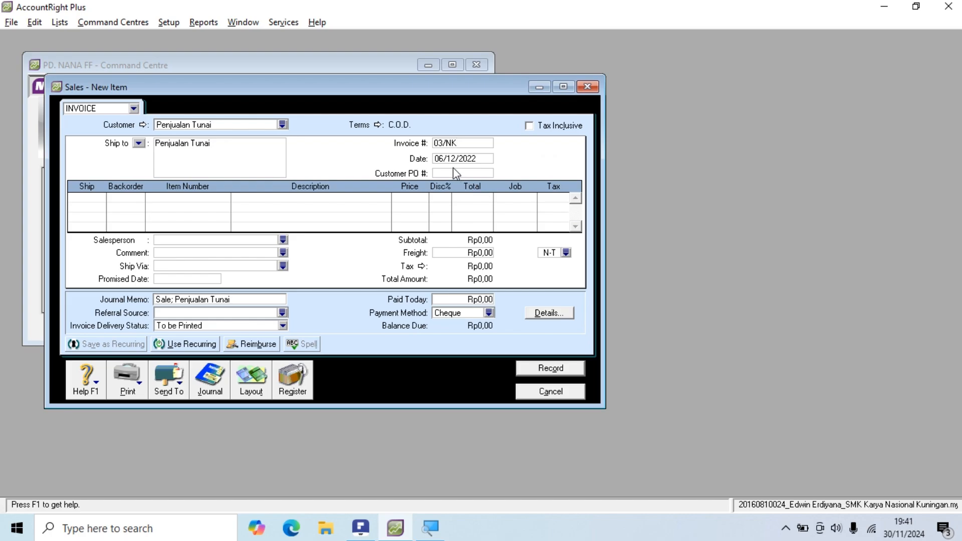
{"action": "left_click", "coordinate": [441, 159]}
{"action": "left_click", "coordinate": [441, 159]}
{"action": "key", "text": "BackSpace"}
{"action": "type", "text": "9"}
{"action": "key", "text": "Tab"}
{"action": "key", "text": "Tab"}
Step: Enter the first invoice line with a ship quantity of 25 and item KS, KENTANG STIK, as listed on Dokumen-18
{"action": "key", "text": "alt+Tab"}
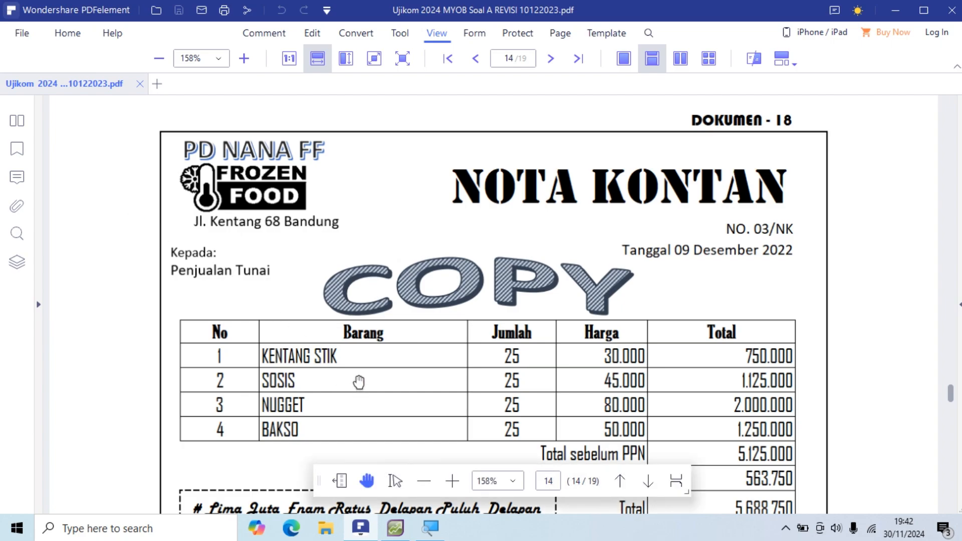
{"action": "key", "text": "alt+Tab"}
{"action": "type", "text": "25"}
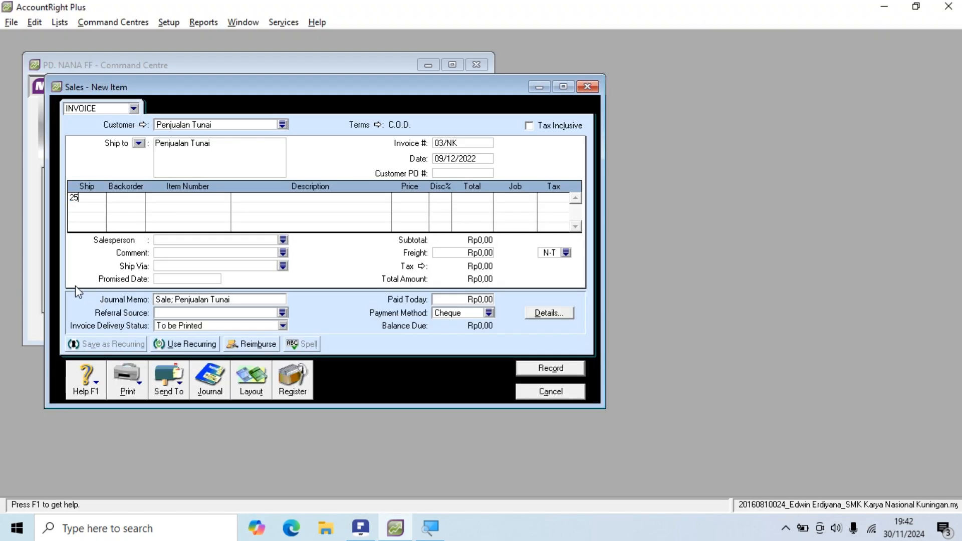
{"action": "key", "text": "Tab"}
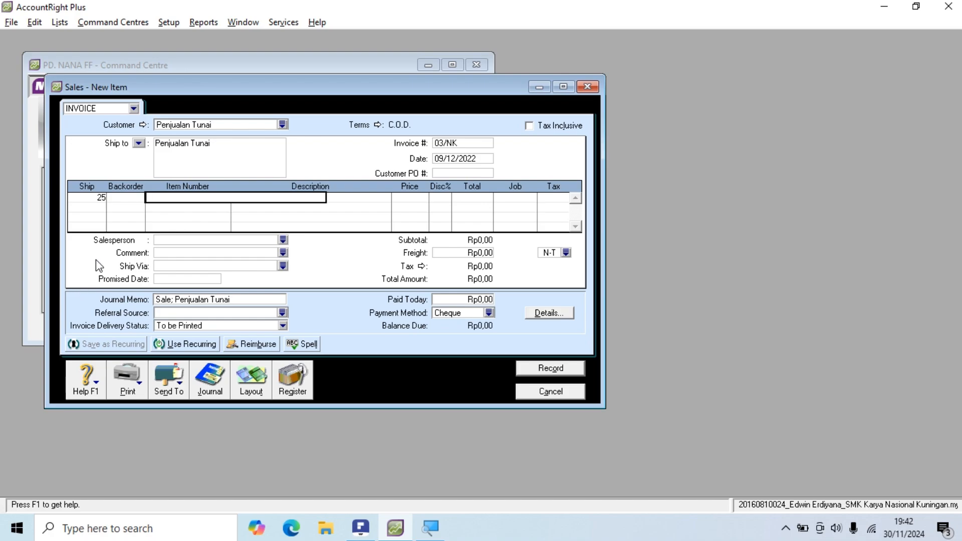
{"action": "key", "text": "Tab"}
{"action": "left_click", "coordinate": [466, 195]}
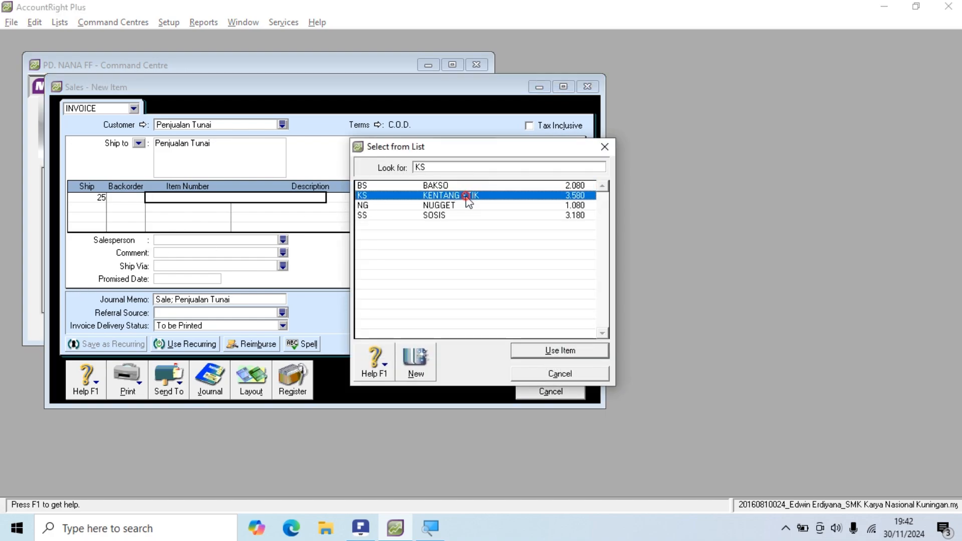
{"action": "left_click", "coordinate": [559, 350]}
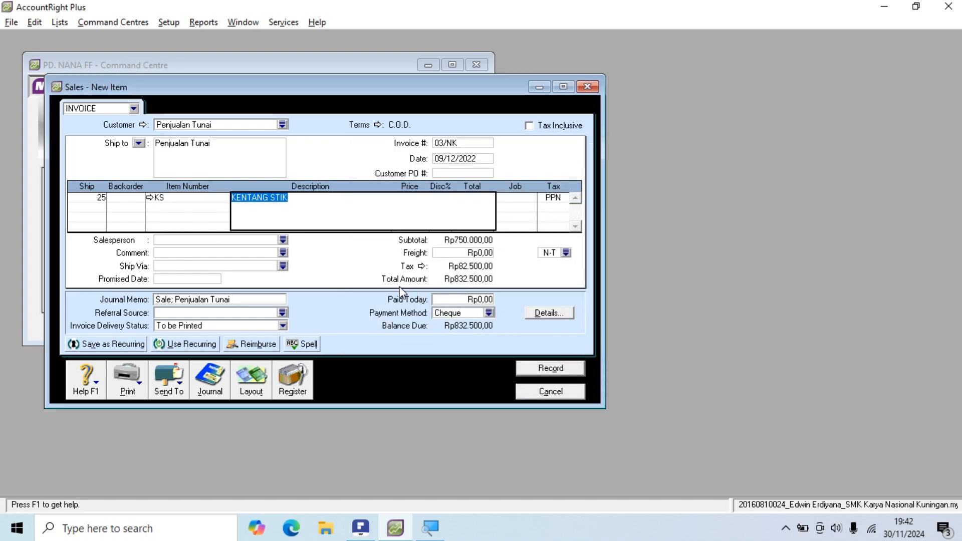
Step: Check the KENTANG STIK line's price and total against Dokumen-18, and move on to the second invoice line
{"action": "key", "text": "Tab"}
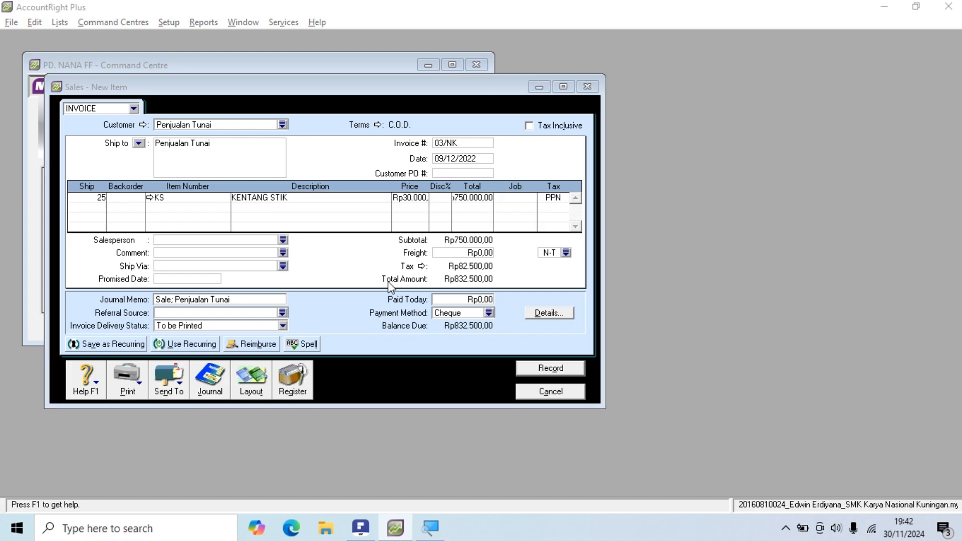
{"action": "key", "text": "alt+Tab"}
{"action": "key", "text": "alt+Tab"}
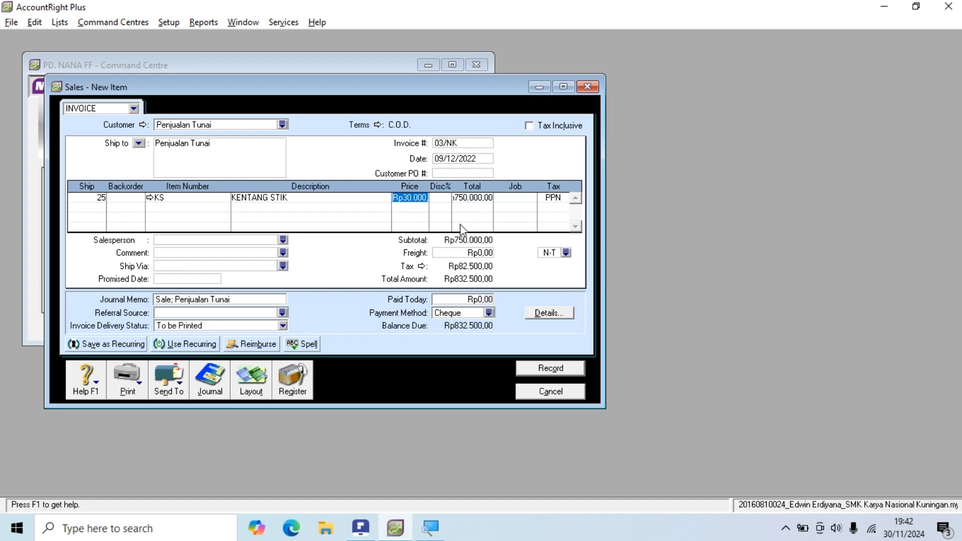
{"action": "left_click", "coordinate": [469, 207]}
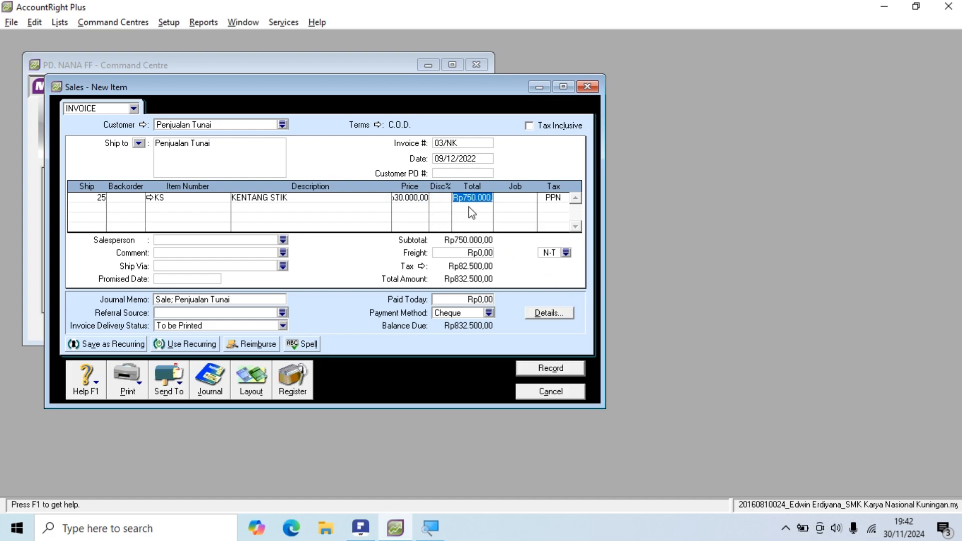
{"action": "key", "text": "alt+Tab"}
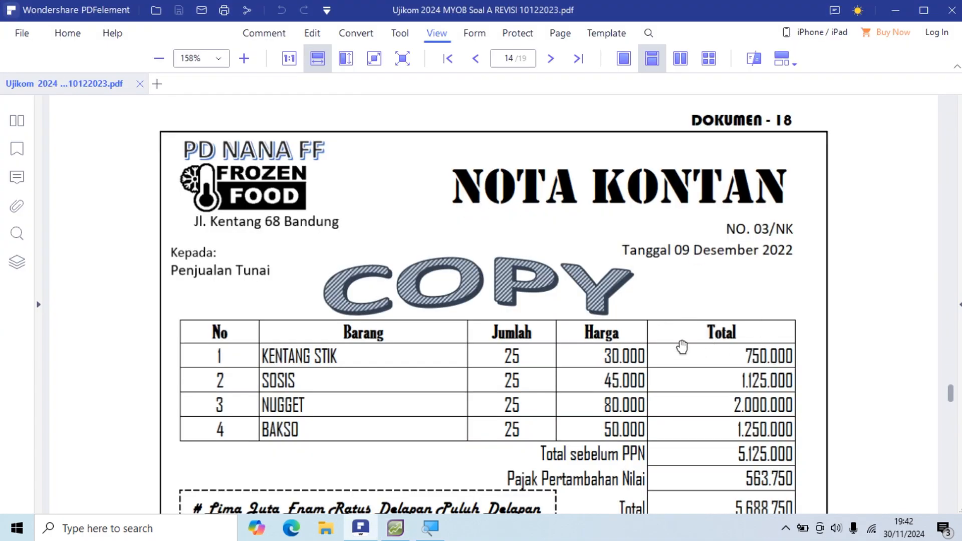
{"action": "key", "text": "alt+Tab"}
{"action": "key", "text": "Tab"}
{"action": "key", "text": "Tab"}
{"action": "key", "text": "Tab"}
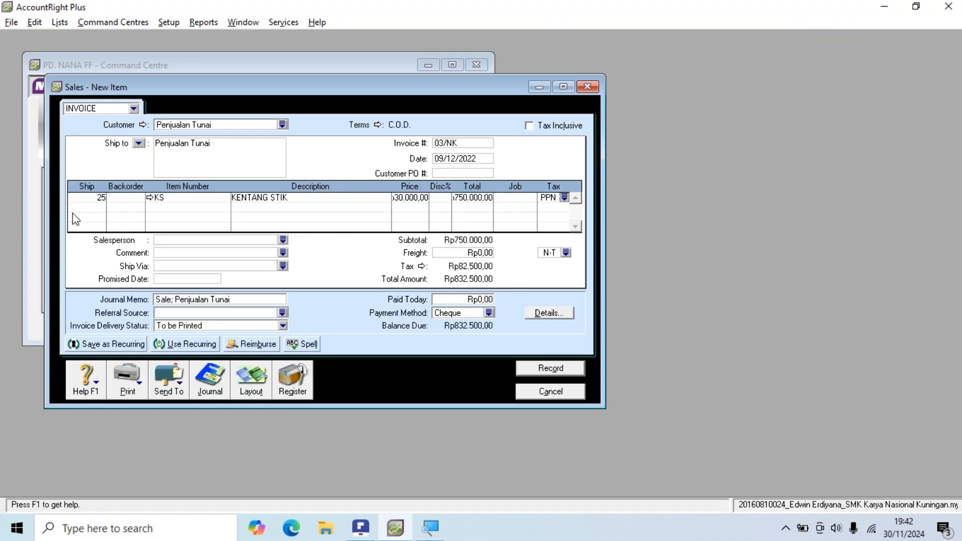
{"action": "key", "text": "Tab"}
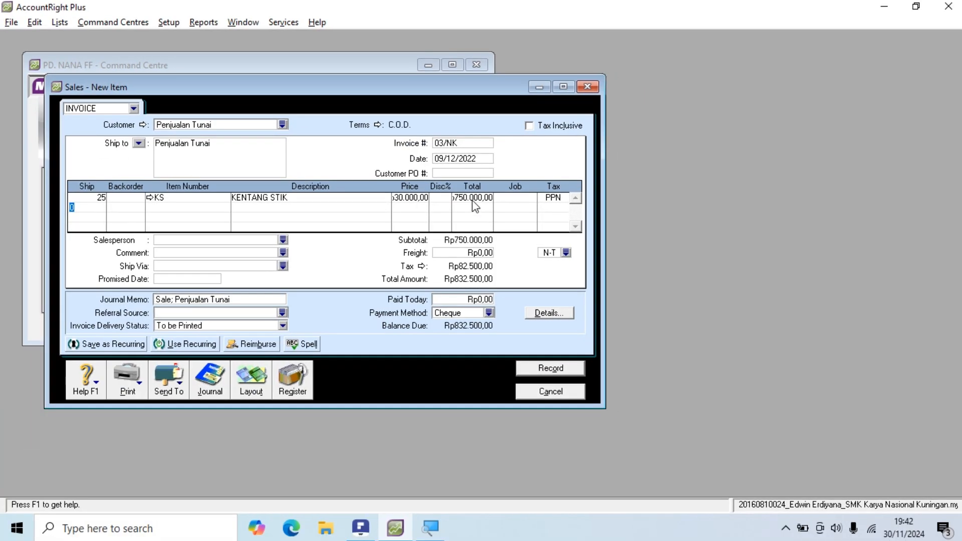
Step: Enter the second invoice line with a ship quantity of 25 and item SS, SOSIS
{"action": "key", "text": "alt+Tab"}
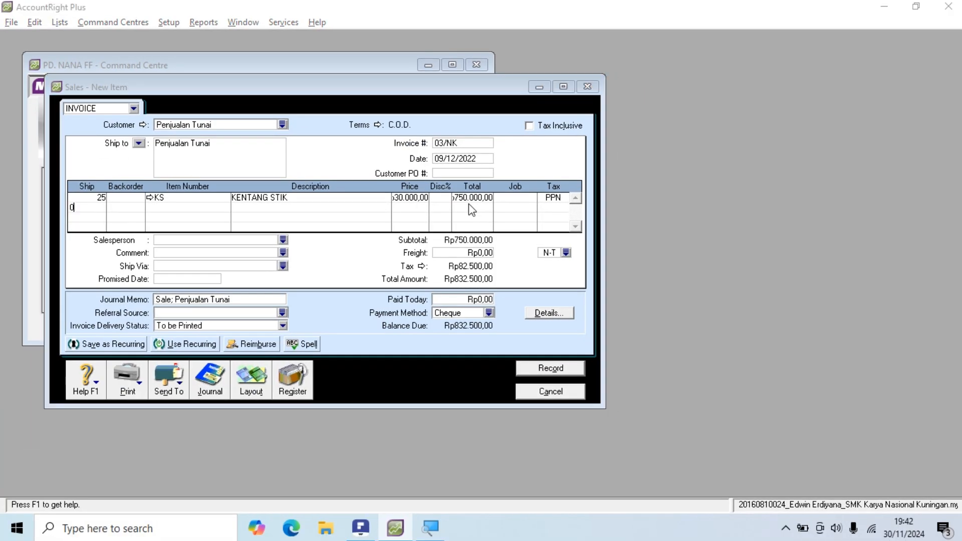
{"action": "key", "text": "alt+Tab"}
{"action": "type", "text": "25"}
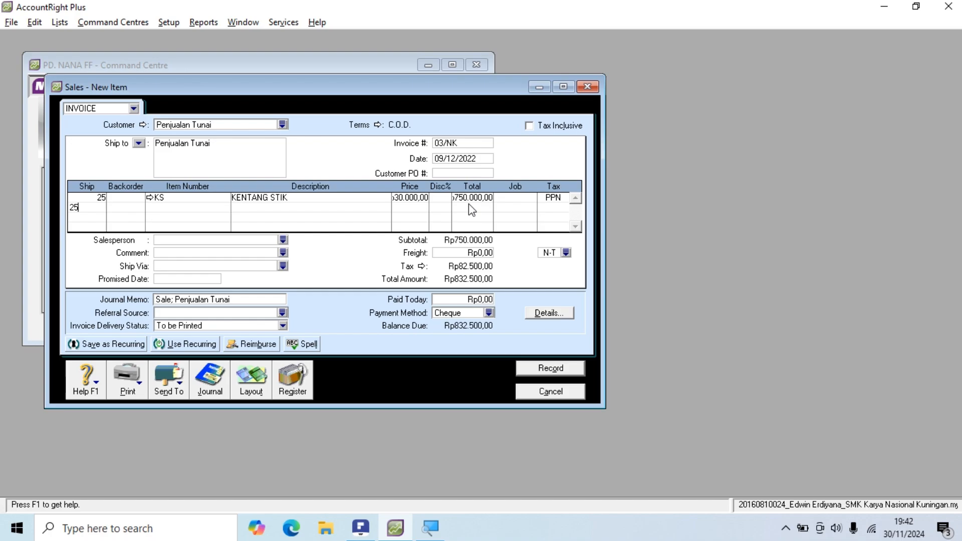
{"action": "key", "text": "Tab"}
{"action": "key", "text": "Tab"}
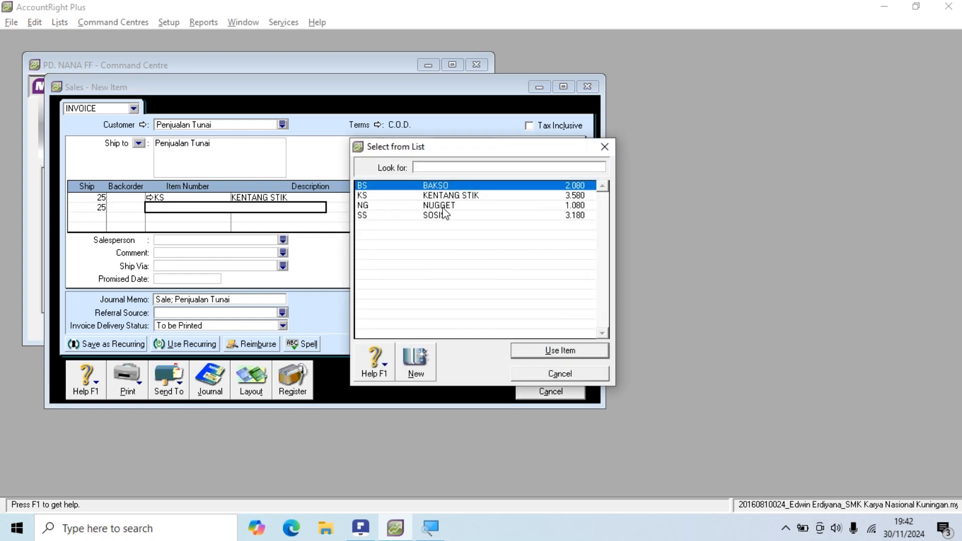
{"action": "type", "text": "SS"}
{"action": "left_click", "coordinate": [538, 353]}
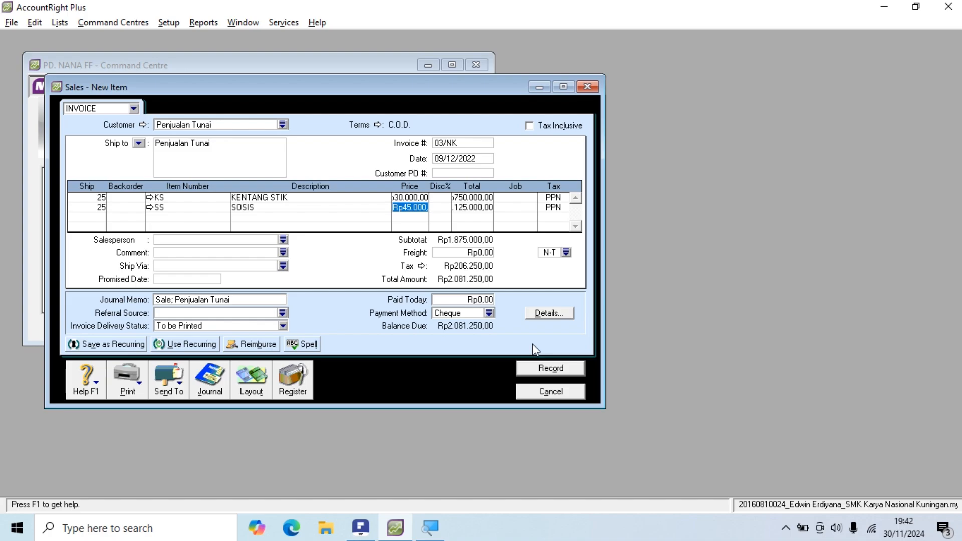
Step: Check the SOSIS line's price and total against Dokumen-18, and move on to the third invoice line
{"action": "key", "text": "alt+Tab"}
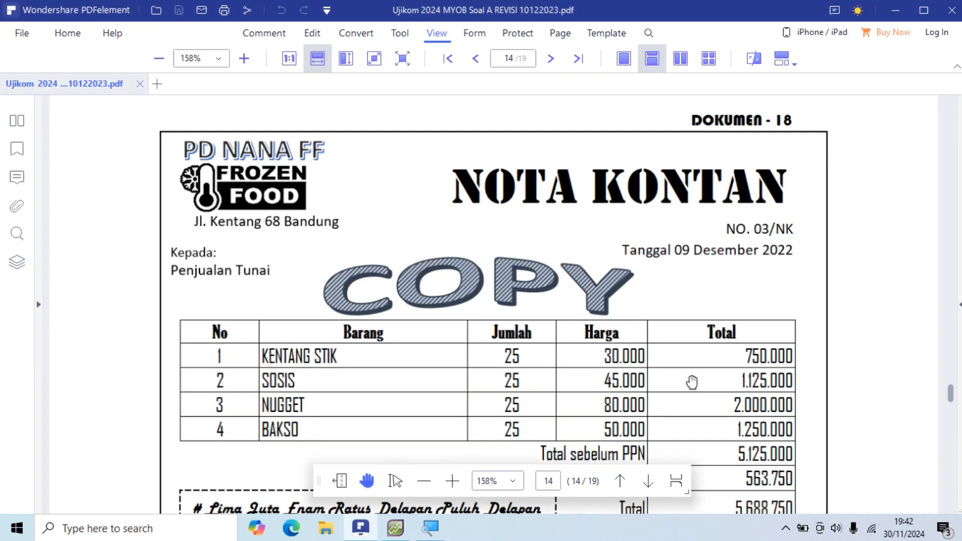
{"action": "key", "text": "alt+Tab"}
{"action": "key", "text": "Tab"}
{"action": "key", "text": "Tab"}
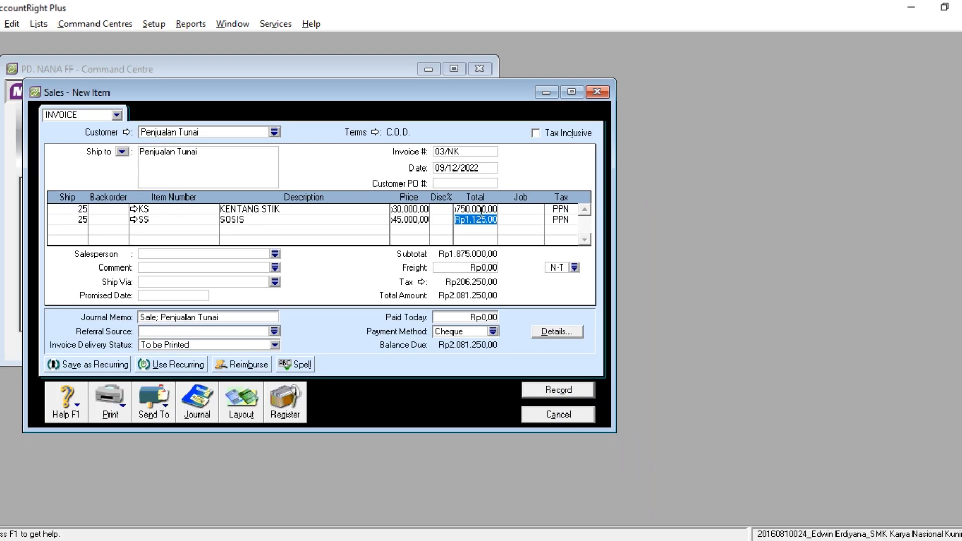
{"action": "key", "text": "Tab"}
{"action": "key", "text": "Tab"}
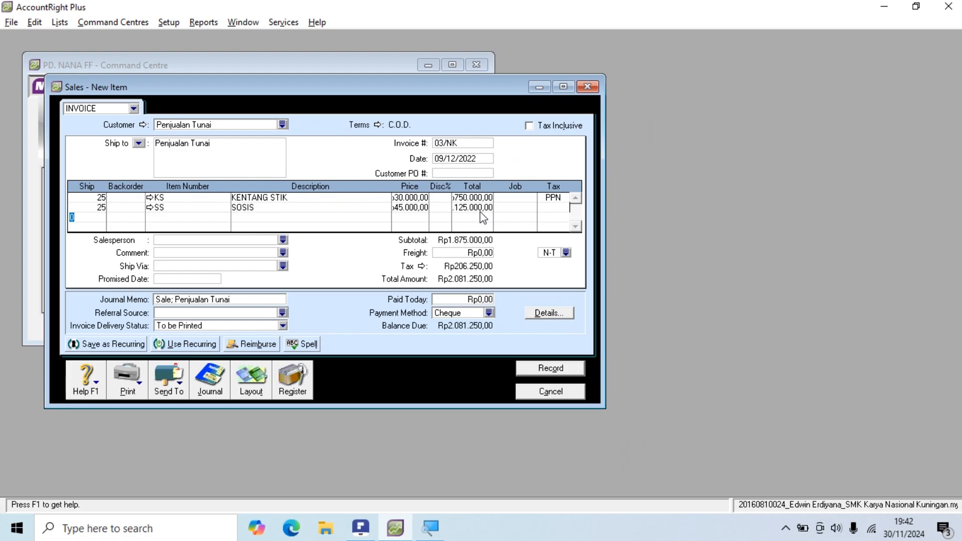
Step: Add the NUGGET item (NG) with a ship quantity of 25 as the invoice's third line, following the cash note
{"action": "key", "text": "alt+Tab"}
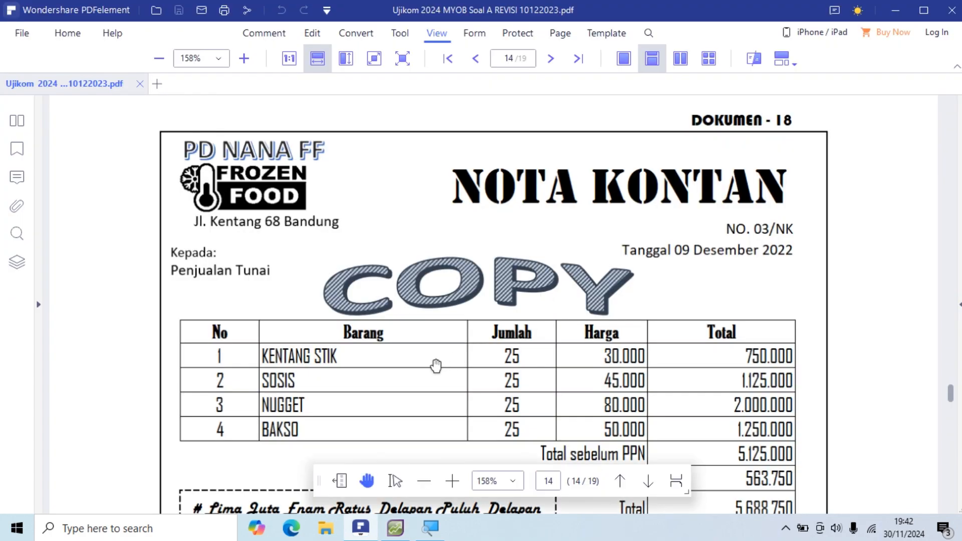
{"action": "key", "text": "alt+Tab"}
{"action": "key", "text": "Tab"}
{"action": "key", "text": "alt+Tab"}
{"action": "key", "text": "alt+Tab"}
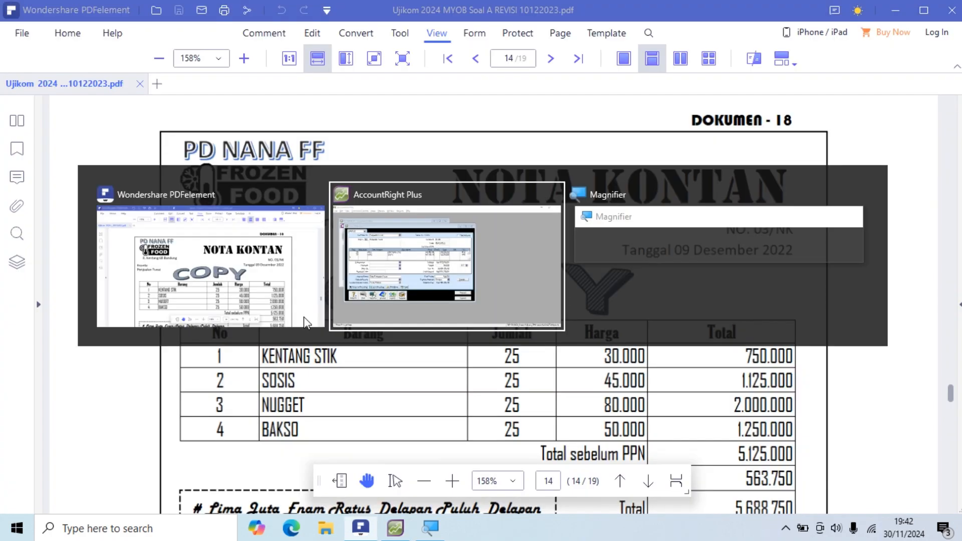
{"action": "type", "text": "25"}
{"action": "key", "text": "Tab"}
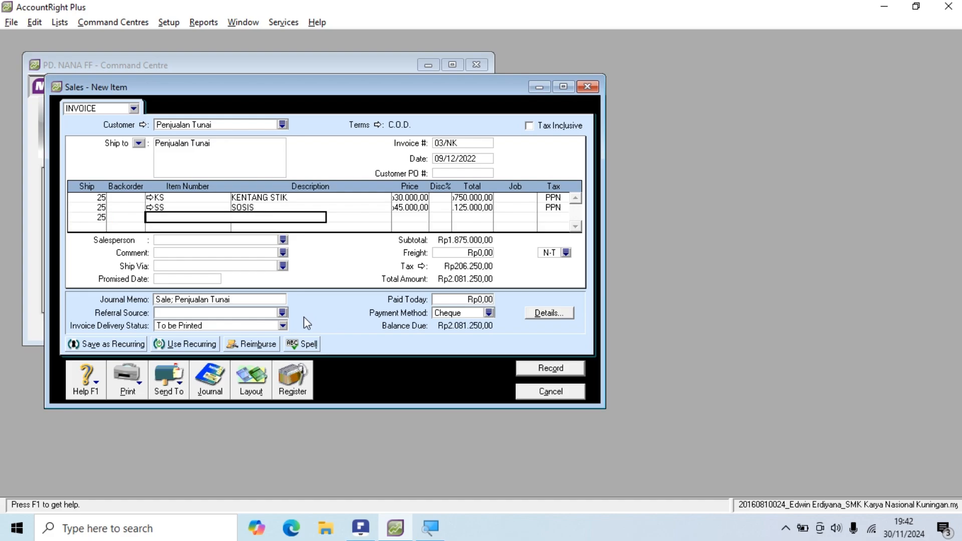
{"action": "key", "text": "Tab"}
{"action": "left_click", "coordinate": [429, 206]}
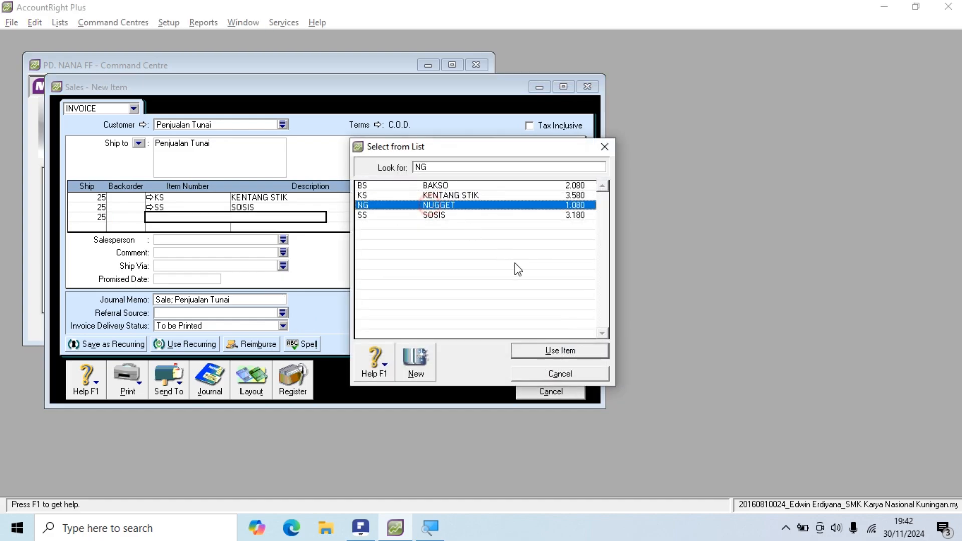
{"action": "left_click", "coordinate": [532, 352]}
{"action": "key", "text": "Tab"}
Step: Set the NUGGET line's price to 80000 and check the line against the cash note in the PDF
{"action": "key", "text": "alt+Tab"}
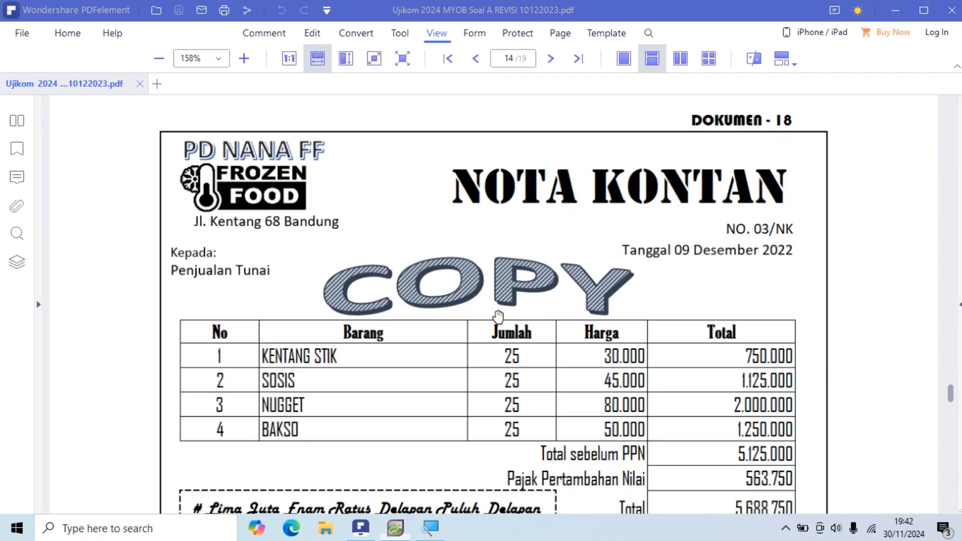
{"action": "key", "text": "alt+Tab"}
{"action": "type", "text": "80000"}
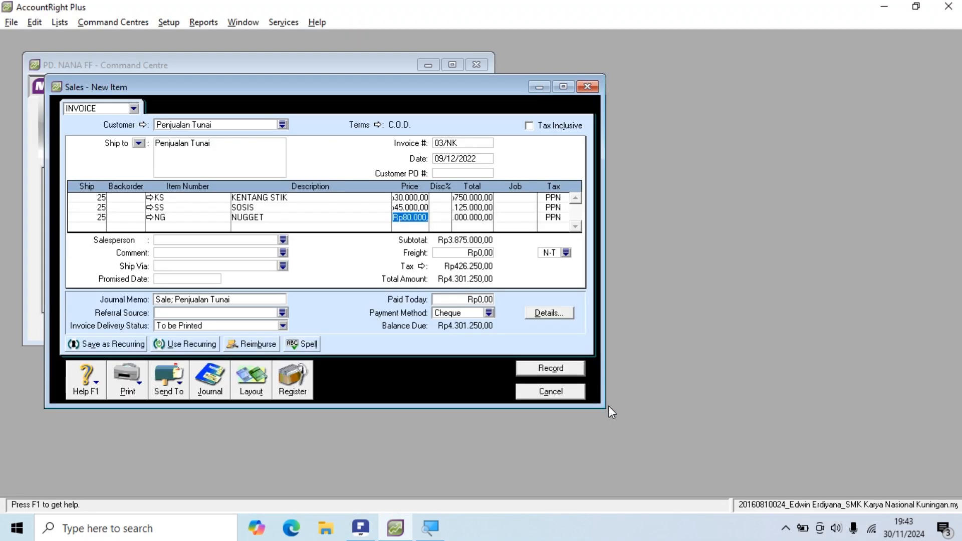
{"action": "key", "text": "Tab"}
{"action": "key", "text": "Tab"}
{"action": "key", "text": "alt+Tab"}
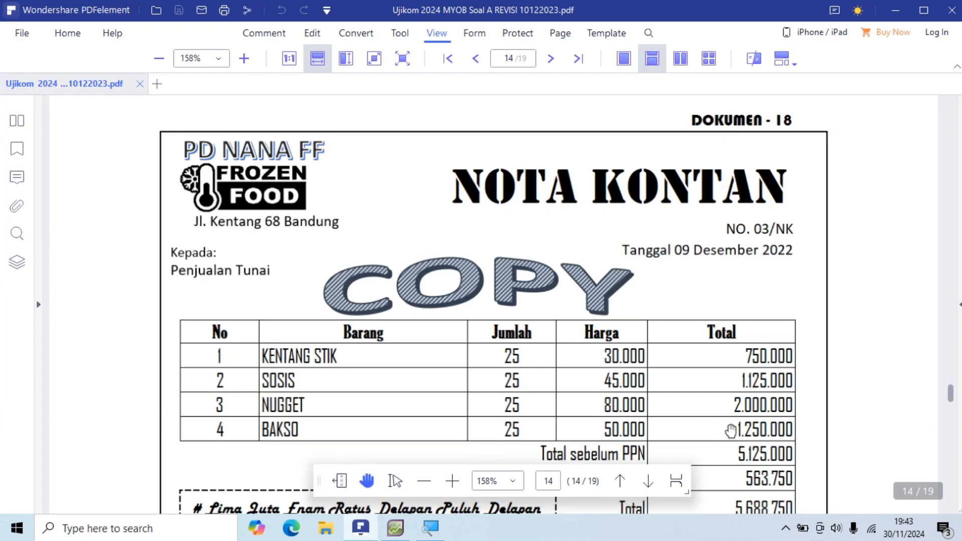
{"action": "key", "text": "alt+Tab"}
{"action": "key", "text": "Tab"}
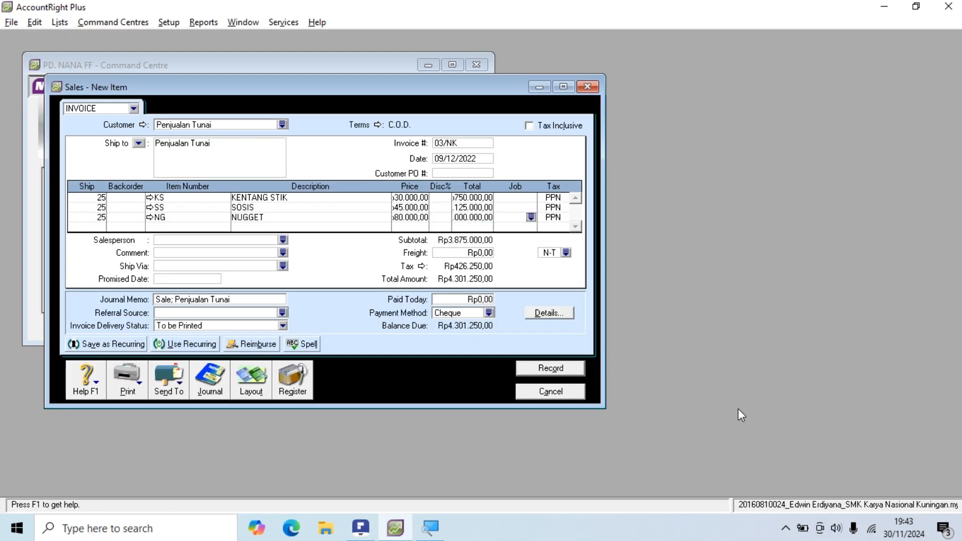
{"action": "key", "text": "Tab"}
{"action": "key", "text": "Tab"}
{"action": "key", "text": "Tab"}
Step: Add the BAKSO item (BS) with a ship quantity of 25 as the fourth invoice line, keeping its default price
{"action": "key", "text": "alt+Tab"}
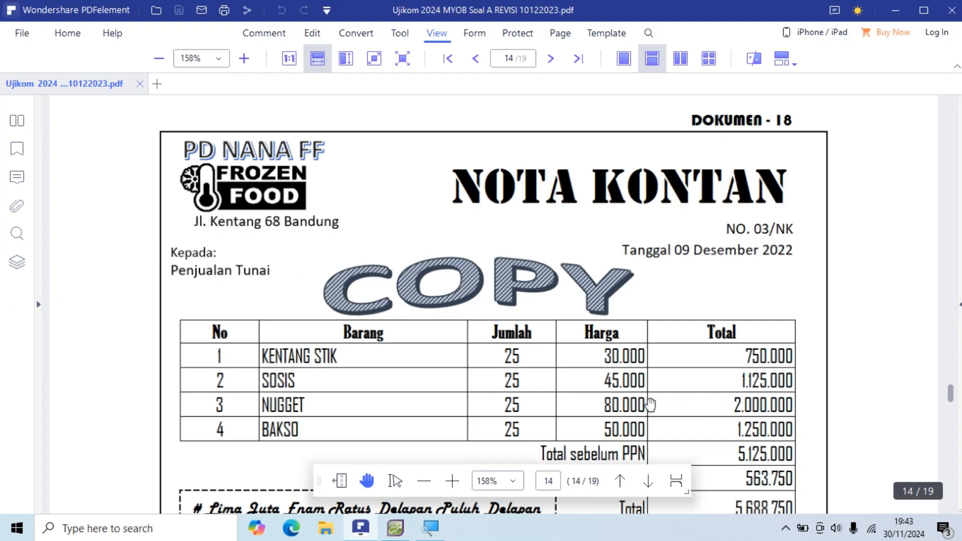
{"action": "key", "text": "alt+Tab"}
{"action": "type", "text": "25"}
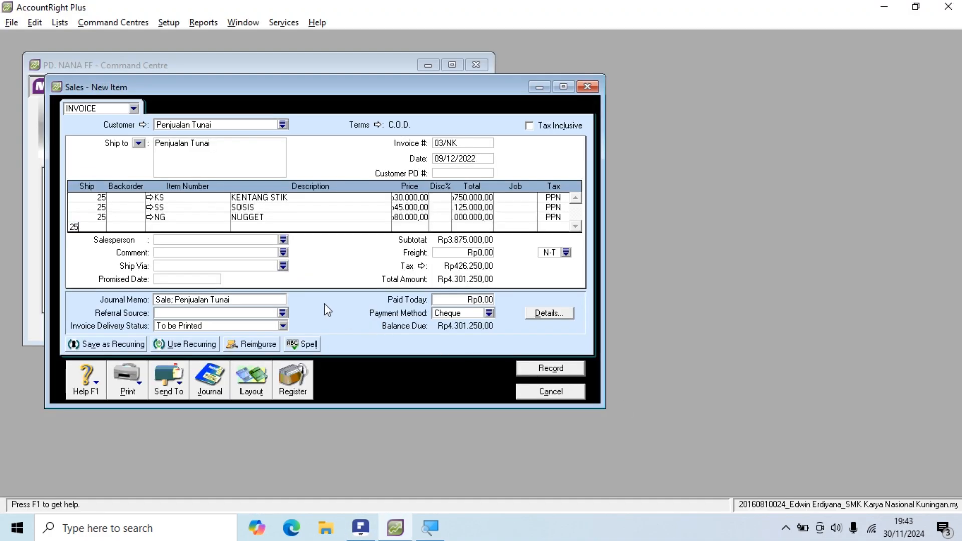
{"action": "key", "text": "Tab"}
{"action": "key", "text": "Tab"}
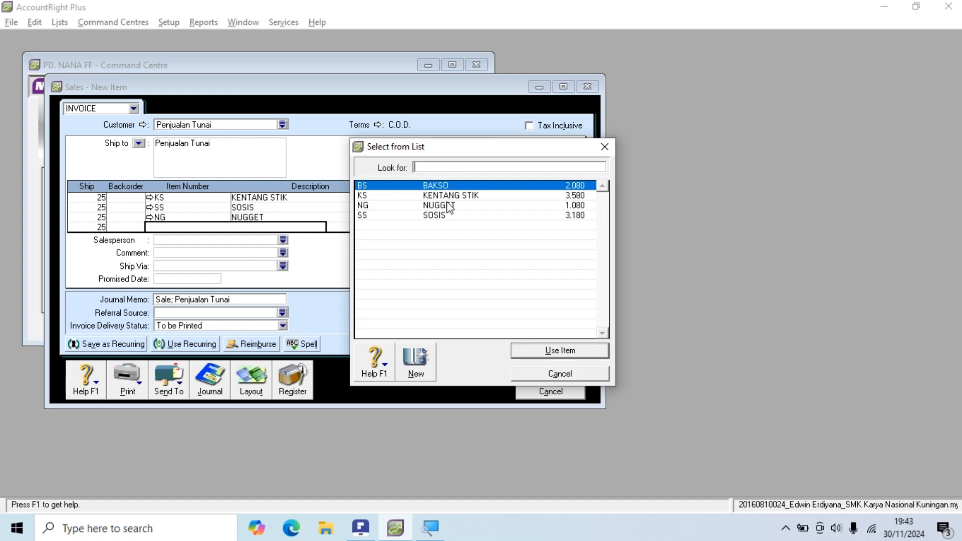
{"action": "left_click", "coordinate": [550, 355]}
{"action": "key", "text": "Tab"}
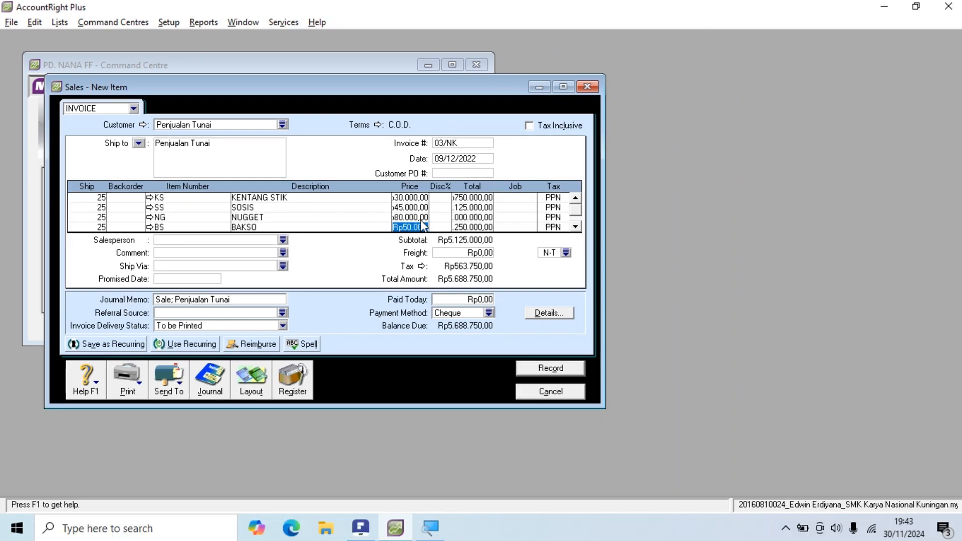
{"action": "key", "text": "Tab"}
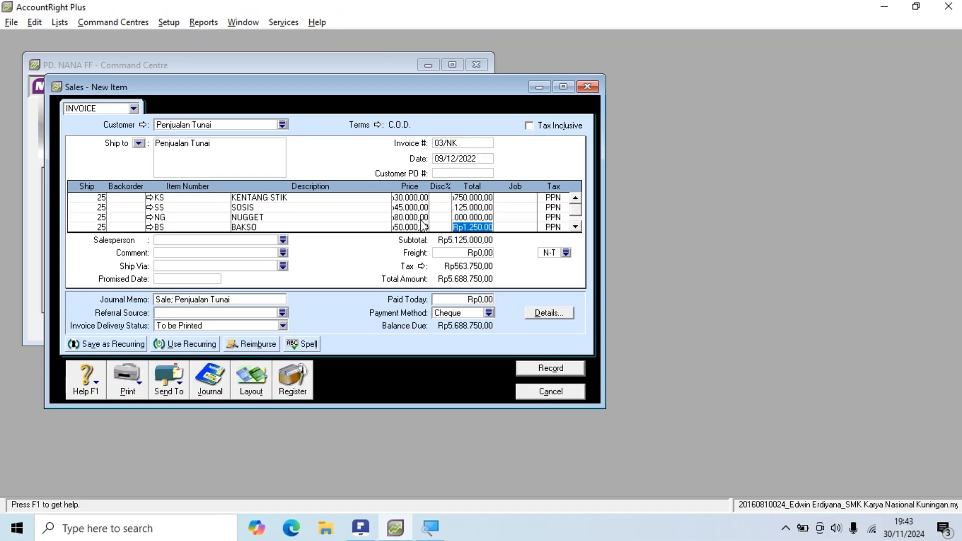
Step: Compare the invoice's line totals, subtotal, tax and total amount with the figures on the cash note
{"action": "key", "text": "alt+Tab"}
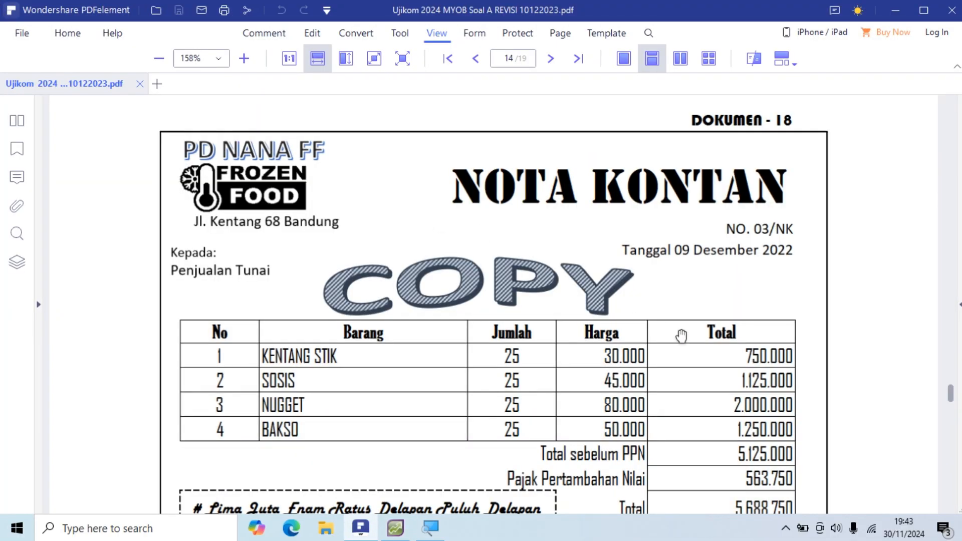
{"action": "scroll", "coordinate": [755, 415], "scroll_direction": "down", "scroll_amount": 1}
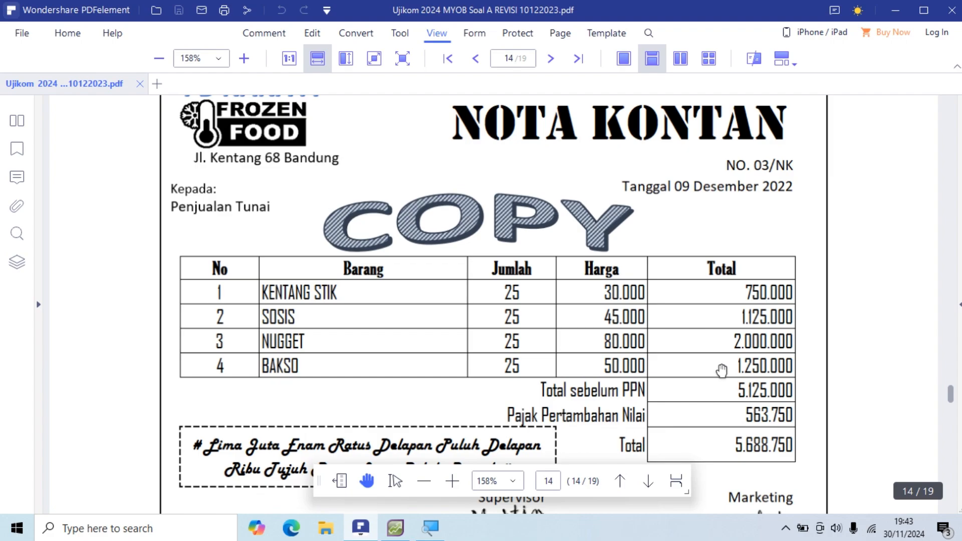
{"action": "key", "text": "alt+Tab"}
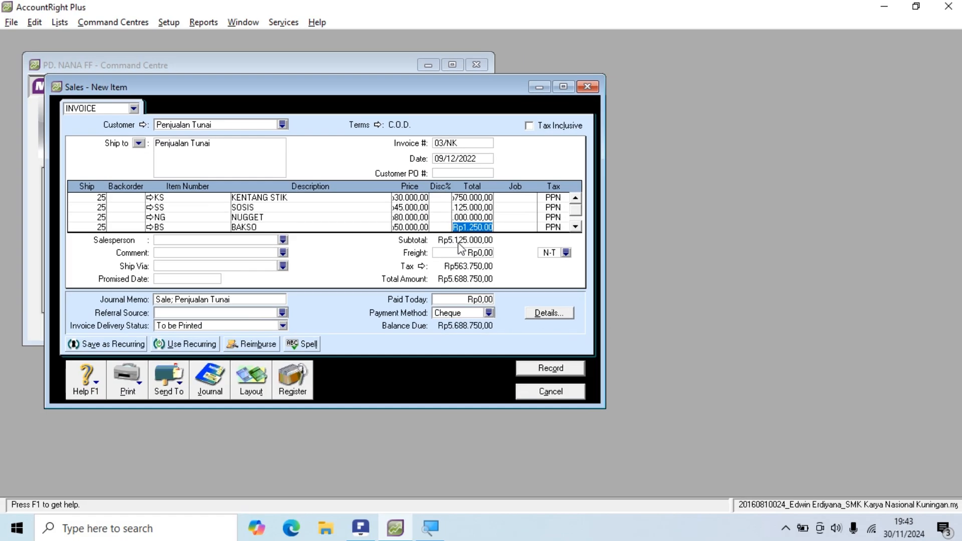
{"action": "key", "text": "alt+Tab"}
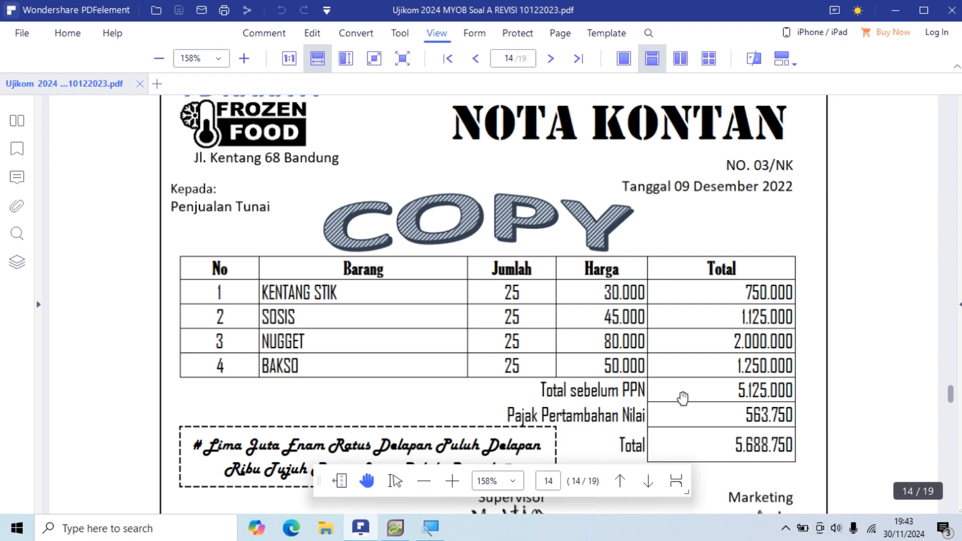
{"action": "key", "text": "alt+Tab"}
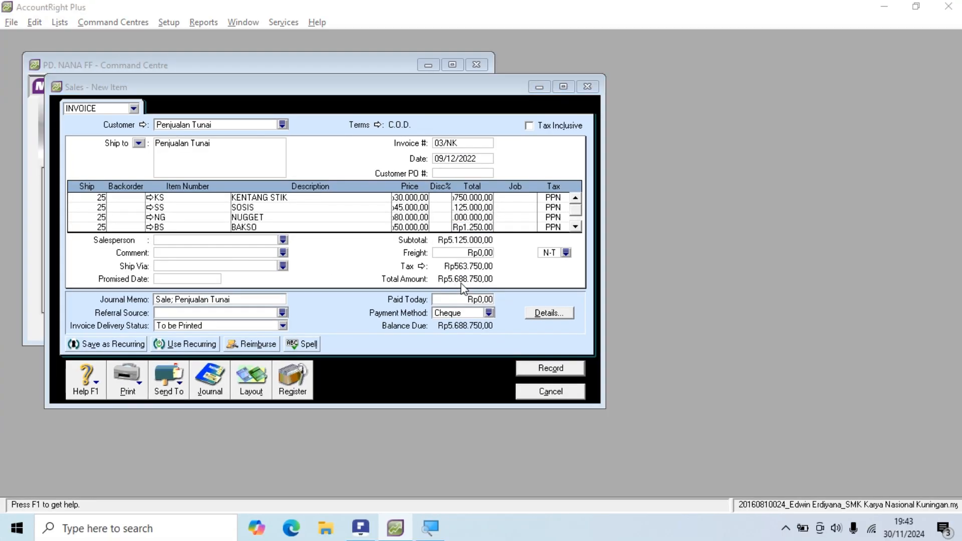
{"action": "key", "text": "alt+Tab"}
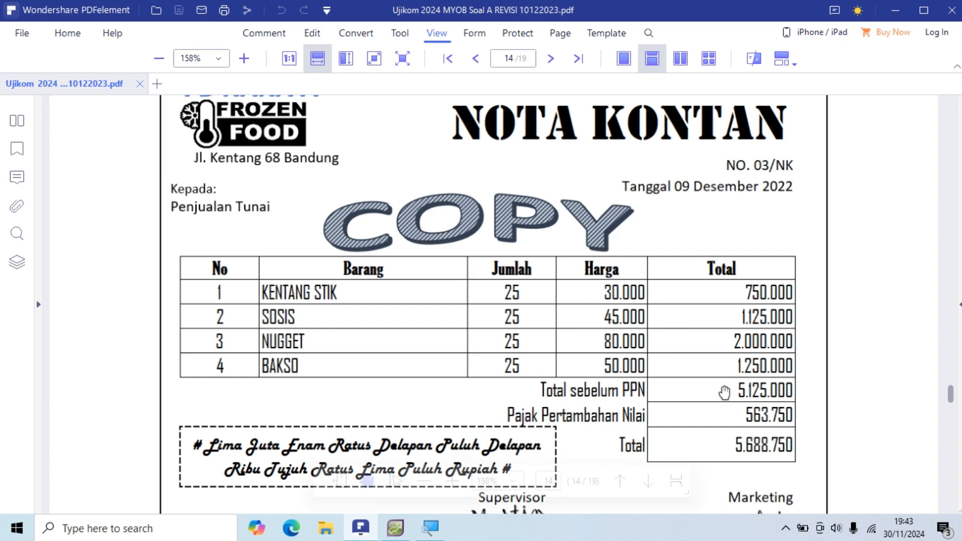
{"action": "key", "text": "alt+Tab"}
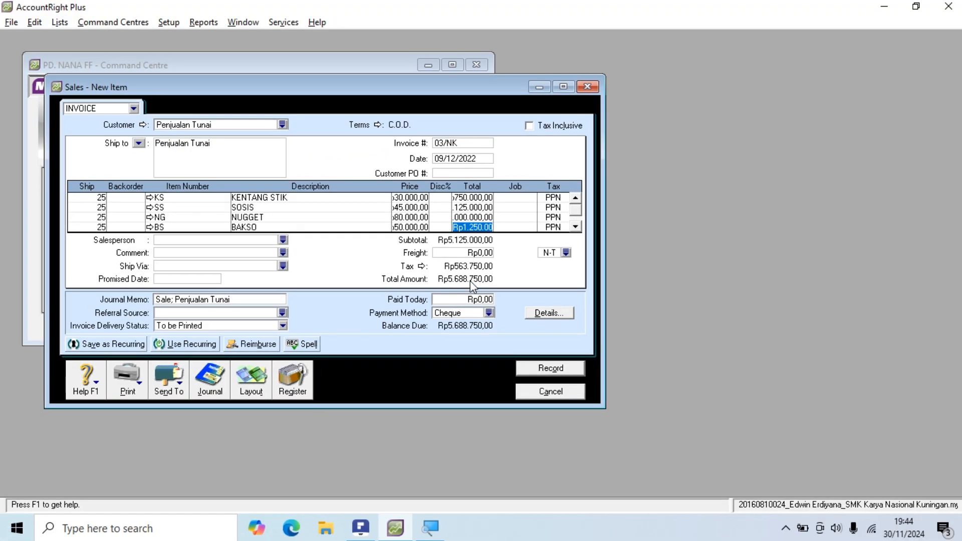
{"action": "key", "text": "alt+Tab"}
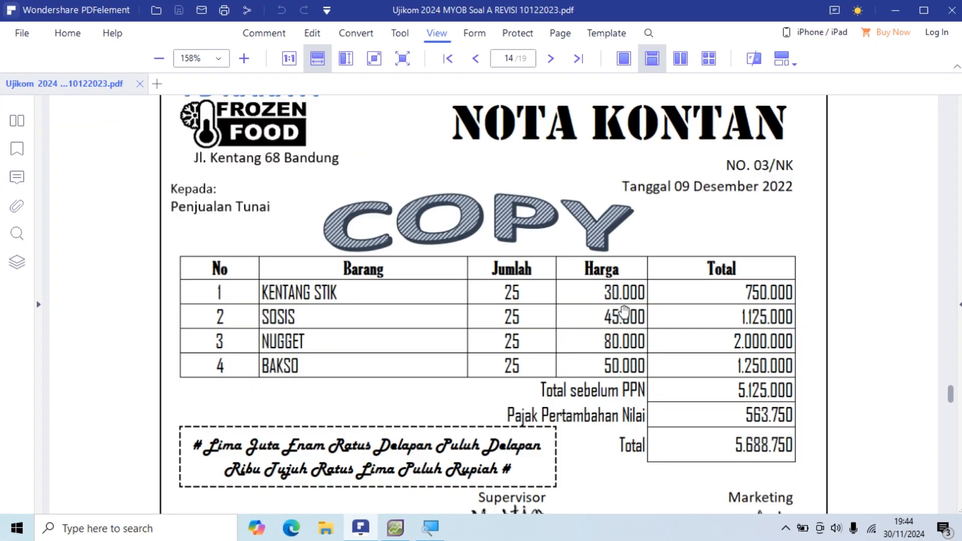
{"action": "scroll", "coordinate": [837, 367], "scroll_direction": "down", "scroll_amount": 2}
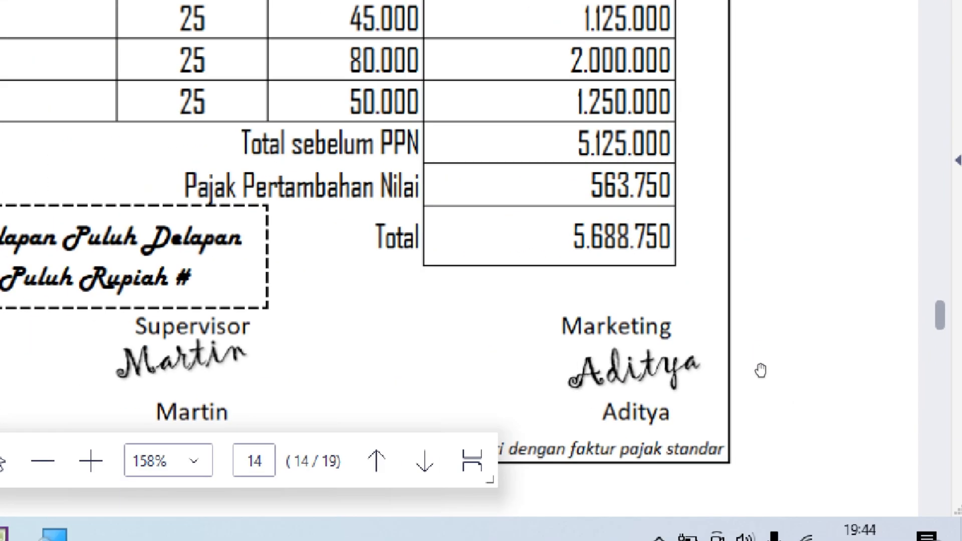
{"action": "key", "text": "alt+Tab"}
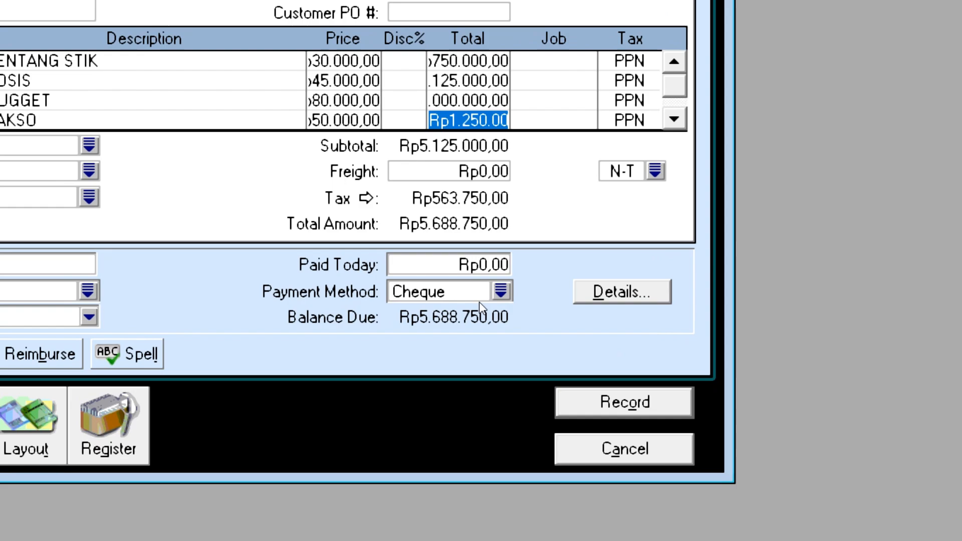
Step: Enter 5688750 as the amount paid today on the invoice
{"action": "left_click", "coordinate": [480, 300]}
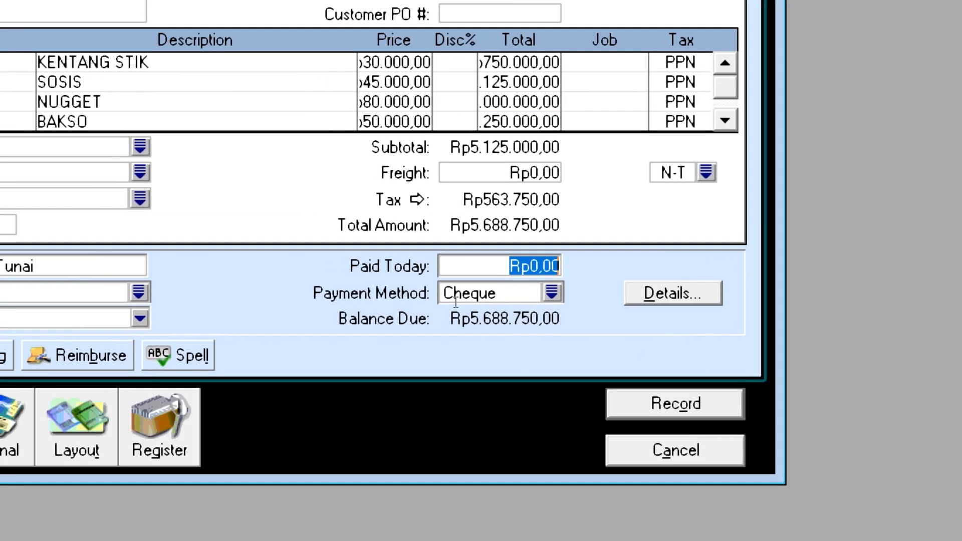
{"action": "type", "text": "5688"}
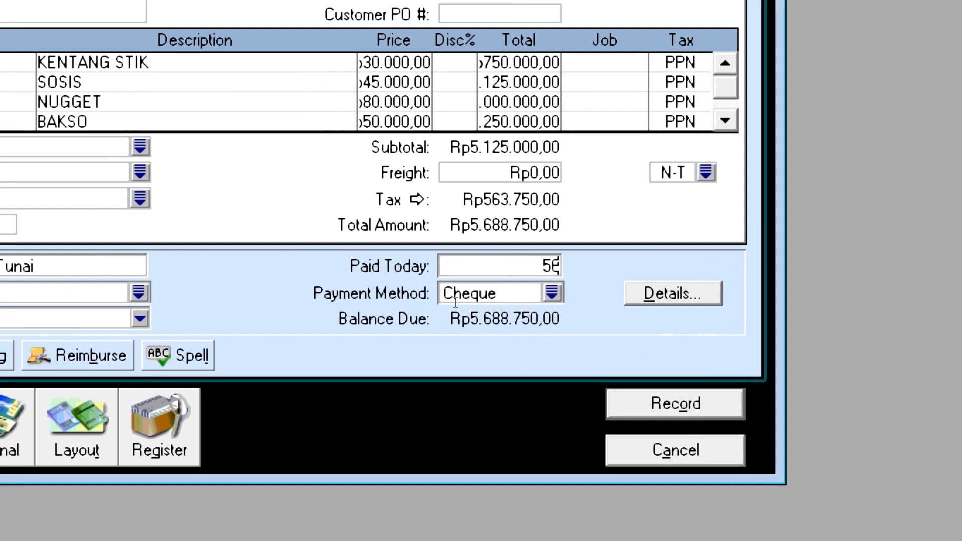
{"action": "type", "text": "750"}
{"action": "key", "text": "Tab"}
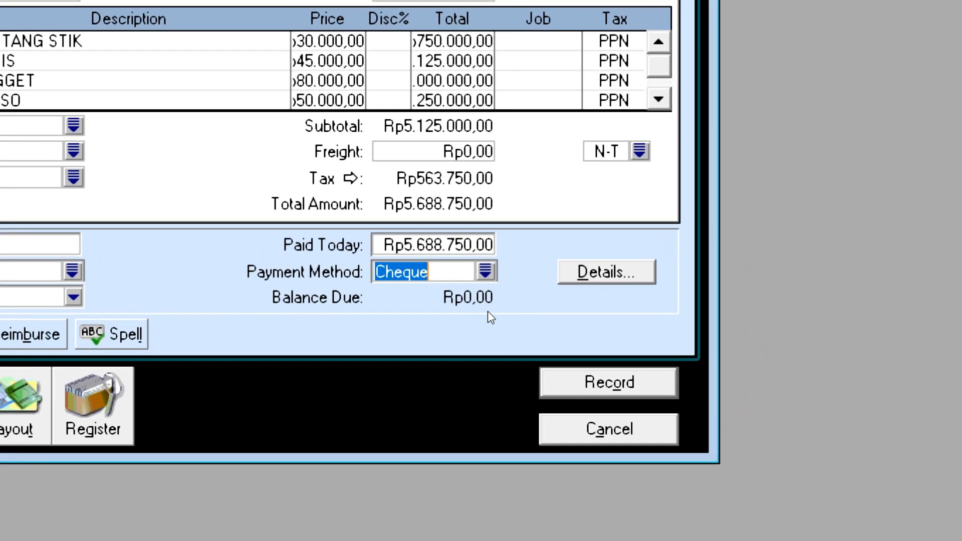
Step: Change the invoice's payment method to Cash
{"action": "left_click", "coordinate": [520, 233]}
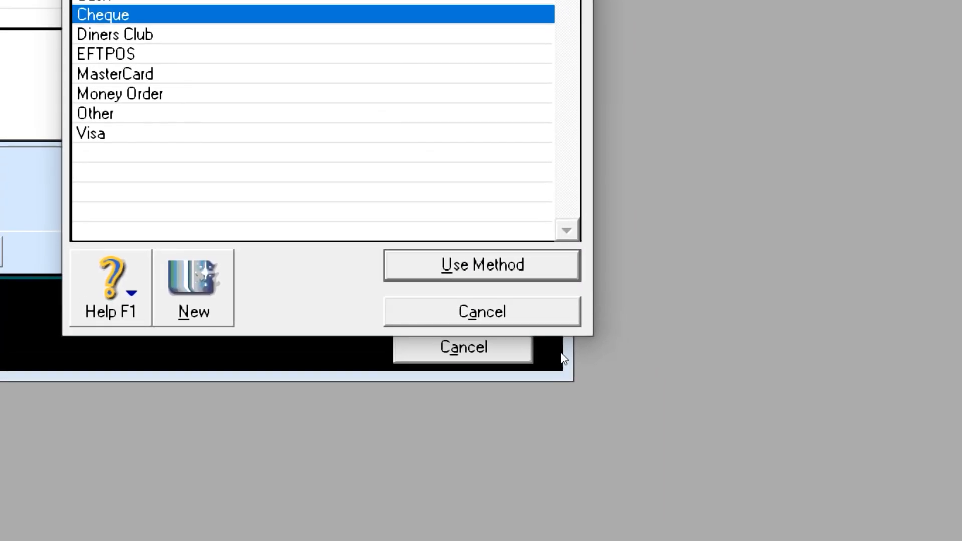
{"action": "left_click", "coordinate": [581, 353]}
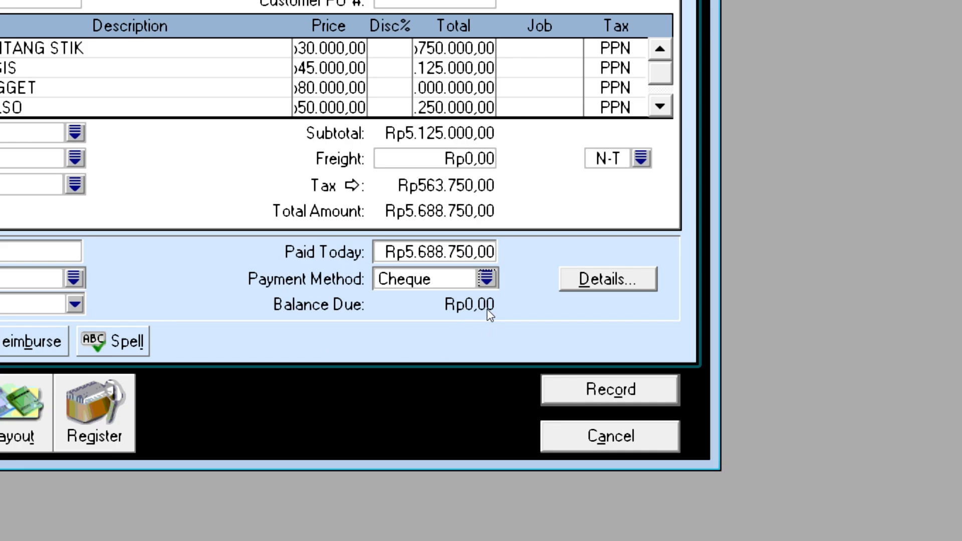
{"action": "left_click", "coordinate": [752, 218]}
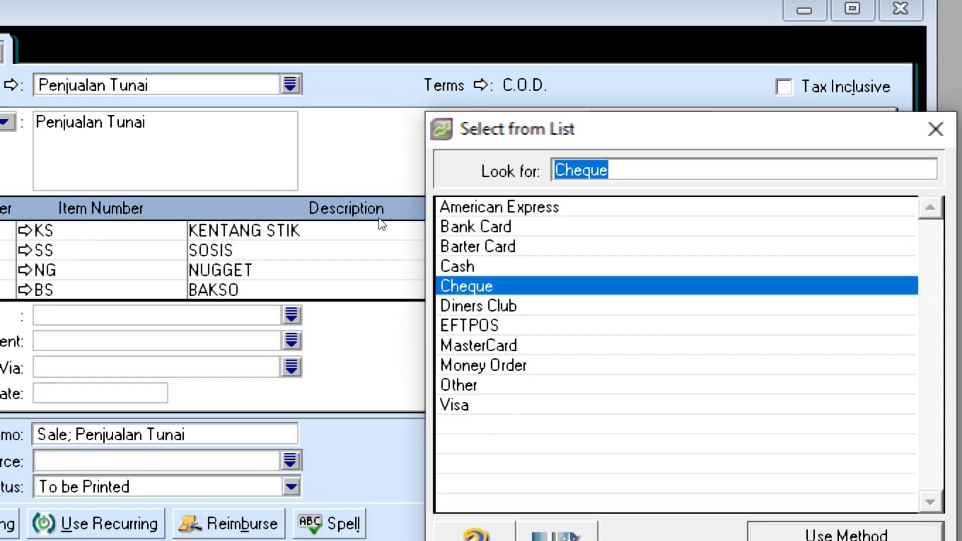
{"action": "type", "text": "Cash"}
{"action": "key", "text": "Return"}
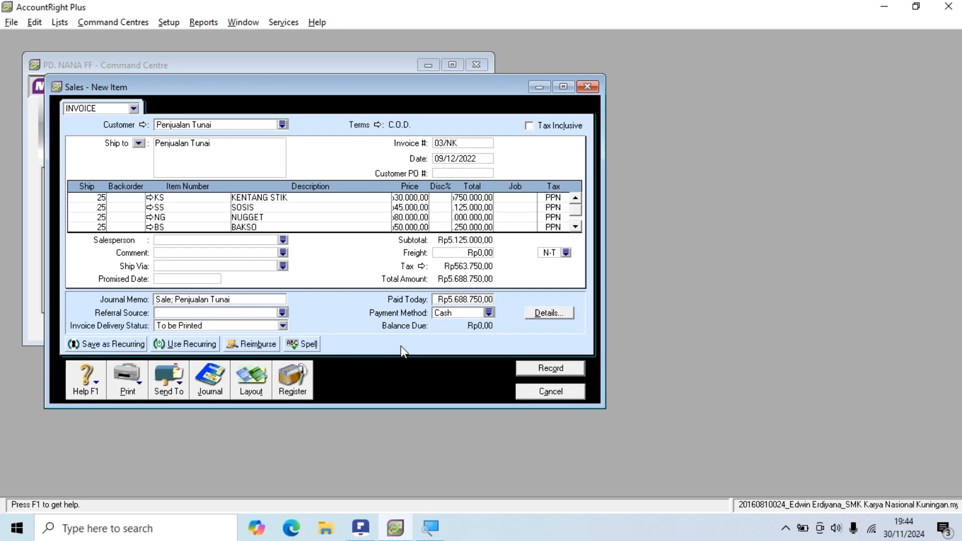
Step: Record the cash sale with the Item layout and close the sales entry window
{"action": "left_click", "coordinate": [252, 379]}
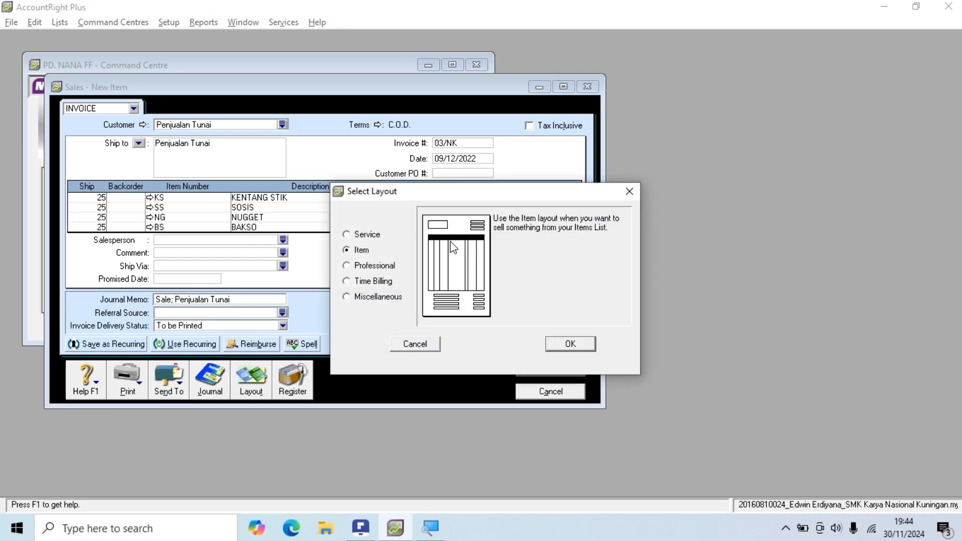
{"action": "left_click", "coordinate": [566, 345]}
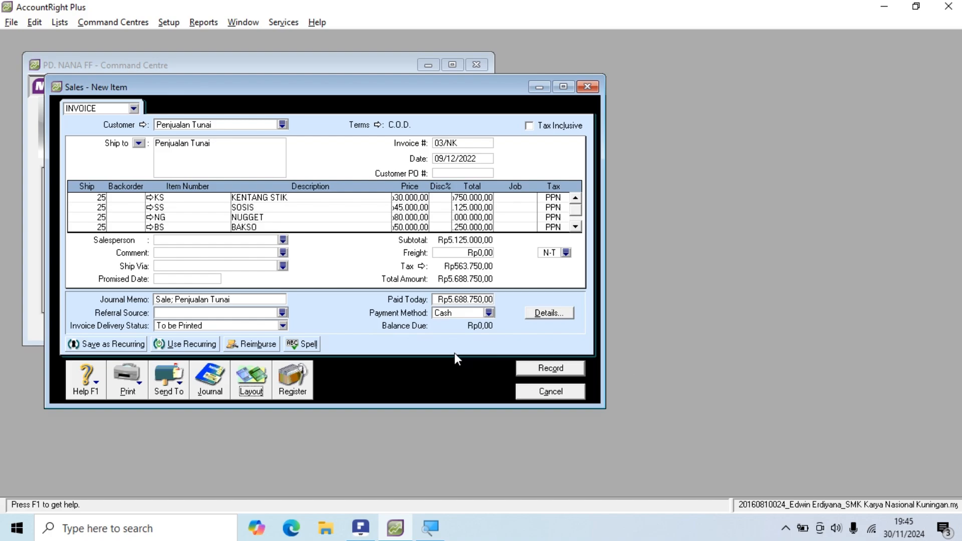
{"action": "left_click", "coordinate": [544, 368]}
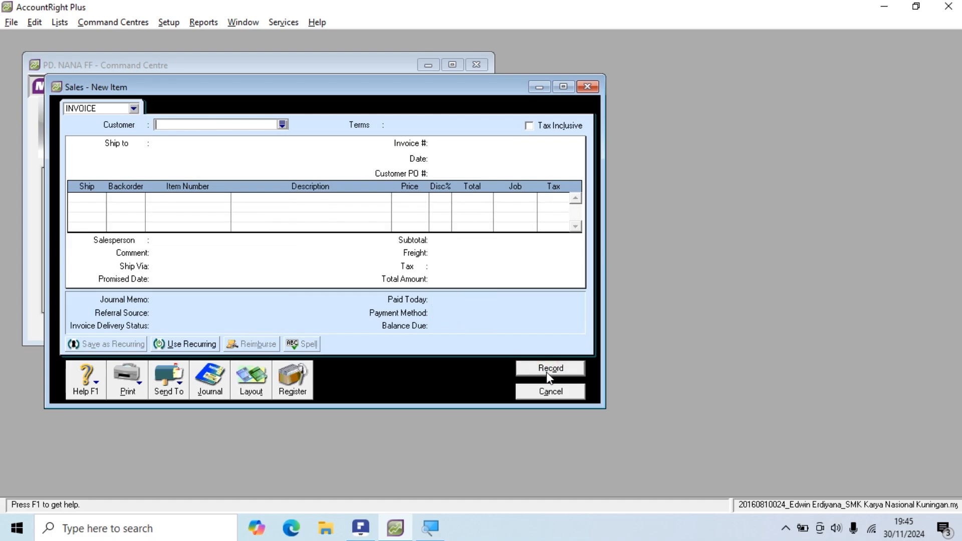
{"action": "left_click", "coordinate": [549, 392]}
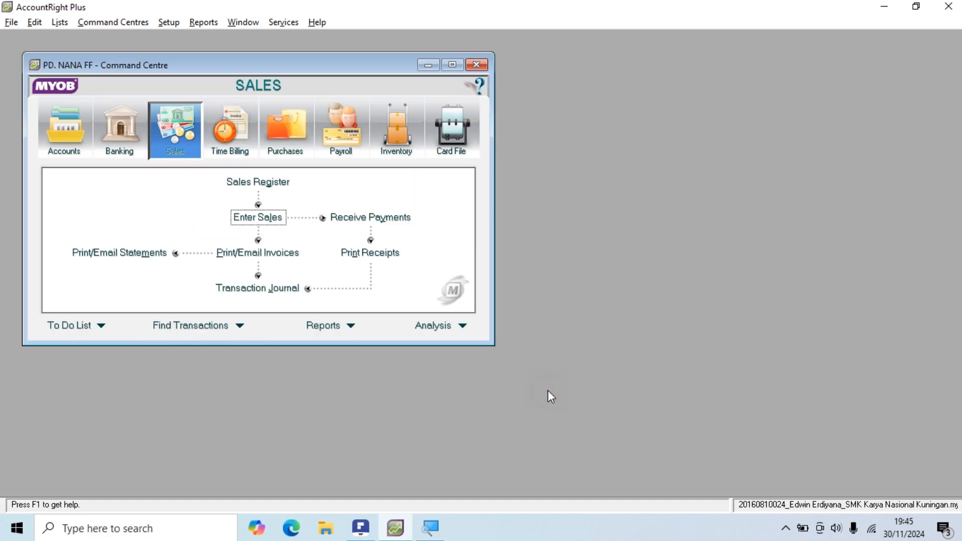
Step: Switch to the exam PDF and read the cash receipt in Dokumen 19, following the 9 December cash note
{"action": "key", "text": "alt+Tab"}
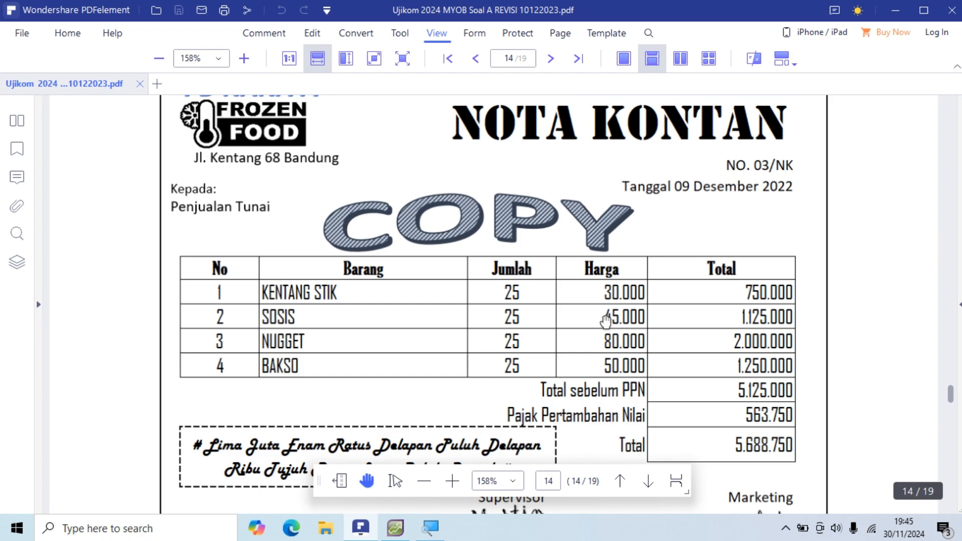
{"action": "scroll", "coordinate": [605, 321], "scroll_direction": "up", "scroll_amount": 1}
{"action": "scroll", "coordinate": [605, 322], "scroll_direction": "down", "scroll_amount": 4}
{"action": "scroll", "coordinate": [605, 322], "scroll_direction": "down", "scroll_amount": 4}
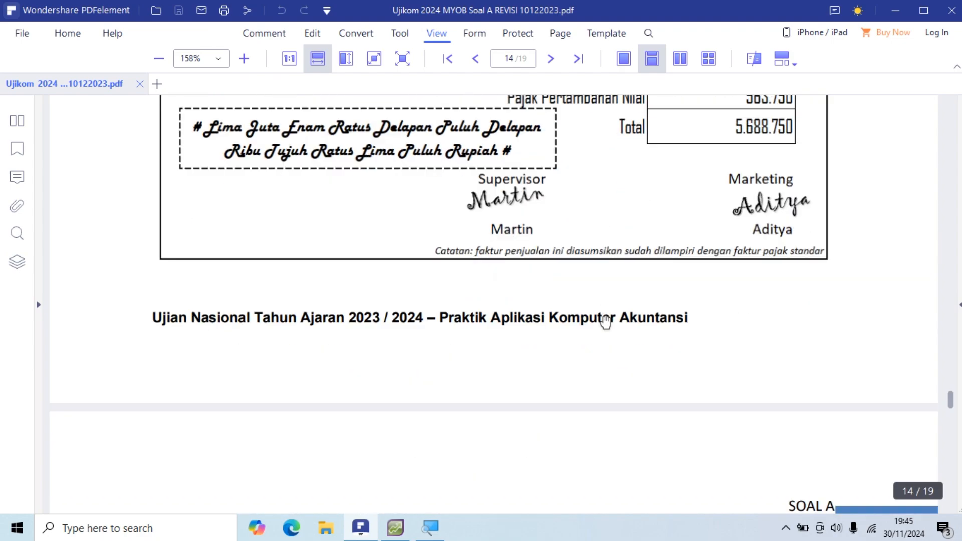
{"action": "scroll", "coordinate": [605, 322], "scroll_direction": "up", "scroll_amount": 5}
{"action": "scroll", "coordinate": [609, 321], "scroll_direction": "up", "scroll_amount": 4}
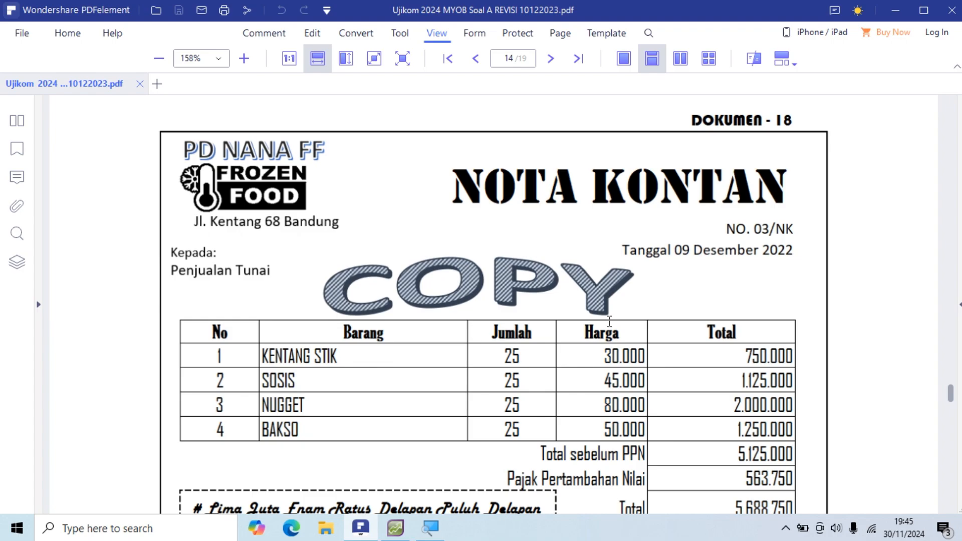
{"action": "scroll", "coordinate": [607, 326], "scroll_direction": "down", "scroll_amount": 10}
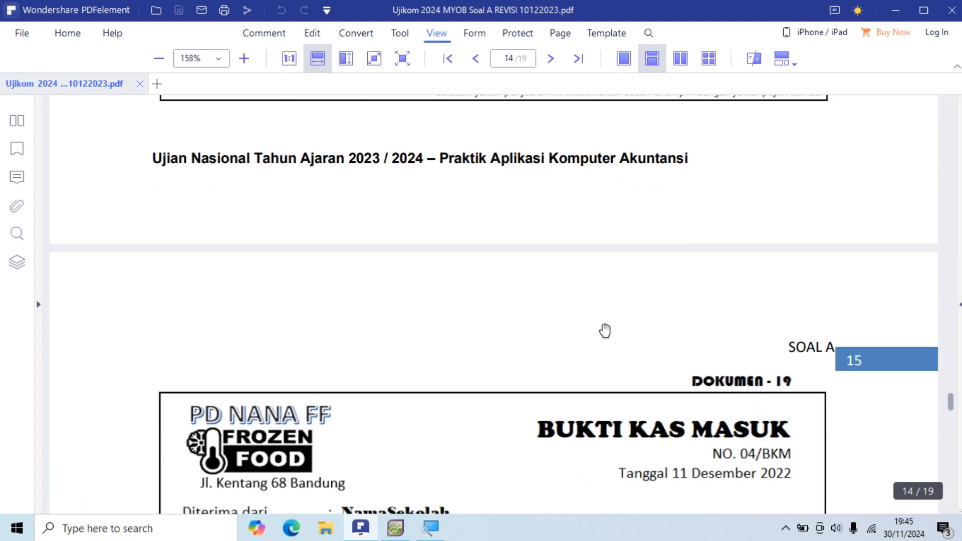
{"action": "scroll", "coordinate": [605, 331], "scroll_direction": "down", "scroll_amount": 1}
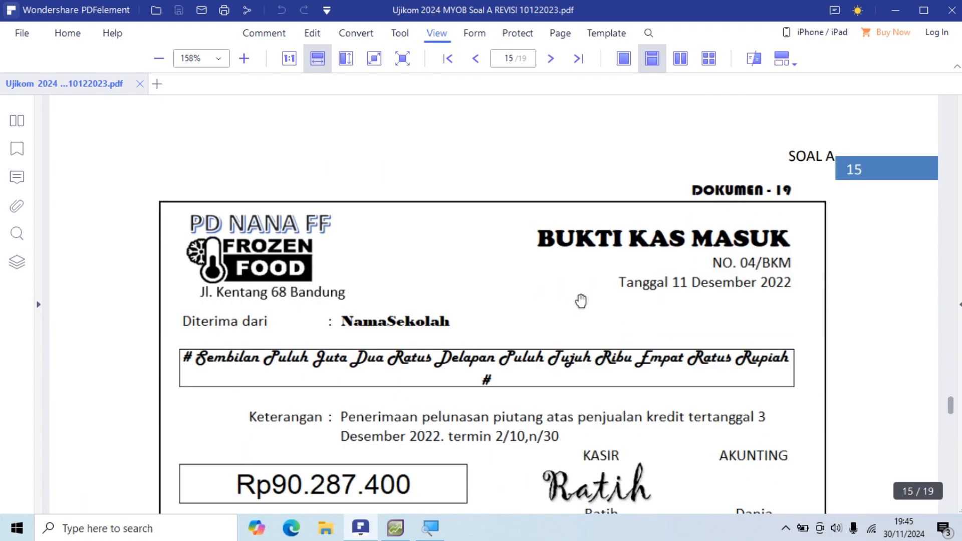
{"action": "scroll", "coordinate": [587, 293], "scroll_direction": "down", "scroll_amount": 1}
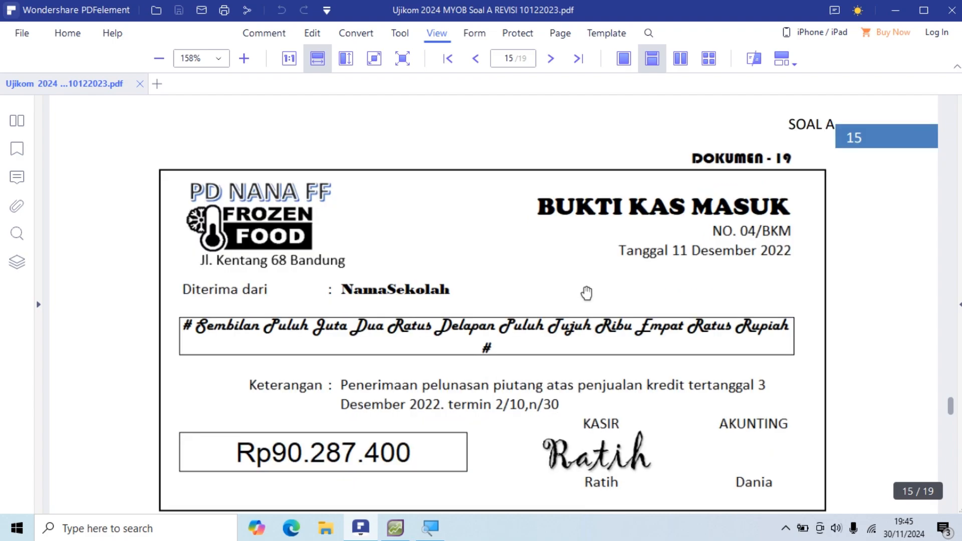
{"action": "scroll", "coordinate": [587, 293], "scroll_direction": "down", "scroll_amount": 1}
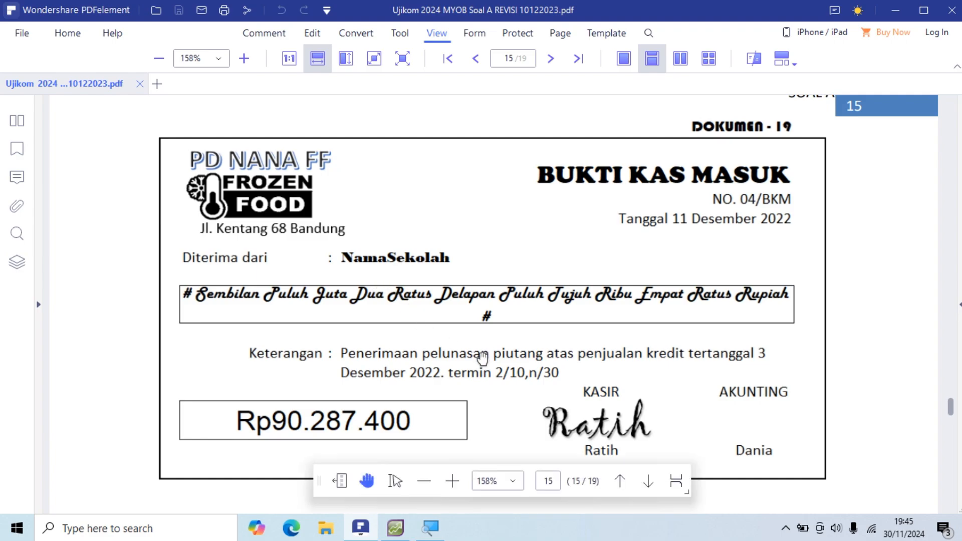
Step: Switch to AccountRight Plus and start a customer payment receipt deposited to ledger account 1-1101
{"action": "key", "text": "alt+Tab"}
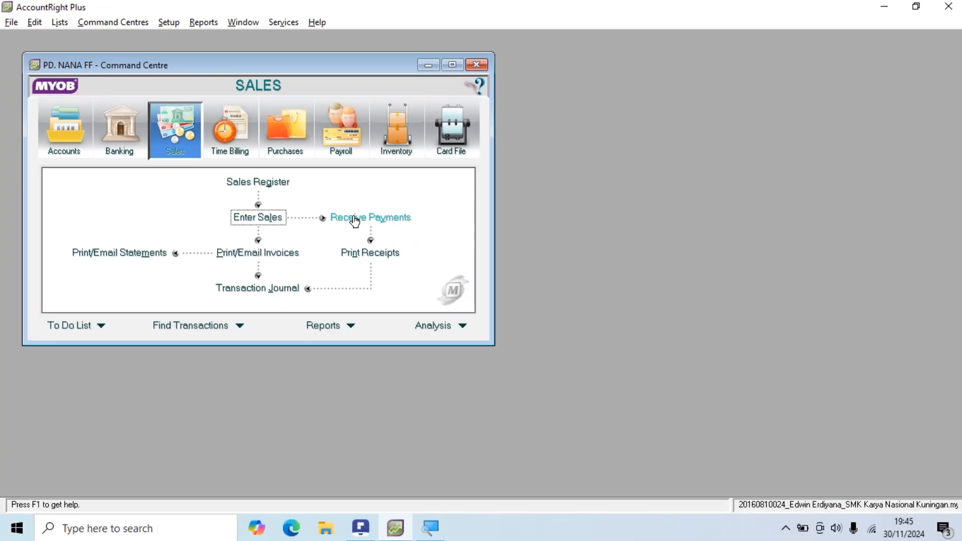
{"action": "left_click", "coordinate": [356, 219]}
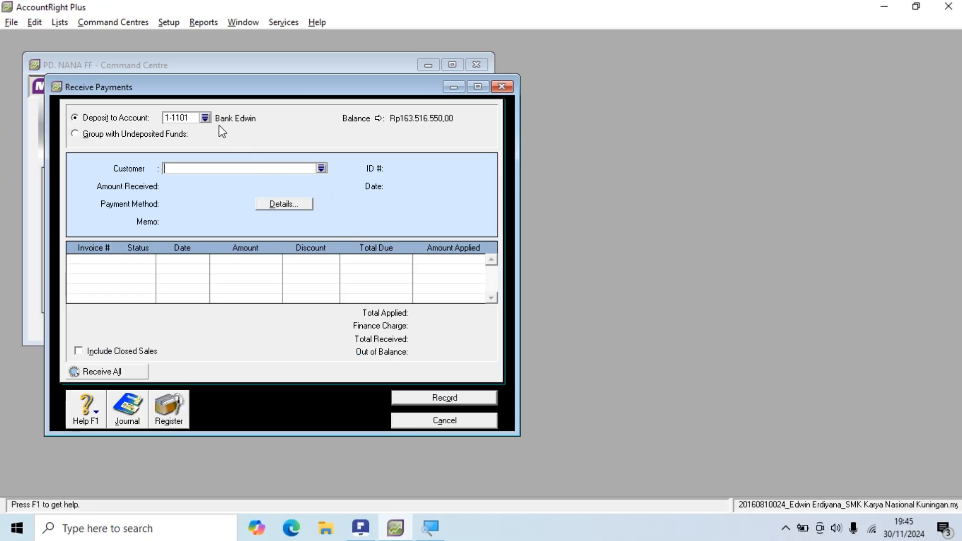
{"action": "key", "text": "alt+Tab"}
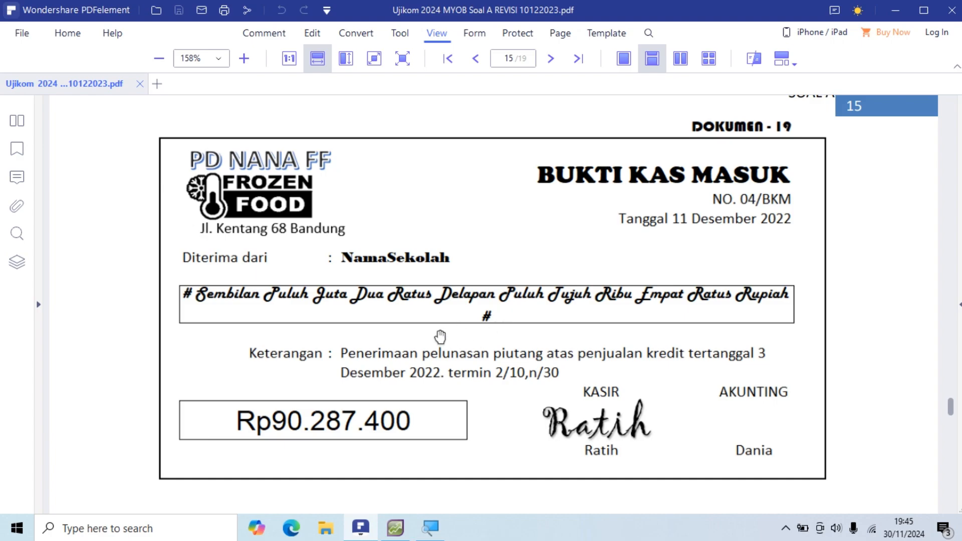
{"action": "key", "text": "alt+Tab"}
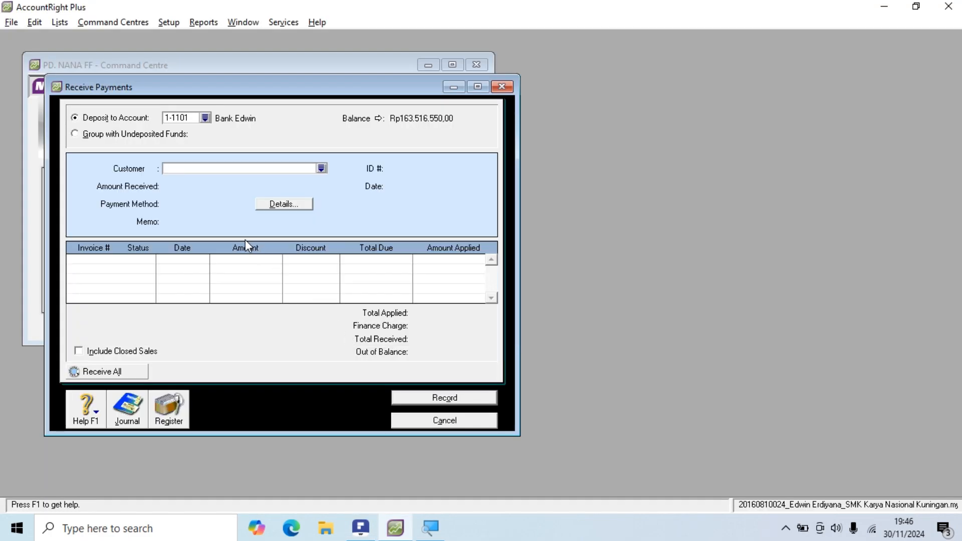
{"action": "key", "text": "alt+Tab"}
{"action": "key", "text": "alt+Tab"}
{"action": "left_click", "coordinate": [207, 118]}
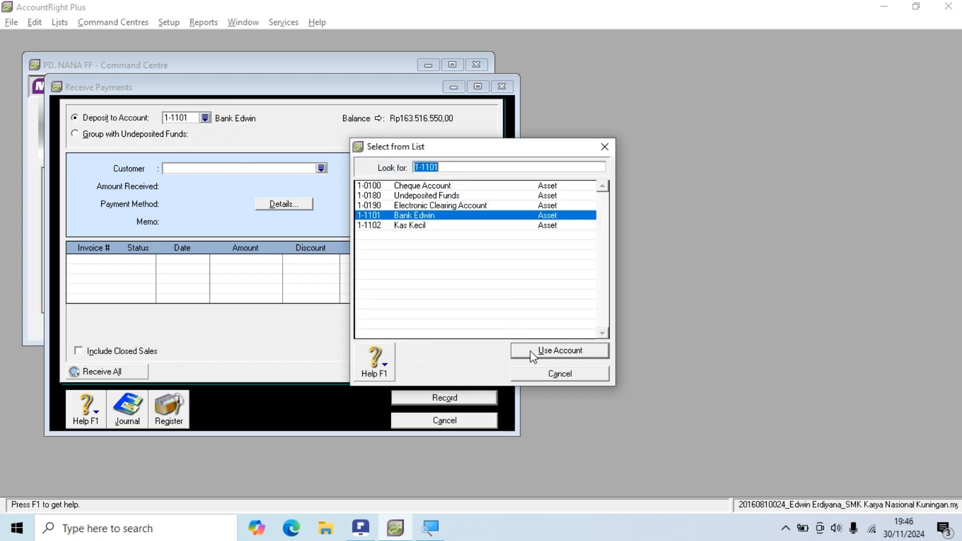
{"action": "left_click", "coordinate": [532, 355]}
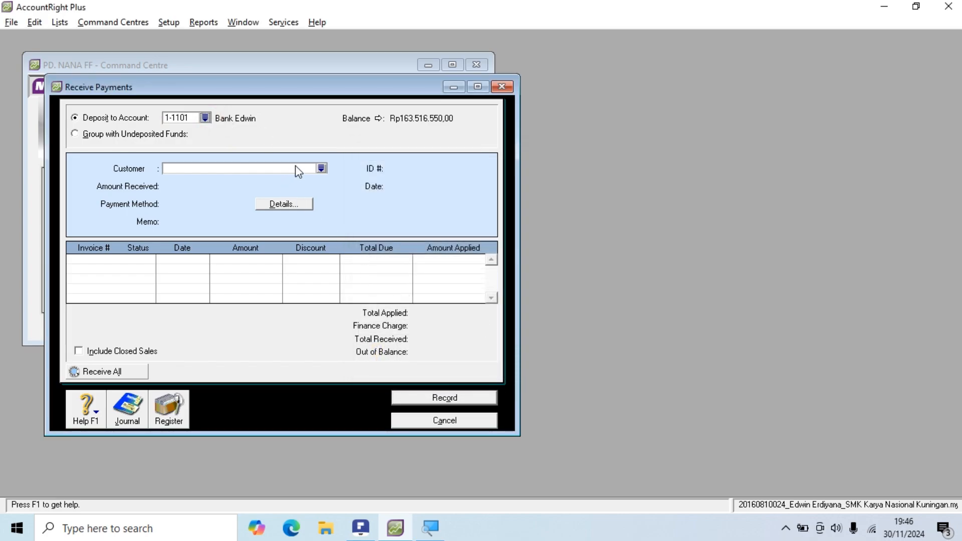
Step: Choose SMKKaryaNasionalKuningan as the paying customer
{"action": "left_click", "coordinate": [321, 169]}
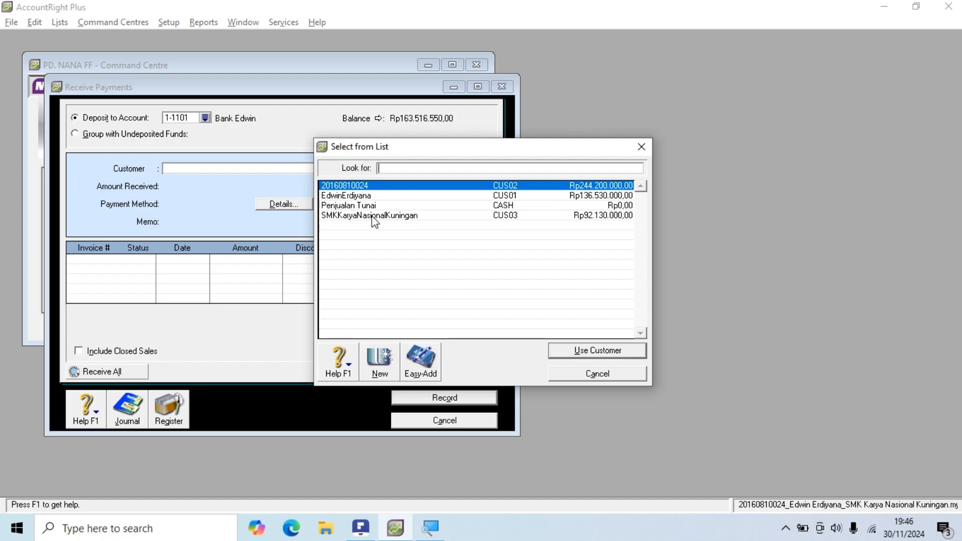
{"action": "left_click", "coordinate": [372, 216]}
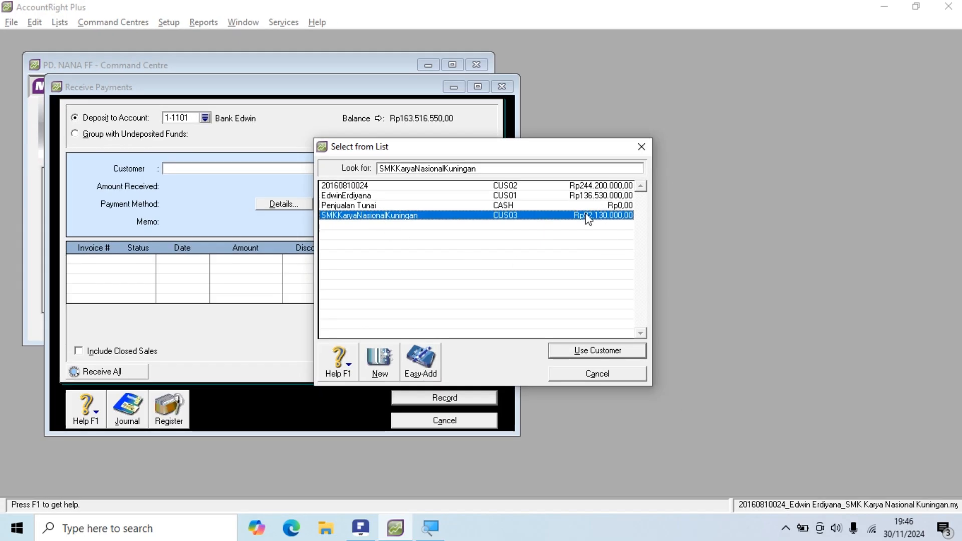
{"action": "left_click", "coordinate": [576, 351]}
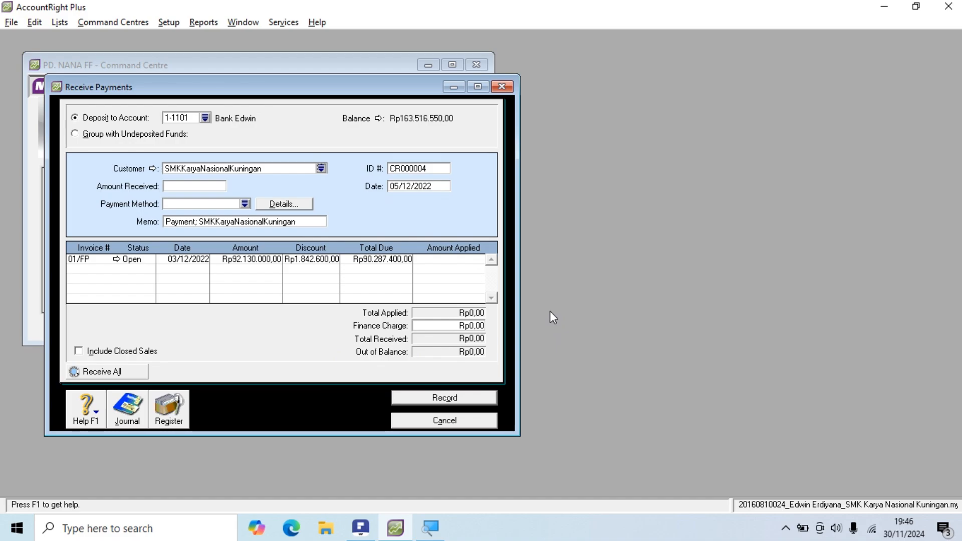
Step: Enter the amount received as 90287400, taken from the cash receipt in the exam PDF
{"action": "key", "text": "alt+Tab"}
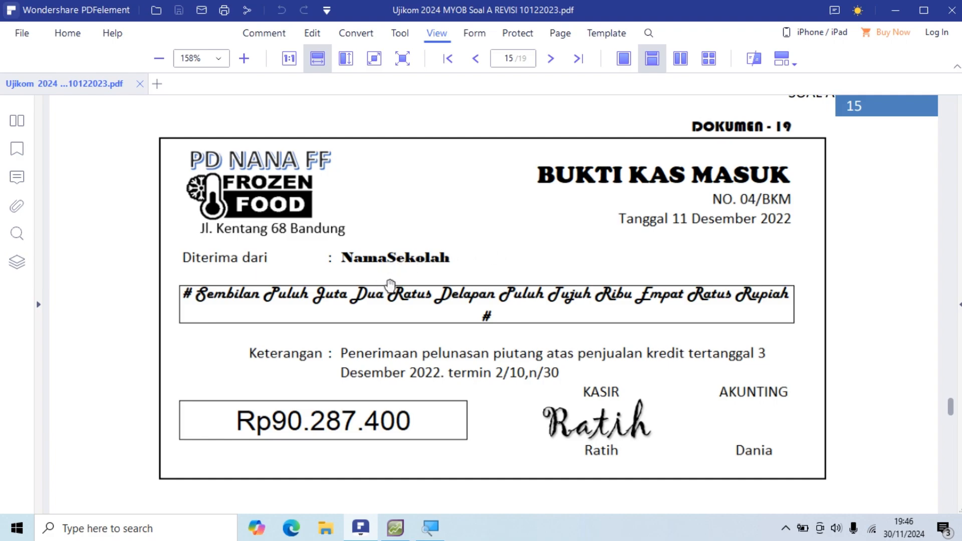
{"action": "mouse_move", "coordinate": [311, 437]}
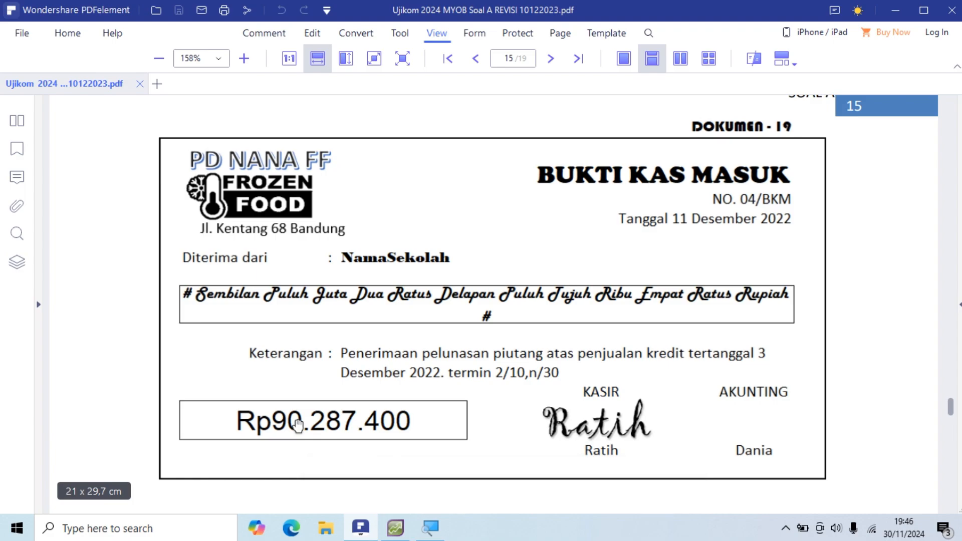
{"action": "key", "text": "alt+Tab"}
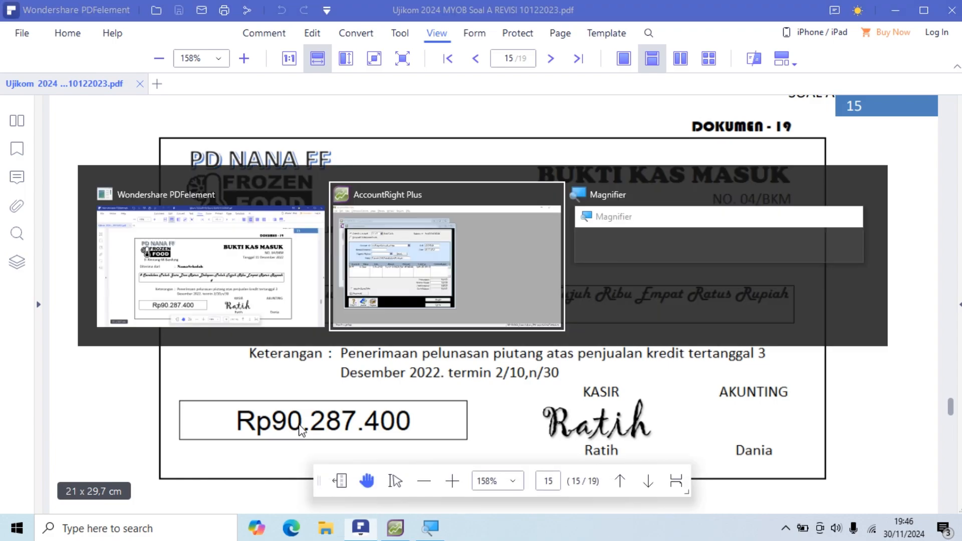
{"action": "left_click", "coordinate": [171, 186]}
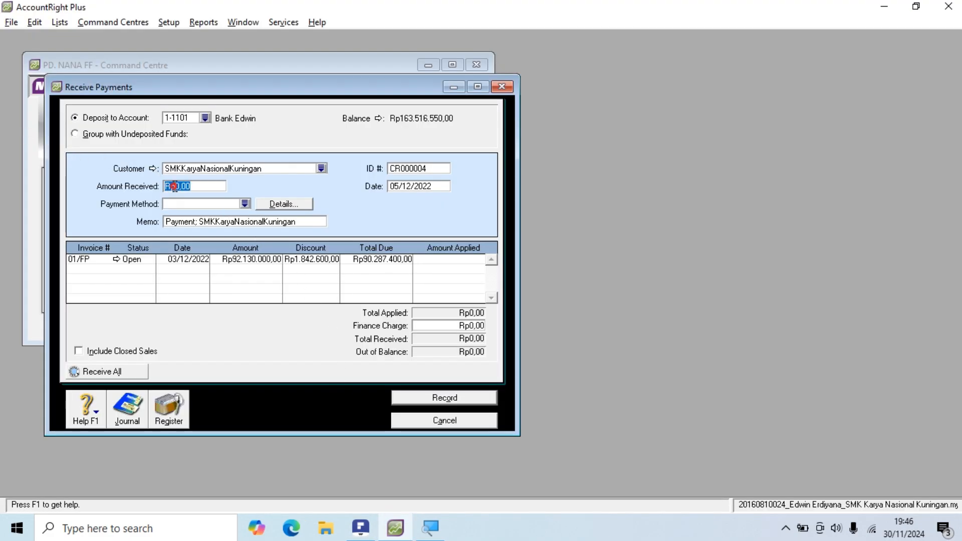
{"action": "key", "text": "alt+Tab"}
{"action": "key", "text": "alt+Tab"}
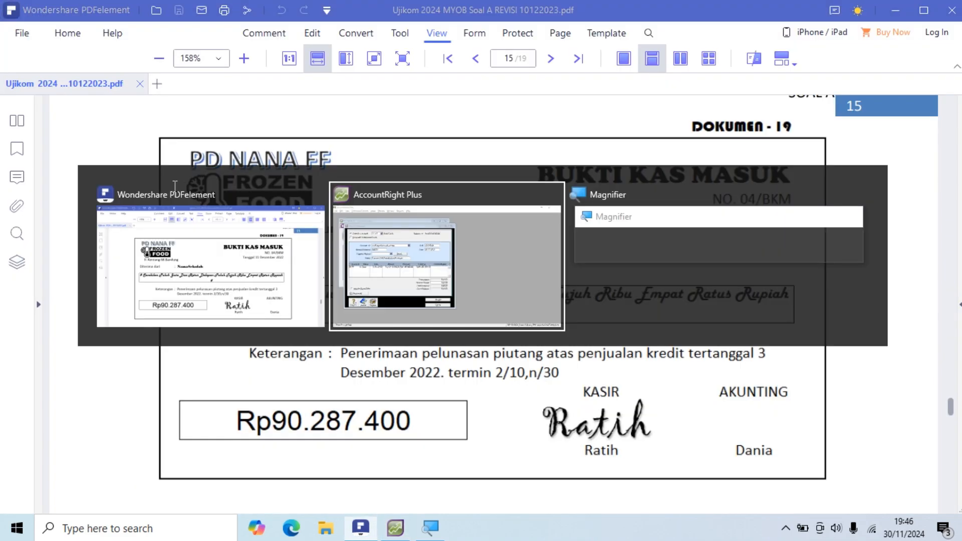
{"action": "type", "text": "90"}
{"action": "key", "text": "alt+Tab"}
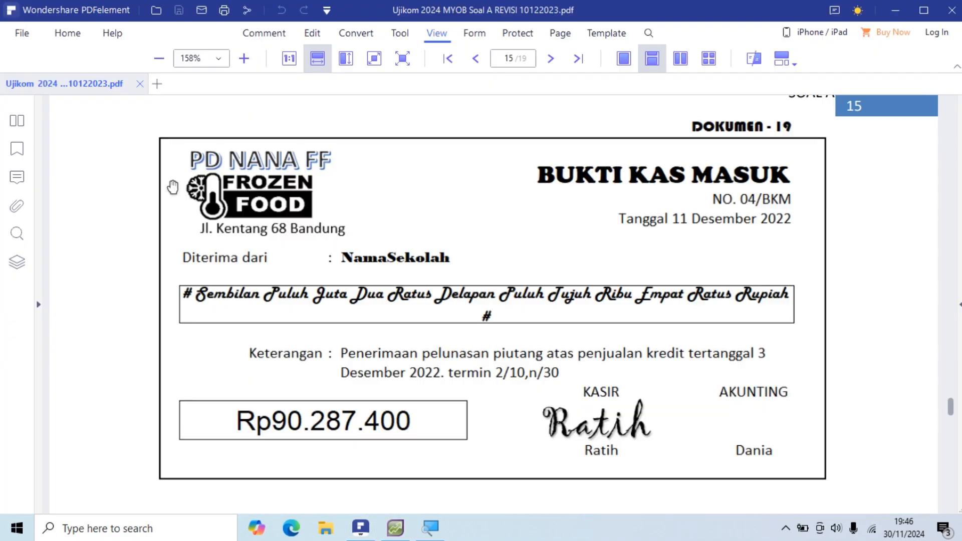
{"action": "key", "text": "alt+Tab"}
{"action": "type", "text": "287"}
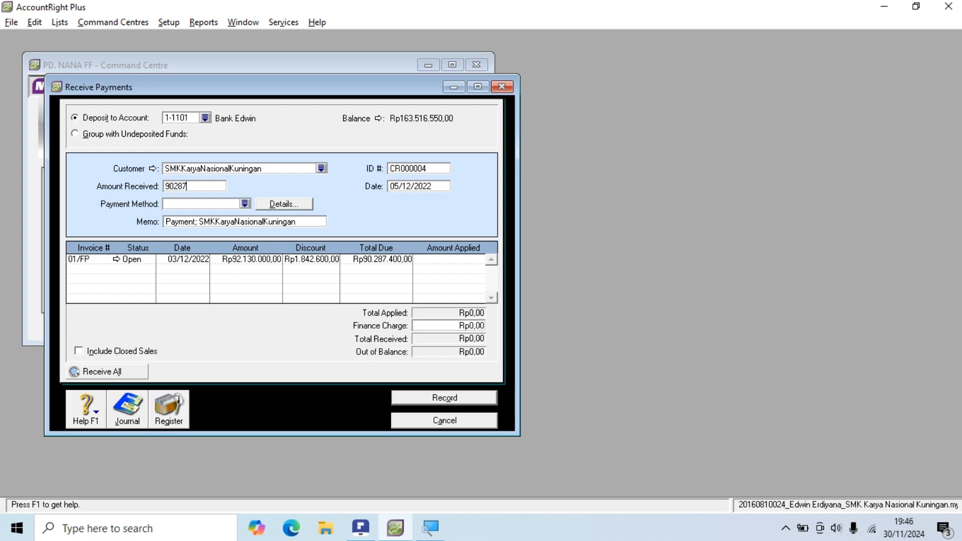
{"action": "key", "text": "alt+Tab"}
{"action": "key", "text": "alt+Tab"}
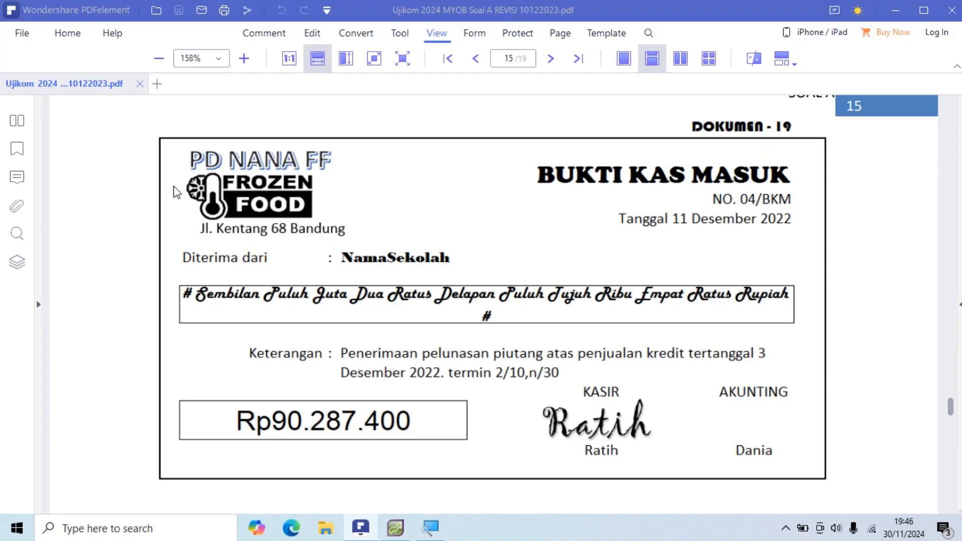
{"action": "type", "text": "400"}
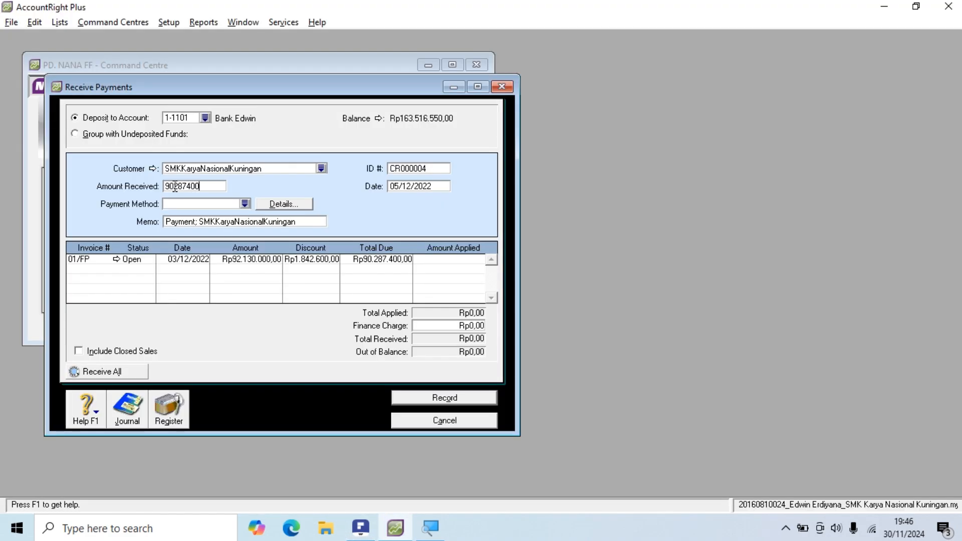
{"action": "key", "text": "Tab"}
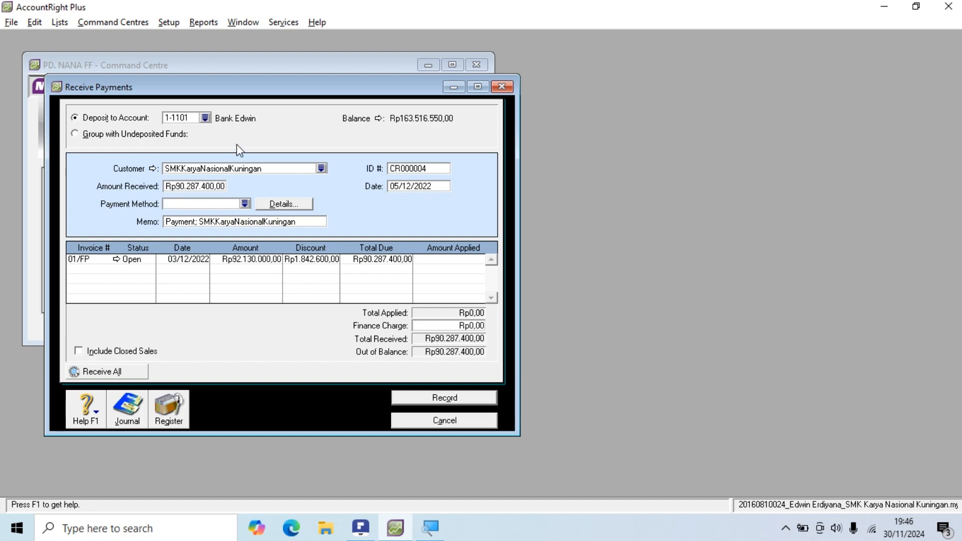
Step: Set the customer payment's method to Cheque
{"action": "left_click", "coordinate": [245, 204]}
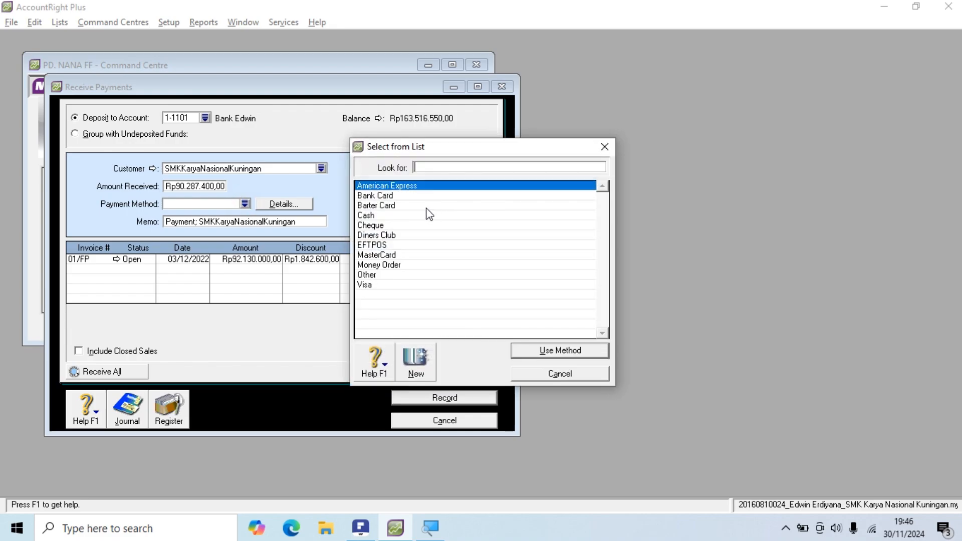
{"action": "left_click", "coordinate": [376, 226]}
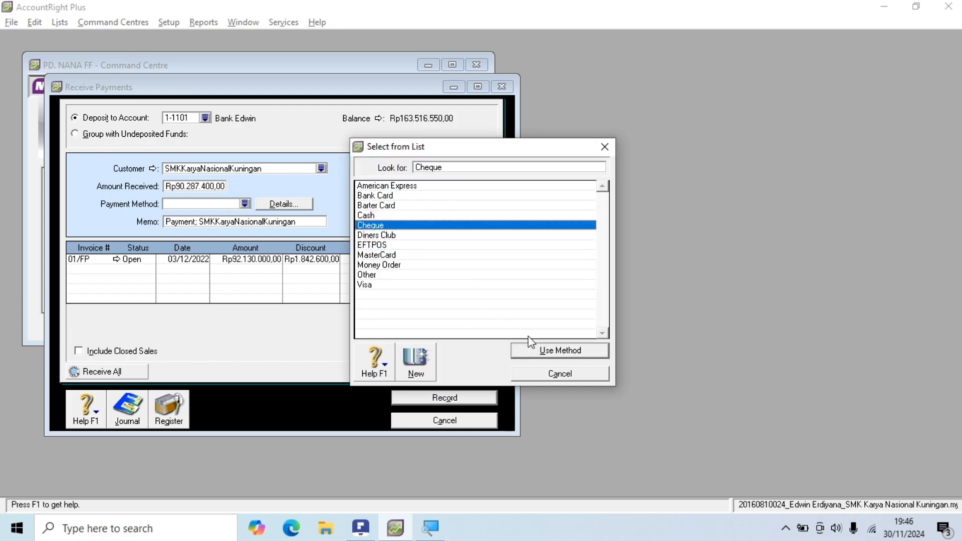
{"action": "left_click", "coordinate": [532, 350]}
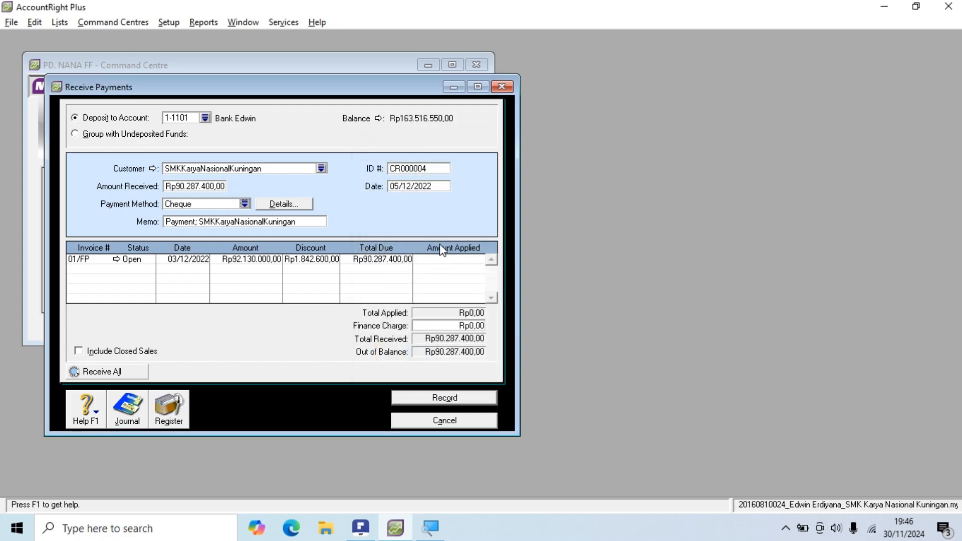
Step: Set the payment's ID number to 04/BKM, as given on the cash receipt in the PDF
{"action": "key", "text": "alt+Tab"}
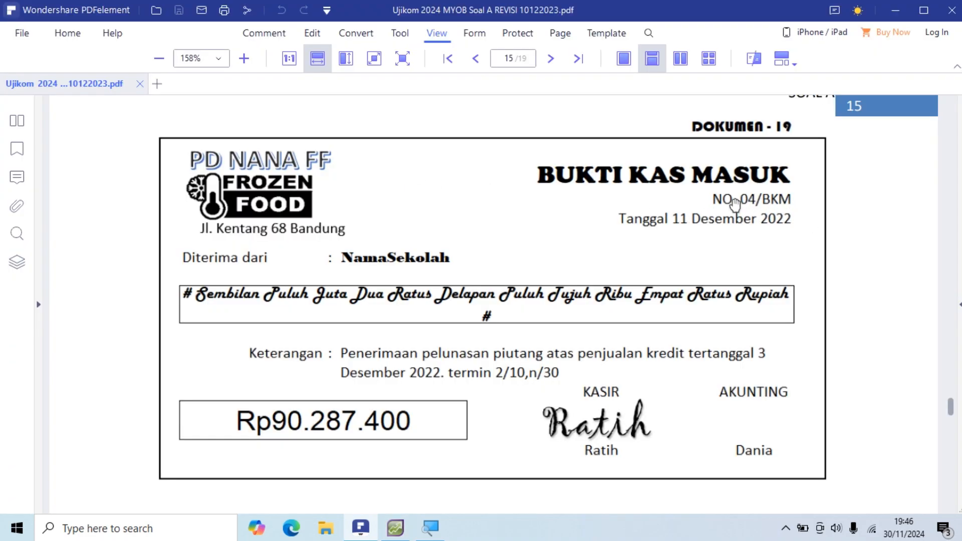
{"action": "key", "text": "alt+Tab"}
{"action": "key", "text": "alt+Tab"}
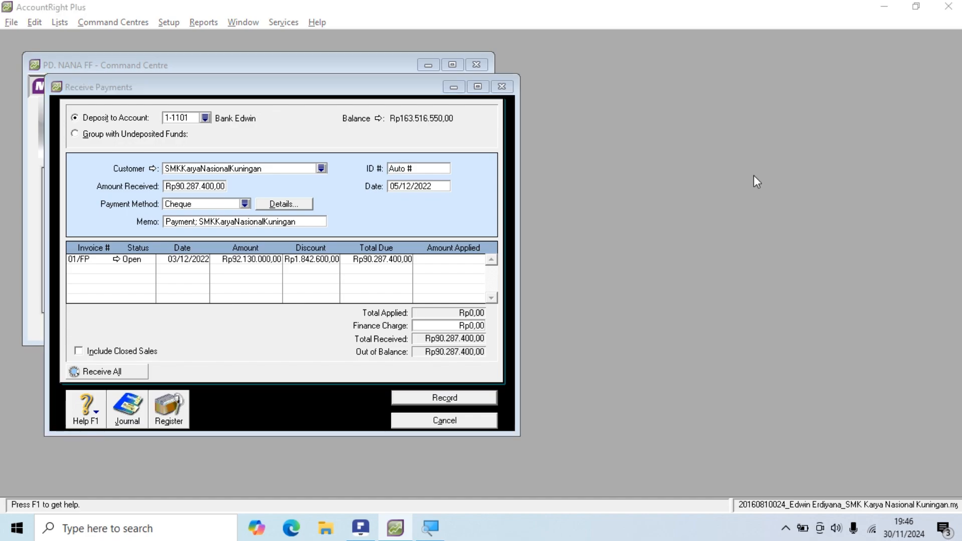
{"action": "key", "text": "alt+Tab"}
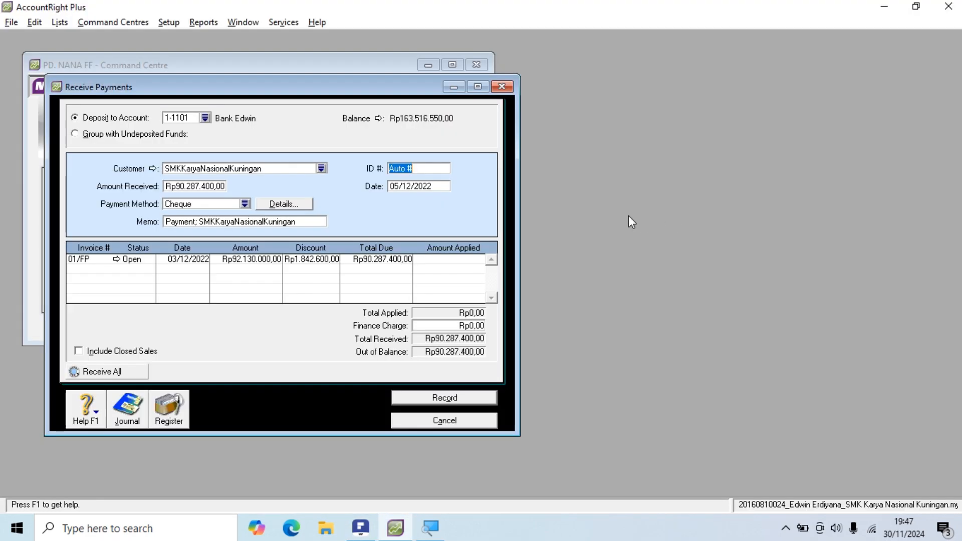
{"action": "type", "text": "4/BKM"}
{"action": "key", "text": "Tab"}
Step: Check the receipt's date in the PDF and set the payment date to 11/12/2022
{"action": "key", "text": "alt+Tab"}
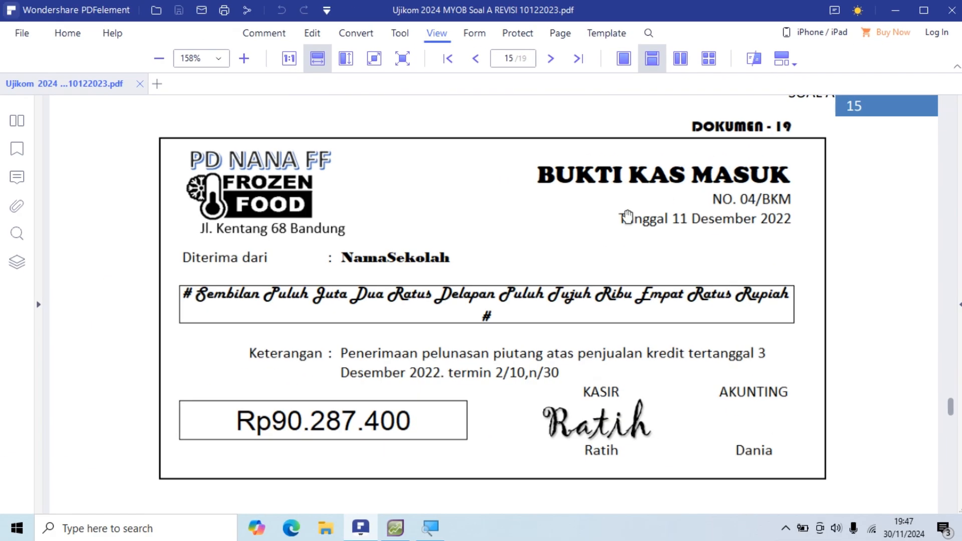
{"action": "key", "text": "alt+Tab"}
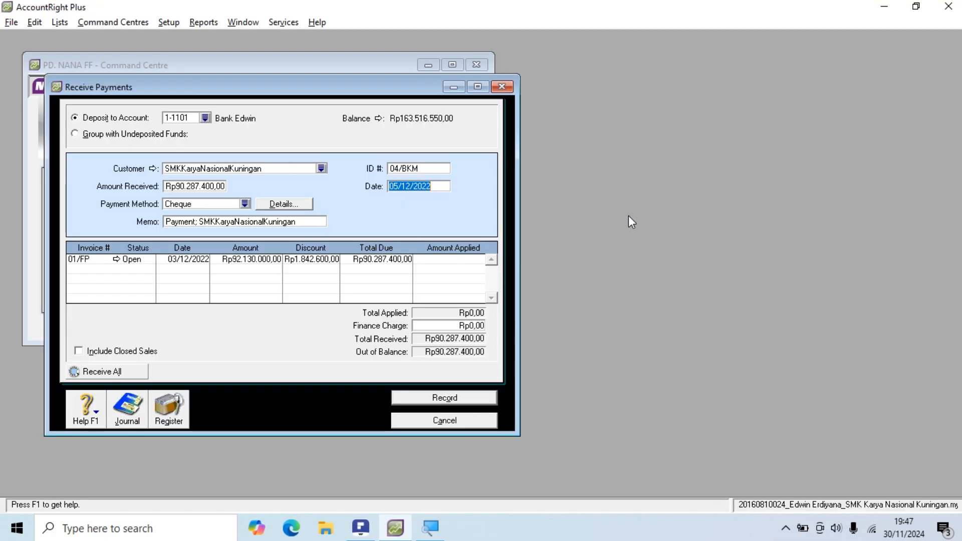
{"action": "left_click", "coordinate": [398, 188]}
{"action": "key", "text": "BackSpace"}
{"action": "key", "text": "BackSpace"}
{"action": "type", "text": "11"}
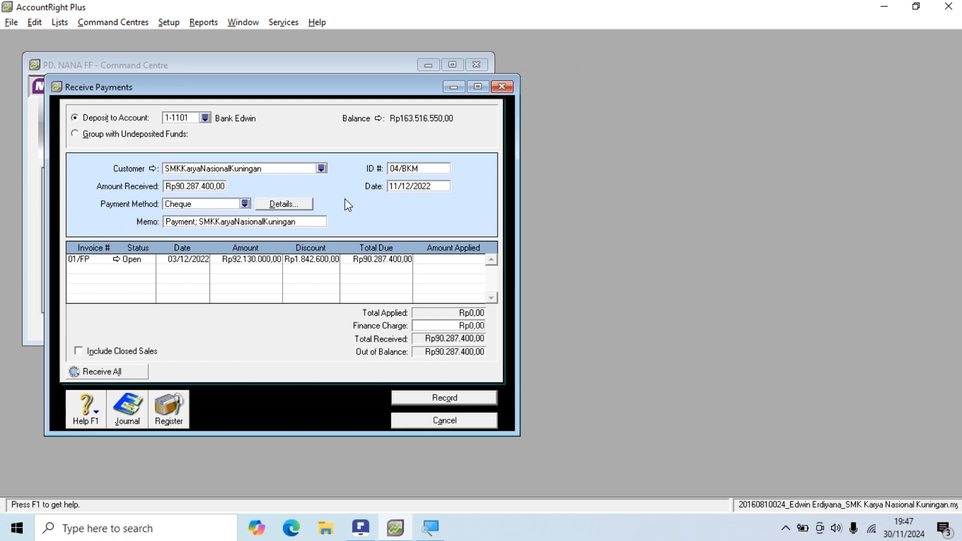
Step: Append the credit sale's date "- 03/12/2022" to the customer payment's memo, as described on the cash receipt in the exam PDF
{"action": "triple_click", "coordinate": [292, 223]}
{"action": "key", "text": "alt+Tab"}
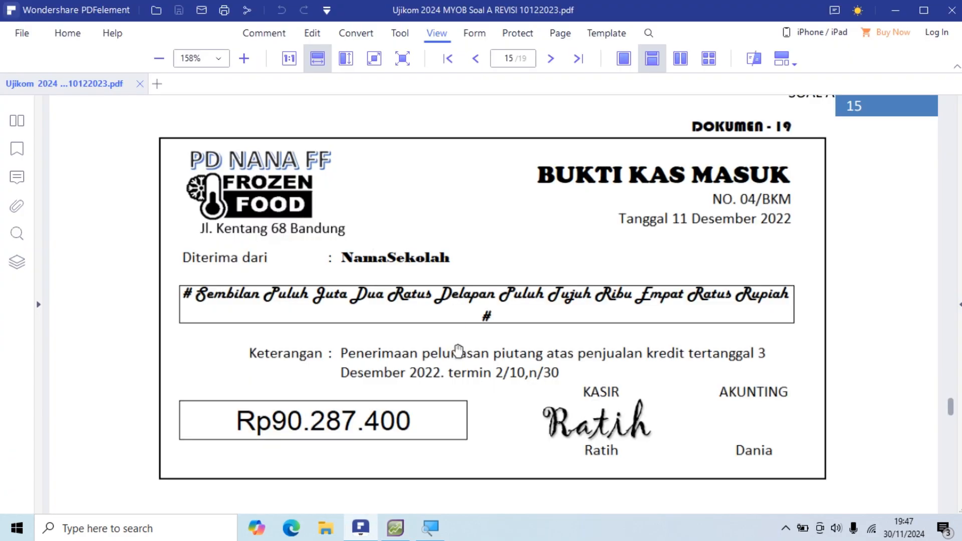
{"action": "scroll", "coordinate": [458, 351], "scroll_direction": "down", "scroll_amount": 1}
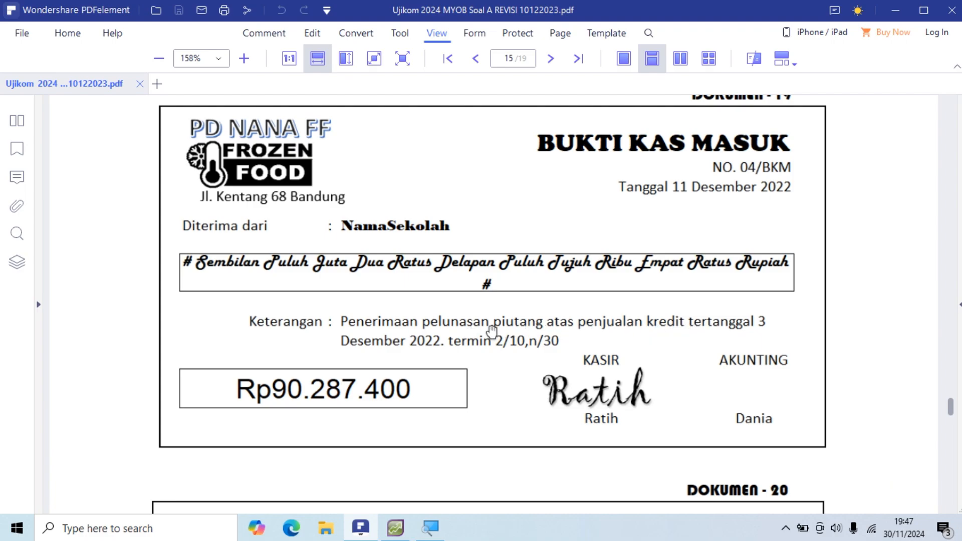
{"action": "key", "text": "alt+Tab"}
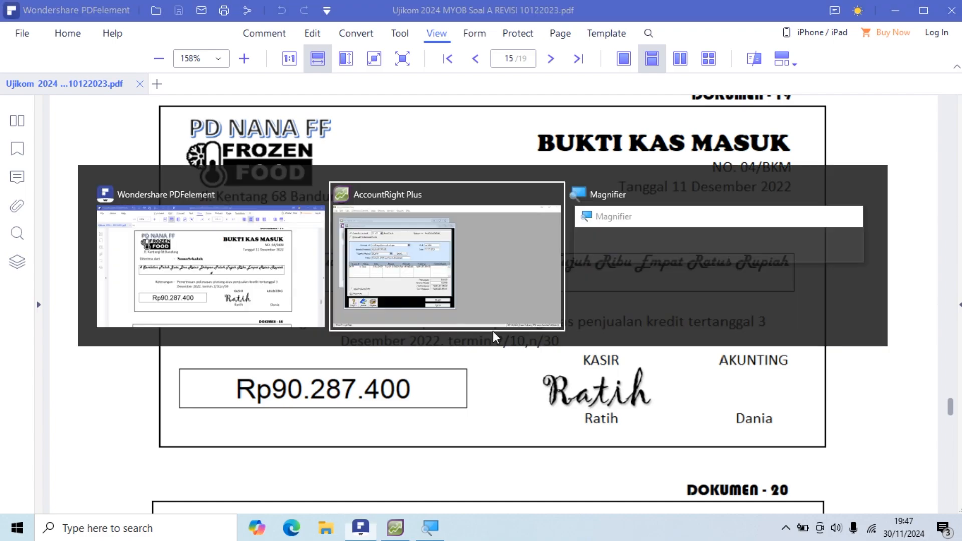
{"action": "left_click", "coordinate": [301, 221]}
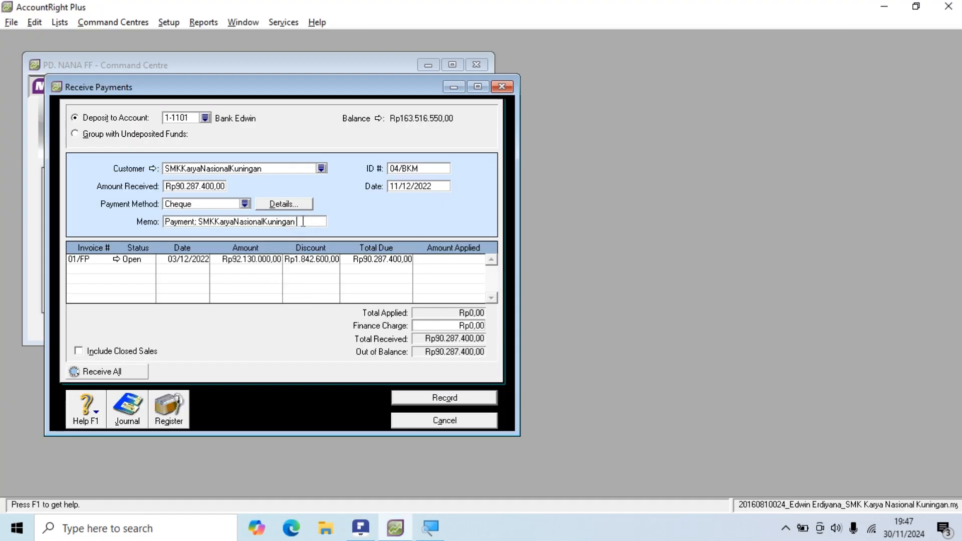
{"action": "type", "text": "- 03"}
{"action": "key", "text": "alt+Tab"}
{"action": "key", "text": "alt+Tab"}
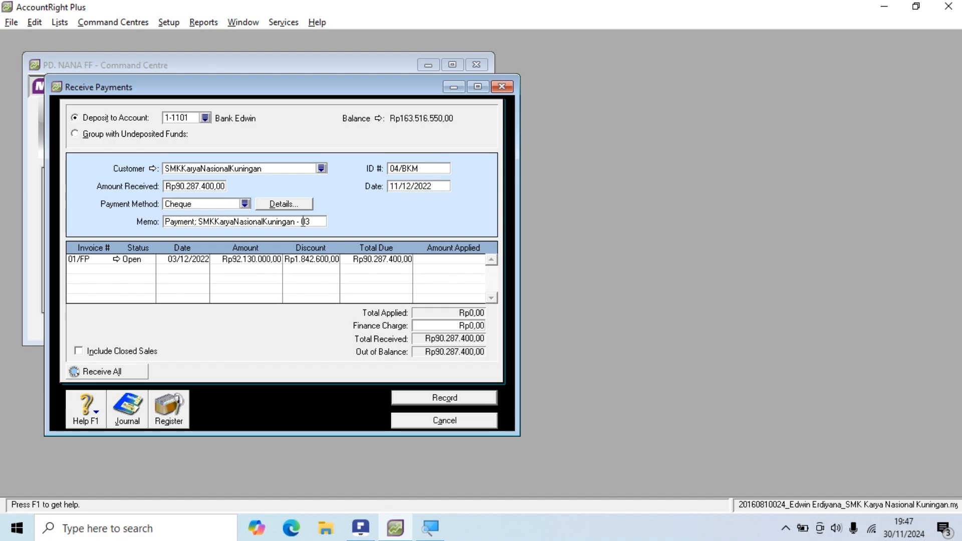
{"action": "type", "text": "/12/2022"}
{"action": "key", "text": "Tab"}
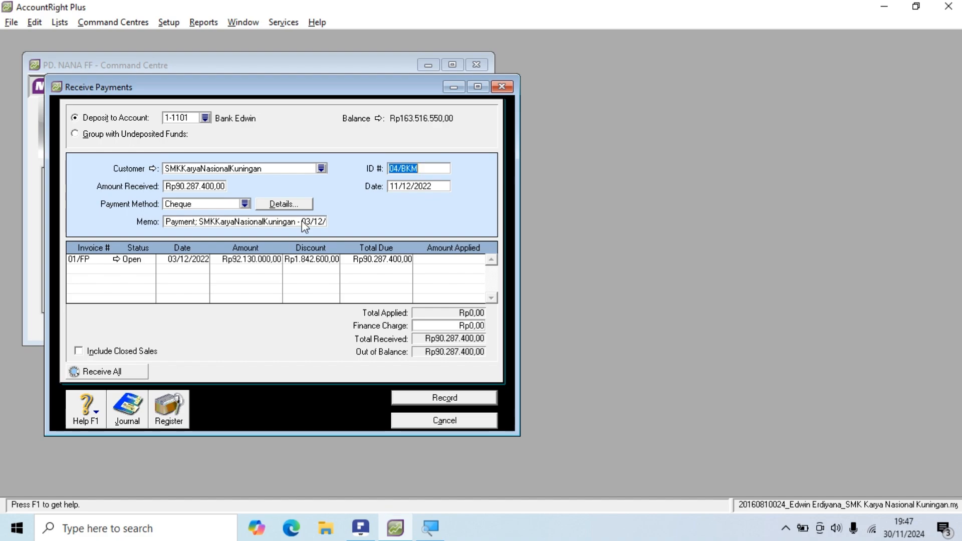
Step: Apply the Rp90.287.400,00 received to the open invoice 01/FP
{"action": "key", "text": "alt+Tab"}
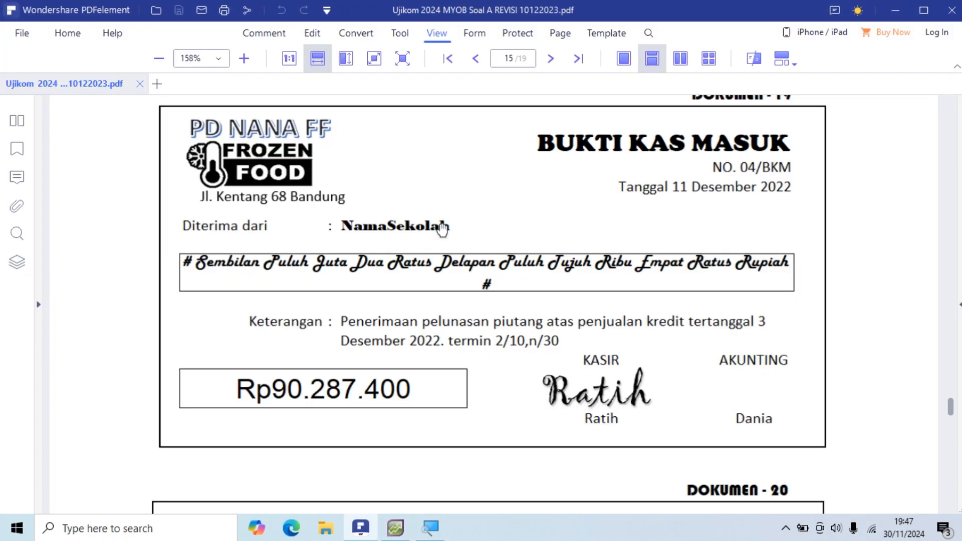
{"action": "key", "text": "alt+Tab"}
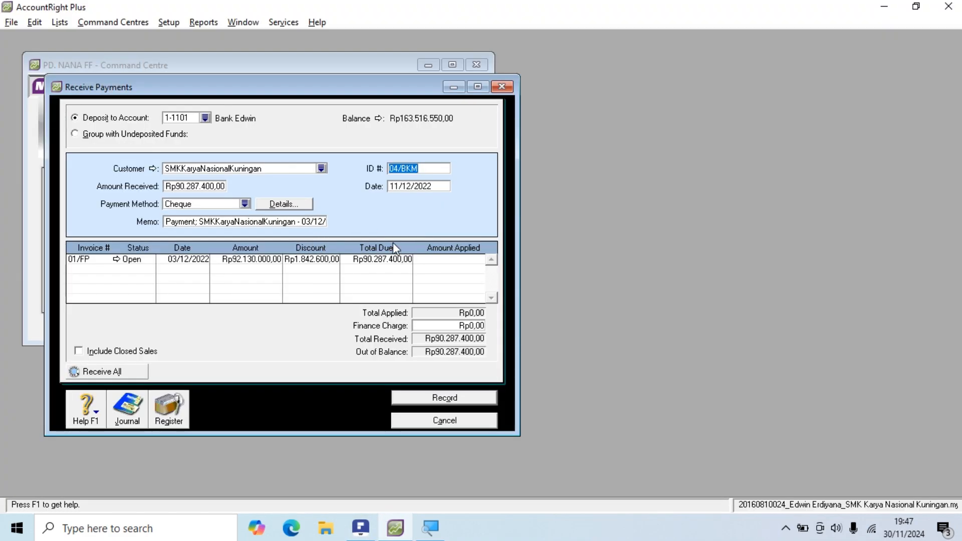
{"action": "left_click", "coordinate": [452, 259]}
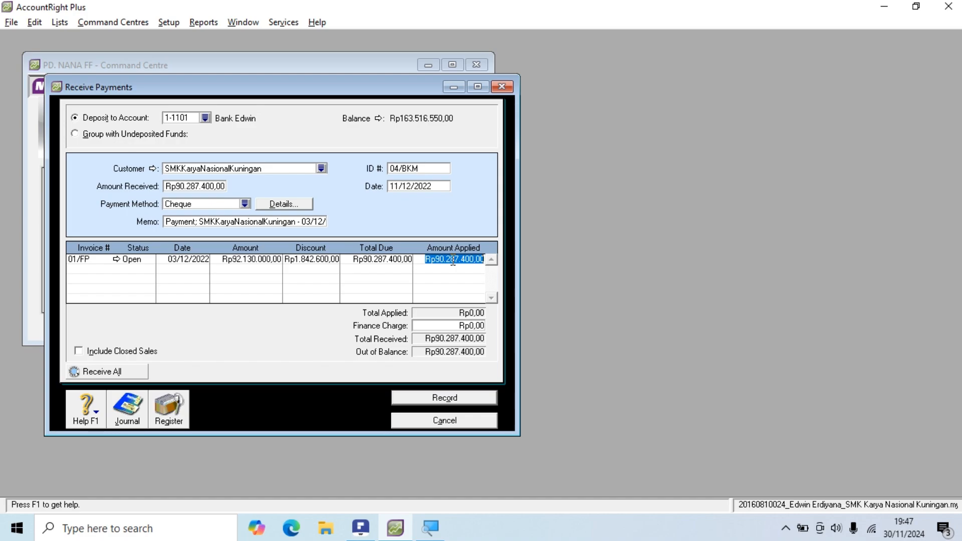
{"action": "key", "text": "Tab"}
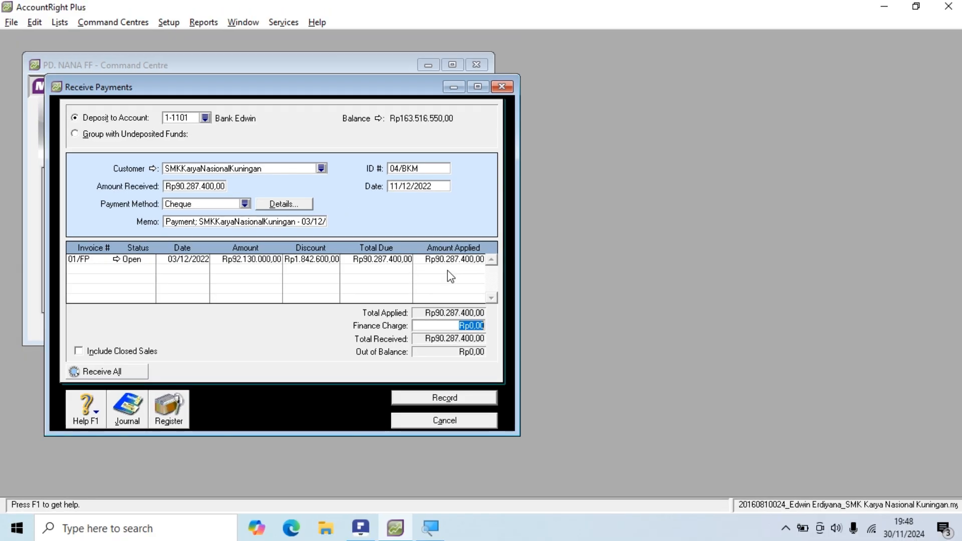
Step: Compare the amount with the cash receipt in the PDF and record the customer payment, leaving the discount's credit invoice for later printing
{"action": "key", "text": "alt+Tab"}
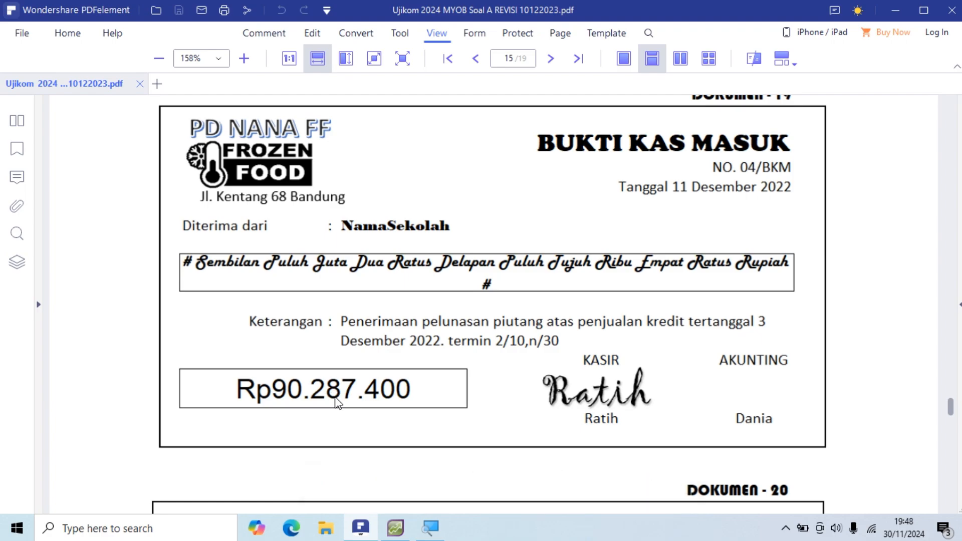
{"action": "key", "text": "alt+Tab"}
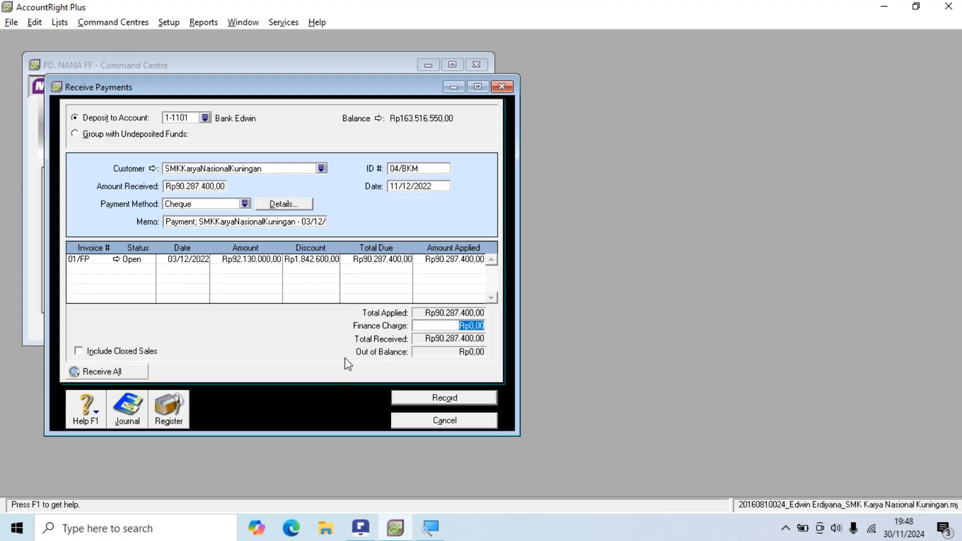
{"action": "left_click", "coordinate": [468, 398]}
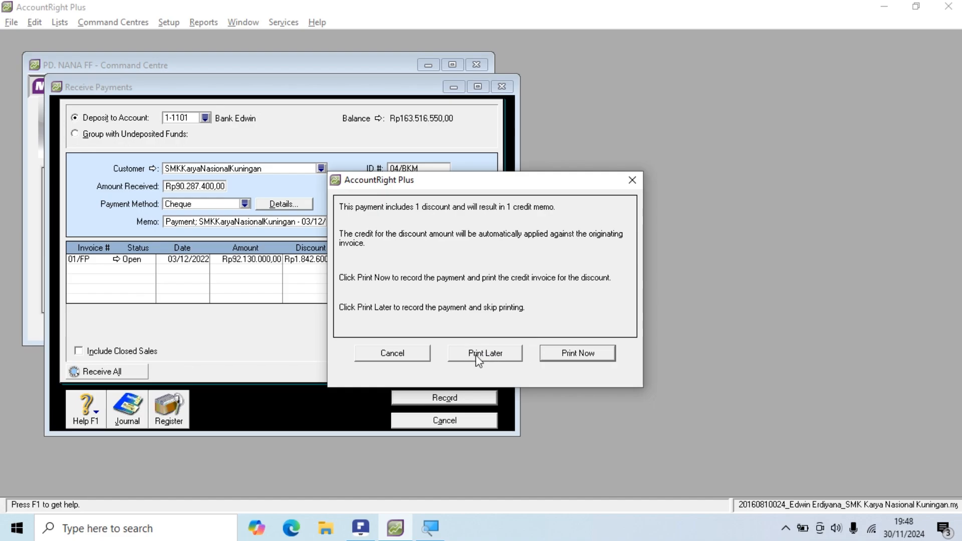
{"action": "left_click", "coordinate": [476, 354]}
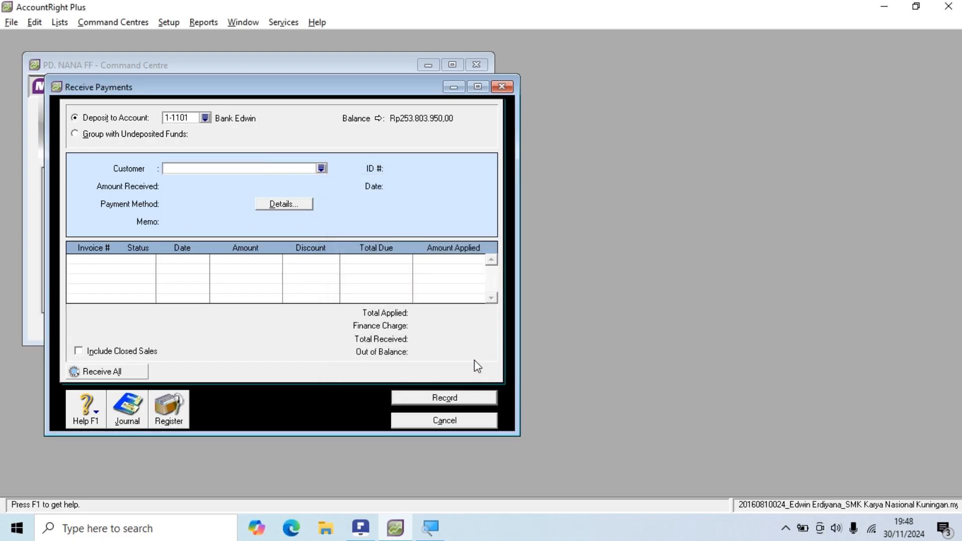
Step: Read the cash disbursement voucher DOKUMEN - 20 in the exam PDF and open the Pay Bills form in AccountRight Plus
{"action": "key", "text": "alt+Tab"}
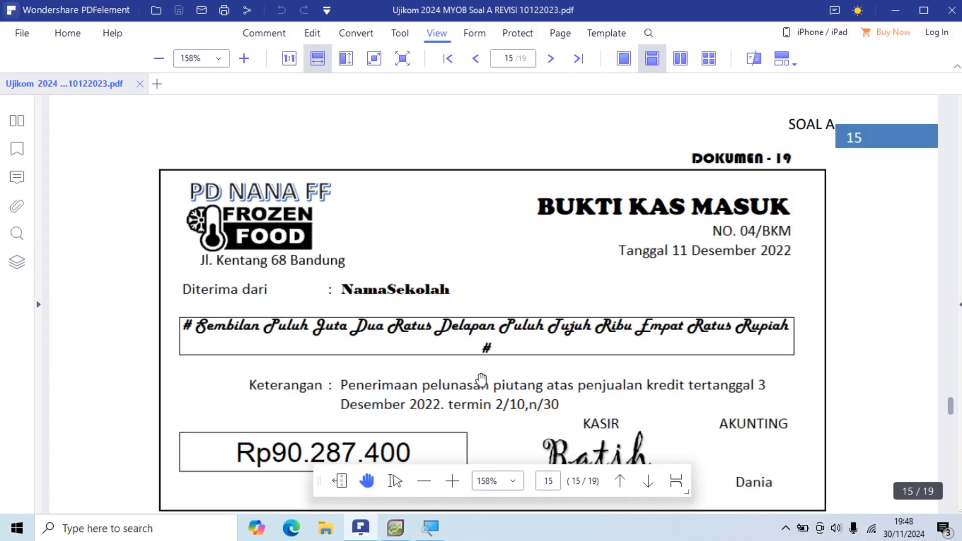
{"action": "scroll", "coordinate": [480, 381], "scroll_direction": "down", "scroll_amount": 1}
{"action": "scroll", "coordinate": [481, 380], "scroll_direction": "down", "scroll_amount": 10}
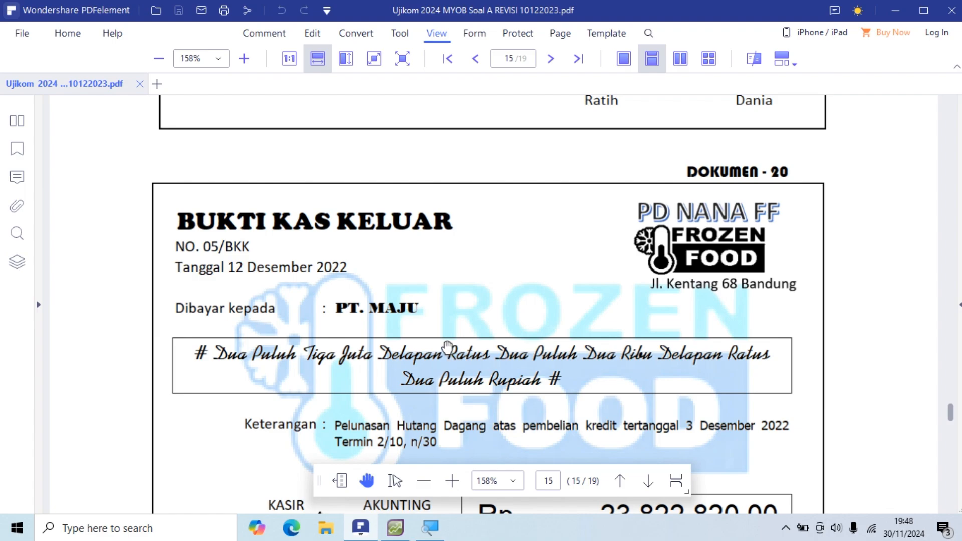
{"action": "scroll", "coordinate": [448, 348], "scroll_direction": "down", "scroll_amount": 1}
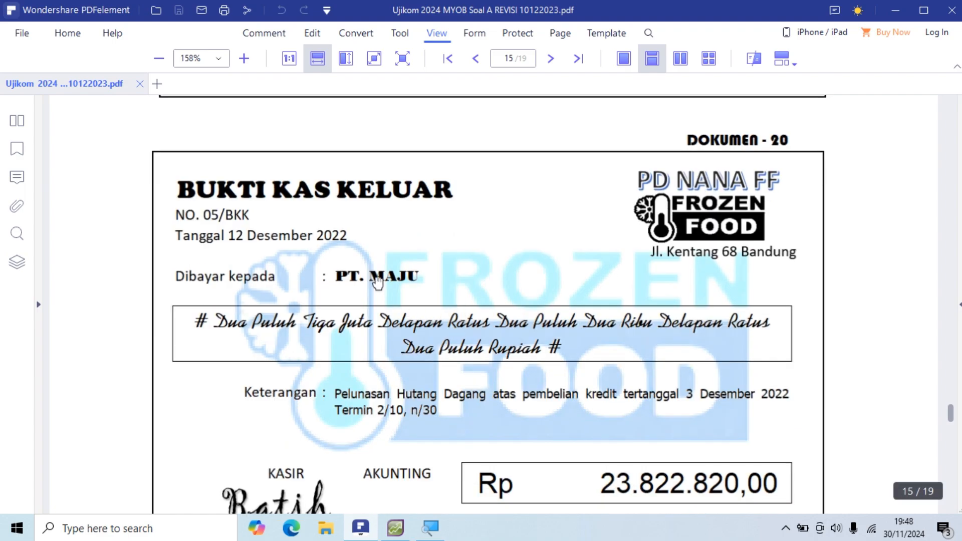
{"action": "scroll", "coordinate": [377, 281], "scroll_direction": "down", "scroll_amount": 1}
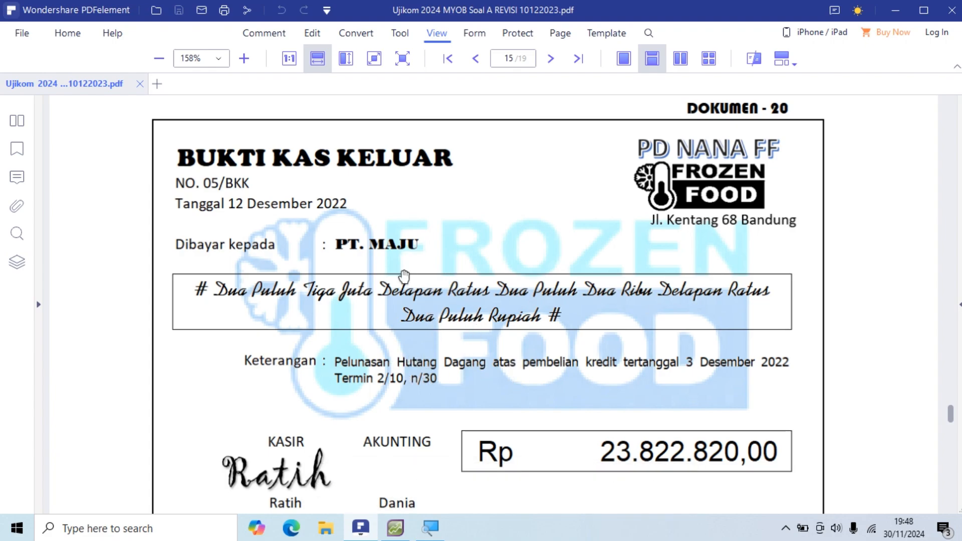
{"action": "key", "text": "alt+Tab"}
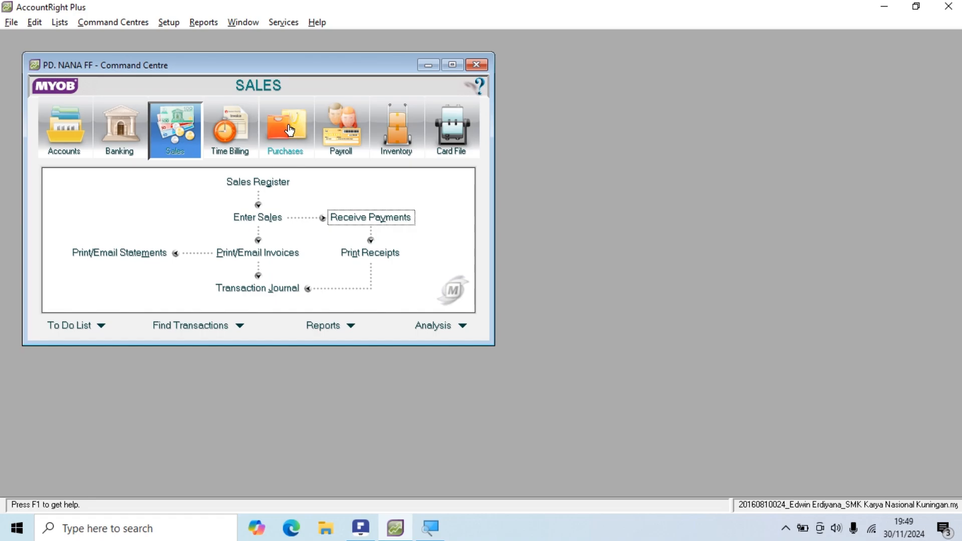
{"action": "left_click", "coordinate": [290, 131]}
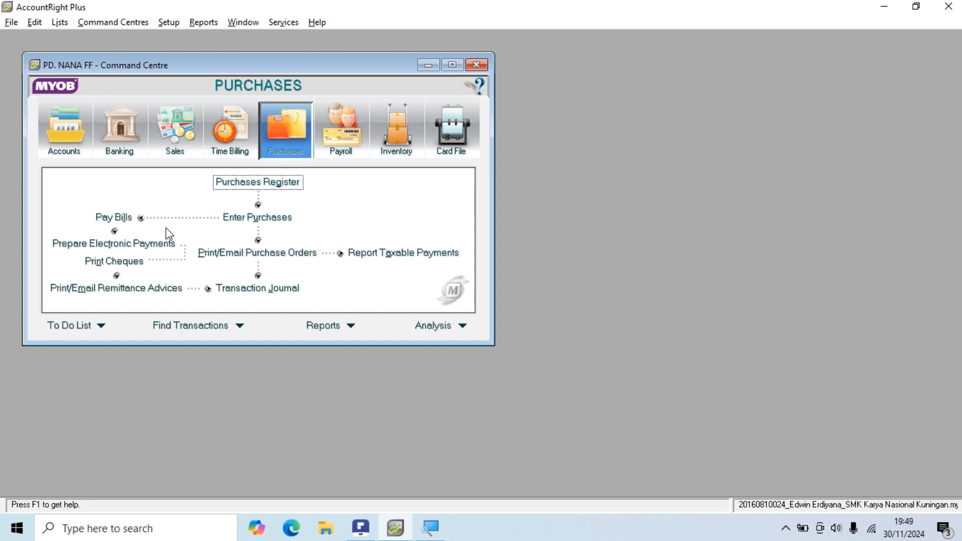
{"action": "left_click", "coordinate": [115, 219]}
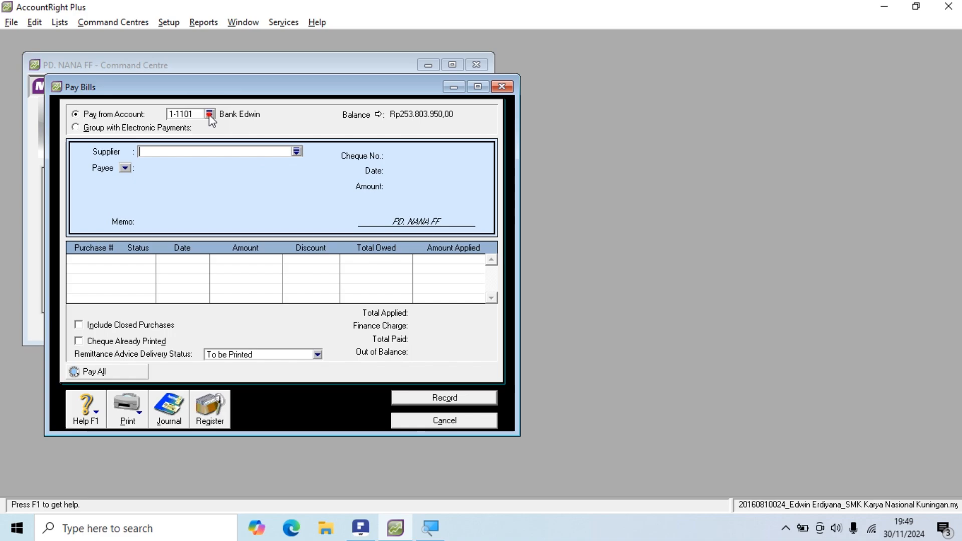
Step: Choose ledger account 1-1101 to pay from and PT MAJU as the supplier, as named on the voucher
{"action": "left_click", "coordinate": [210, 114]}
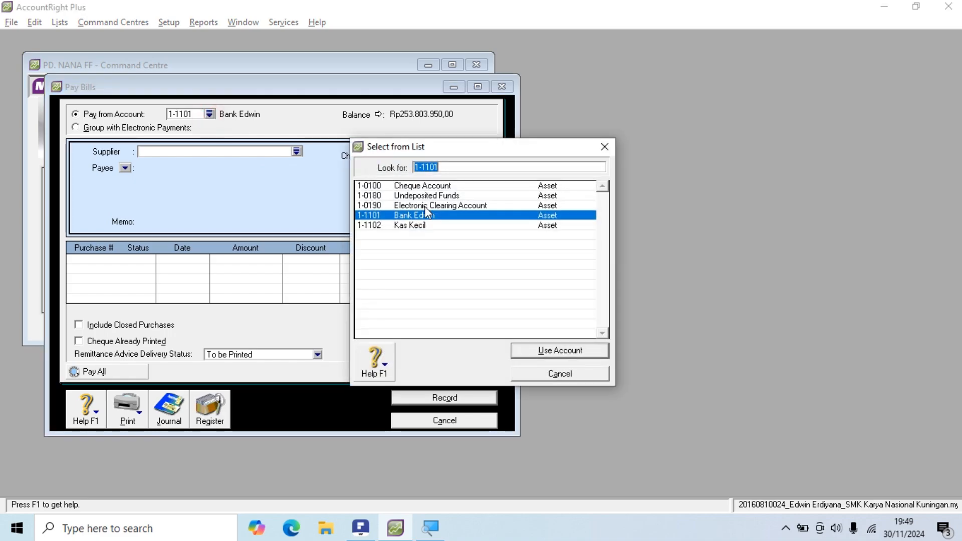
{"action": "left_click", "coordinate": [551, 351]}
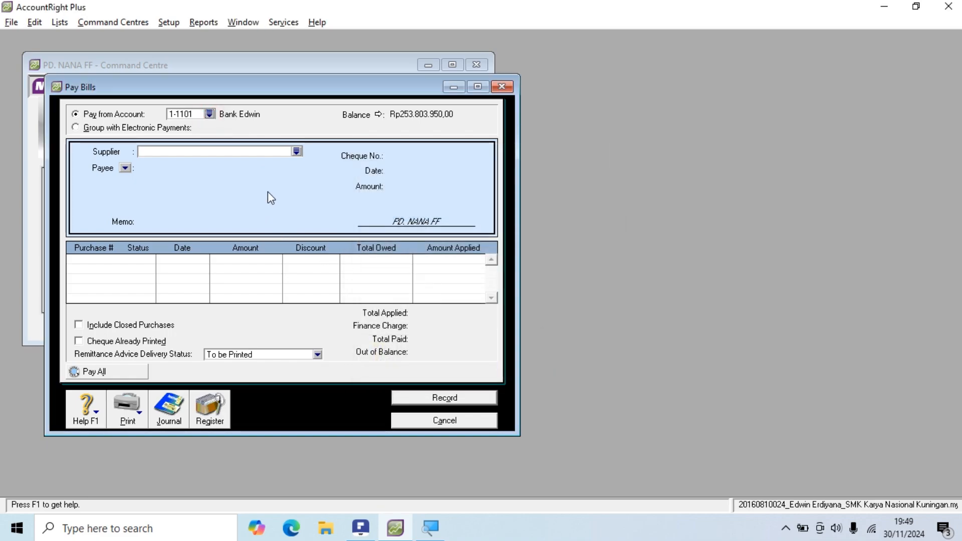
{"action": "left_click", "coordinate": [297, 151]}
{"action": "key", "text": "alt+Tab"}
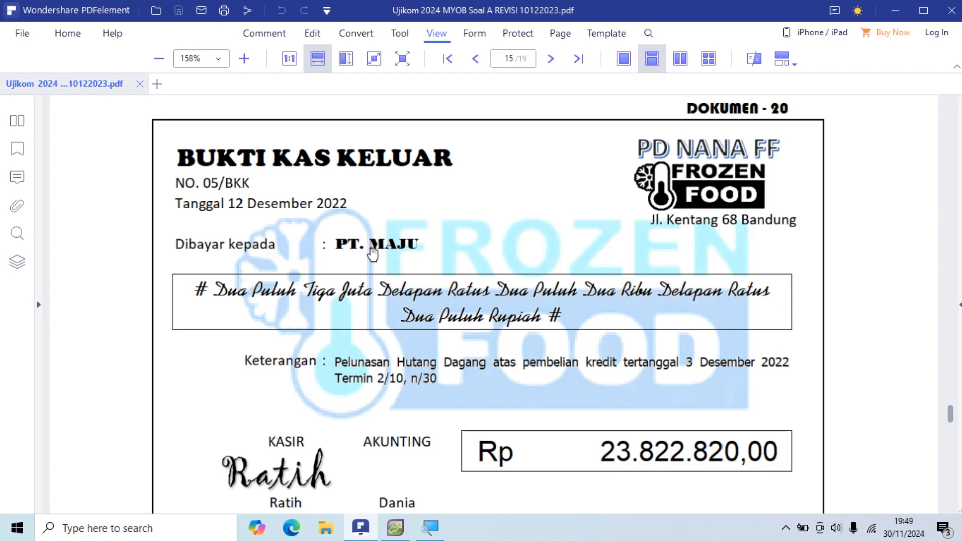
{"action": "key", "text": "alt+Tab"}
{"action": "left_click", "coordinate": [347, 195]}
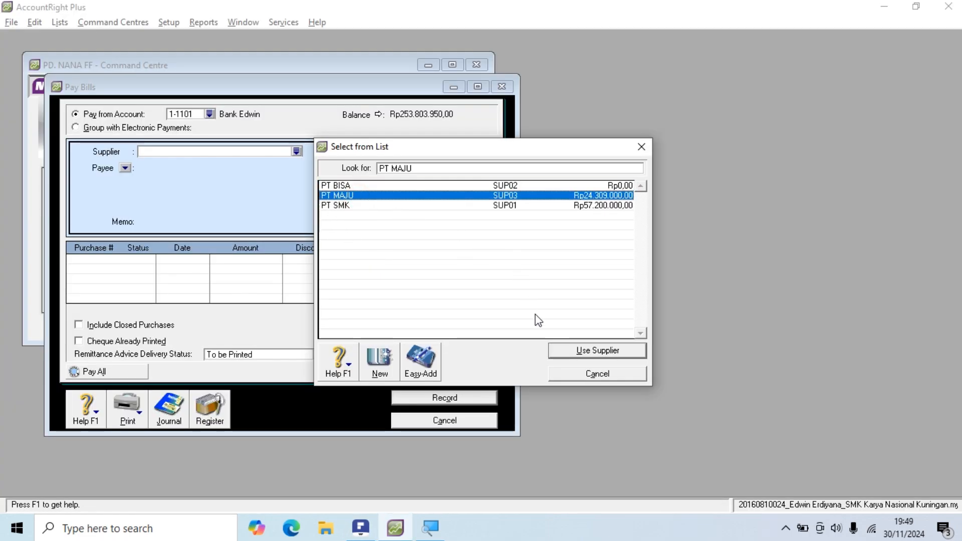
{"action": "left_click", "coordinate": [574, 349]}
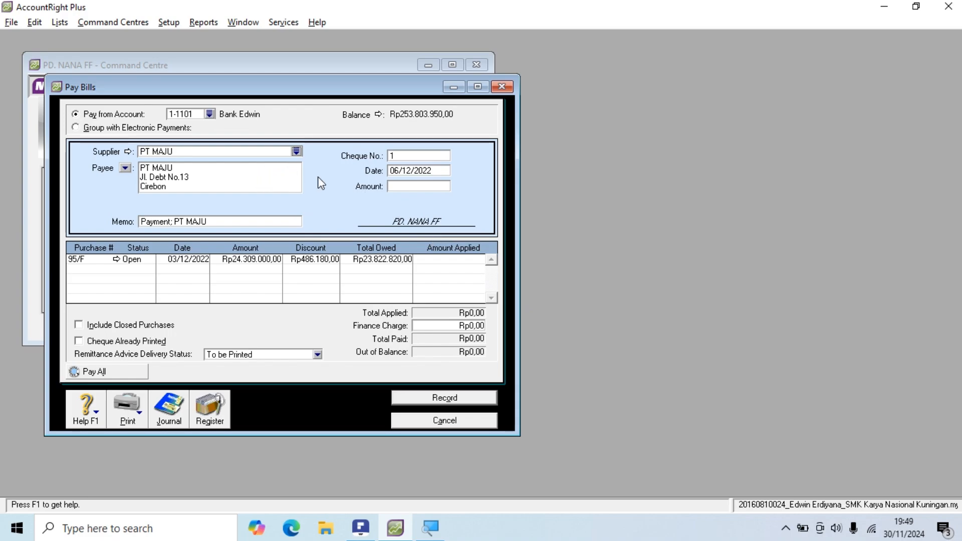
Step: Set the bill payment's cheque number to 05/BKK, taken from the voucher in the exam PDF
{"action": "left_click", "coordinate": [411, 155]}
{"action": "key", "text": "alt+Tab"}
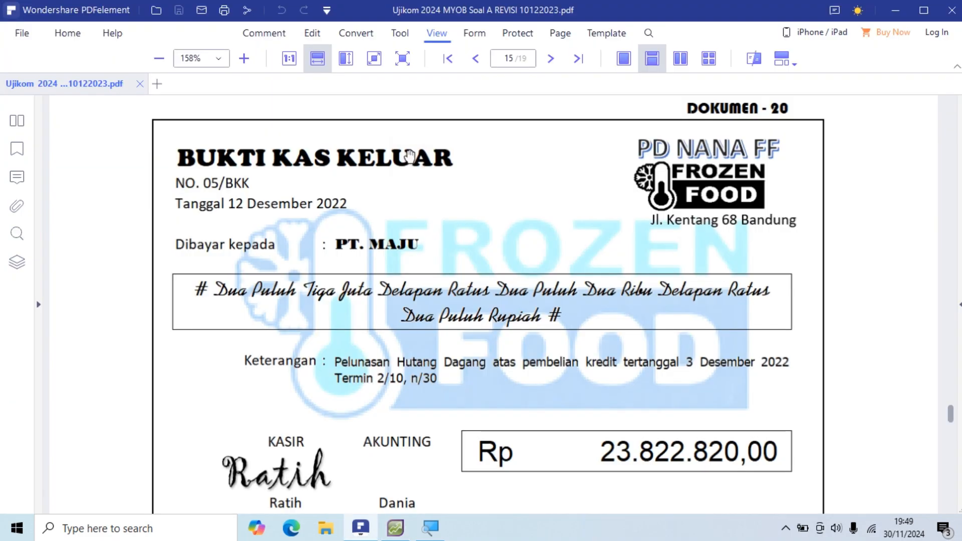
{"action": "key", "text": "alt+Tab"}
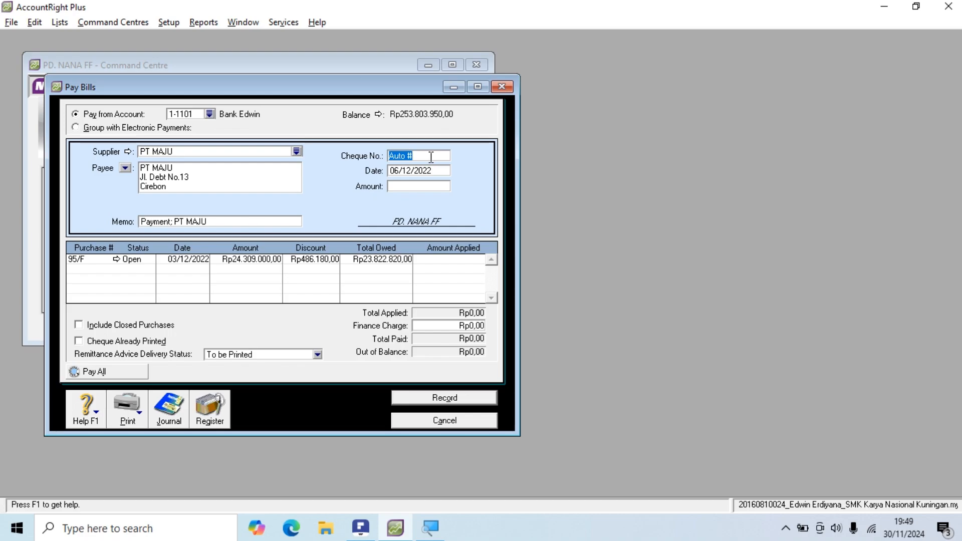
{"action": "key", "text": "alt+Tab"}
{"action": "key", "text": "alt+Tab"}
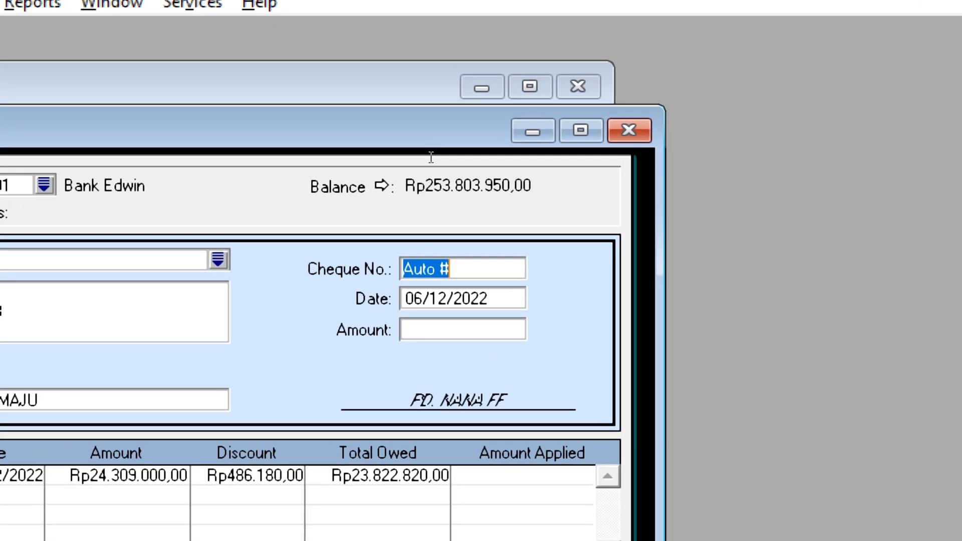
{"action": "type", "text": "05/"}
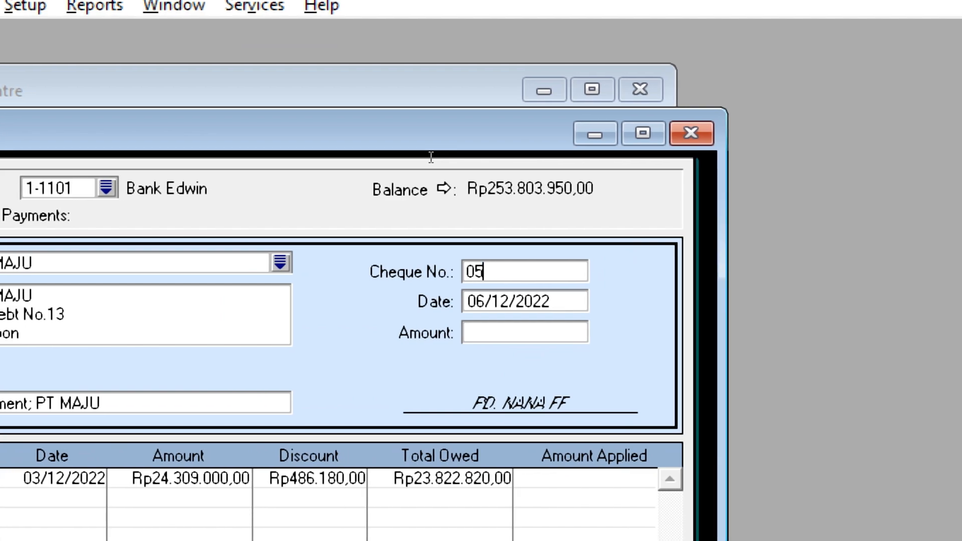
{"action": "type", "text": "BK"}
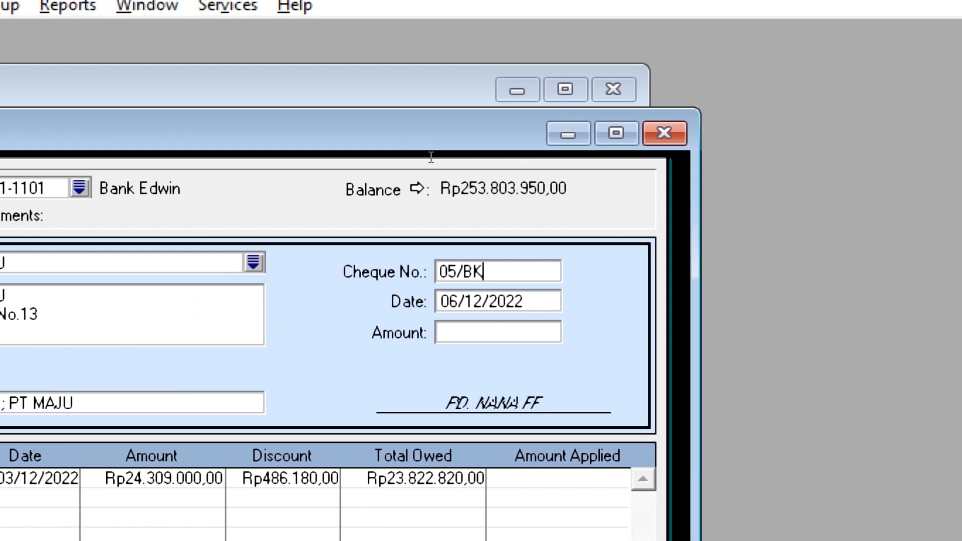
{"action": "type", "text": "K"}
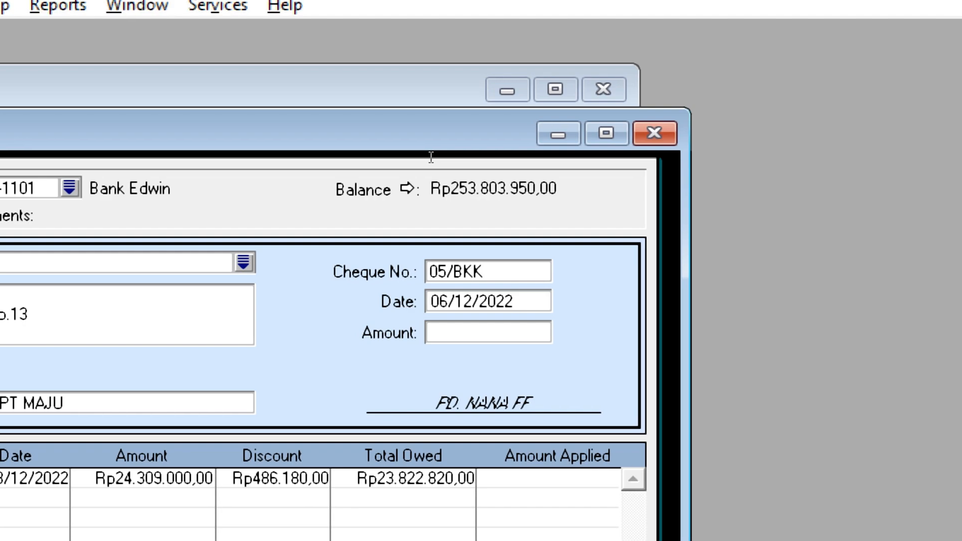
Step: Check the voucher's date in the PDF and set the bill payment's date to 12/12/2022
{"action": "key", "text": "alt+Tab"}
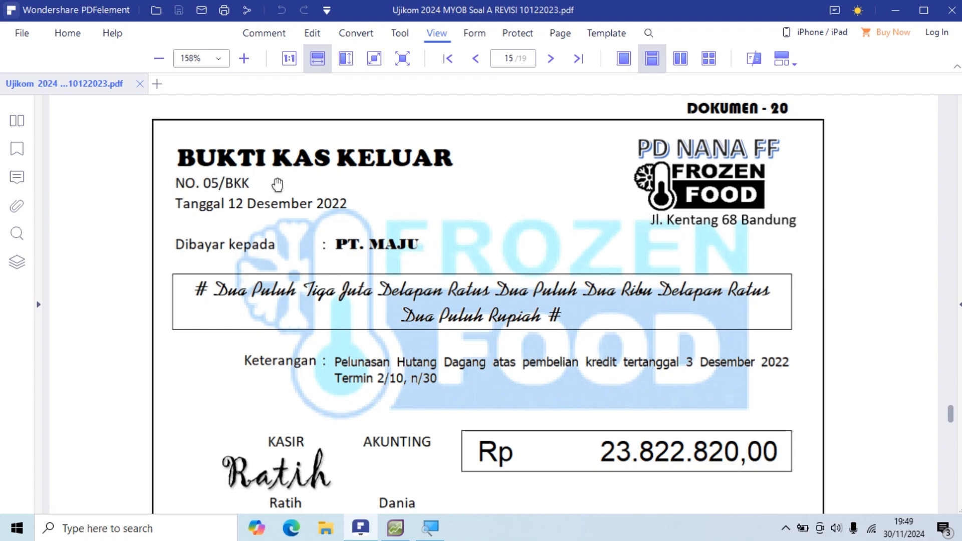
{"action": "key", "text": "alt+Tab"}
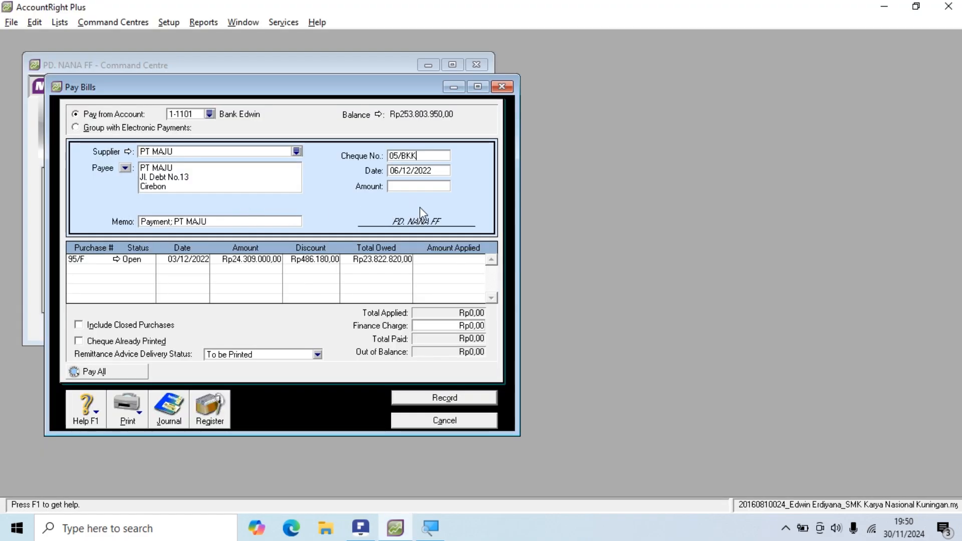
{"action": "left_click", "coordinate": [395, 172]}
{"action": "left_click", "coordinate": [398, 171]}
{"action": "key", "text": "BackSpace"}
{"action": "key", "text": "BackSpace"}
{"action": "type", "text": "12"}
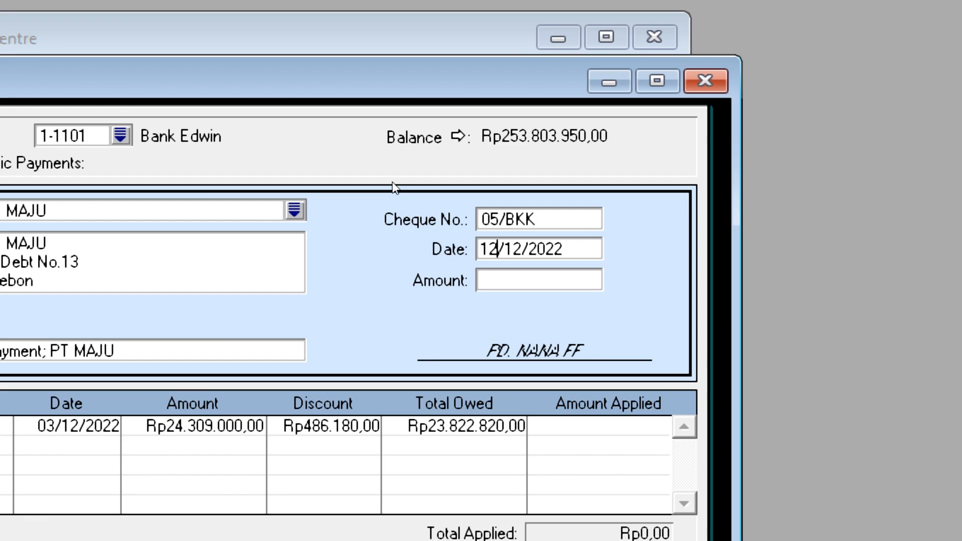
Step: Set the bill payment's amount to Rp23.822.820,00, taken from the 05/BKK voucher in the exam PDF
{"action": "left_click", "coordinate": [512, 279]}
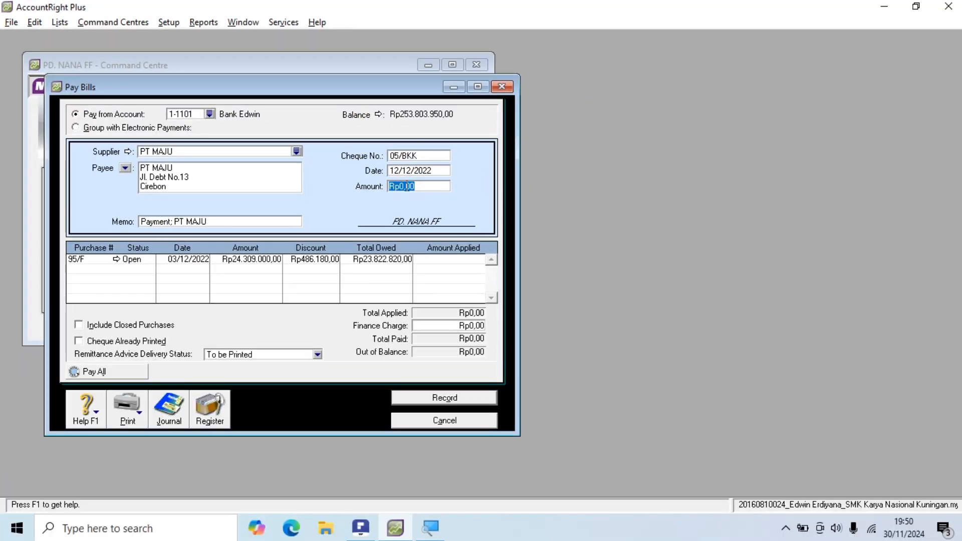
{"action": "key", "text": "alt+Tab"}
{"action": "scroll", "coordinate": [597, 418], "scroll_direction": "down", "scroll_amount": 1}
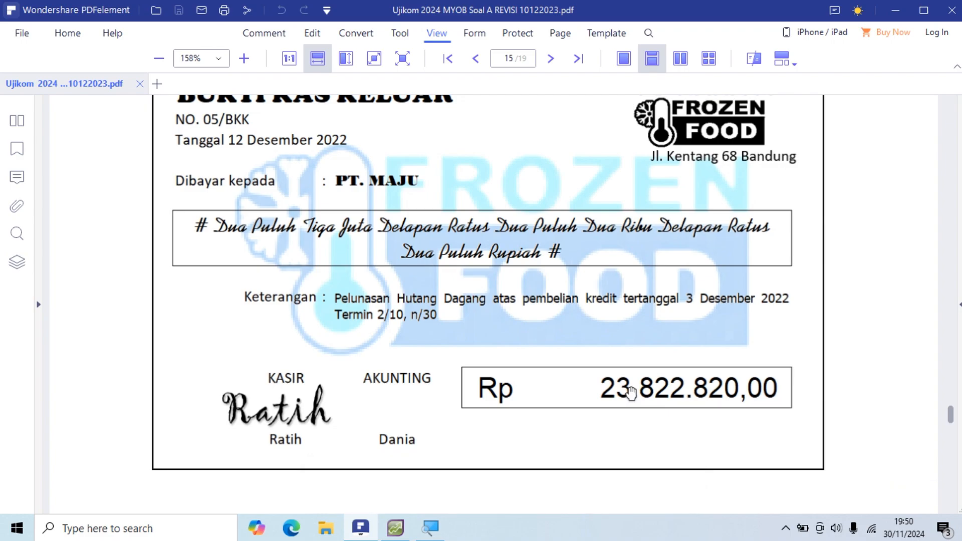
{"action": "key", "text": "alt+Tab"}
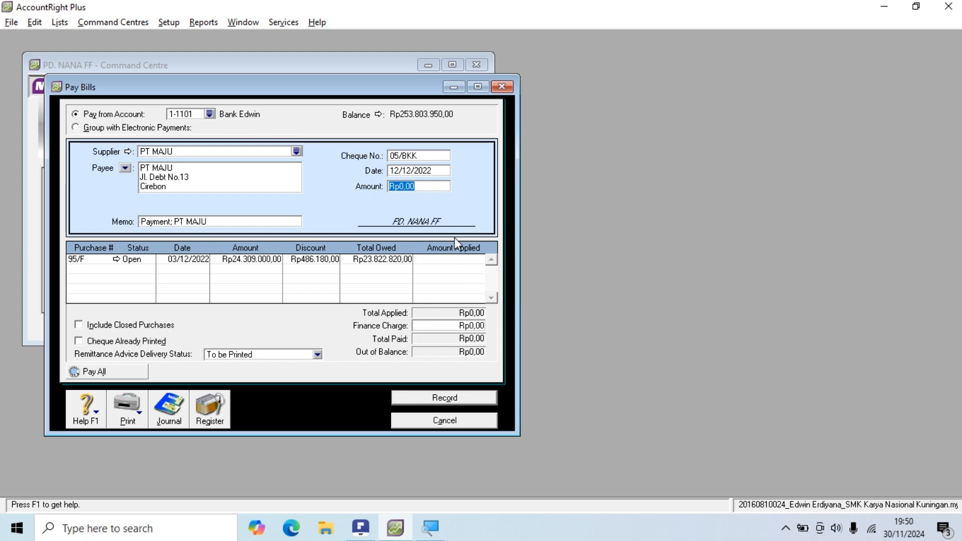
{"action": "key", "text": "alt+Tab"}
{"action": "key", "text": "alt+Tab"}
{"action": "type", "text": "23"}
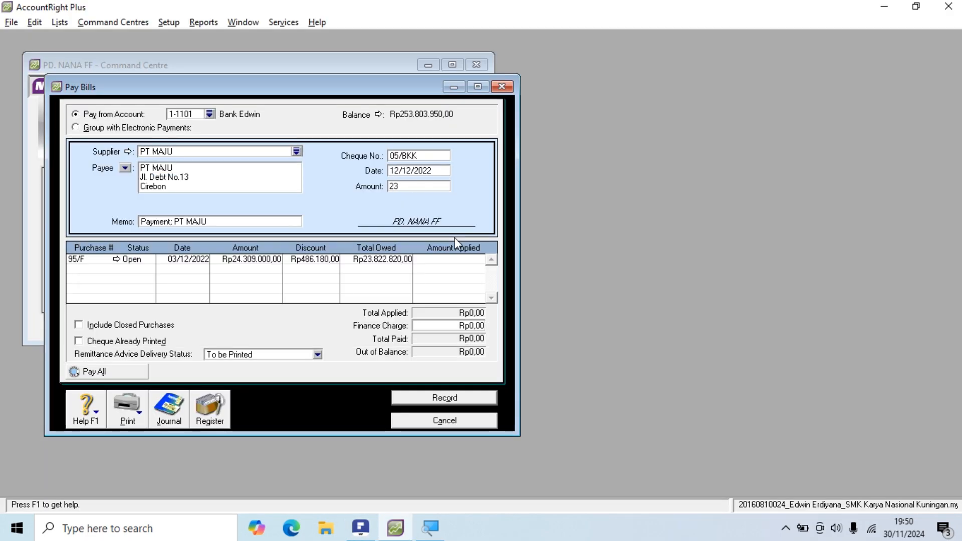
{"action": "key", "text": "alt+Tab"}
{"action": "key", "text": "alt+Tab"}
{"action": "type", "text": "822"}
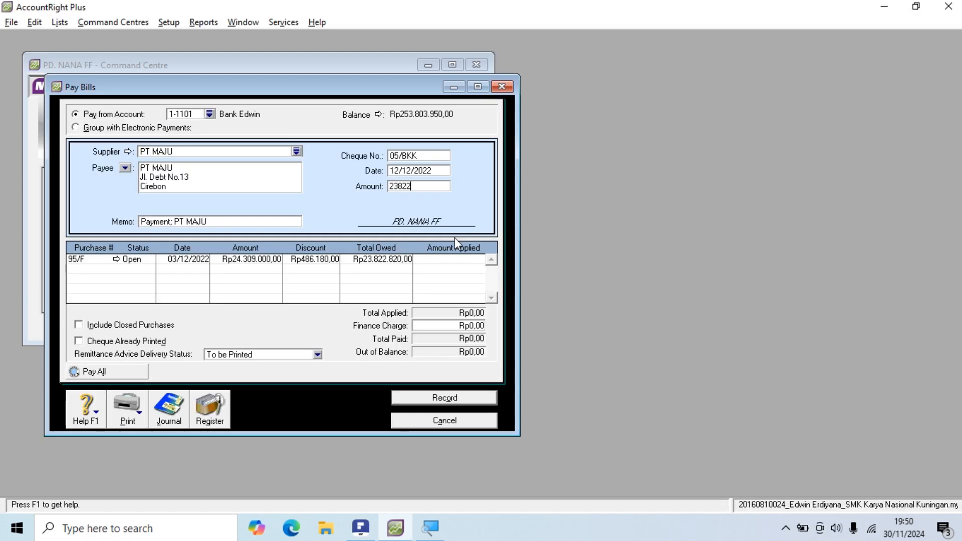
{"action": "key", "text": "alt+Tab"}
{"action": "key", "text": "alt+Tab"}
{"action": "type", "text": "820"}
{"action": "key", "text": "Tab"}
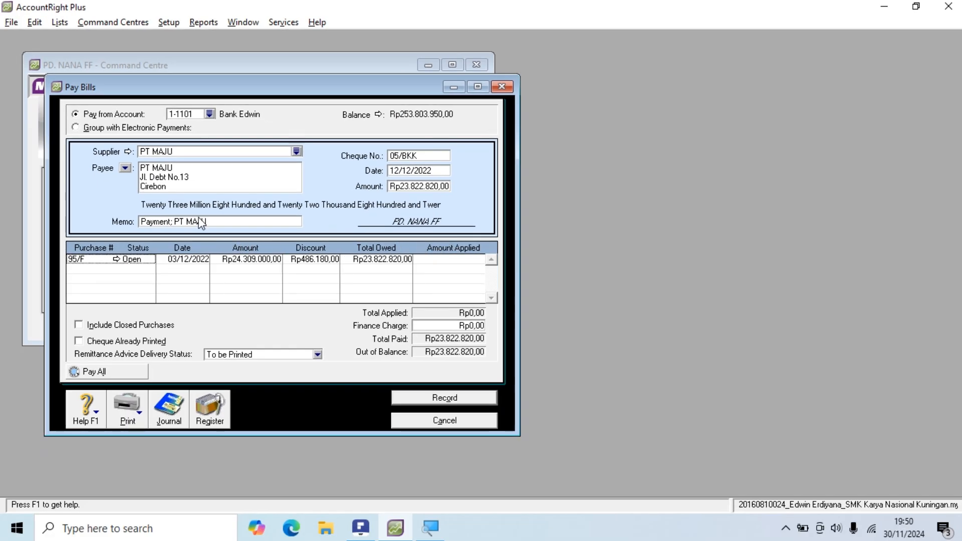
Step: Check the credit purchase date on the voucher and extend the bill payment's memo to "Payment; PT MAJU - 03/12/2022"
{"action": "left_click", "coordinate": [215, 222]}
{"action": "left_click", "coordinate": [217, 221]}
{"action": "key", "text": "alt+Tab"}
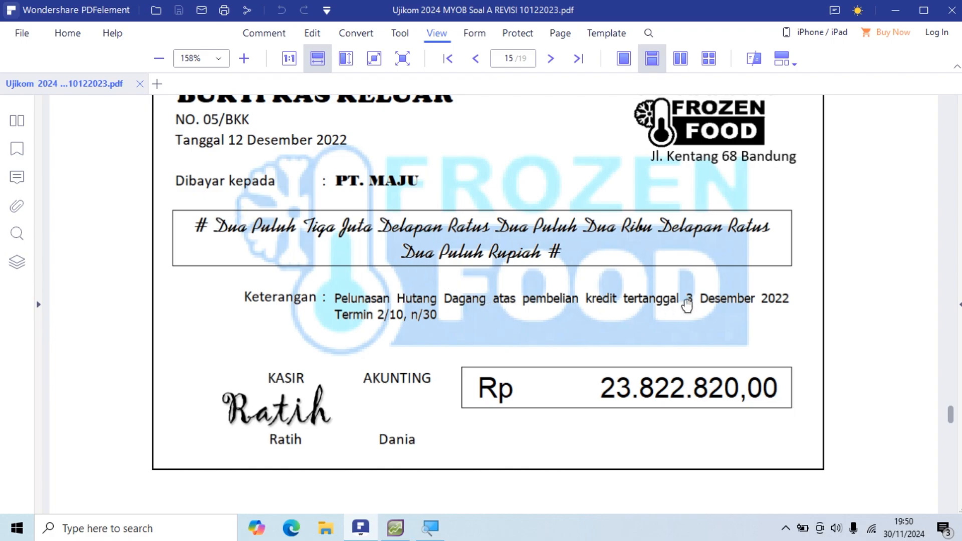
{"action": "key", "text": "alt+Tab"}
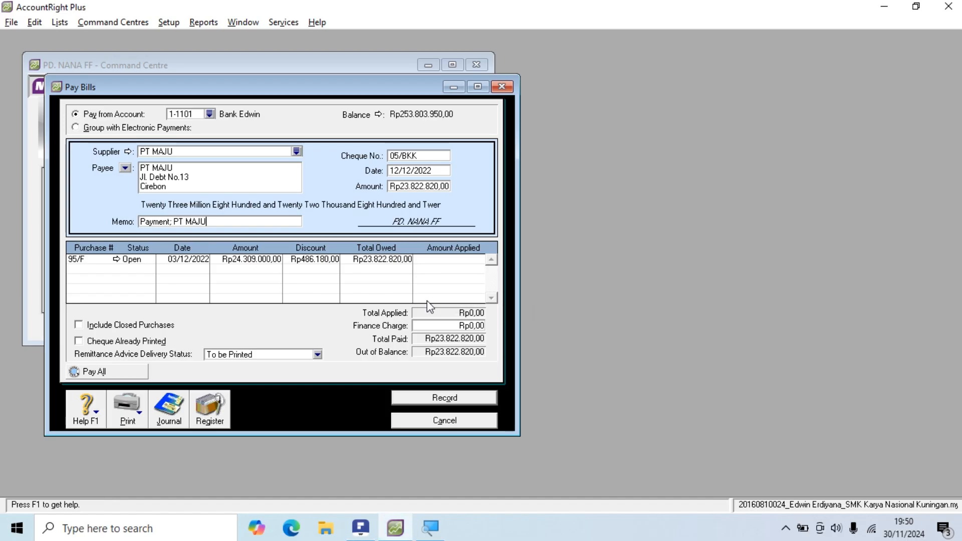
{"action": "type", "text": "- 03/12.2"}
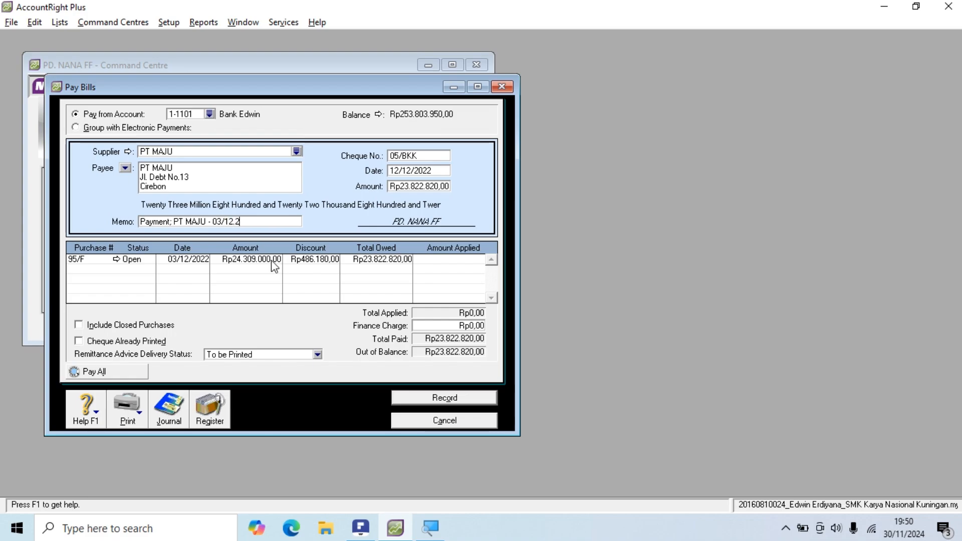
{"action": "key", "text": "BackSpace"}
{"action": "key", "text": "BackSpace"}
{"action": "type", "text": "/2022"}
Step: Apply Rp23.822.820,00 to purchase 95/F and compare the payment with the voucher in the exam PDF
{"action": "left_click", "coordinate": [441, 260]}
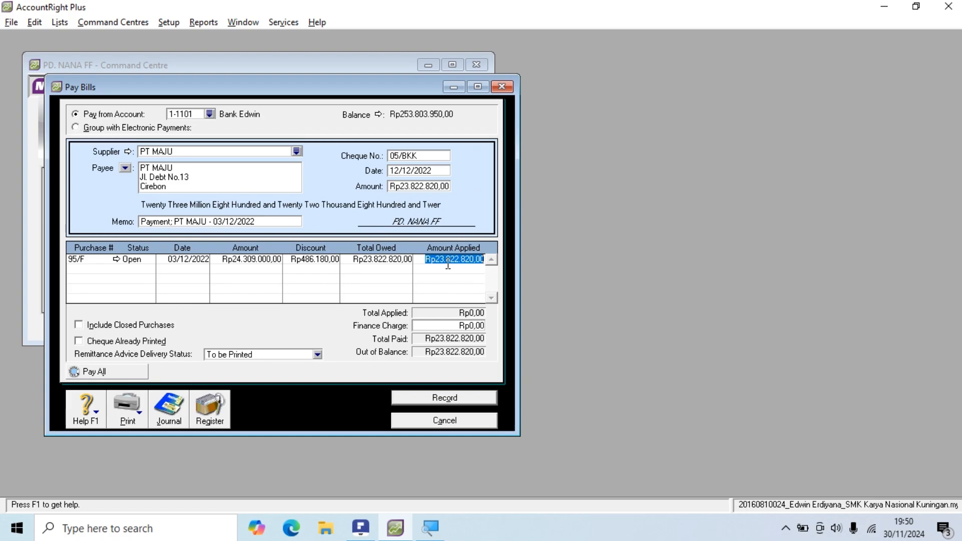
{"action": "key", "text": "Tab"}
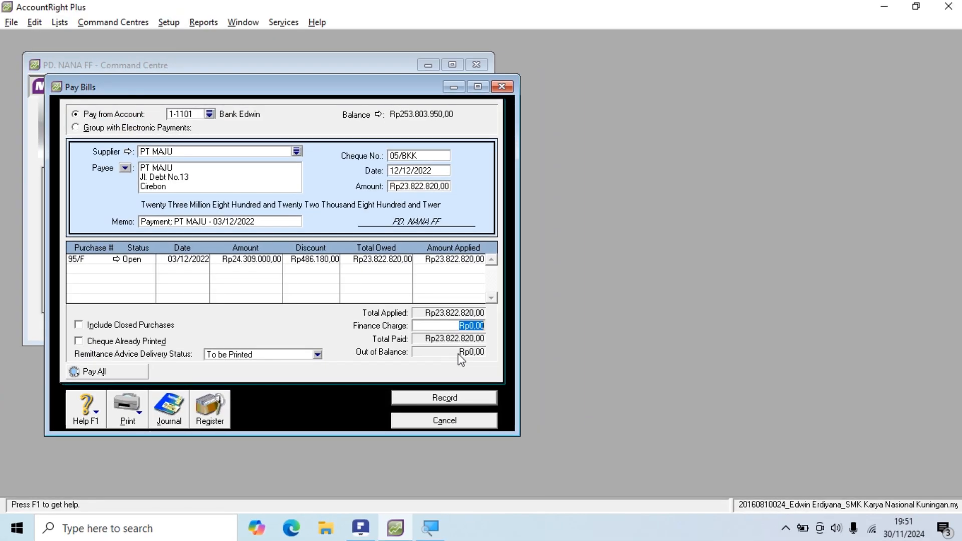
{"action": "key", "text": "alt+Tab"}
{"action": "key", "text": "alt+Tab"}
{"action": "key", "text": "alt+Tab"}
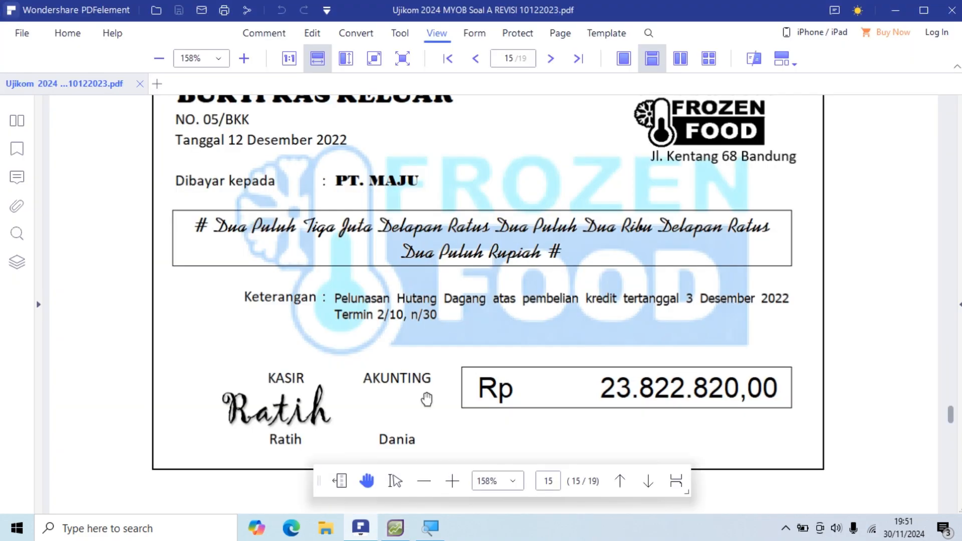
{"action": "key", "text": "alt+Tab"}
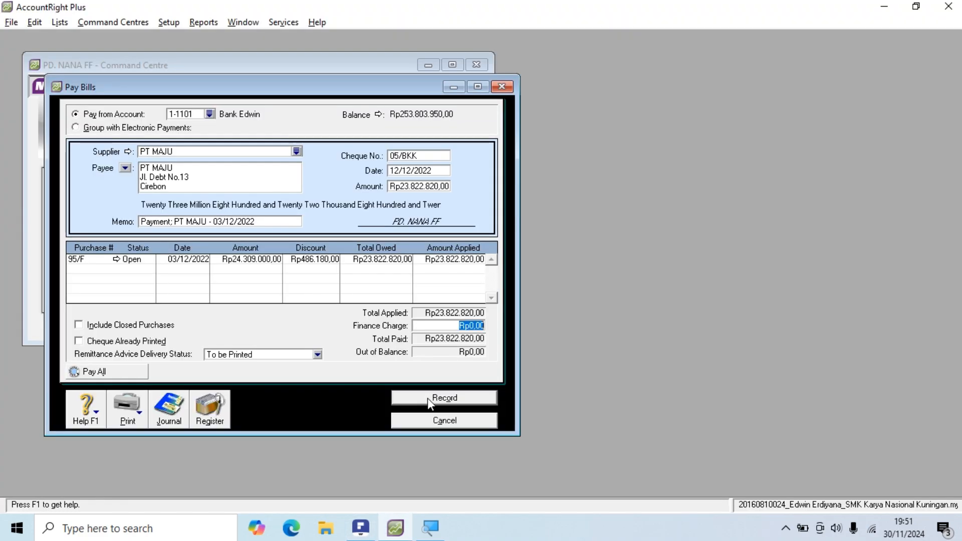
Step: Record the PT MAJU bill payment without printing the discount's debit purchase order and close the Pay Bills form
{"action": "left_click", "coordinate": [442, 399]}
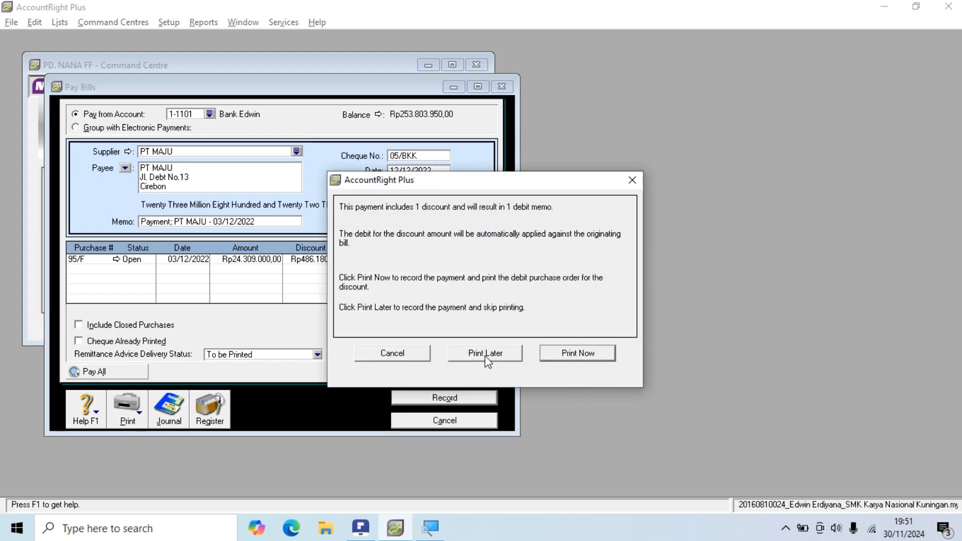
{"action": "left_click", "coordinate": [486, 355]}
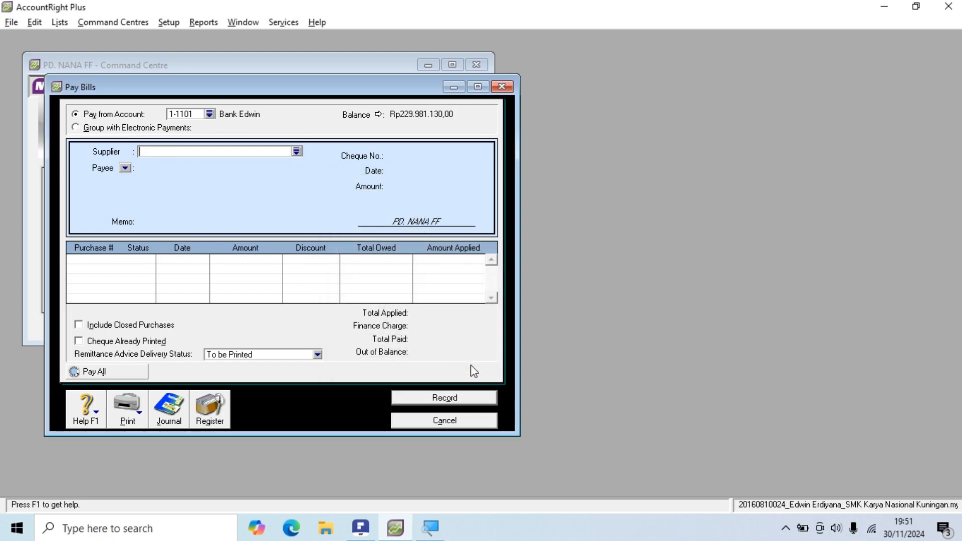
{"action": "left_click", "coordinate": [438, 424]}
Step: Read the cash receipt voucher DOKUMEN - 21 in the exam PDF and open the Receive Payments form in AccountRight Plus
{"action": "key", "text": "alt+Tab"}
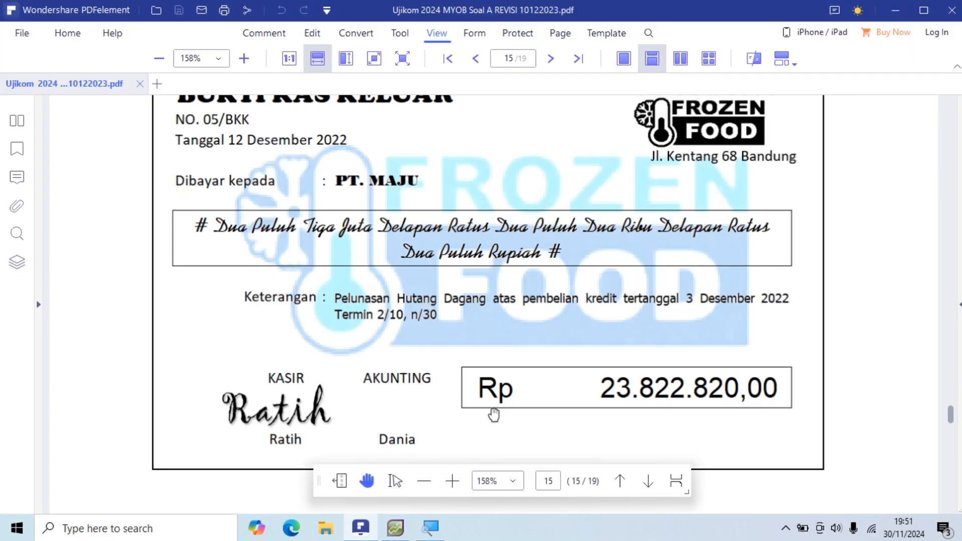
{"action": "scroll", "coordinate": [585, 400], "scroll_direction": "up", "scroll_amount": 2}
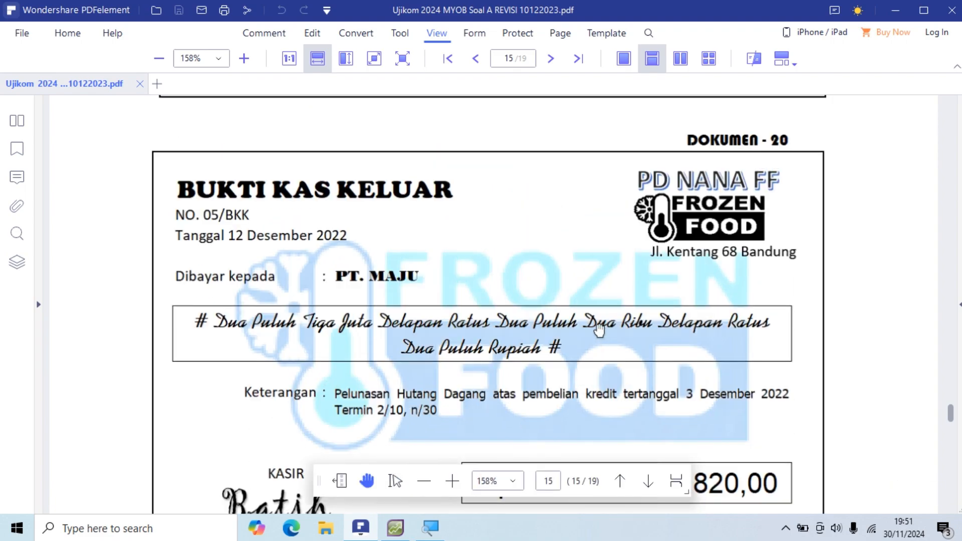
{"action": "scroll", "coordinate": [599, 331], "scroll_direction": "down", "scroll_amount": 5}
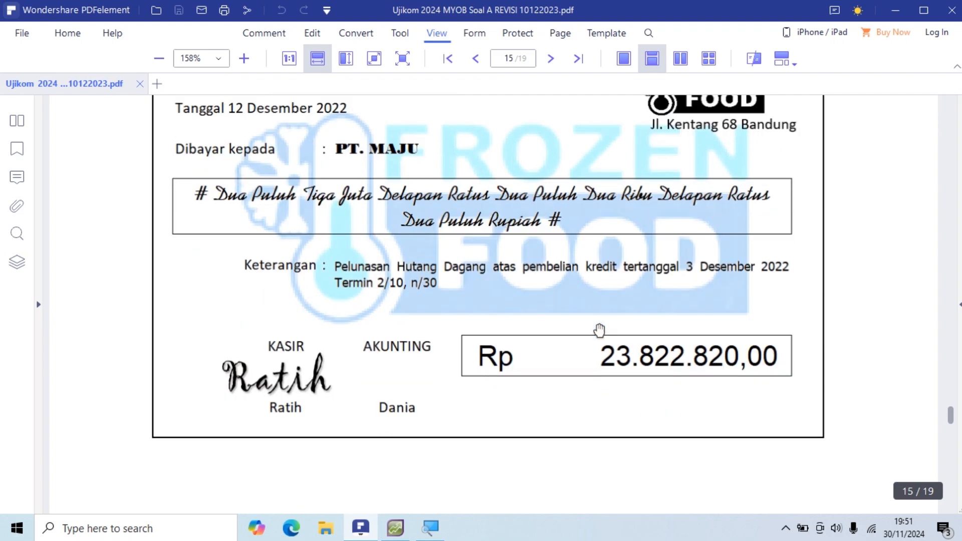
{"action": "scroll", "coordinate": [599, 331], "scroll_direction": "up", "scroll_amount": 5}
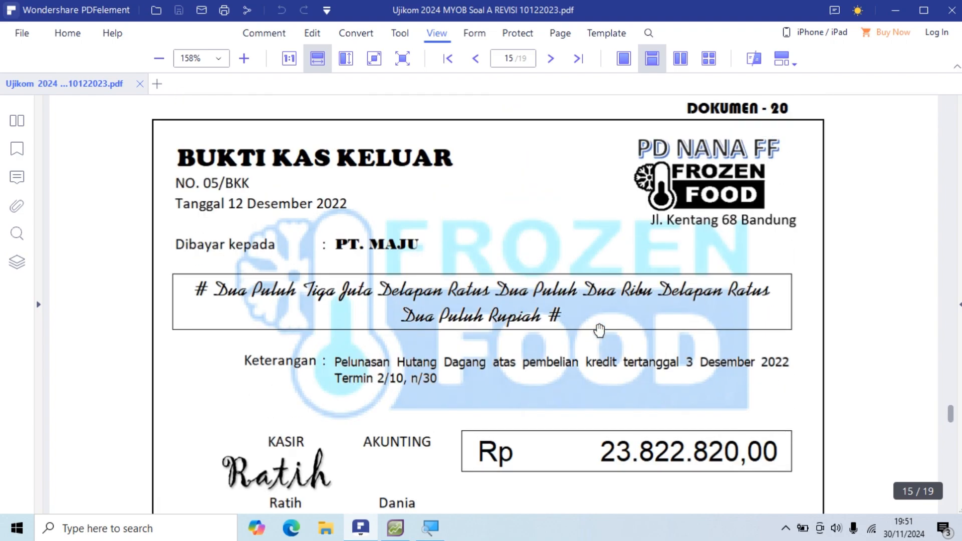
{"action": "scroll", "coordinate": [599, 330], "scroll_direction": "down", "scroll_amount": 3}
{"action": "scroll", "coordinate": [600, 331], "scroll_direction": "down", "scroll_amount": 10}
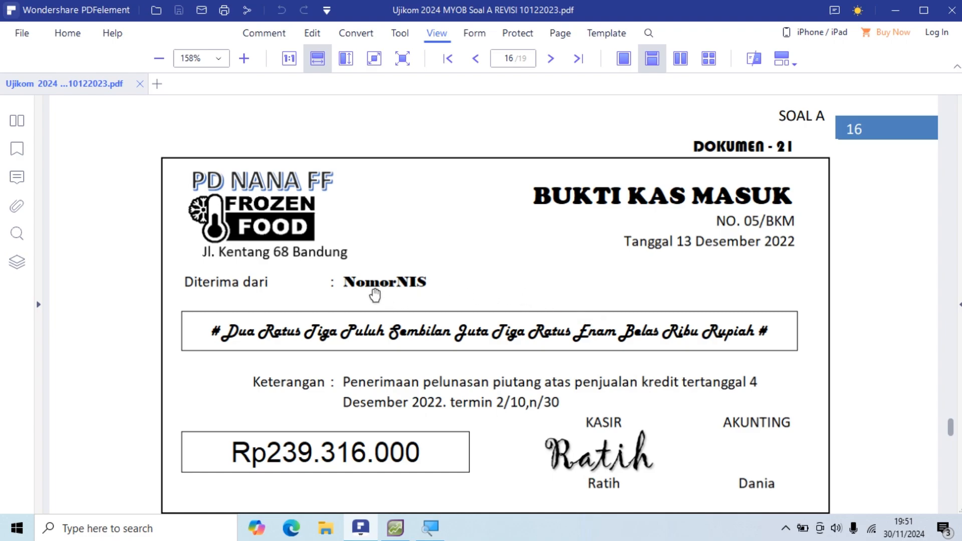
{"action": "scroll", "coordinate": [371, 291], "scroll_direction": "down", "scroll_amount": 1}
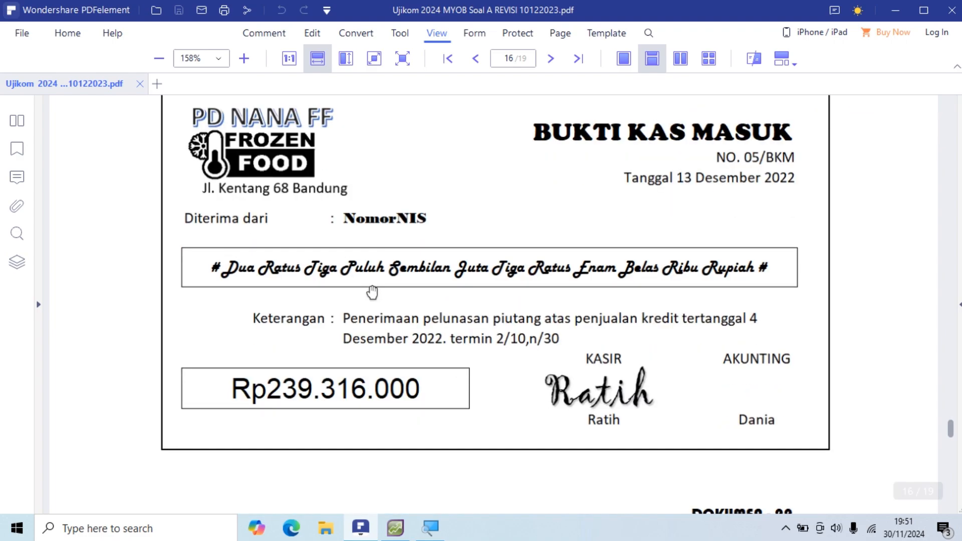
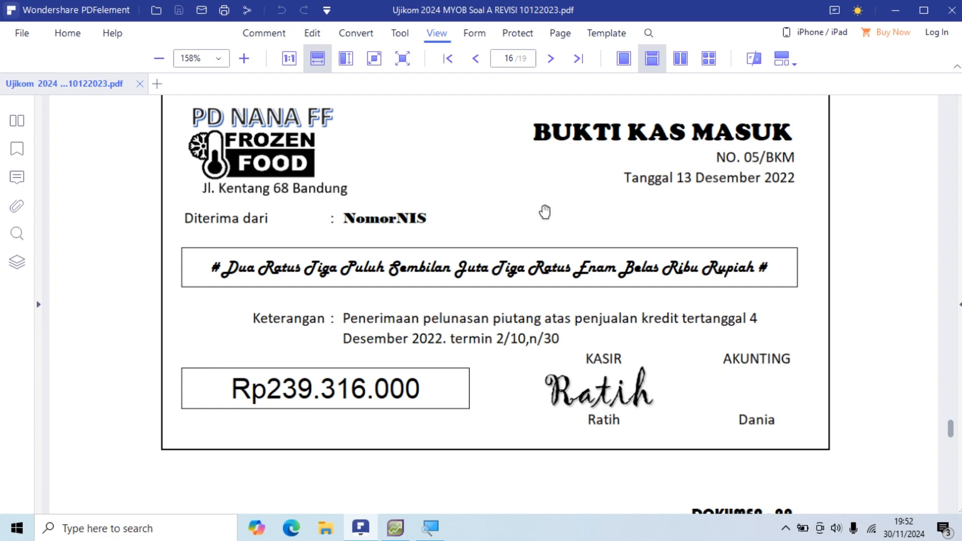
{"action": "key", "text": "alt+Tab"}
{"action": "left_click", "coordinate": [164, 134]}
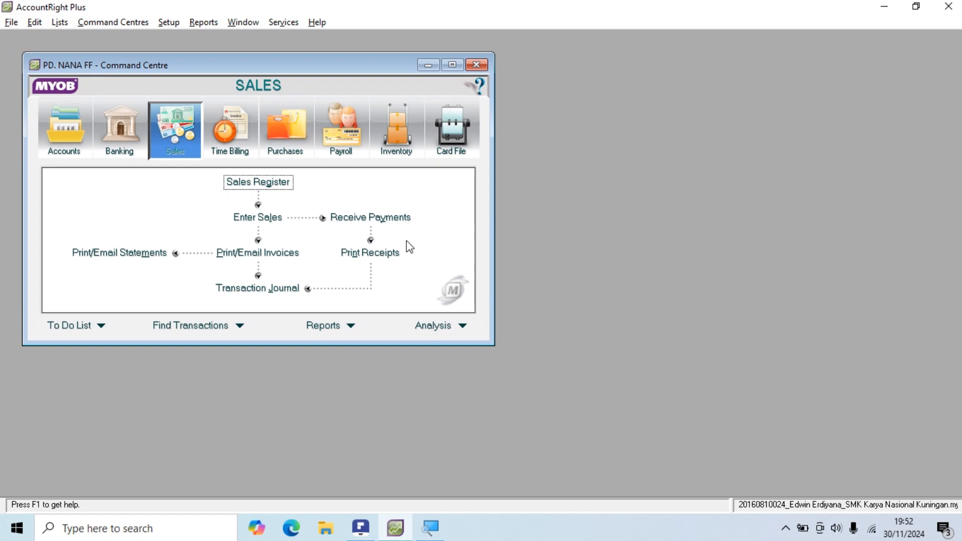
{"action": "left_click", "coordinate": [378, 219]}
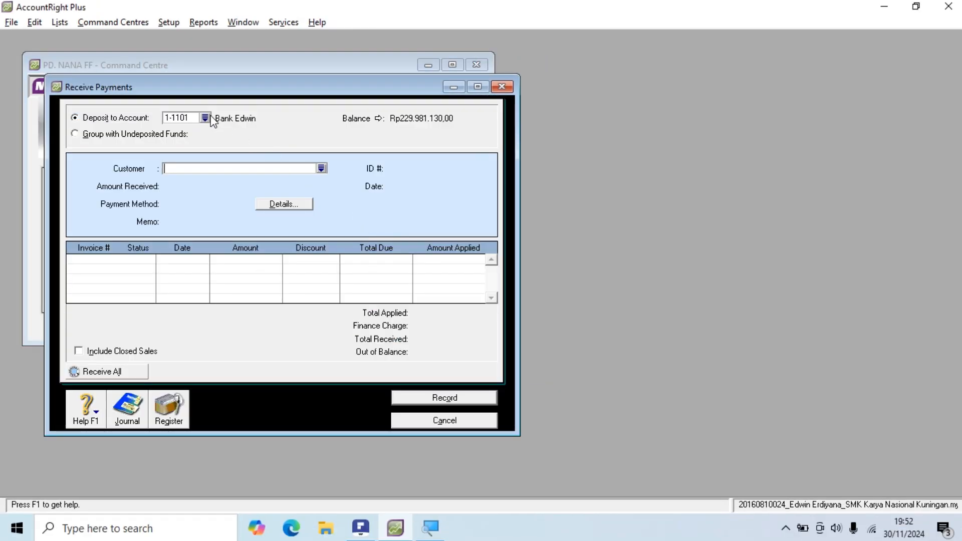
Step: Choose ledger account 1-1101 for the deposit and the student-number customer (NomorNIS) named on the voucher
{"action": "left_click", "coordinate": [205, 118]}
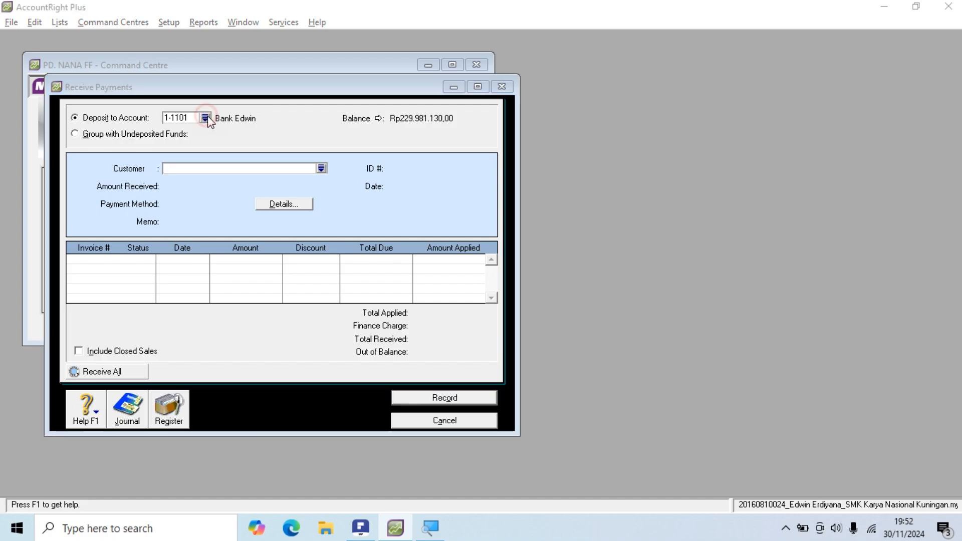
{"action": "left_click", "coordinate": [530, 354]}
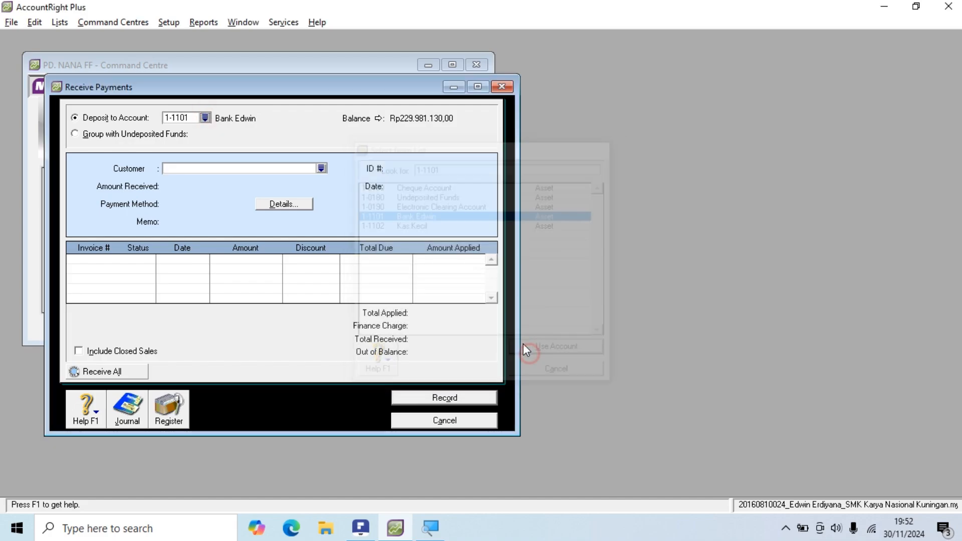
{"action": "left_click", "coordinate": [321, 169]}
{"action": "key", "text": "alt+Tab"}
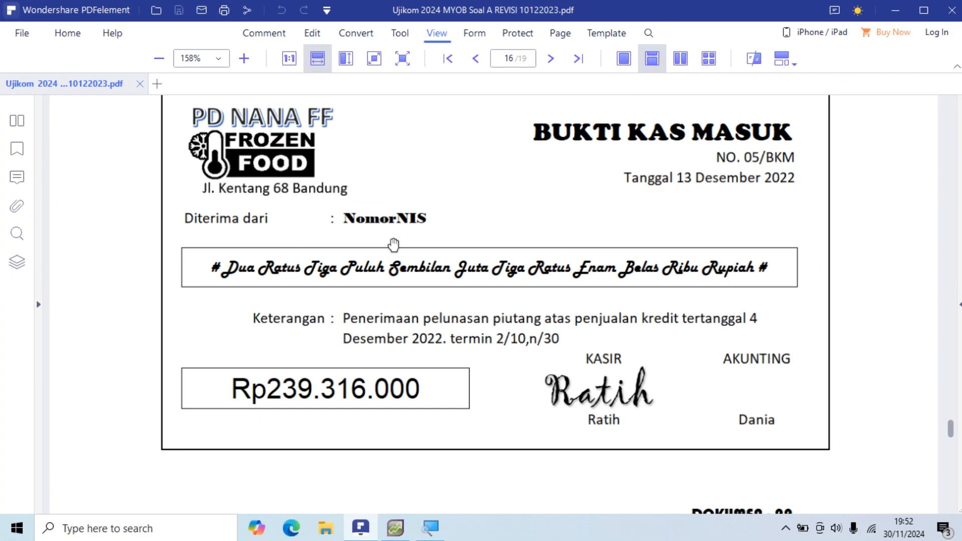
{"action": "key", "text": "alt+Tab"}
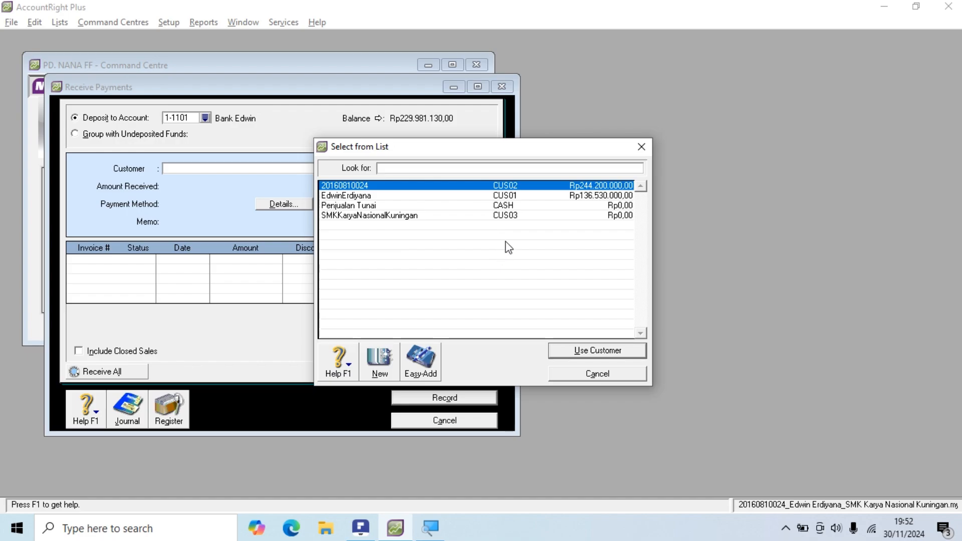
{"action": "left_click", "coordinate": [600, 352]}
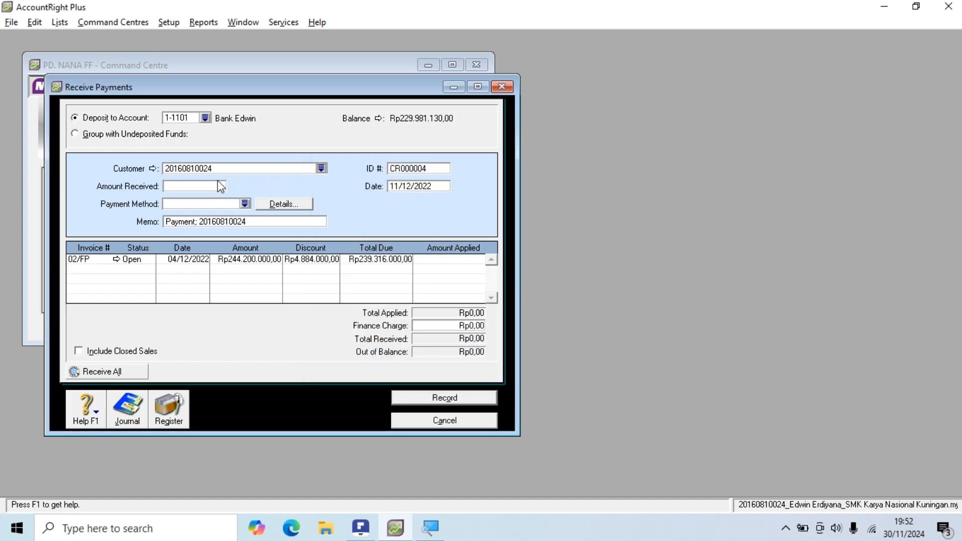
Step: Set the customer payment's amount received to Rp239.316.000 and check it against the 05/BKM voucher in the exam PDF
{"action": "left_click", "coordinate": [209, 186]}
{"action": "key", "text": "alt+Tab"}
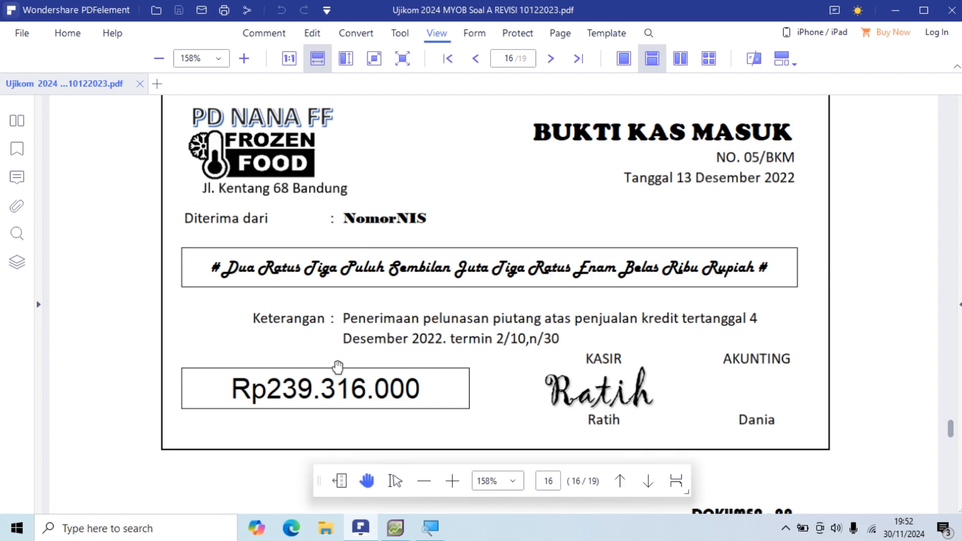
{"action": "key", "text": "alt+Tab"}
{"action": "type", "text": "239"}
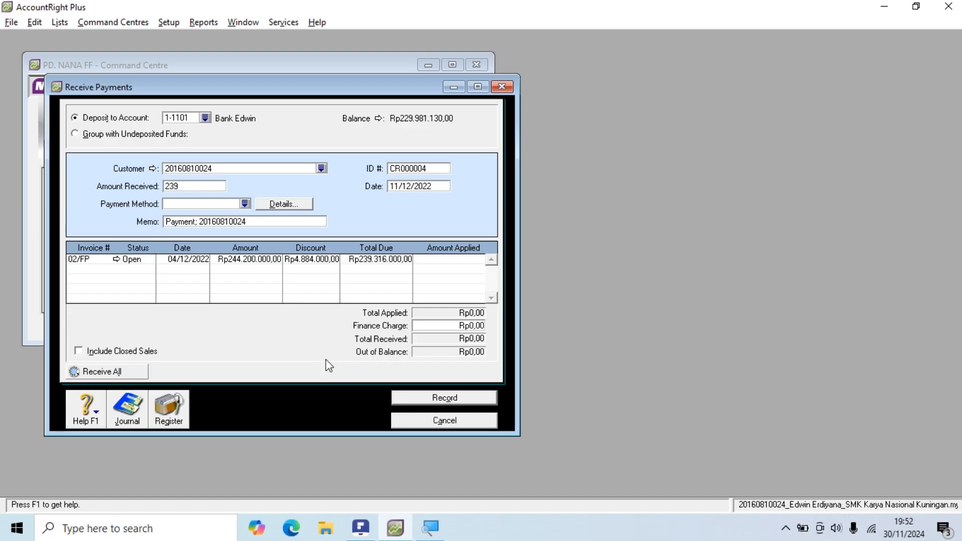
{"action": "key", "text": "alt+Tab"}
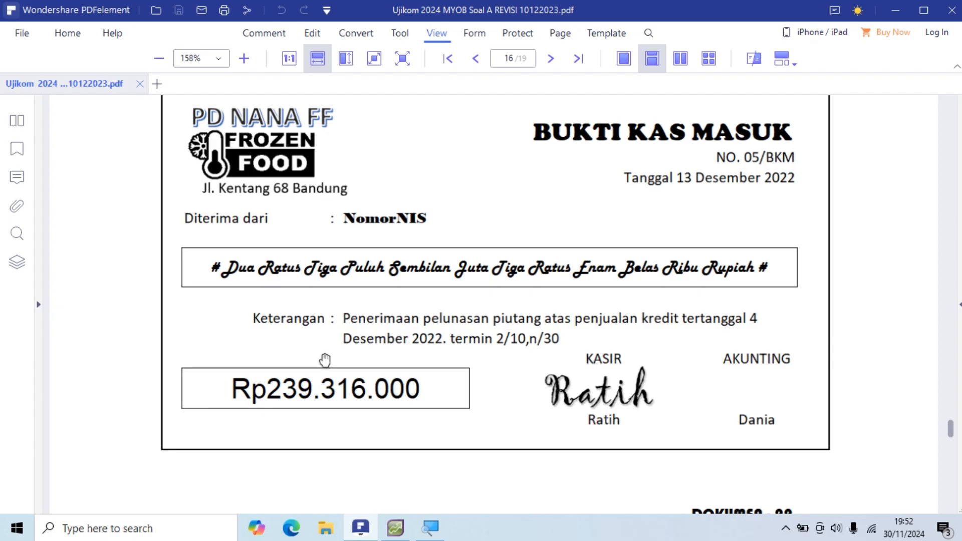
{"action": "key", "text": "alt+Tab"}
{"action": "type", "text": "316"}
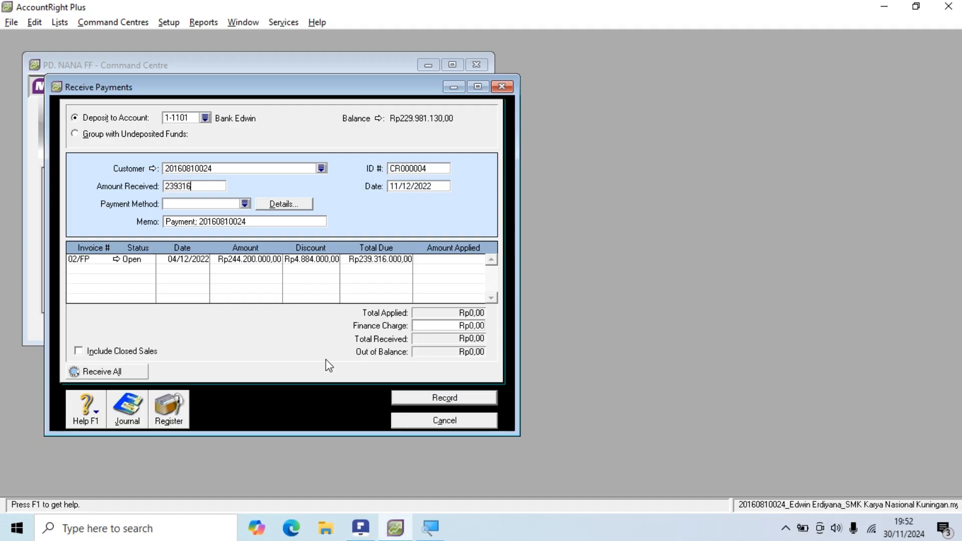
{"action": "type", "text": "000"}
{"action": "key", "text": "Tab"}
{"action": "key", "text": "alt+Tab"}
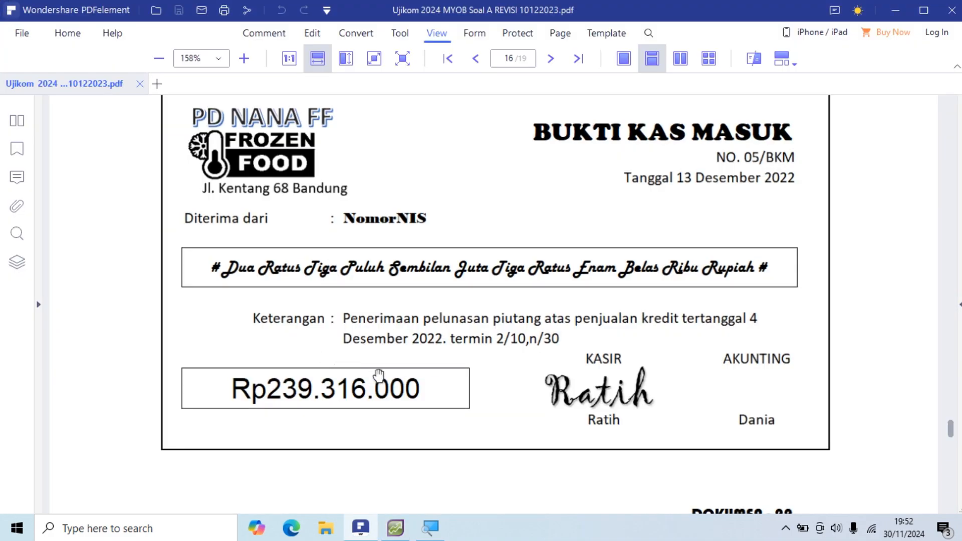
{"action": "key", "text": "alt+Tab"}
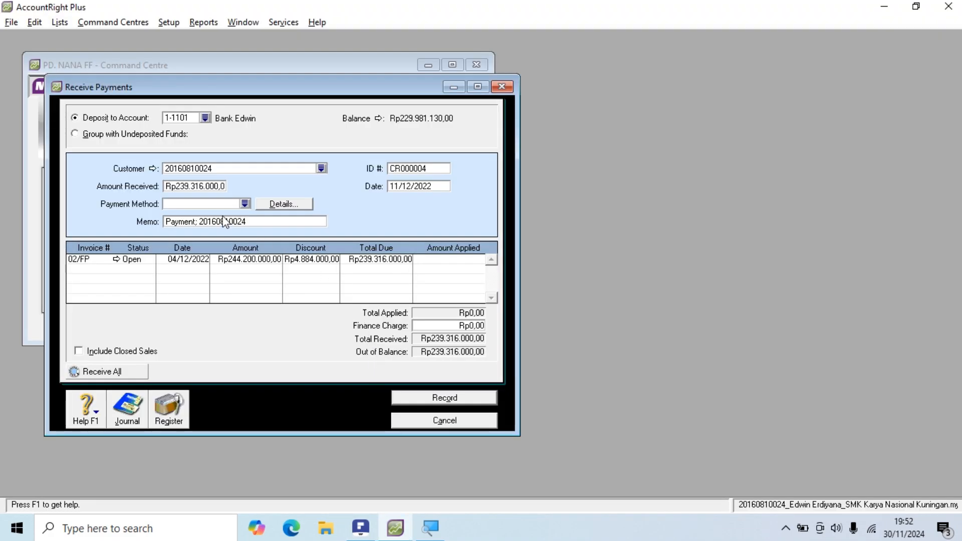
Step: Set the customer payment's method to Cheque and its ID number to 05/BKM, as numbered on the voucher
{"action": "left_click", "coordinate": [245, 203]}
{"action": "left_click", "coordinate": [383, 226]}
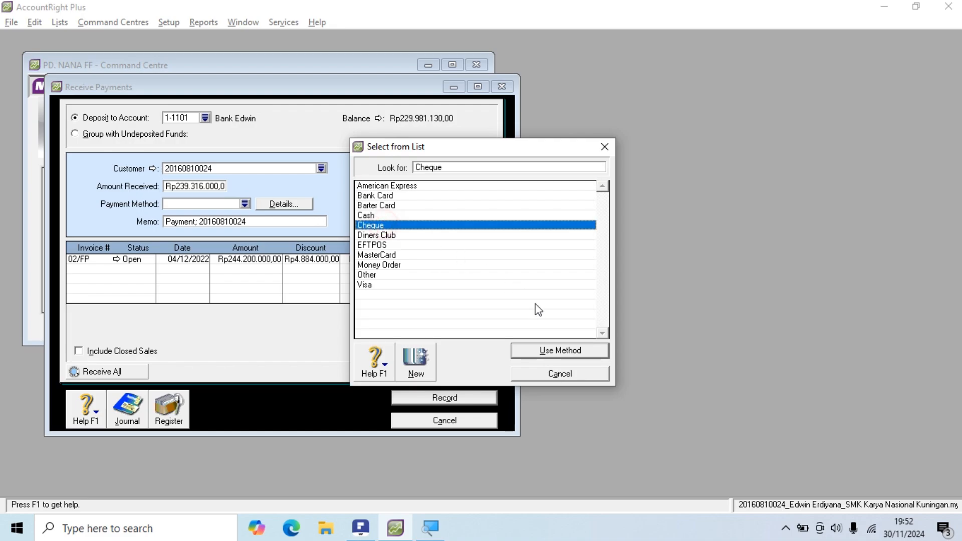
{"action": "left_click", "coordinate": [556, 350]}
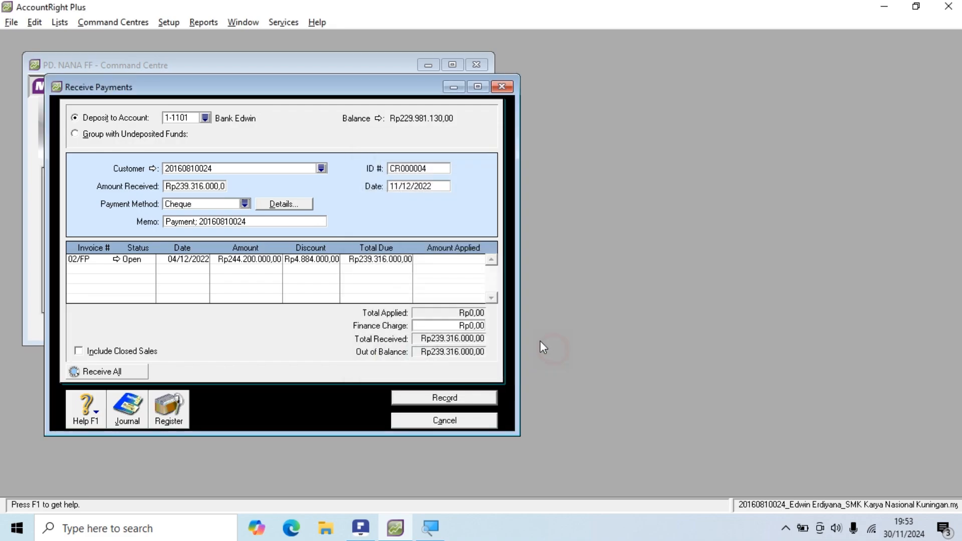
{"action": "left_click", "coordinate": [415, 168]}
{"action": "key", "text": "alt+Tab"}
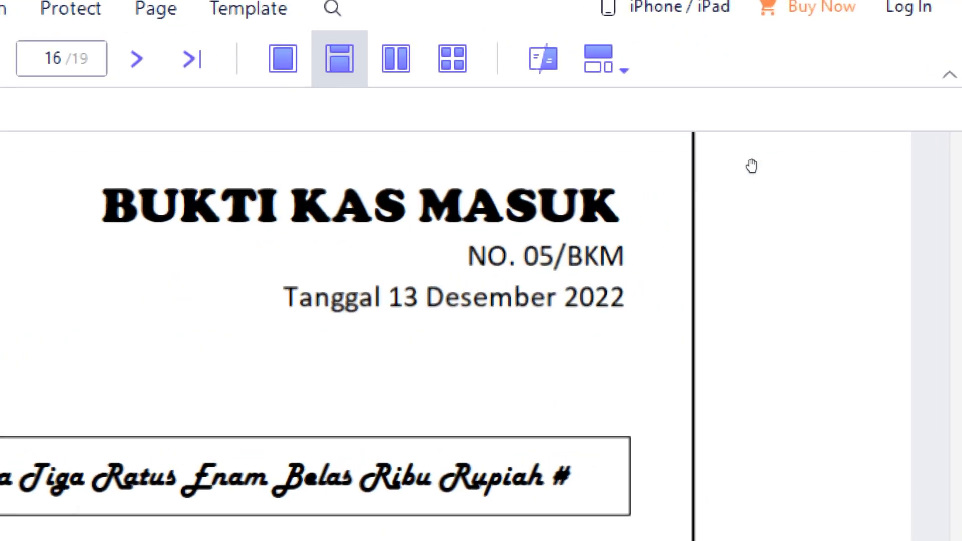
{"action": "key", "text": "alt+Tab"}
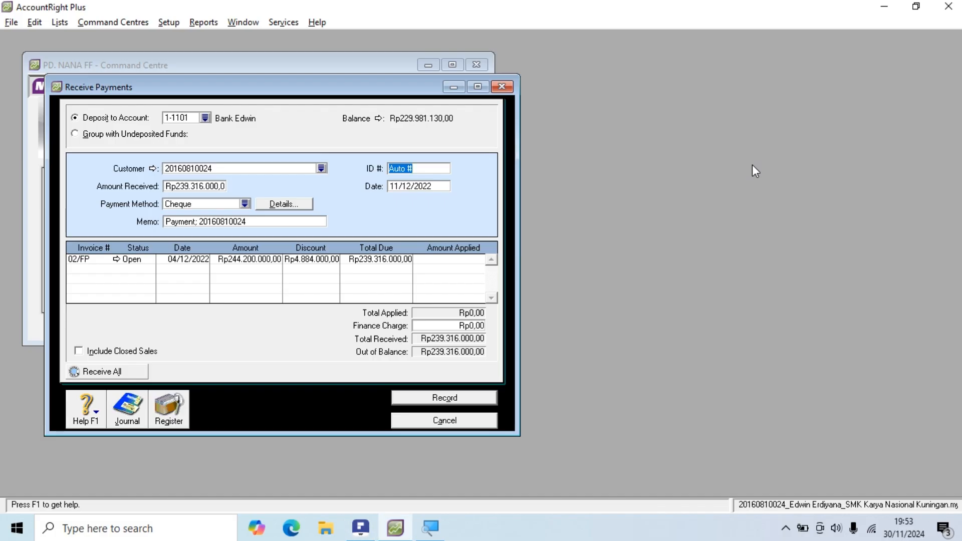
{"action": "type", "text": "05/BKM"}
{"action": "key", "text": "Tab"}
Step: Set the customer payment's date to 13/12/2022, checking it against the 05/BKM voucher in the exam PDF
{"action": "key", "text": "alt+Tab"}
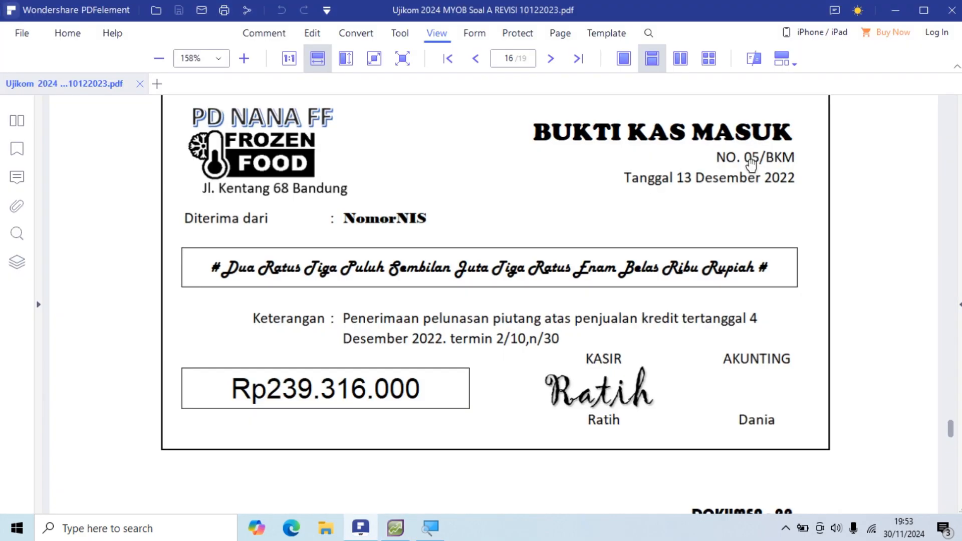
{"action": "key", "text": "alt+Tab"}
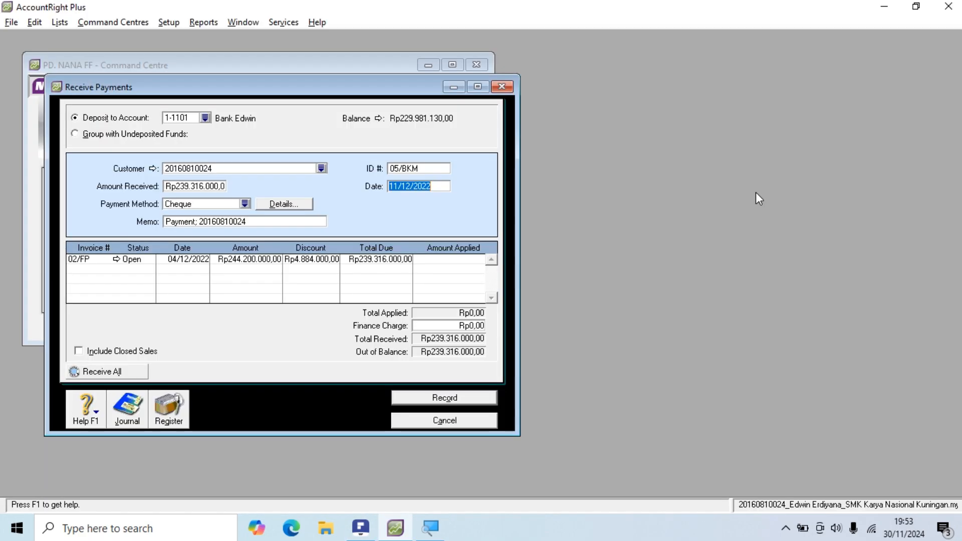
{"action": "type", "text": "13"}
{"action": "type", "text": "/21"}
{"action": "key", "text": "BackSpace"}
{"action": "key", "text": "BackSpace"}
{"action": "type", "text": "12/2022"}
{"action": "key", "text": "alt+Tab"}
{"action": "key", "text": "alt+Tab"}
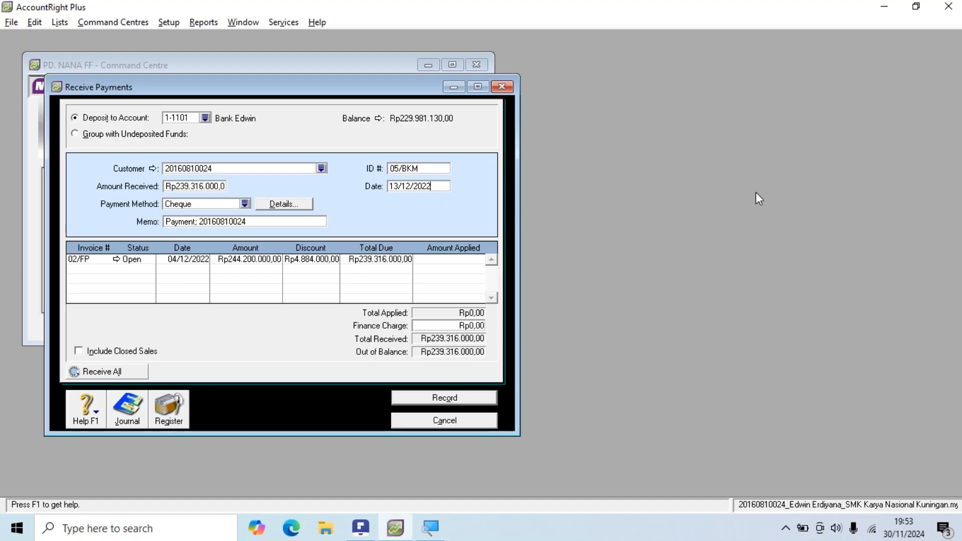
{"action": "key", "text": "Tab"}
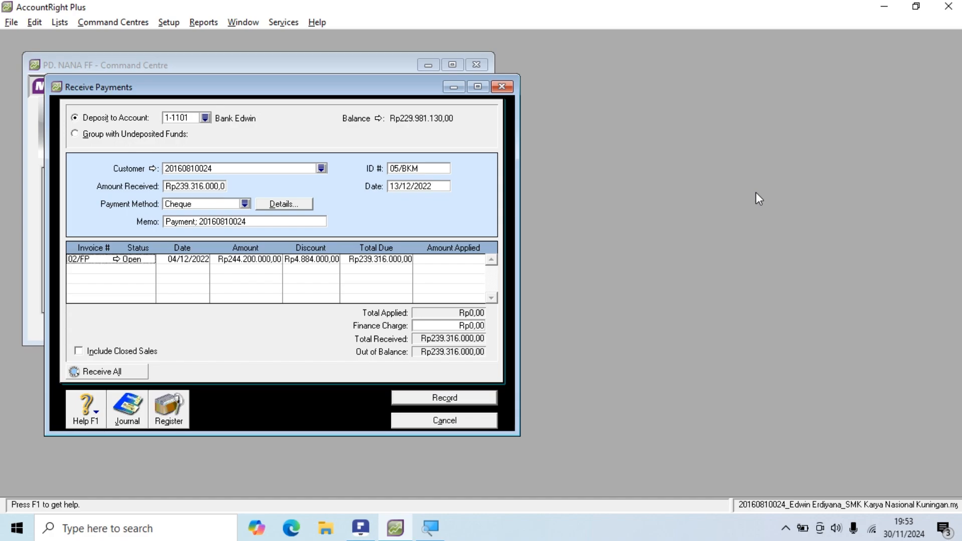
Step: Append the credit sale's date "- 04/12/2022" to the payment memo, as described on the voucher
{"action": "left_click", "coordinate": [251, 221]}
{"action": "key", "text": "alt+Tab"}
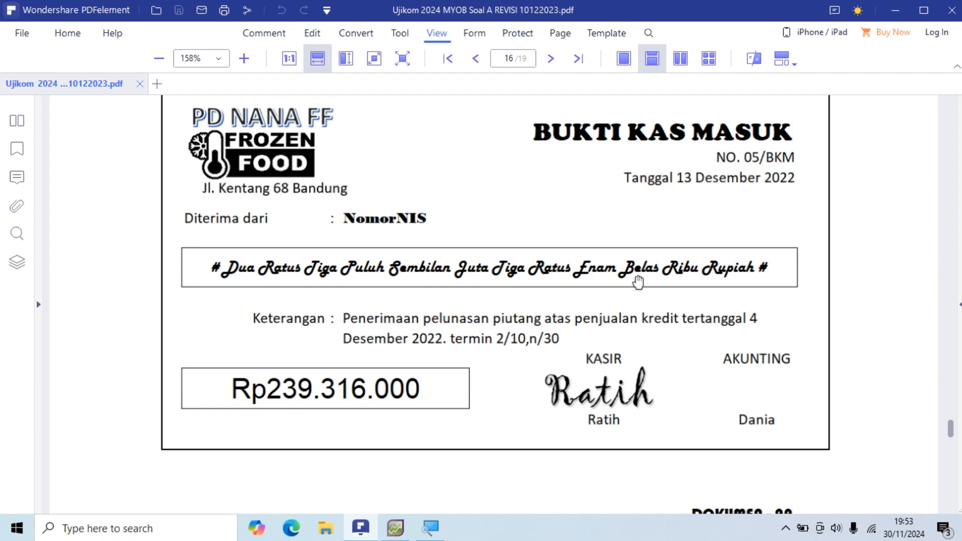
{"action": "key", "text": "alt+Tab"}
{"action": "left_click", "coordinate": [272, 224]}
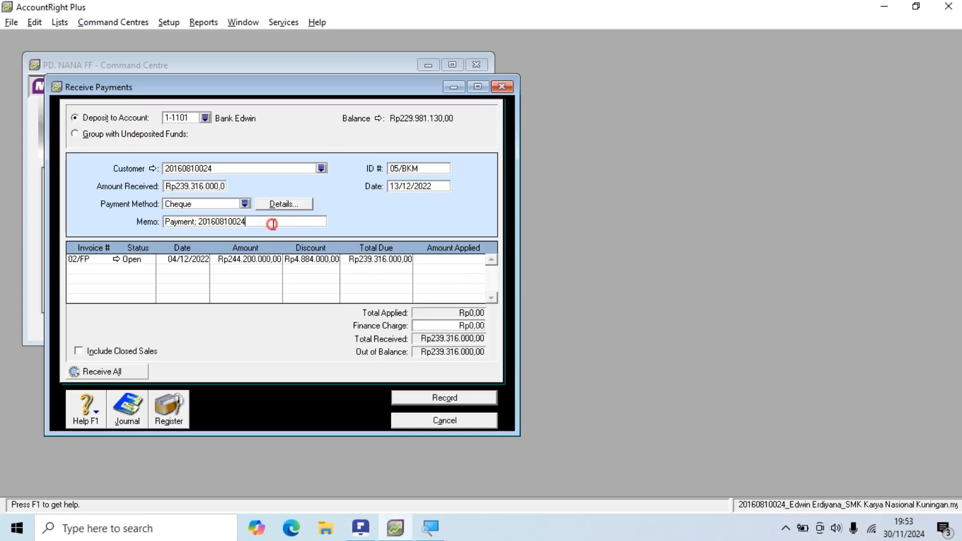
{"action": "type", "text": "- 04/12/22022"}
{"action": "key", "text": "Tab"}
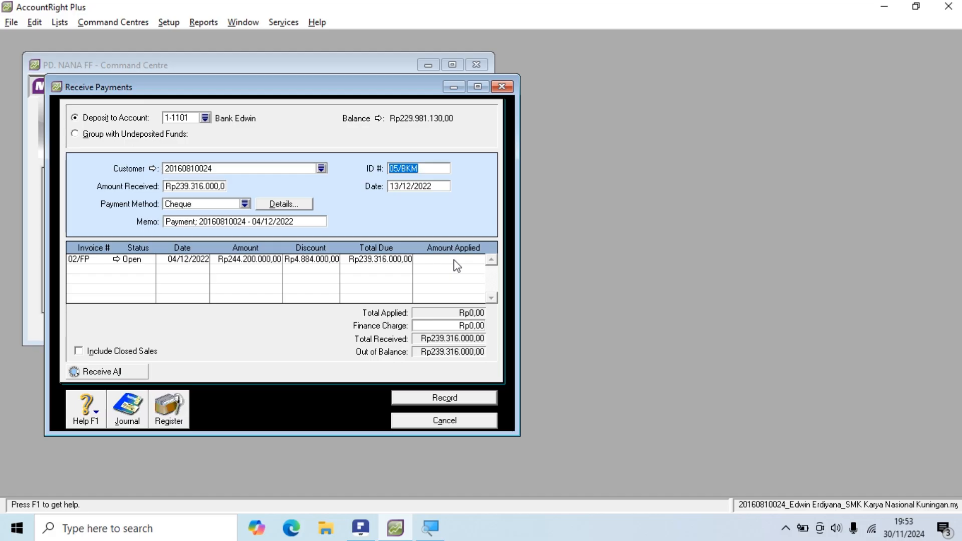
Step: Apply Rp239.316.000 to invoice 02/FP and record the payment without printing the discount's credit invoice, closing the form
{"action": "left_click", "coordinate": [456, 265]}
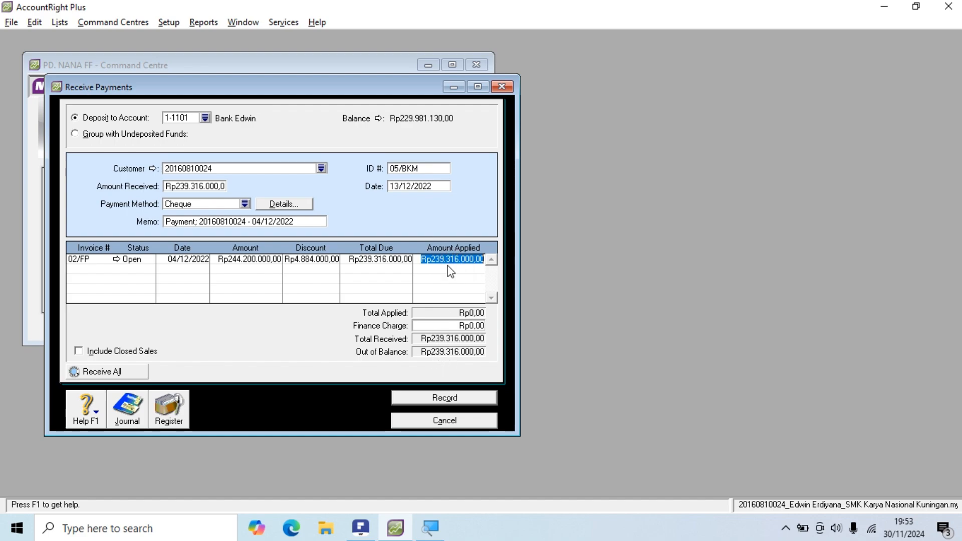
{"action": "key", "text": "Tab"}
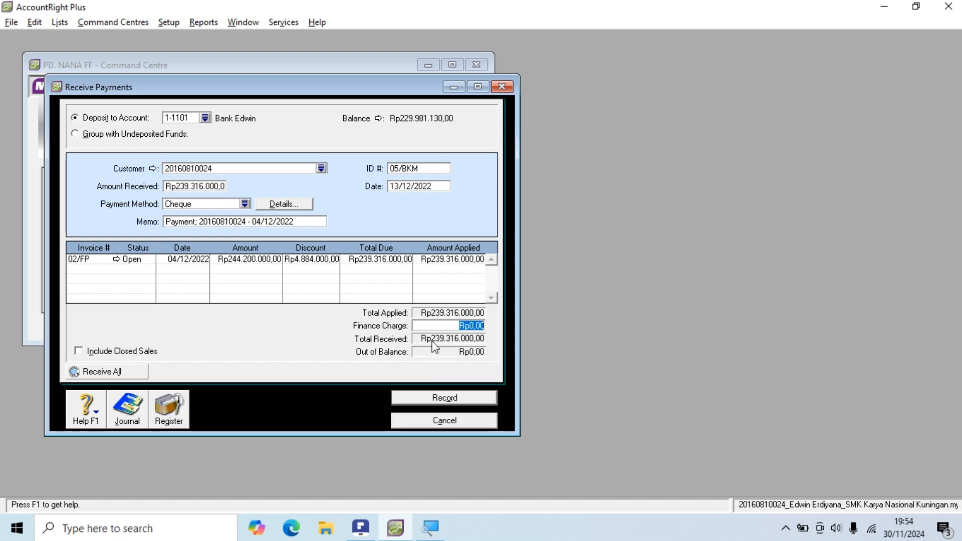
{"action": "left_click", "coordinate": [434, 397]}
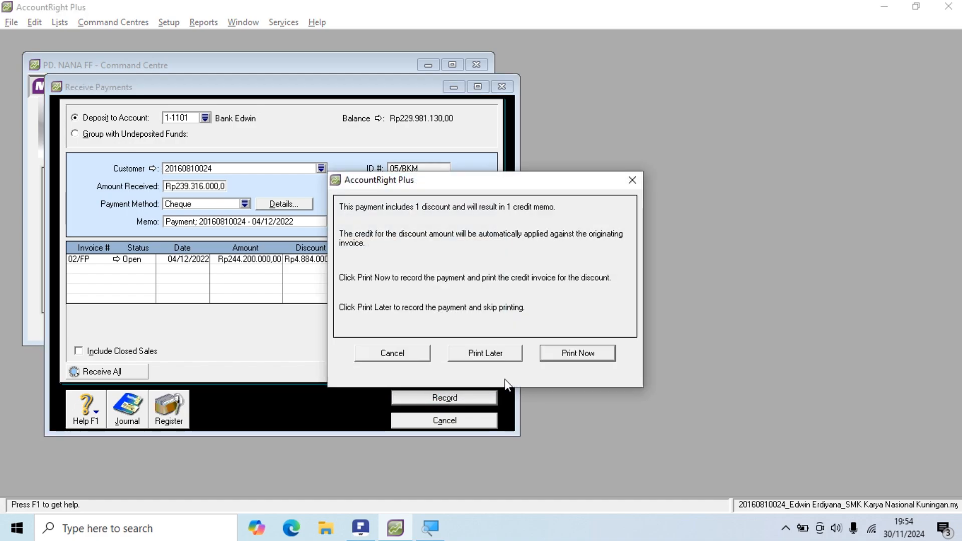
{"action": "left_click", "coordinate": [483, 352]}
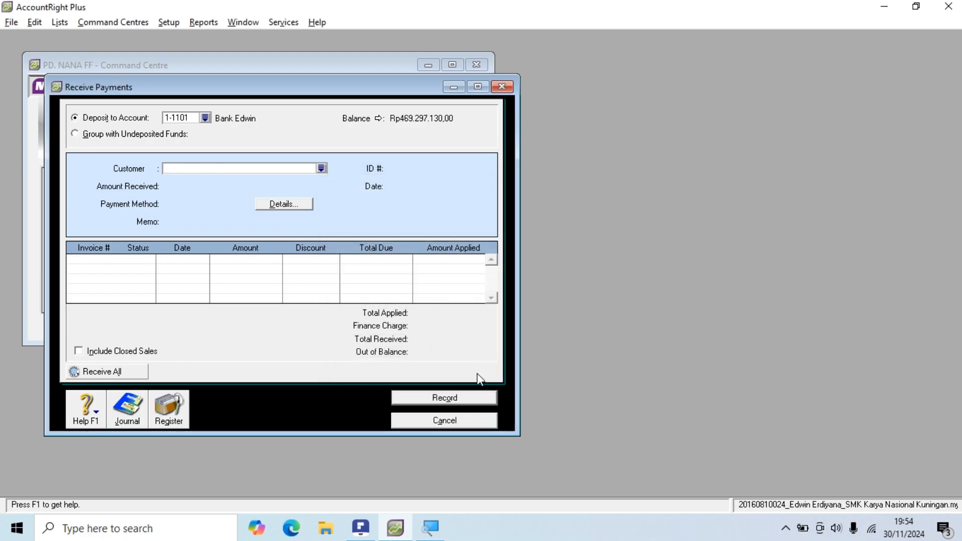
{"action": "left_click", "coordinate": [467, 420]}
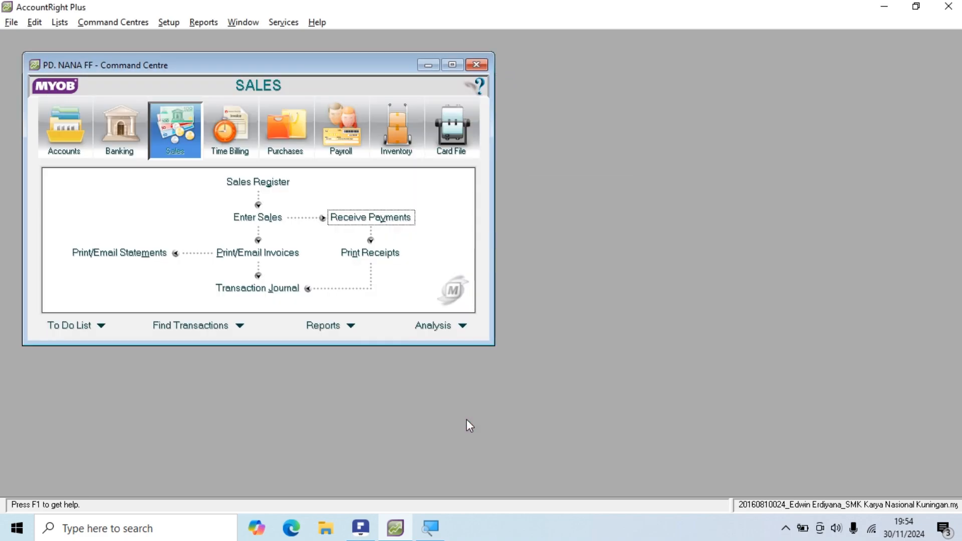
Step: Read the cash receipt voucher DOKUMEN - 22 in the exam PDF and open the Receive Payments form in AccountRight Plus
{"action": "key", "text": "alt+Tab"}
{"action": "scroll", "coordinate": [621, 342], "scroll_direction": "up", "scroll_amount": 1}
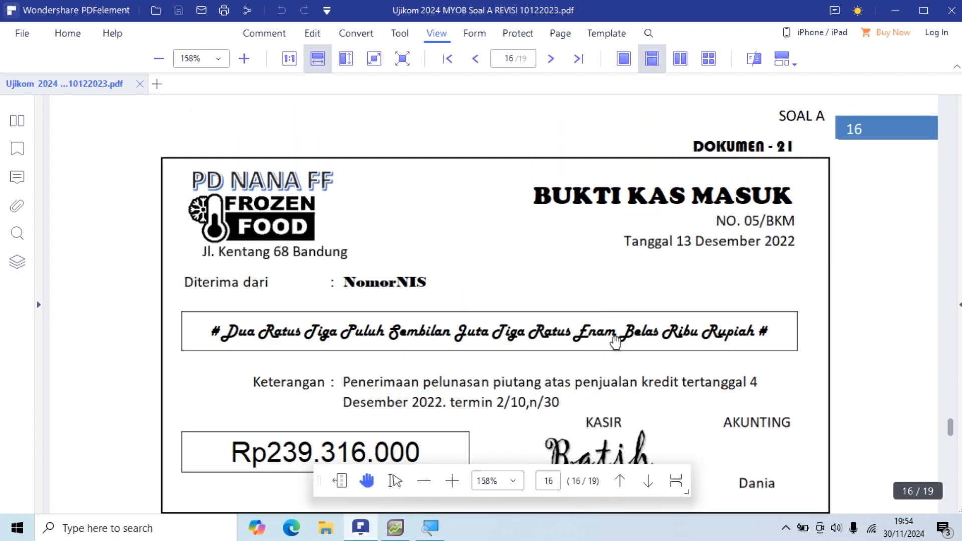
{"action": "scroll", "coordinate": [616, 342], "scroll_direction": "down", "scroll_amount": 8}
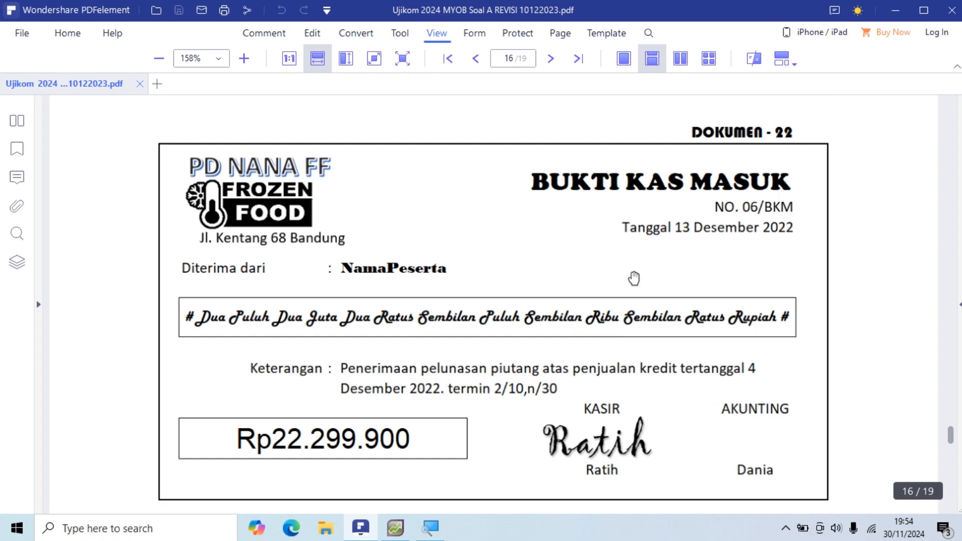
{"action": "scroll", "coordinate": [611, 263], "scroll_direction": "up", "scroll_amount": 5}
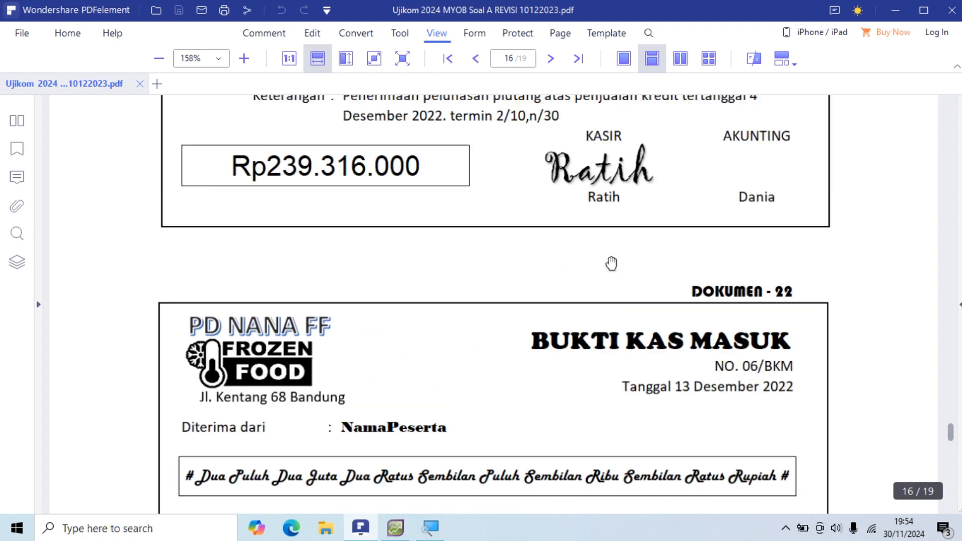
{"action": "scroll", "coordinate": [611, 263], "scroll_direction": "down", "scroll_amount": 5}
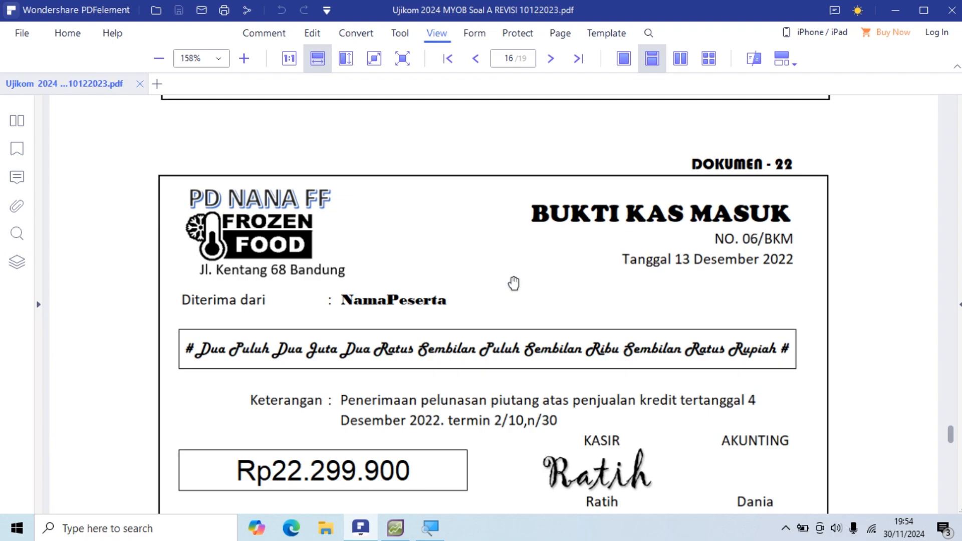
{"action": "key", "text": "alt+Tab"}
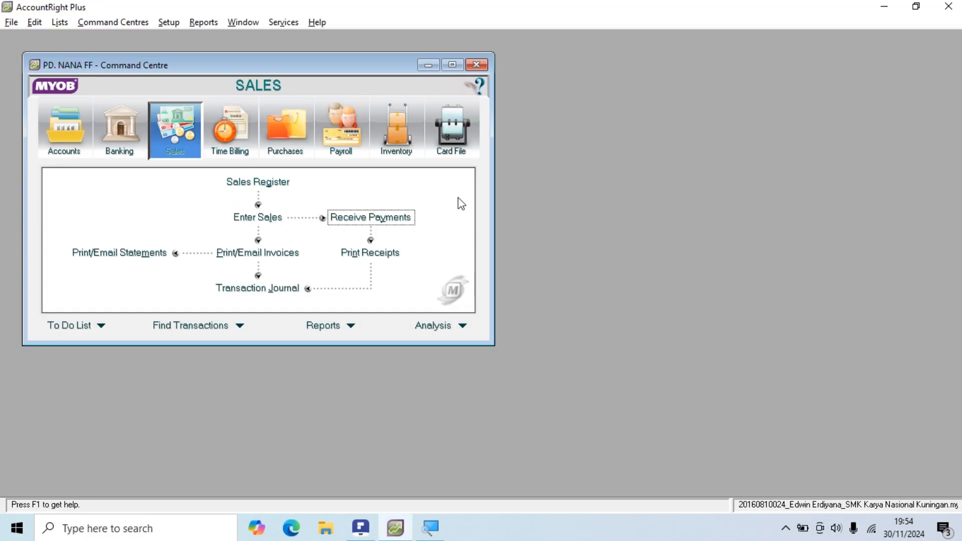
{"action": "left_click", "coordinate": [383, 218]}
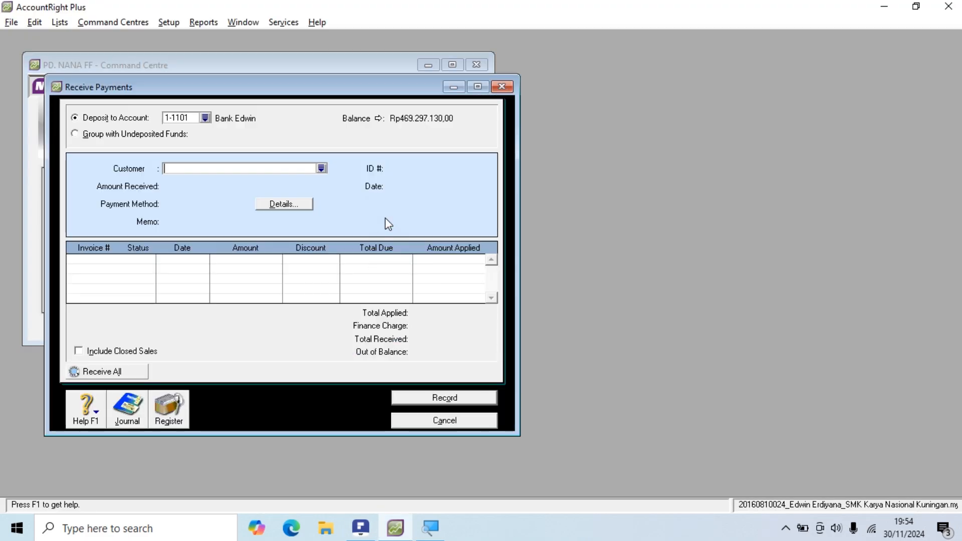
Step: Choose the participant-name customer (NamaPeserta) named on the 06/BKM voucher for the new customer payment
{"action": "key", "text": "alt+Tab"}
{"action": "scroll", "coordinate": [538, 275], "scroll_direction": "up", "scroll_amount": 6}
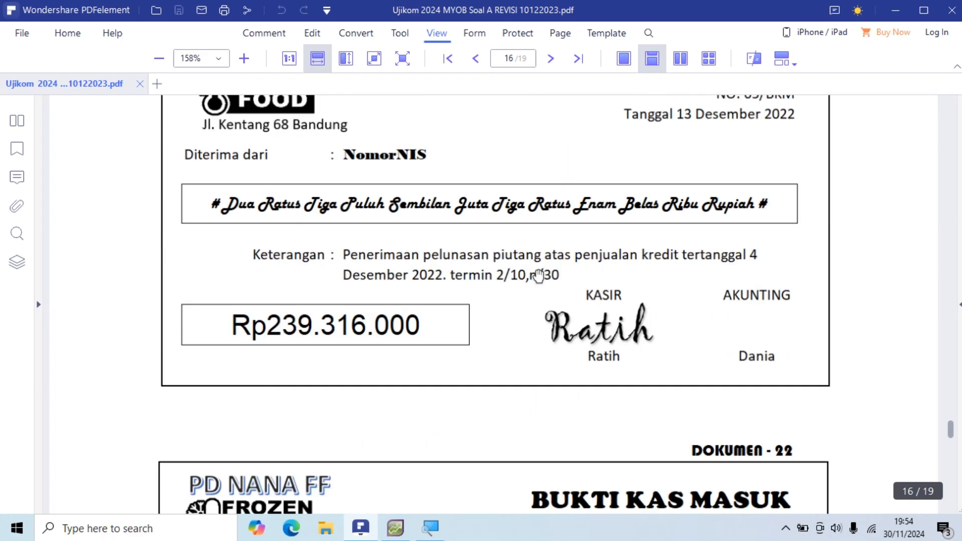
{"action": "scroll", "coordinate": [538, 276], "scroll_direction": "down", "scroll_amount": 6}
{"action": "key", "text": "alt+Tab"}
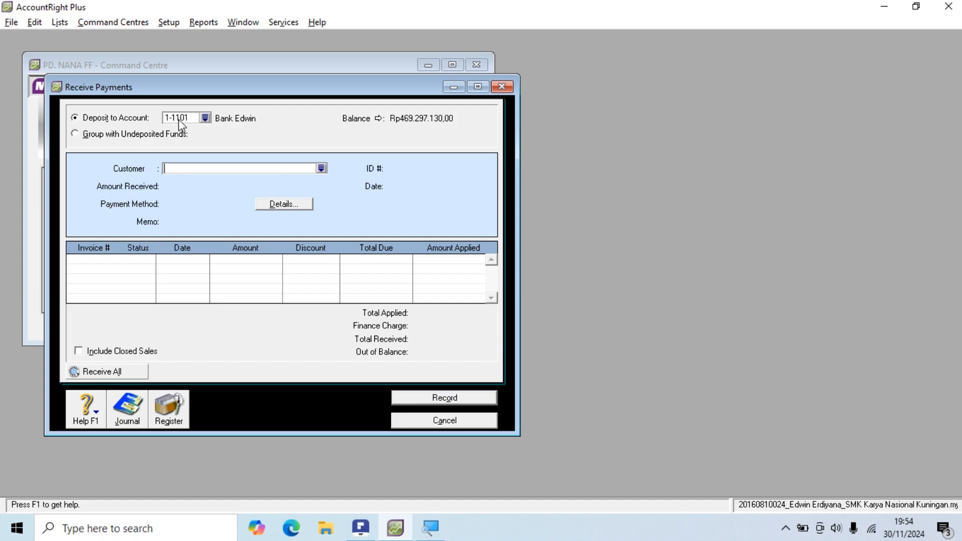
{"action": "left_click", "coordinate": [320, 170]}
{"action": "key", "text": "alt+Tab"}
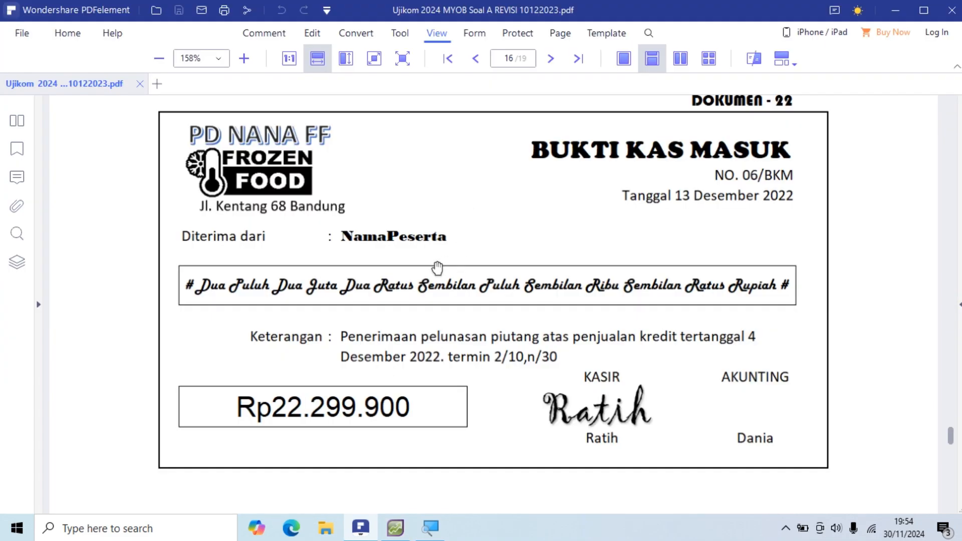
{"action": "key", "text": "alt+Tab"}
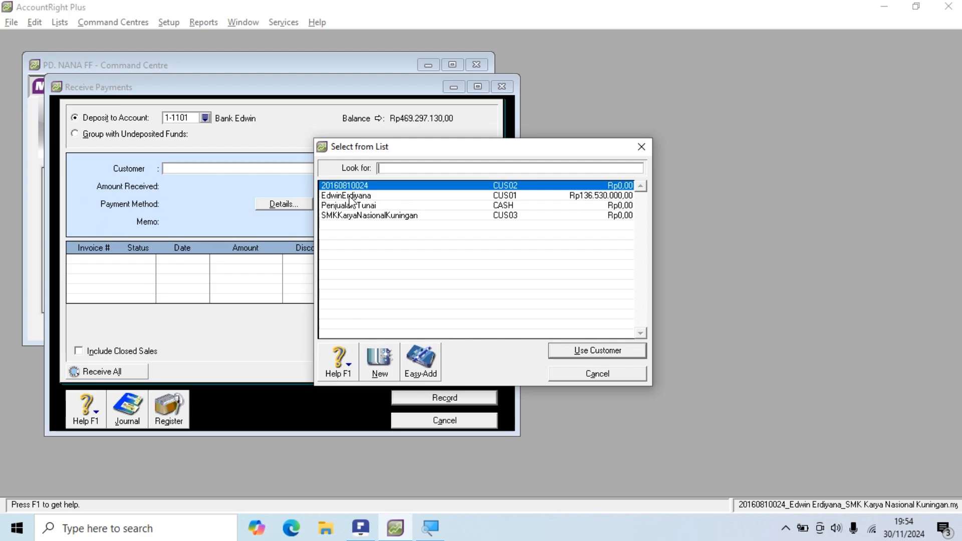
{"action": "left_click", "coordinate": [349, 196]}
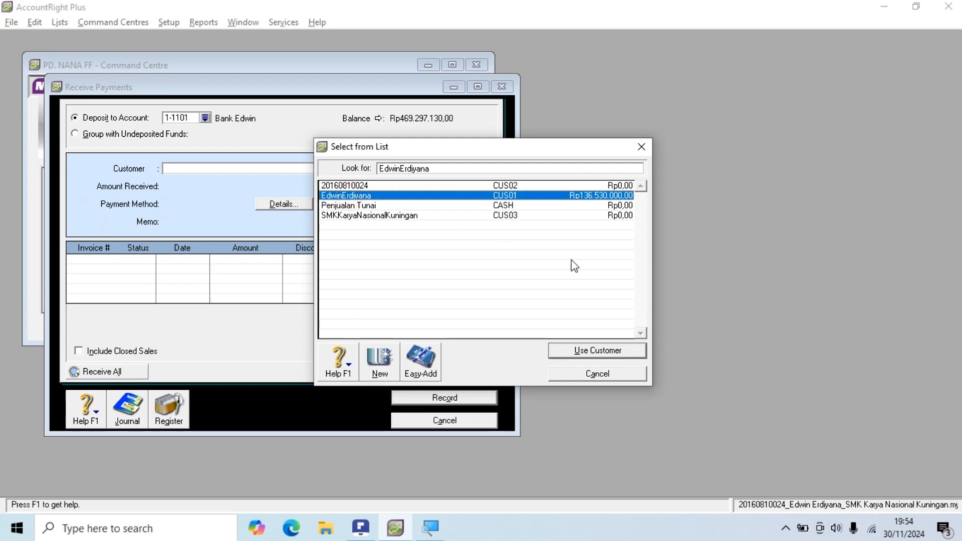
{"action": "left_click", "coordinate": [592, 350]}
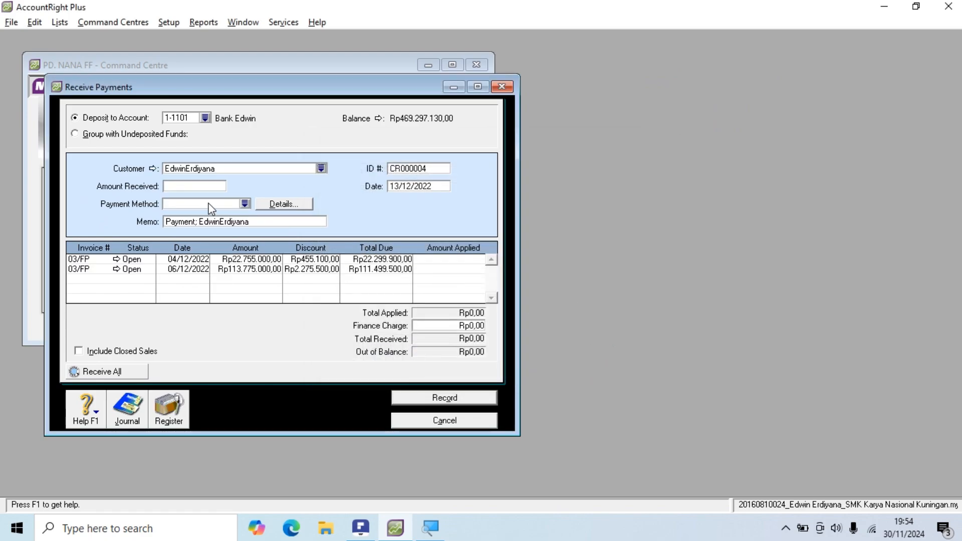
Step: Set the customer payment's amount received to Rp22.299.900, following the 06/BKM voucher in the exam PDF
{"action": "key", "text": "alt+Tab"}
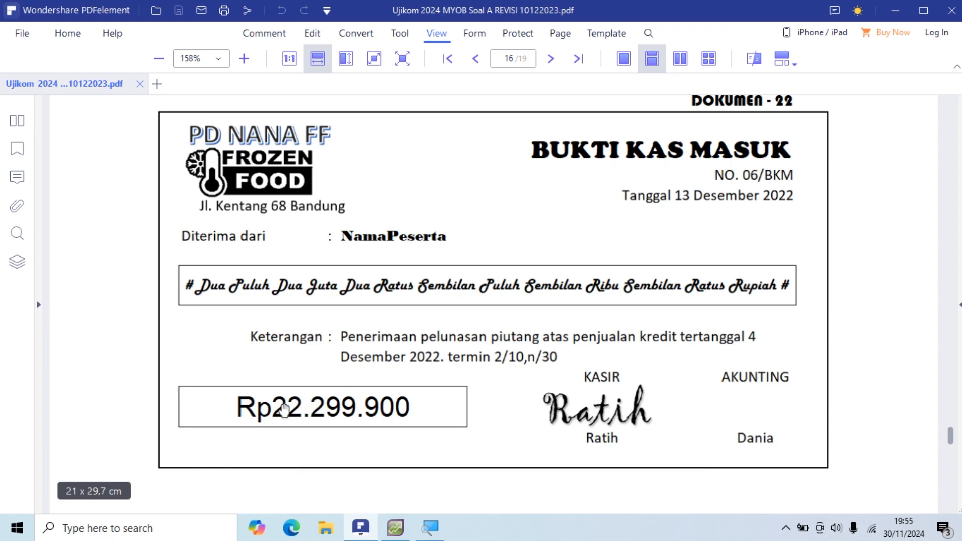
{"action": "key", "text": "alt+Tab"}
{"action": "type", "text": "22"}
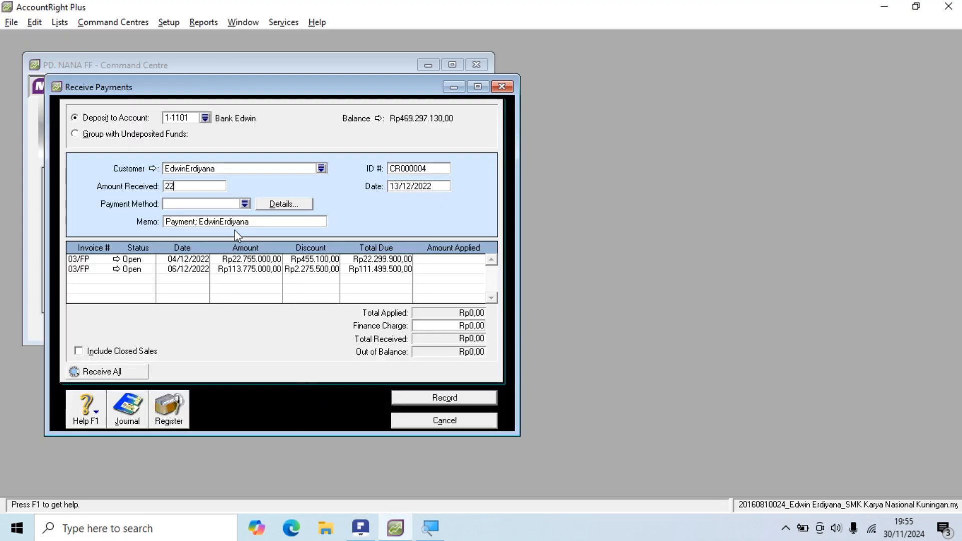
{"action": "key", "text": "alt+Tab"}
{"action": "key", "text": "alt+Tab"}
{"action": "type", "text": "299"}
{"action": "key", "text": "alt+Tab"}
{"action": "key", "text": "alt+Tab"}
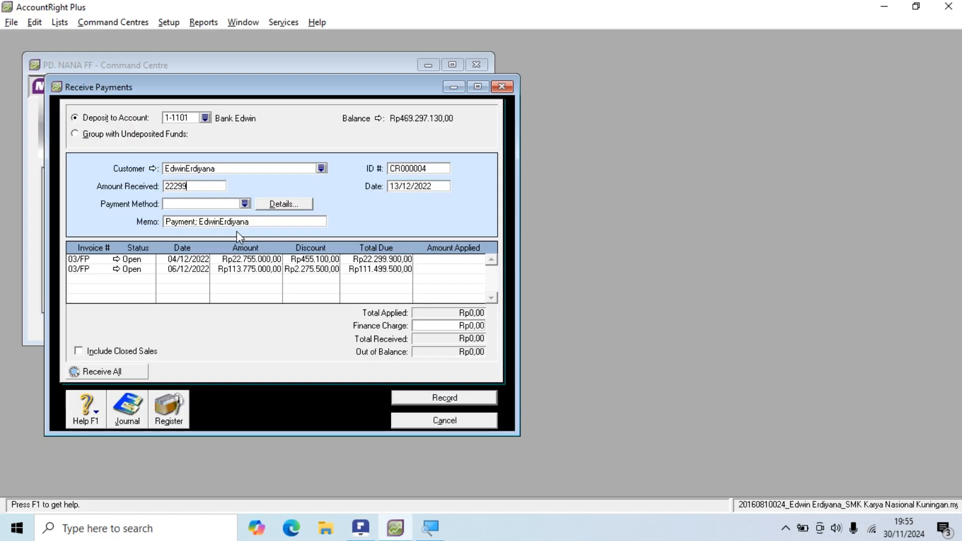
{"action": "type", "text": "900"}
{"action": "key", "text": "Tab"}
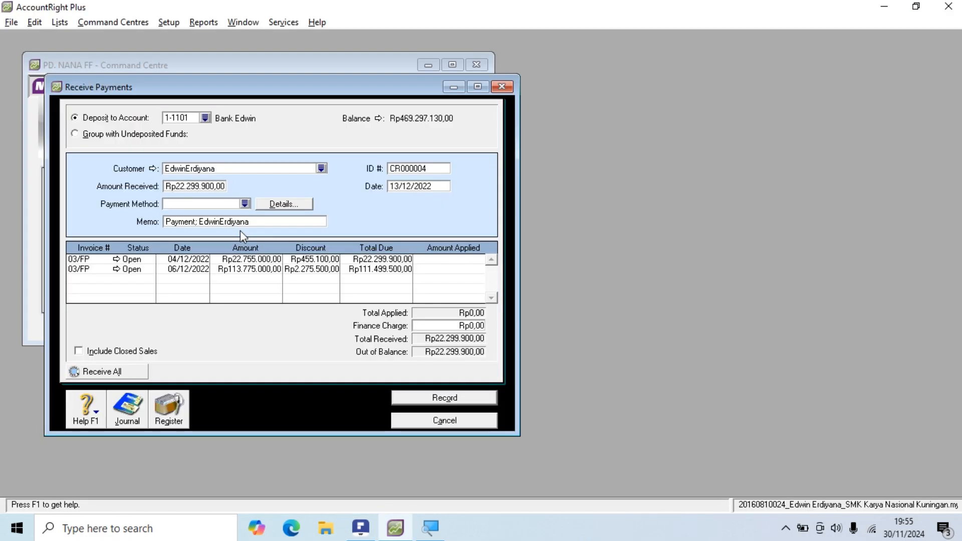
Step: Check the 06/BKM voucher in the exam PDF and set the customer payment's method to Cheque
{"action": "key", "text": "alt+Tab"}
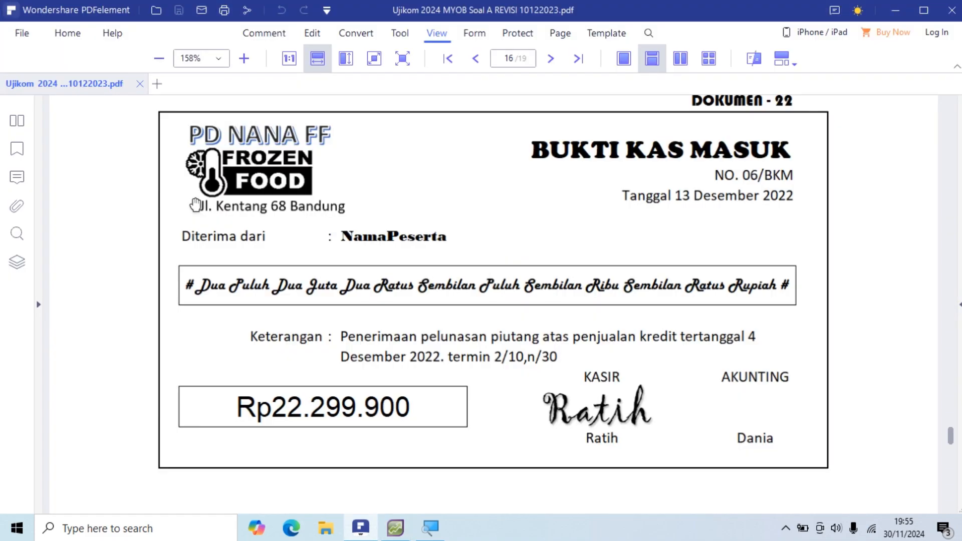
{"action": "key", "text": "alt+Tab"}
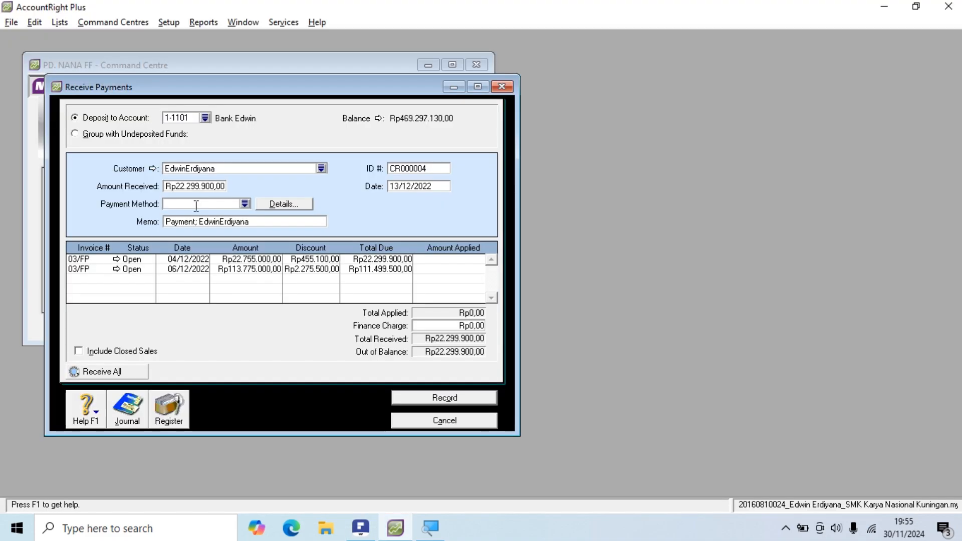
{"action": "left_click", "coordinate": [245, 203]}
{"action": "left_click", "coordinate": [371, 225]}
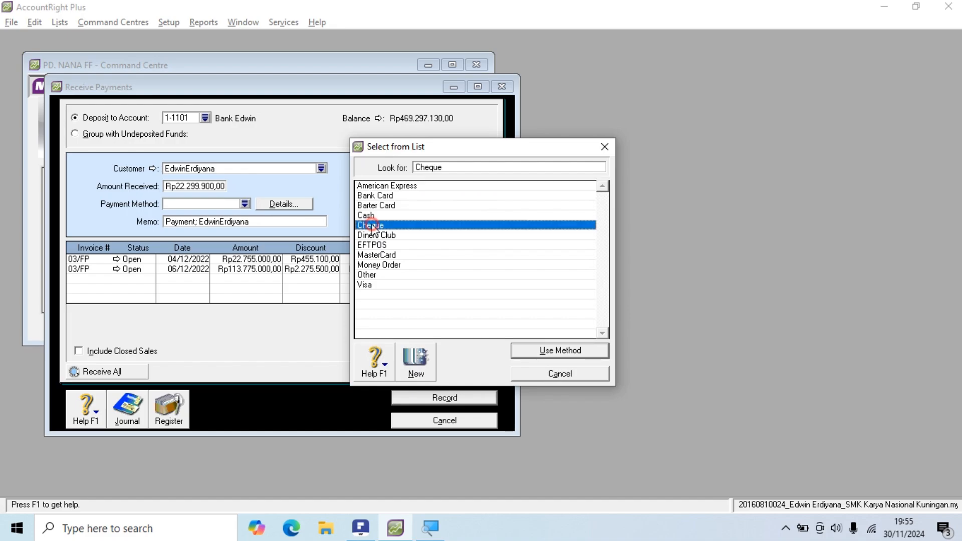
{"action": "left_click", "coordinate": [536, 354]}
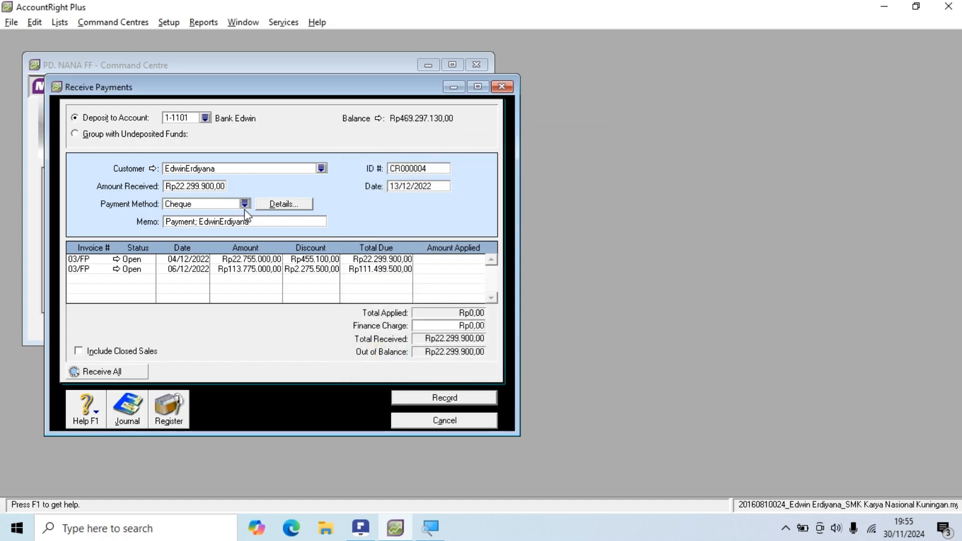
Step: Set the customer payment's ID to 06/BKM and check its date against the voucher in the exam PDF
{"action": "left_click", "coordinate": [407, 170]}
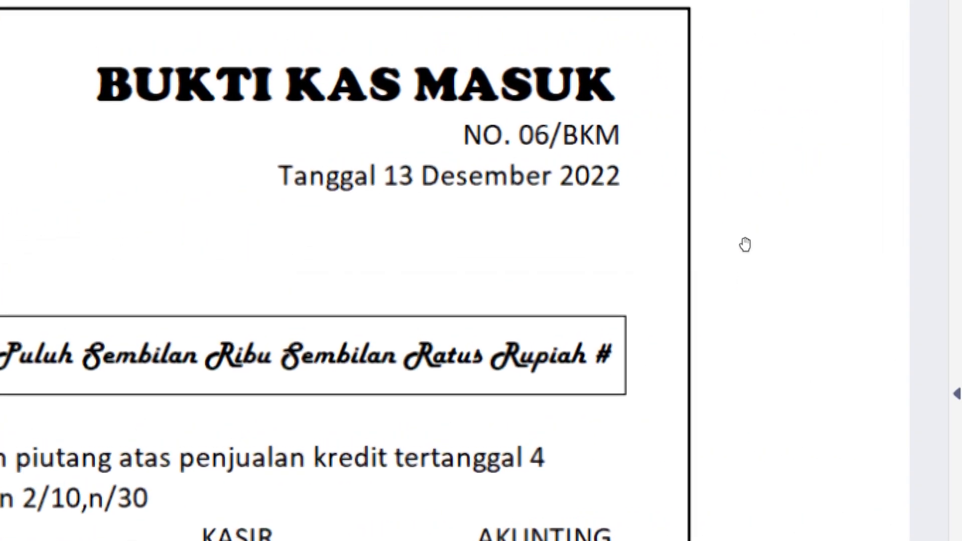
{"action": "key", "text": "alt+Tab"}
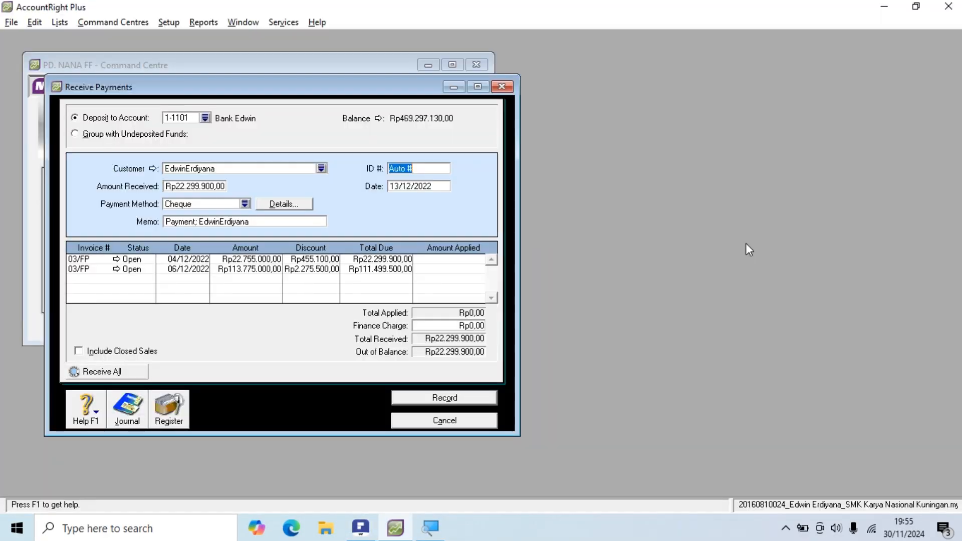
{"action": "type", "text": "06/BKM"}
{"action": "key", "text": "alt+Tab"}
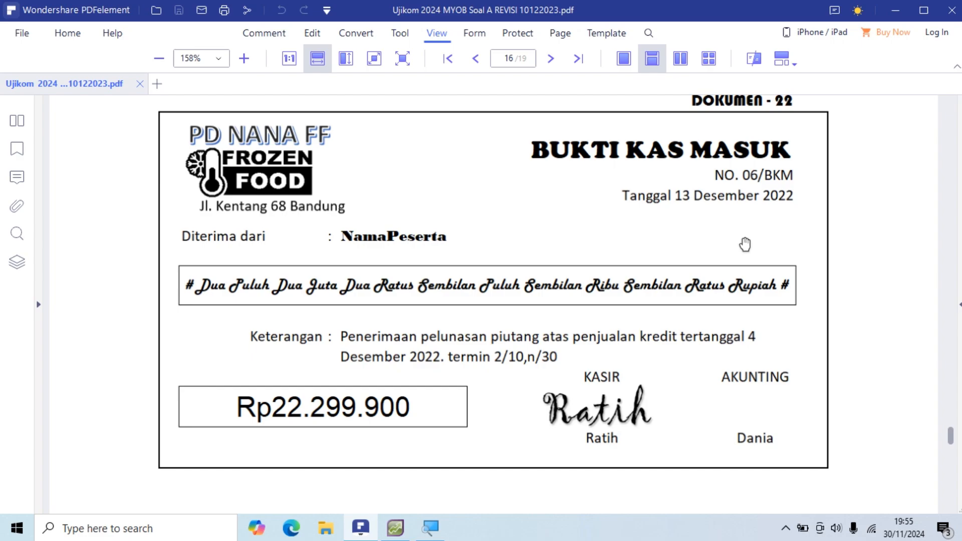
{"action": "key", "text": "alt+Tab"}
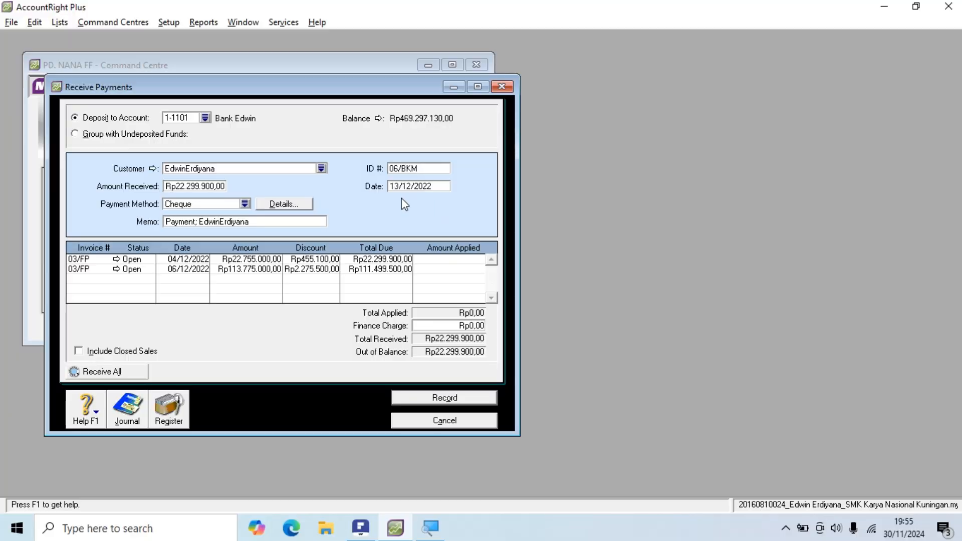
Step: Append "- 04/12/2022", the credit sale date on the voucher, to the customer payment's memo
{"action": "left_click", "coordinate": [278, 221]}
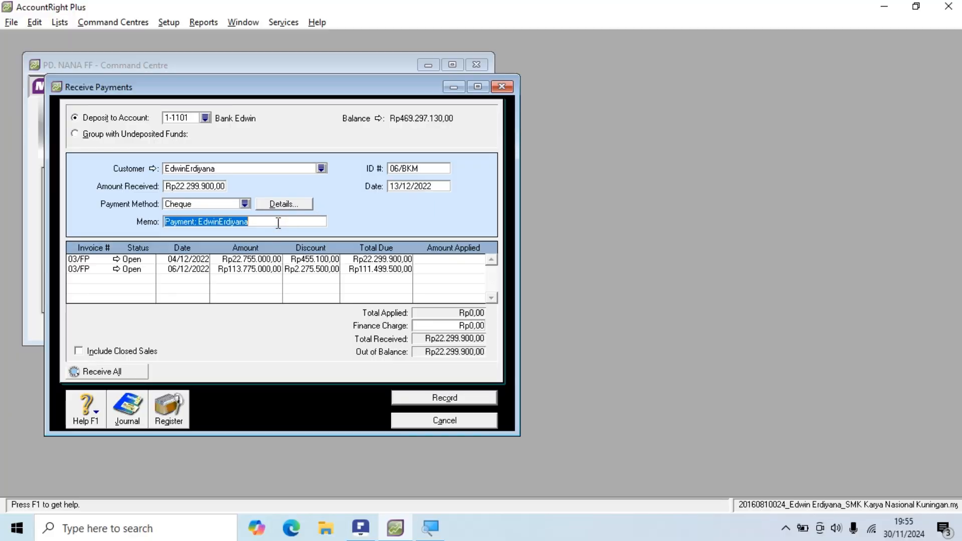
{"action": "key", "text": "alt+Tab"}
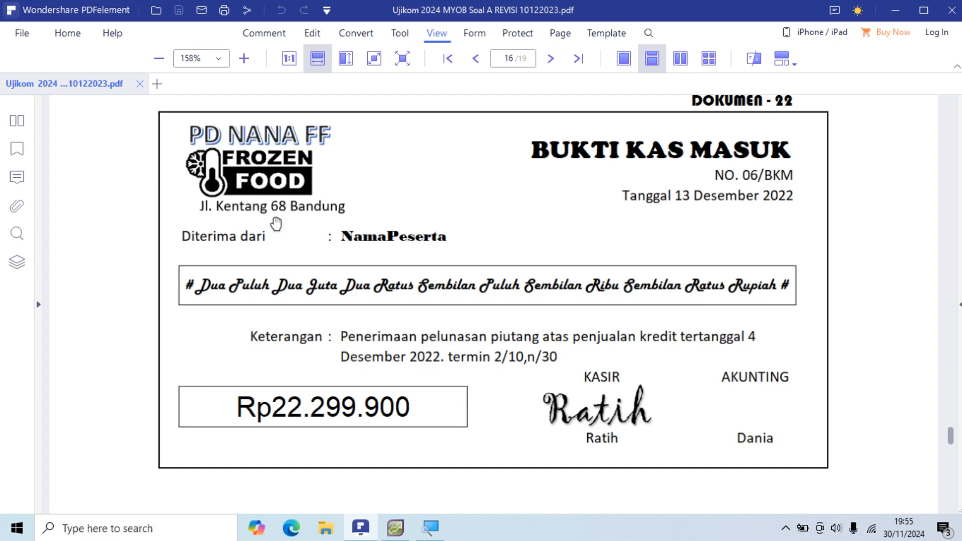
{"action": "key", "text": "alt+Tab"}
{"action": "type", "text": "- "}
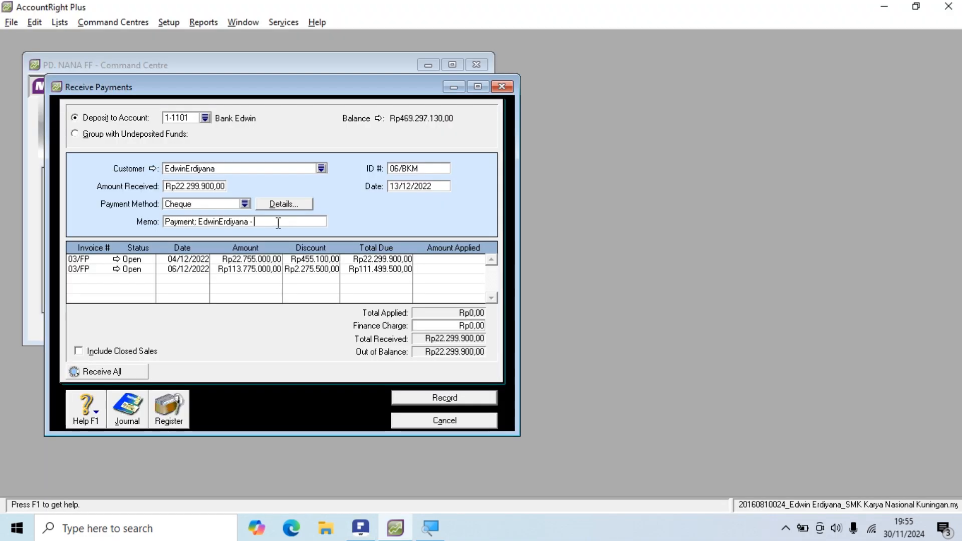
{"action": "type", "text": "04/12/2022"}
{"action": "key", "text": "Tab"}
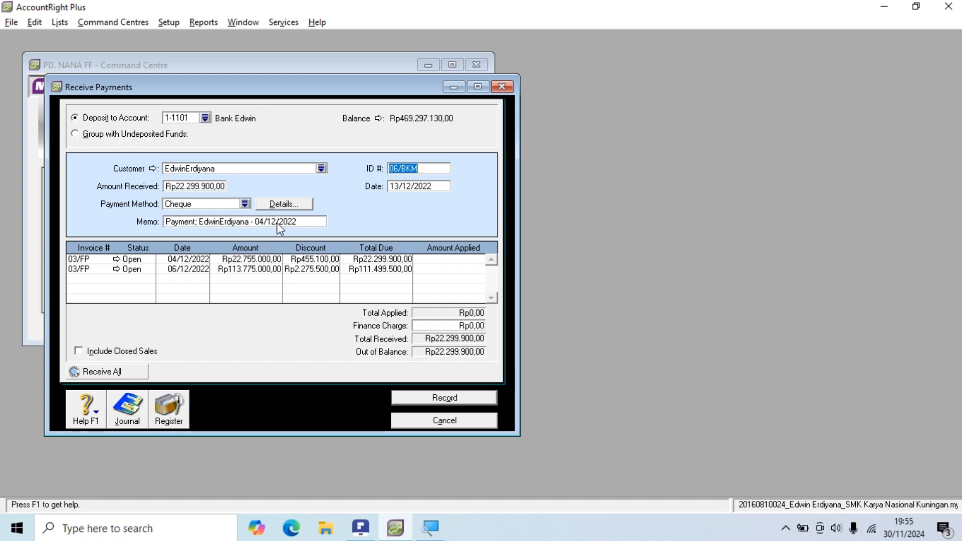
Step: Apply Rp22.299.900 to the 04/12/2022 invoice 03/FP and record the payment without printing the discount's credit invoice, closing the form
{"action": "key", "text": "alt+Tab"}
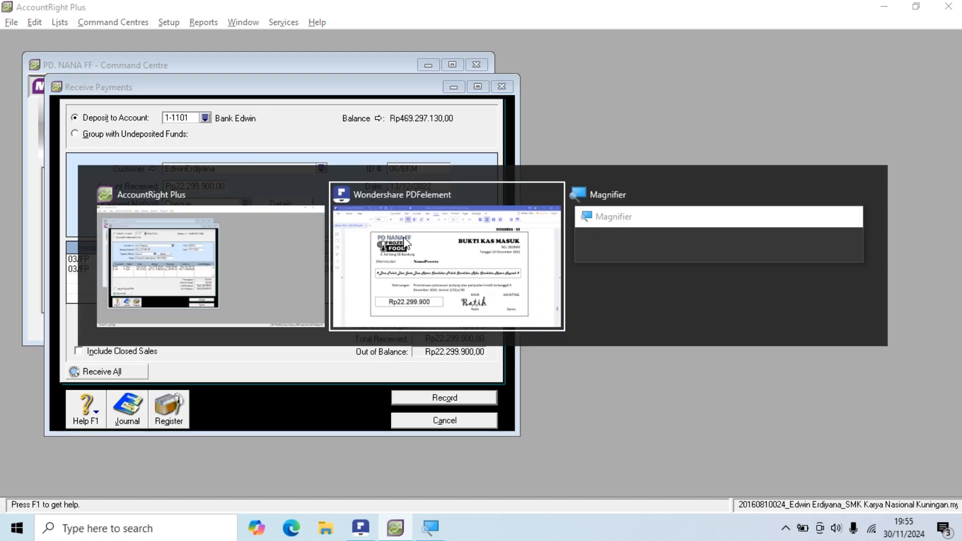
{"action": "key", "text": "alt+Tab"}
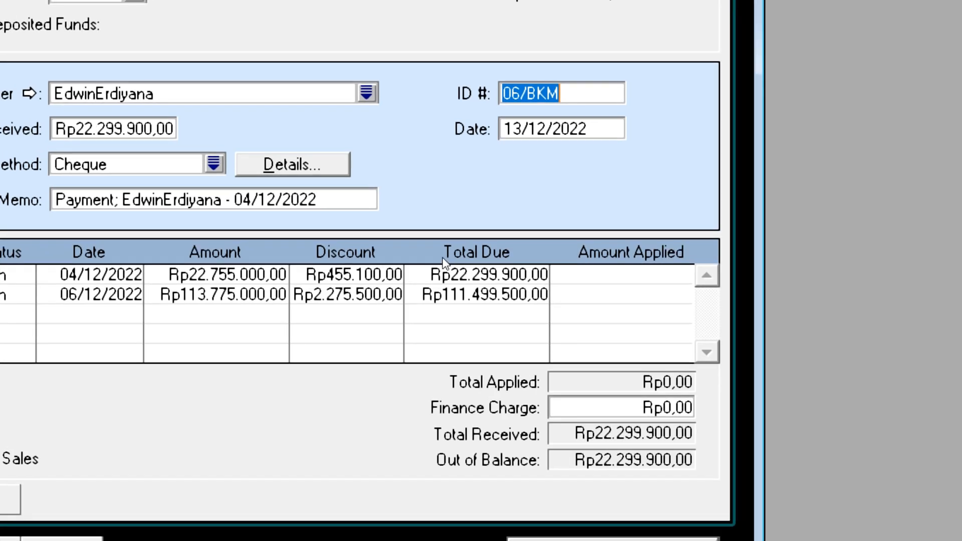
{"action": "left_click", "coordinate": [449, 265]}
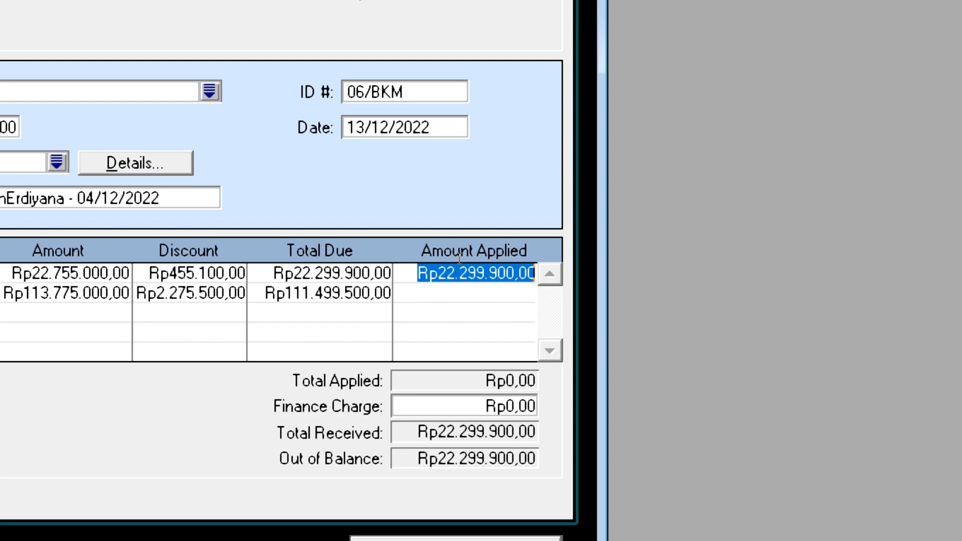
{"action": "key", "text": "Tab"}
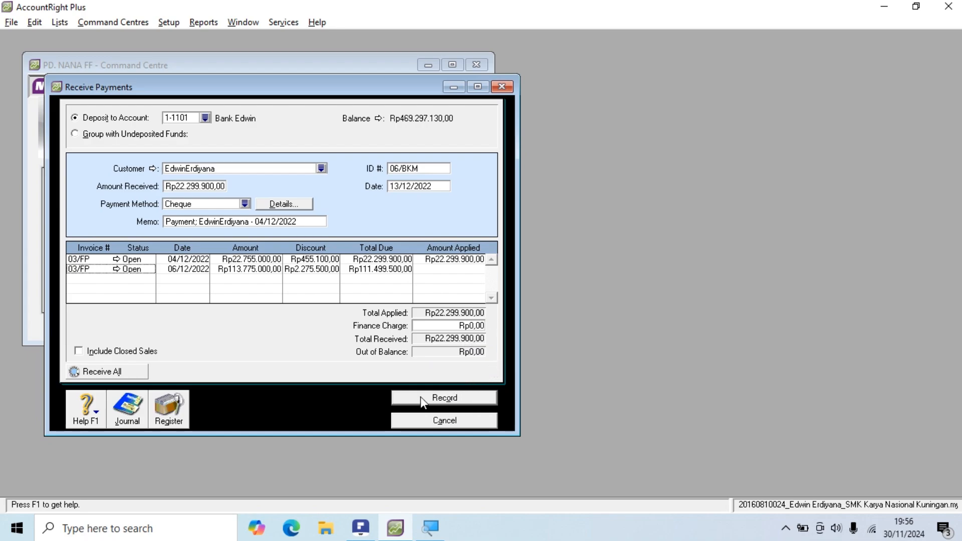
{"action": "left_click", "coordinate": [443, 399]}
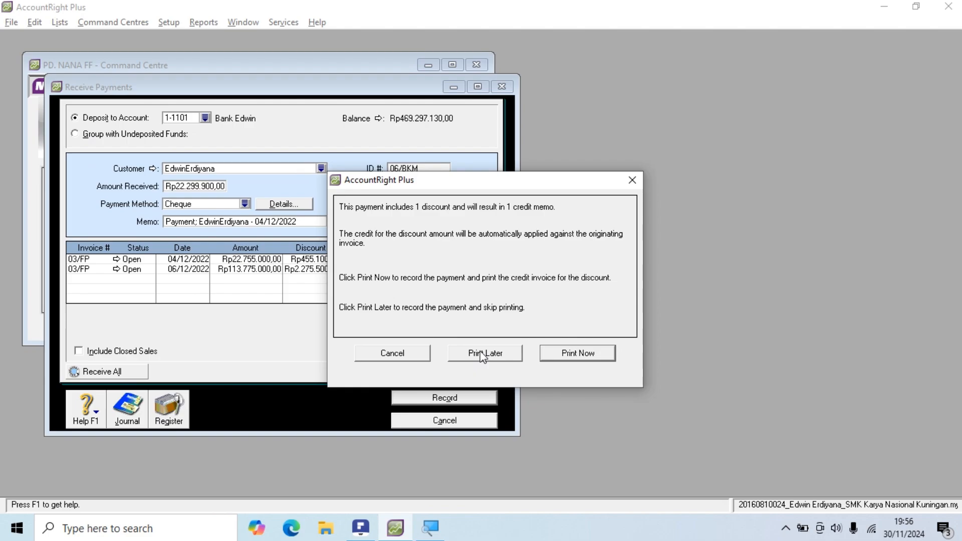
{"action": "left_click", "coordinate": [481, 355]}
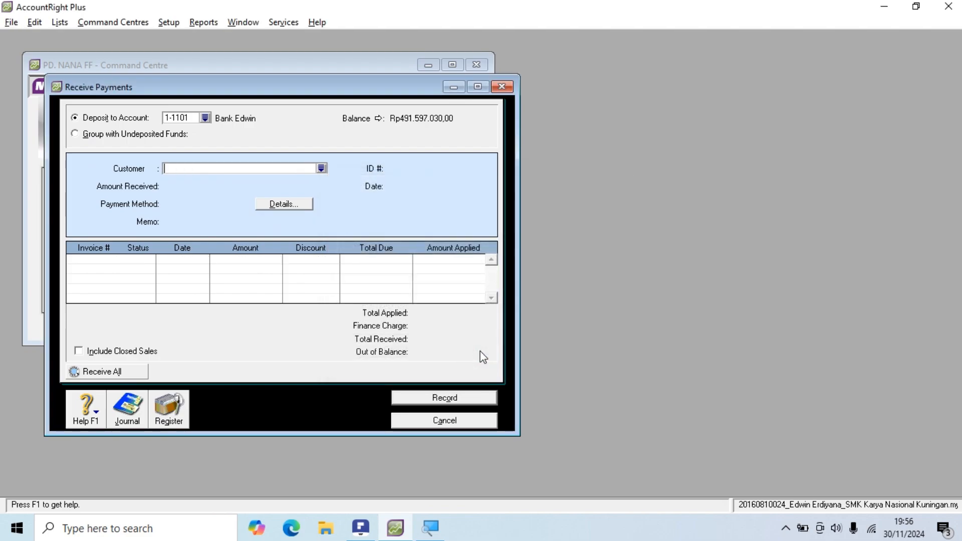
{"action": "left_click", "coordinate": [443, 419]}
Step: Read the cash receipt voucher DOKUMEN - 23 in the exam PDF and open the Receive Payments form in AccountRight Plus
{"action": "key", "text": "alt+Tab"}
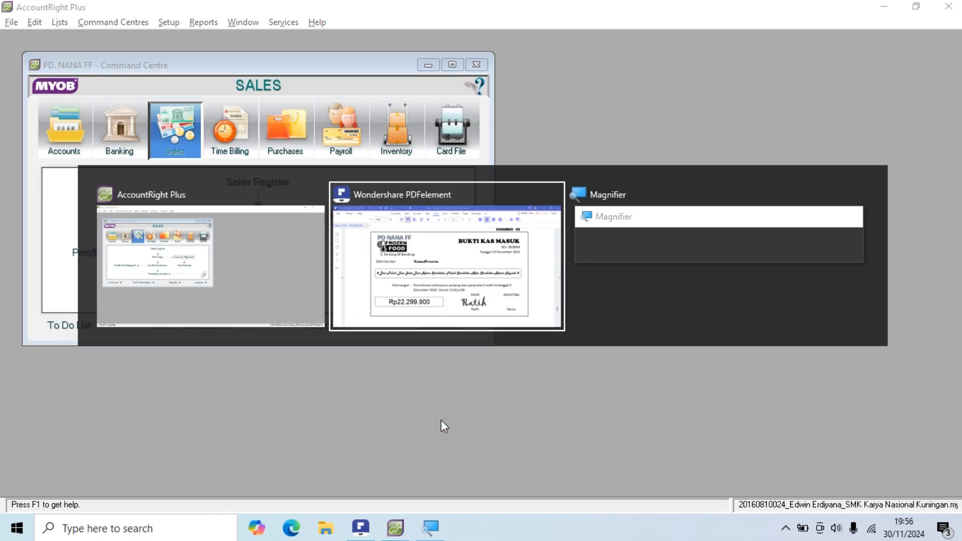
{"action": "scroll", "coordinate": [575, 246], "scroll_direction": "up", "scroll_amount": 1}
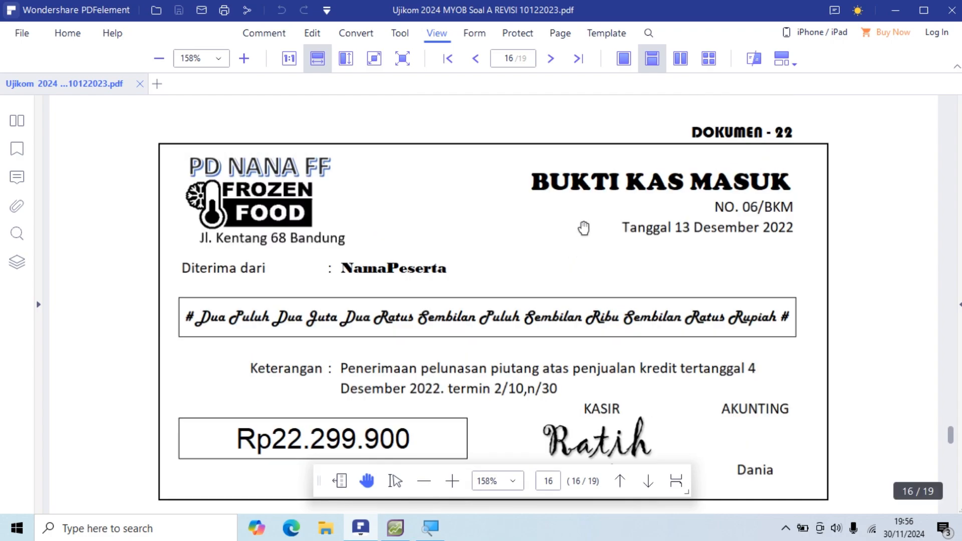
{"action": "scroll", "coordinate": [583, 228], "scroll_direction": "down", "scroll_amount": 12}
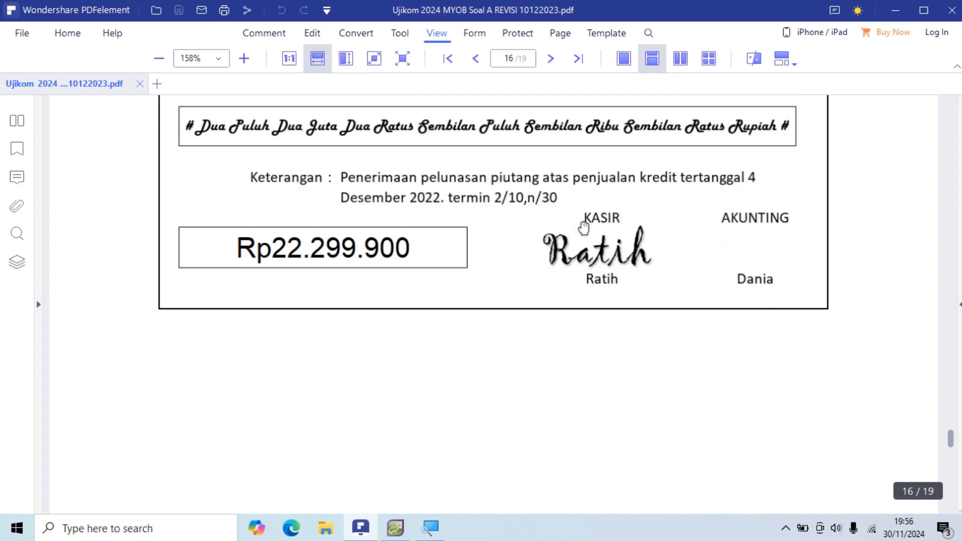
{"action": "scroll", "coordinate": [583, 228], "scroll_direction": "down", "scroll_amount": 3}
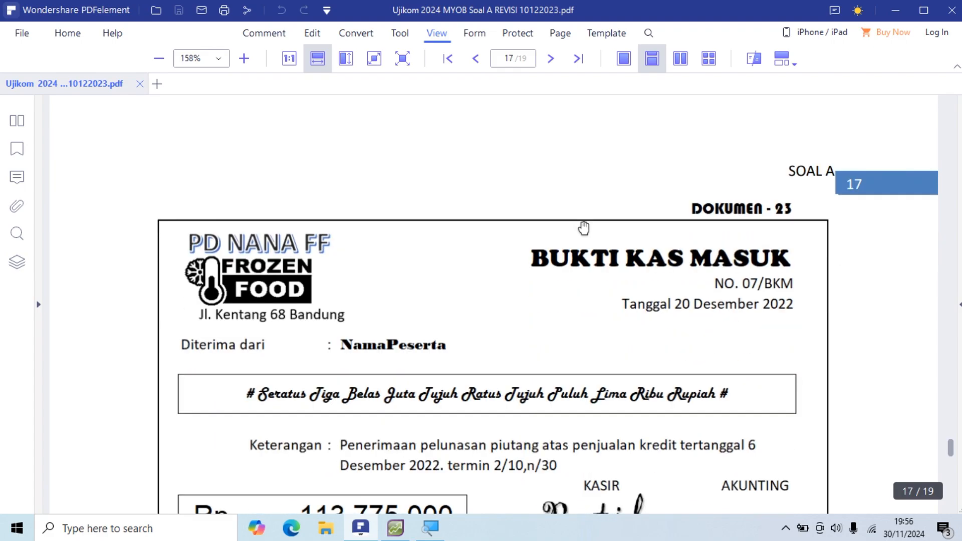
{"action": "scroll", "coordinate": [584, 228], "scroll_direction": "down", "scroll_amount": 2}
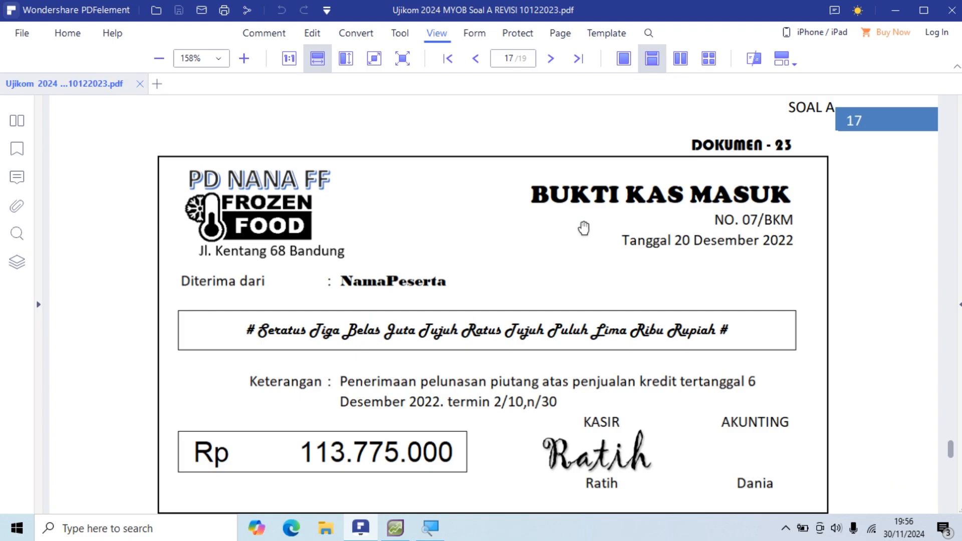
{"action": "key", "text": "alt+Tab"}
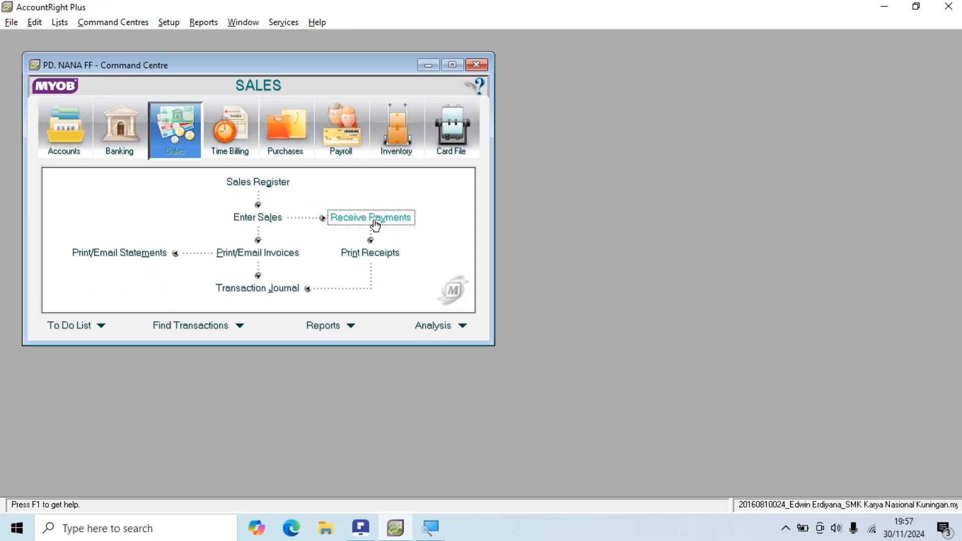
{"action": "left_click", "coordinate": [376, 222]}
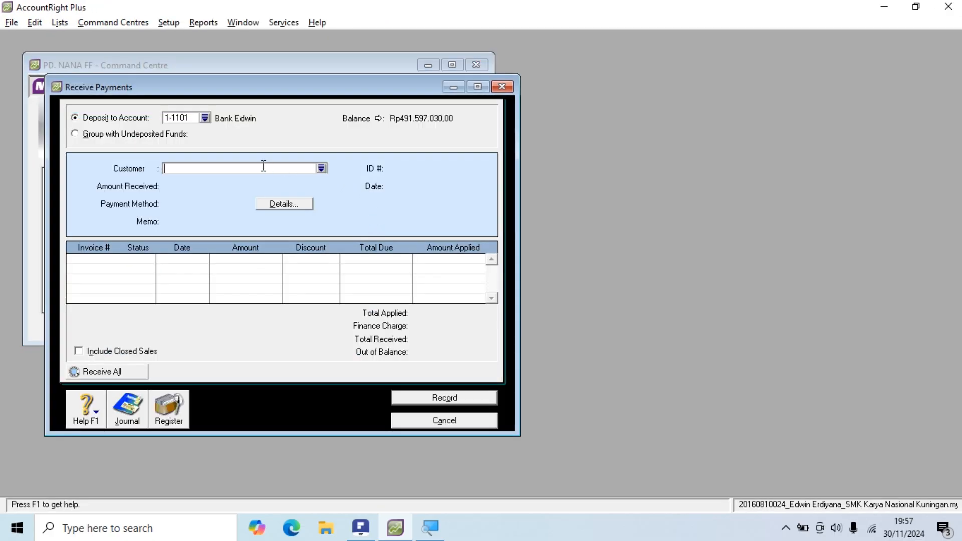
Step: Choose the participant-name customer (NamaPeserta) for the payment, following the 07/BKM voucher in the exam PDF
{"action": "key", "text": "alt+Tab"}
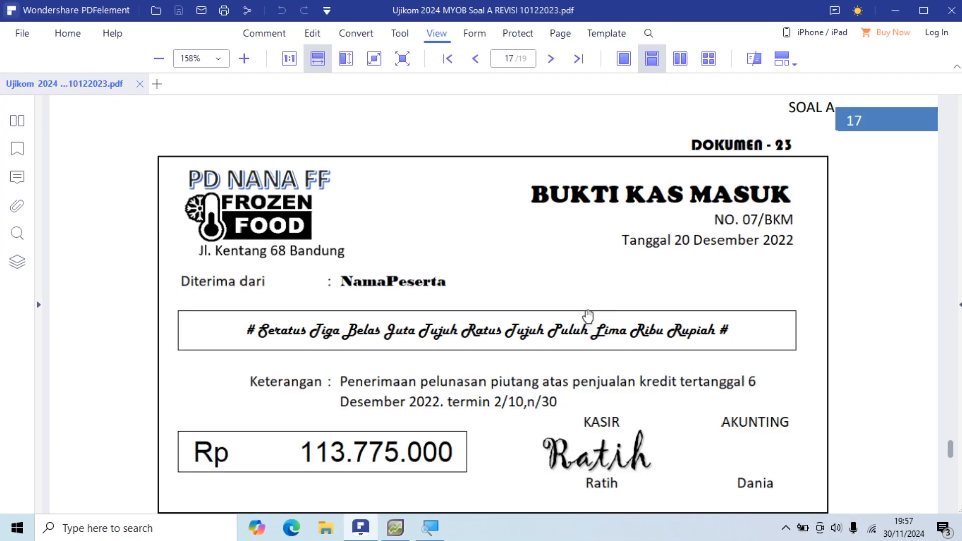
{"action": "key", "text": "alt+Tab"}
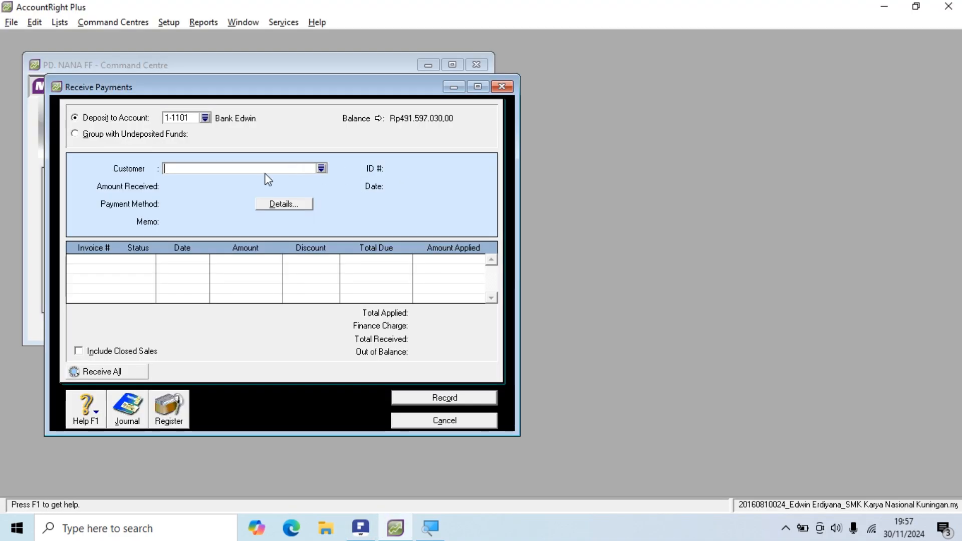
{"action": "left_click", "coordinate": [321, 168]}
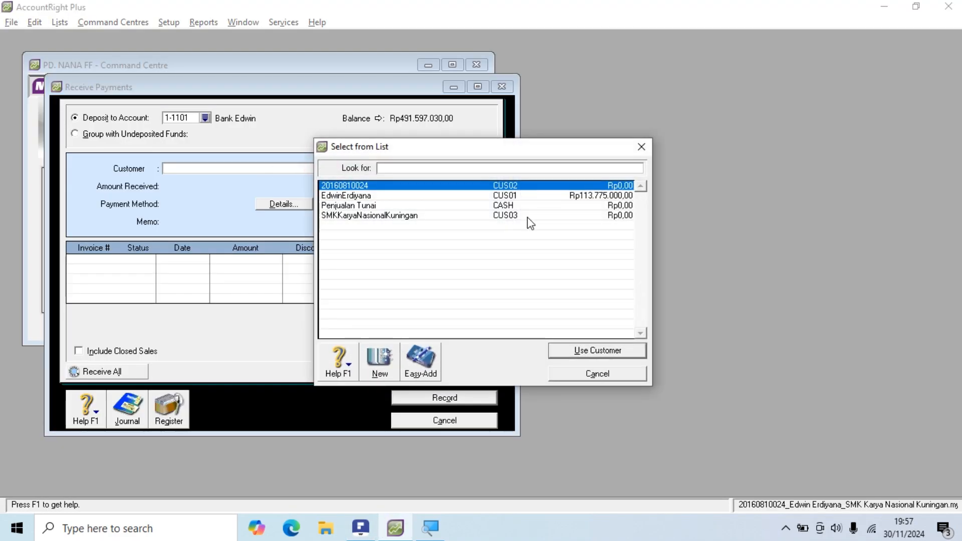
{"action": "key", "text": "alt+Tab"}
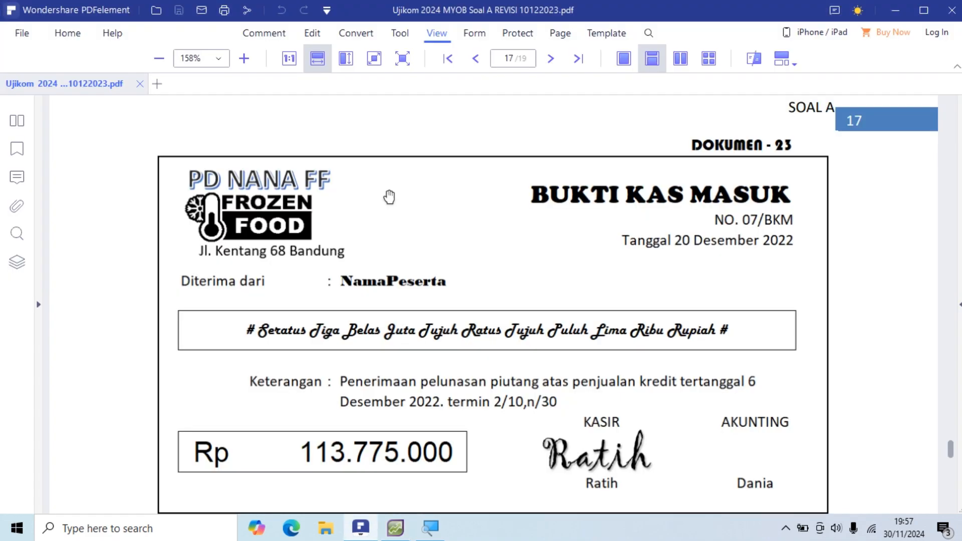
{"action": "key", "text": "alt+Tab"}
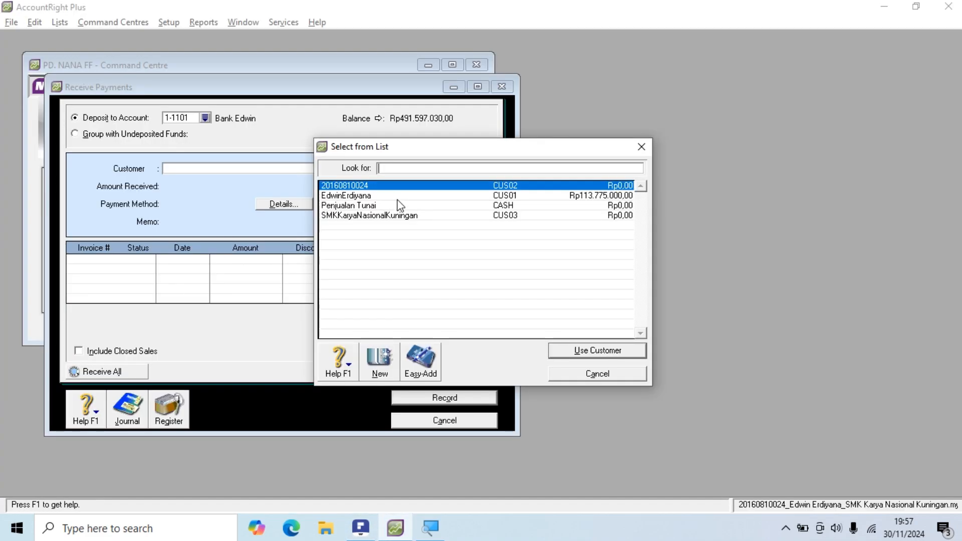
{"action": "left_click", "coordinate": [520, 195]}
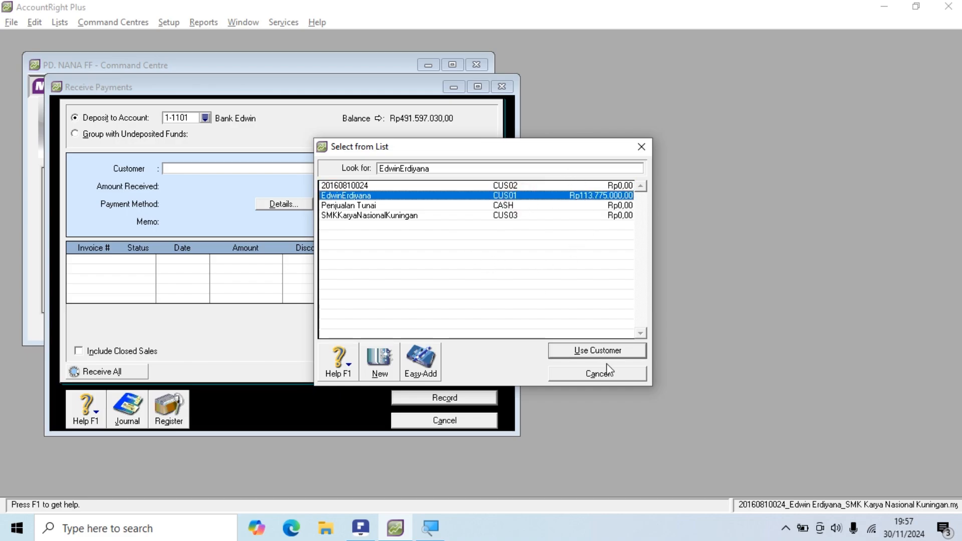
{"action": "left_click", "coordinate": [585, 350]}
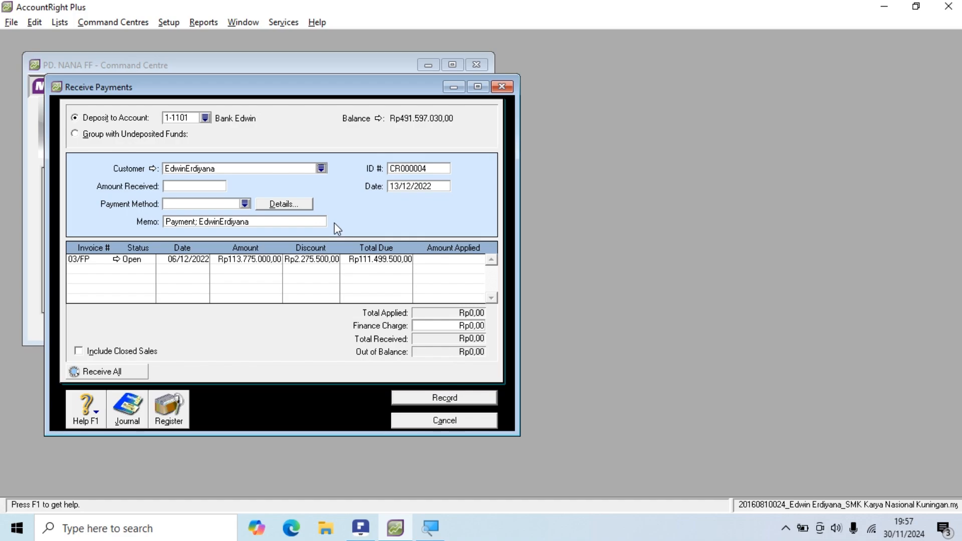
Step: Check voucher 07/BKM in the exam PDF and the customer's balance in the customer list, leaving the customer selection as is
{"action": "left_click", "coordinate": [192, 187]}
{"action": "key", "text": "alt+Tab"}
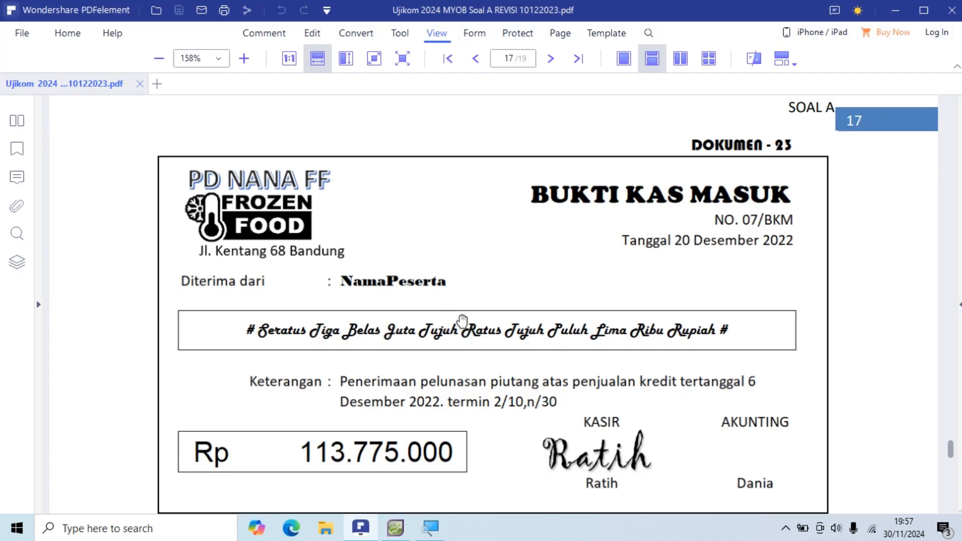
{"action": "key", "text": "alt+Tab"}
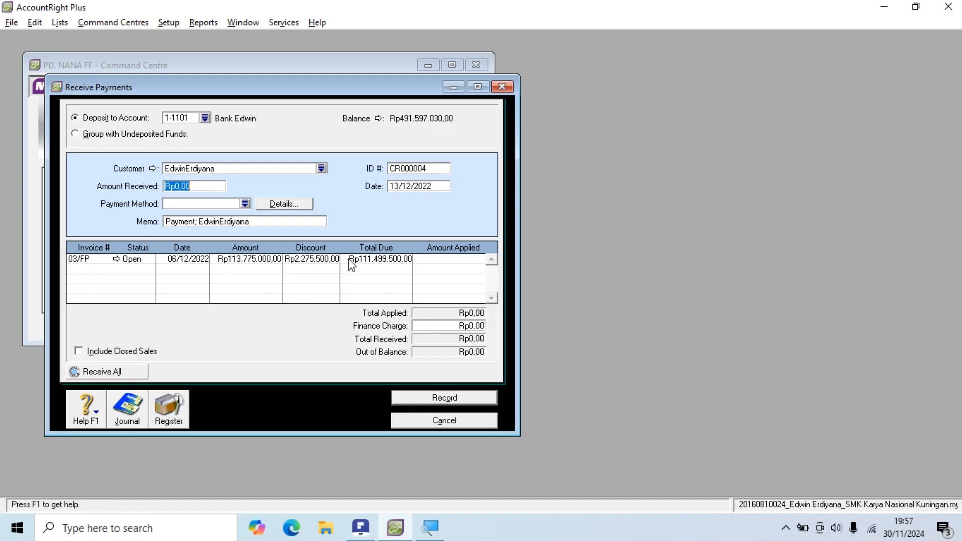
{"action": "left_click", "coordinate": [321, 168]}
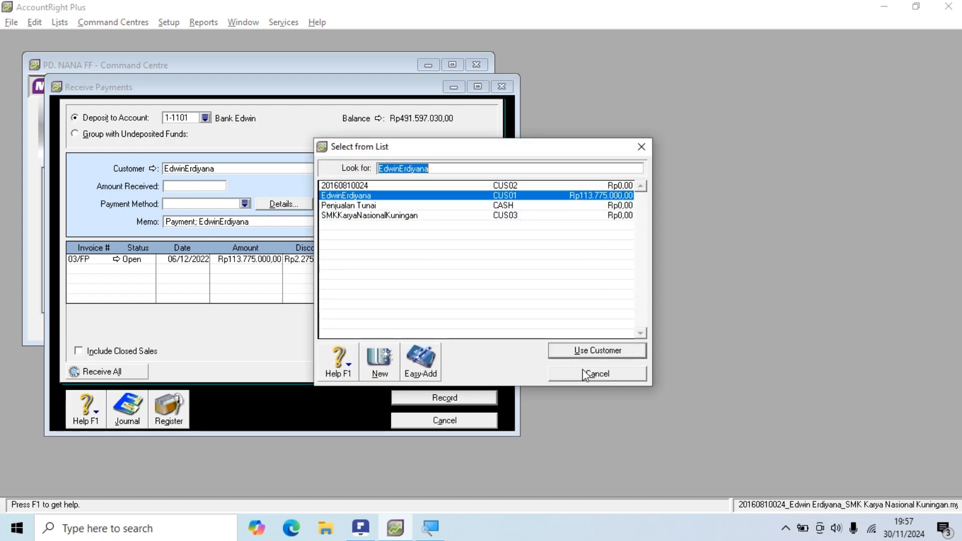
{"action": "left_click", "coordinate": [584, 374]}
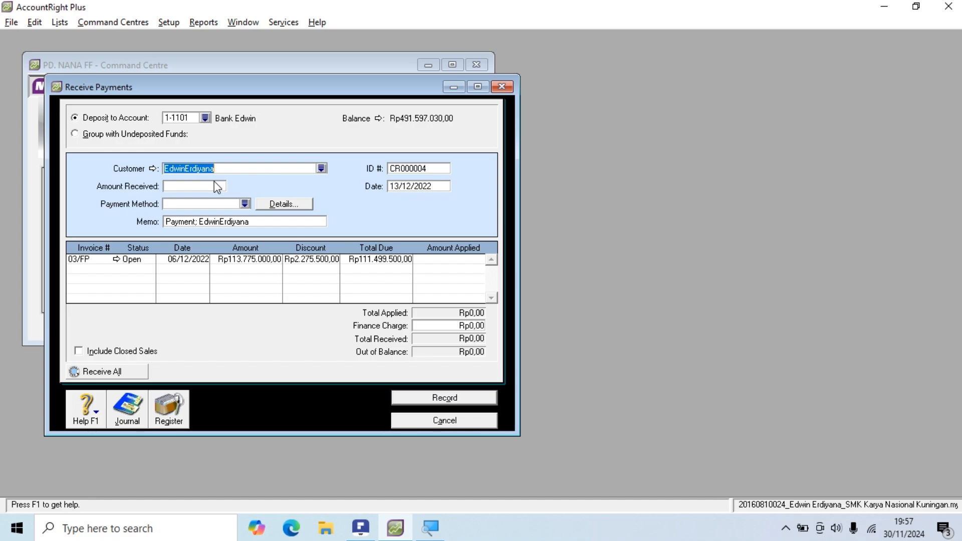
Step: Set the payment's amount received to Rp113.775.000, following voucher 07/BKM in the exam PDF
{"action": "left_click", "coordinate": [194, 190]}
{"action": "key", "text": "alt+Tab"}
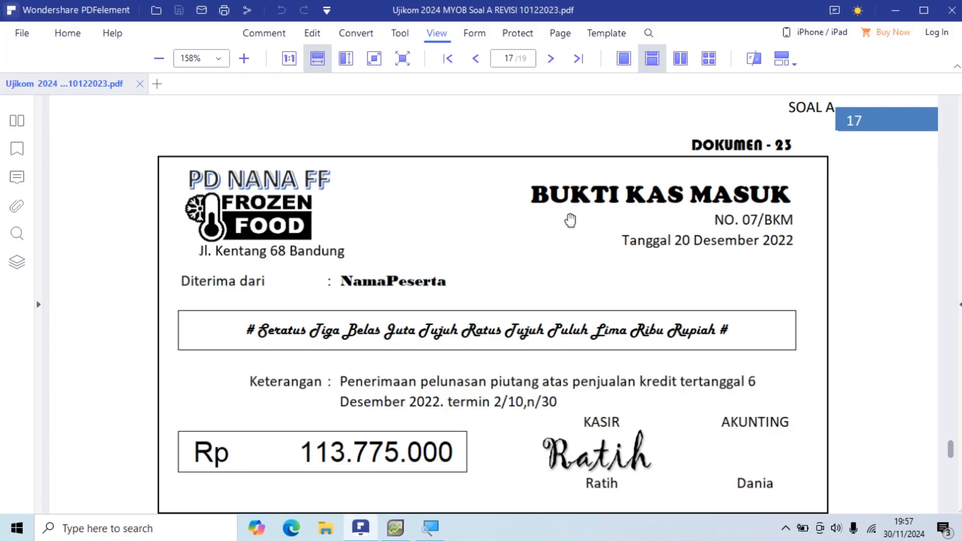
{"action": "scroll", "coordinate": [369, 425], "scroll_direction": "down", "scroll_amount": 1}
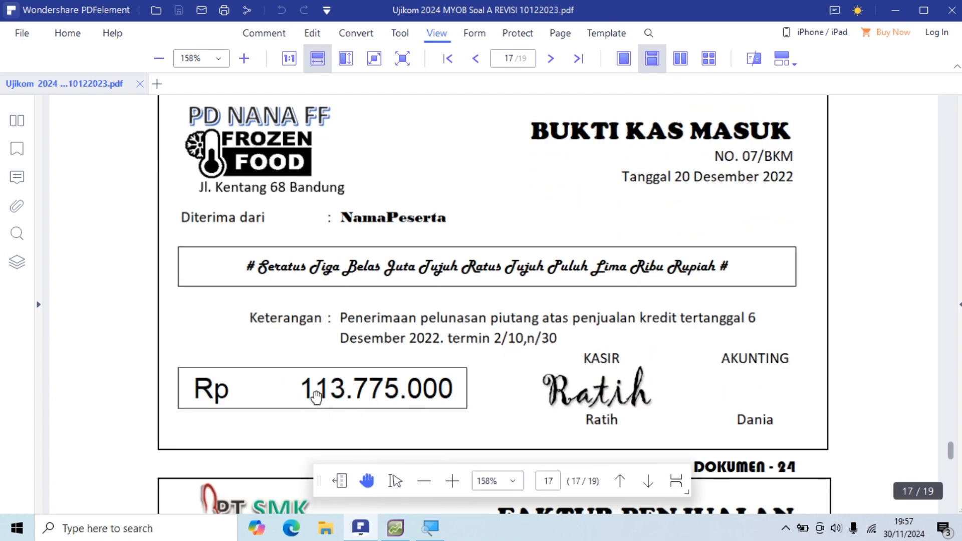
{"action": "key", "text": "alt+Tab"}
{"action": "type", "text": "113"}
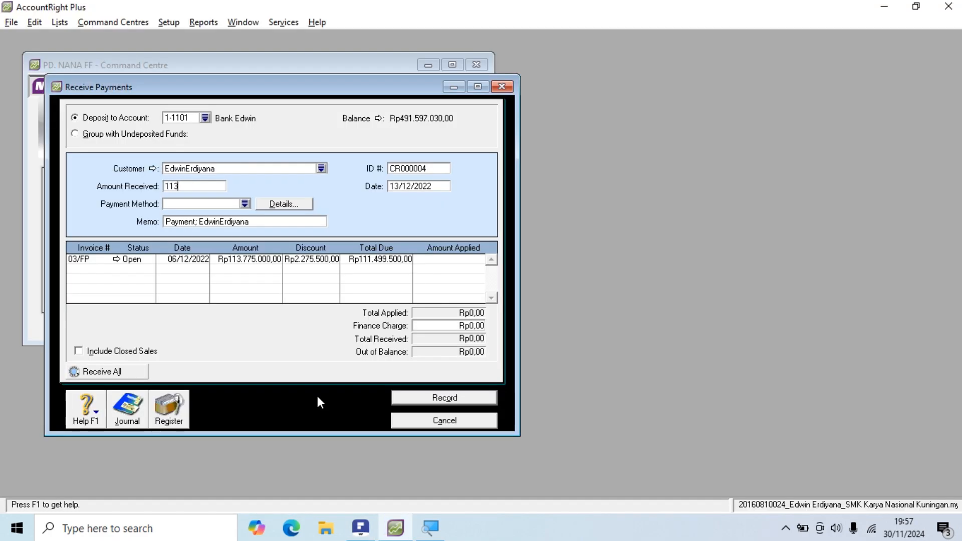
{"action": "key", "text": "alt+Tab"}
{"action": "key", "text": "alt+Tab"}
{"action": "type", "text": "775"}
{"action": "key", "text": "alt+Tab"}
{"action": "key", "text": "alt+Tab"}
{"action": "type", "text": "000"}
{"action": "key", "text": "Tab"}
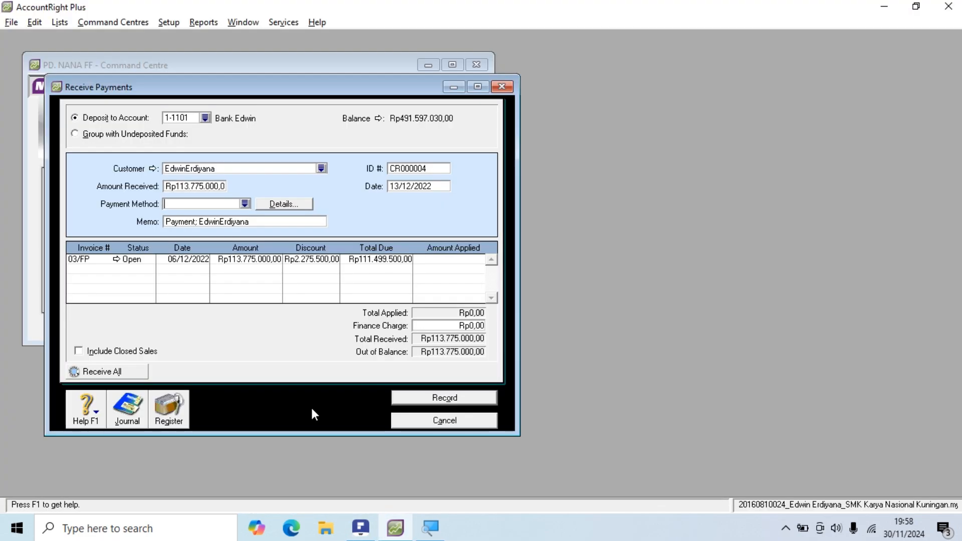
Step: Choose Cheque as the payment method for the customer payment
{"action": "left_click", "coordinate": [245, 204]}
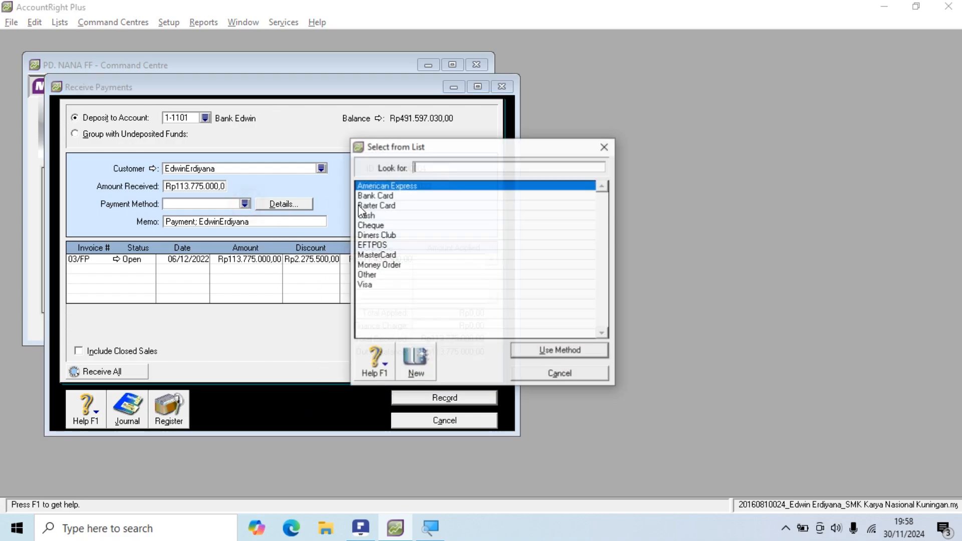
{"action": "left_click", "coordinate": [376, 226]}
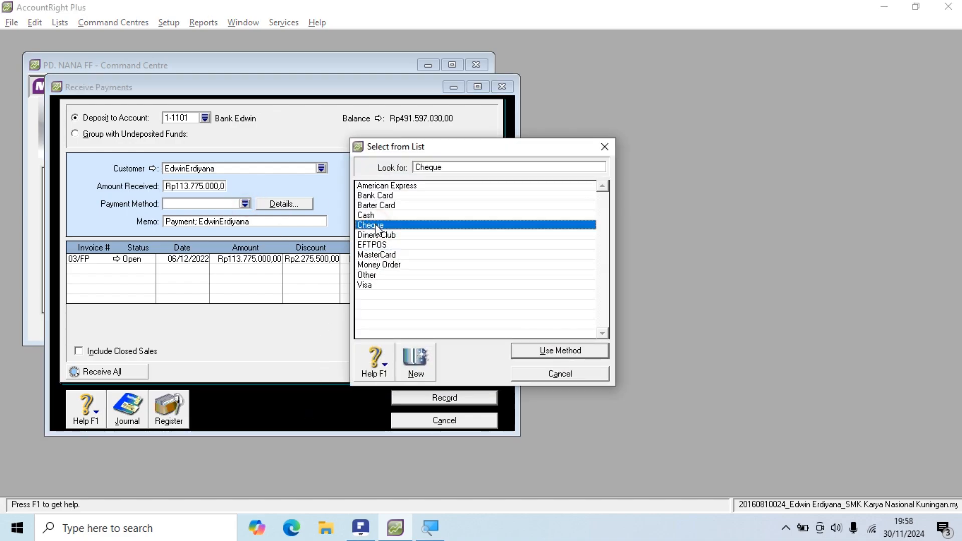
{"action": "left_click", "coordinate": [548, 350]}
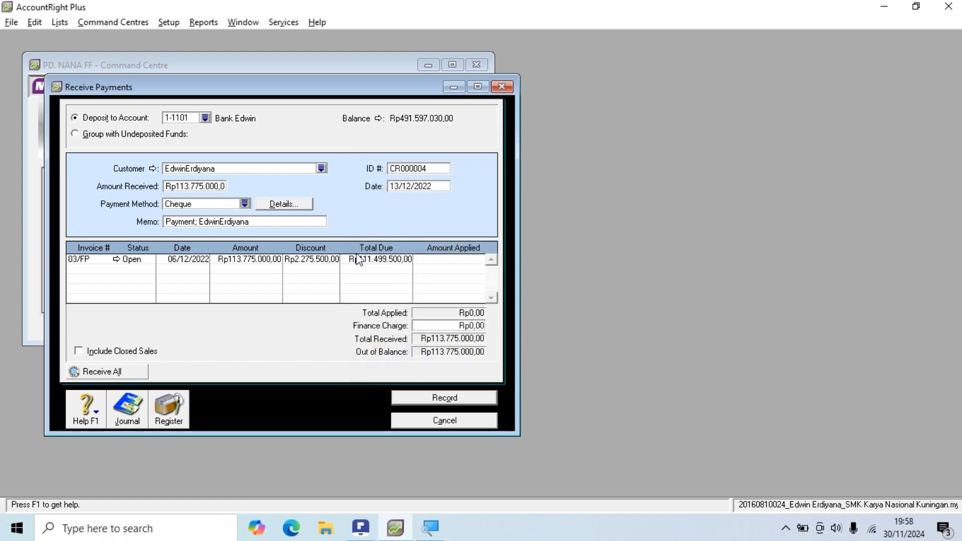
Step: Set the customer payment's ID number to 07/BKM, following the voucher in the exam PDF
{"action": "double_click", "coordinate": [402, 169]}
{"action": "key", "text": "alt+Tab"}
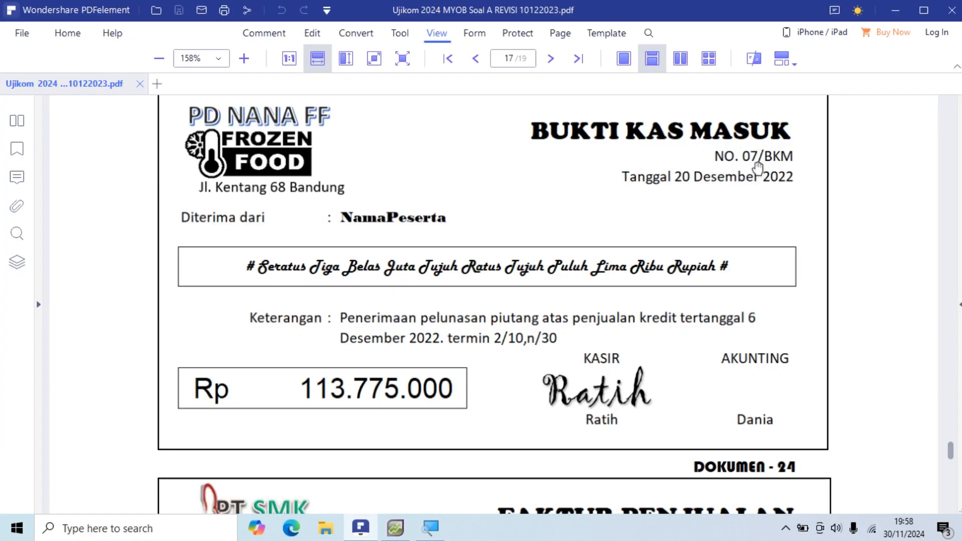
{"action": "key", "text": "alt+Tab"}
{"action": "type", "text": "07/"}
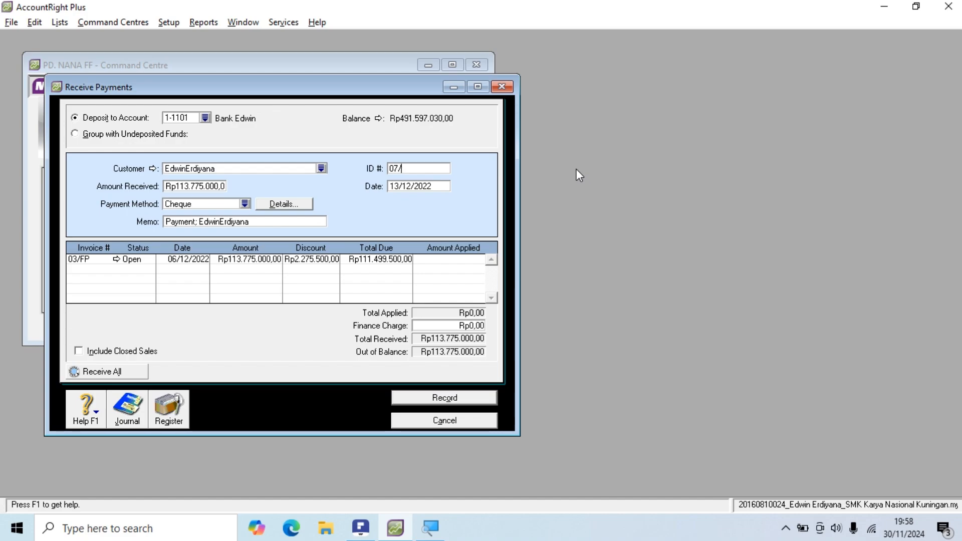
{"action": "type", "text": "BKM"}
{"action": "key", "text": "Tab"}
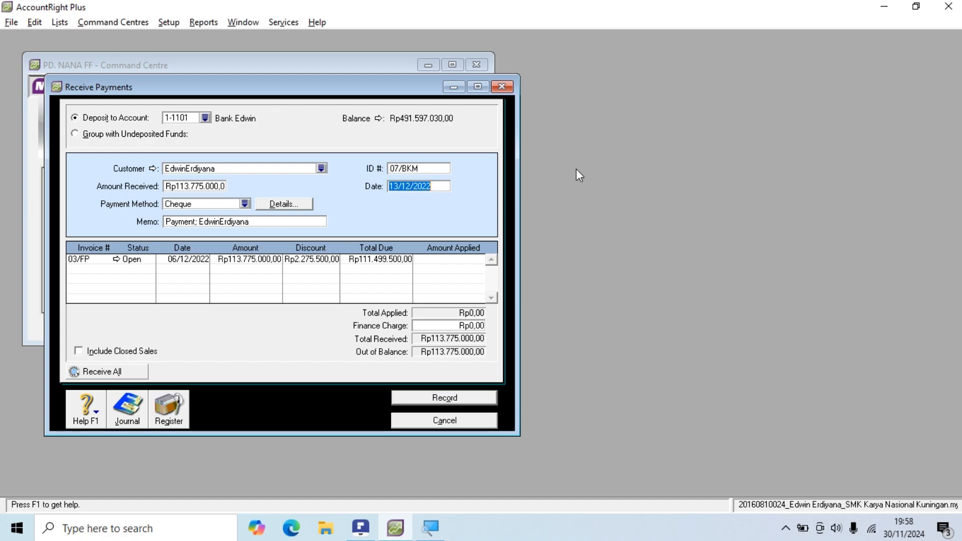
Step: Set the customer payment's date to 20/12/2022, following the voucher date in the exam PDF
{"action": "key", "text": "alt+Tab"}
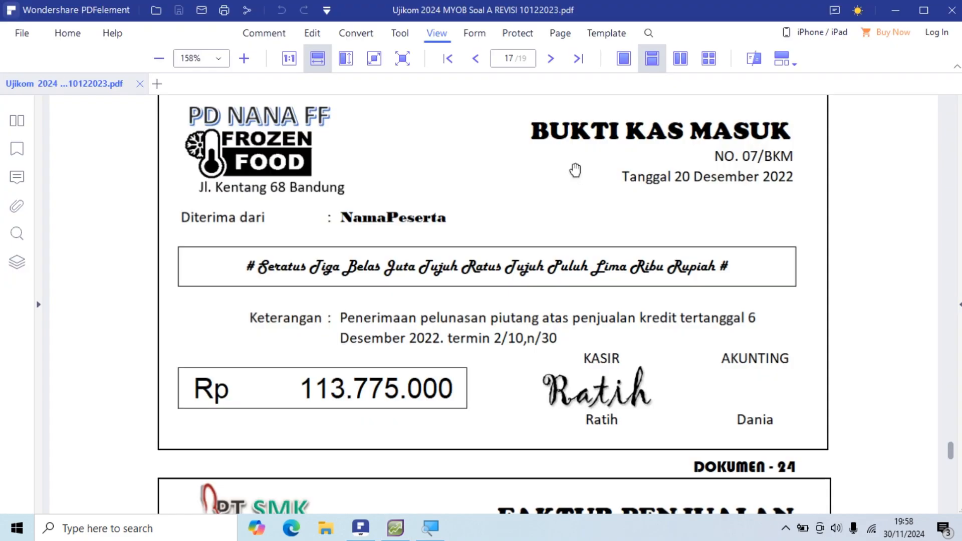
{"action": "key", "text": "alt+Tab"}
{"action": "key", "text": "alt+Tab"}
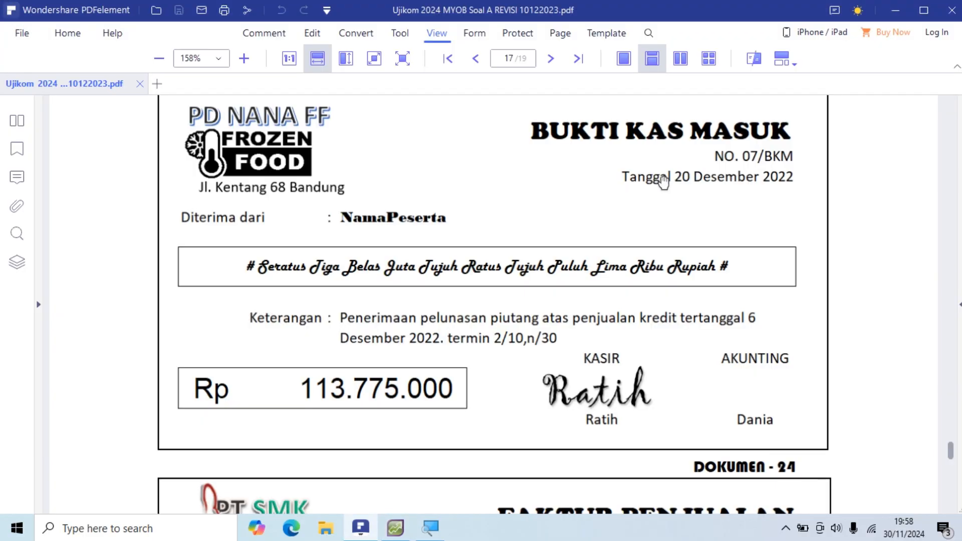
{"action": "key", "text": "alt+Tab"}
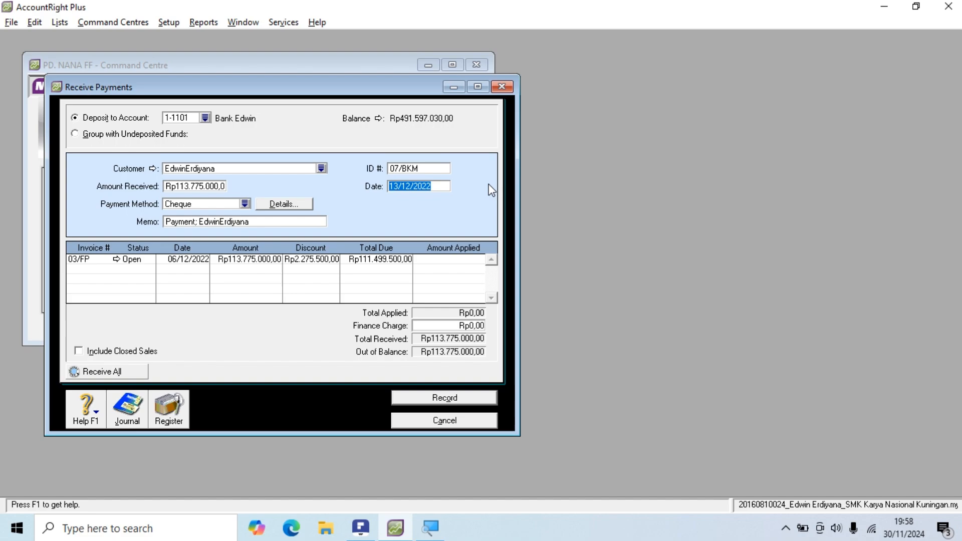
{"action": "left_click", "coordinate": [400, 185]}
{"action": "key", "text": "BackSpace"}
{"action": "key", "text": "BackSpace"}
{"action": "type", "text": "20"}
{"action": "key", "text": "Tab"}
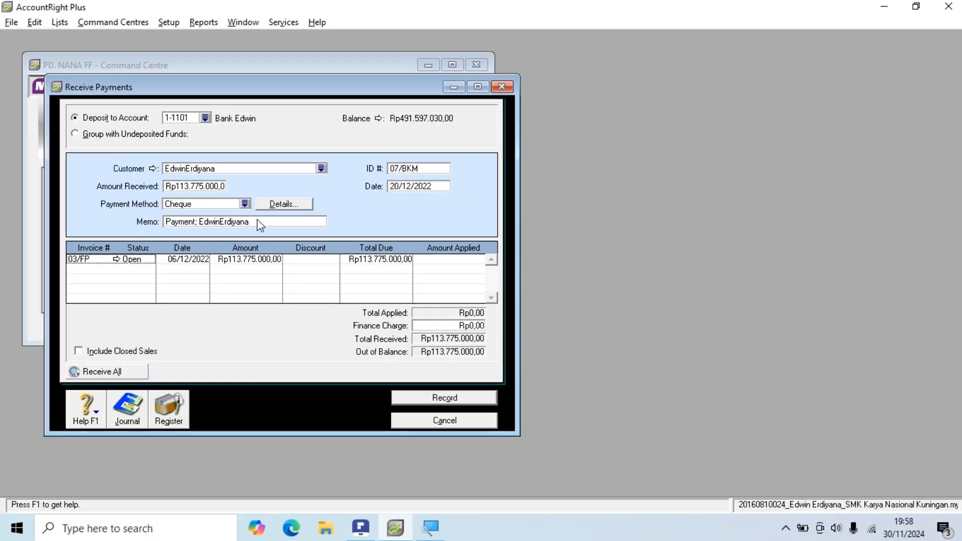
Step: Append "- 06/12/2022", the credit sale date on the voucher, to the customer payment's memo
{"action": "left_click", "coordinate": [257, 219]}
{"action": "type", "text": "-"}
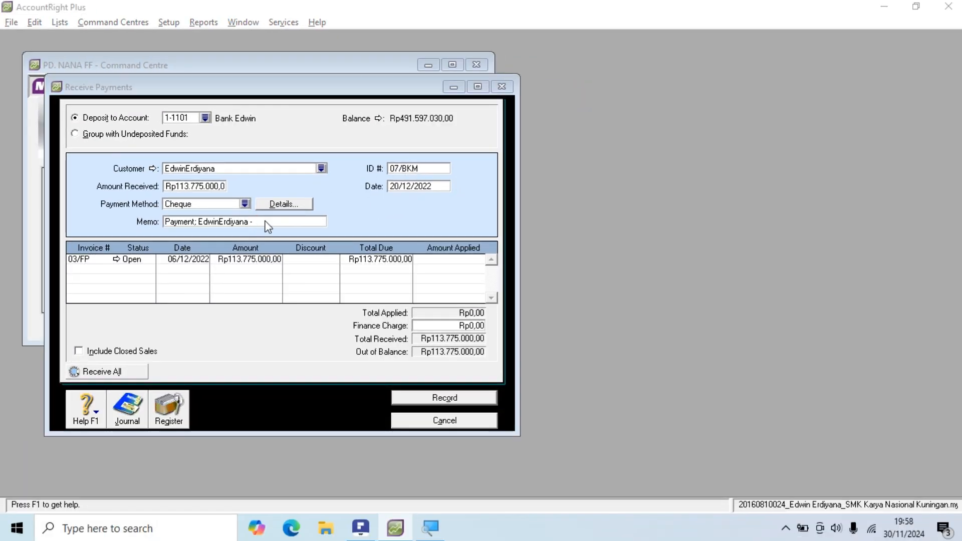
{"action": "key", "text": "alt+Tab"}
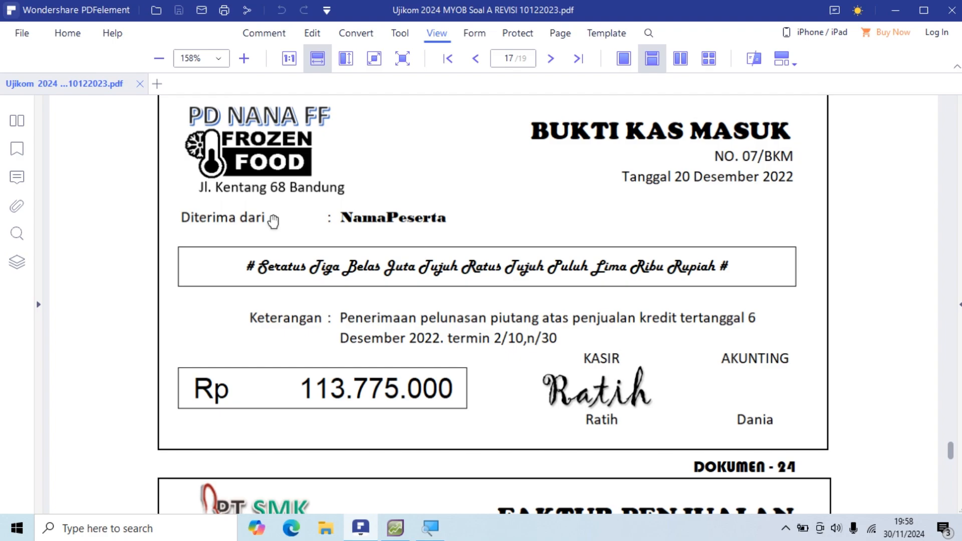
{"action": "key", "text": "alt+Tab"}
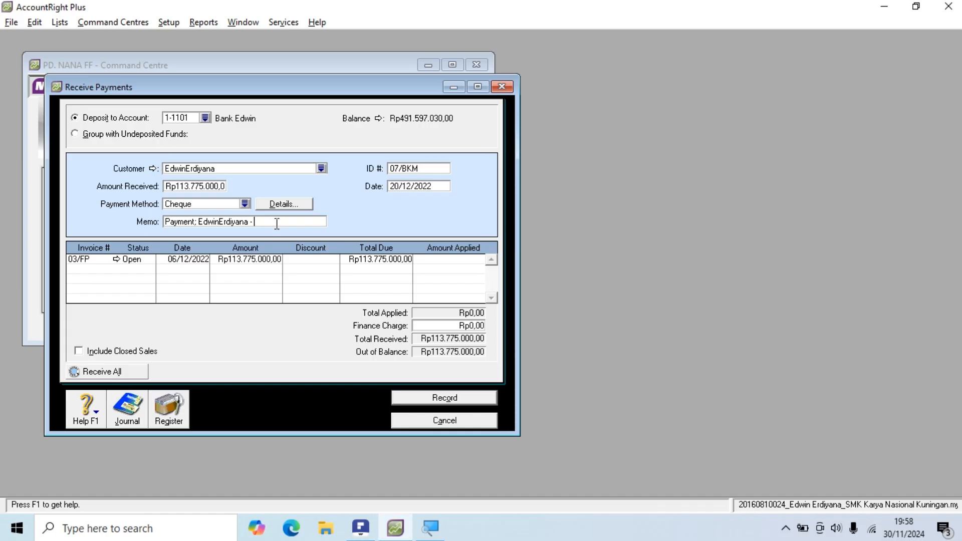
{"action": "type", "text": "06/12/2022"}
{"action": "key", "text": "Tab"}
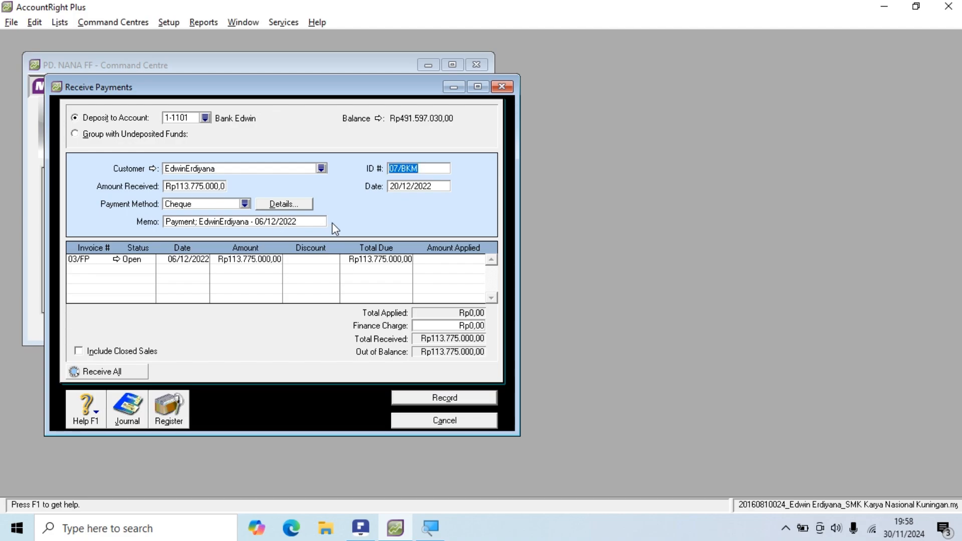
Step: Apply Rp113.775.000 to the 06/12/2022 invoice 03/FP, record the payment and close the Receive Payments form
{"action": "key", "text": "alt+Tab"}
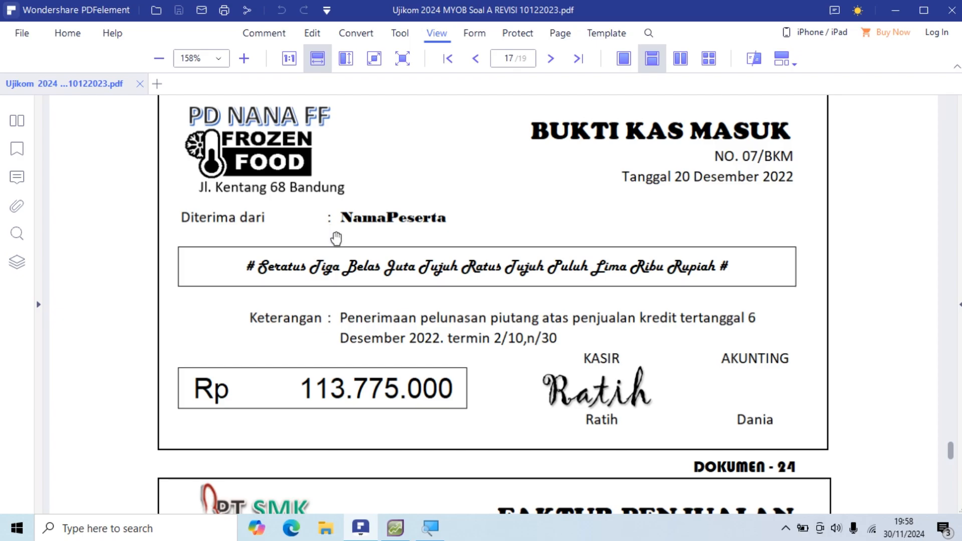
{"action": "key", "text": "alt+Tab"}
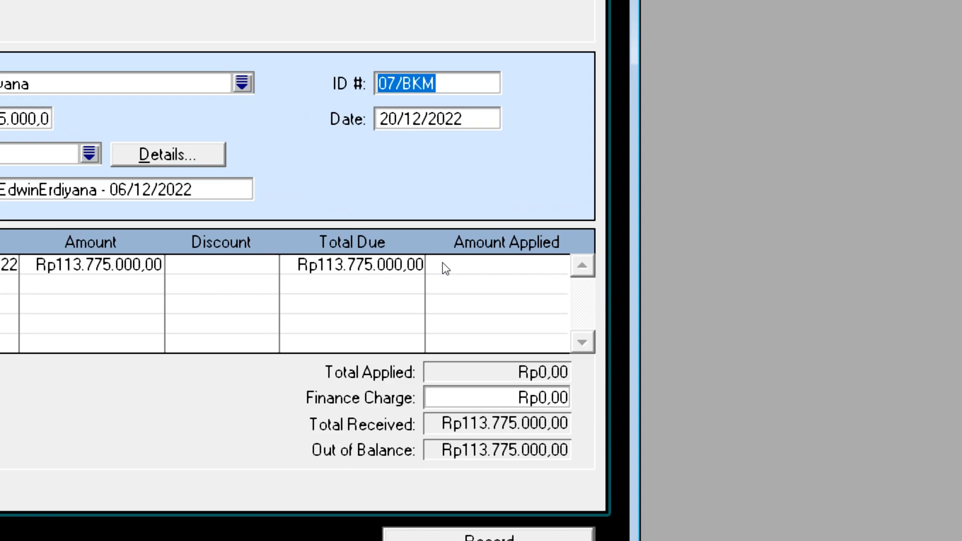
{"action": "left_click", "coordinate": [443, 262]}
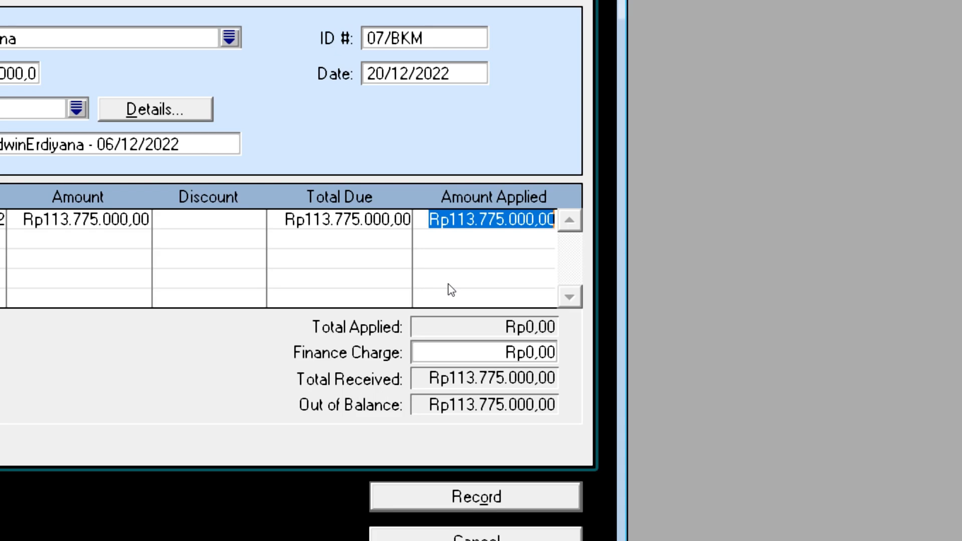
{"action": "key", "text": "Tab"}
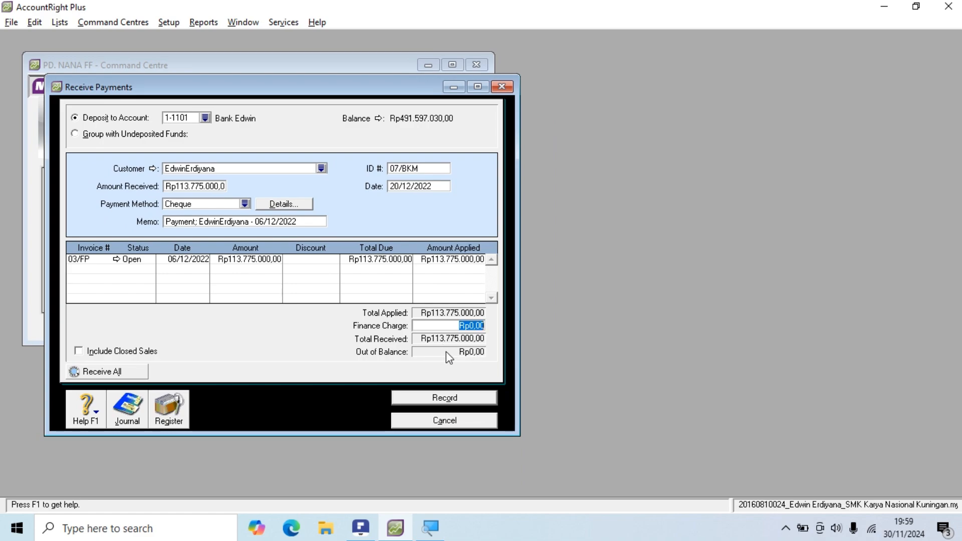
{"action": "left_click", "coordinate": [445, 405]}
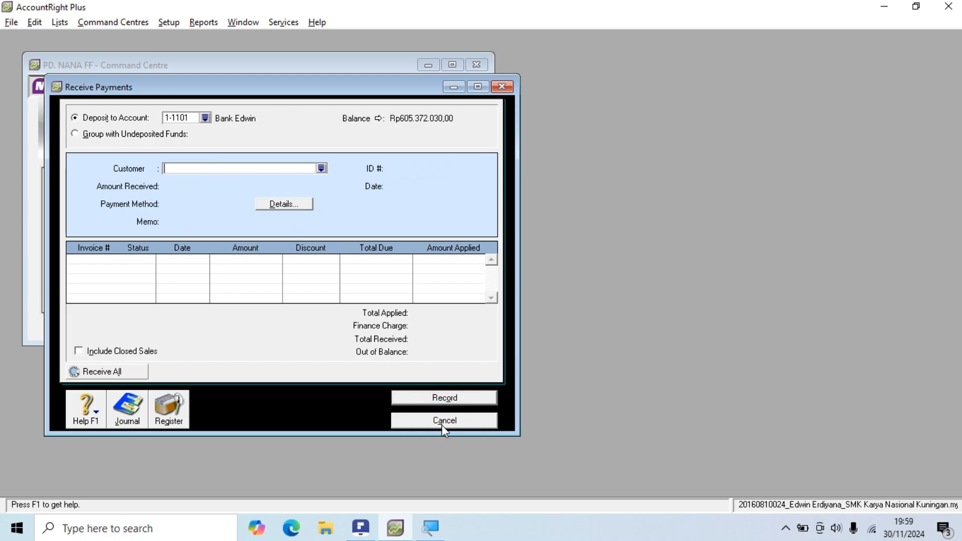
{"action": "left_click", "coordinate": [441, 424]}
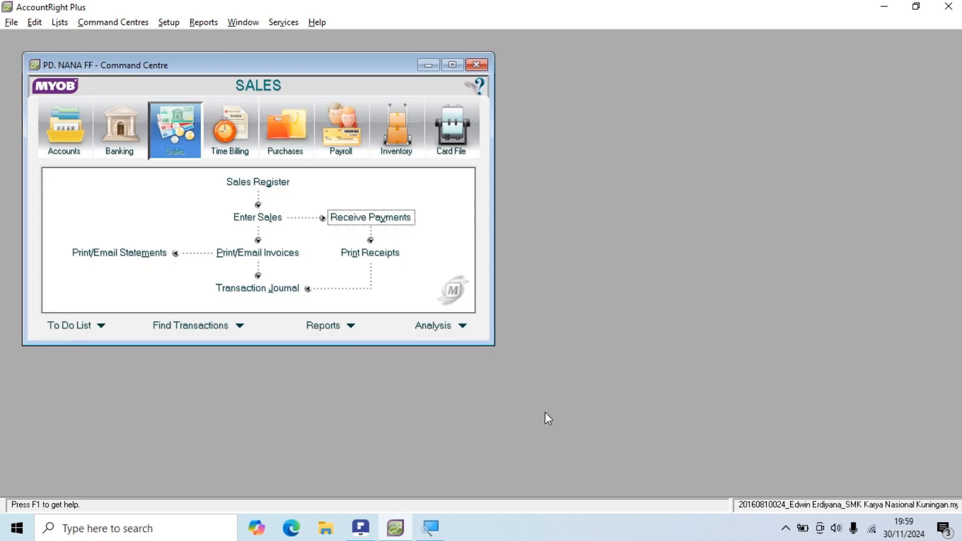
Step: Read PT SMK's sales invoice DOKUMEN - 24 in the exam PDF and open the Purchases command centre in AccountRight Plus
{"action": "key", "text": "alt+Tab"}
{"action": "scroll", "coordinate": [573, 382], "scroll_direction": "up", "scroll_amount": 3}
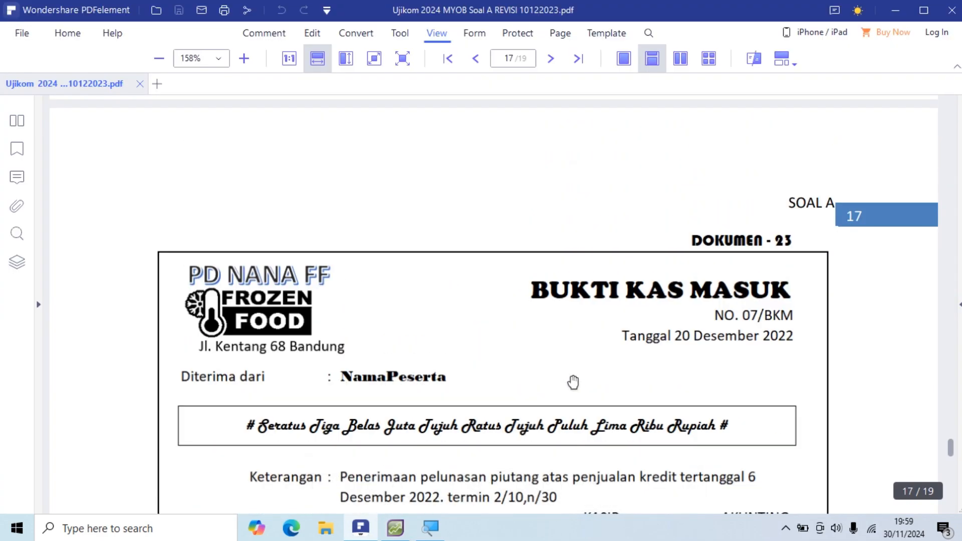
{"action": "scroll", "coordinate": [573, 382], "scroll_direction": "down", "scroll_amount": 7}
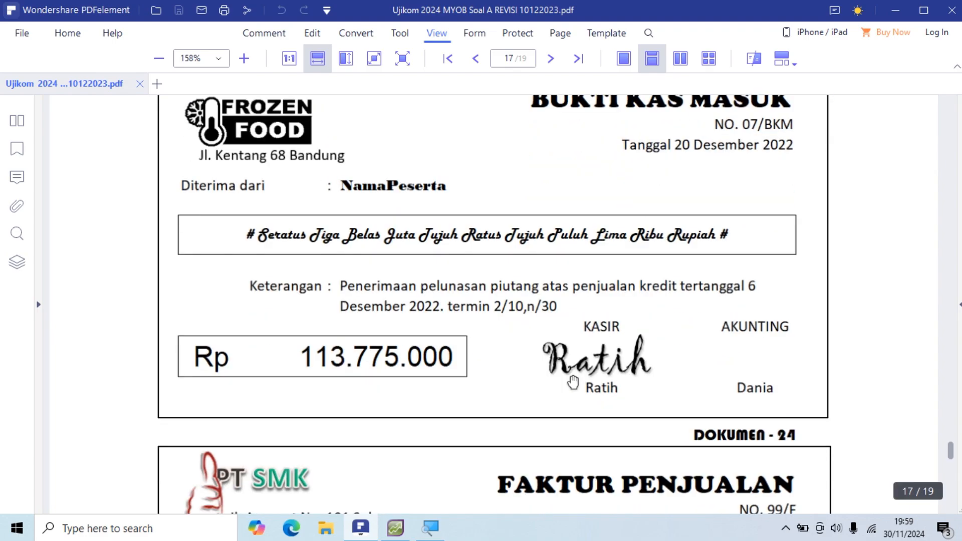
{"action": "scroll", "coordinate": [572, 376], "scroll_direction": "up", "scroll_amount": 2}
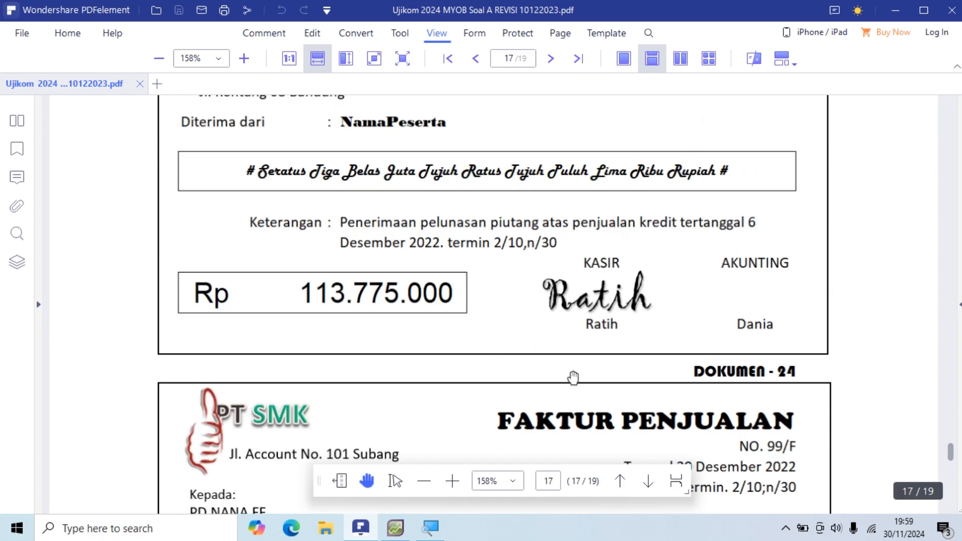
{"action": "scroll", "coordinate": [573, 378], "scroll_direction": "down", "scroll_amount": 2}
{"action": "scroll", "coordinate": [573, 379], "scroll_direction": "down", "scroll_amount": 3}
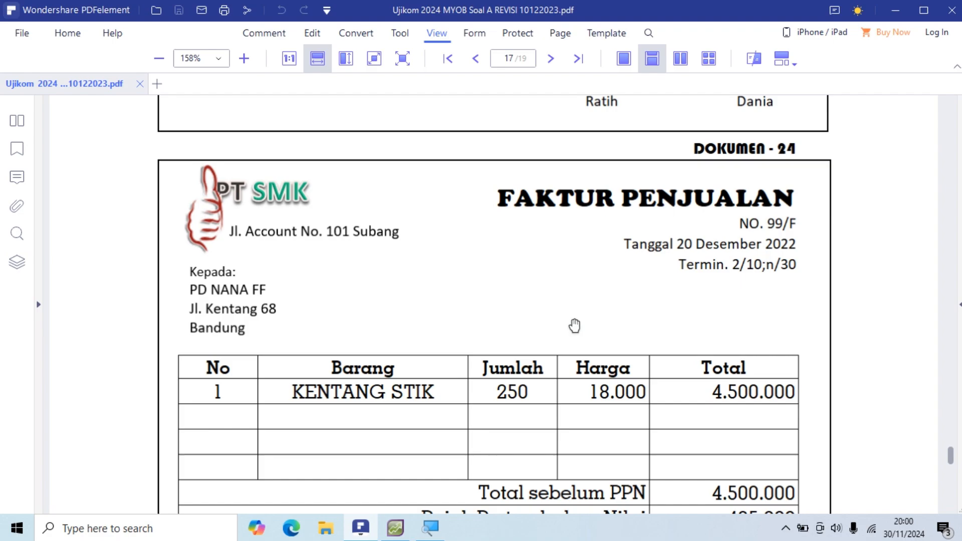
{"action": "scroll", "coordinate": [574, 326], "scroll_direction": "down", "scroll_amount": 1}
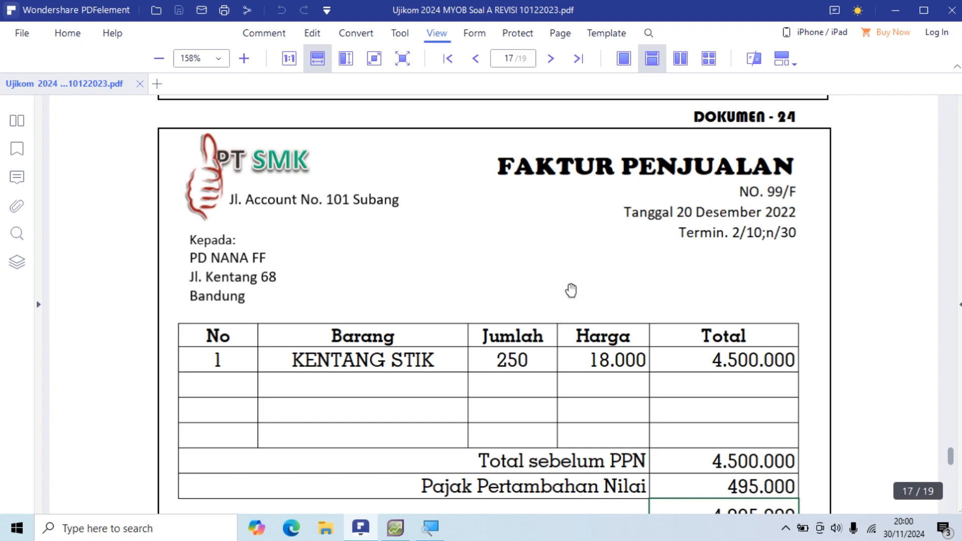
{"action": "key", "text": "alt+Tab"}
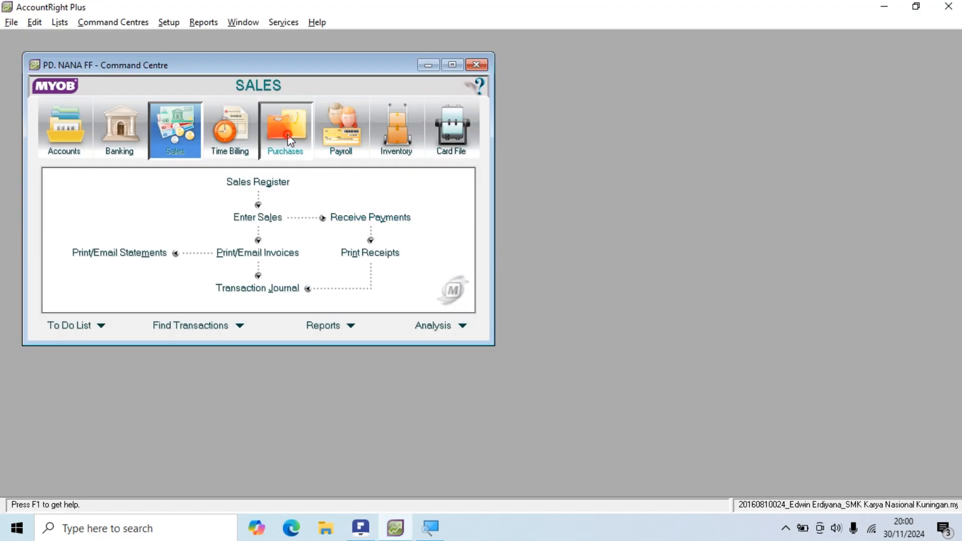
{"action": "left_click", "coordinate": [288, 139]}
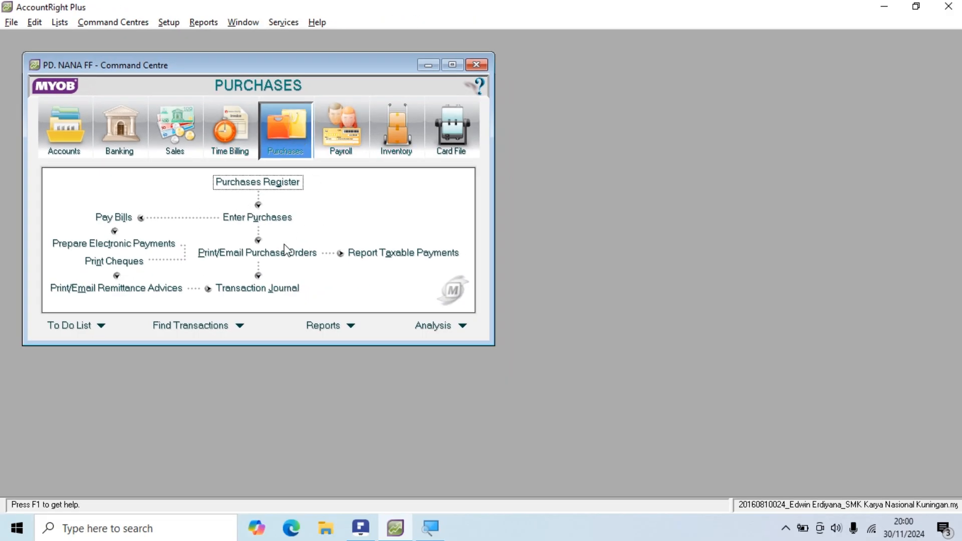
Step: Start a new item purchase bill and choose PT SMK as the supplier
{"action": "left_click", "coordinate": [251, 221]}
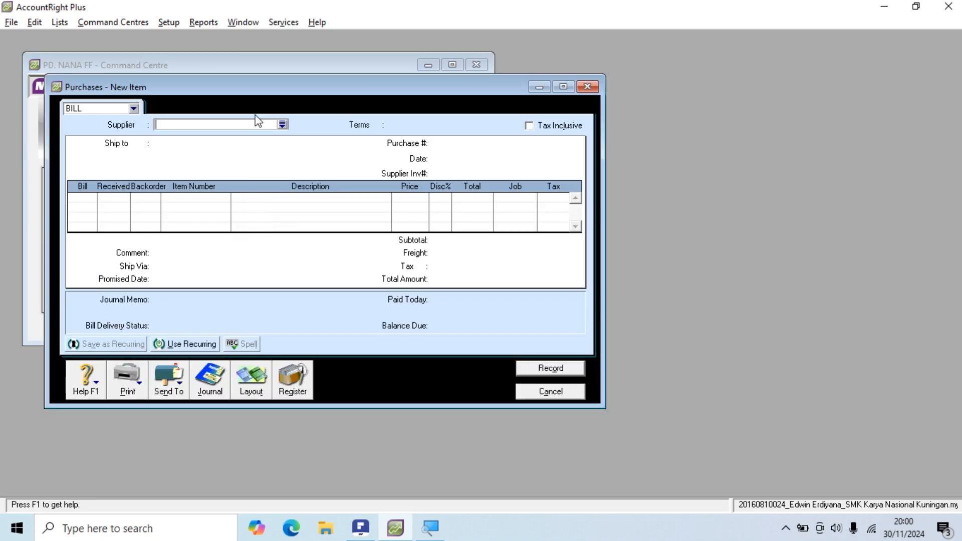
{"action": "key", "text": "alt+Tab"}
{"action": "key", "text": "alt+Tab"}
{"action": "left_click", "coordinate": [283, 125]}
{"action": "type", "text": "PT SMK"}
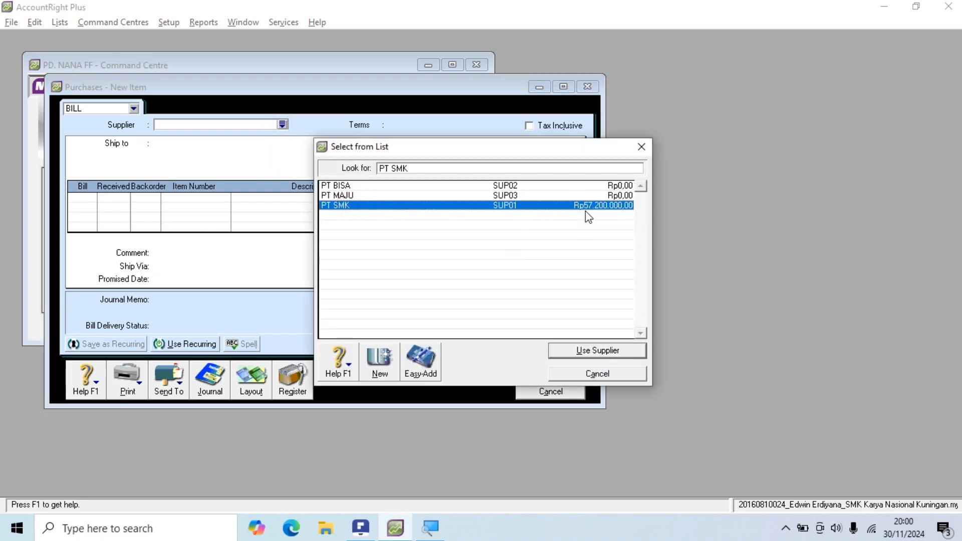
{"action": "left_click", "coordinate": [588, 351]}
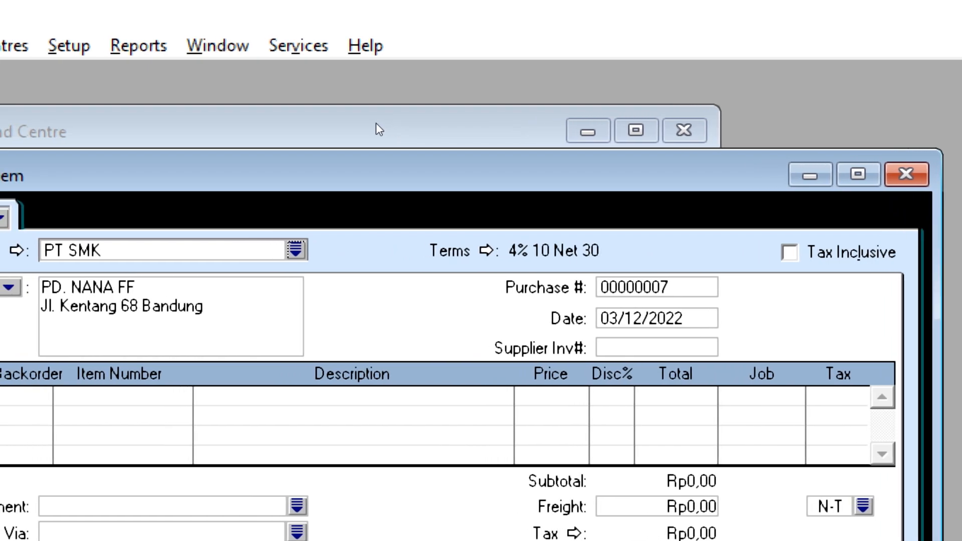
Step: Set the bill's early payment discount to 2% in its credit terms
{"action": "left_click", "coordinate": [485, 250]}
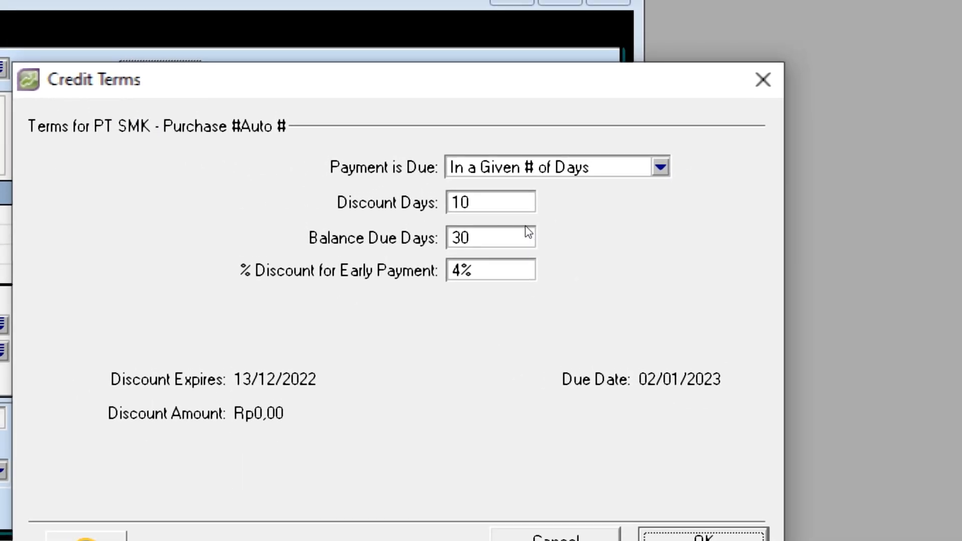
{"action": "left_click", "coordinate": [459, 269]}
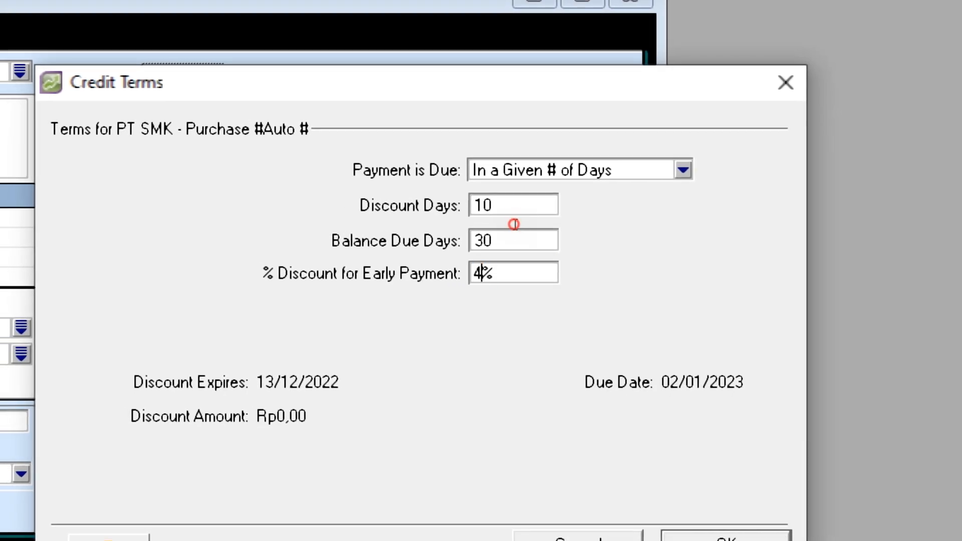
{"action": "key", "text": "BackSpace"}
{"action": "type", "text": "2"}
{"action": "key", "text": "Return"}
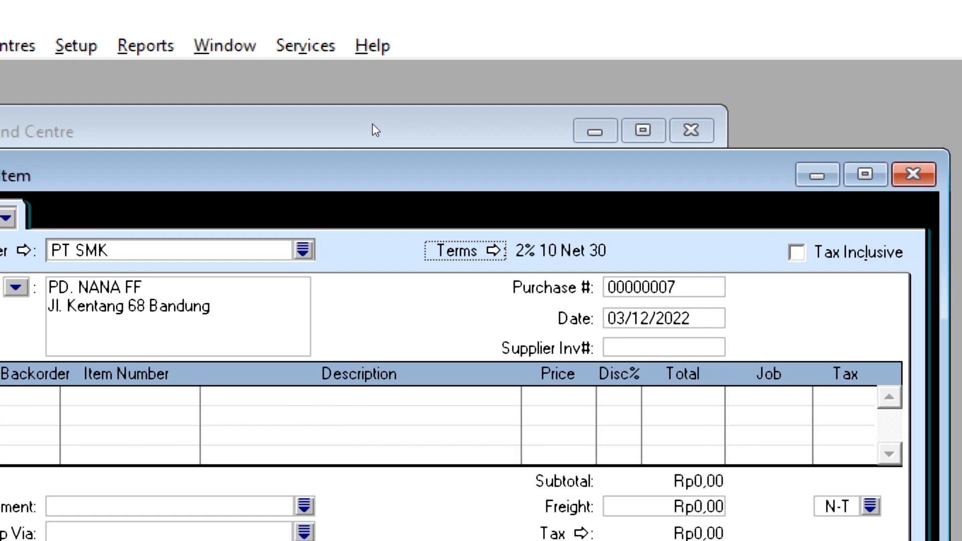
Step: Review the bill's credit terms and compare them with the Termin on PT SMK's invoice in the exam PDF
{"action": "key", "text": "Return"}
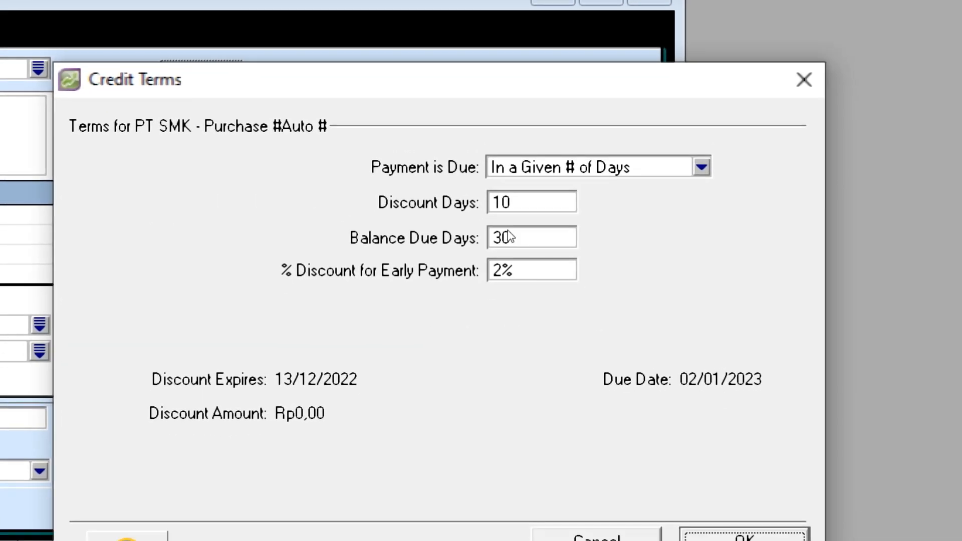
{"action": "key", "text": "Tab"}
{"action": "key", "text": "Tab"}
{"action": "key", "text": "Tab"}
{"action": "key", "text": "Tab"}
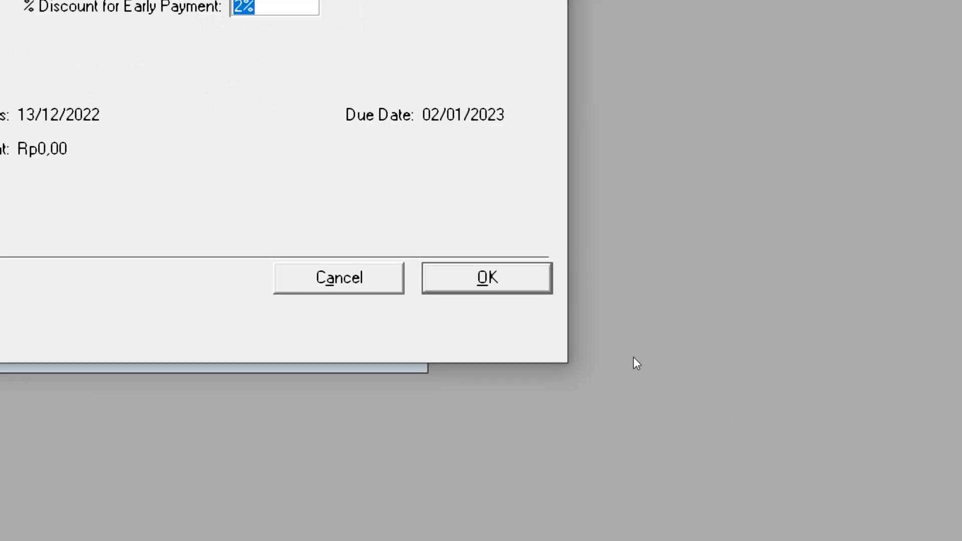
{"action": "key", "text": "Return"}
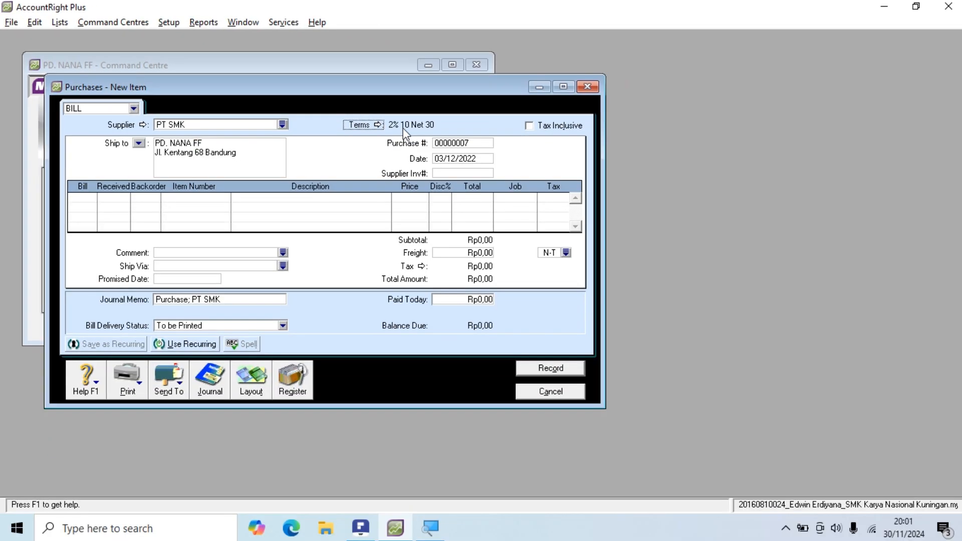
{"action": "key", "text": "alt+Tab"}
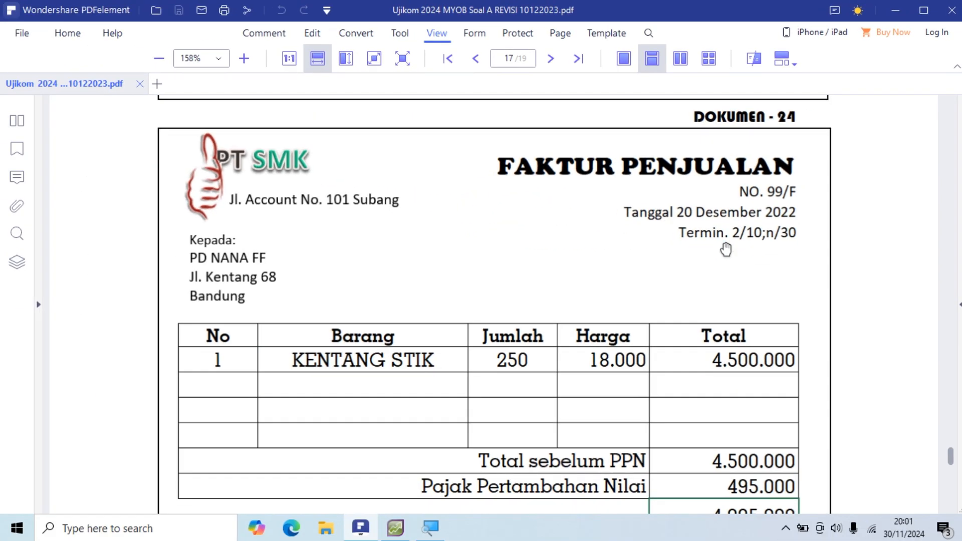
{"action": "key", "text": "alt+Tab"}
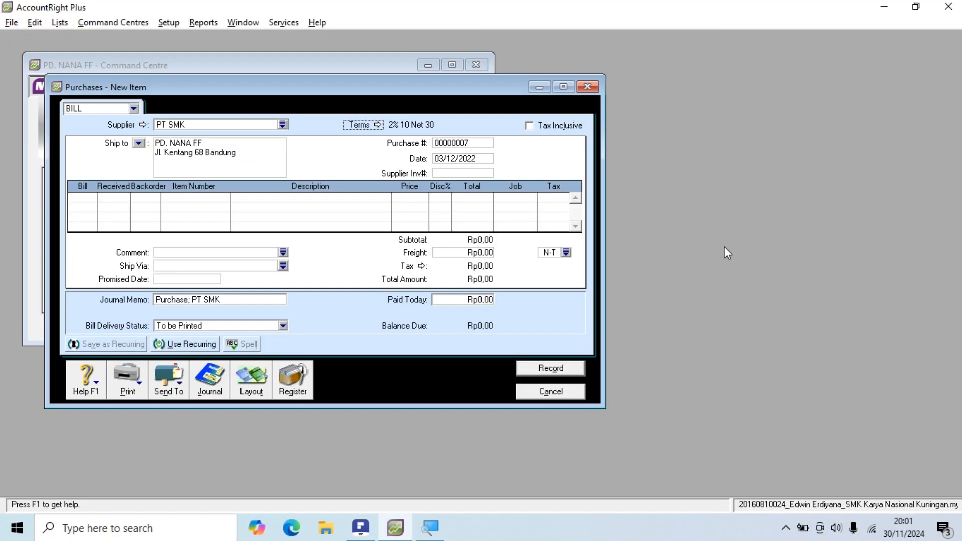
Step: Set the purchase number to 99/F, following the invoice number in the exam PDF
{"action": "left_click", "coordinate": [458, 144]}
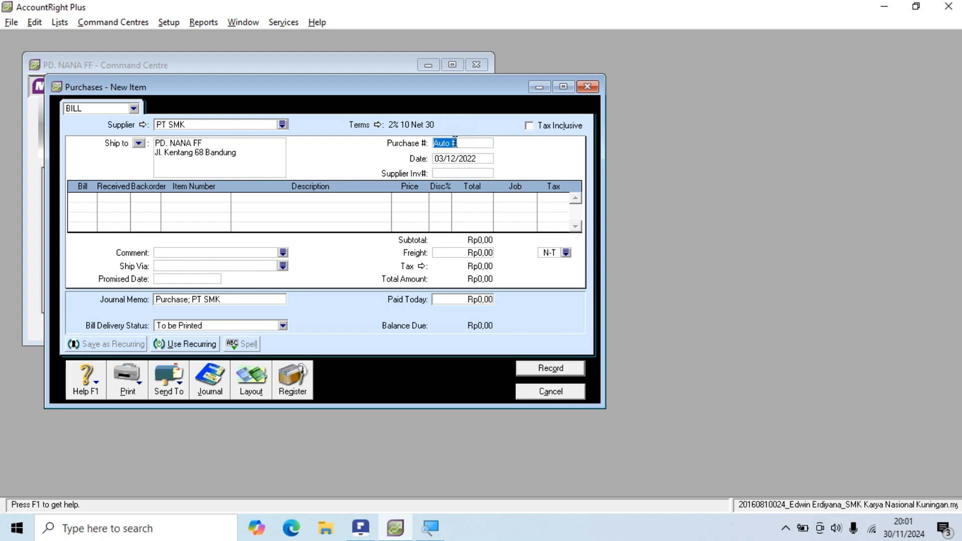
{"action": "key", "text": "alt+Tab"}
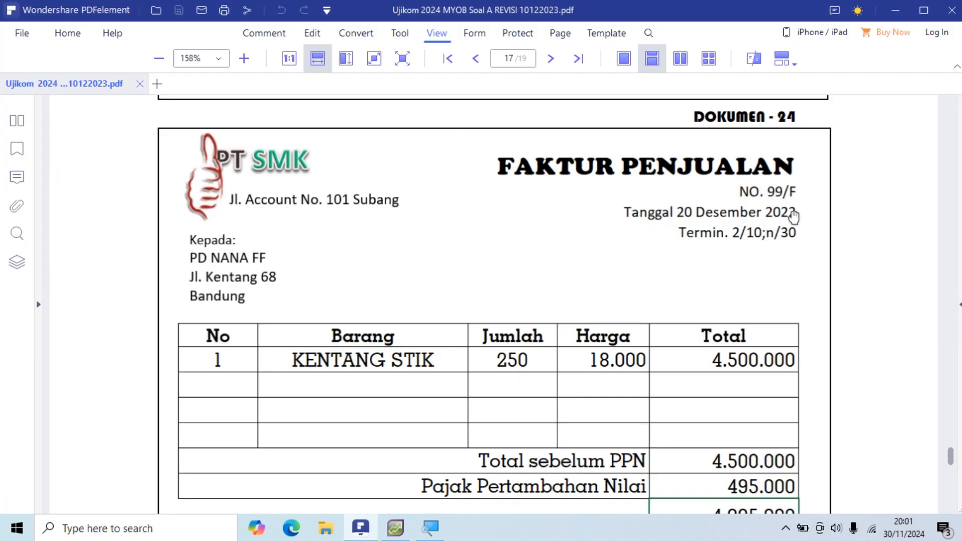
{"action": "key", "text": "alt+Tab"}
{"action": "type", "text": "99"}
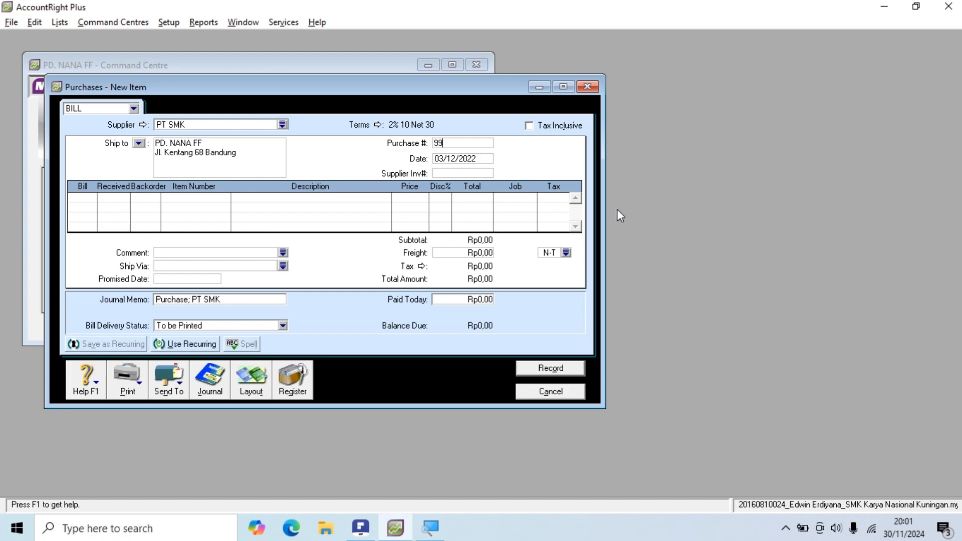
{"action": "type", "text": "/F"}
Step: Set the bill's date to 20/12/2022, following the invoice date in the exam PDF
{"action": "double_click", "coordinate": [445, 160]}
{"action": "key", "text": "alt+Tab"}
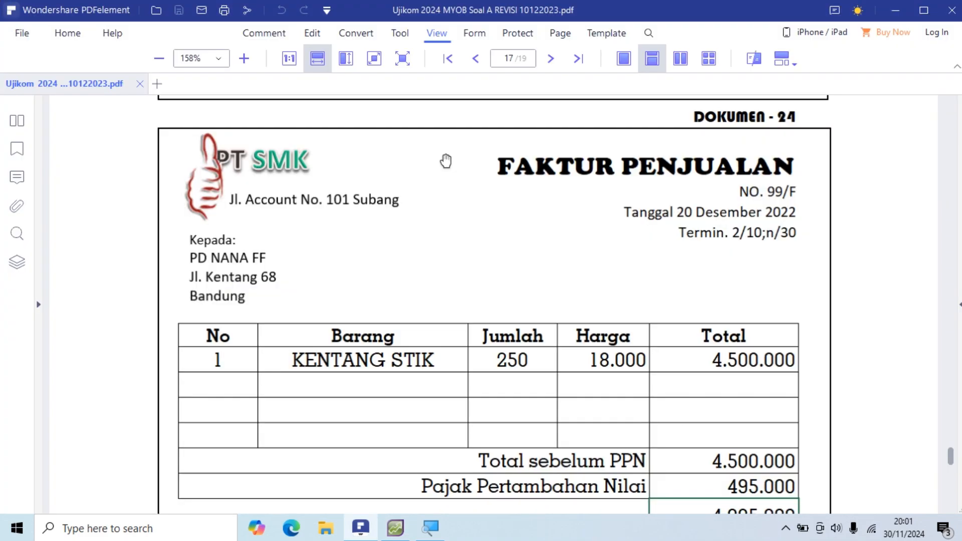
{"action": "key", "text": "alt+Tab"}
{"action": "left_click", "coordinate": [441, 159]}
{"action": "key", "text": "BackSpace"}
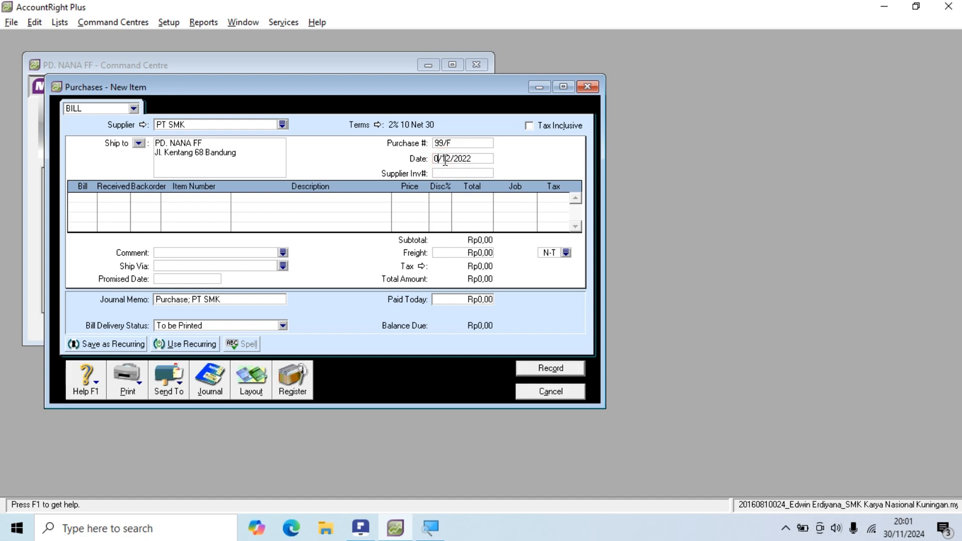
{"action": "key", "text": "BackSpace"}
{"action": "type", "text": "20"}
Step: Enter a bill line for 250 units of item KS (KENTANG STIK), as listed on the PDF invoice
{"action": "left_click", "coordinate": [83, 199]}
{"action": "key", "text": "alt+Tab"}
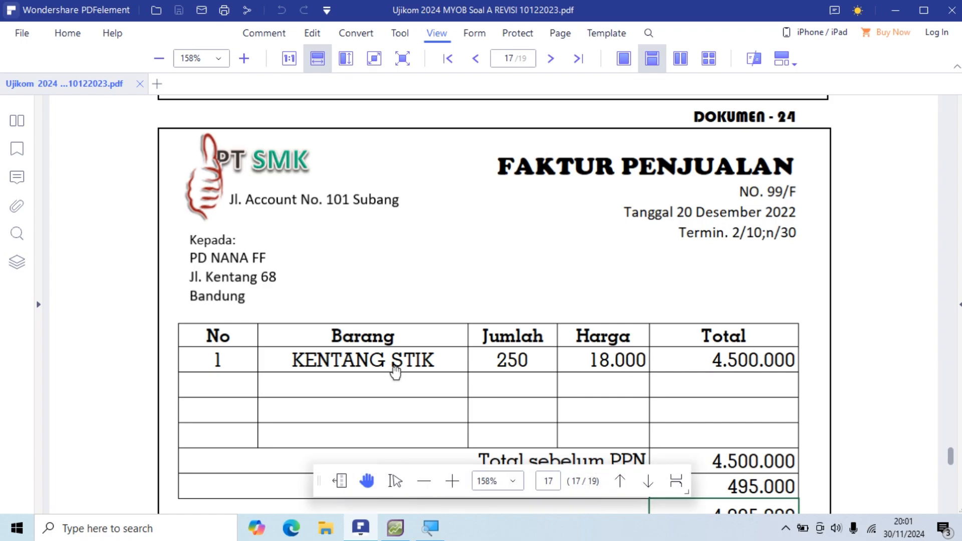
{"action": "key", "text": "alt+Tab"}
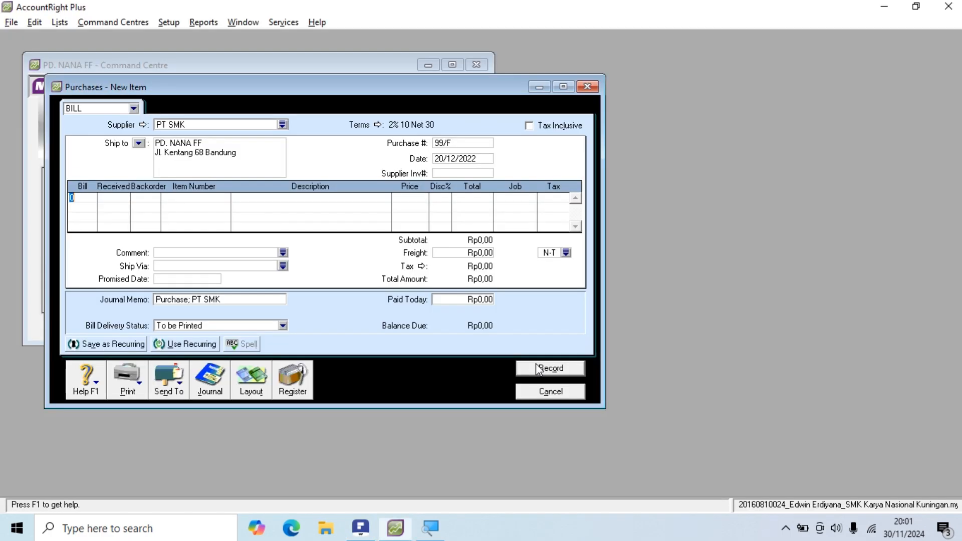
{"action": "type", "text": "50"}
{"action": "key", "text": "Tab"}
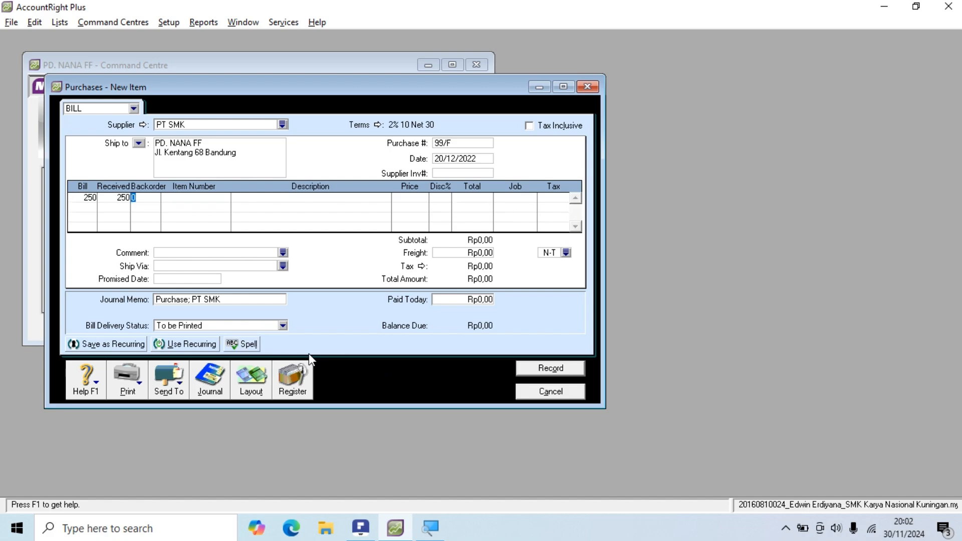
{"action": "key", "text": "Tab"}
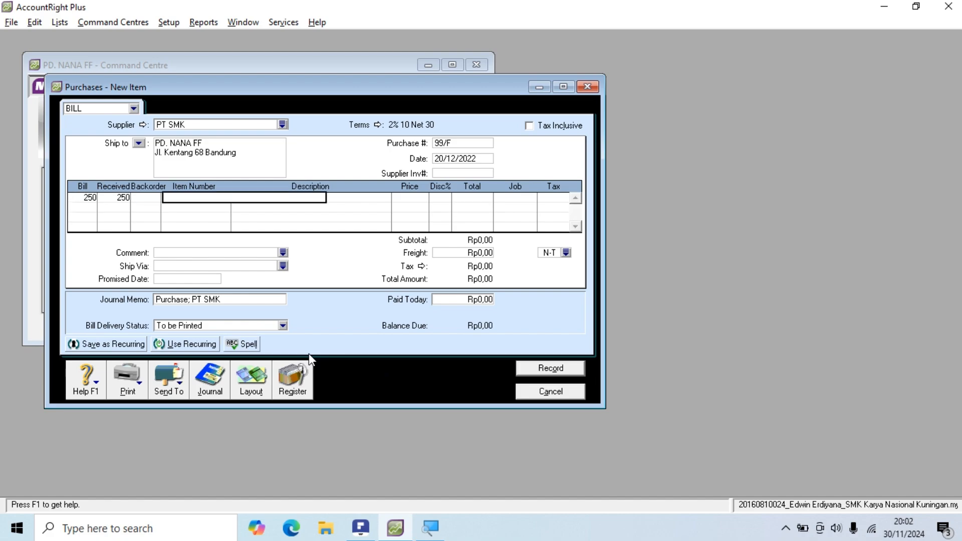
{"action": "key", "text": "Tab"}
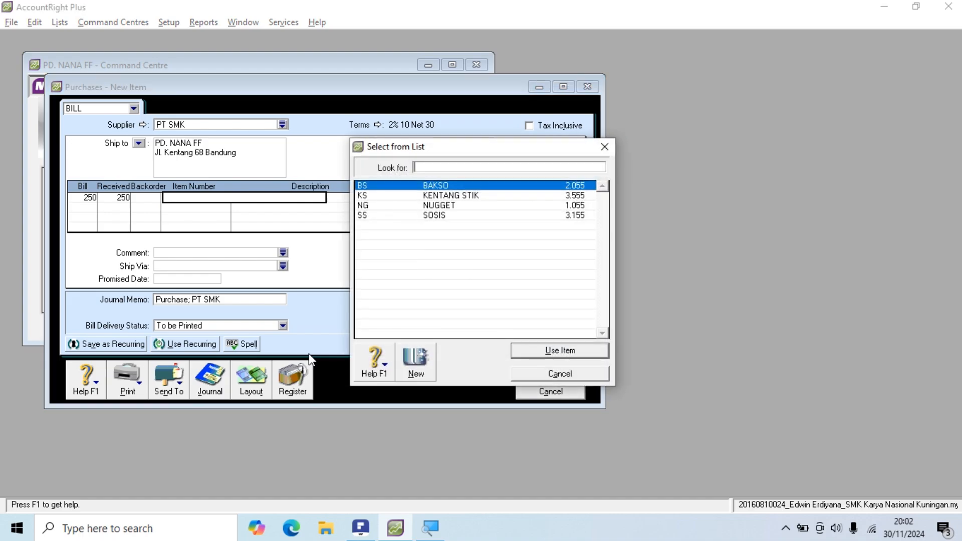
{"action": "type", "text": "KS"}
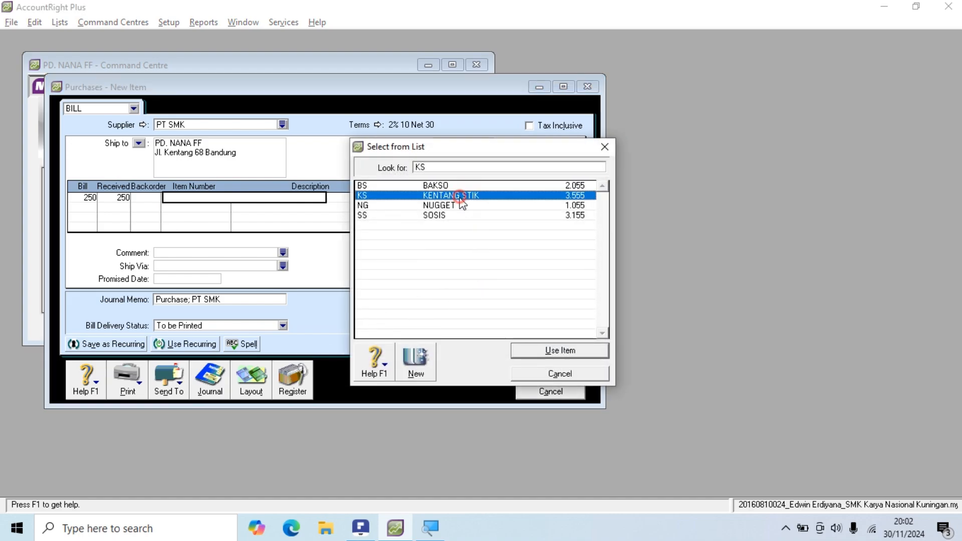
{"action": "left_click", "coordinate": [551, 352]}
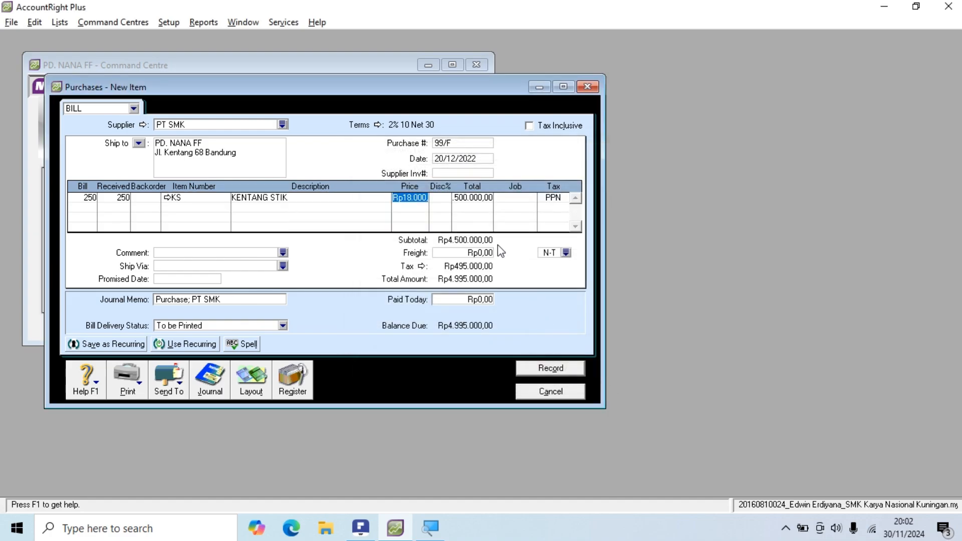
Step: Compare the bill's unit price, line total, tax and total amount with PT SMK's invoice in the exam PDF
{"action": "key", "text": "alt+Tab"}
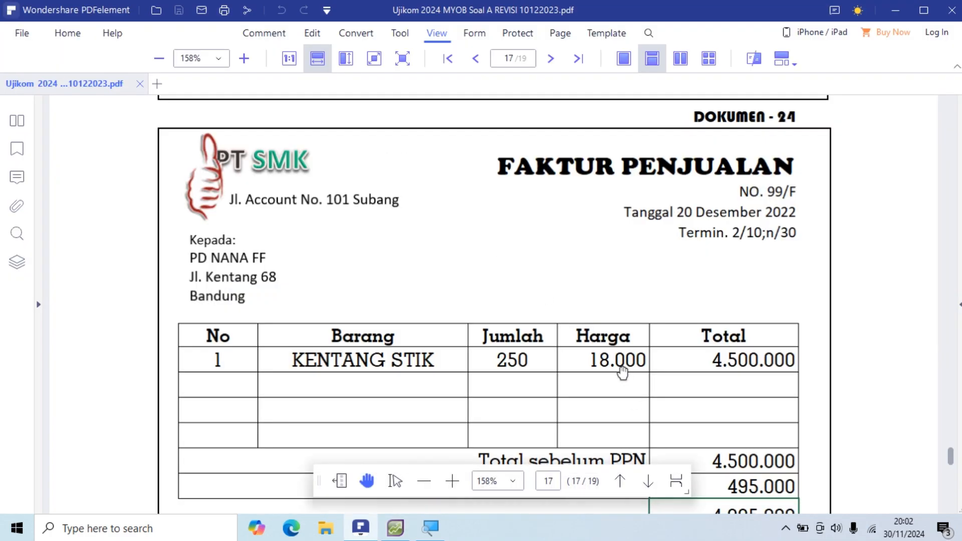
{"action": "key", "text": "alt+Tab"}
{"action": "key", "text": "Tab"}
{"action": "key", "text": "Tab"}
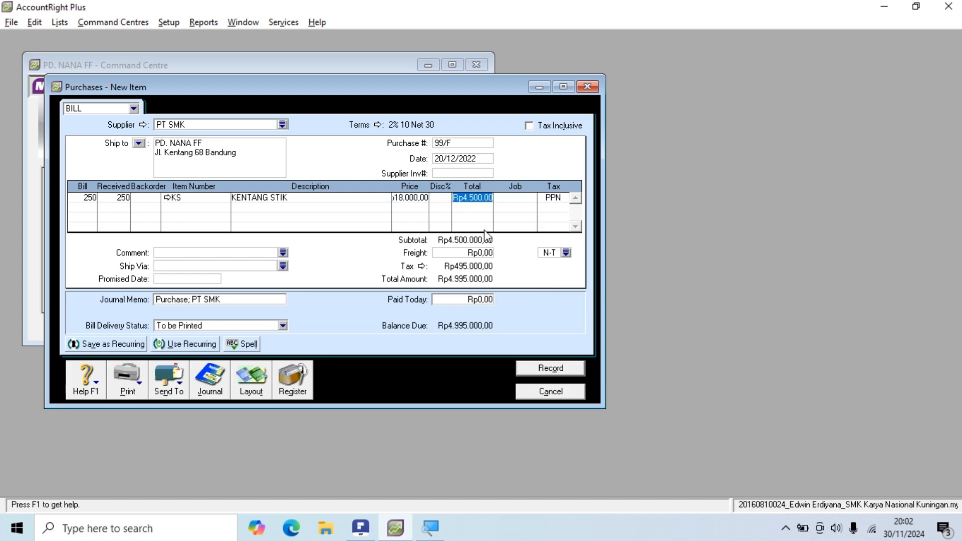
{"action": "key", "text": "alt+Tab"}
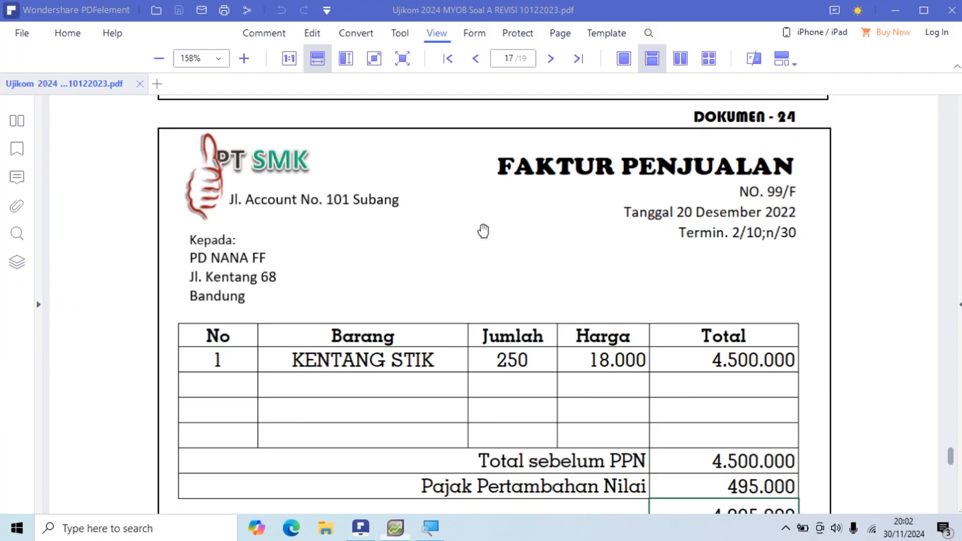
{"action": "scroll", "coordinate": [748, 360], "scroll_direction": "down", "scroll_amount": 1}
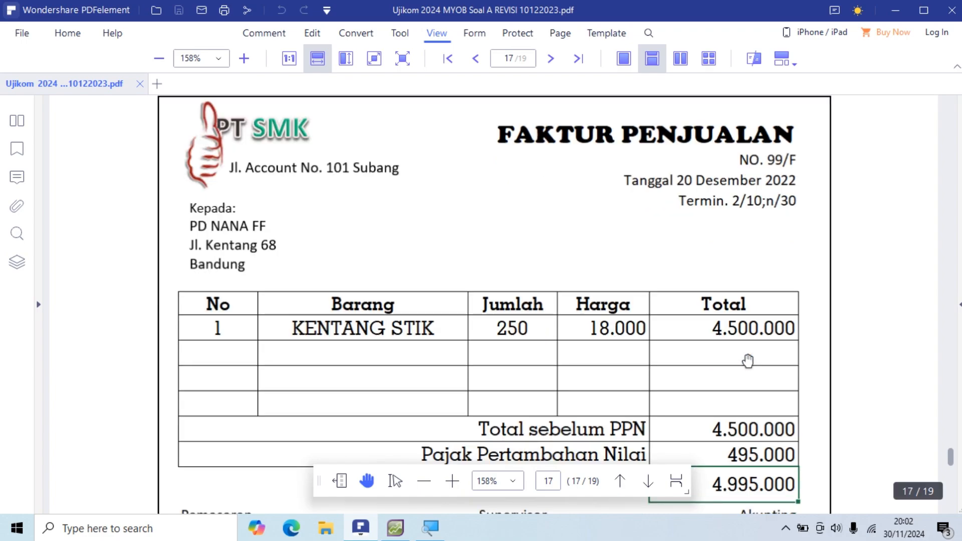
{"action": "scroll", "coordinate": [748, 360], "scroll_direction": "down", "scroll_amount": 2}
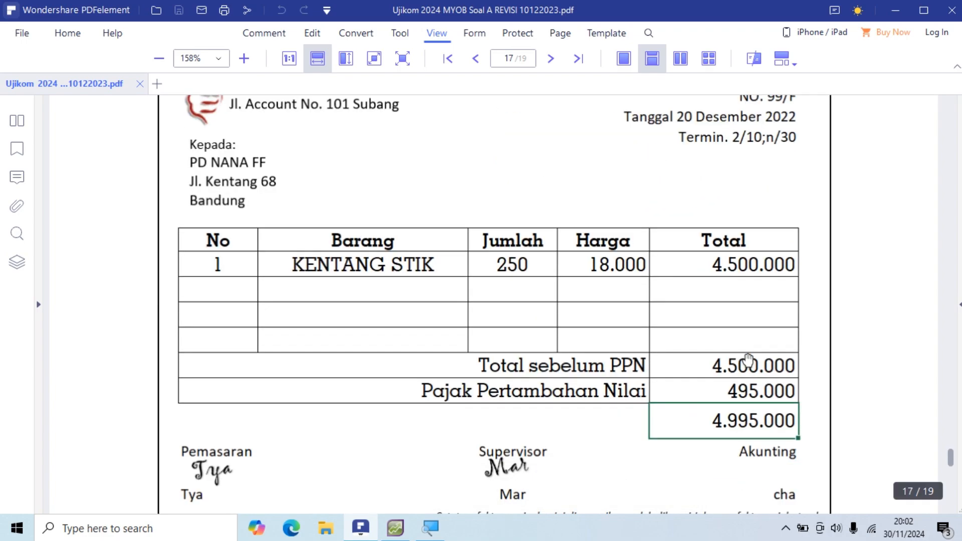
{"action": "key", "text": "alt+Tab"}
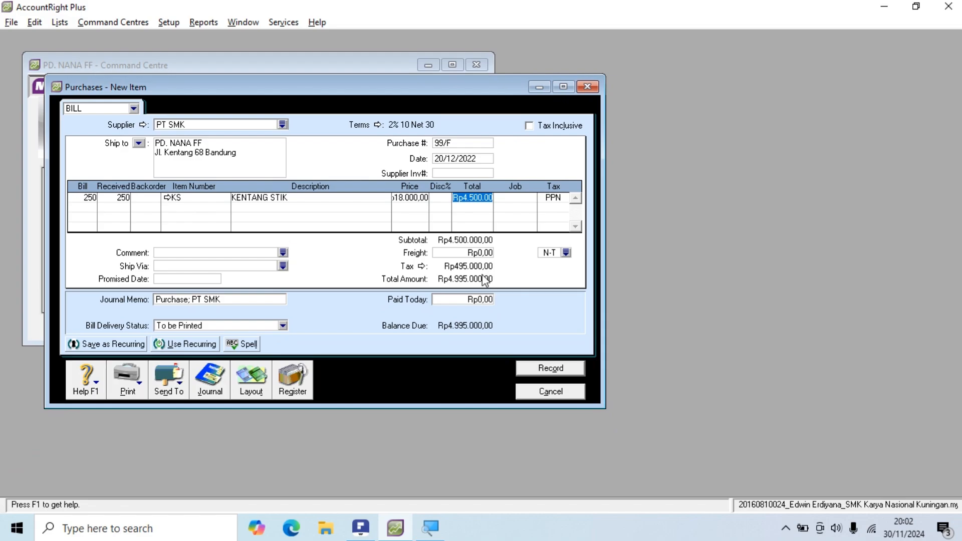
{"action": "key", "text": "alt+Tab"}
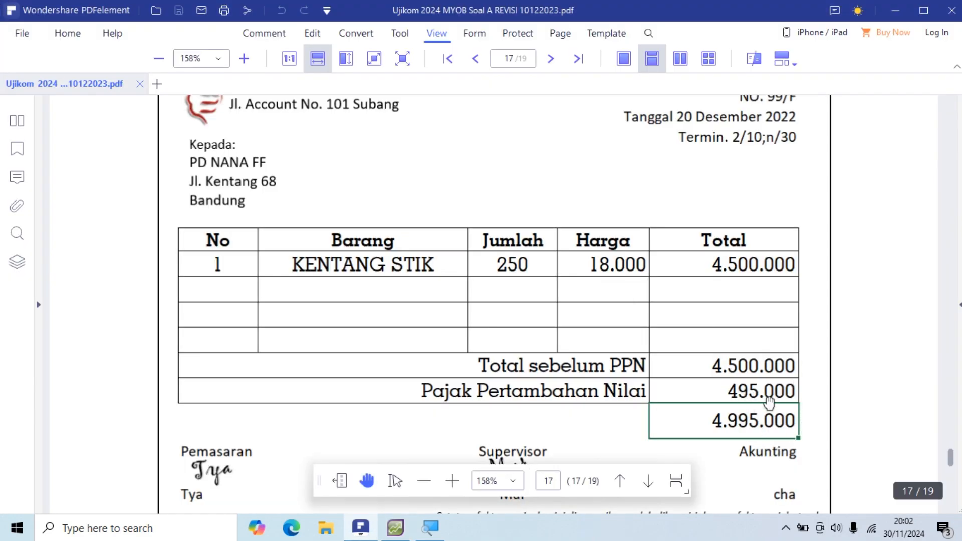
{"action": "key", "text": "alt+Tab"}
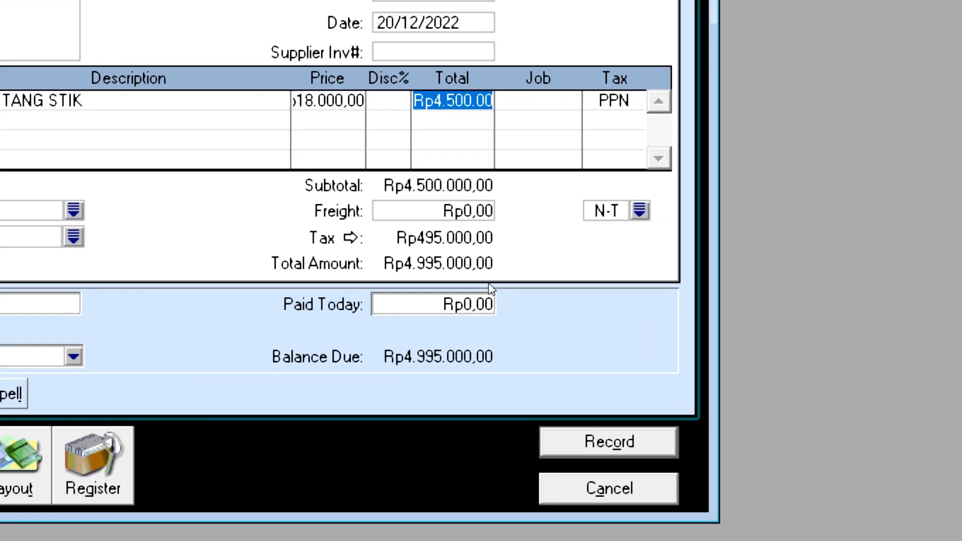
{"action": "key", "text": "alt+Tab"}
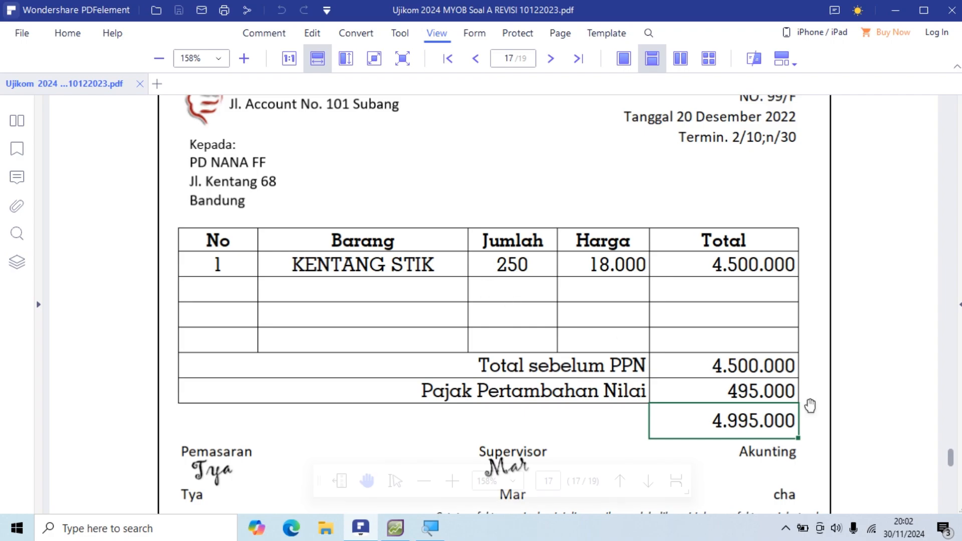
{"action": "scroll", "coordinate": [768, 388], "scroll_direction": "down", "scroll_amount": 2}
{"action": "scroll", "coordinate": [699, 311], "scroll_direction": "up", "scroll_amount": 4}
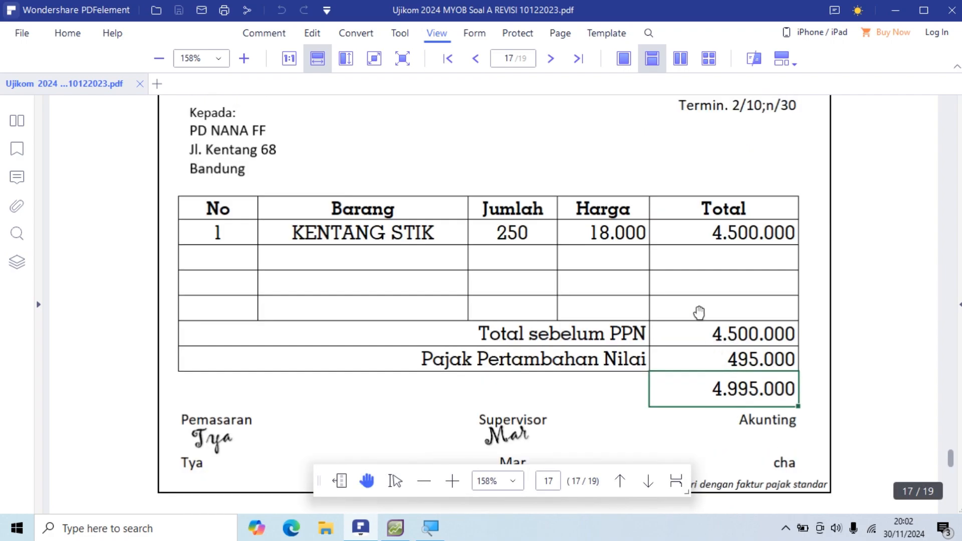
{"action": "key", "text": "alt+Tab"}
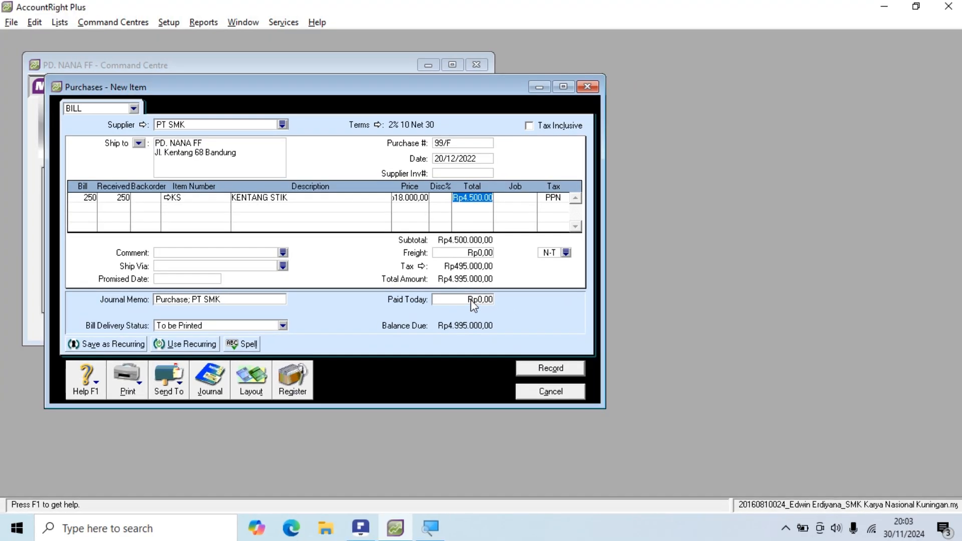
{"action": "key", "text": "alt+Tab"}
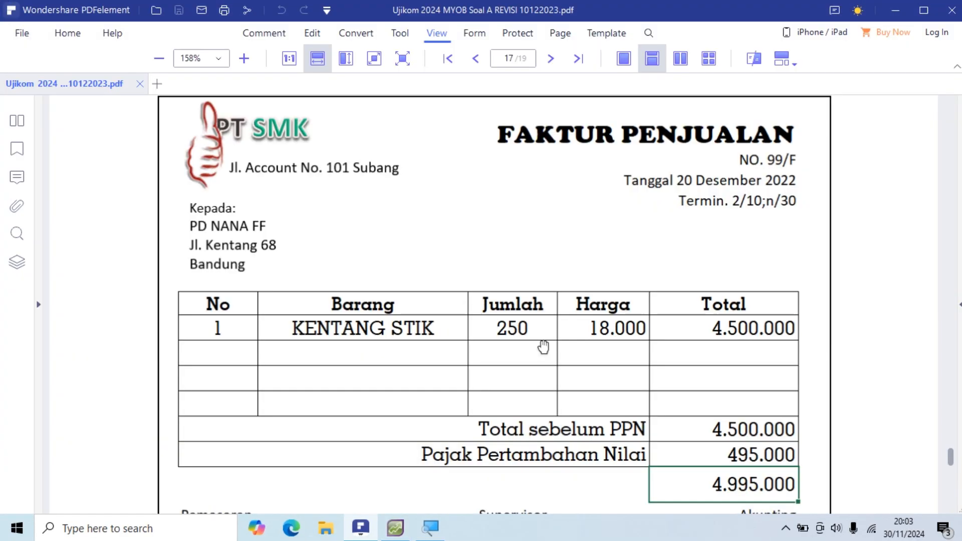
Step: Recheck PT SMK's invoice in the exam PDF and record the bill in MYOB with the Item layout, declining the tax code change
{"action": "scroll", "coordinate": [543, 346], "scroll_direction": "down", "scroll_amount": 2}
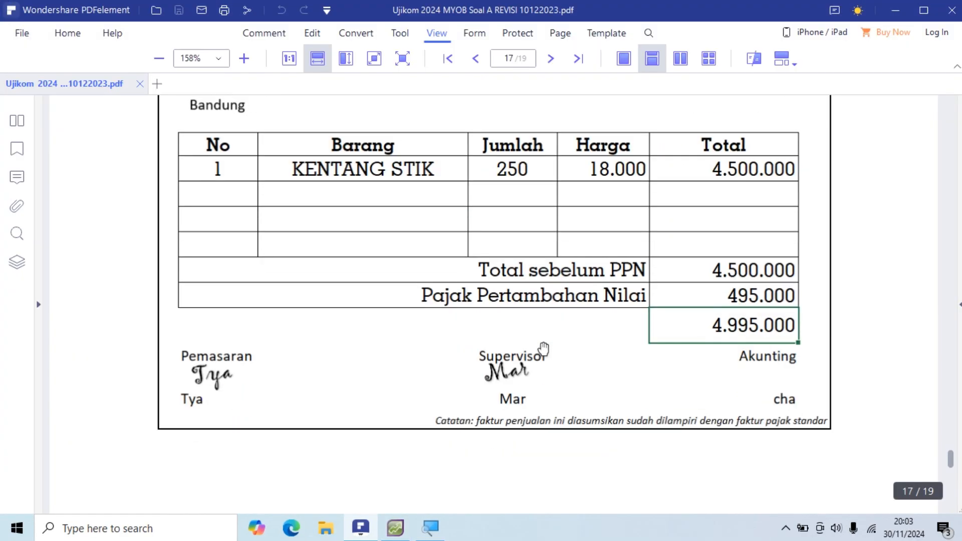
{"action": "scroll", "coordinate": [544, 347], "scroll_direction": "up", "scroll_amount": 4}
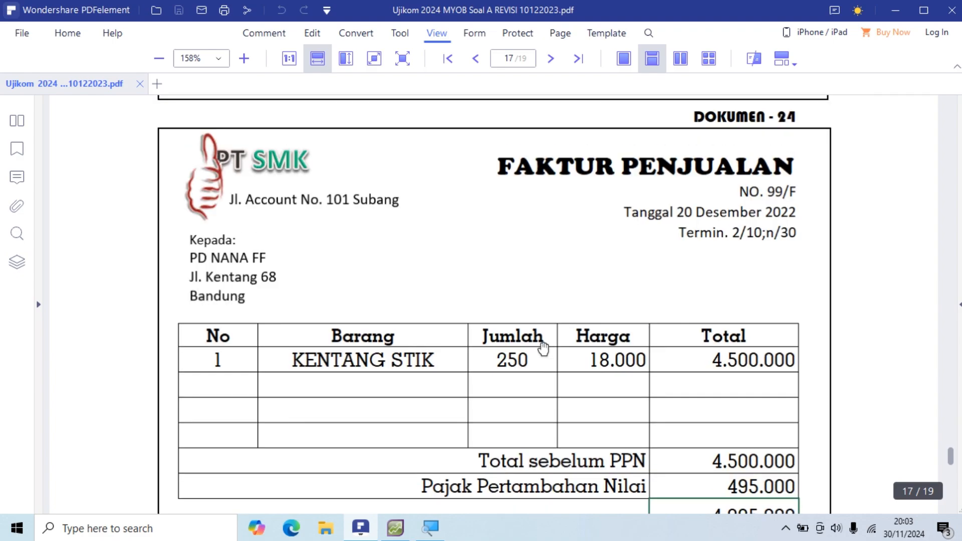
{"action": "scroll", "coordinate": [543, 347], "scroll_direction": "down", "scroll_amount": 1}
{"action": "scroll", "coordinate": [544, 347], "scroll_direction": "down", "scroll_amount": 1}
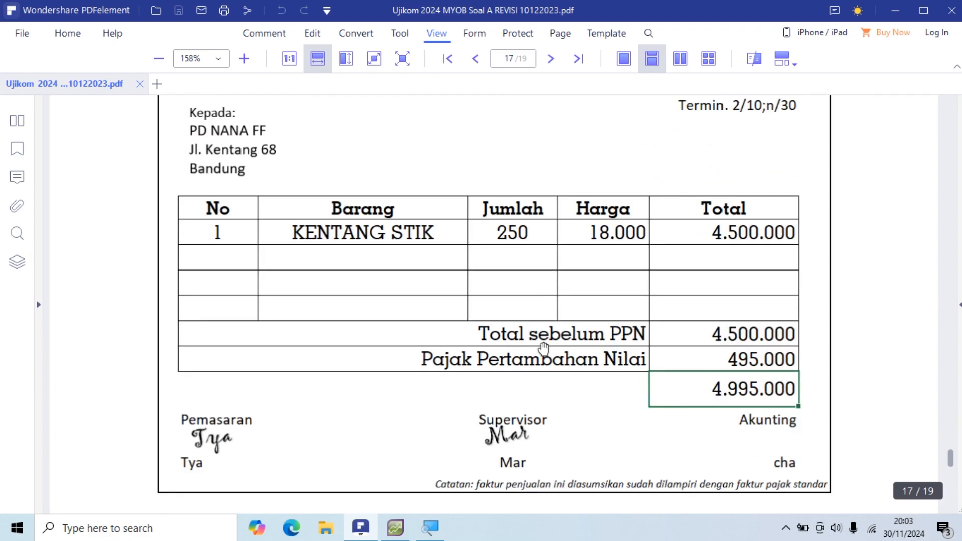
{"action": "scroll", "coordinate": [544, 347], "scroll_direction": "up", "scroll_amount": 2}
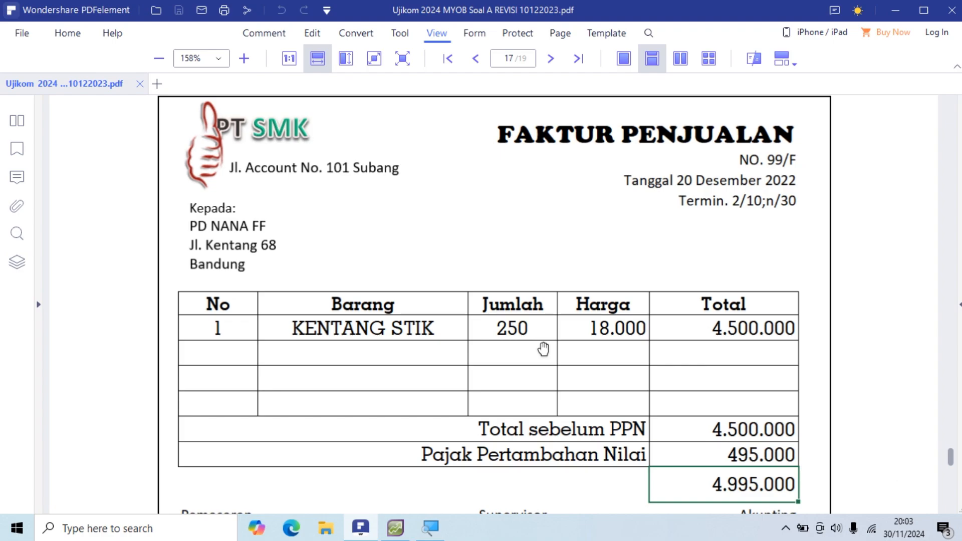
{"action": "key", "text": "alt+Tab"}
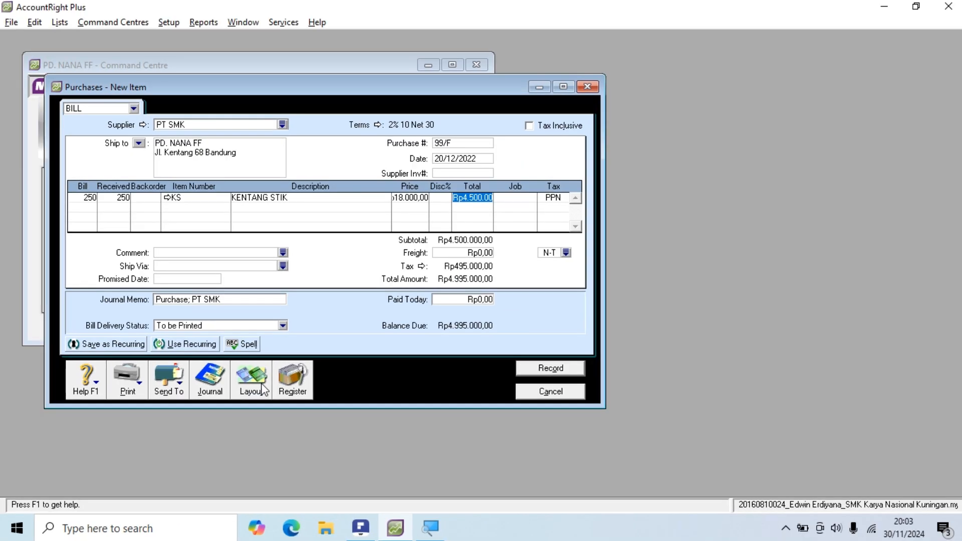
{"action": "left_click", "coordinate": [264, 389]}
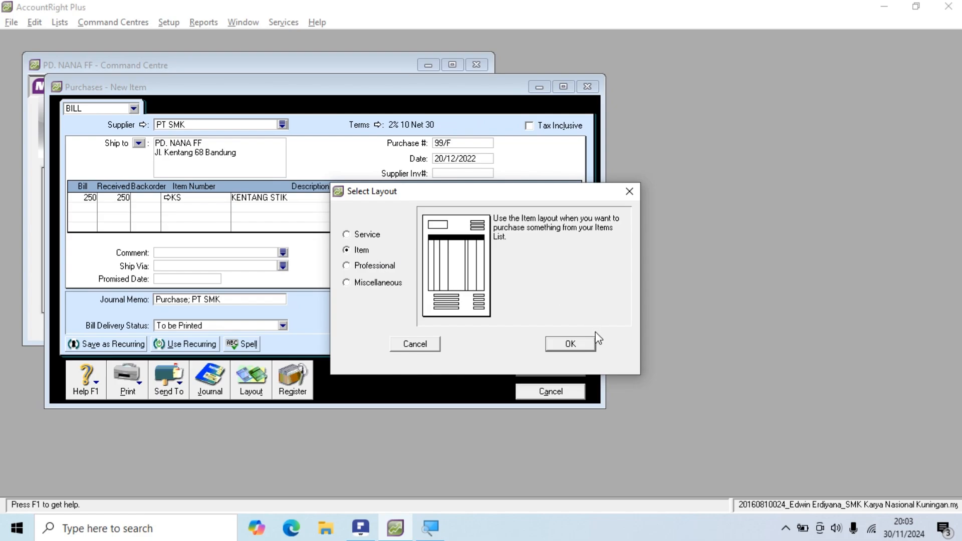
{"action": "left_click", "coordinate": [566, 345]}
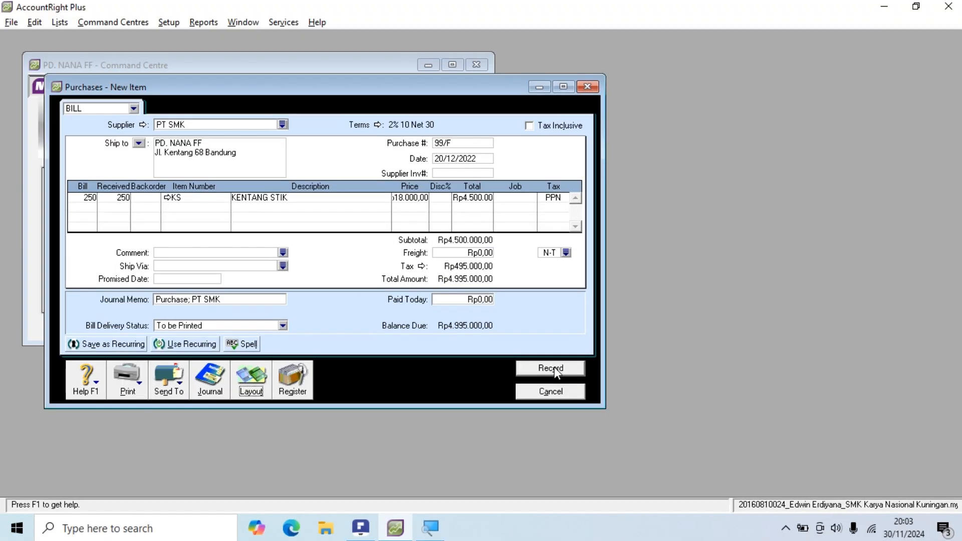
{"action": "left_click", "coordinate": [551, 368]}
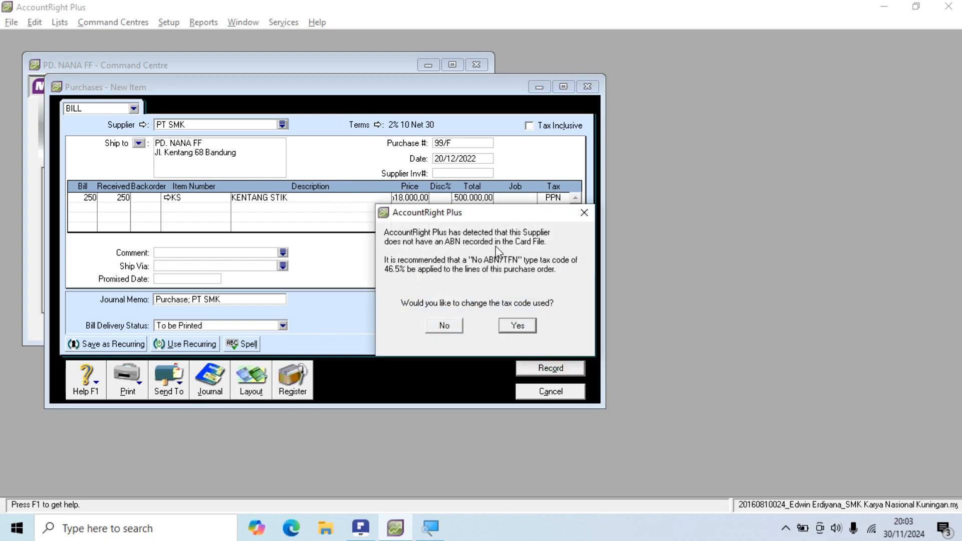
{"action": "left_click", "coordinate": [446, 327]}
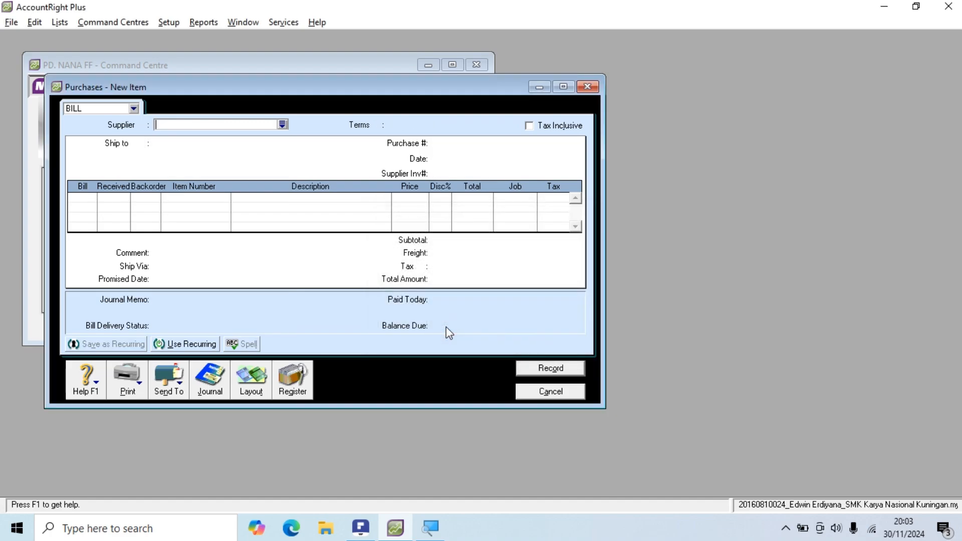
{"action": "left_click", "coordinate": [549, 391]}
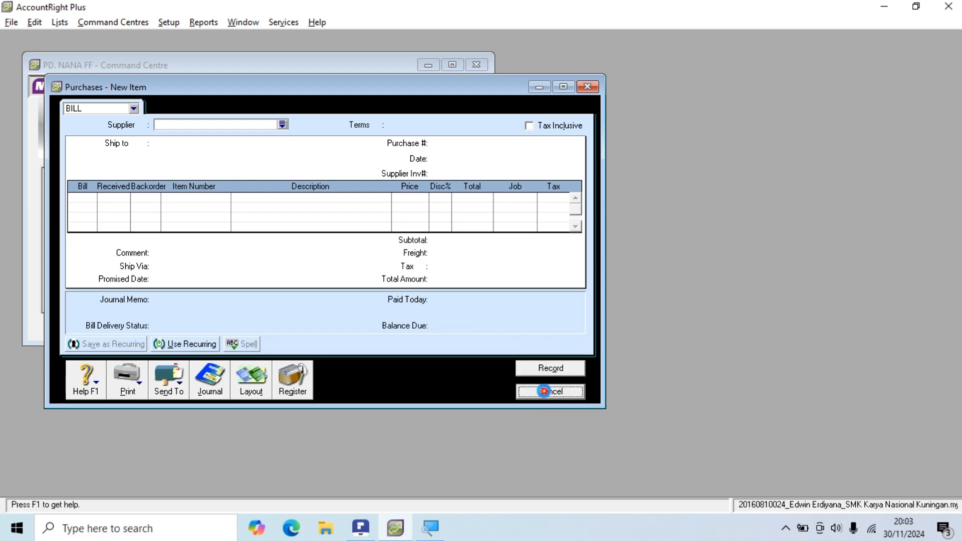
Step: Examine the next exam PDF document, return note 01/NR to PT SMK, for its date, item, quantity, price and amount, and return to MYOB
{"action": "key", "text": "alt+Tab"}
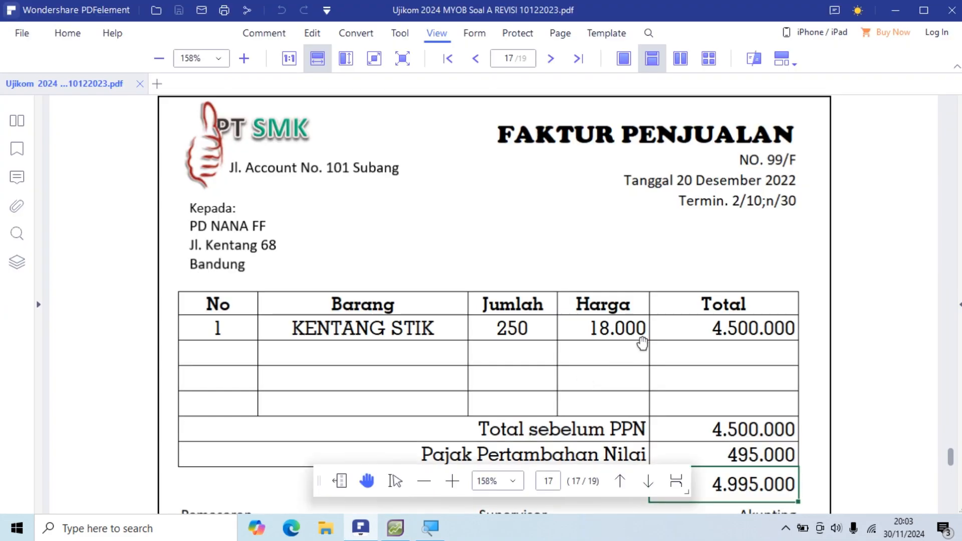
{"action": "scroll", "coordinate": [640, 344], "scroll_direction": "up", "scroll_amount": 3}
{"action": "scroll", "coordinate": [640, 344], "scroll_direction": "down", "scroll_amount": 3}
{"action": "scroll", "coordinate": [641, 342], "scroll_direction": "down", "scroll_amount": 12}
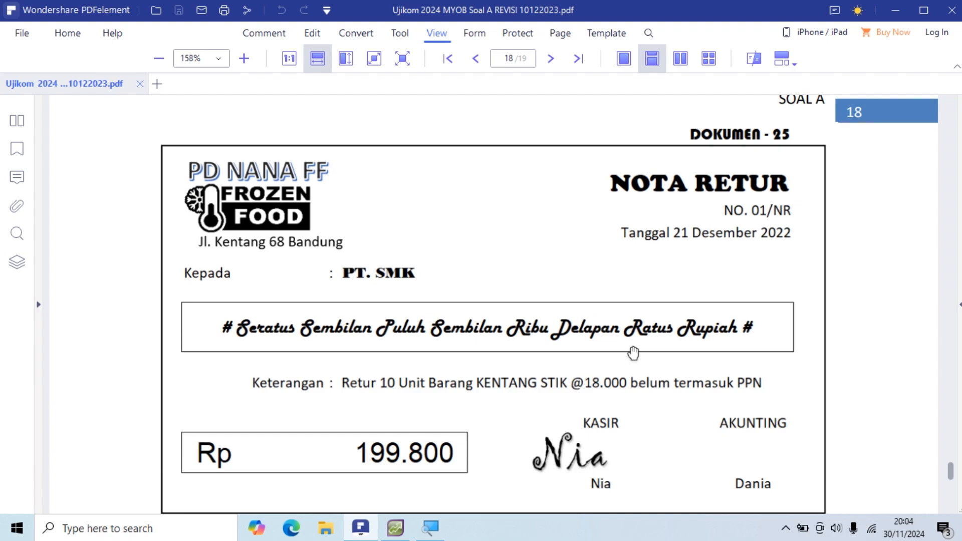
{"action": "key", "text": "alt+Tab"}
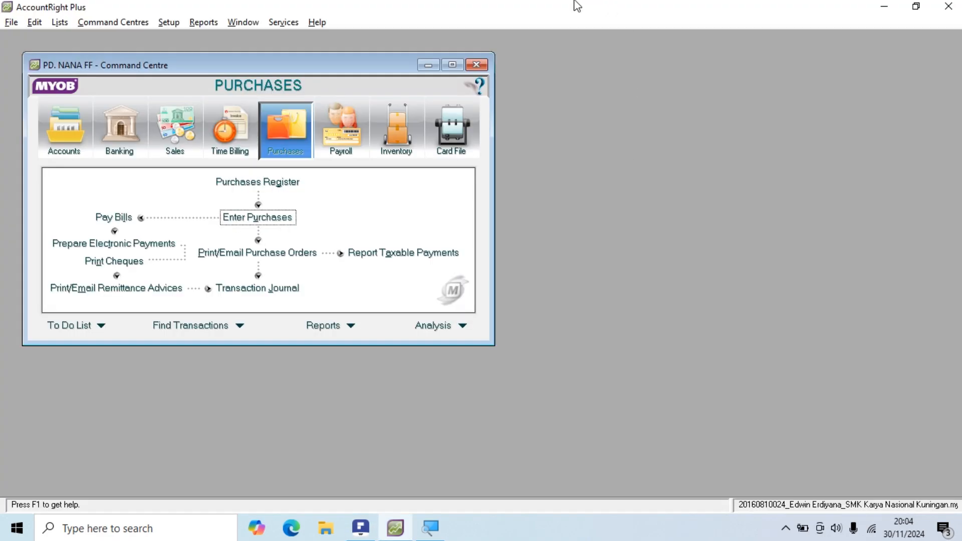
{"action": "key", "text": "alt+Tab"}
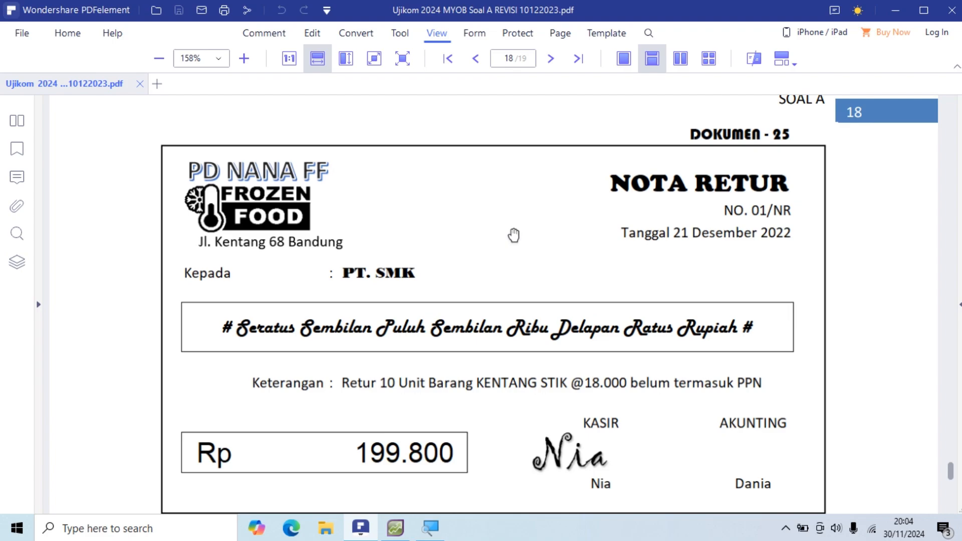
{"action": "key", "text": "alt+Tab"}
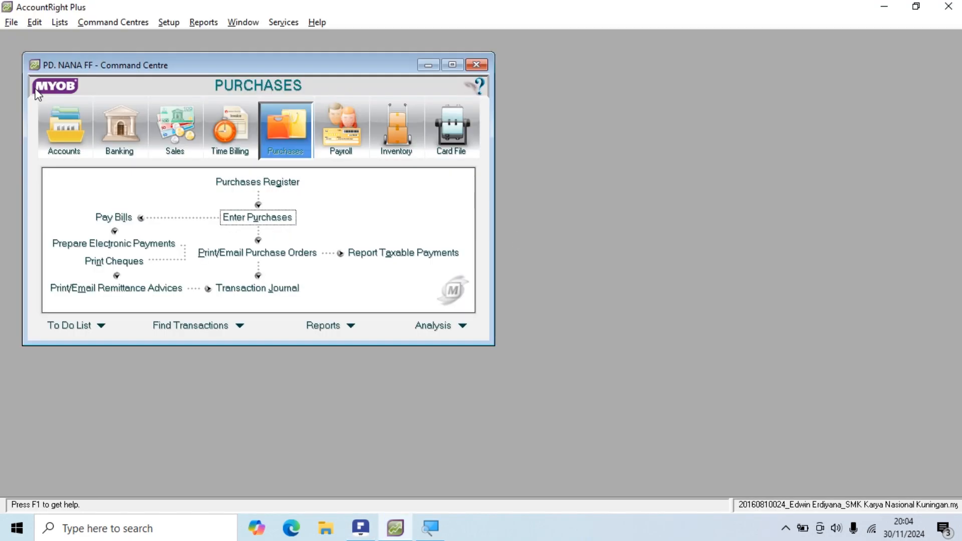
{"action": "key", "text": "alt+Tab"}
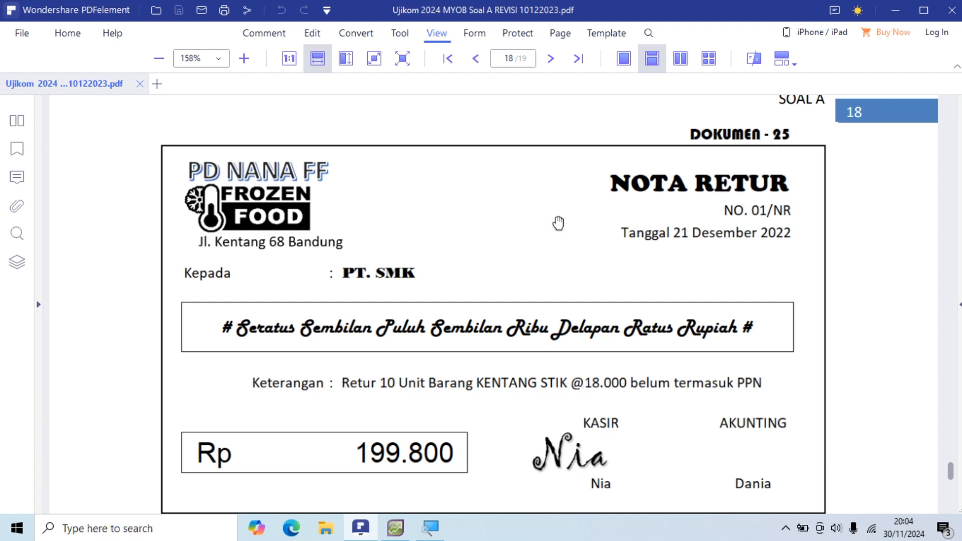
{"action": "key", "text": "alt+Tab"}
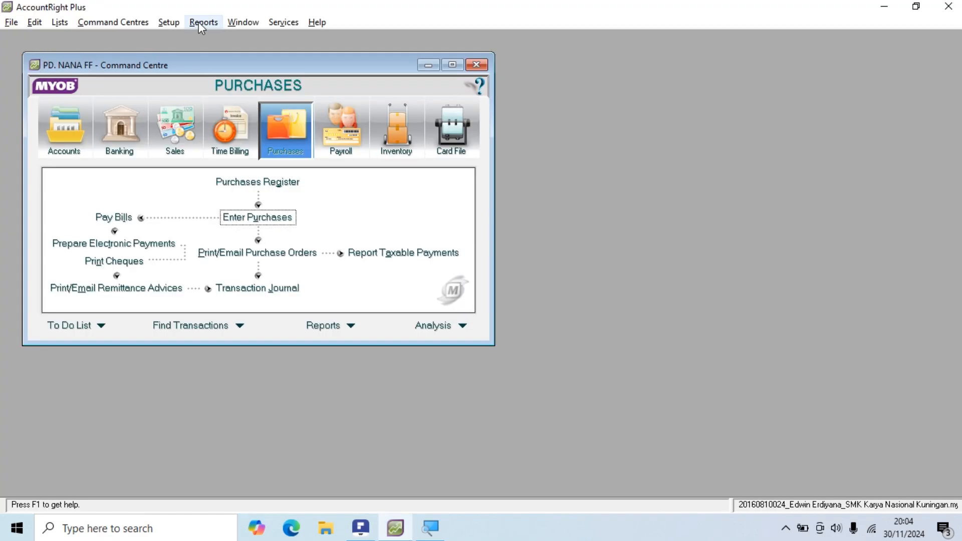